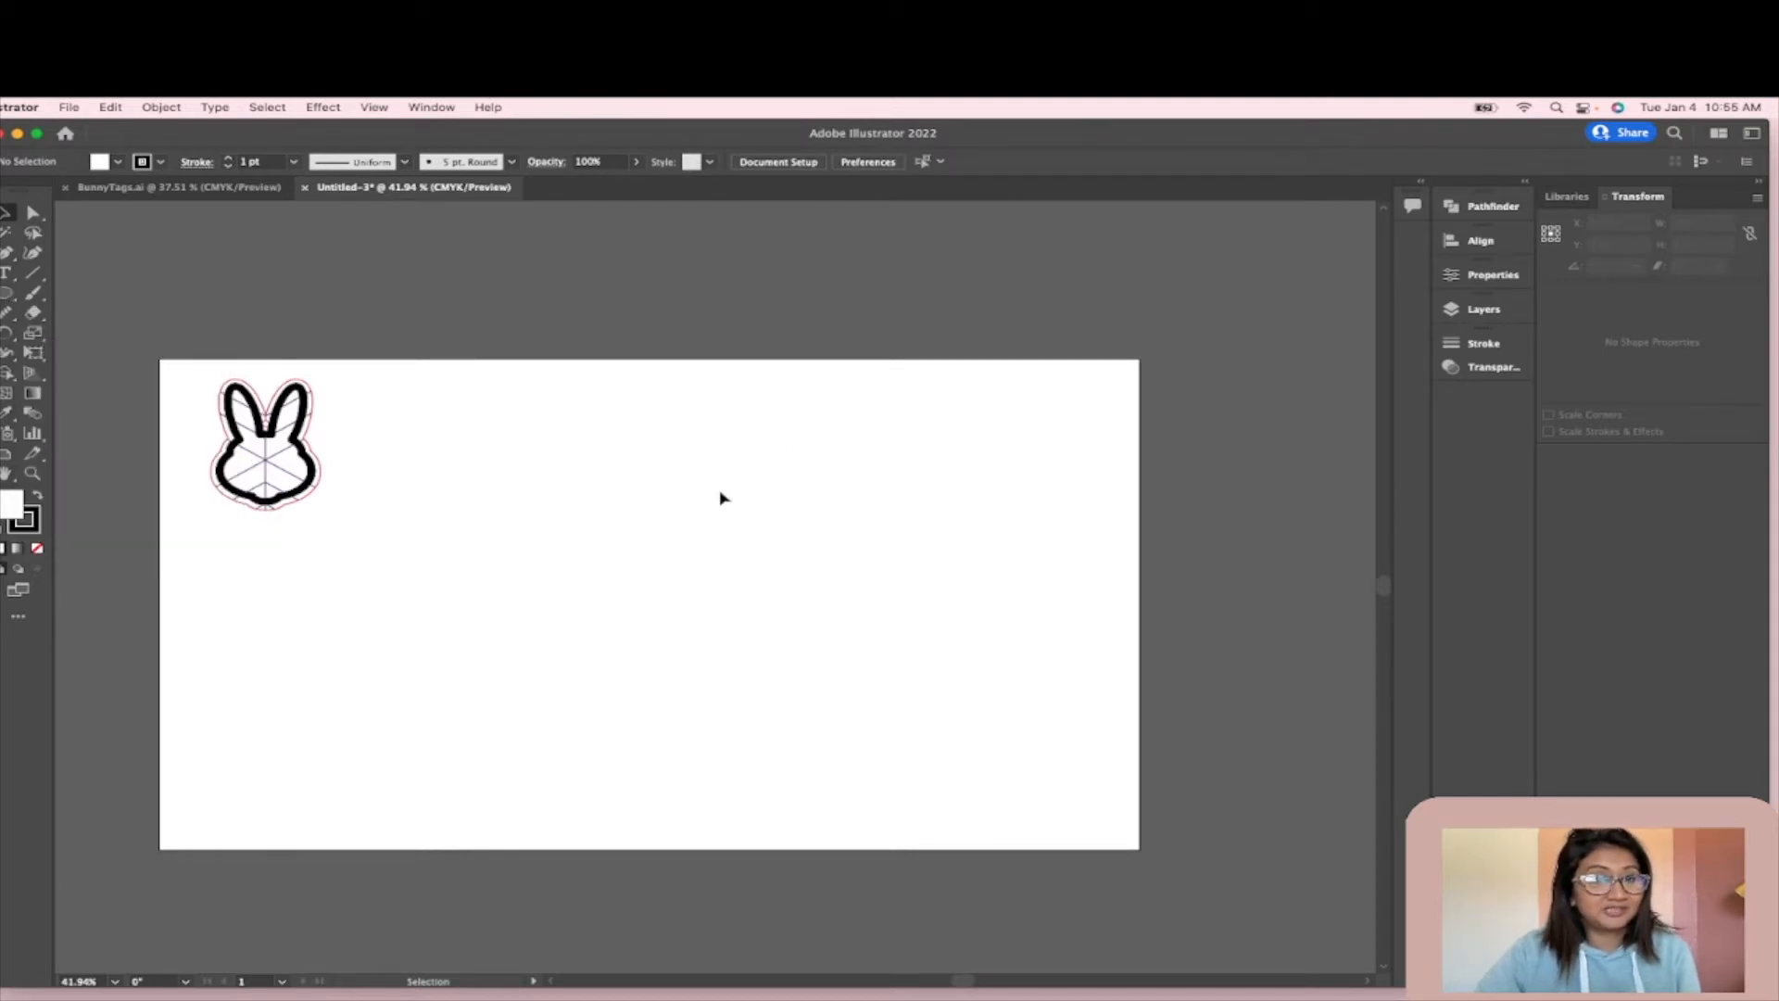
# - Draw an ellipse about 2.13 by 1.64 in near the middle of the artboard for the bunny's face
pyautogui.press('super+0')
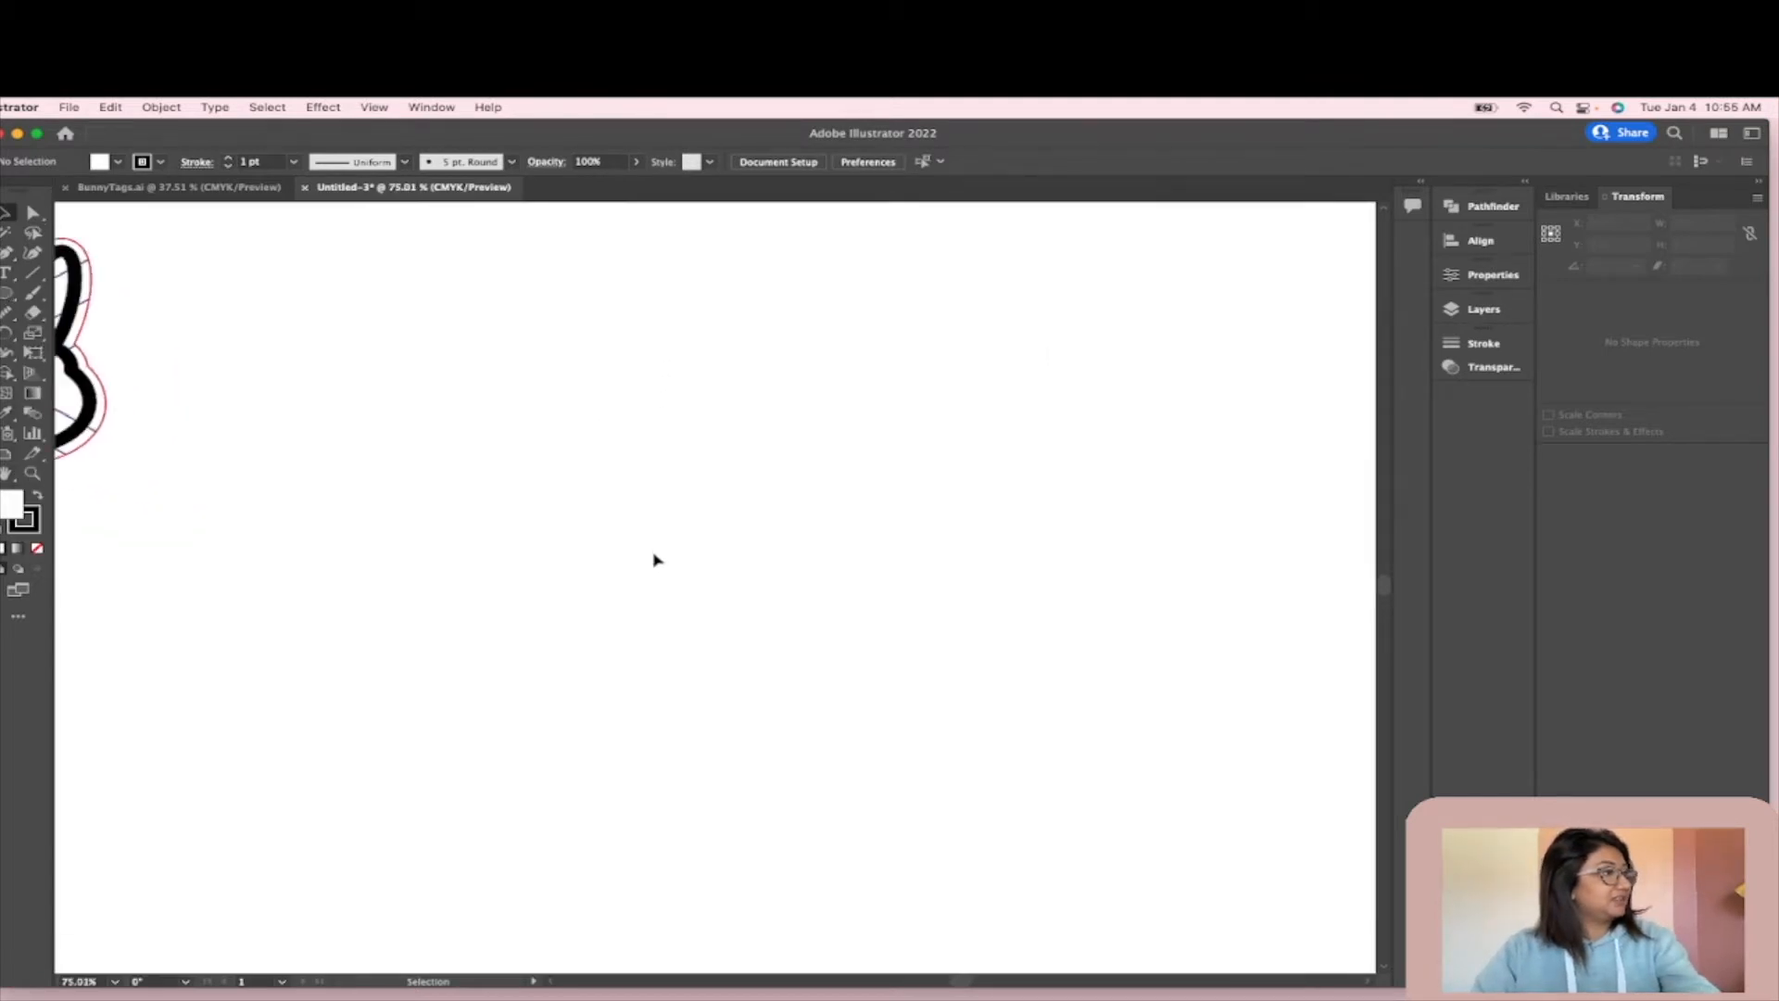
pyautogui.click(5, 293)
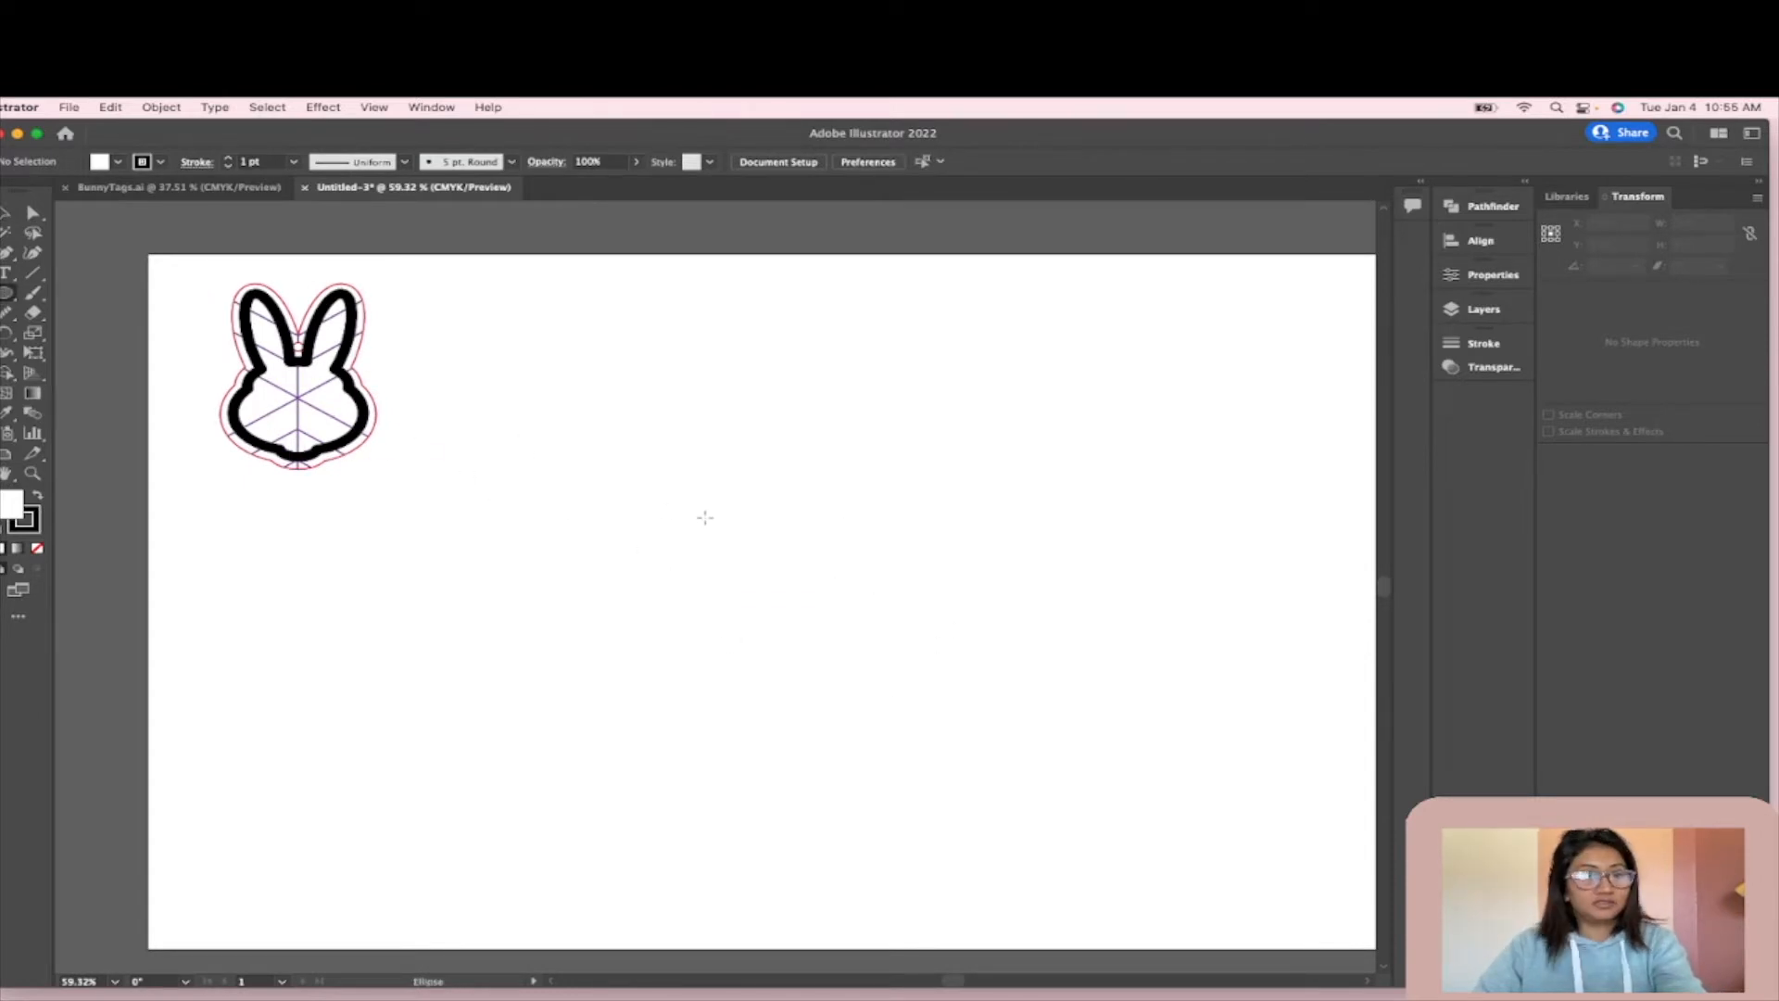
pyautogui.scroll(1, 611, 490)
pyautogui.scroll(-2, 556, 518)
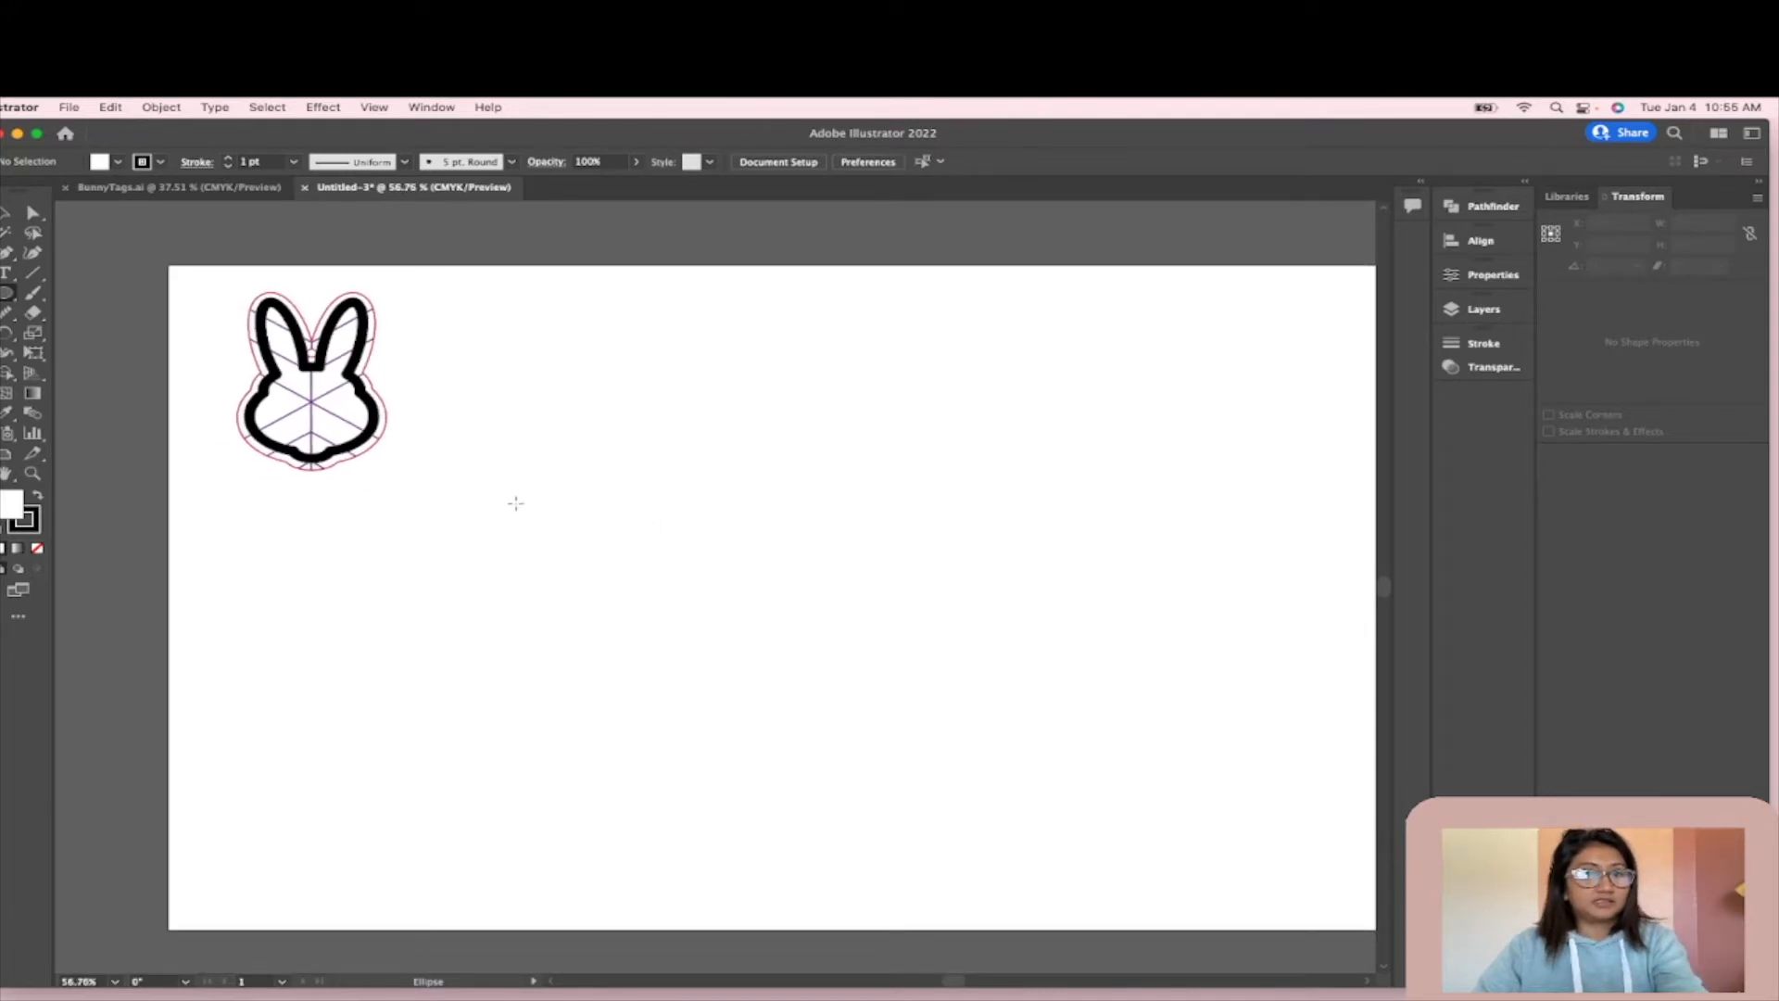
pyautogui.moveTo(640, 526); pyautogui.dragTo(790, 624)
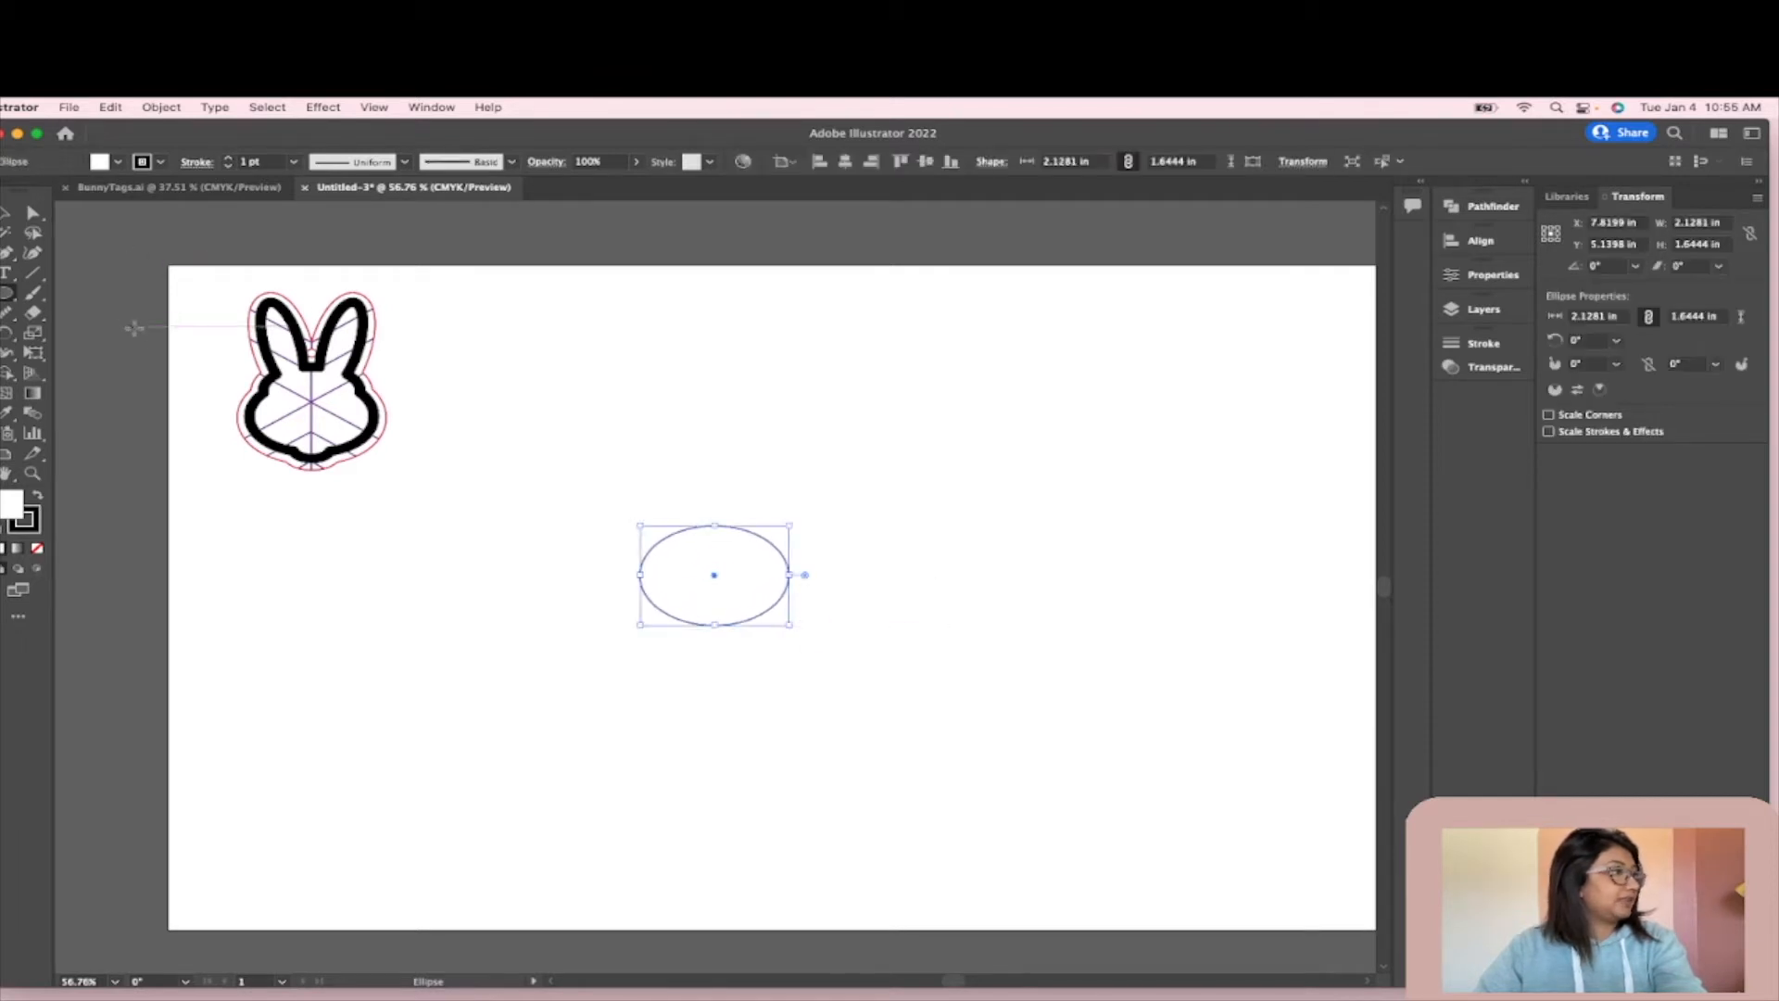
pyautogui.click(7, 214)
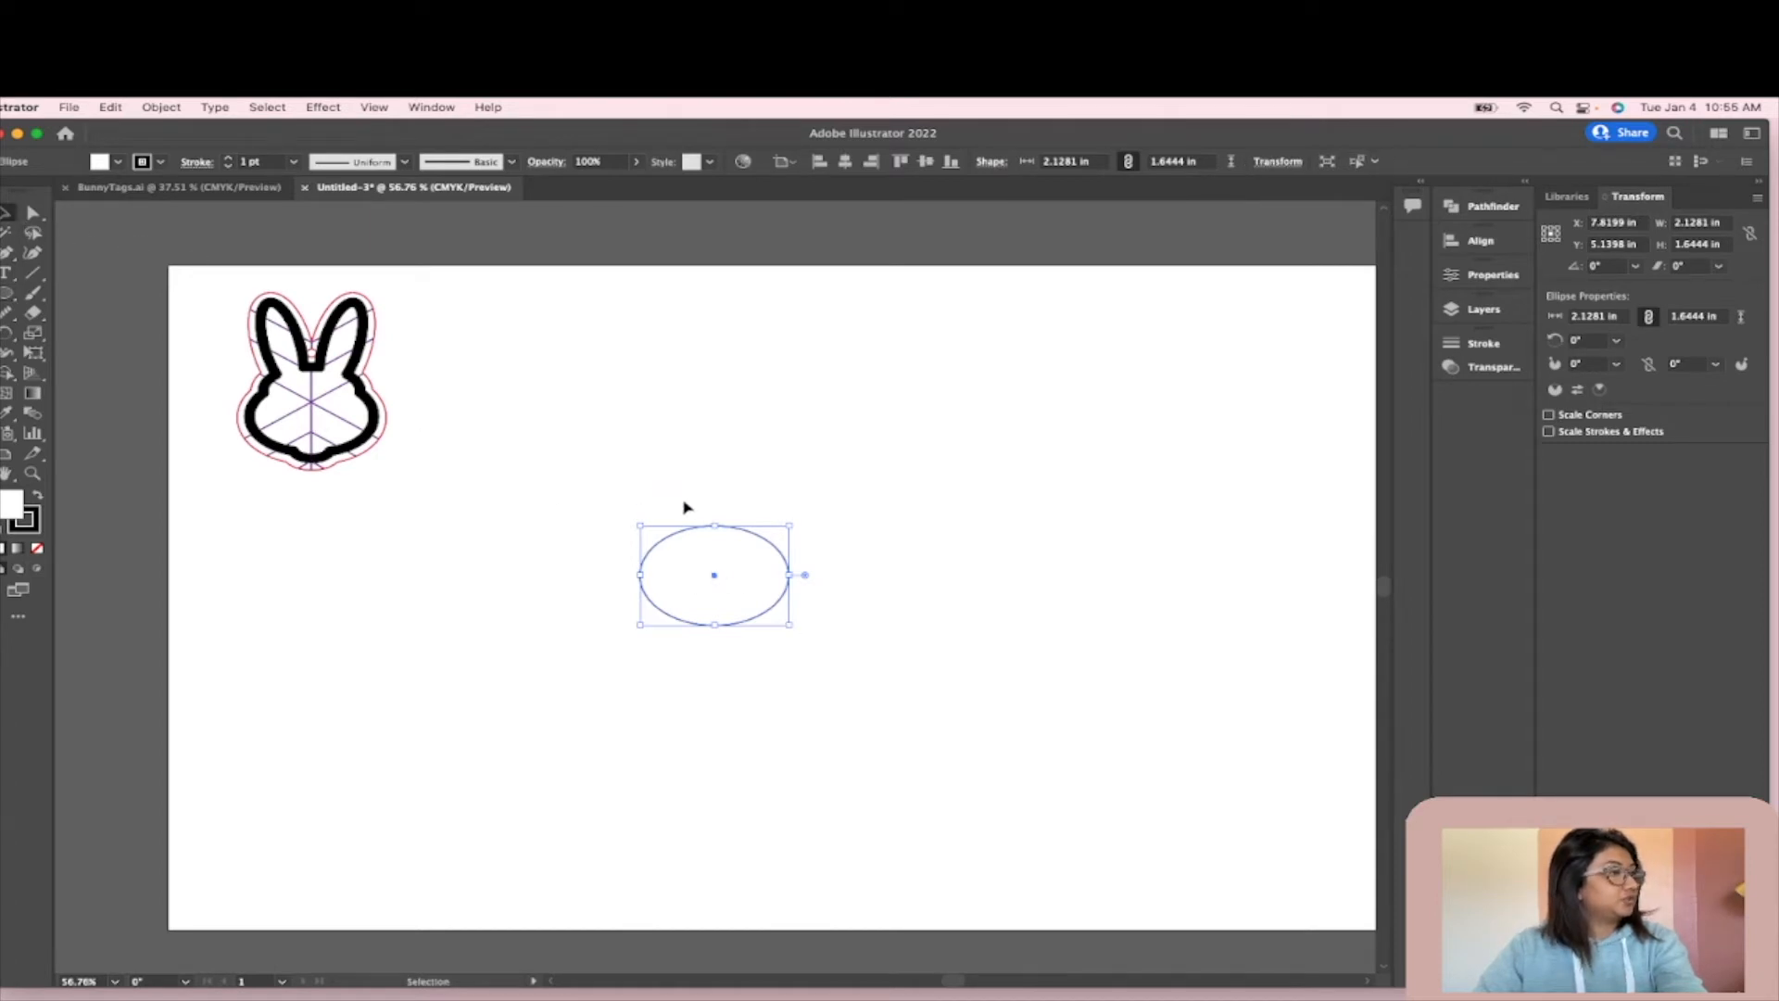
pyautogui.click(654, 499)
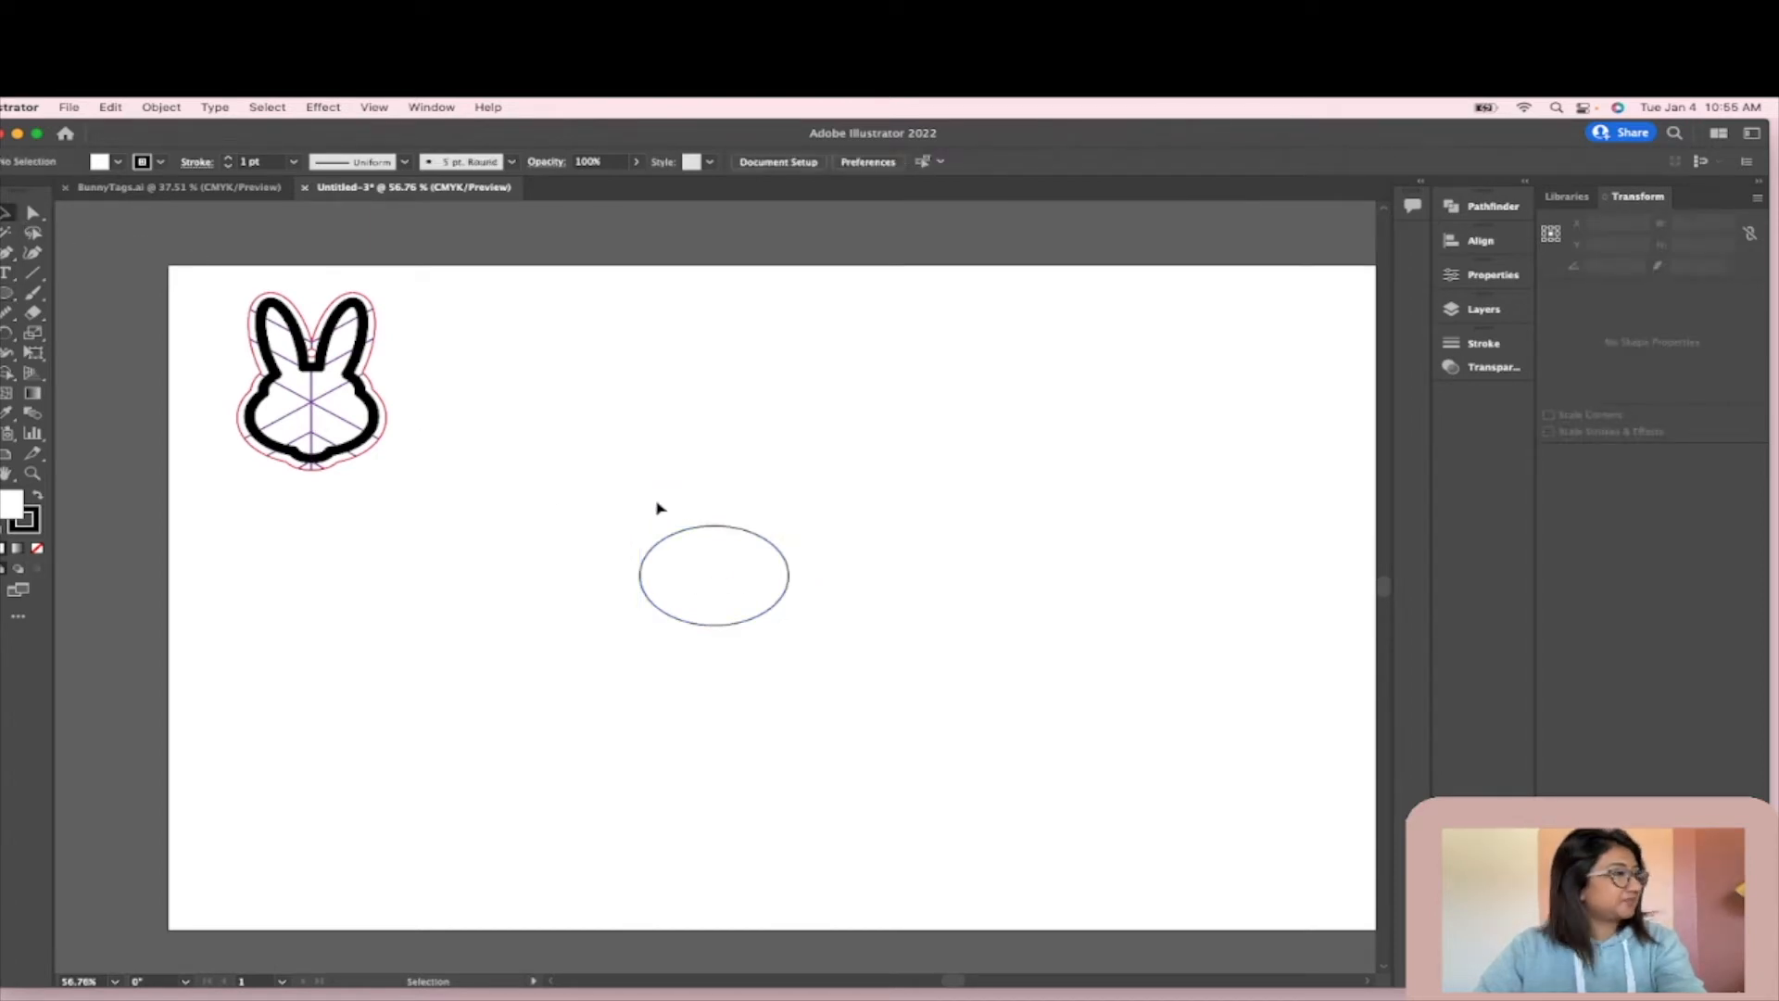
# - Swap the ellipse's fill and stroke so that it is filled with black
pyautogui.click(41, 498)
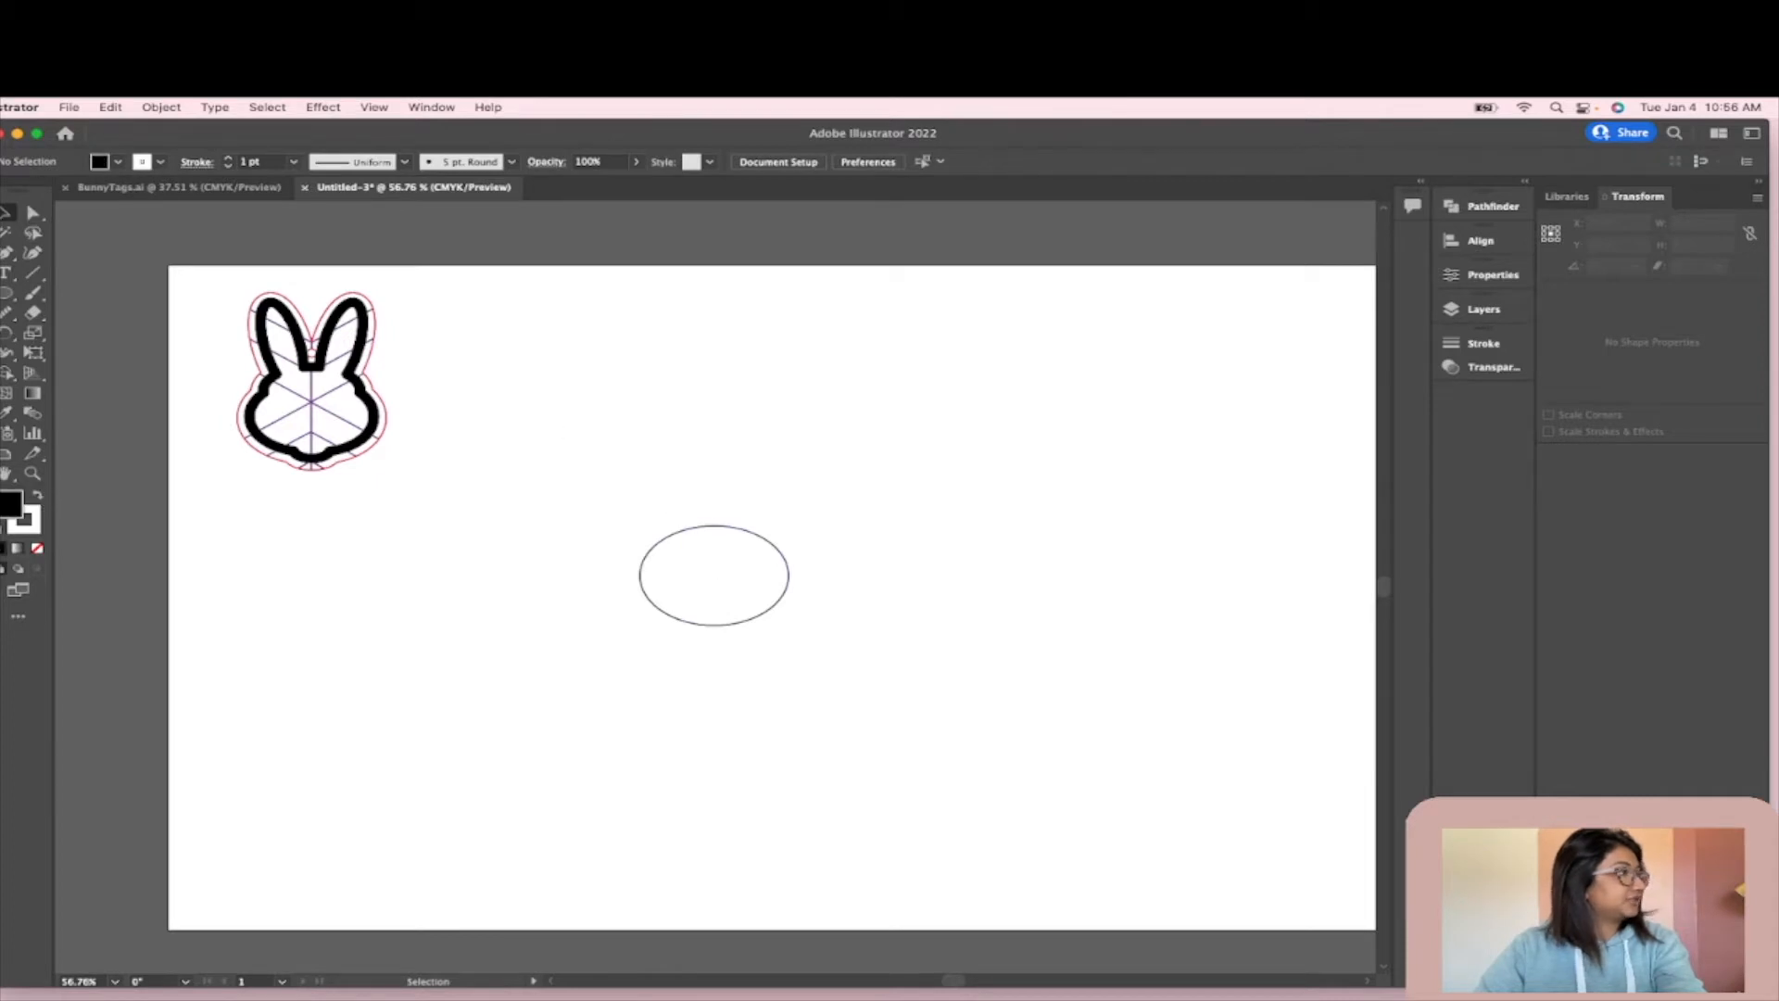
pyautogui.click(757, 539)
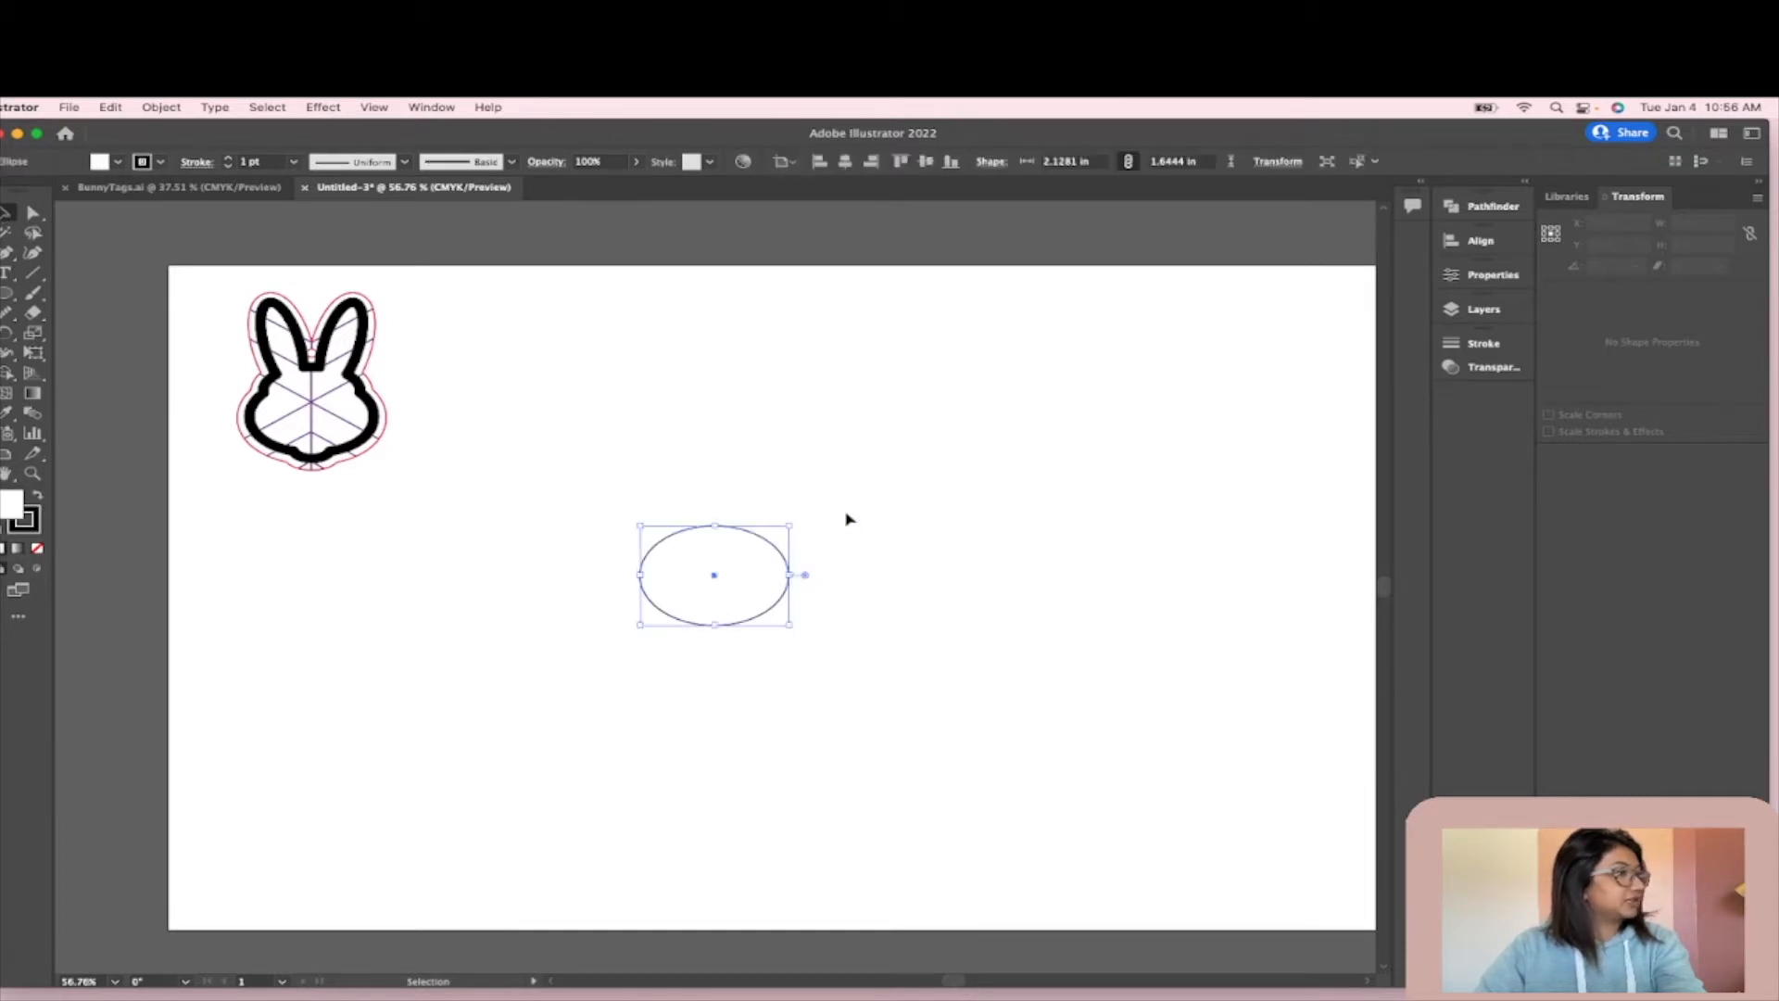
pyautogui.click(41, 498)
pyautogui.click(635, 469)
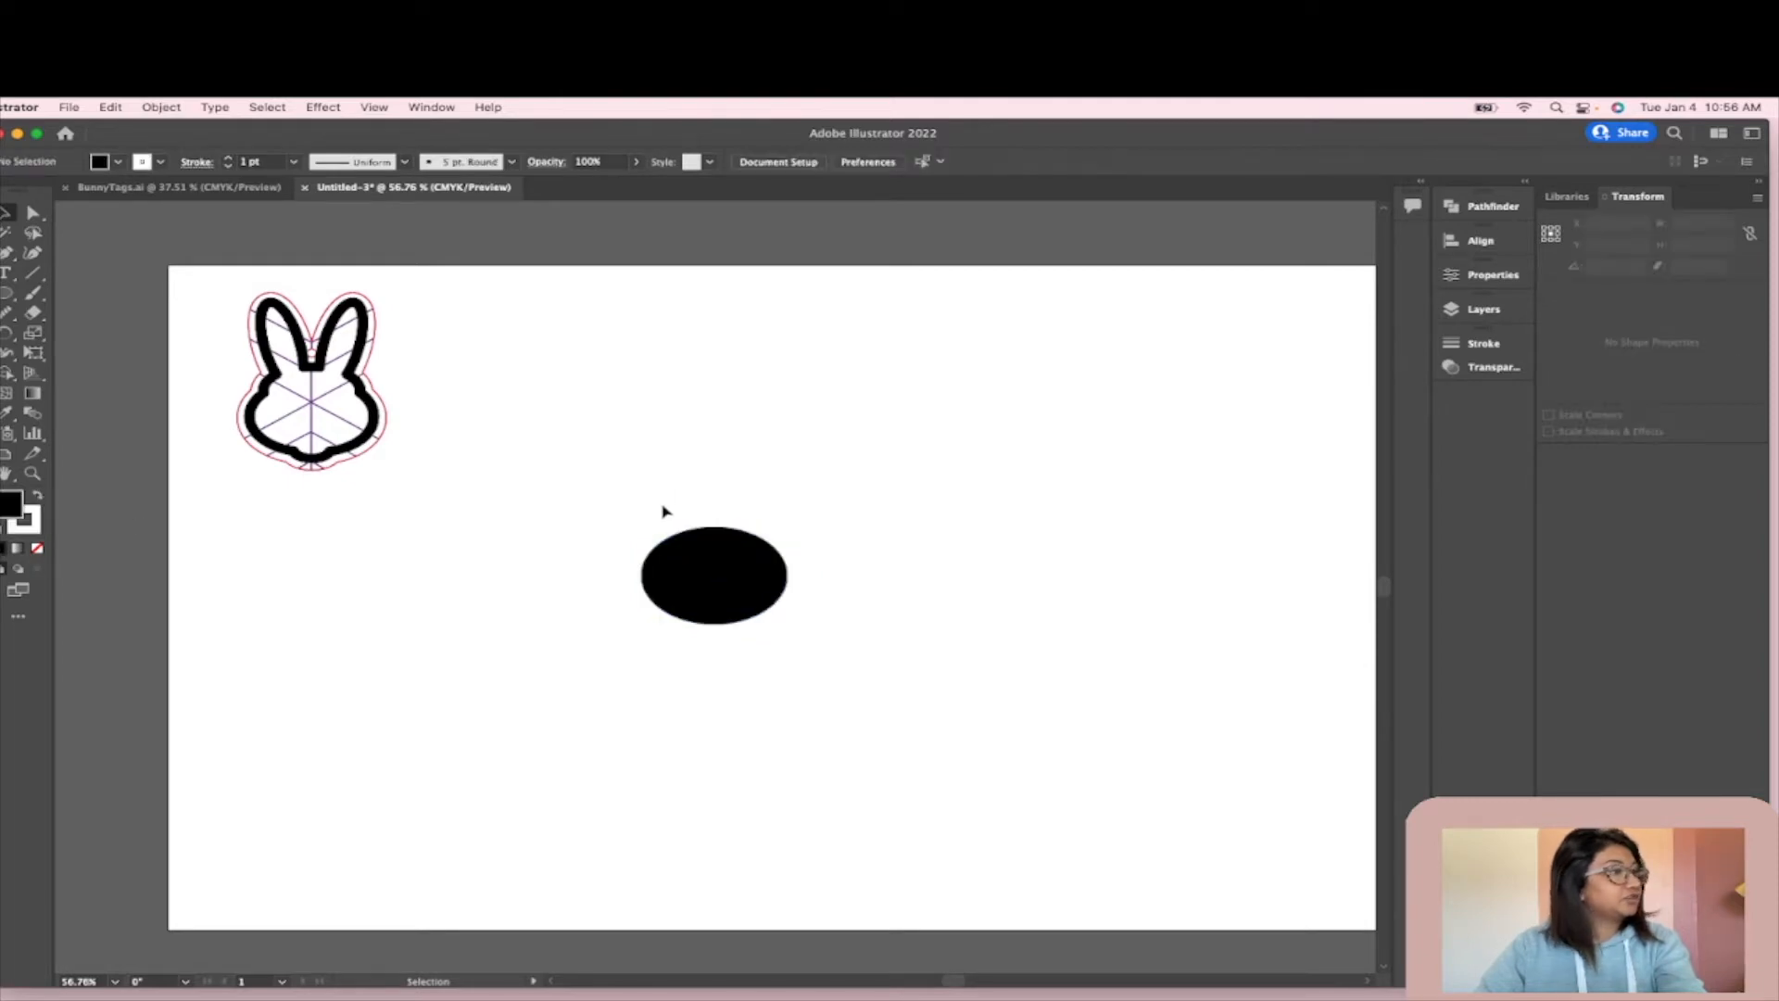
# - Draw a smaller black ellipse overlapping the top of the face and align the two ellipses on their horizontal centers
pyautogui.press('l')
pyautogui.moveTo(656, 508); pyautogui.dragTo(764, 554)
pyautogui.click(6, 214)
pyautogui.moveTo(620, 374); pyautogui.dragTo(801, 675)
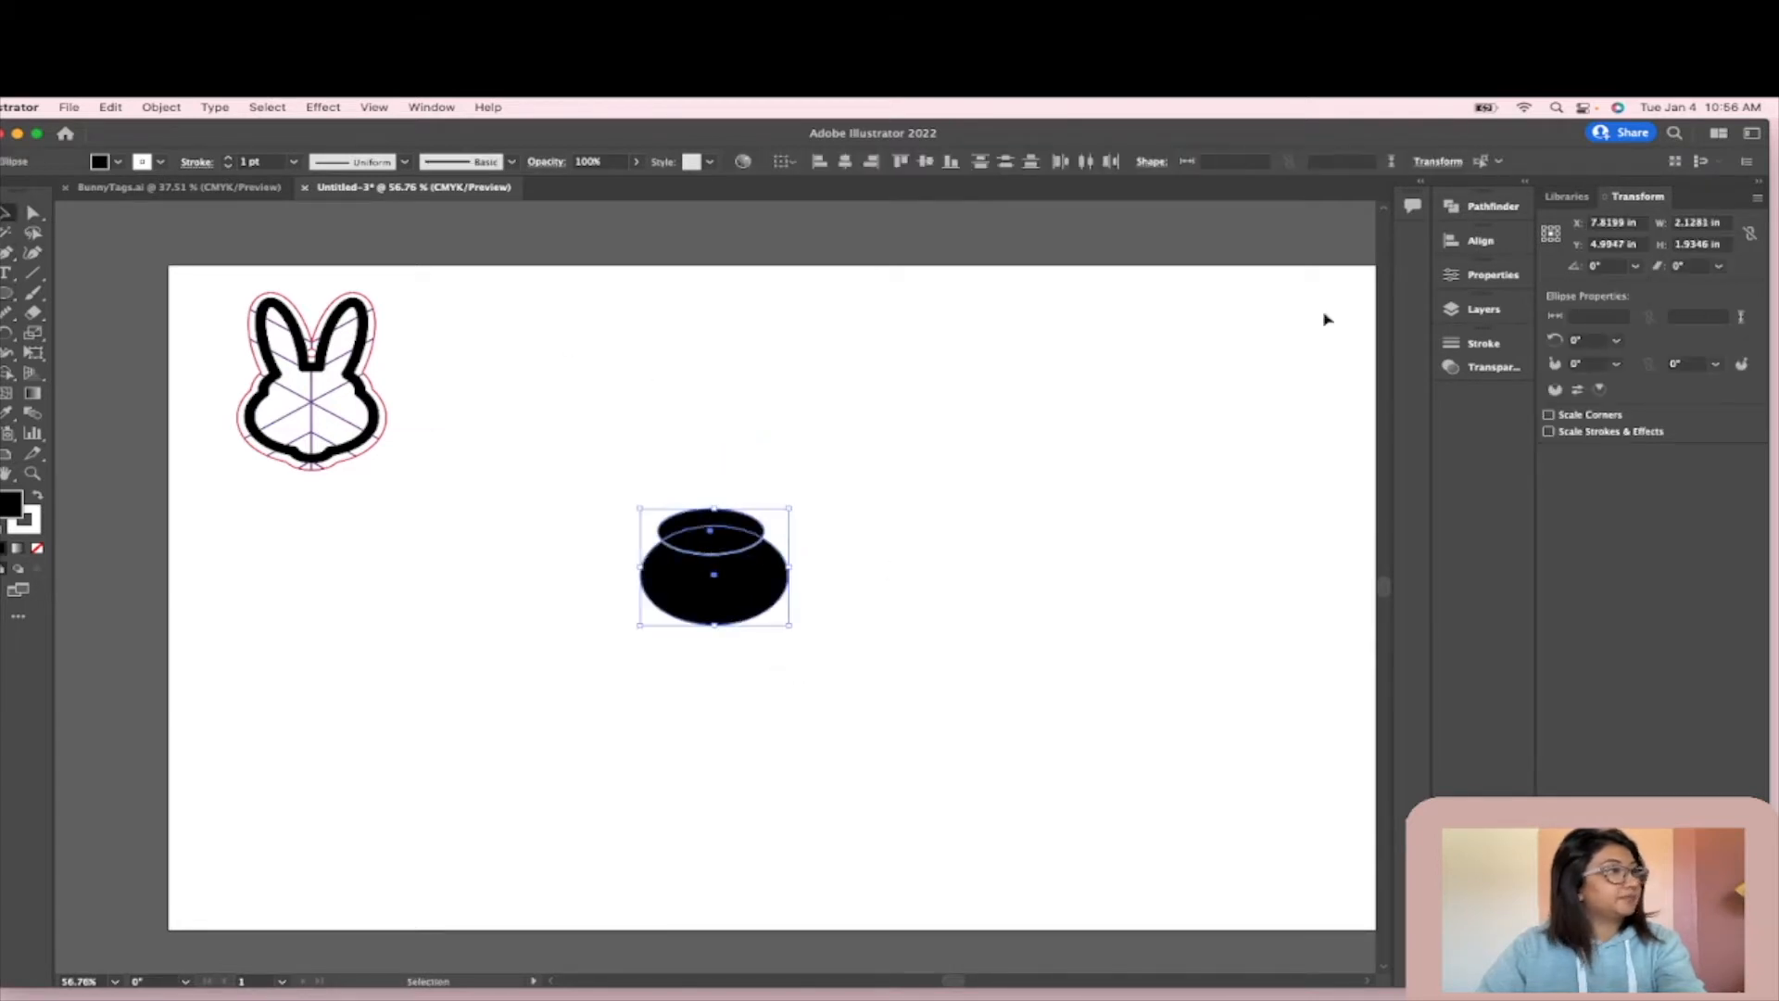
pyautogui.click(1479, 240)
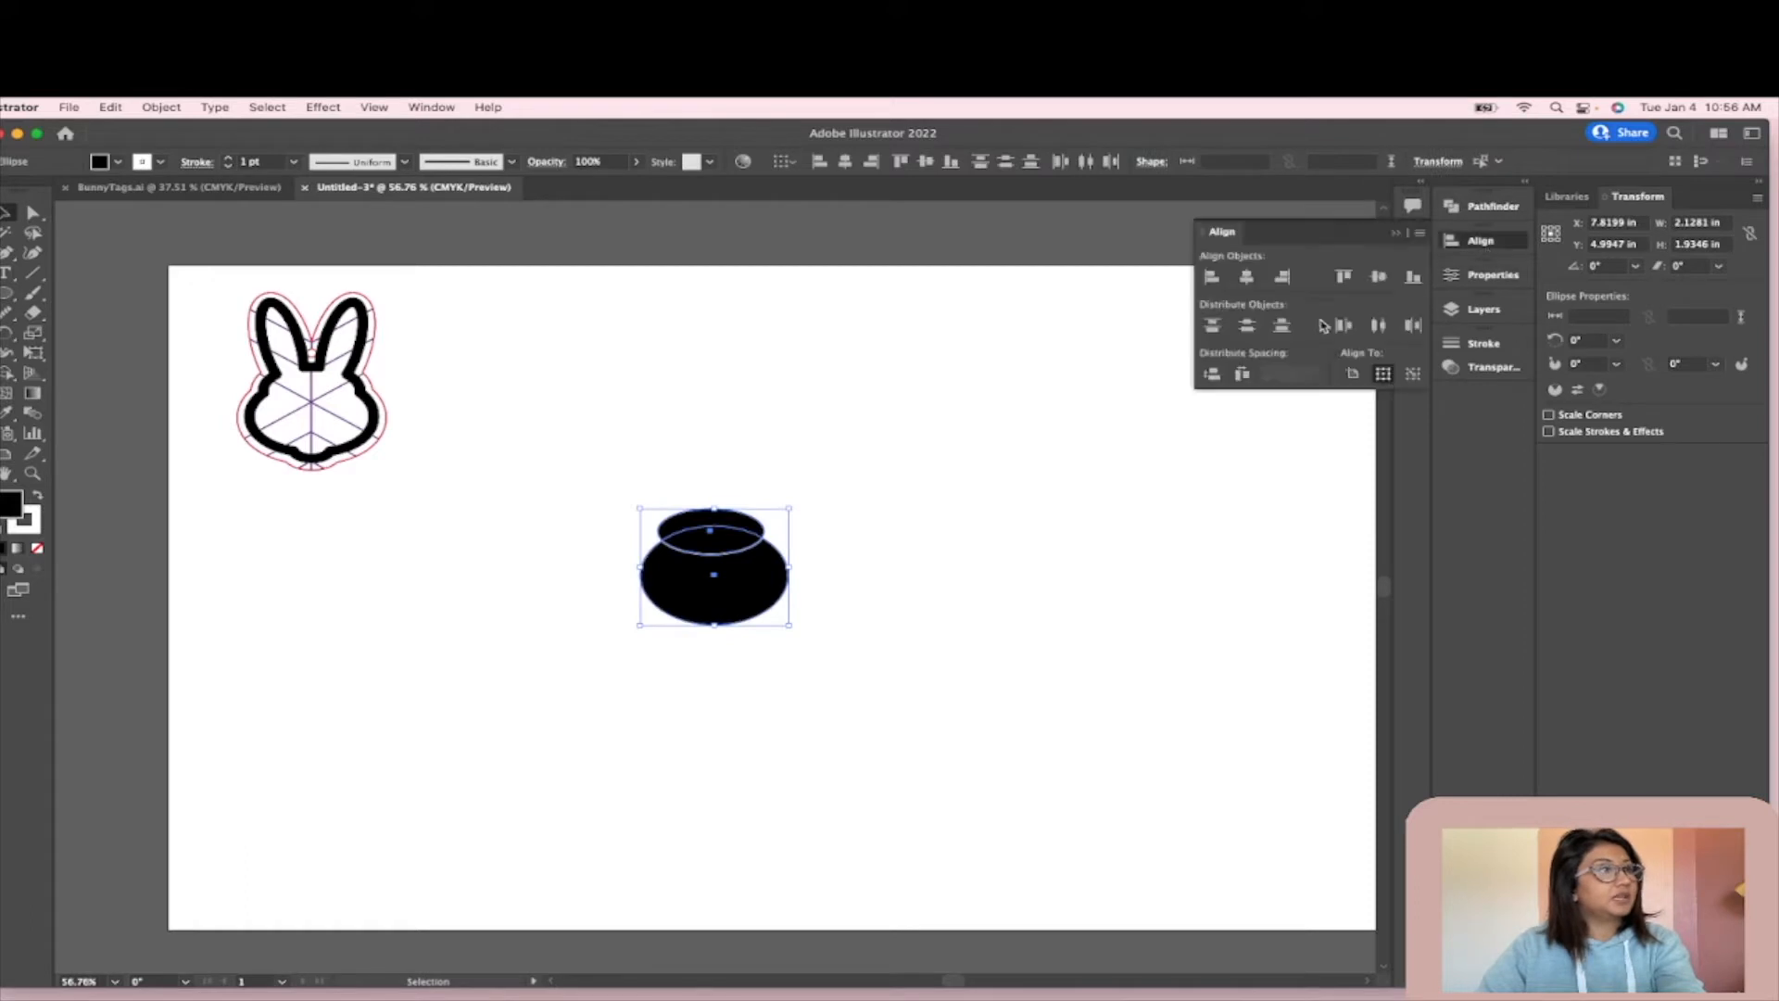
pyautogui.click(1250, 277)
pyautogui.click(1020, 425)
# - Remove the white stroke from both ellipses so they read as one solid black shape
pyautogui.moveTo(651, 433); pyautogui.dragTo(700, 463)
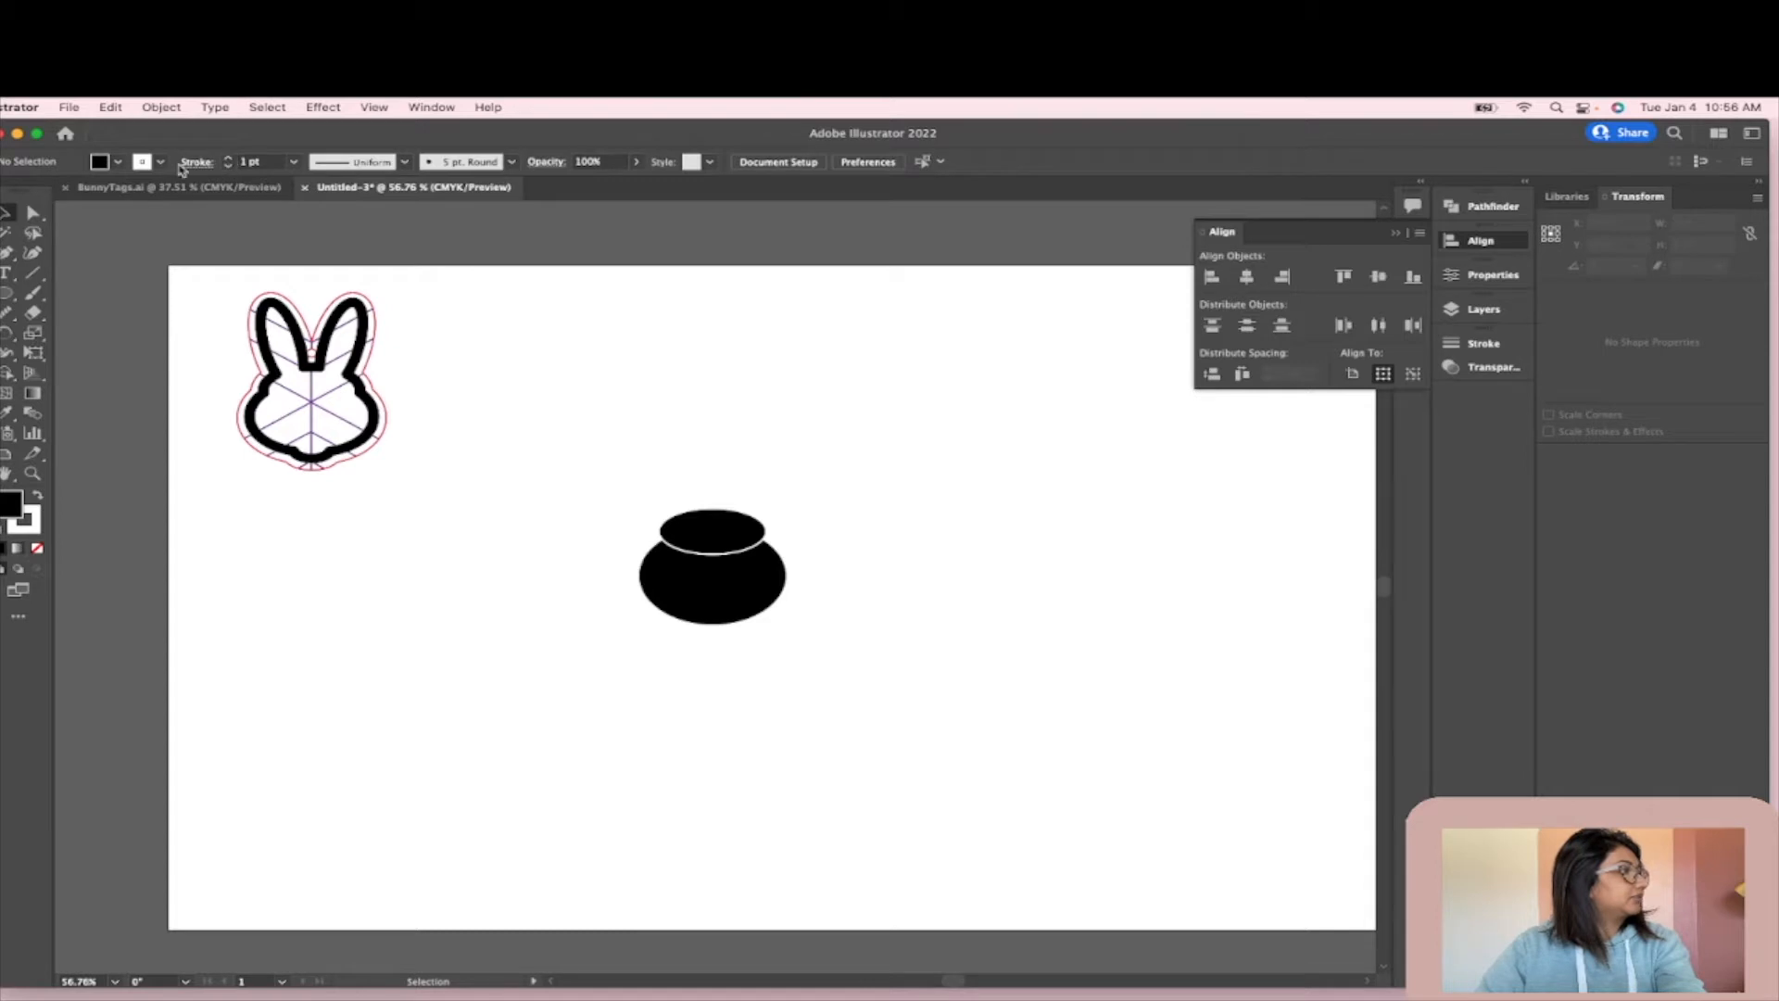
pyautogui.click(141, 165)
pyautogui.click(725, 457)
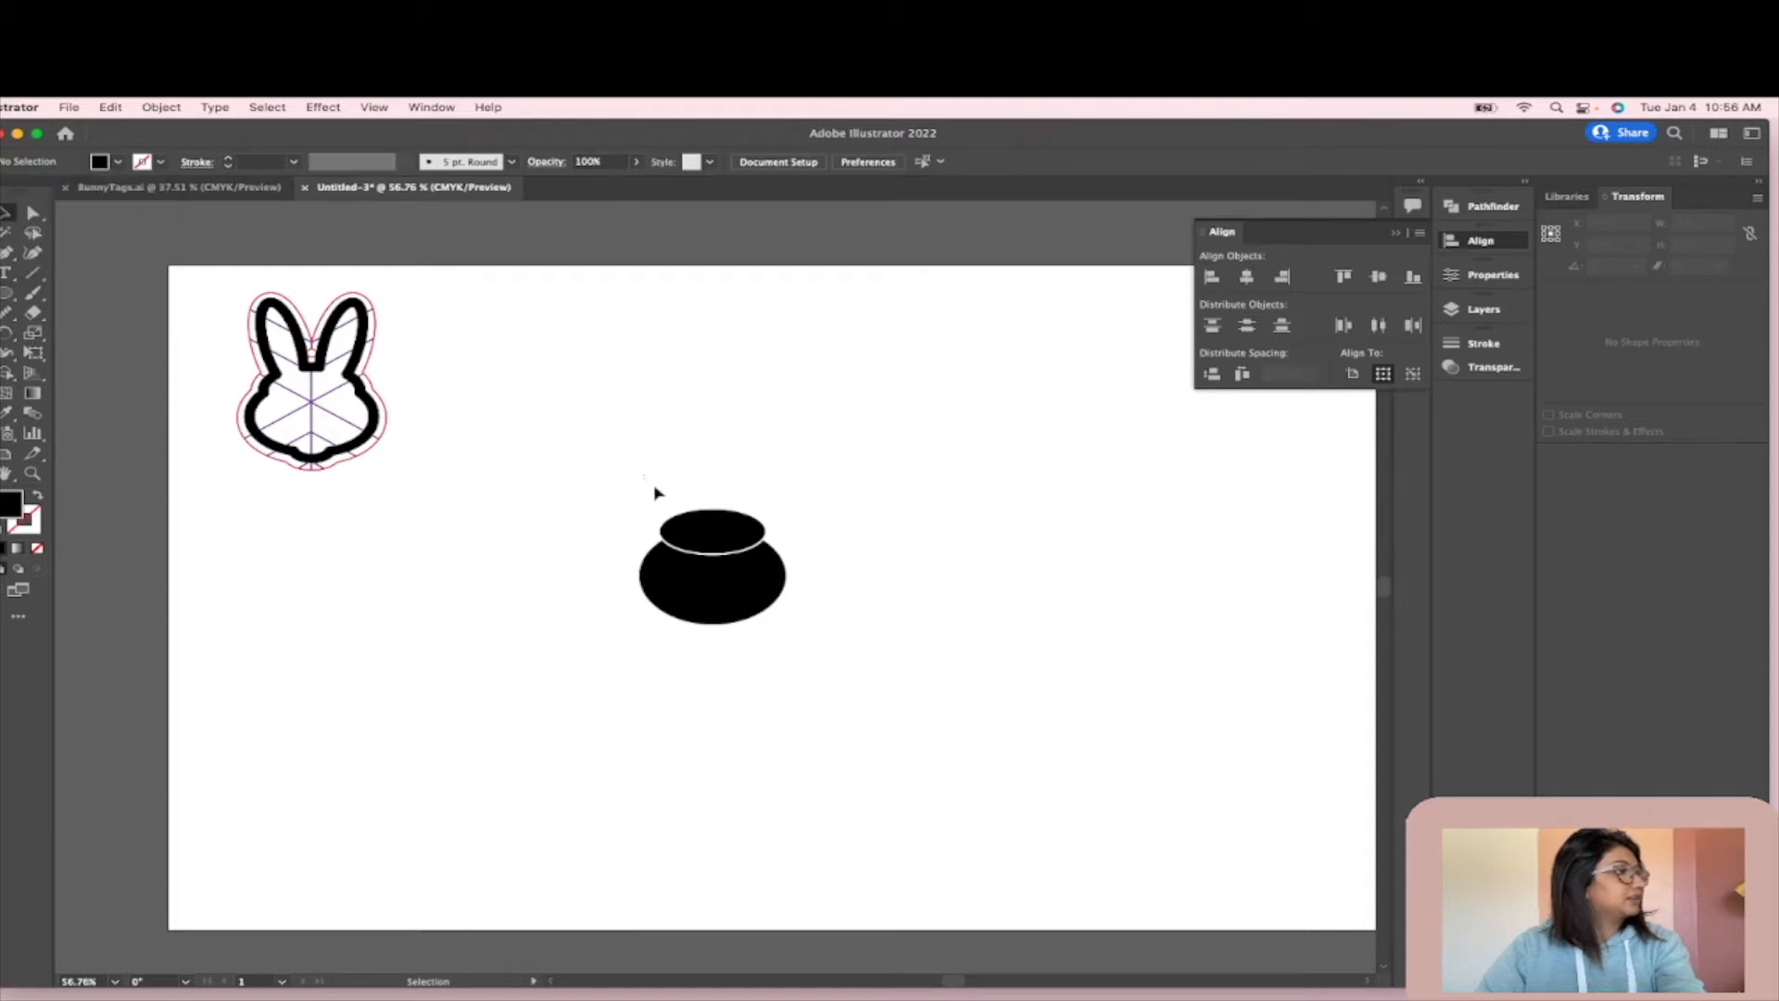
pyautogui.moveTo(647, 480); pyautogui.dragTo(718, 556)
pyautogui.click(161, 162)
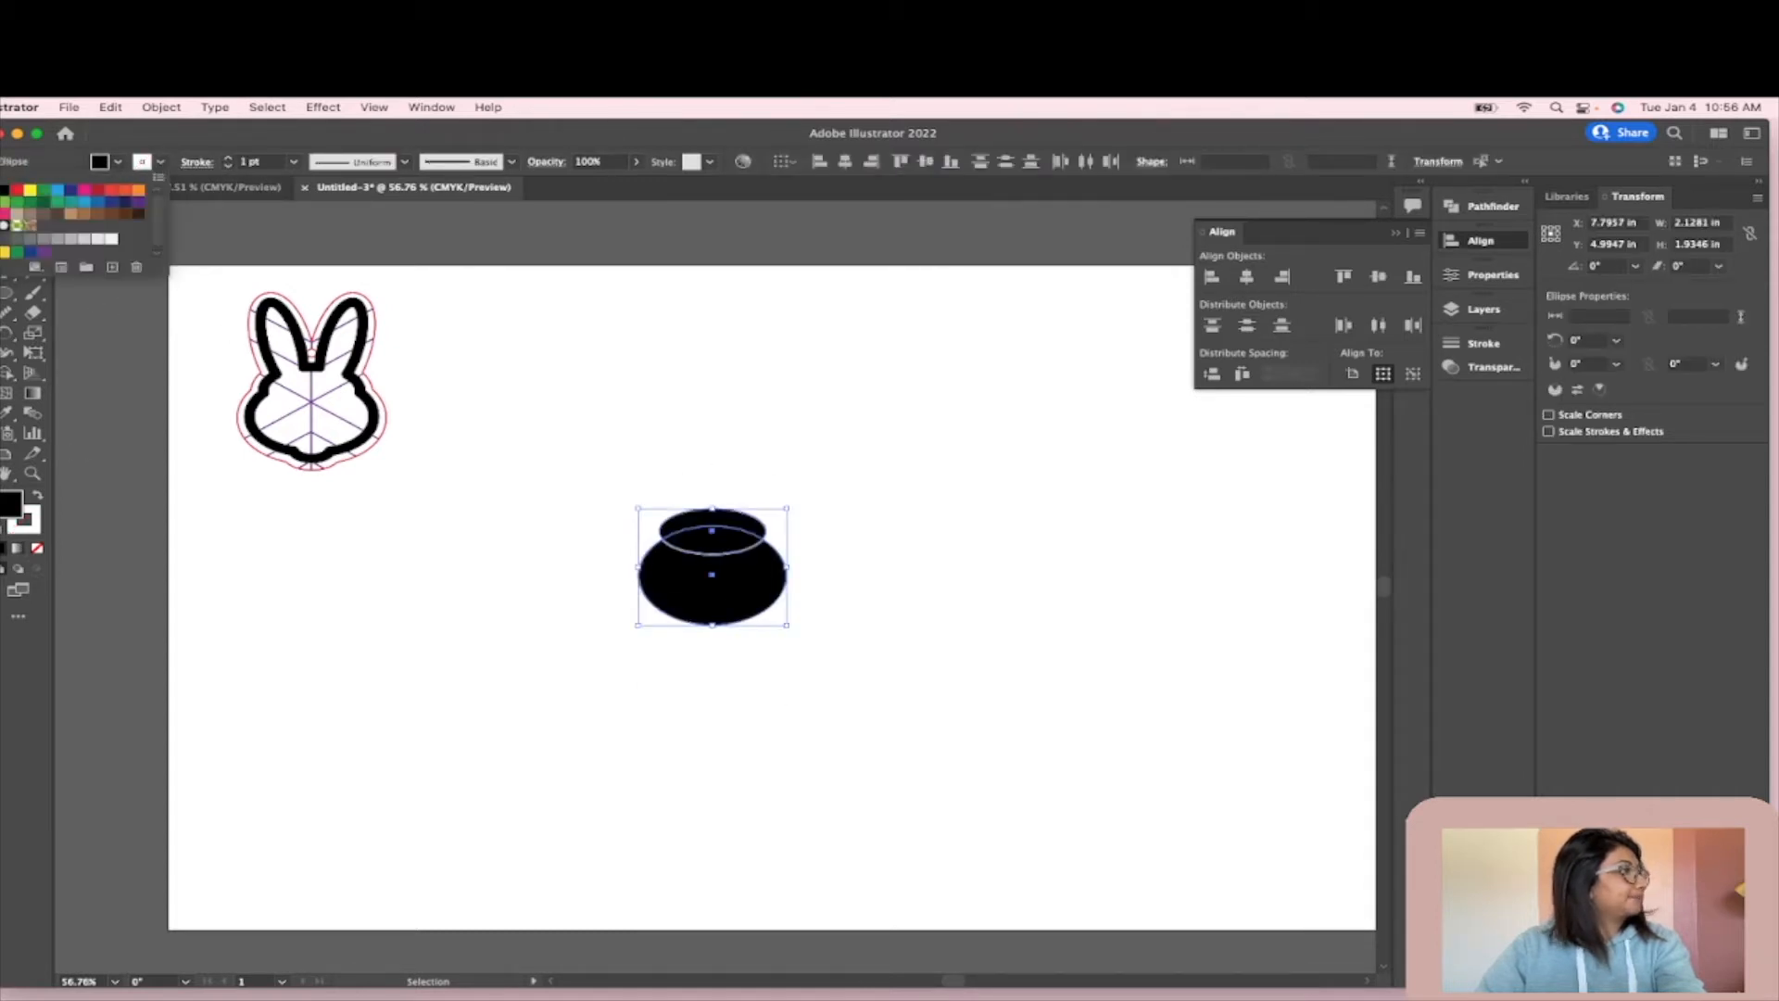
pyautogui.click(0, 190)
pyautogui.click(572, 402)
pyautogui.moveTo(638, 409); pyautogui.dragTo(895, 740)
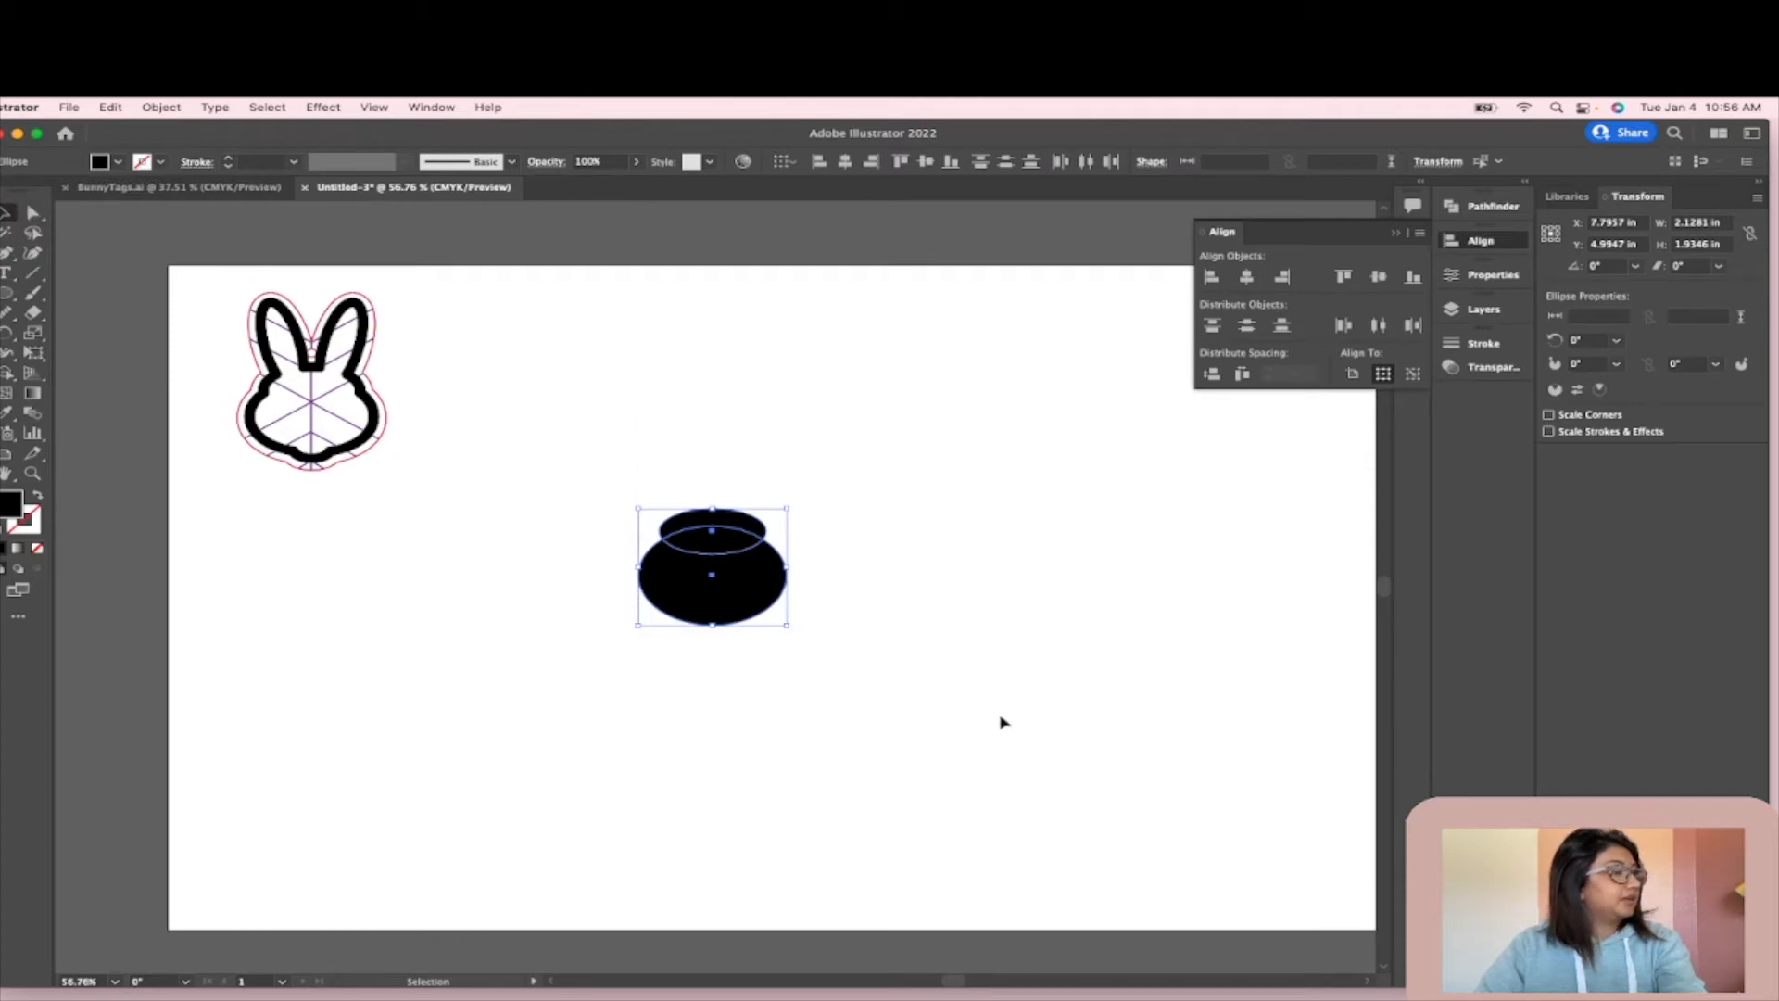
pyautogui.click(1000, 723)
pyautogui.click(726, 577)
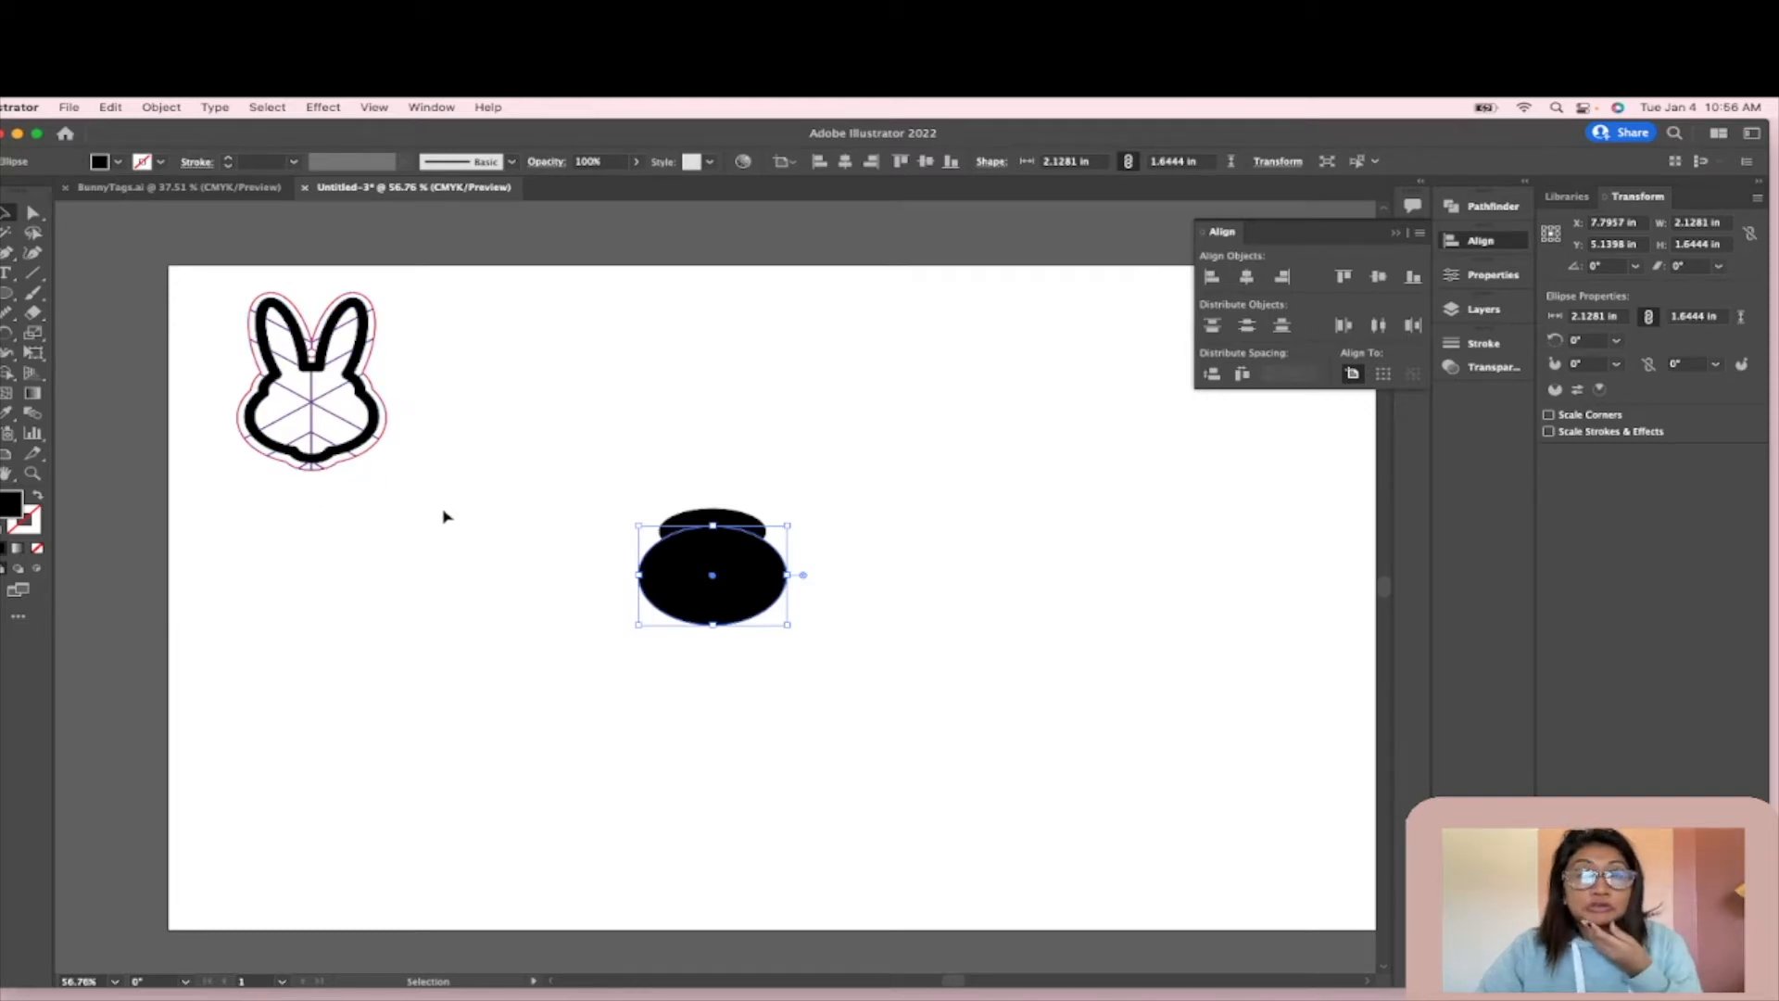
# - Draw a small ellipse about 0.68 by 0.39 in for the chin and move it up to overlap the face's bottom edge
pyautogui.click(768, 630)
pyautogui.click(7, 293)
pyautogui.moveTo(687, 636); pyautogui.dragTo(736, 657)
pyautogui.press('v')
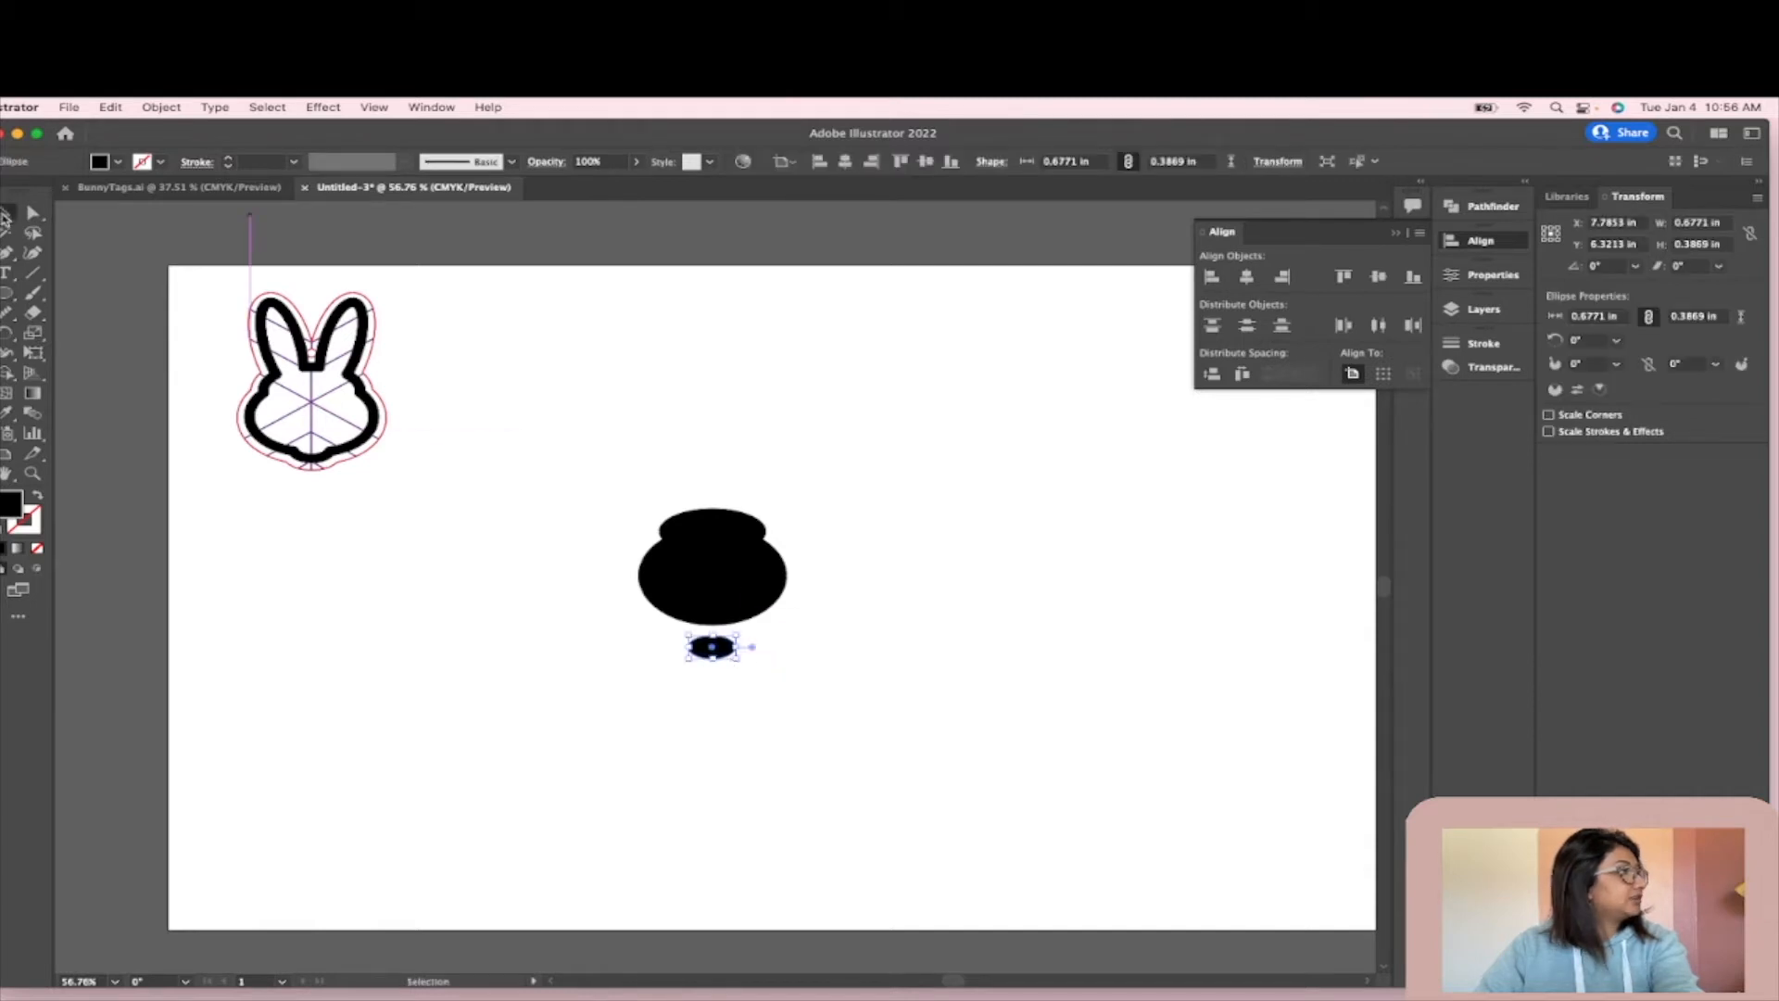
pyautogui.moveTo(712, 647); pyautogui.dragTo(712, 624)
pyautogui.moveTo(797, 786); pyautogui.dragTo(653, 467)
pyautogui.click(1064, 714)
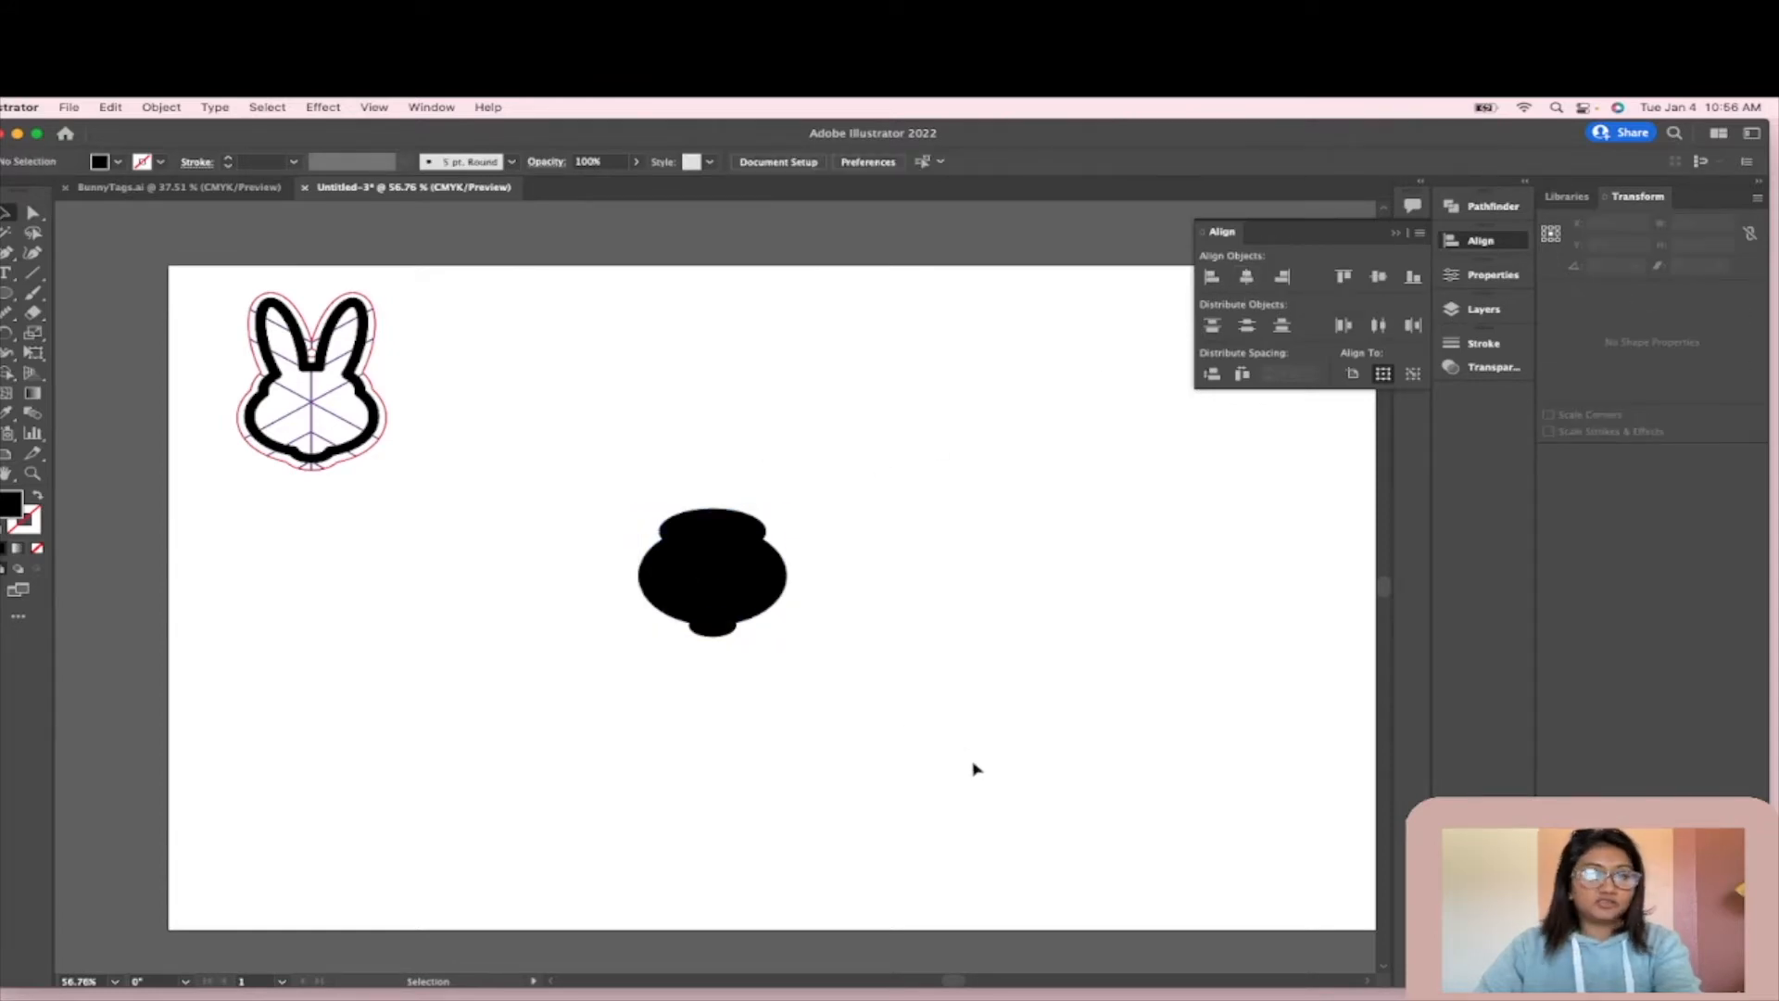
# - Draw a tall narrow ellipse about 0.49 by 1.44 in above the left side of the head as an ear
pyautogui.scroll(2, 909, 679)
pyautogui.press('l')
pyautogui.moveTo(639, 412); pyautogui.dragTo(676, 506)
pyautogui.press('v')
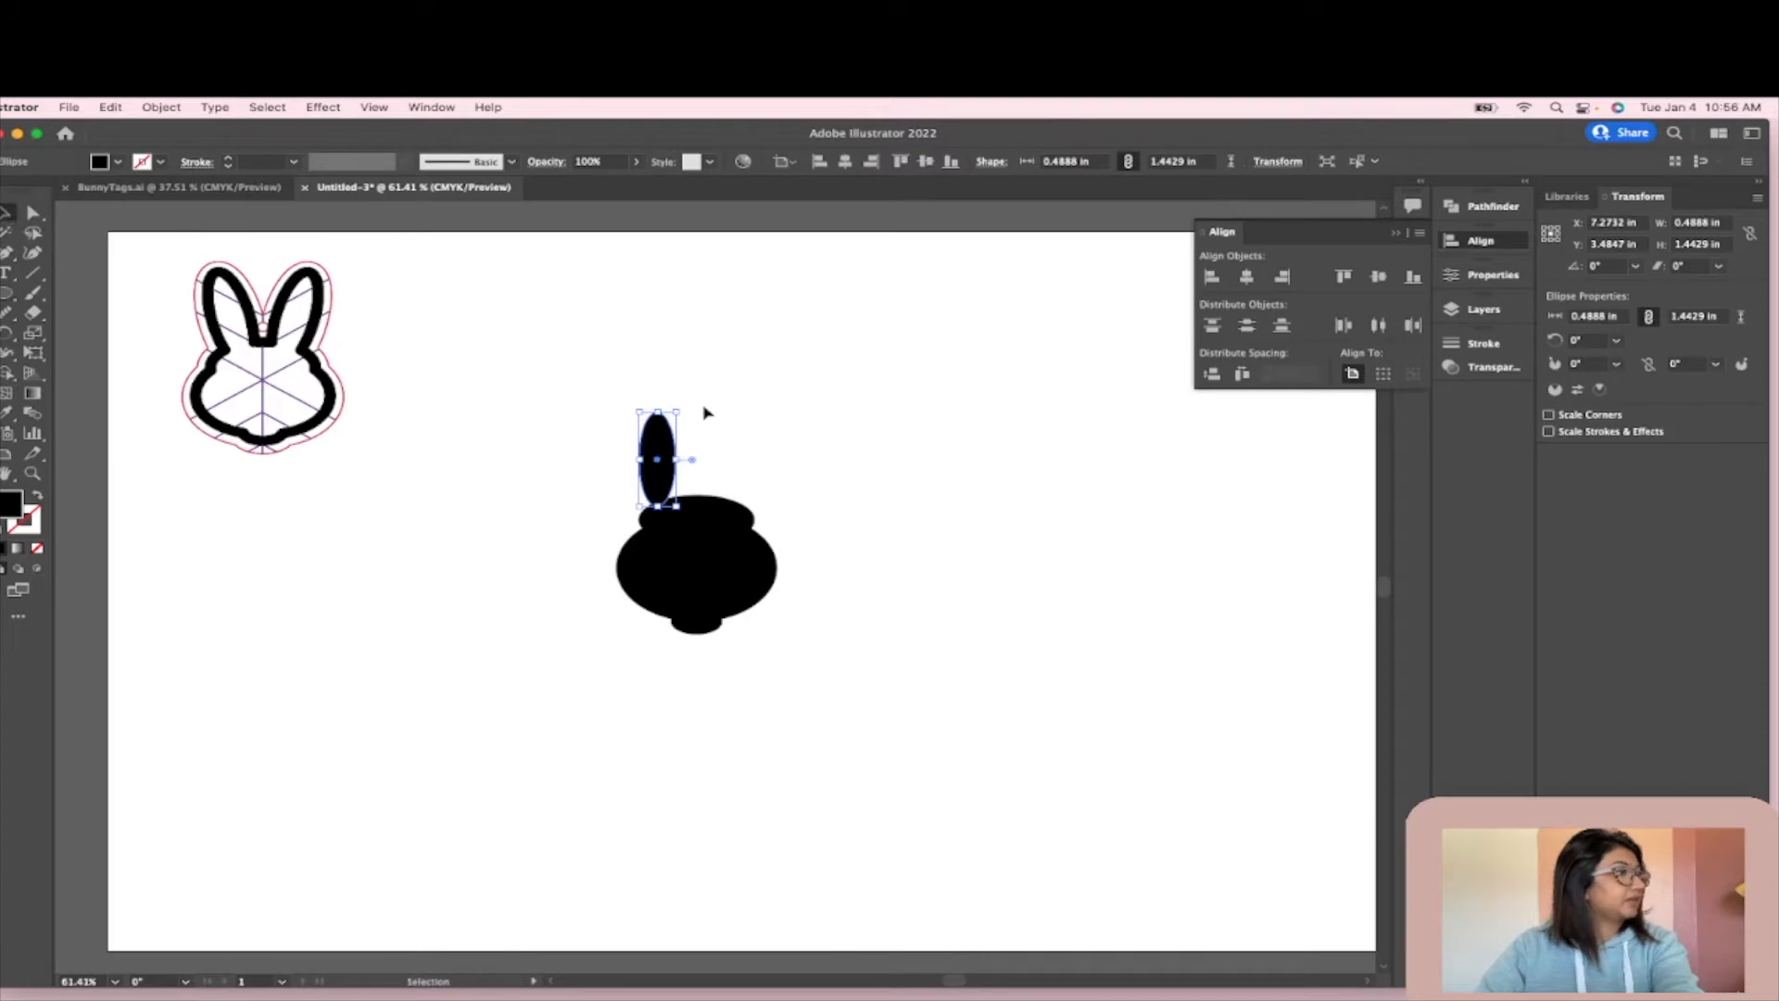
# - Lengthen the ear to about 1.88 in and tilt it outward about 15° with its base overlapping the head
pyautogui.moveTo(682, 403); pyautogui.dragTo(667, 400)
pyautogui.moveTo(663, 463); pyautogui.dragTo(631, 400)
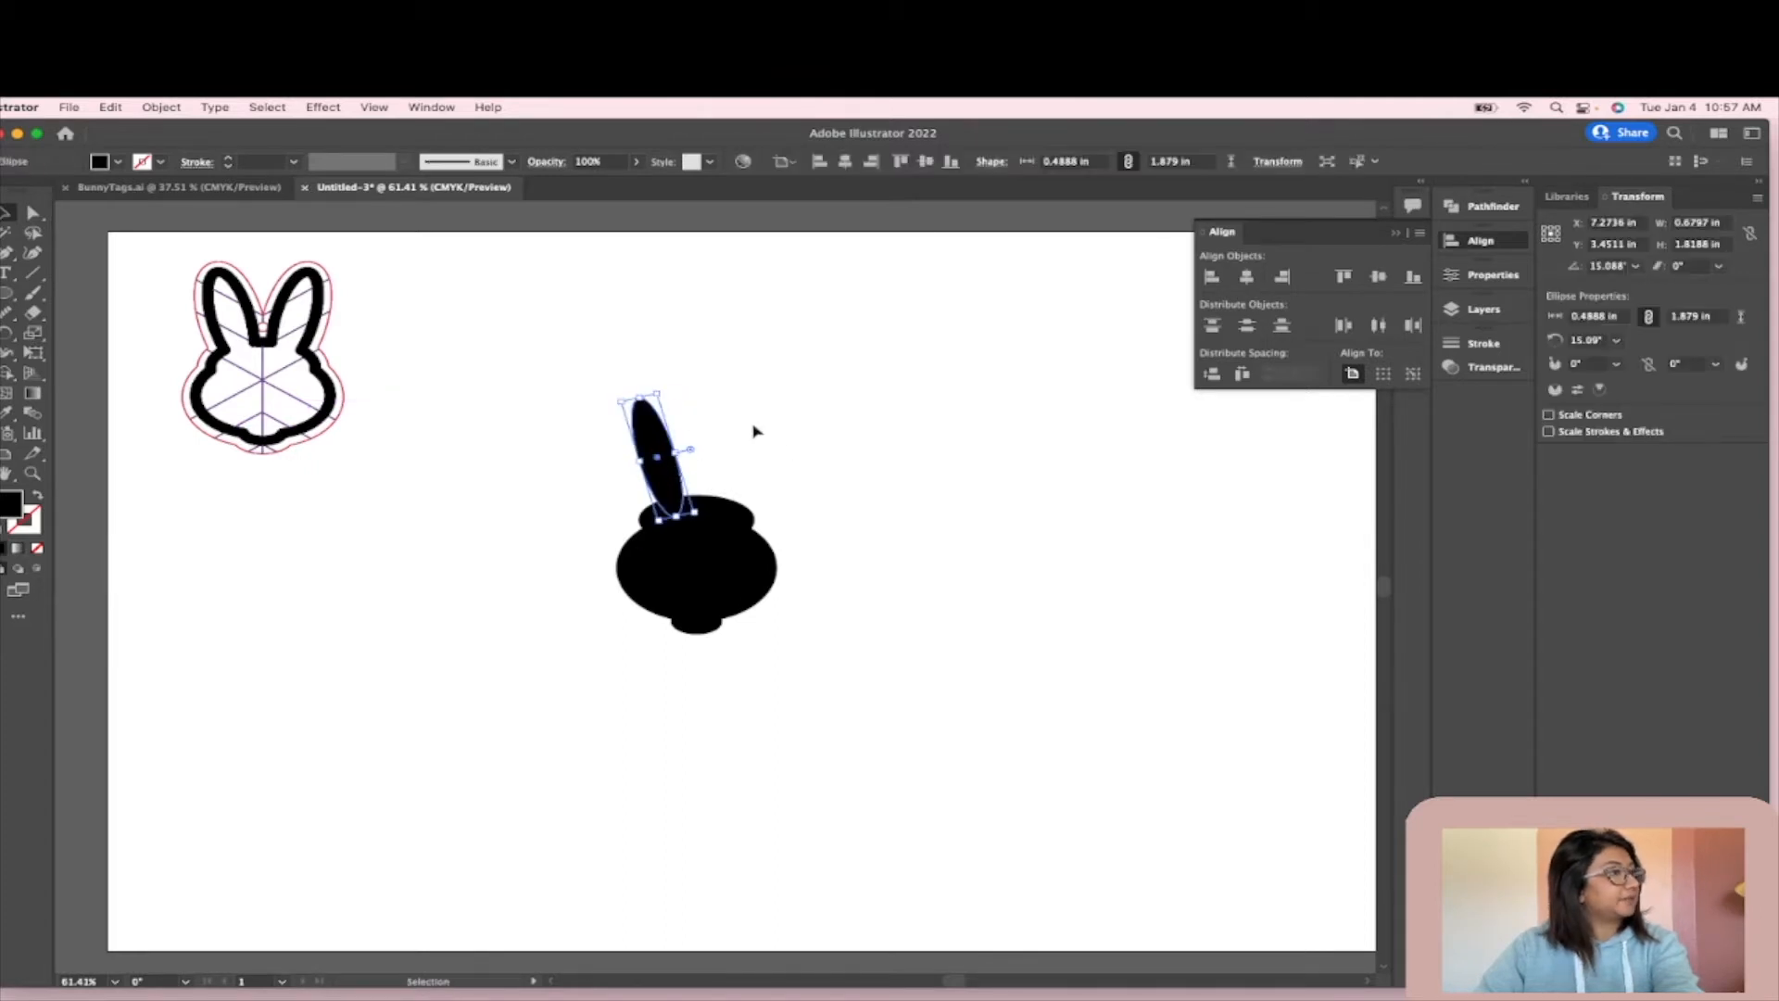
pyautogui.moveTo(648, 439); pyautogui.dragTo(652, 438)
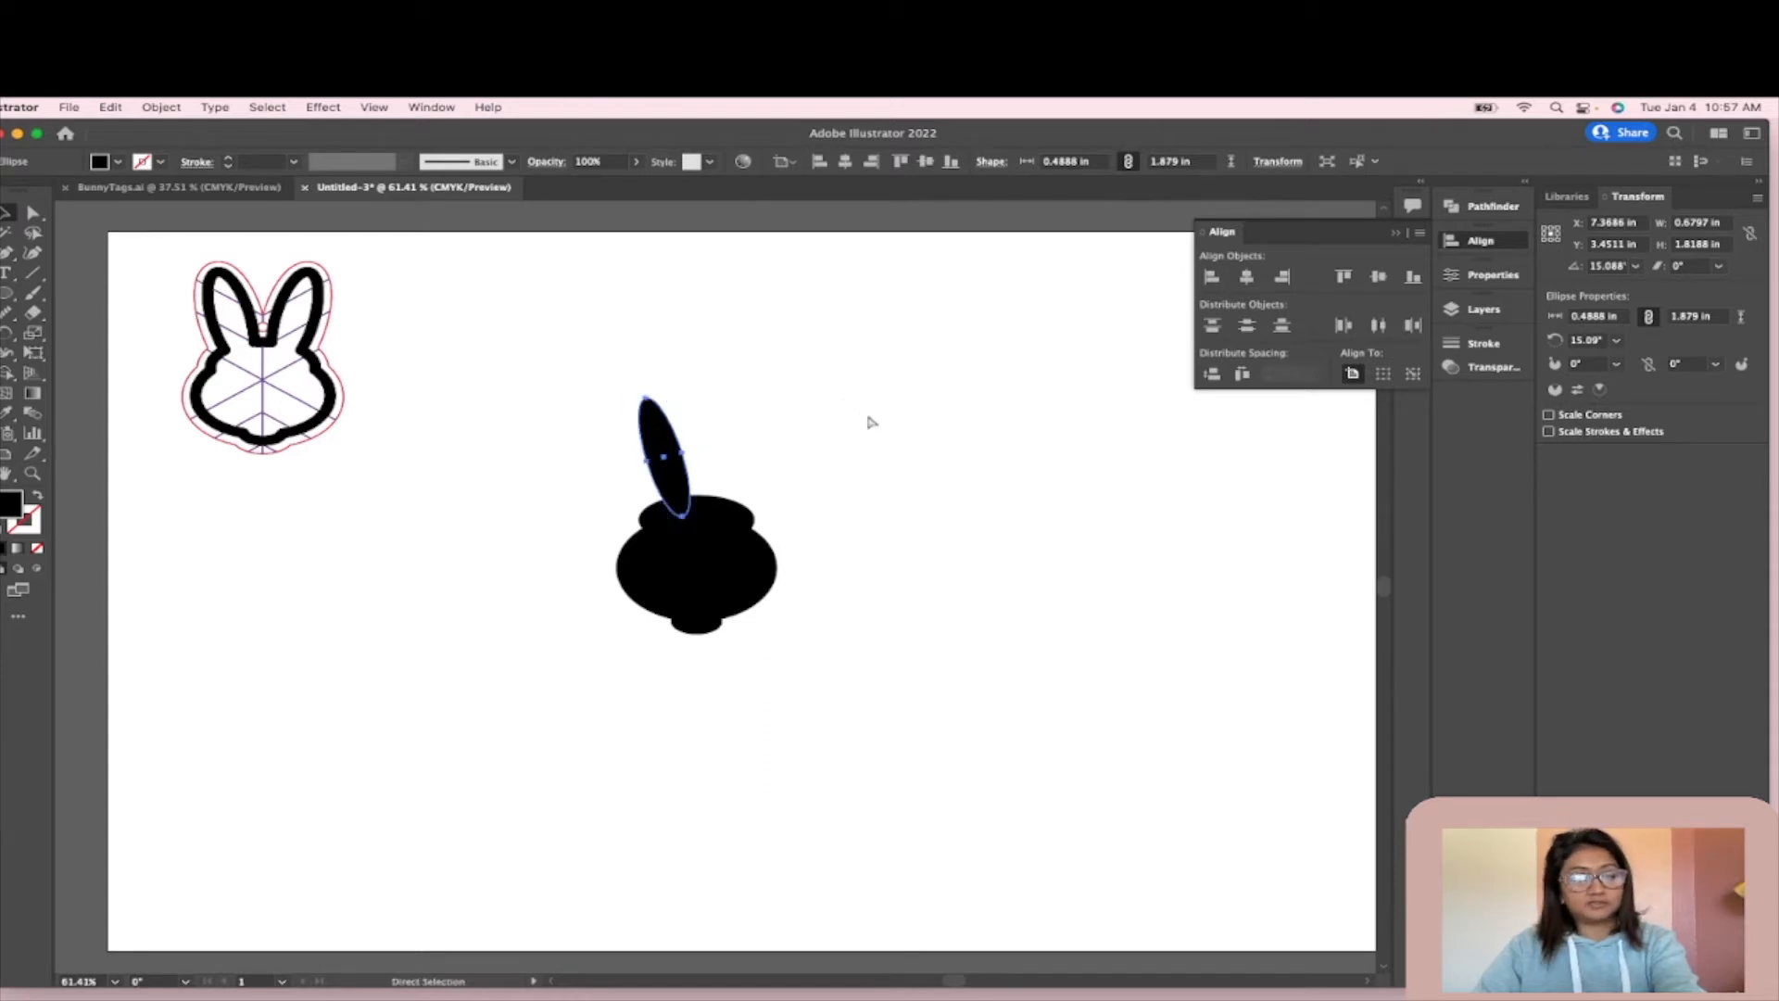
# - Duplicate the ear and place the copy above the right side of the head
pyautogui.press('a')
pyautogui.press('v')
pyautogui.hotkey('ctrl', 'c')
pyautogui.hotkey('ctrl', 'v')
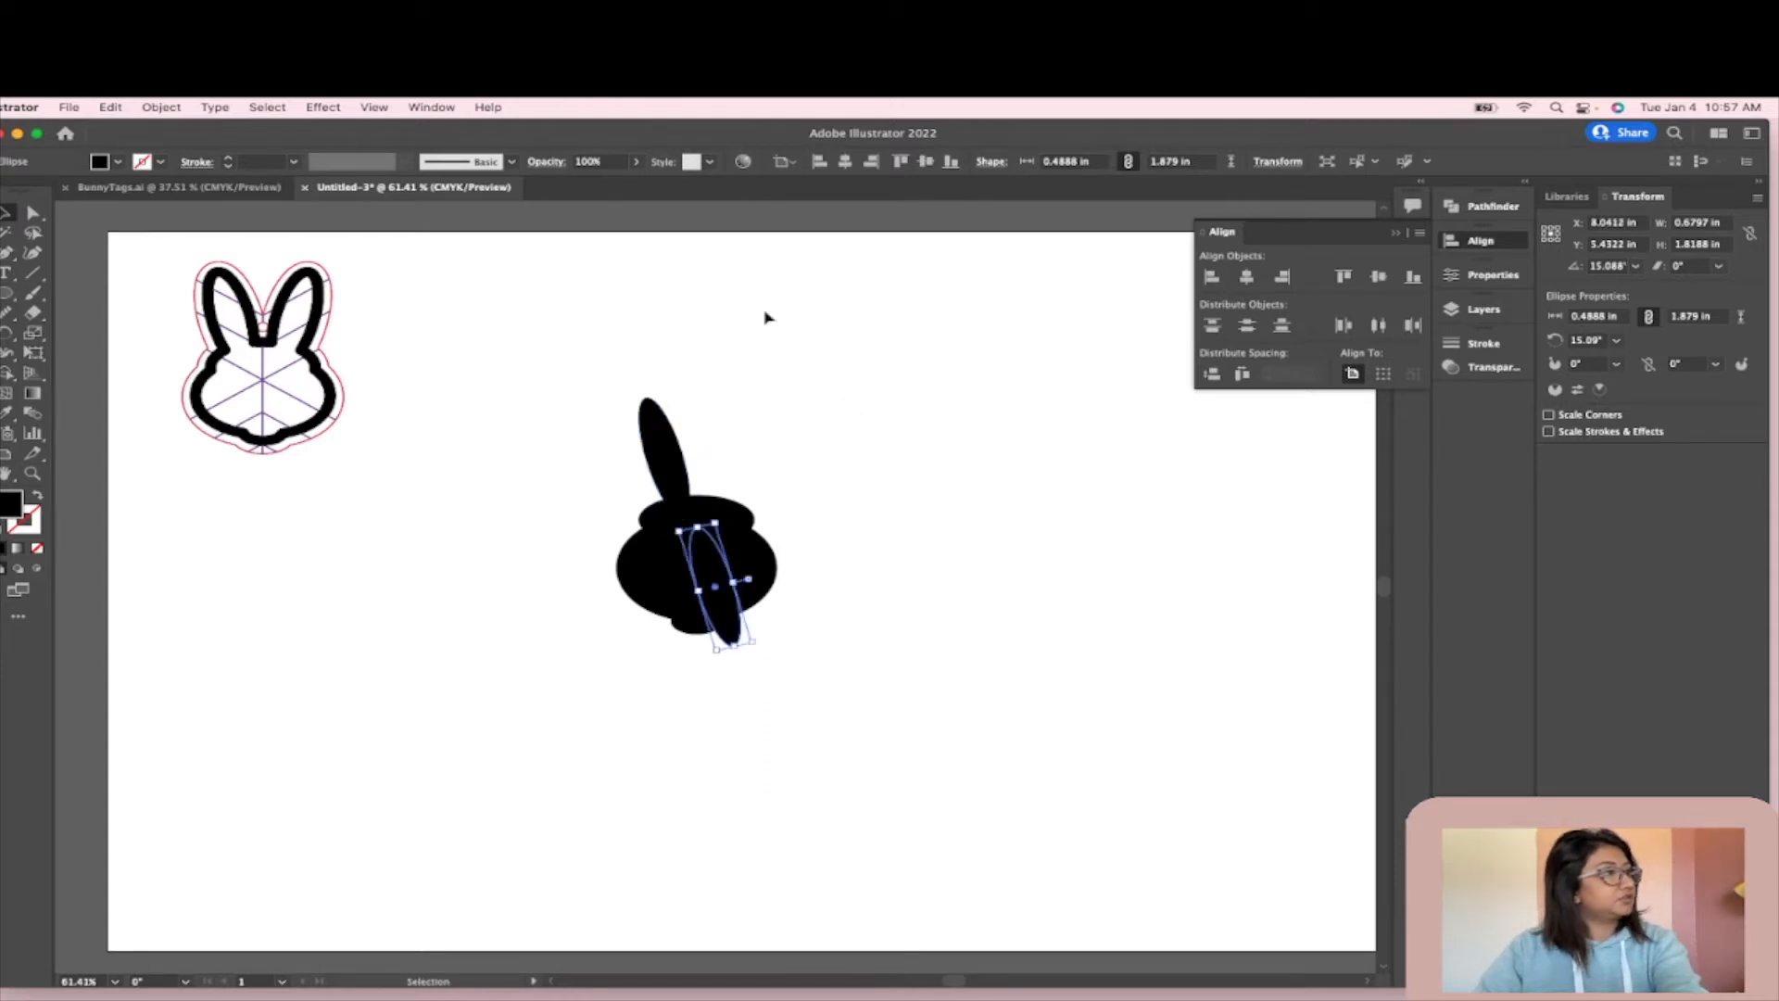
pyautogui.moveTo(727, 616); pyautogui.dragTo(741, 498)
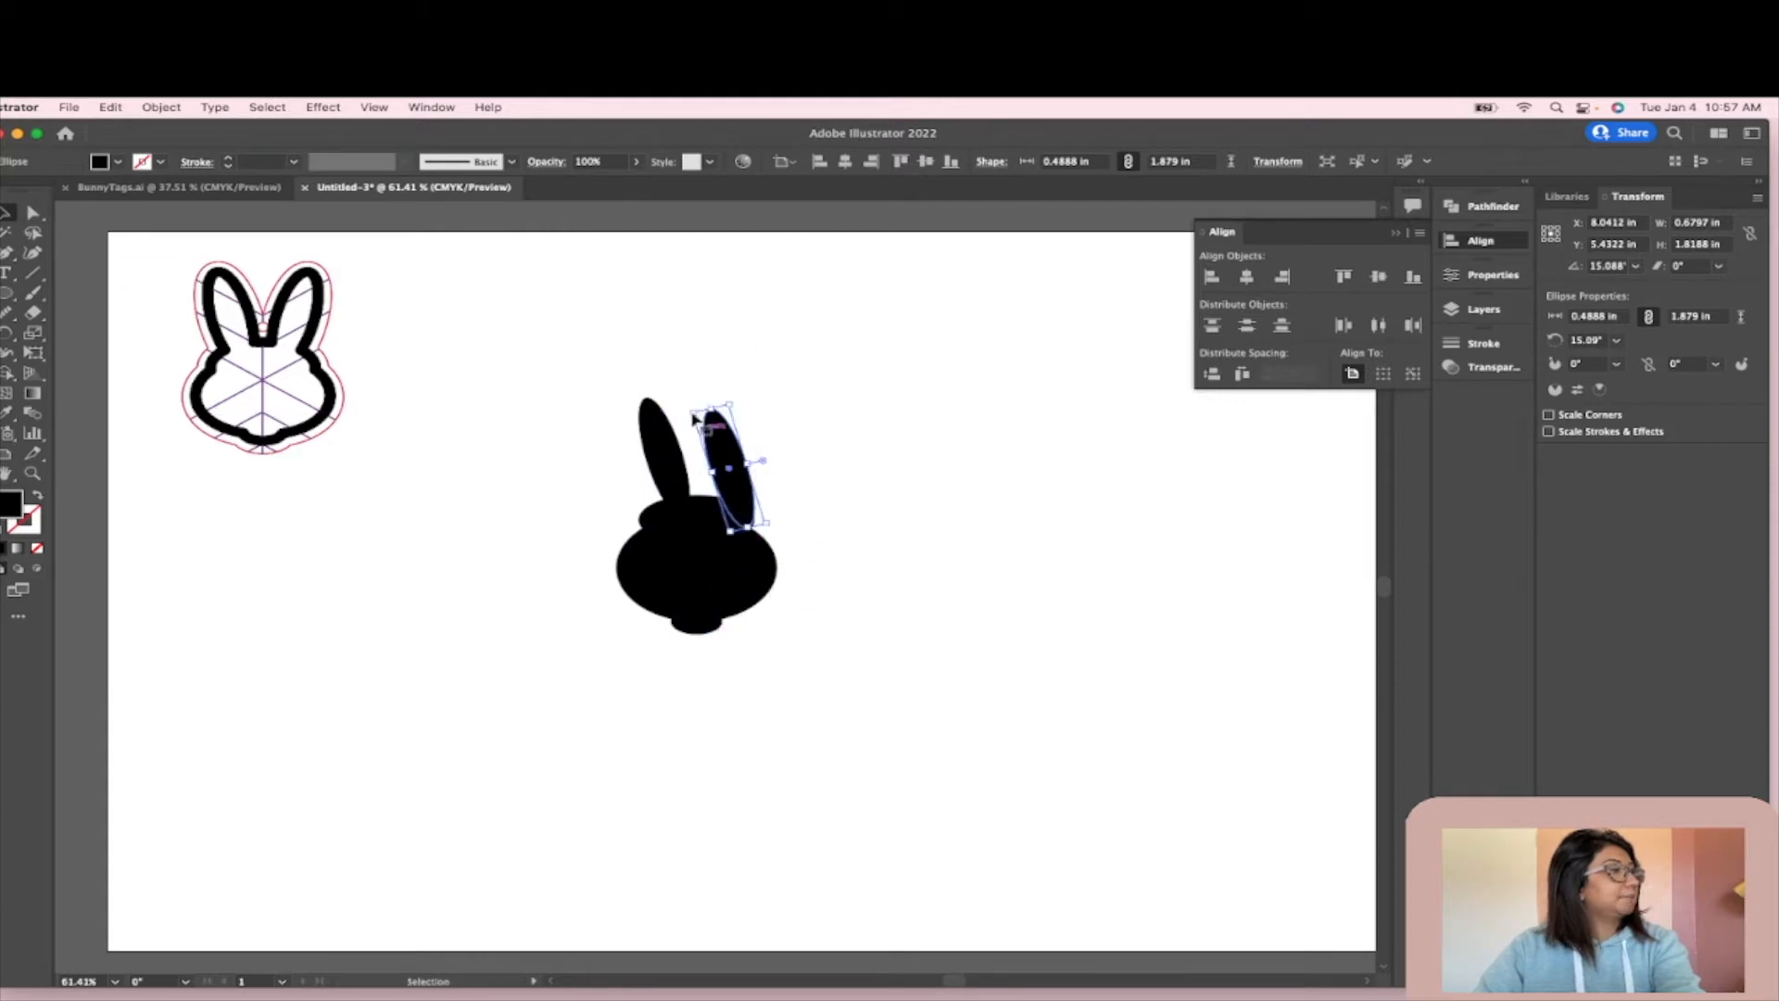
# - Reflect the copied ear across the vertical axis so that it mirrors the left ear
pyautogui.click(110, 106)
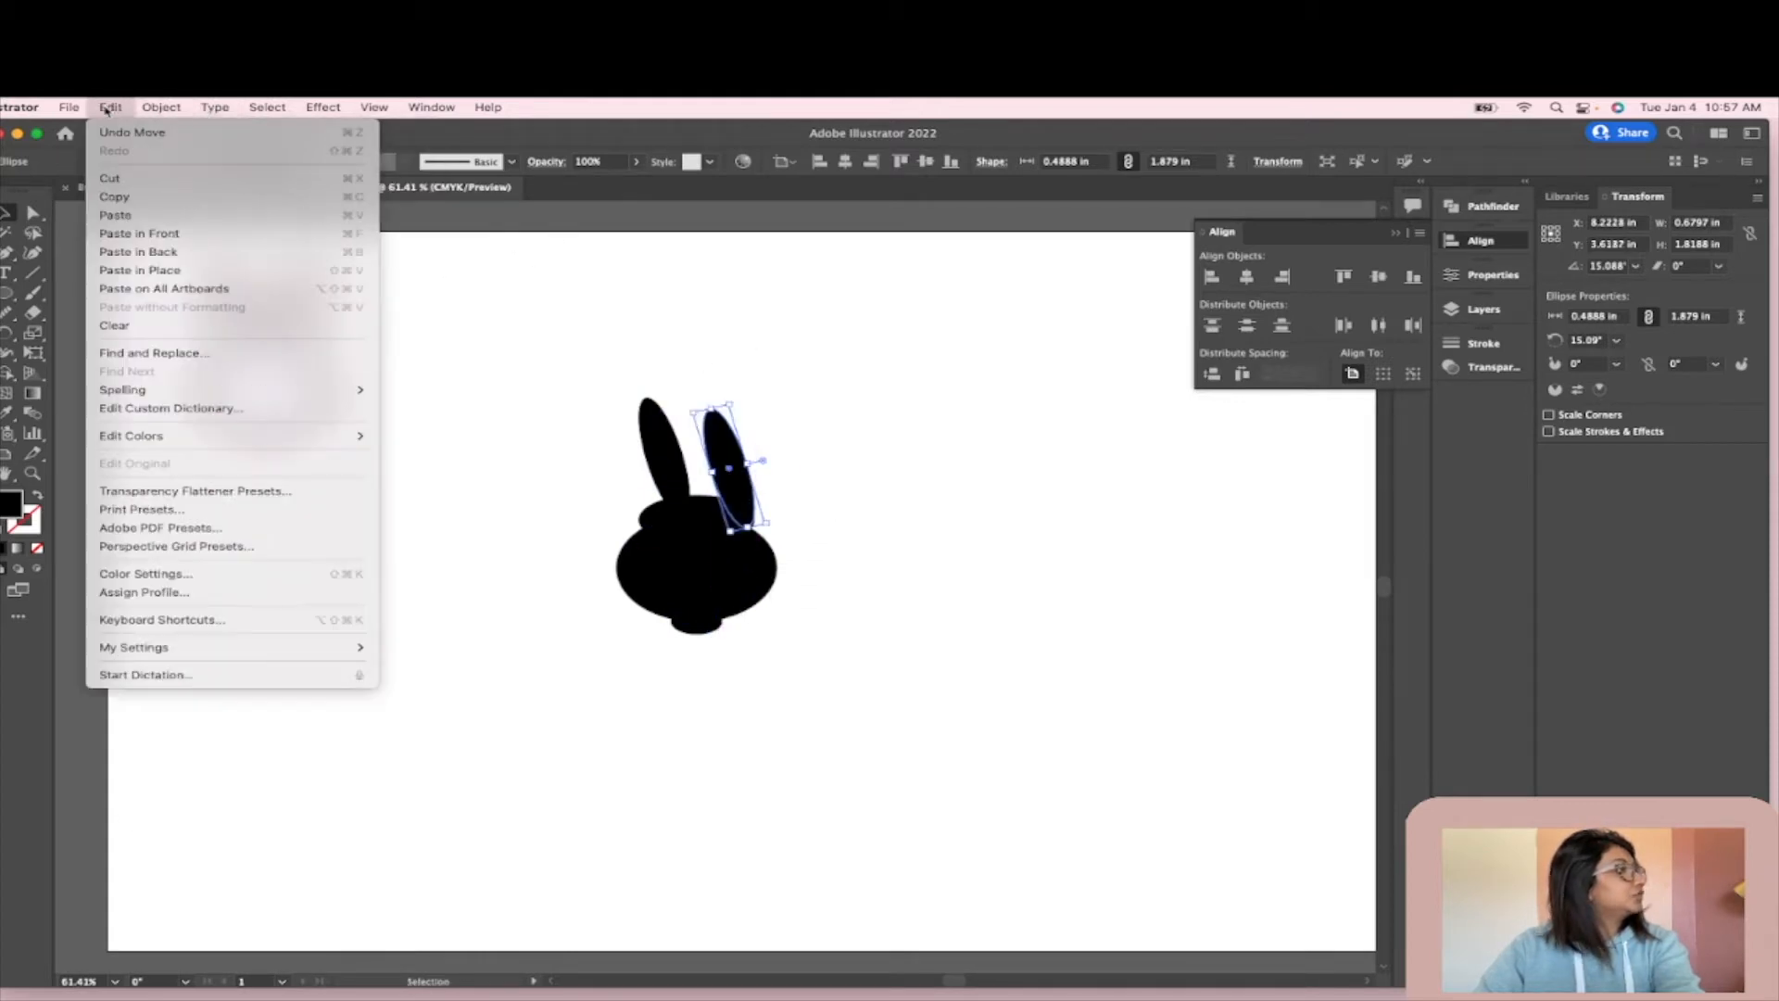
pyautogui.moveTo(162, 107)
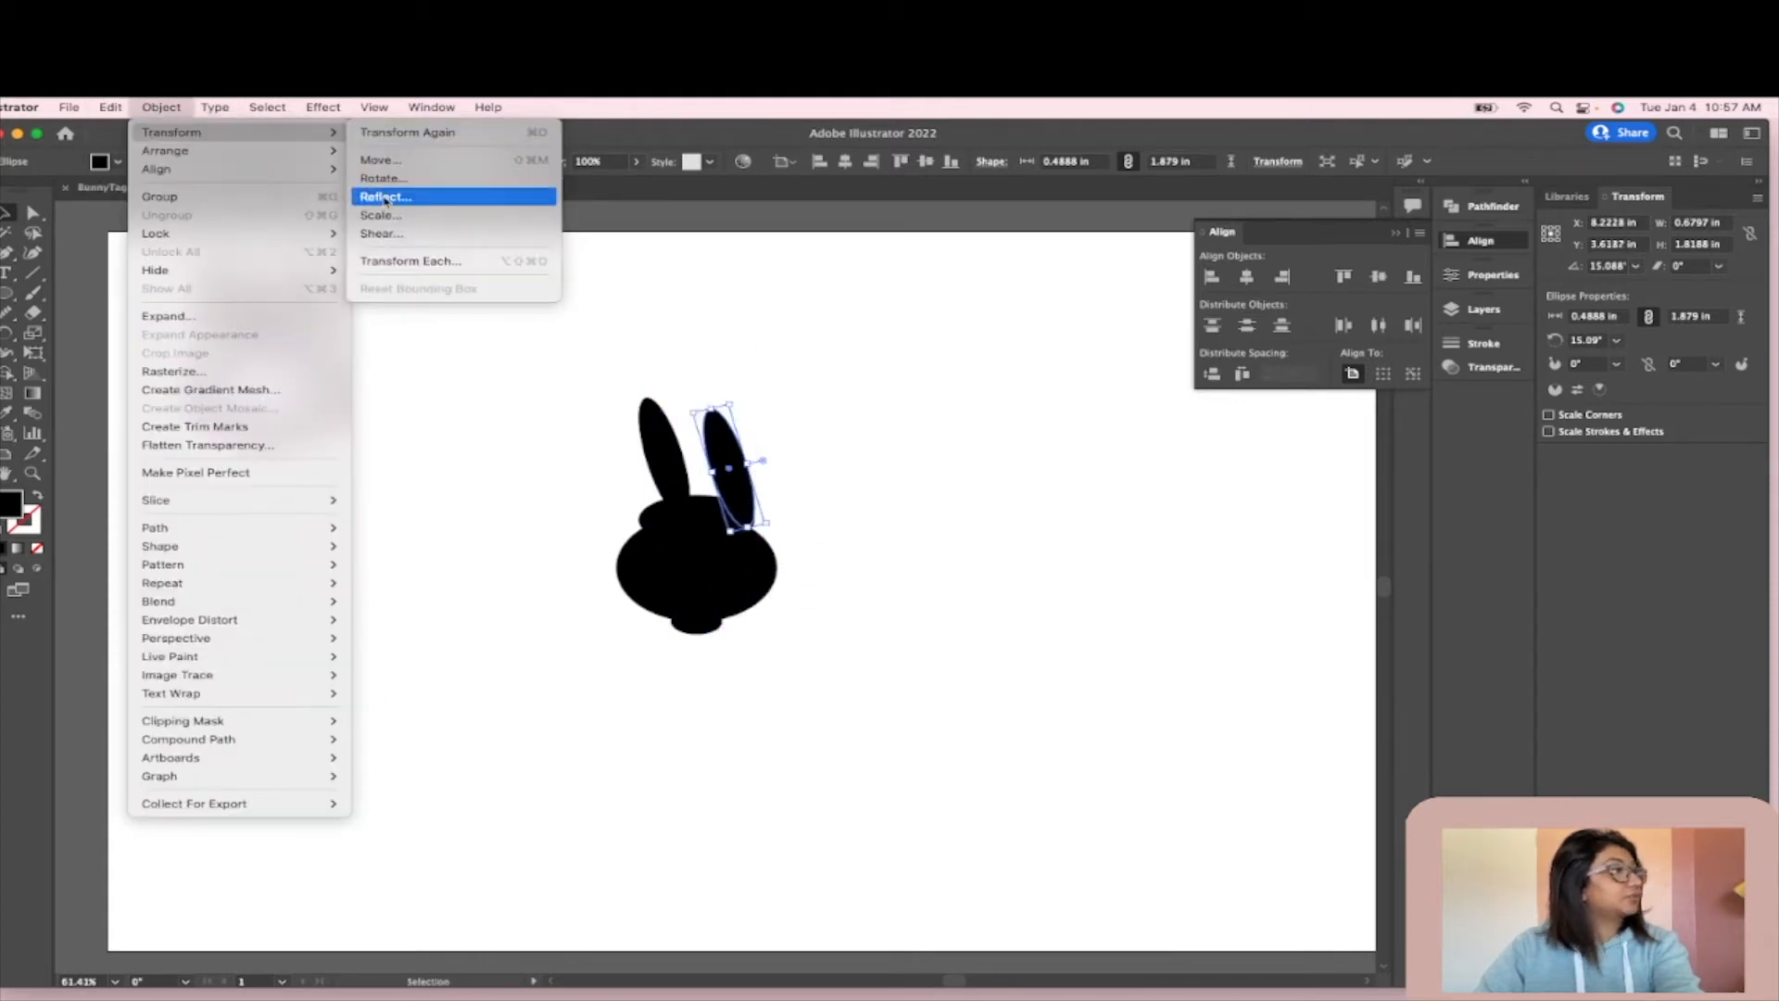
pyautogui.click(383, 196)
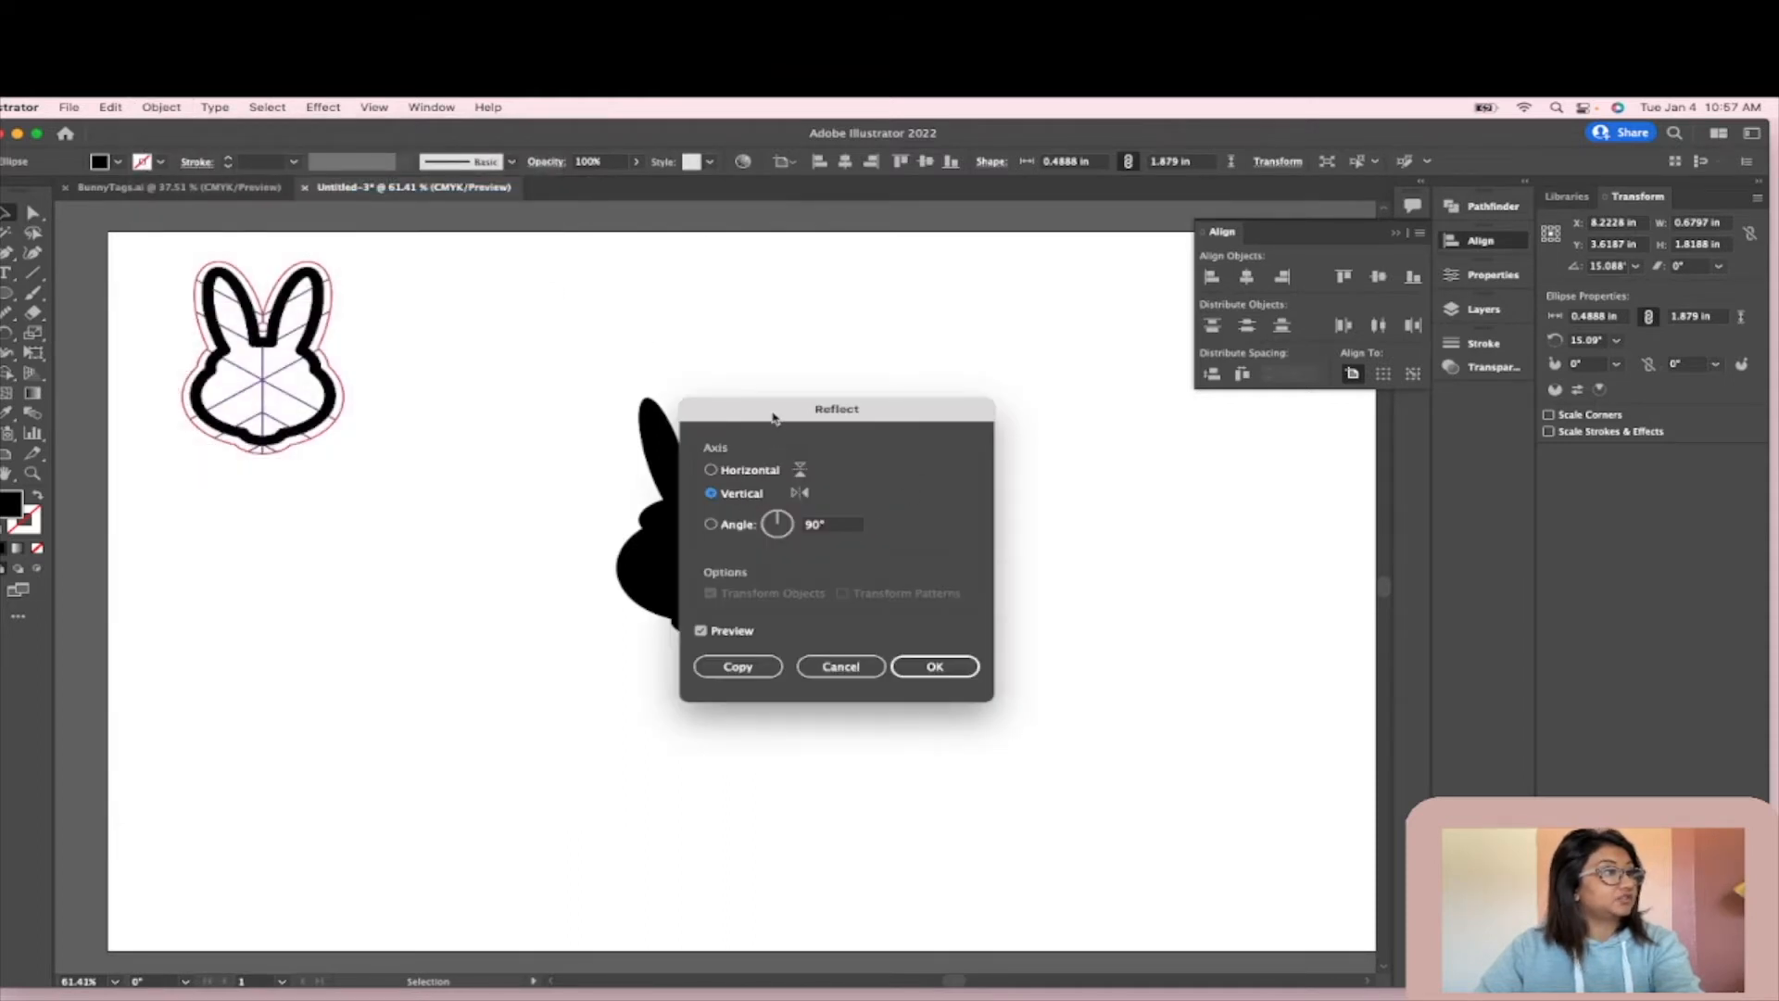
pyautogui.moveTo(774, 418); pyautogui.dragTo(1077, 410)
pyautogui.click(1255, 660)
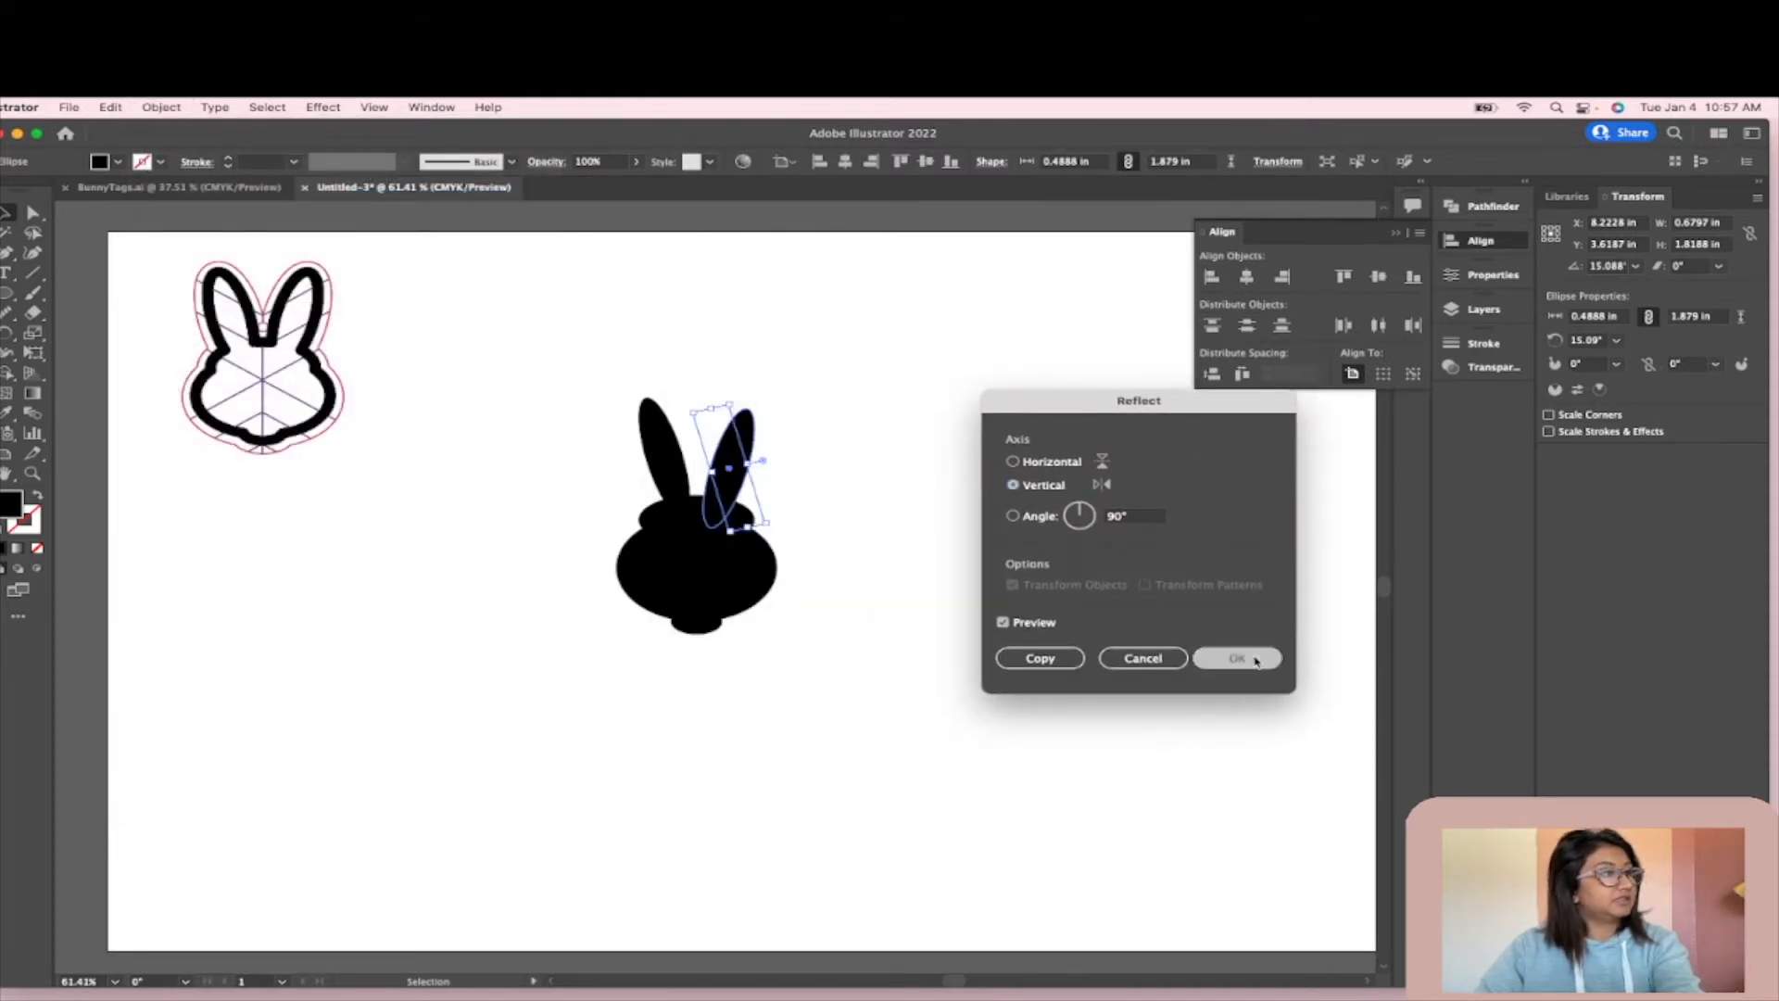
pyautogui.click(922, 438)
# - Align the two ears with each other on their vertical centers
pyautogui.moveTo(622, 380); pyautogui.dragTo(796, 455)
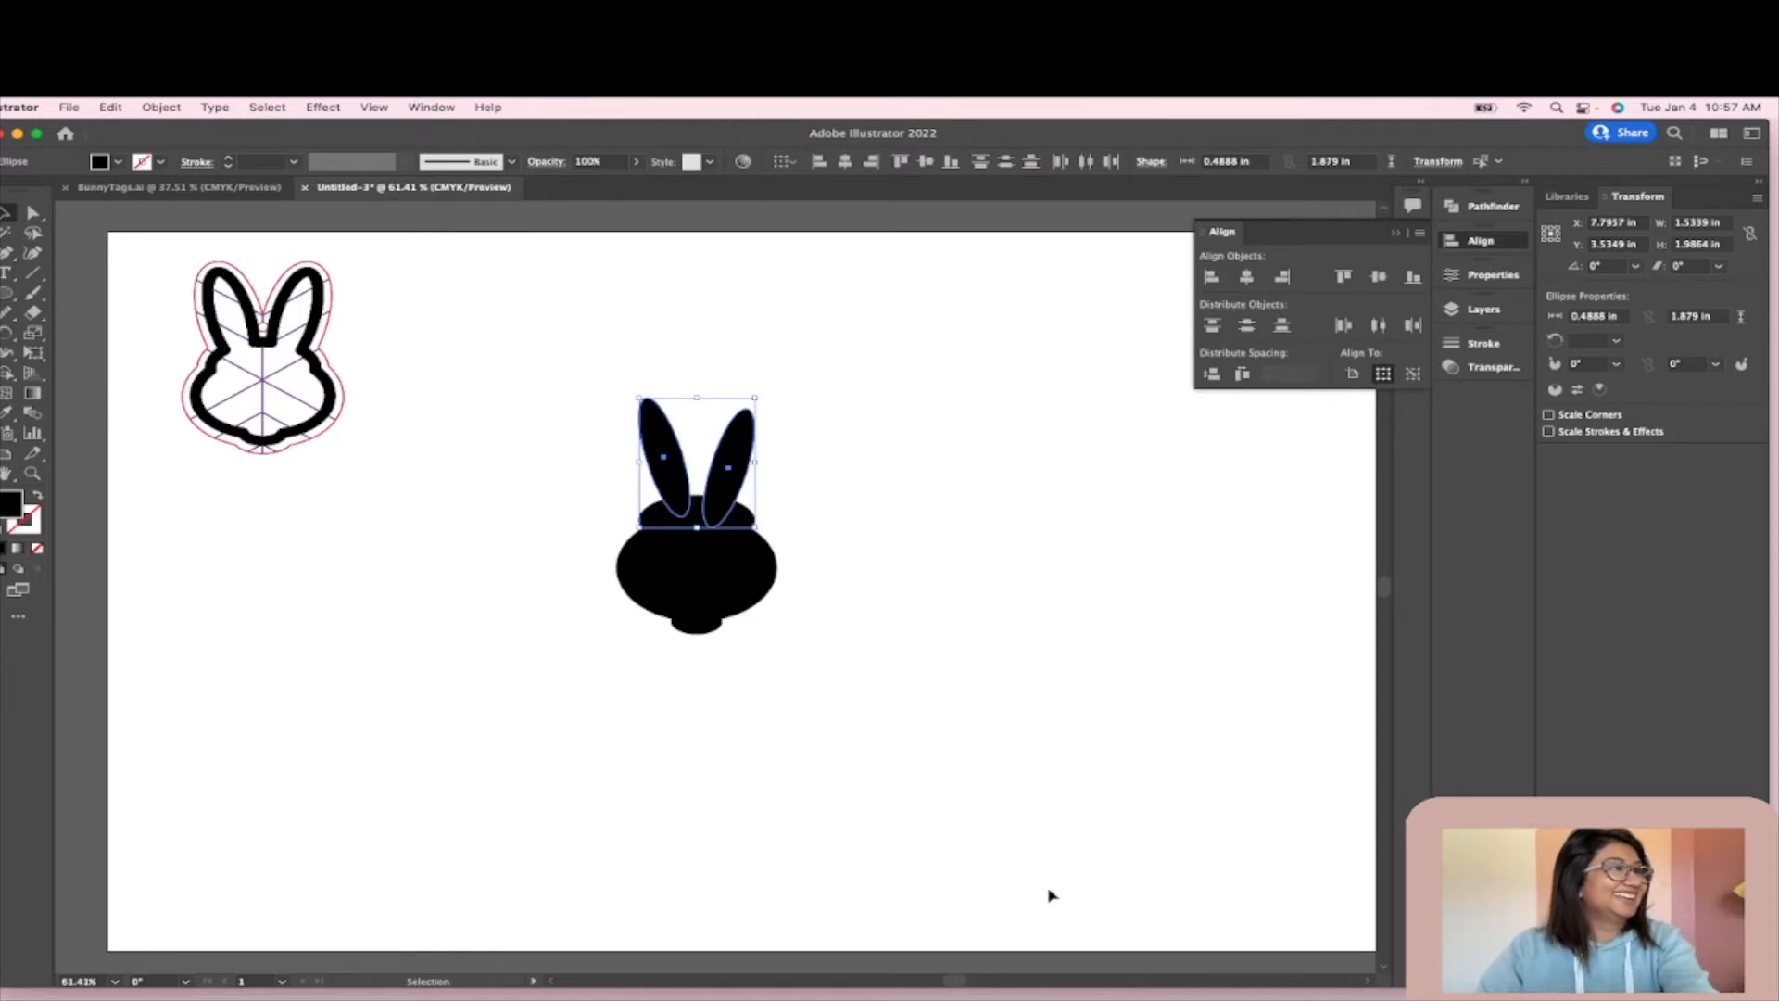
pyautogui.click(1381, 278)
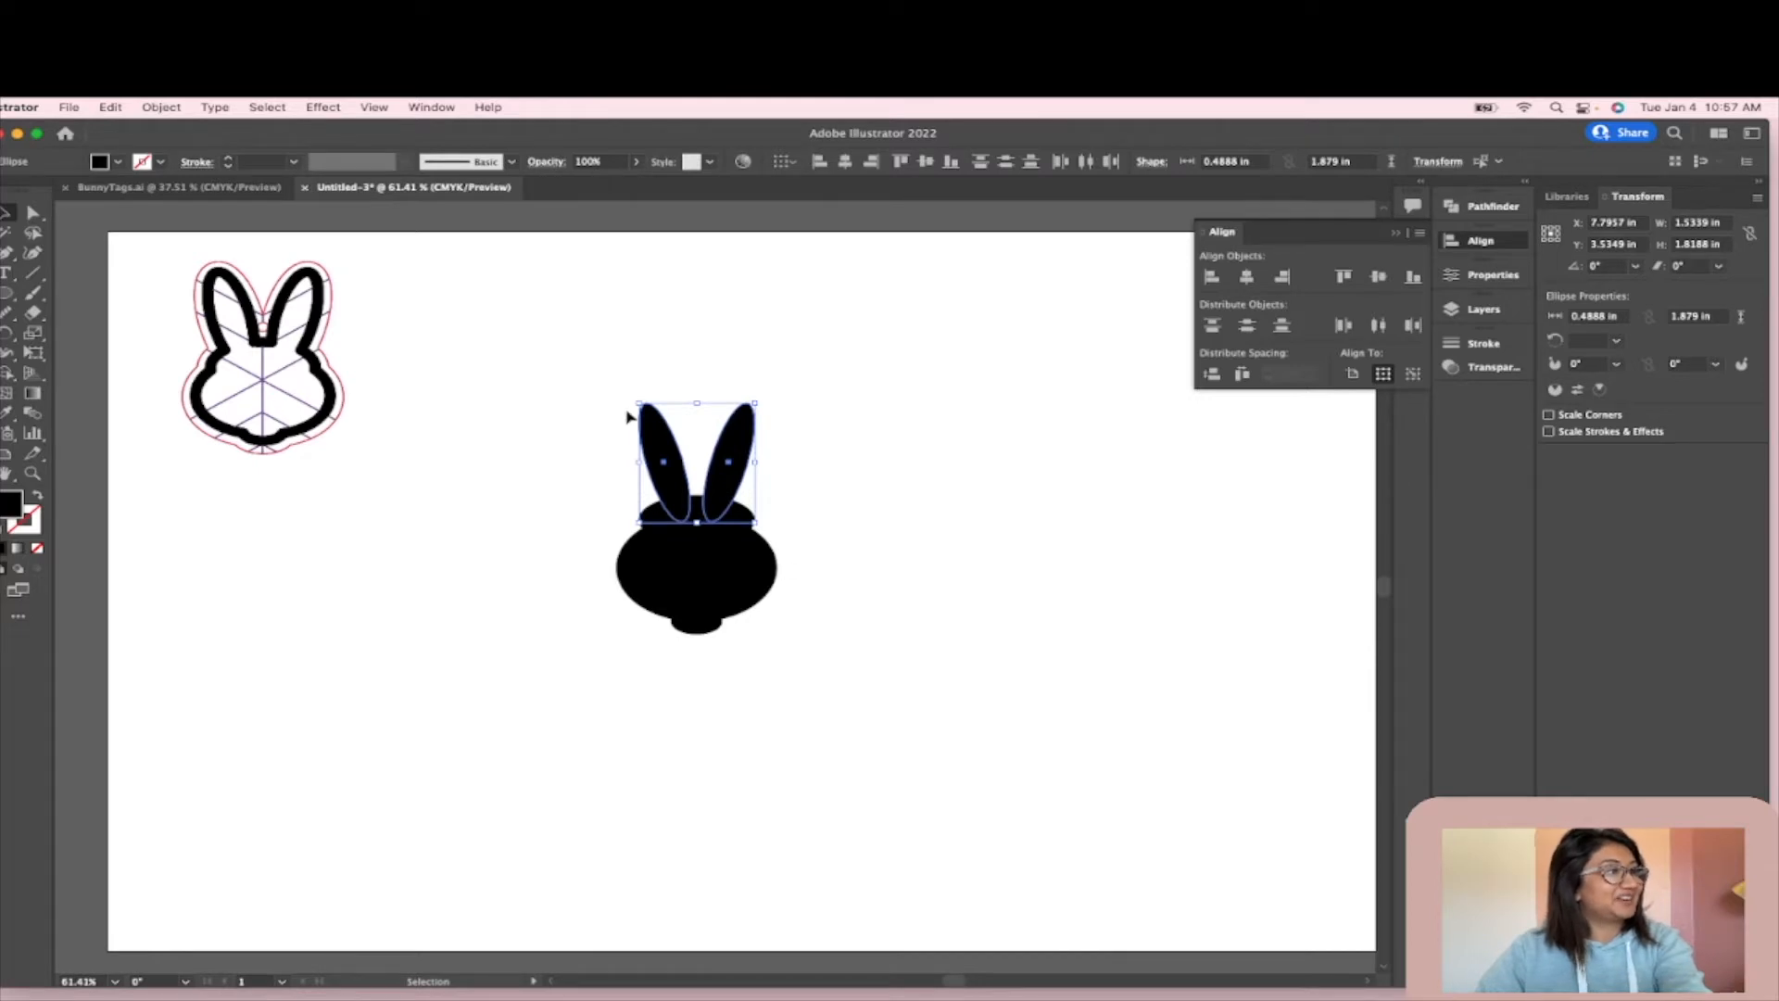
pyautogui.click(1052, 458)
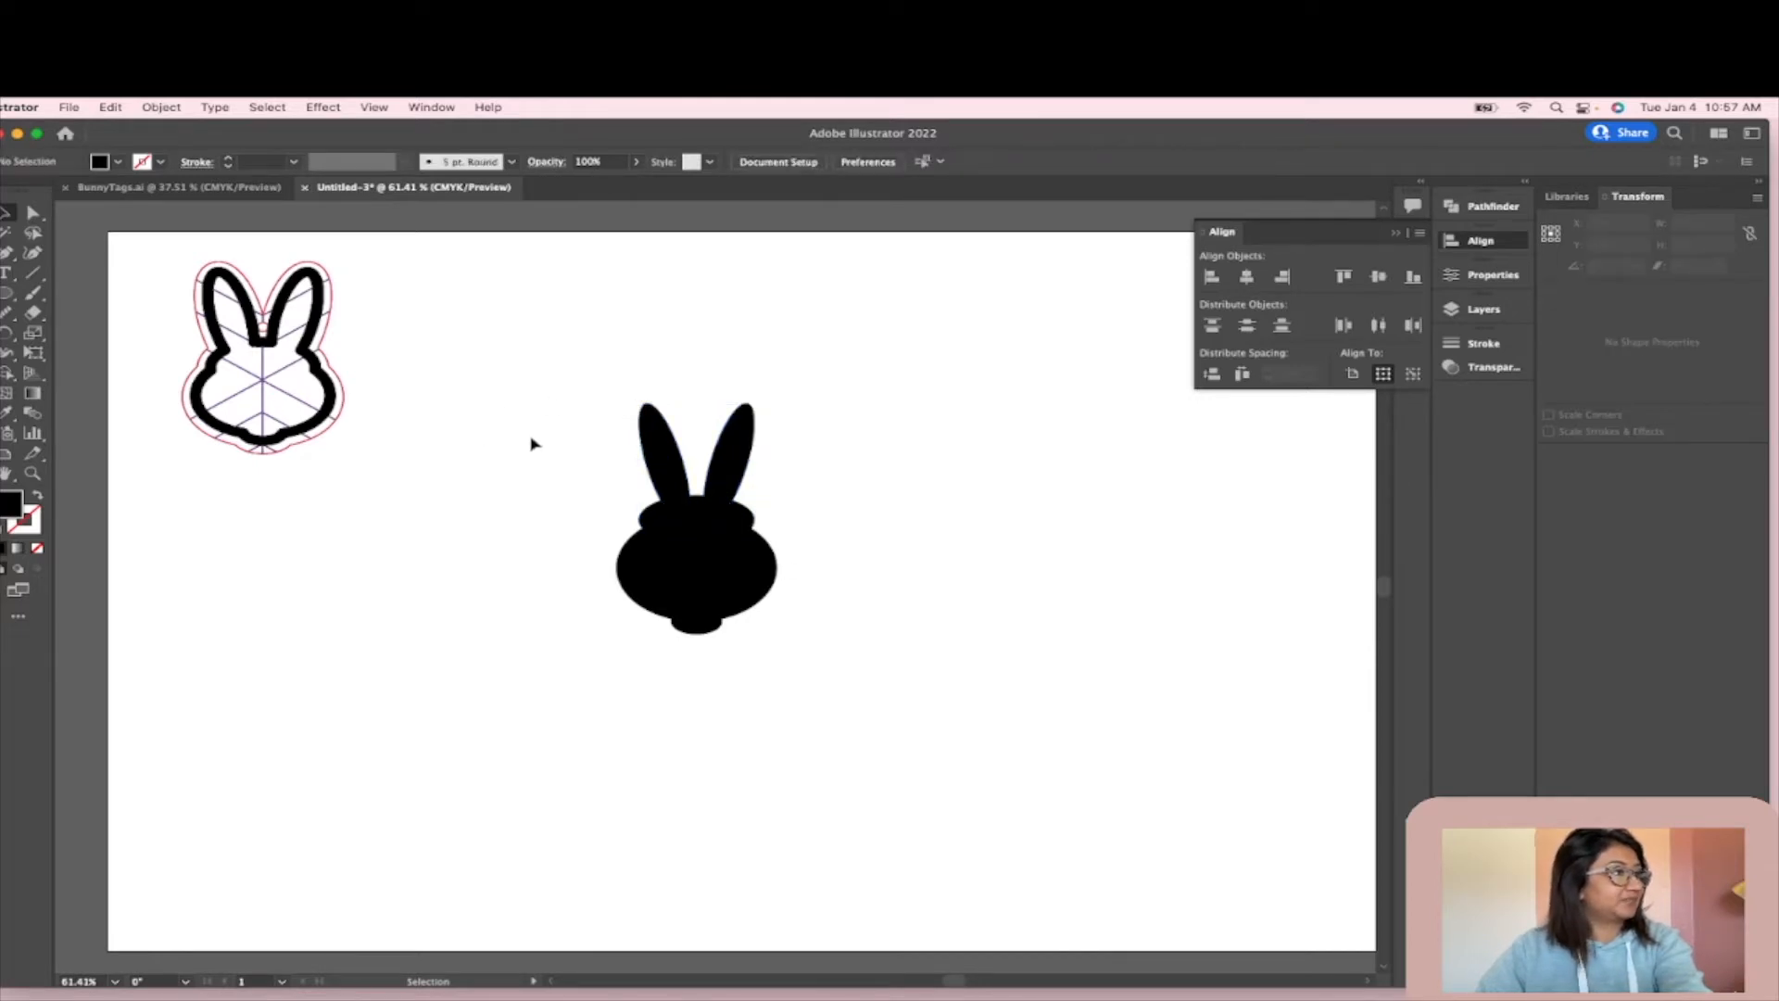
# - Group the two ears together
pyautogui.click(662, 451)
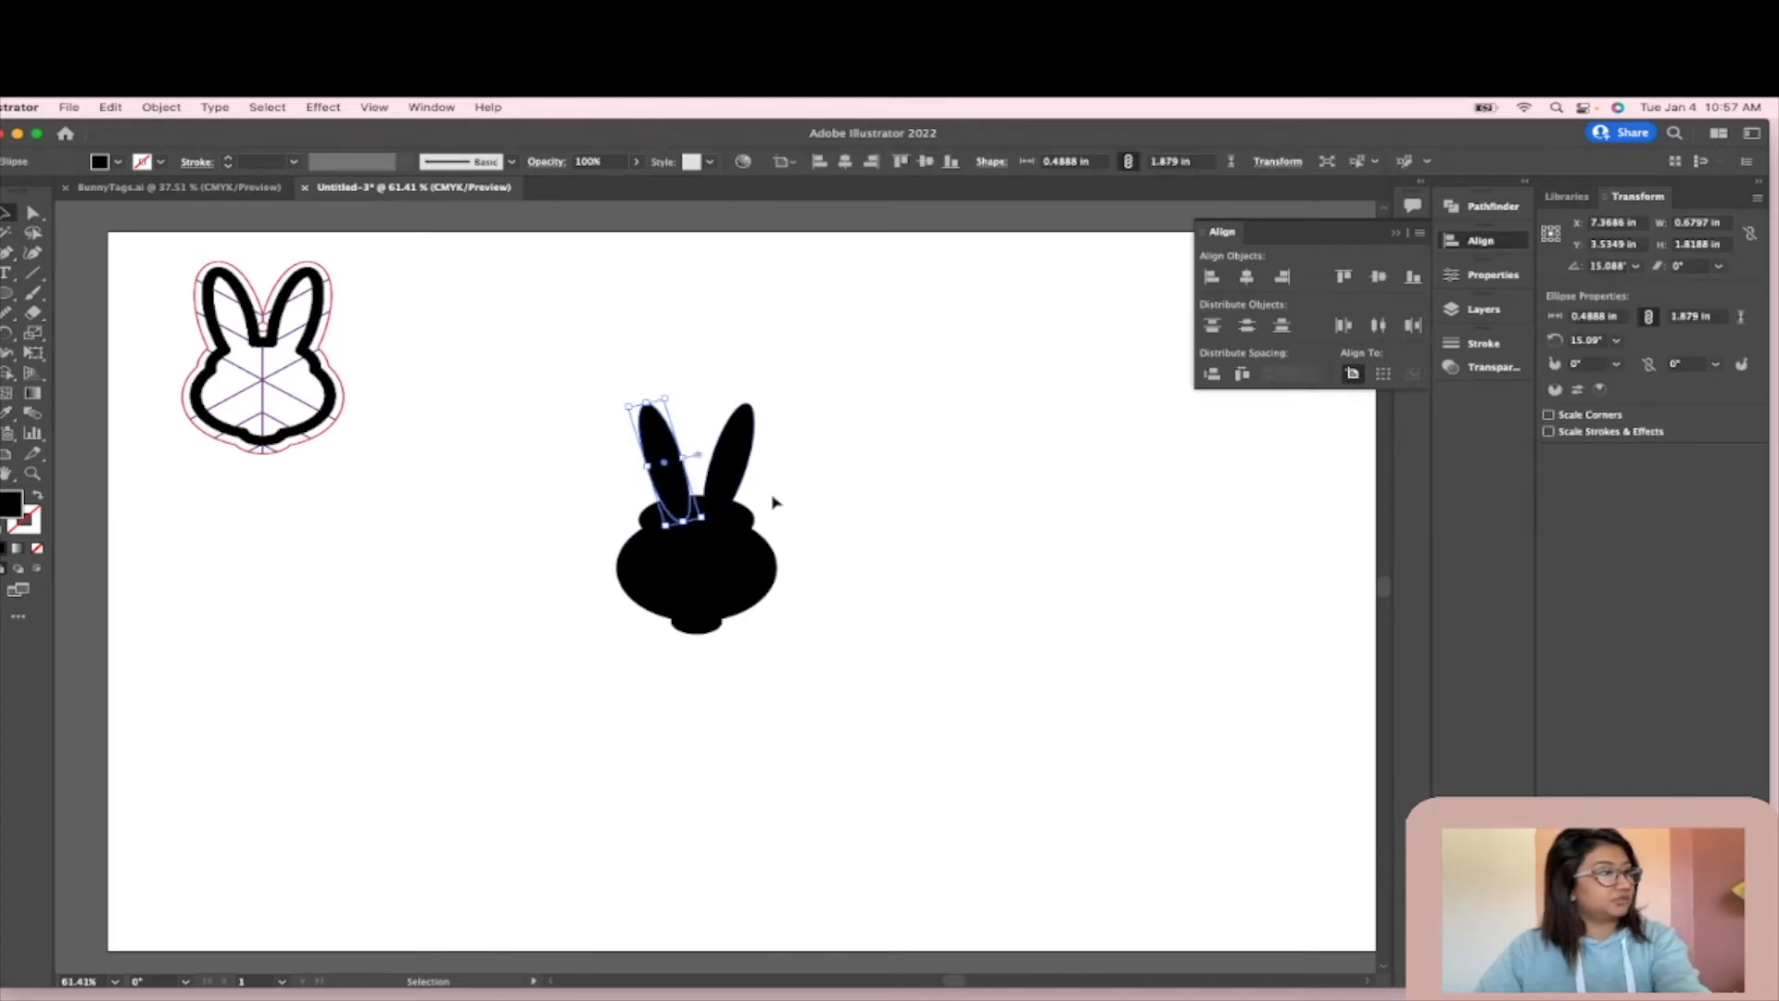
pyautogui.press('a')
pyautogui.keyDown('shift'); pyautogui.click(728, 473); pyautogui.keyUp('shift')
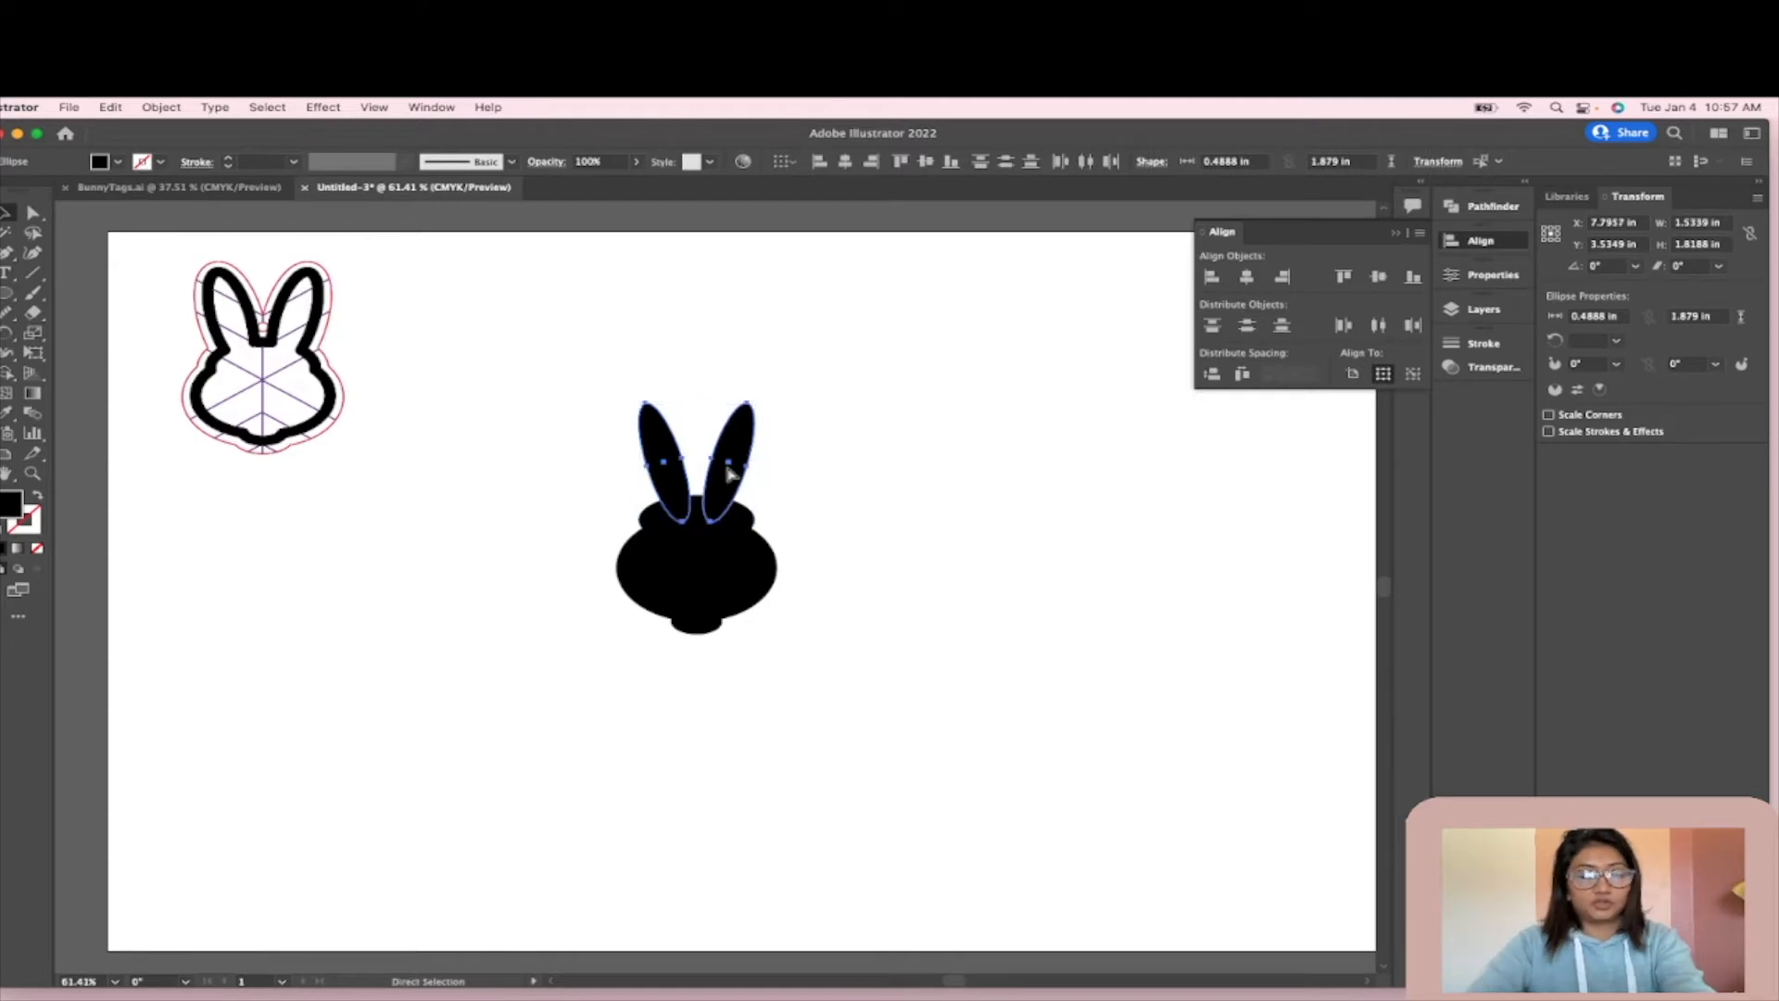
pyautogui.press('super+g')
pyautogui.press('v')
pyautogui.click(153, 111)
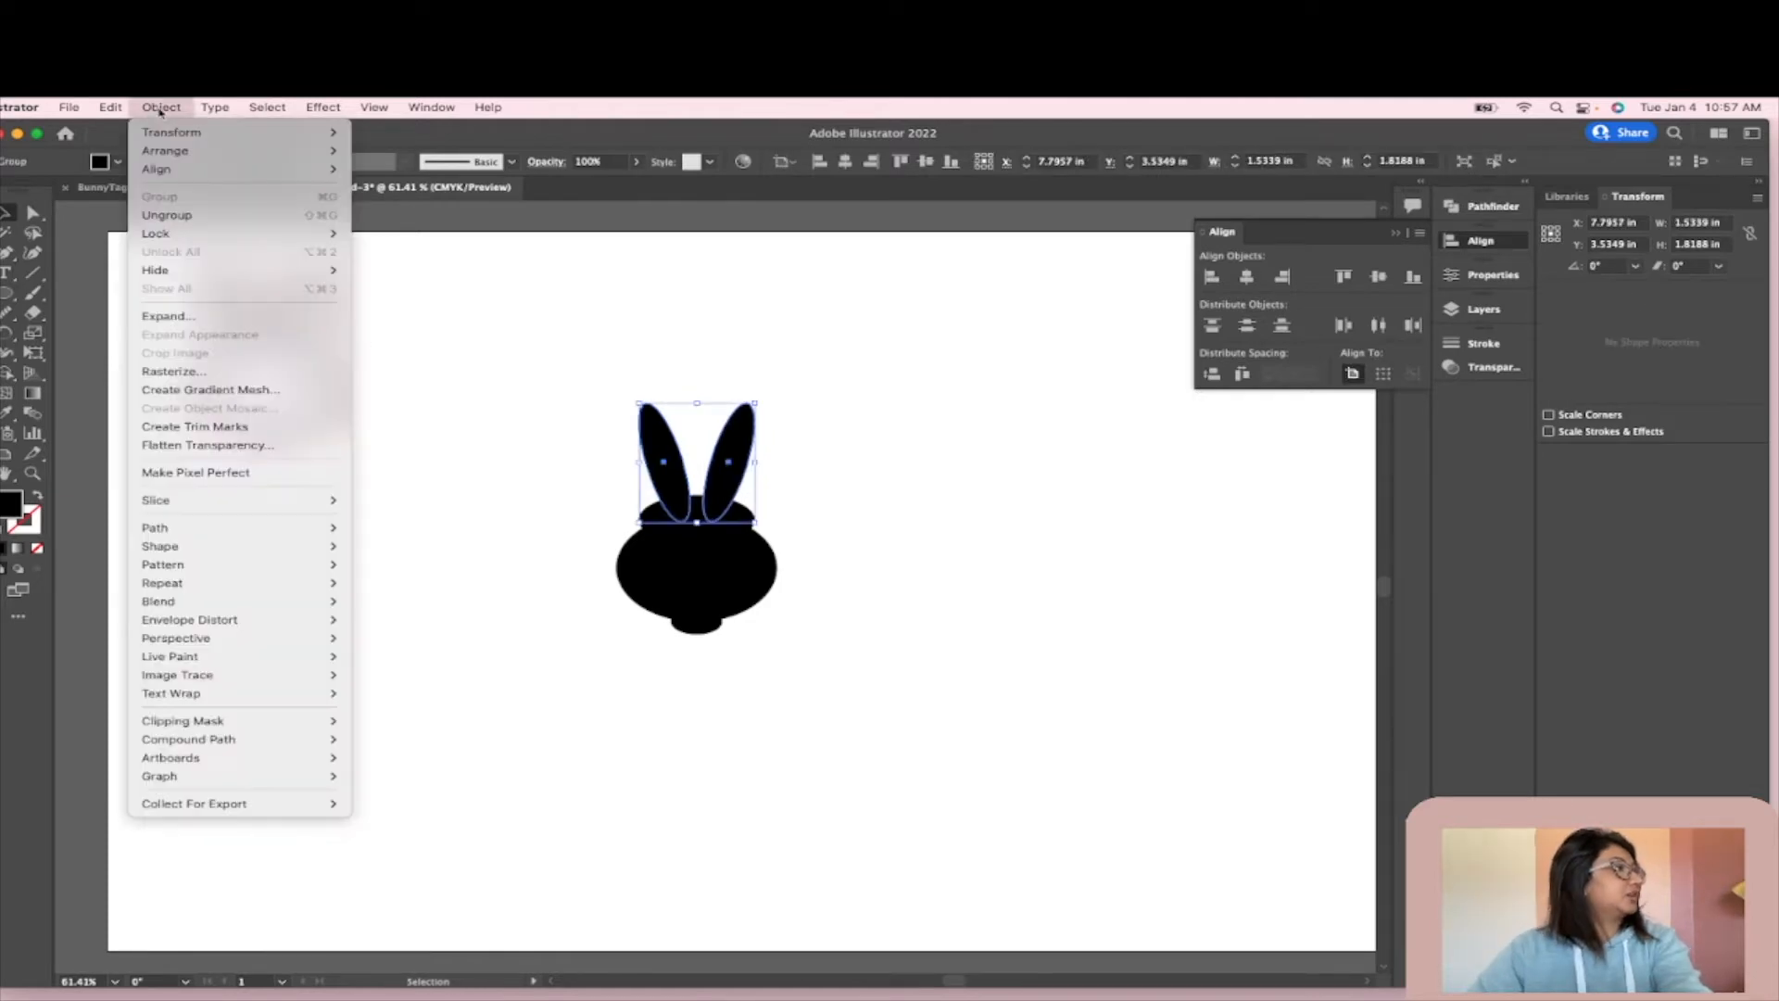
pyautogui.click(217, 212)
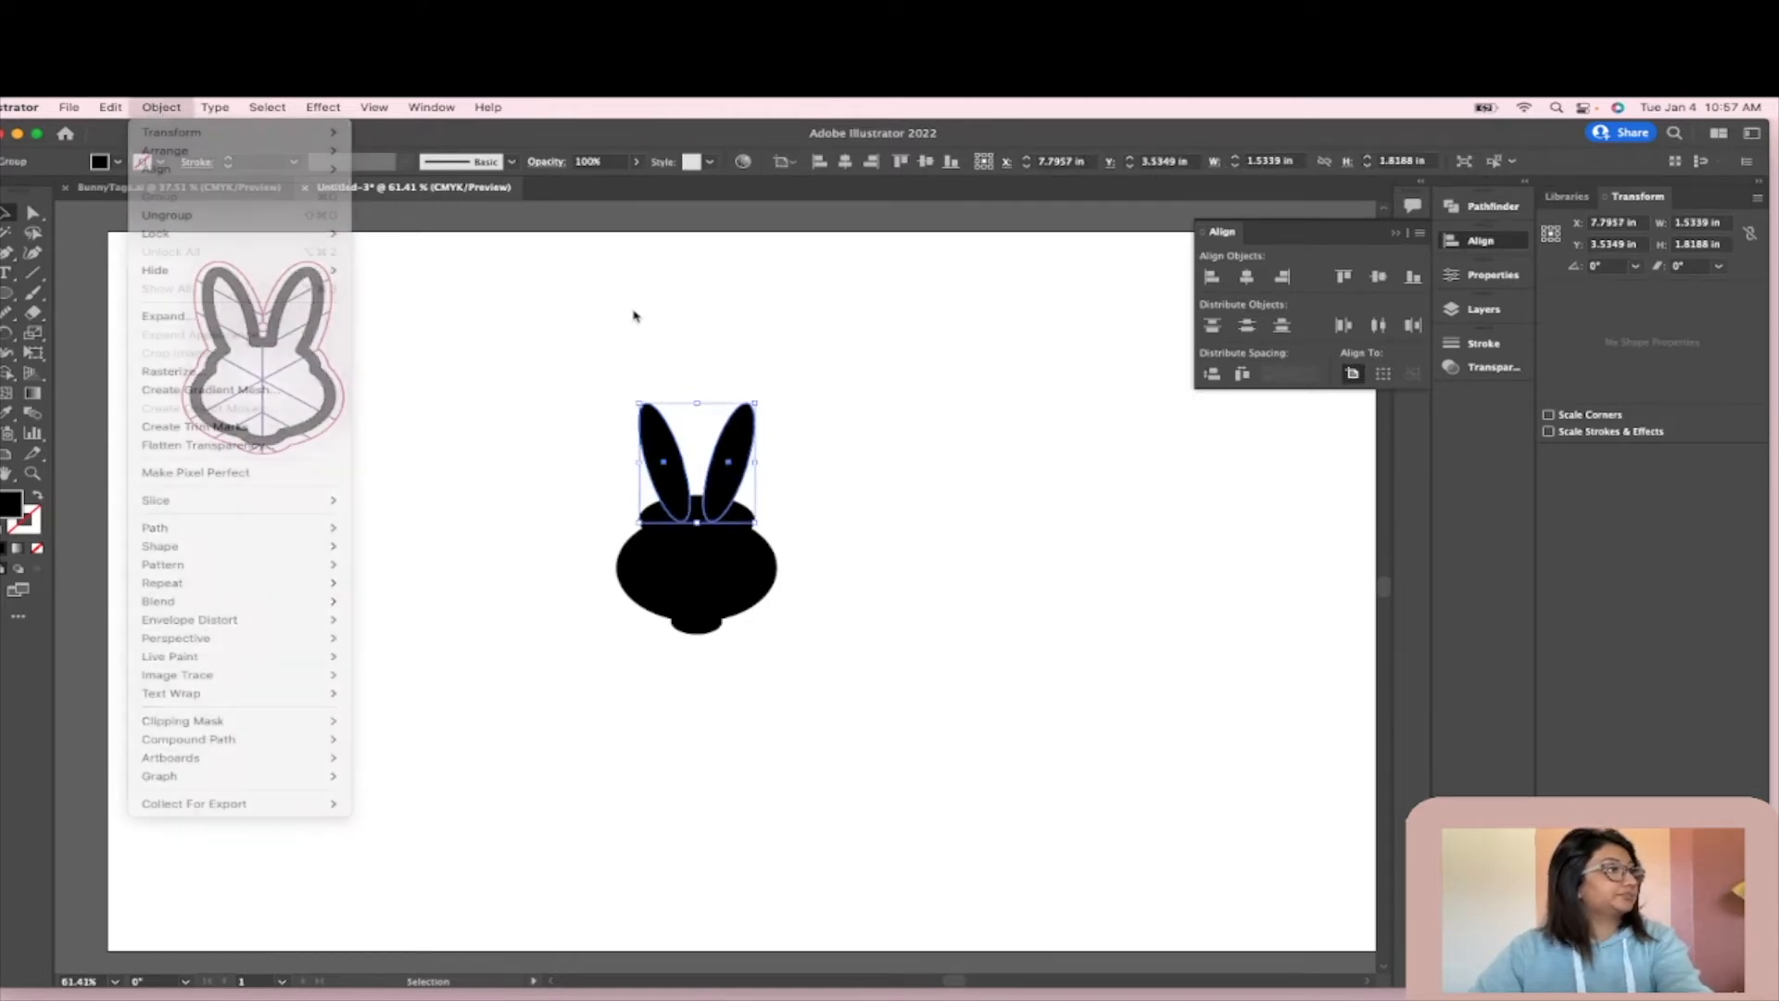
pyautogui.moveTo(681, 456); pyautogui.dragTo(680, 452)
pyautogui.click(649, 365)
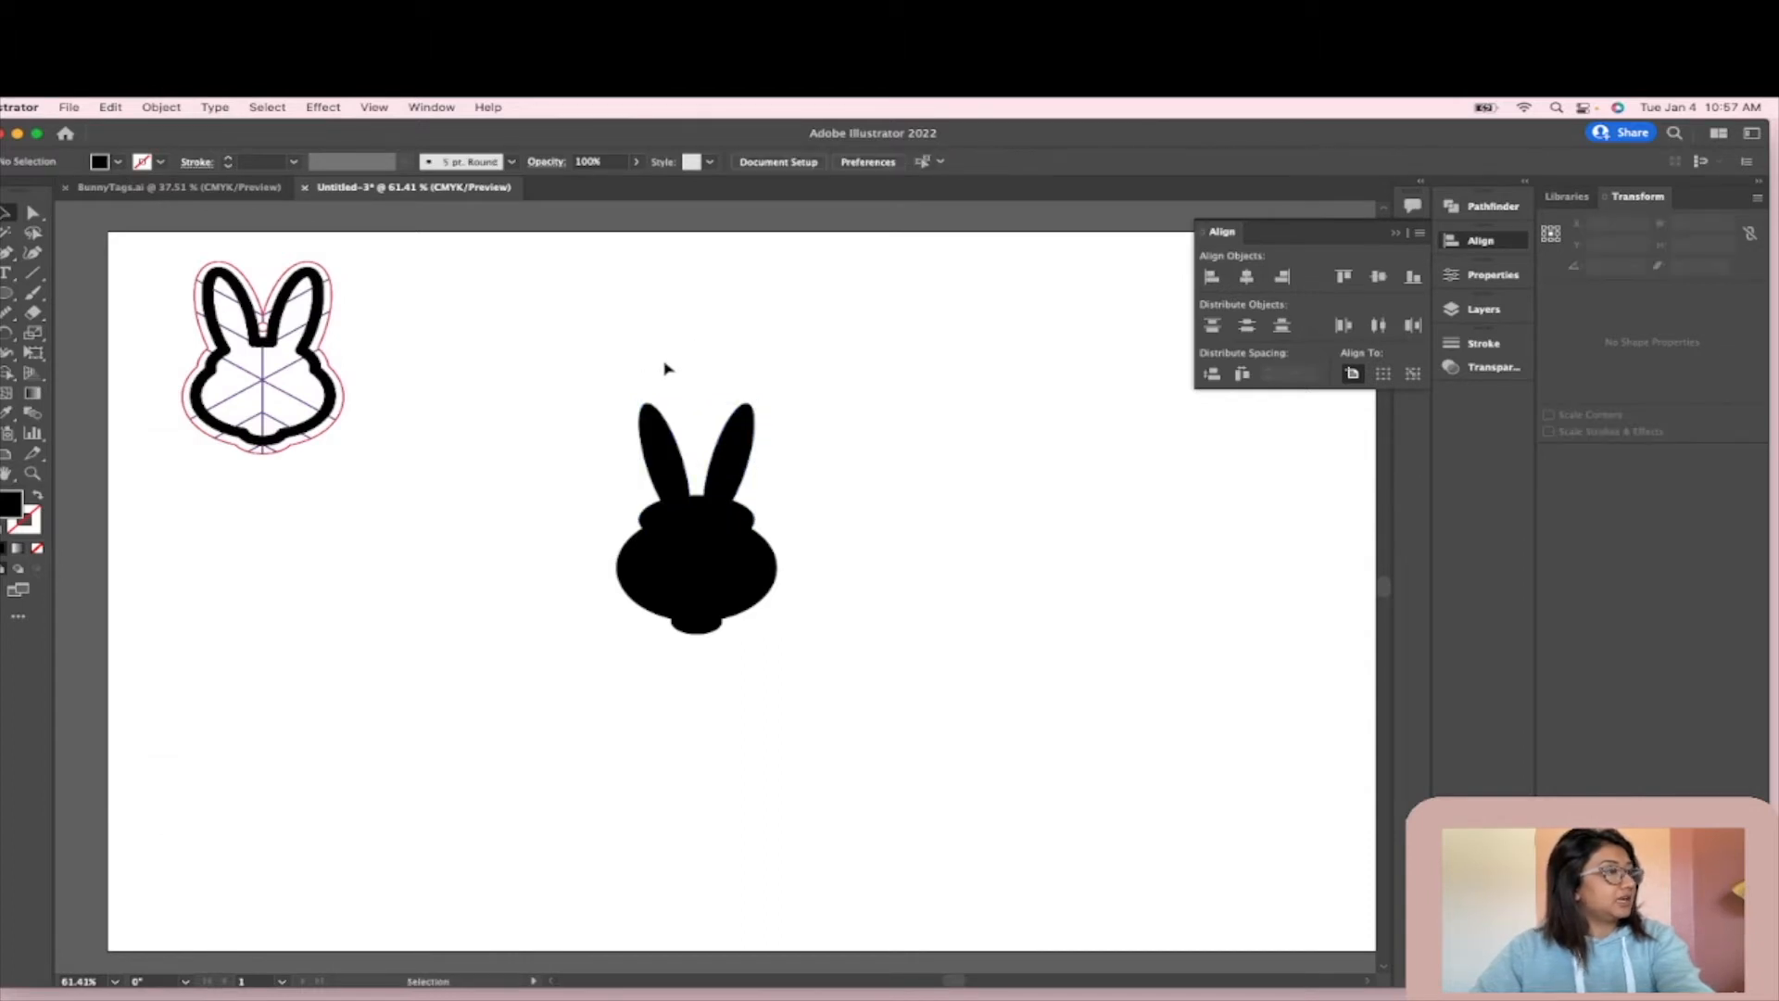
# - Align all the black bunny shapes with one another on their horizontal centers
pyautogui.moveTo(621, 361); pyautogui.dragTo(823, 602)
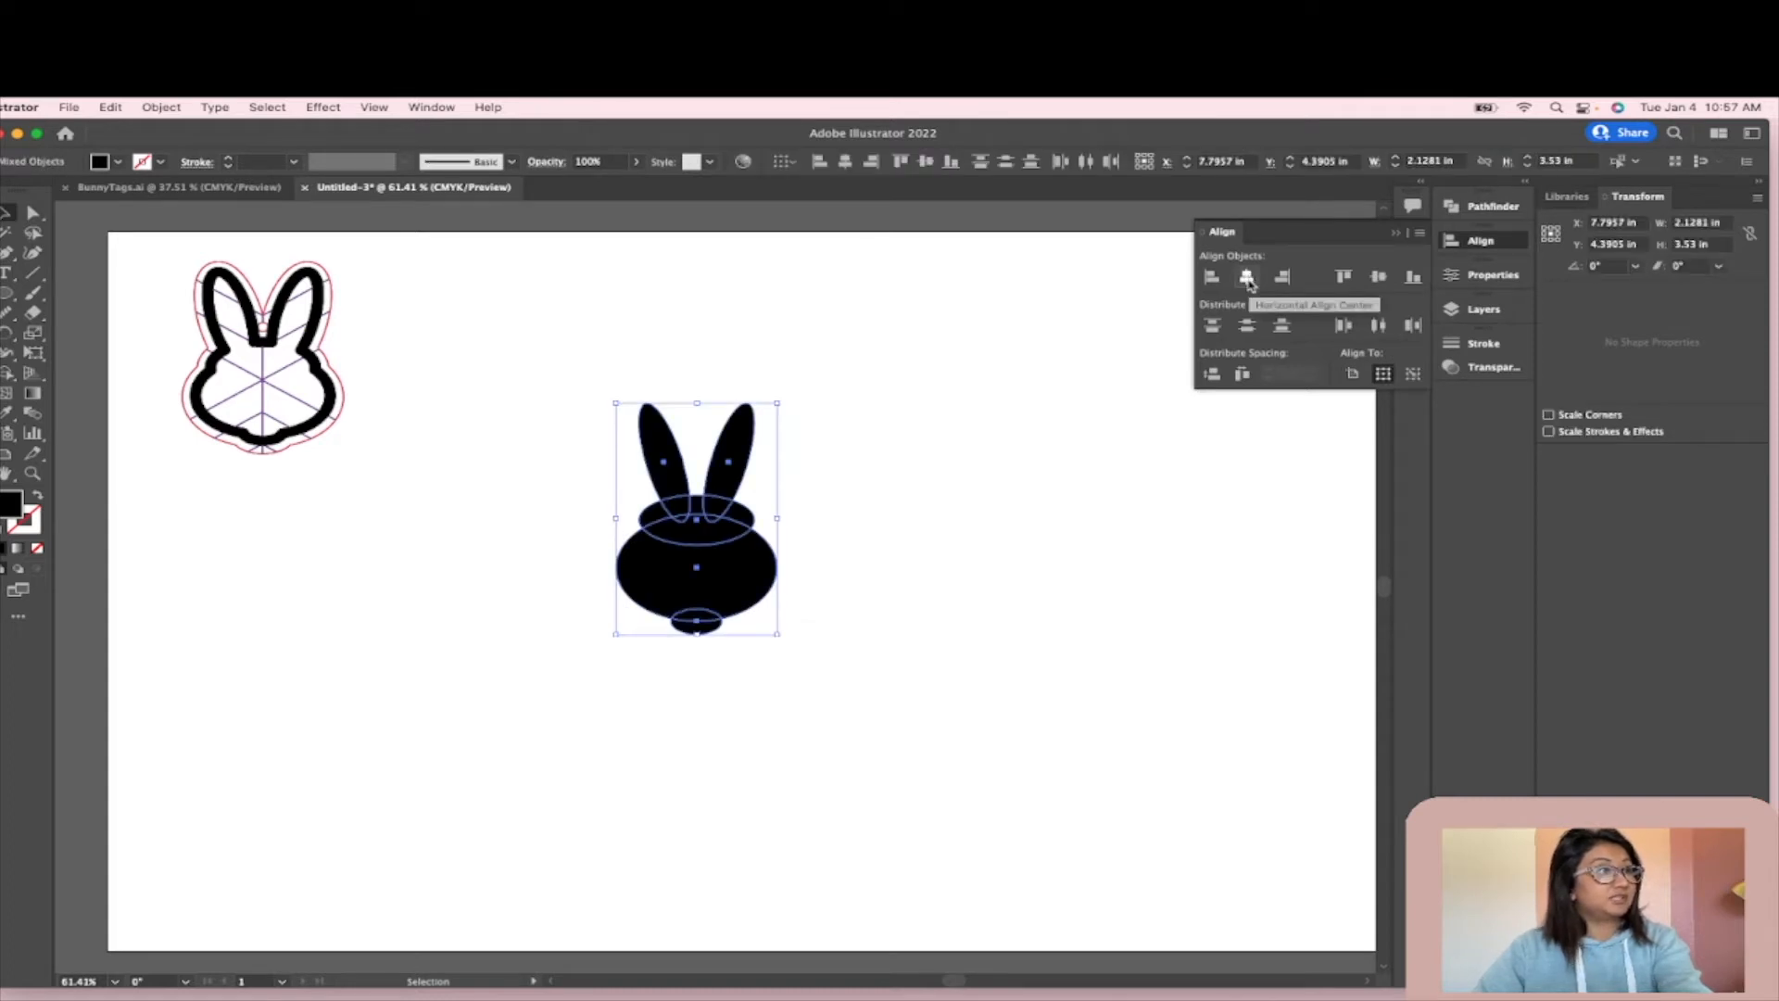
pyautogui.click(886, 477)
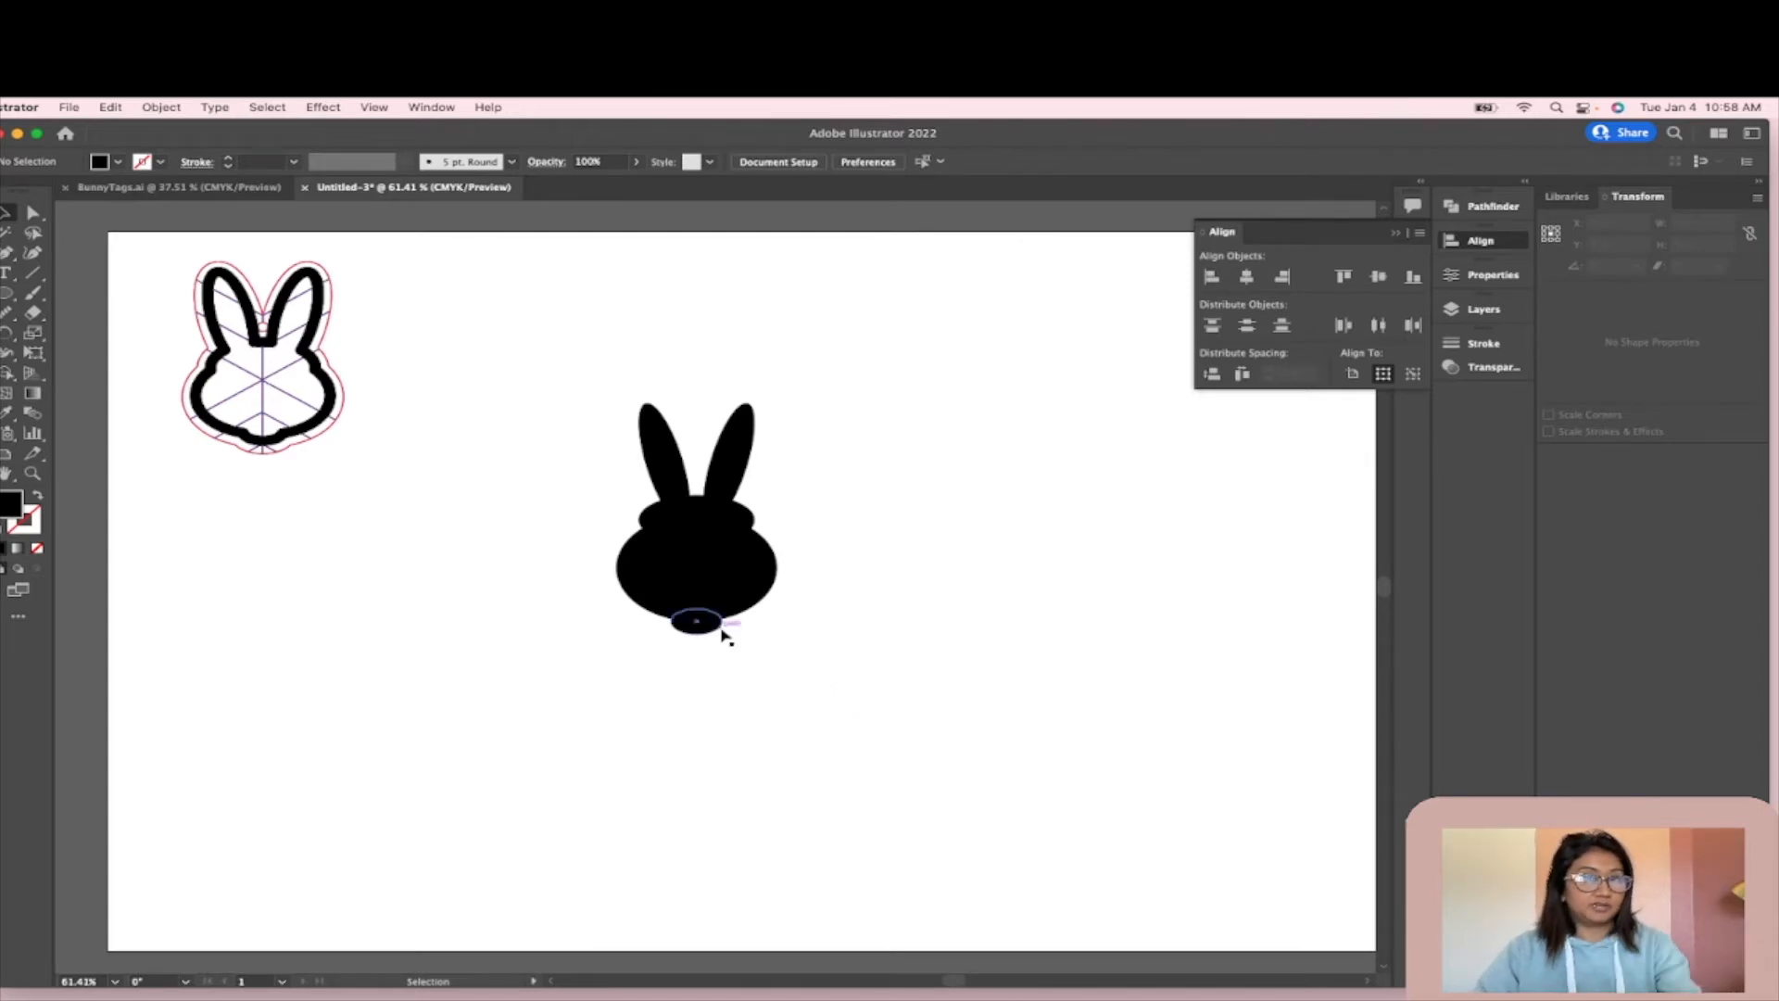
# - Tilt the upper handle of the large head ellipse's right anchor point slightly outward with the Direct Selection tool
pyautogui.scroll(5, 724, 627)
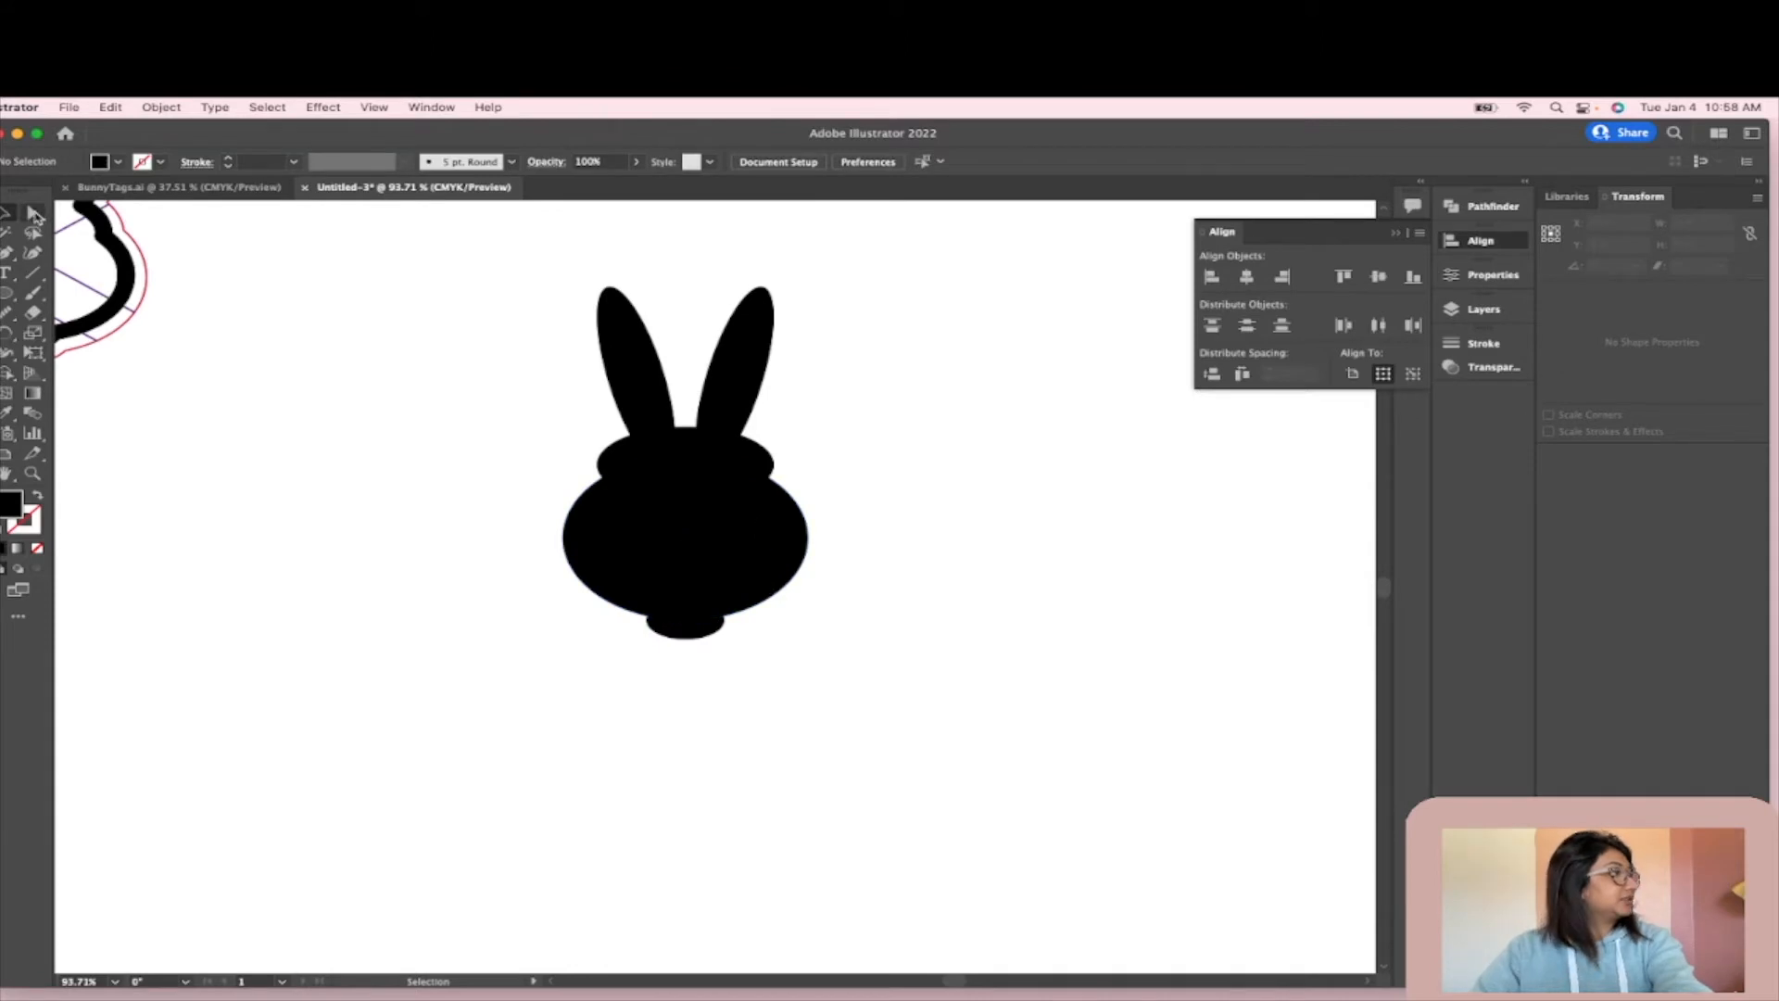
pyautogui.click(34, 214)
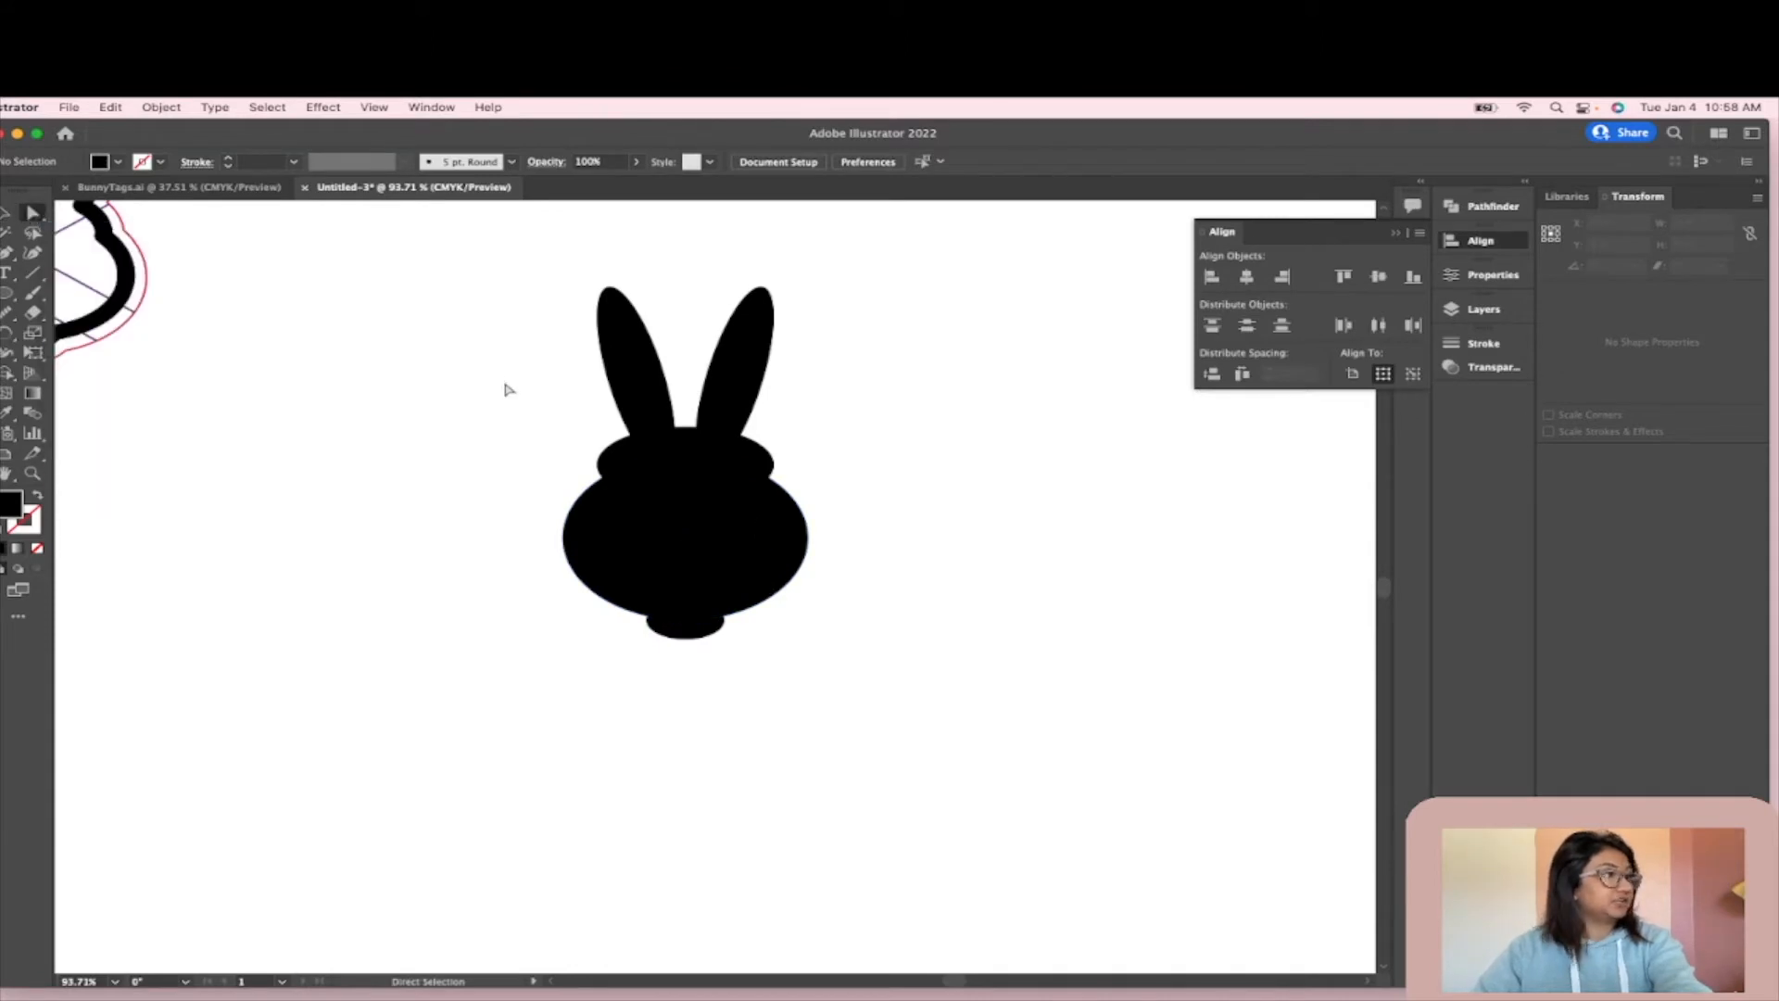
pyautogui.click(682, 510)
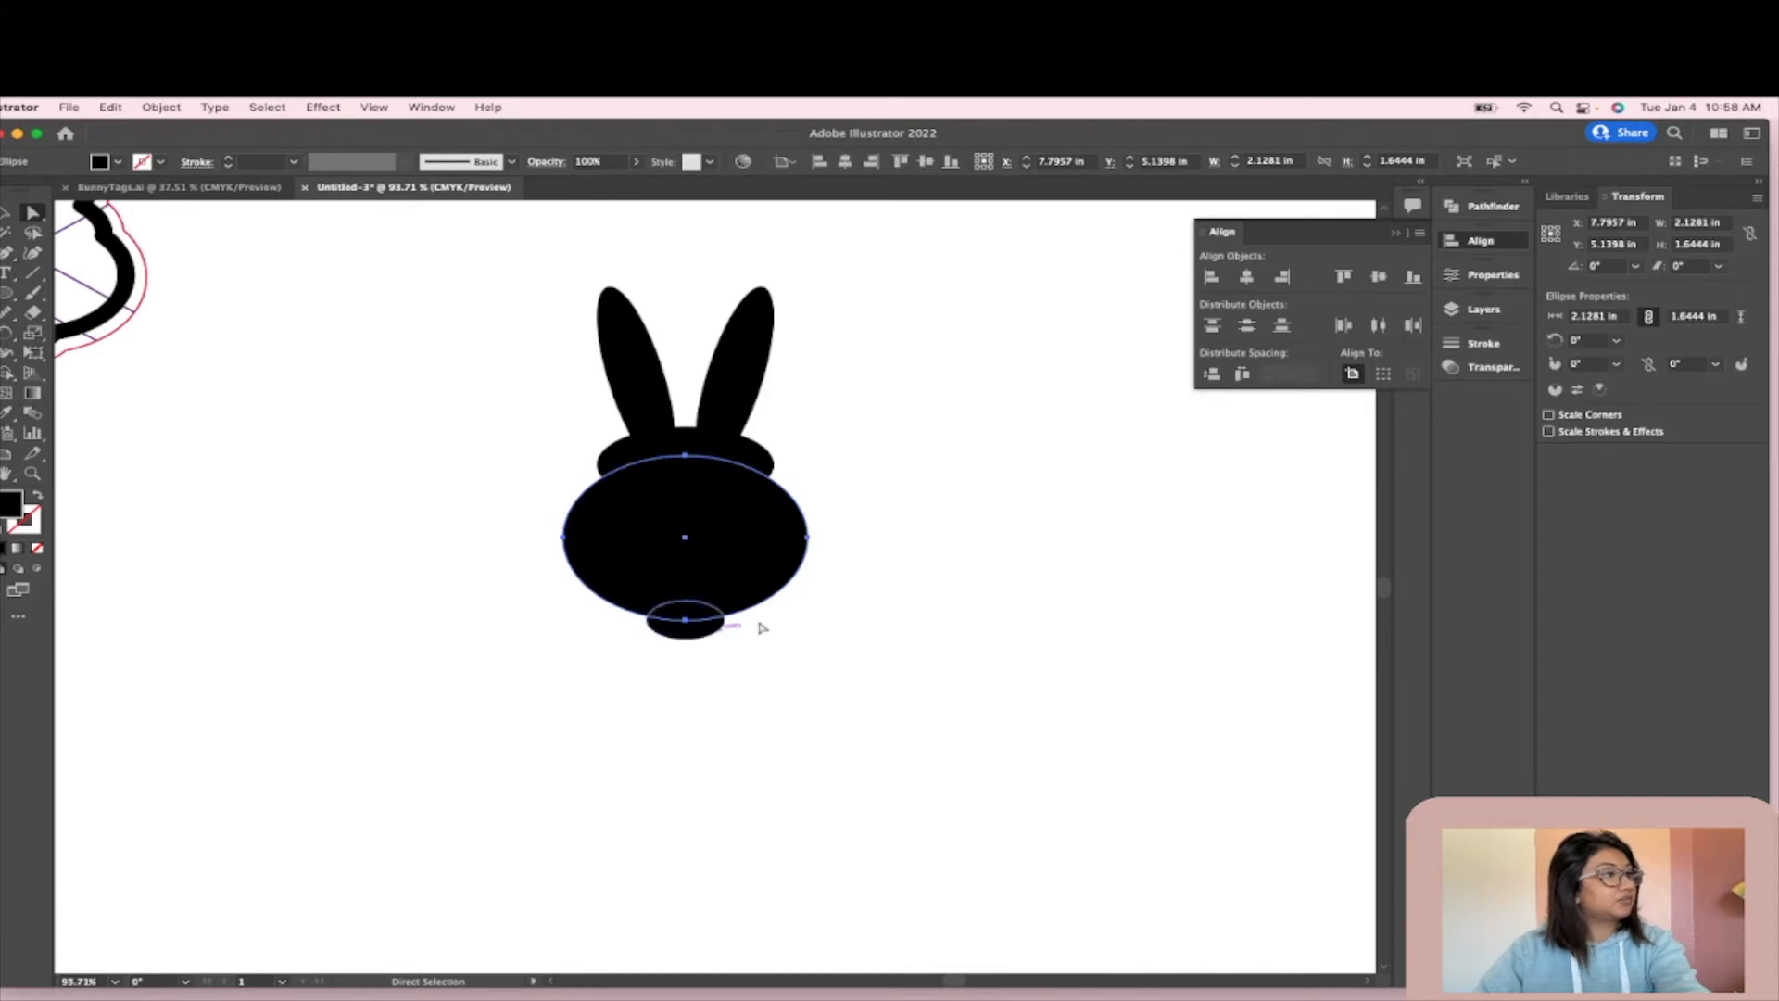
pyautogui.scroll(5, 808, 553)
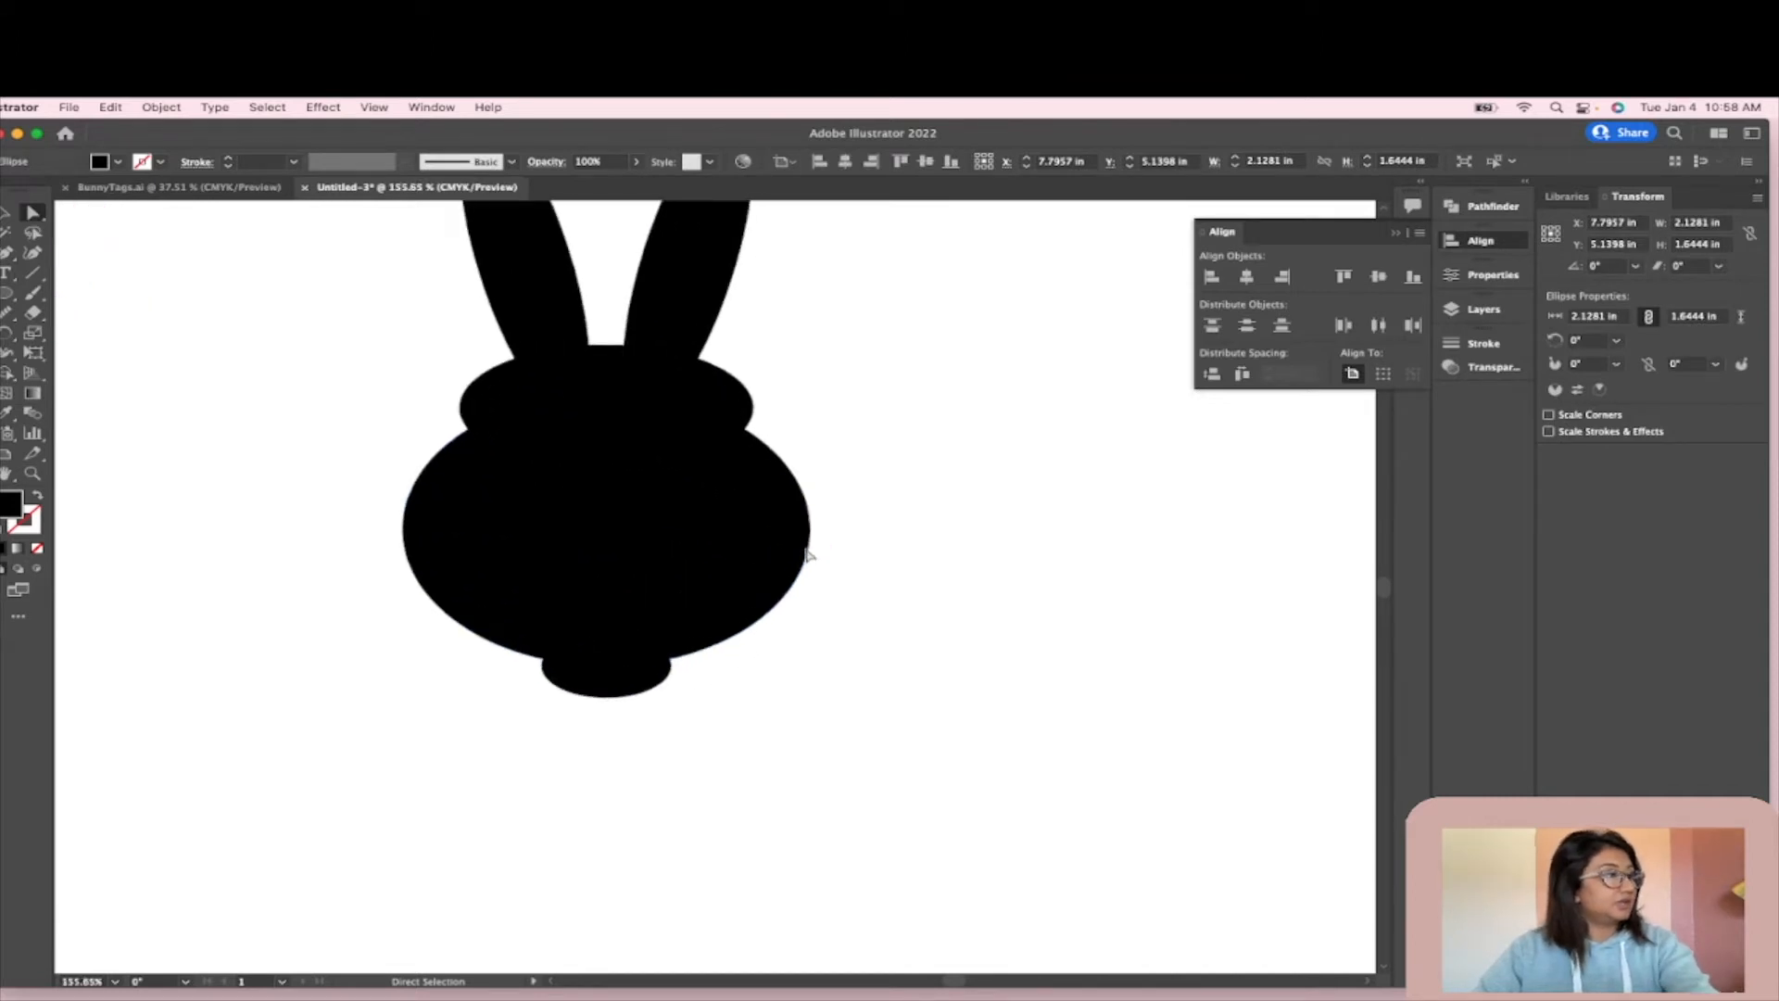
pyautogui.scroll(1, 679, 548)
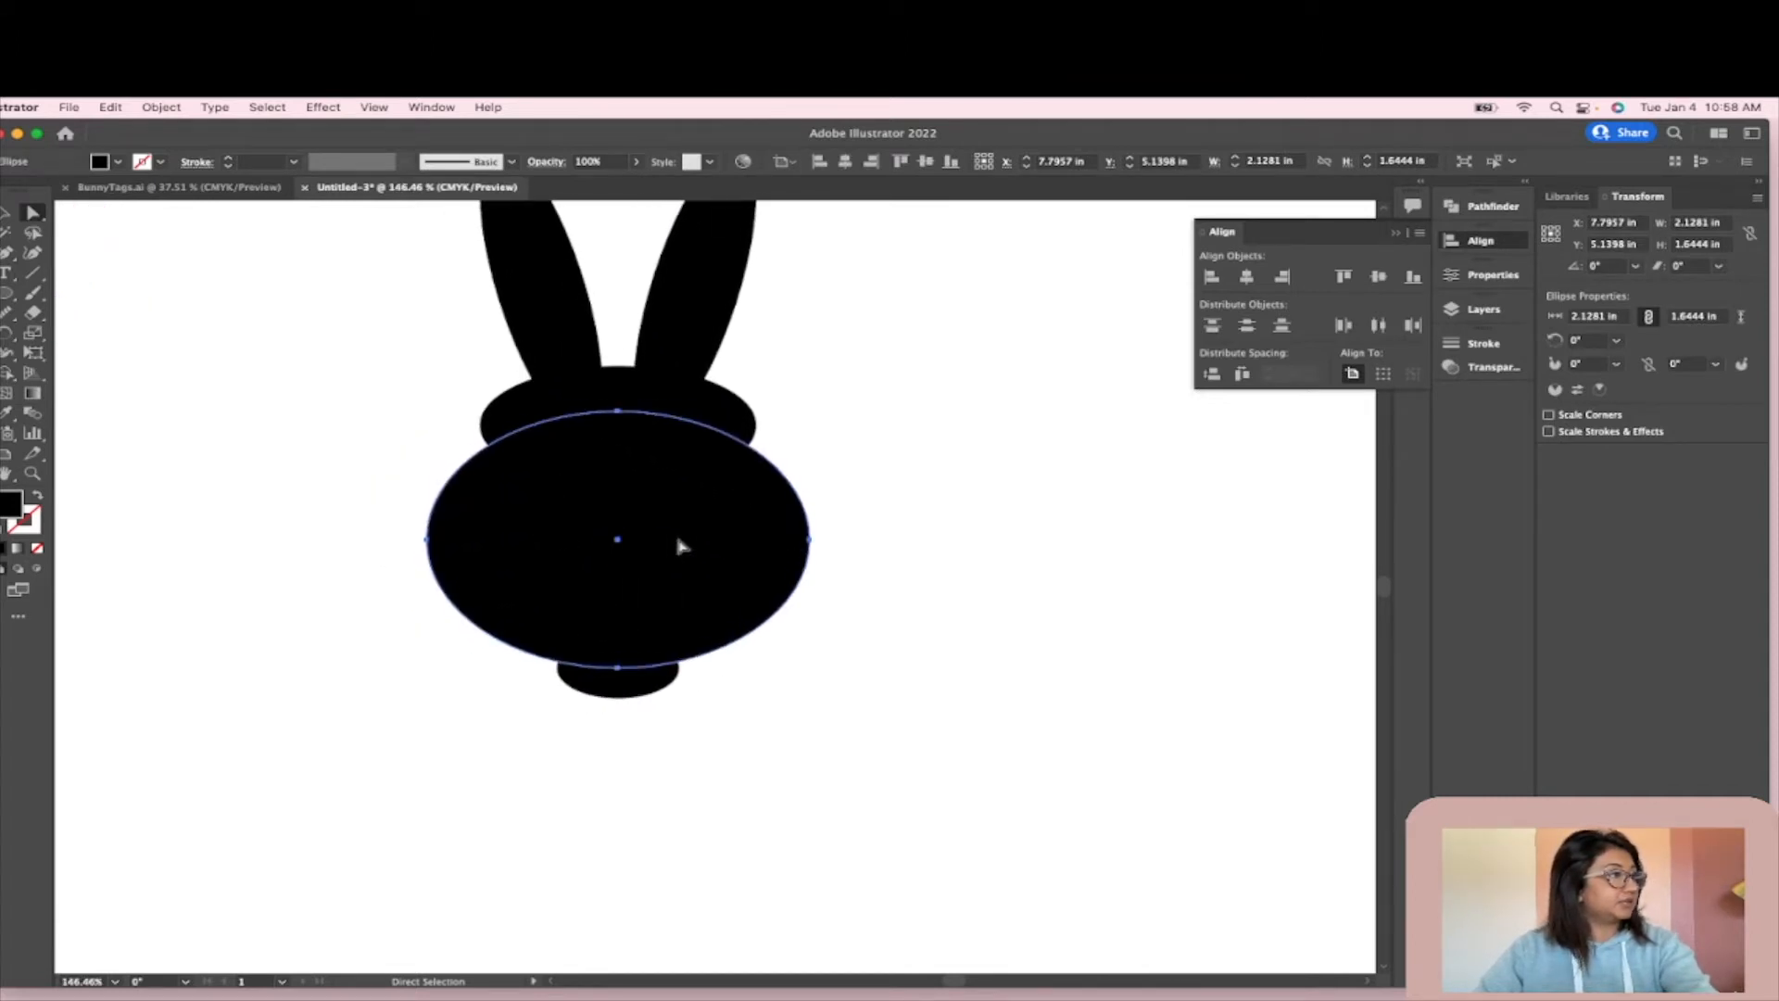
pyautogui.scroll(4, 665, 530)
pyautogui.hscroll(-2, 666, 530)
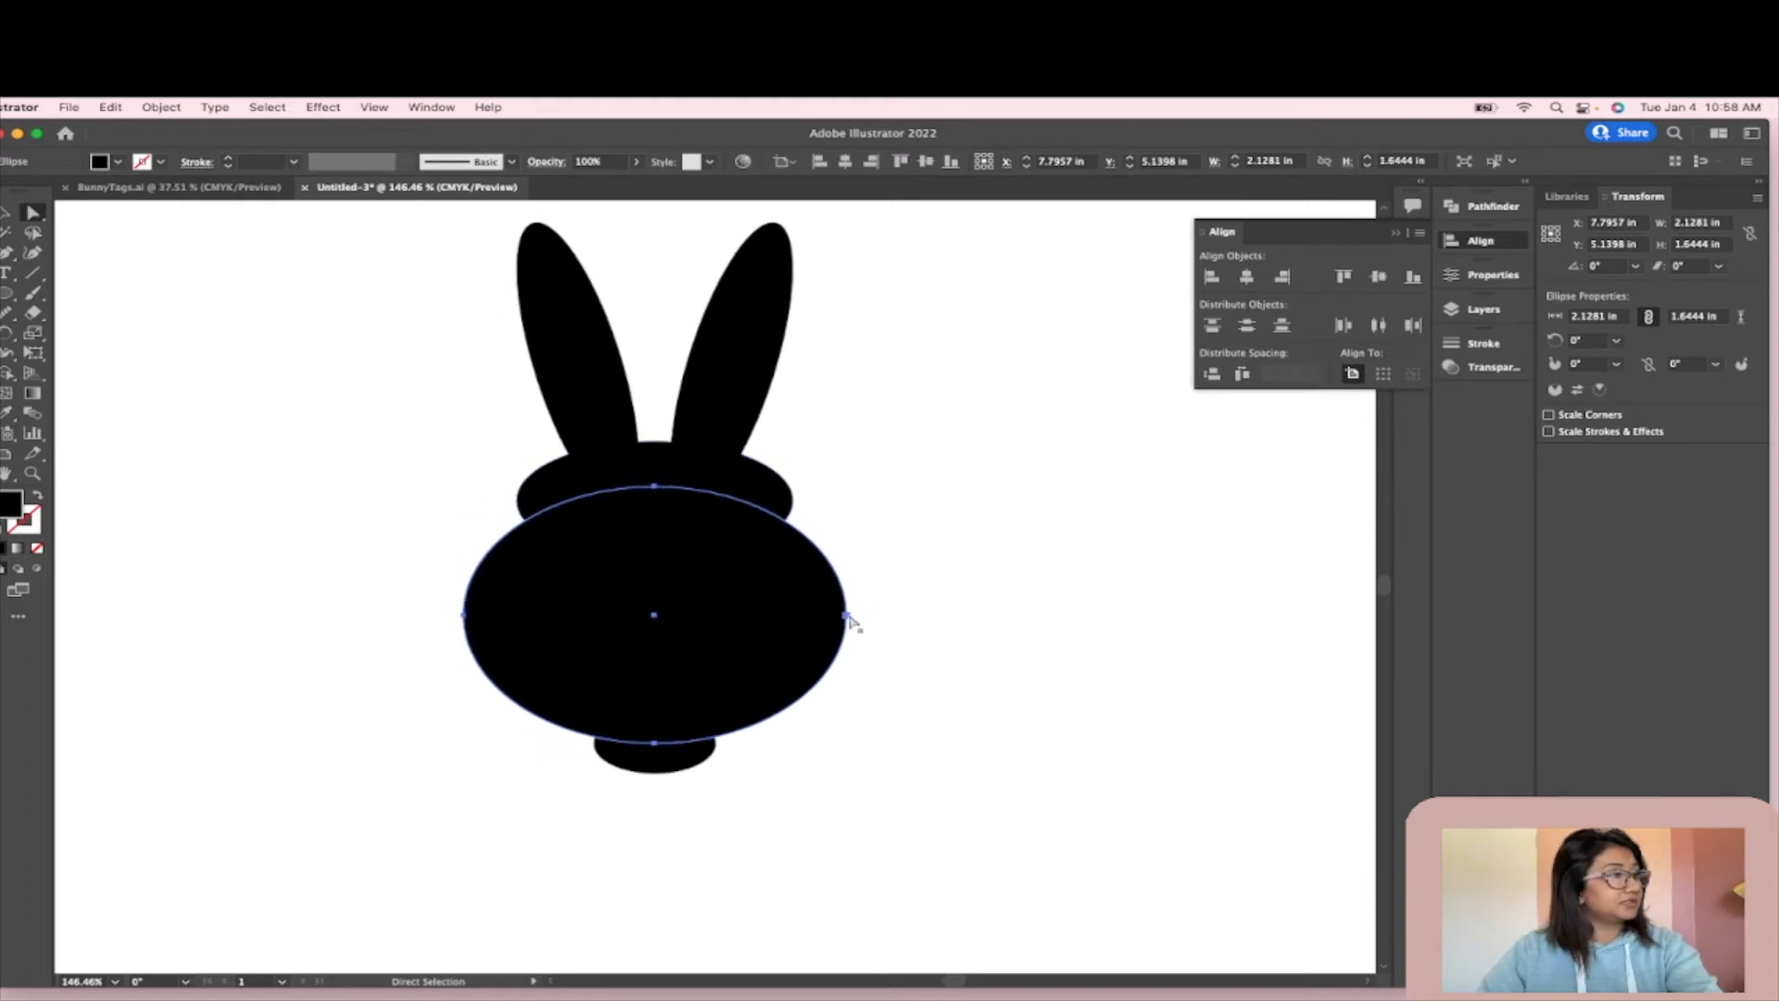
pyautogui.click(846, 616)
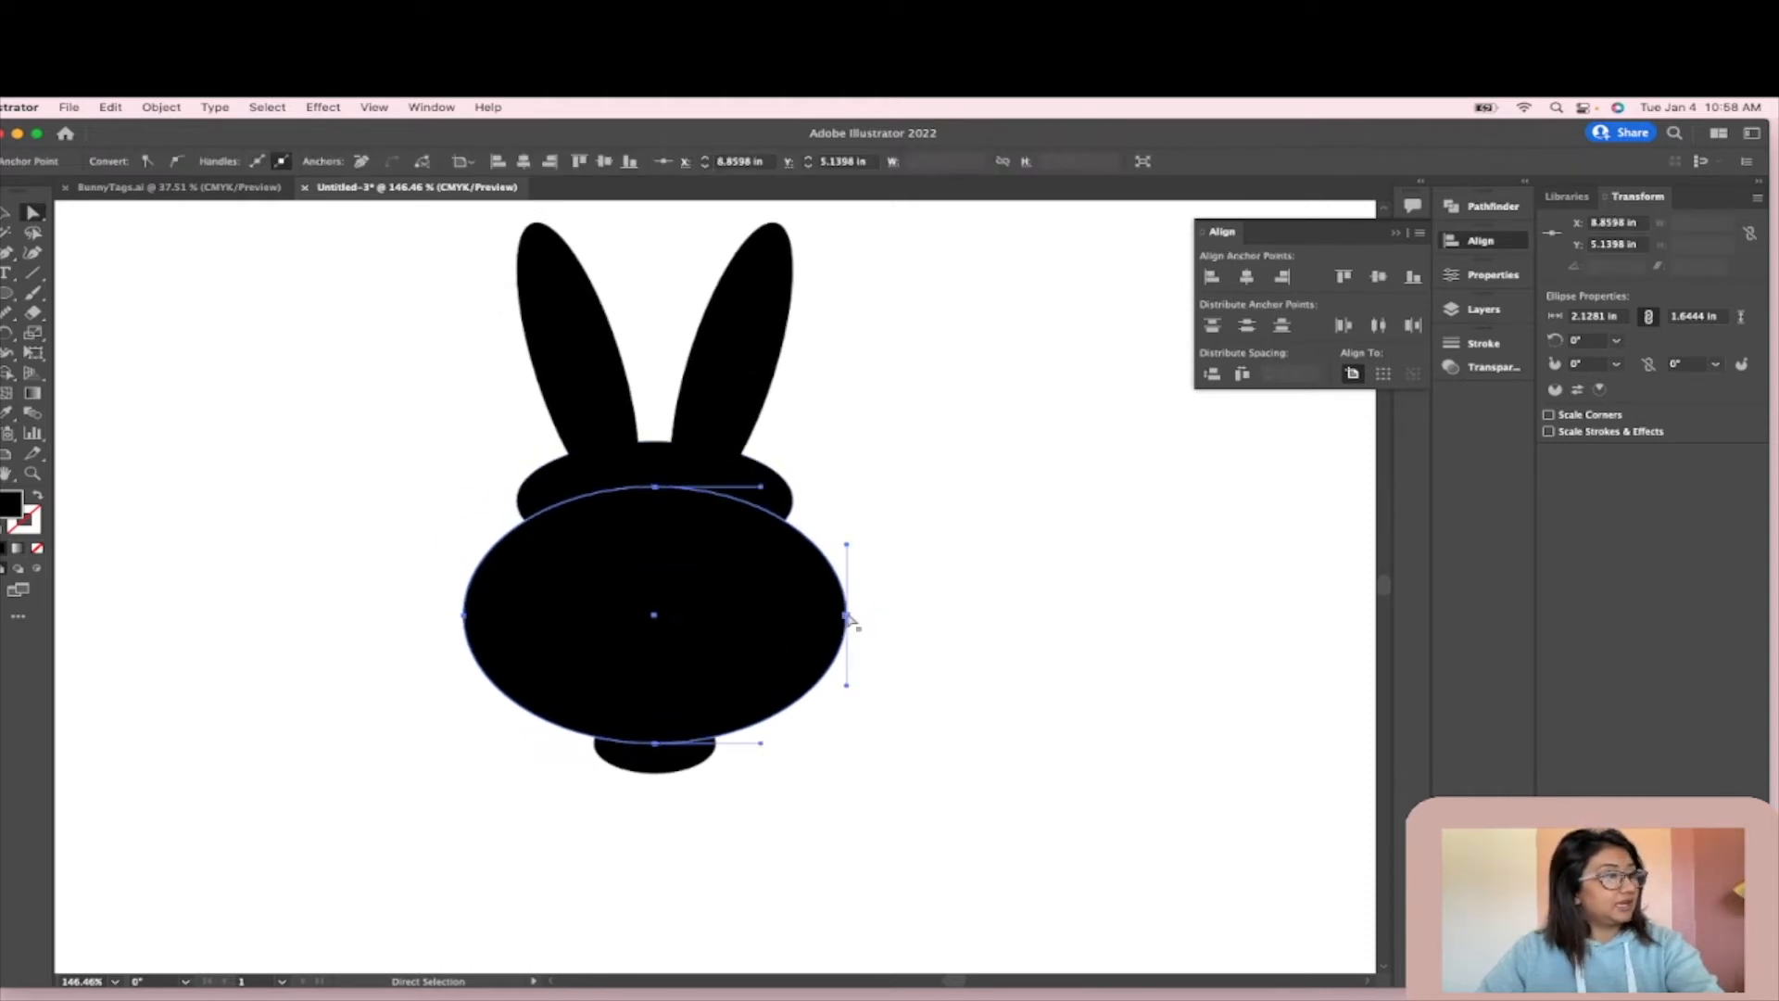
pyautogui.scroll(5, 850, 619)
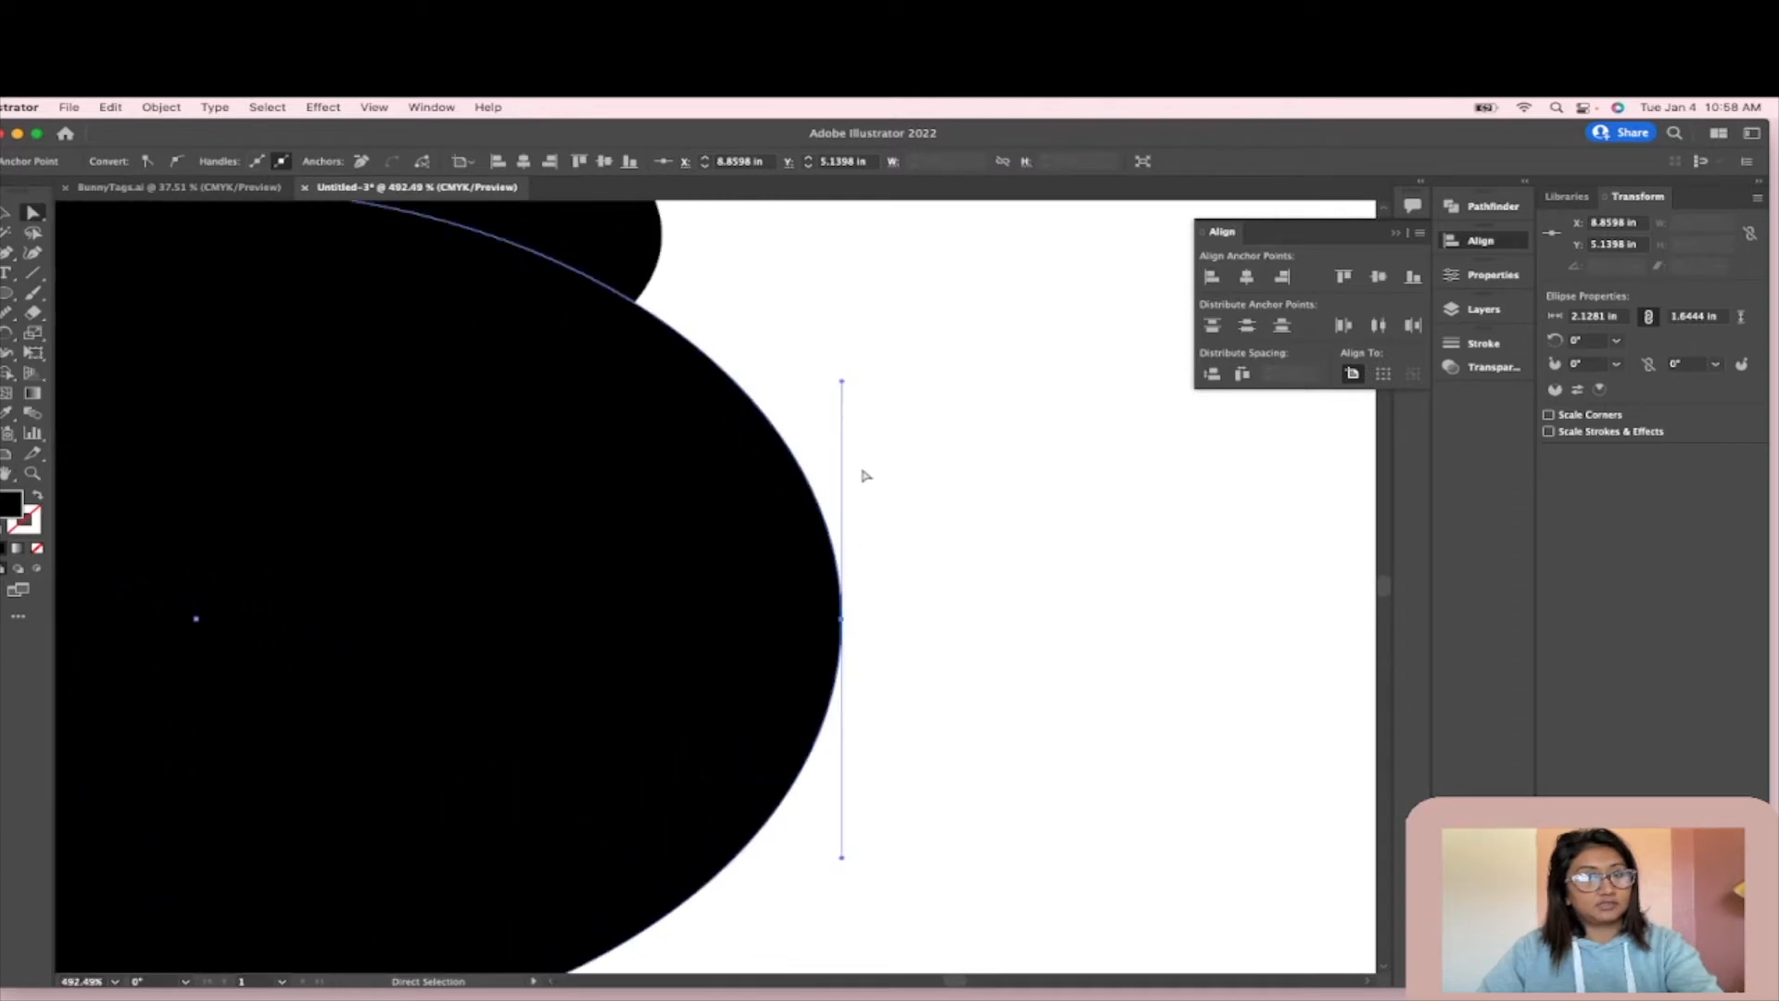
pyautogui.scroll(-4, 839, 653)
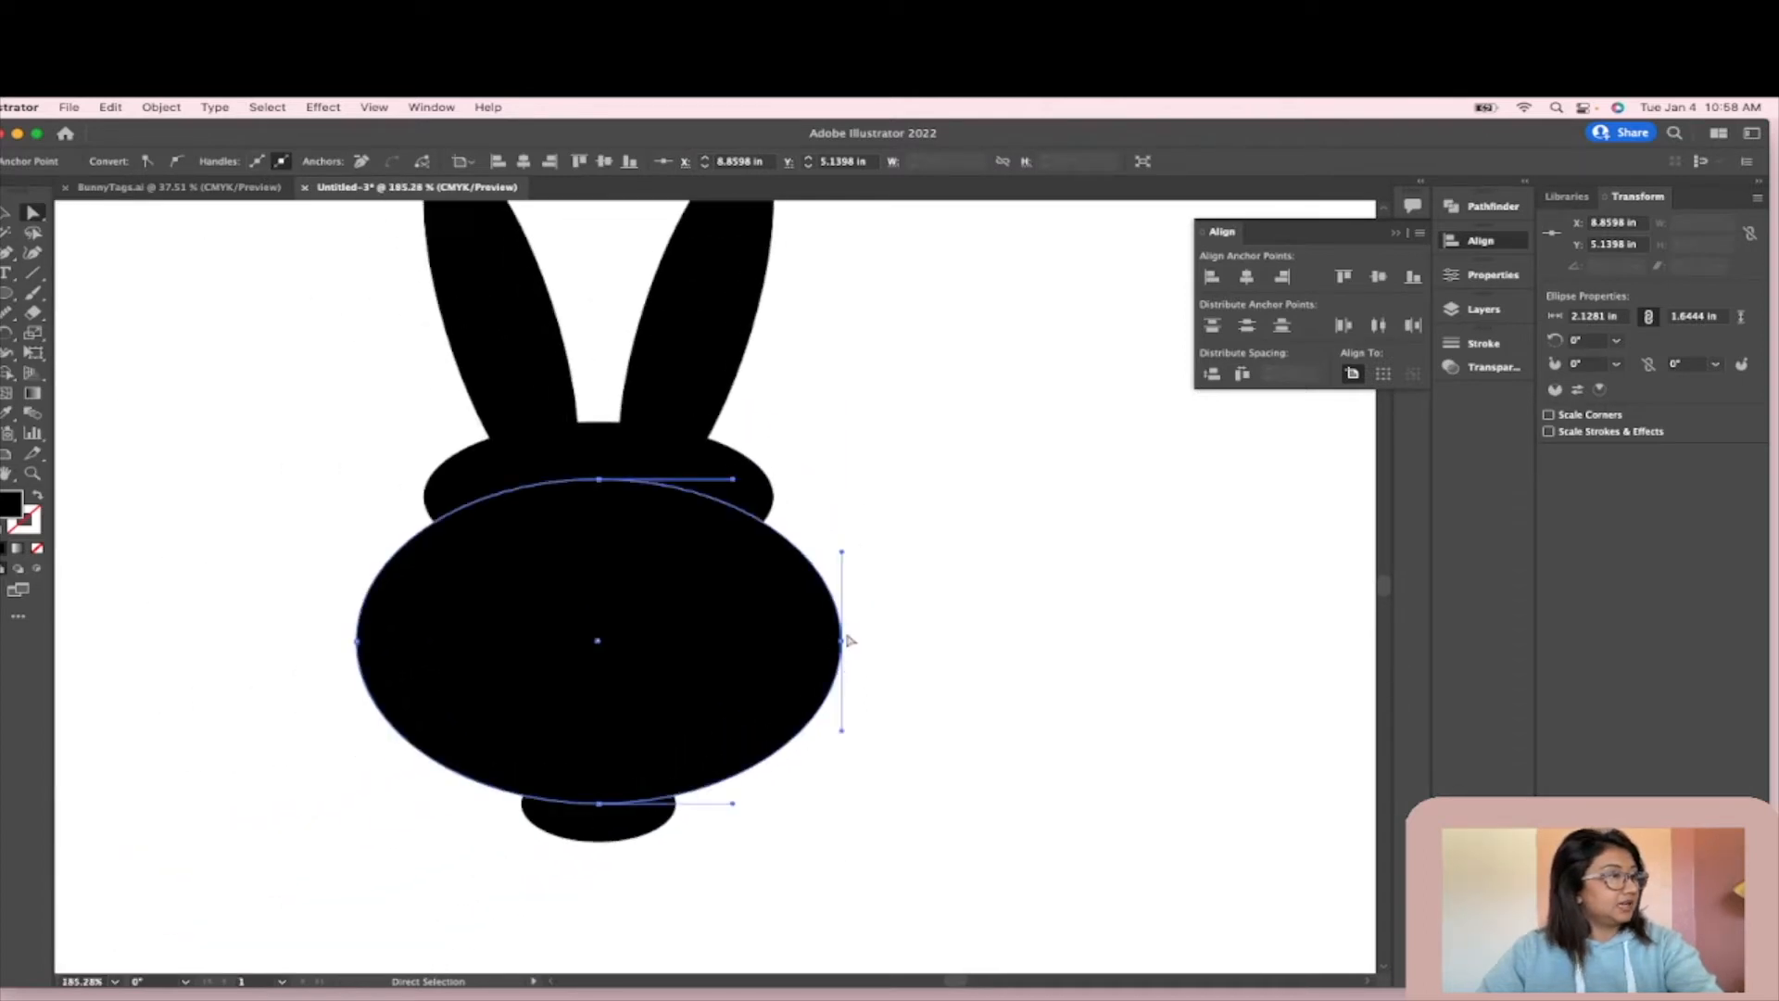
pyautogui.click(810, 603)
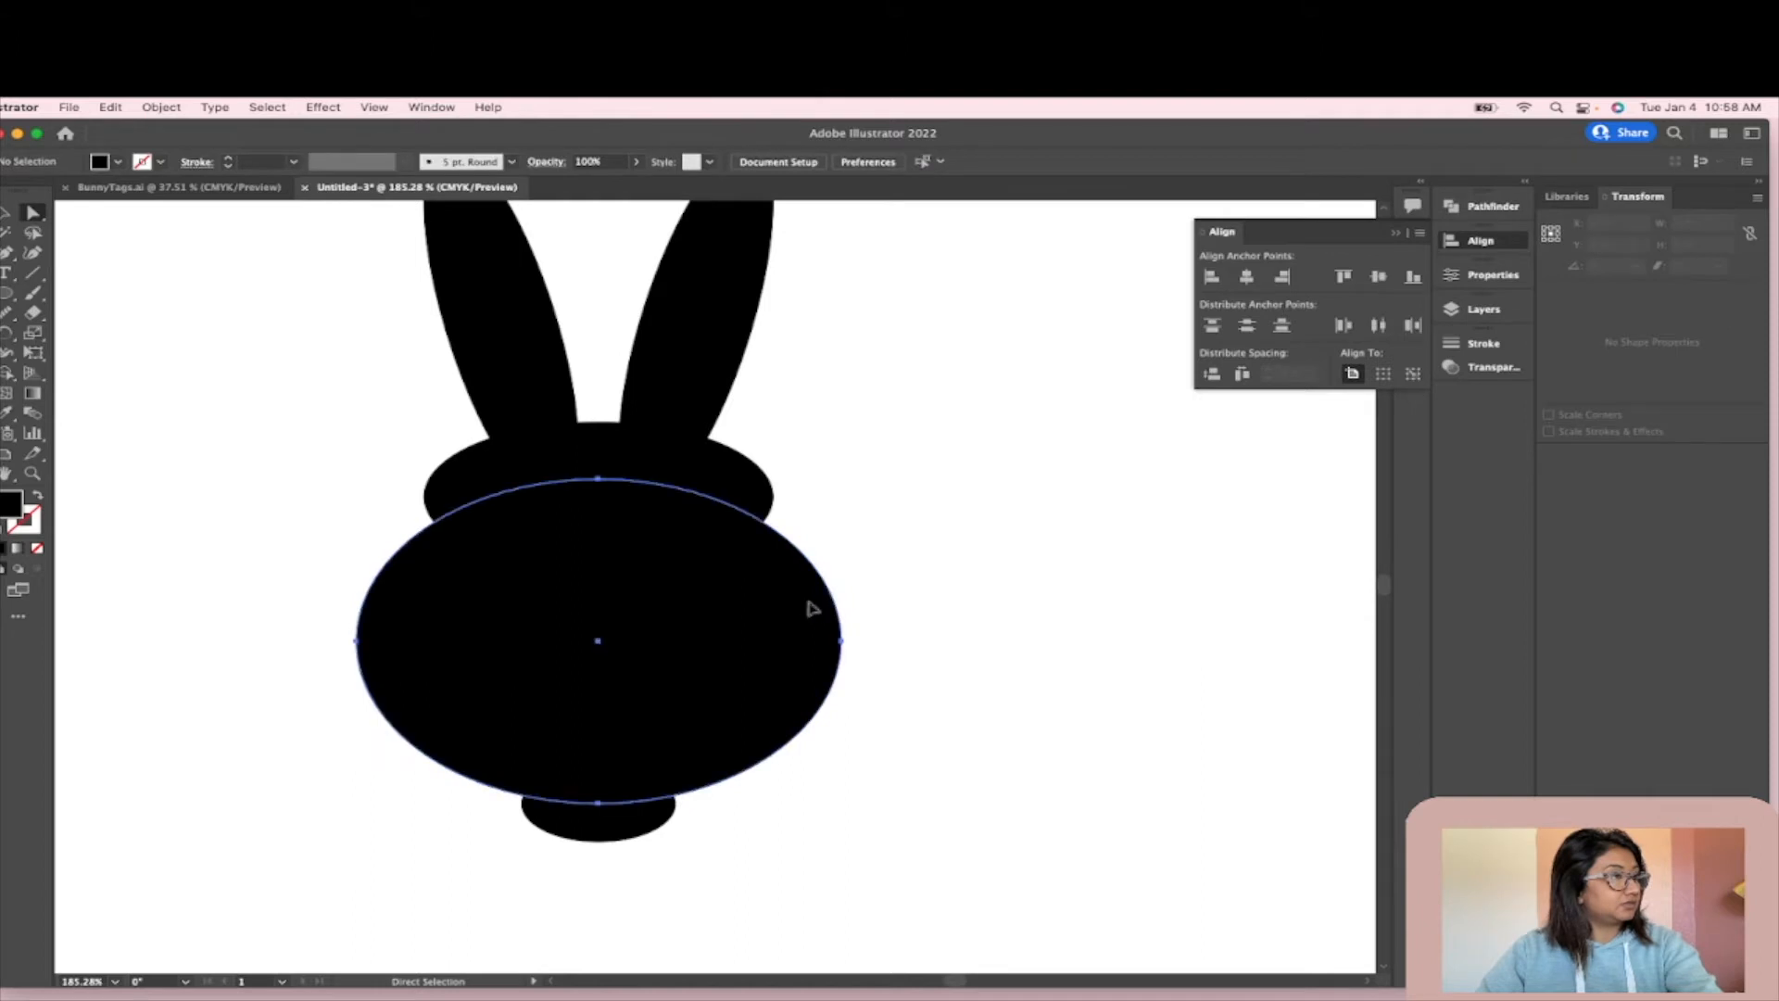
pyautogui.click(841, 639)
pyautogui.moveTo(841, 548)
pyautogui.mouseDown()
pyautogui.moveTo(873, 590)
pyautogui.moveTo(827, 568)
pyautogui.moveTo(912, 702)
pyautogui.moveTo(917, 623)
pyautogui.moveTo(790, 596)
pyautogui.moveTo(854, 583)
pyautogui.moveTo(836, 577)
pyautogui.mouseUp()
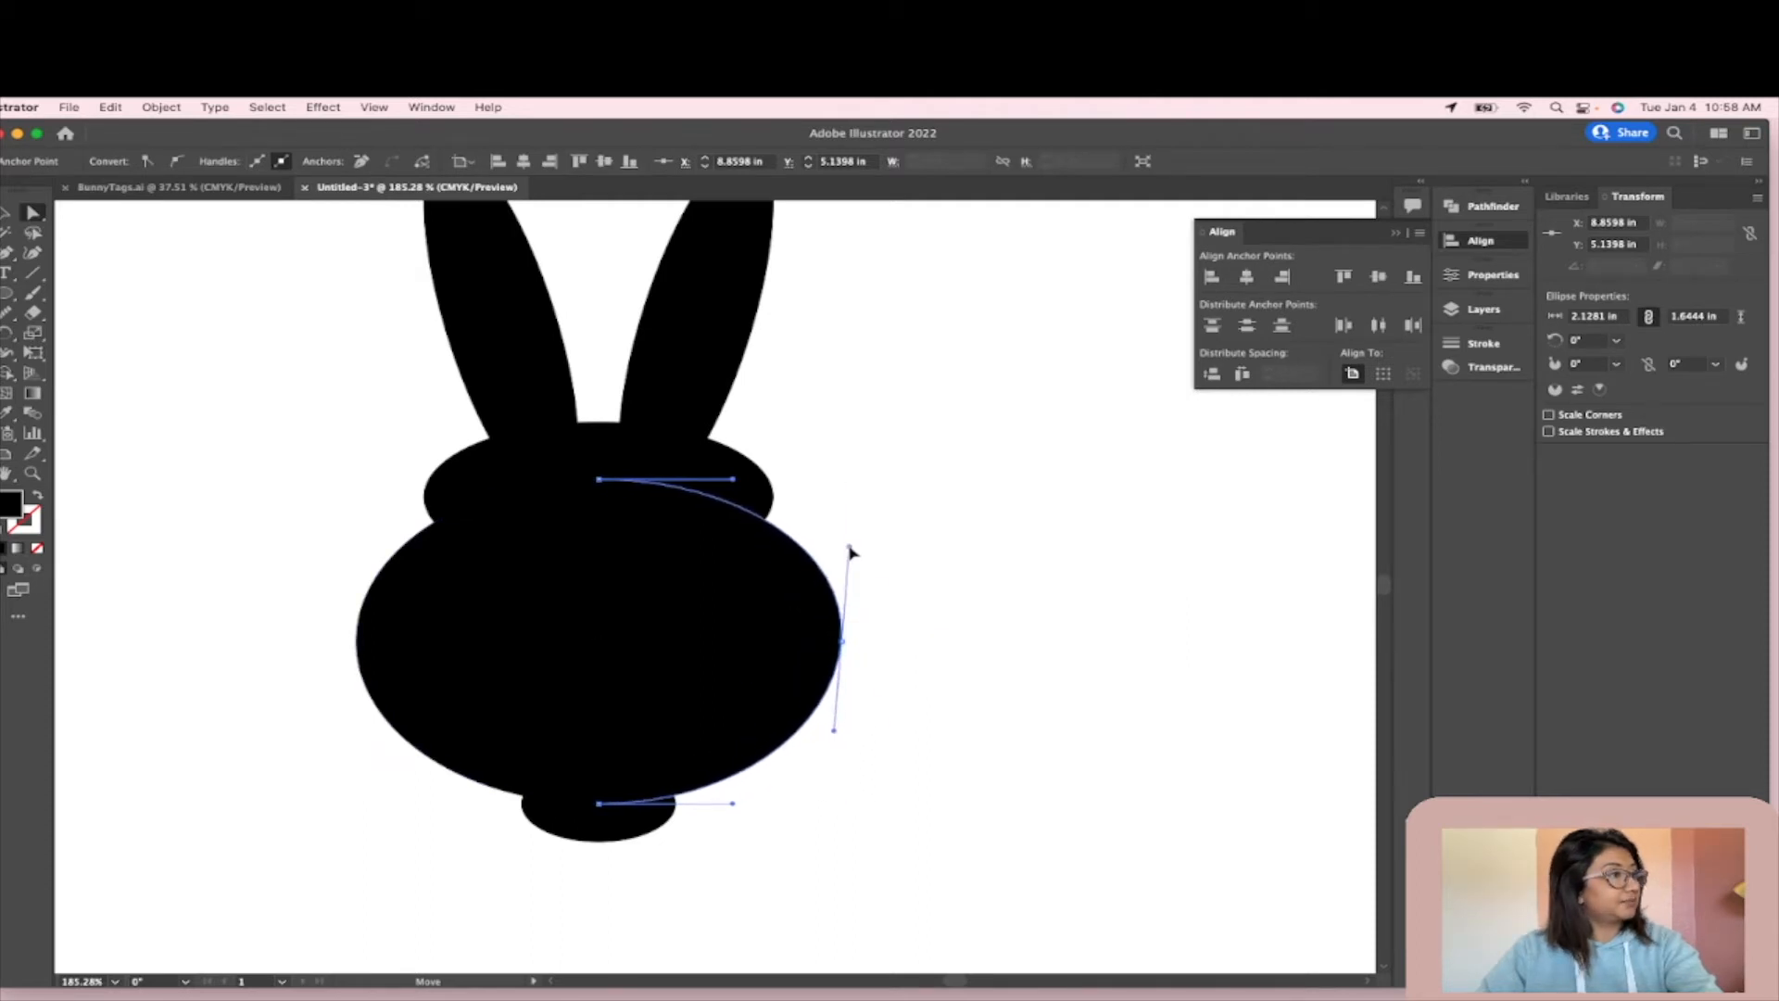
pyautogui.moveTo(842, 542)
pyautogui.mouseDown()
pyautogui.moveTo(825, 559)
pyautogui.moveTo(847, 545)
pyautogui.mouseUp()
# - Tilt the upper handle of the large head ellipse's left anchor point slightly outward to match the right side
pyautogui.click(448, 630)
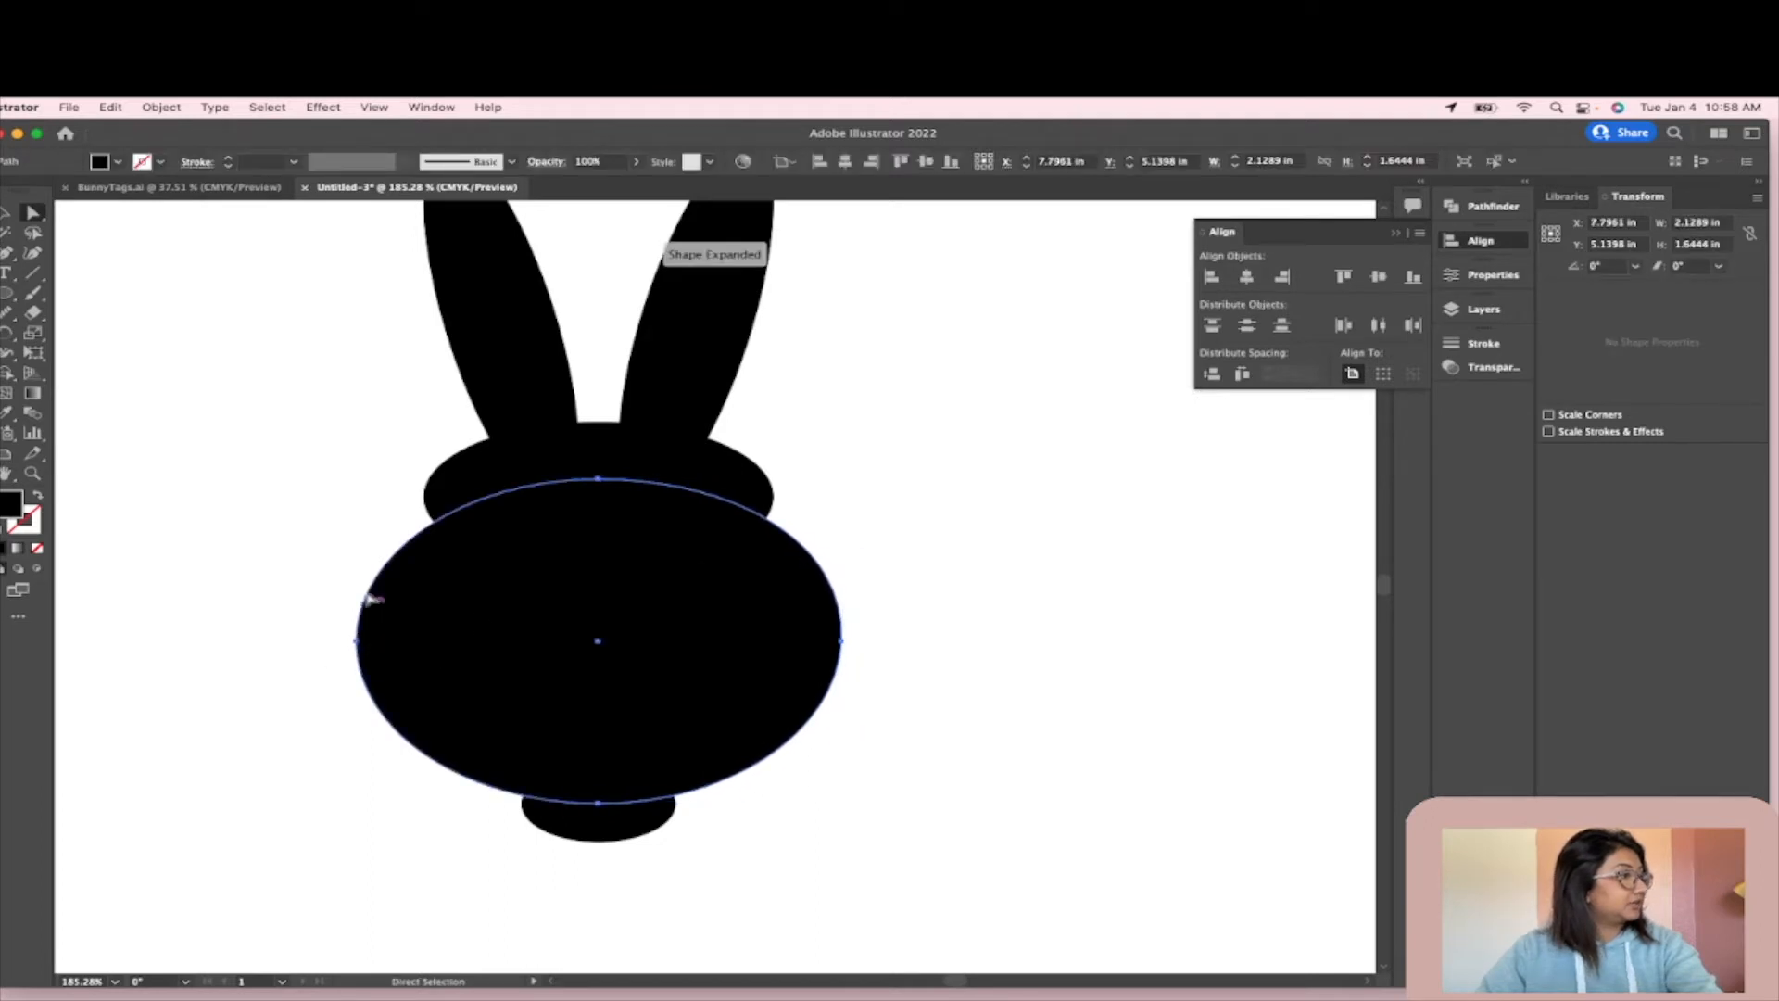
pyautogui.click(357, 642)
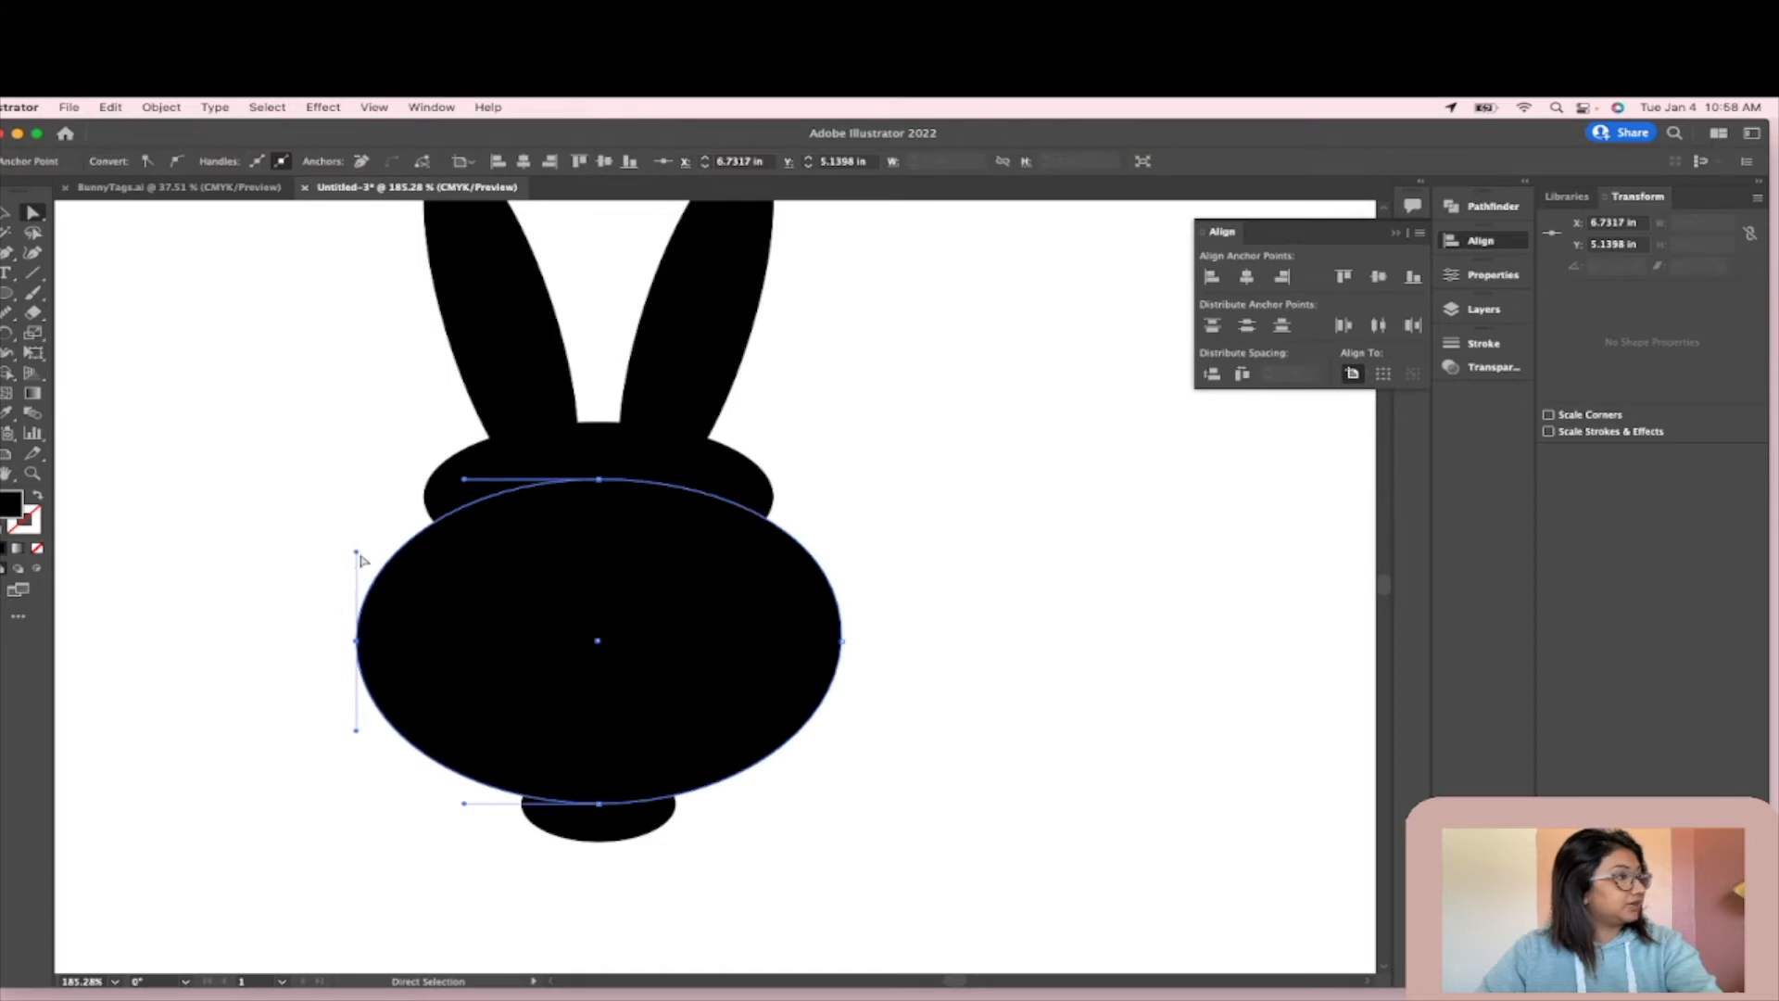
pyautogui.click(355, 555)
pyautogui.click(359, 642)
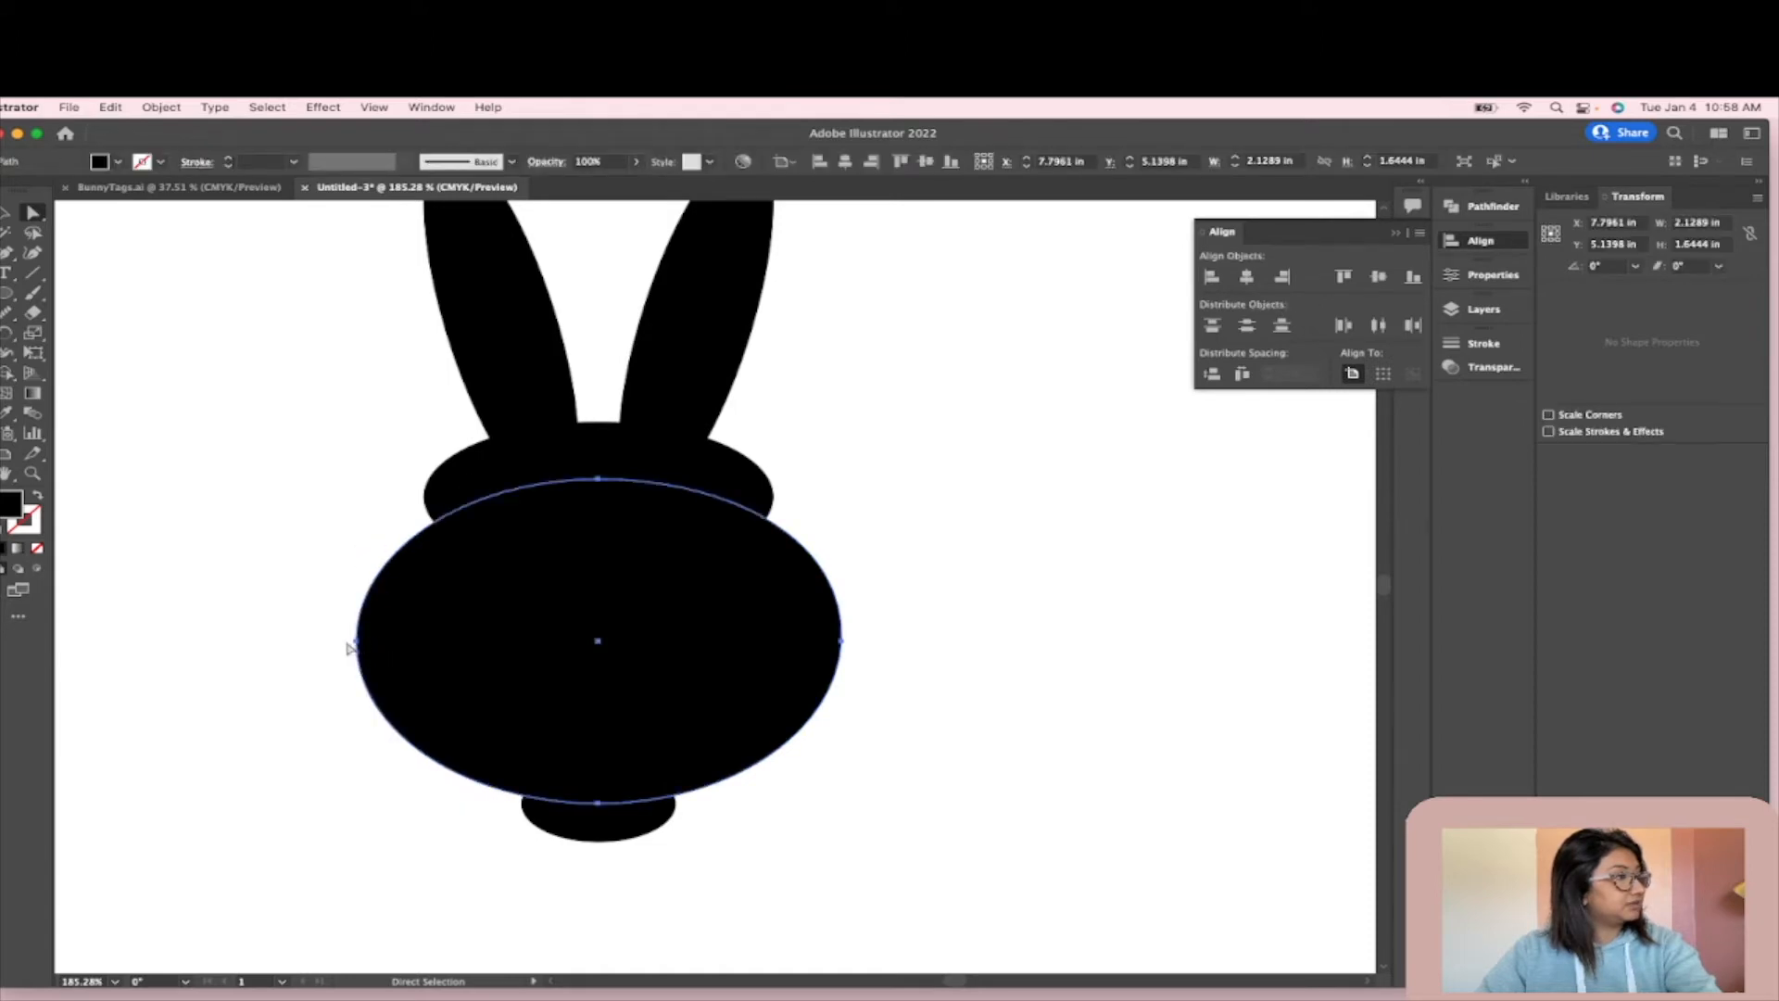
pyautogui.click(360, 642)
pyautogui.scroll(4, 358, 643)
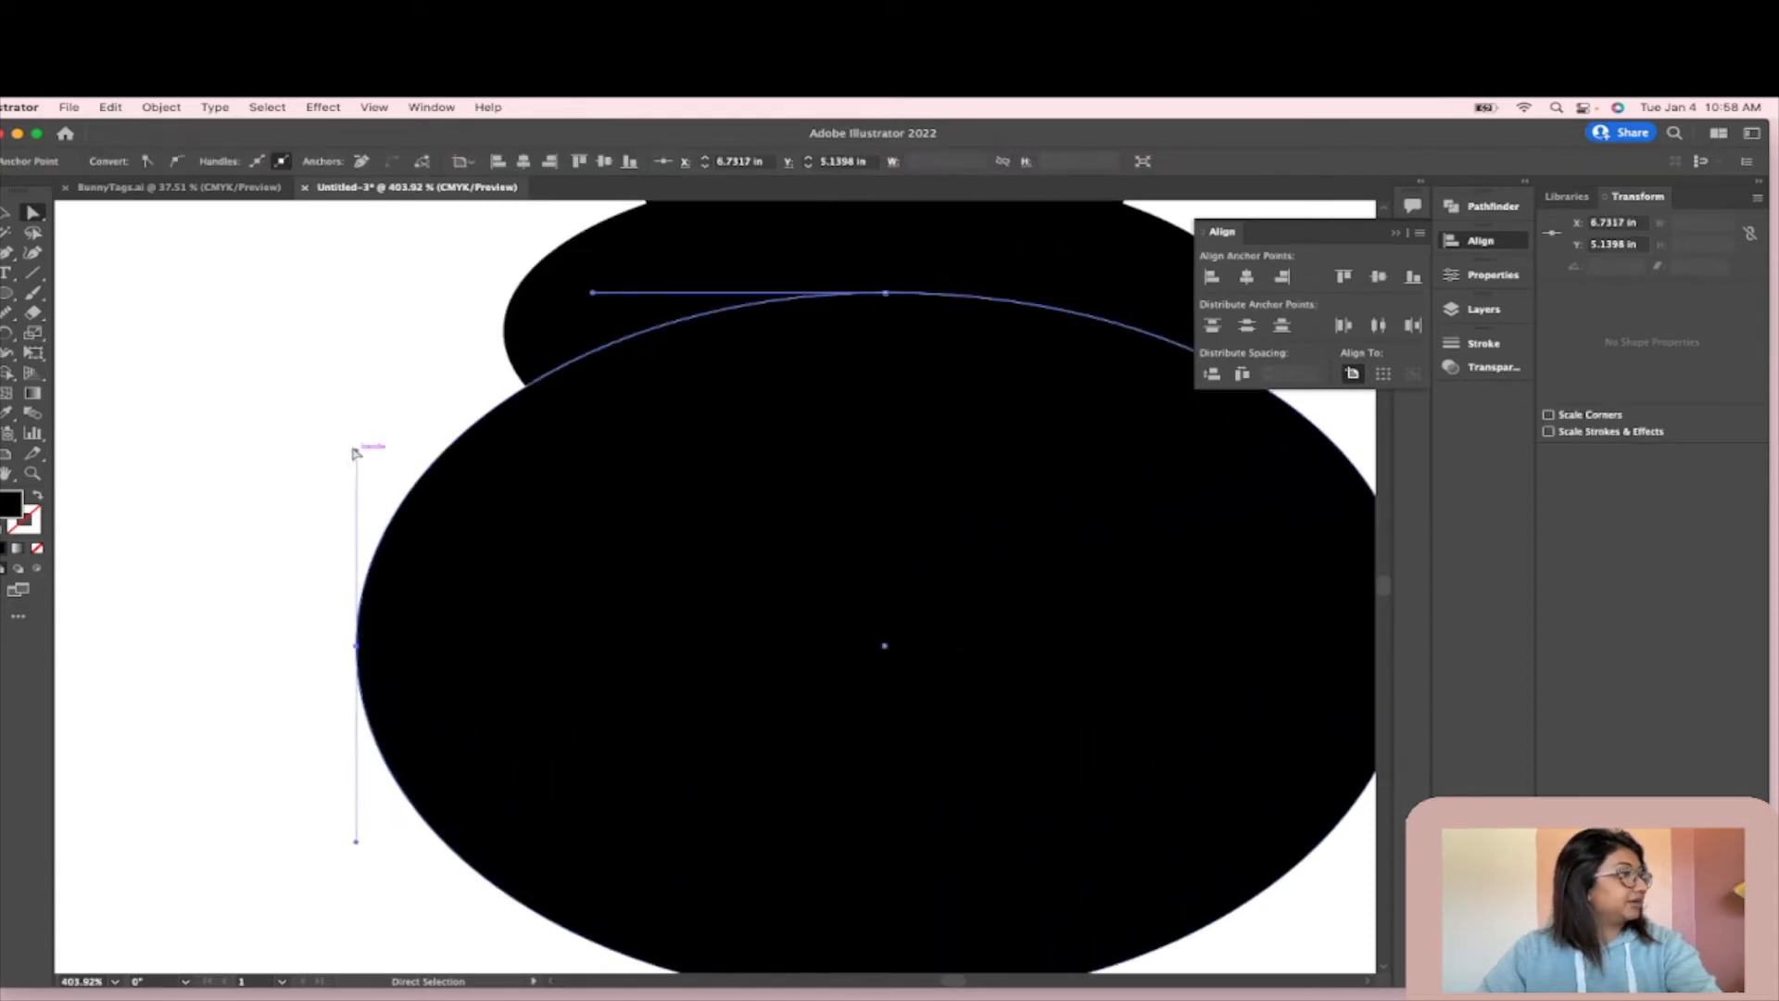
pyautogui.moveTo(356, 455)
pyautogui.mouseDown()
pyautogui.moveTo(326, 453)
pyautogui.moveTo(343, 450)
pyautogui.mouseUp()
pyautogui.scroll(-4, 505, 491)
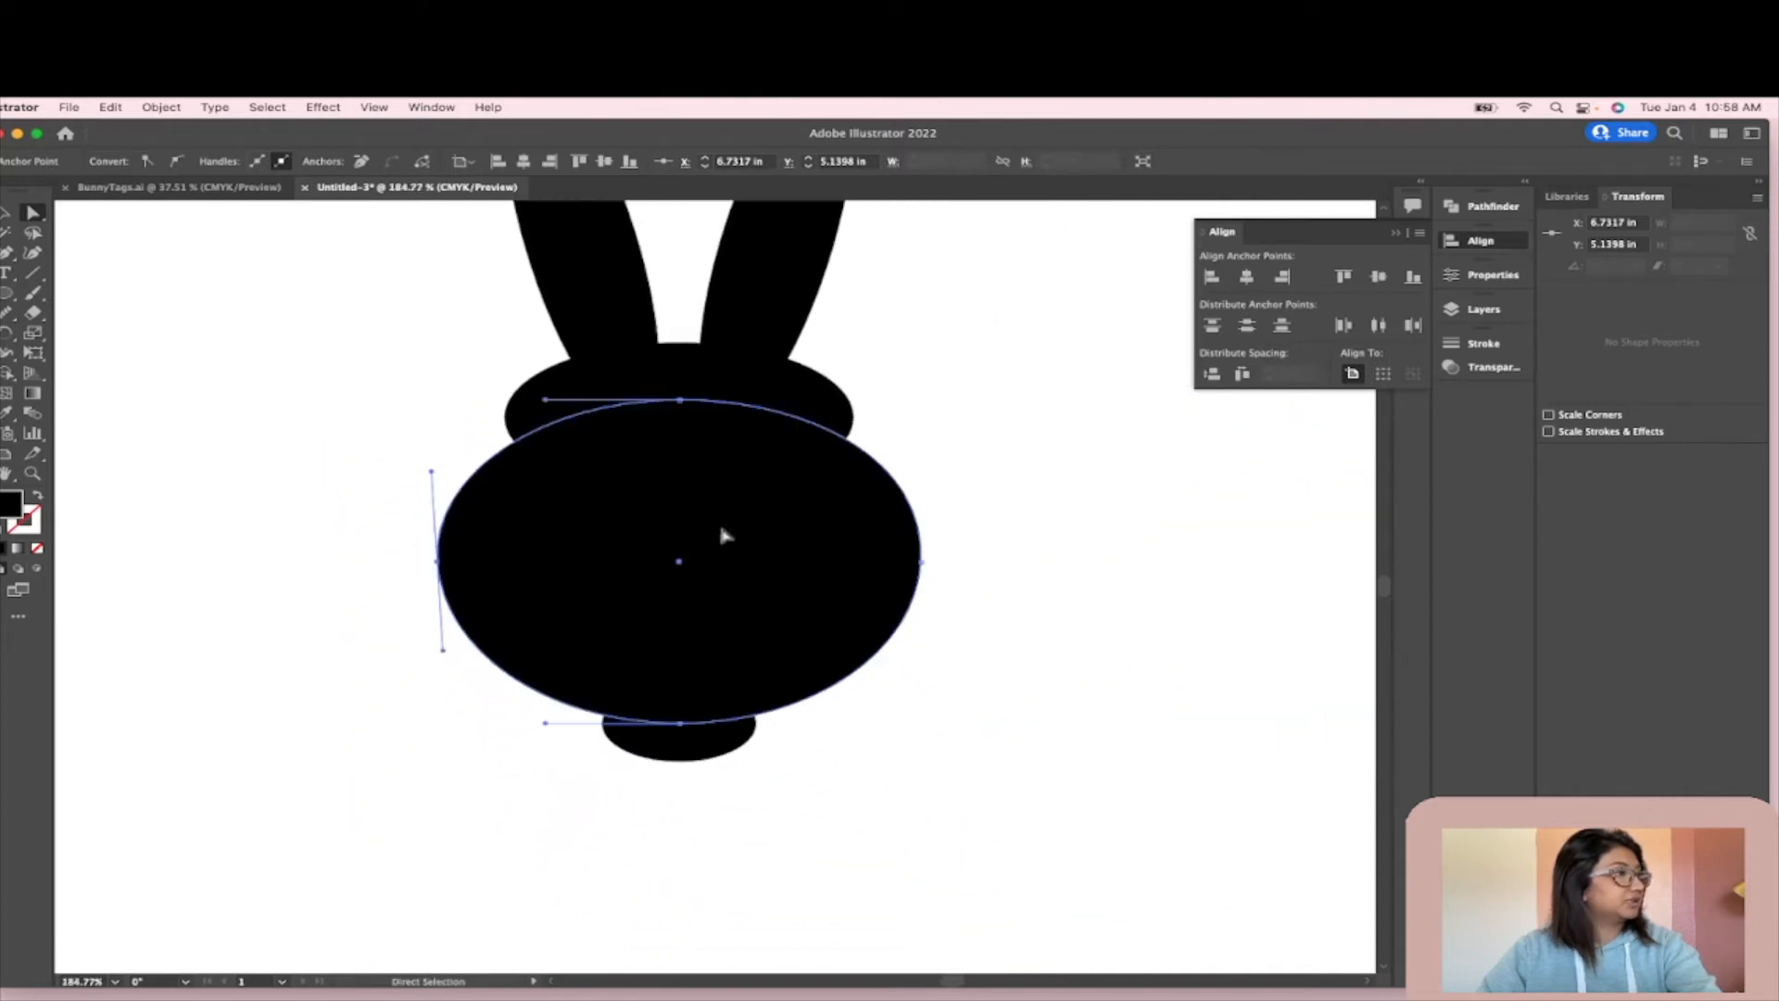
# - Widen the large head ellipse by moving its right anchor to X 8.8655 in and its left anchor to X 6.7053 in
pyautogui.scroll(5, 918, 566)
pyautogui.click(920, 565)
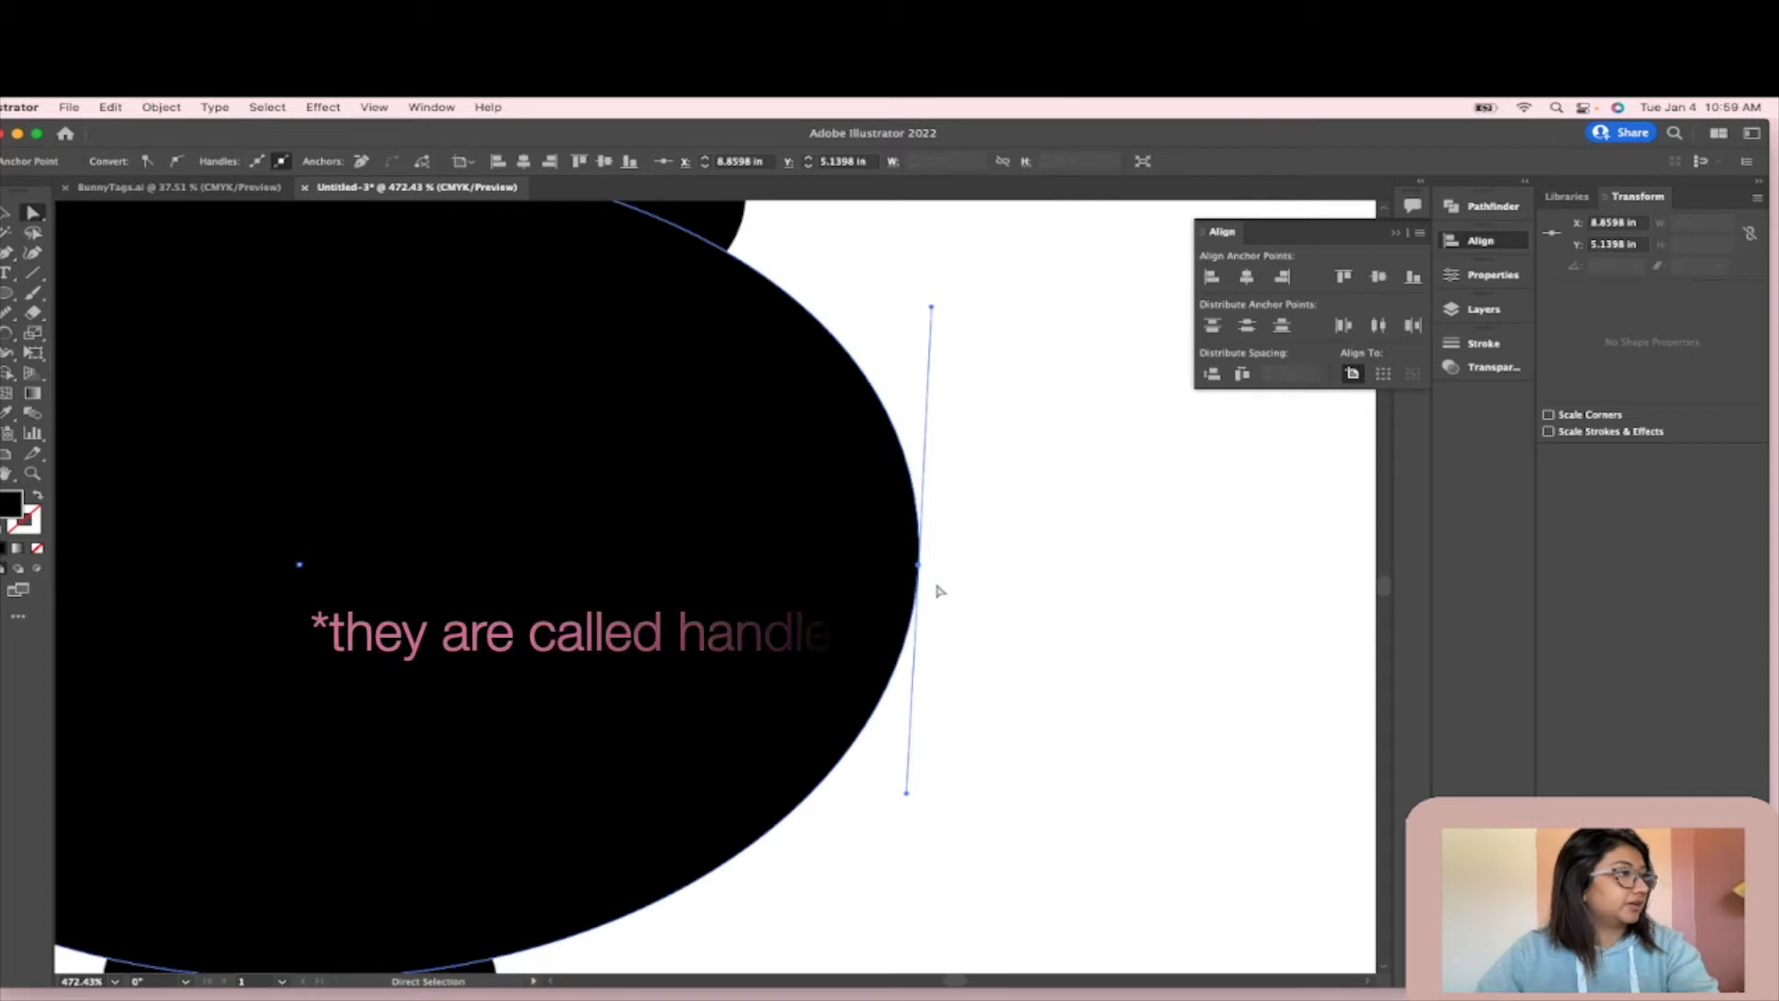
pyautogui.moveTo(917, 563); pyautogui.dragTo(985, 606)
pyautogui.scroll(-5, 1039, 639)
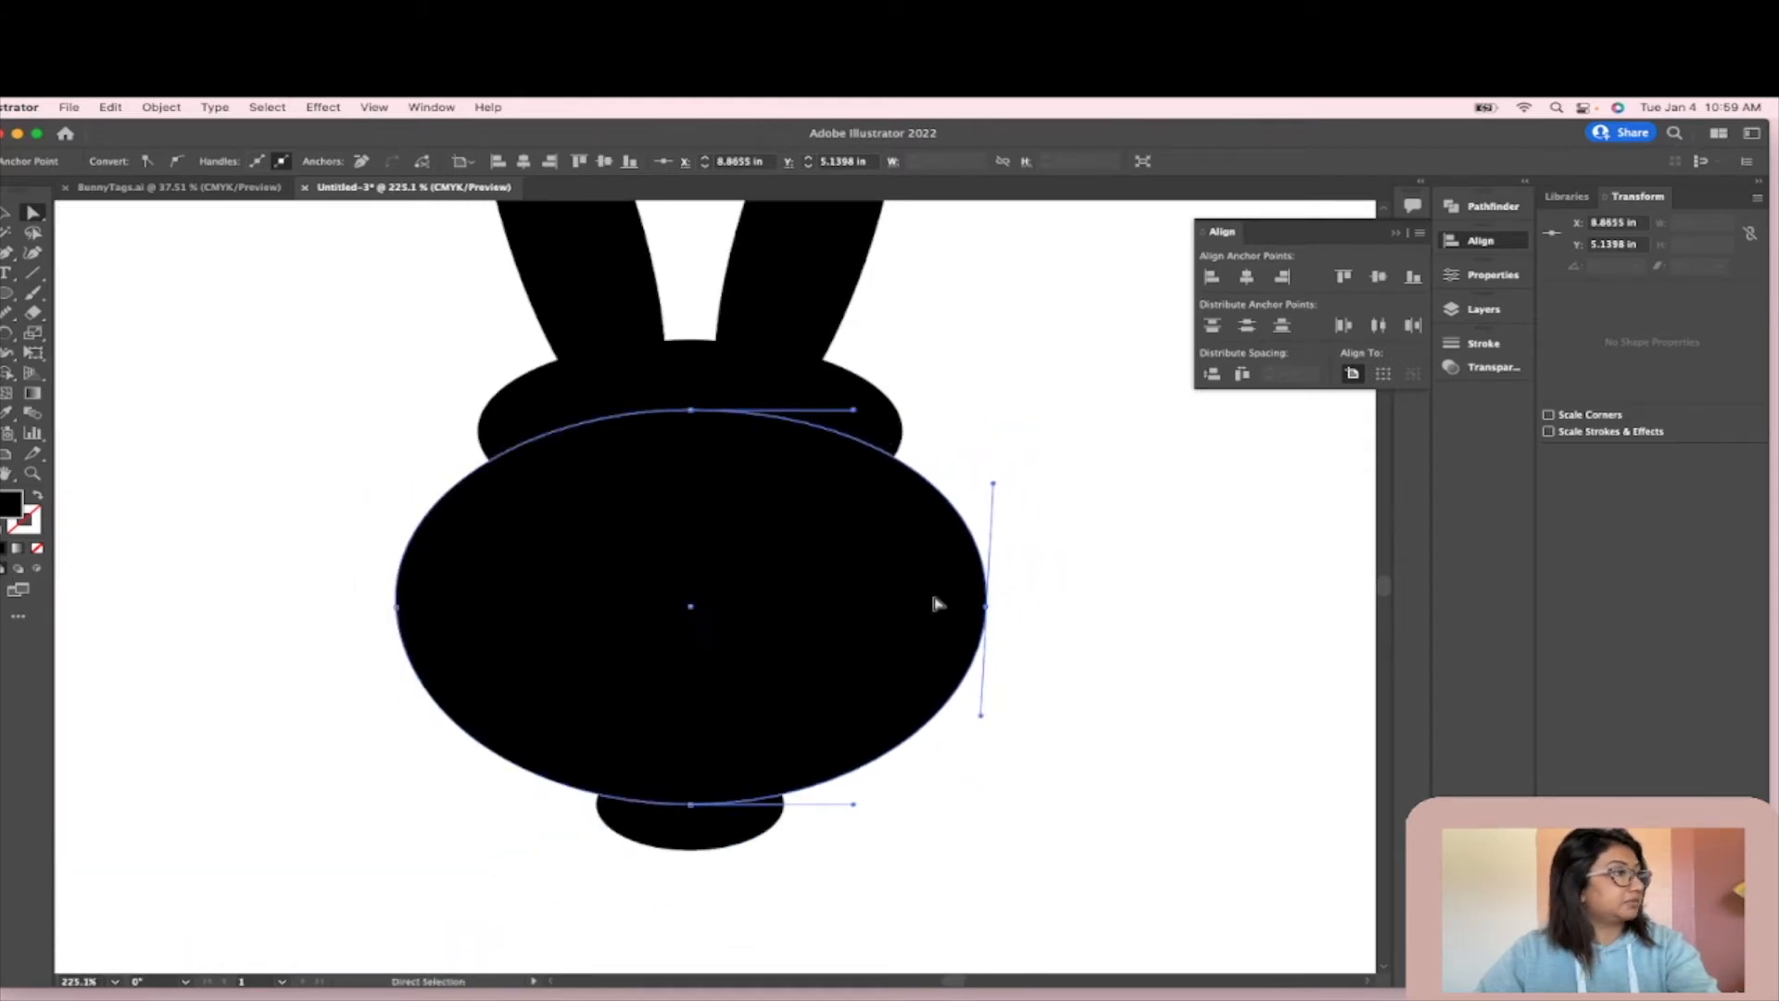
pyautogui.moveTo(401, 613); pyautogui.dragTo(387, 607)
# - Pull the right and left anchor points of the small chin ellipse slightly outward and up
pyautogui.click(691, 826)
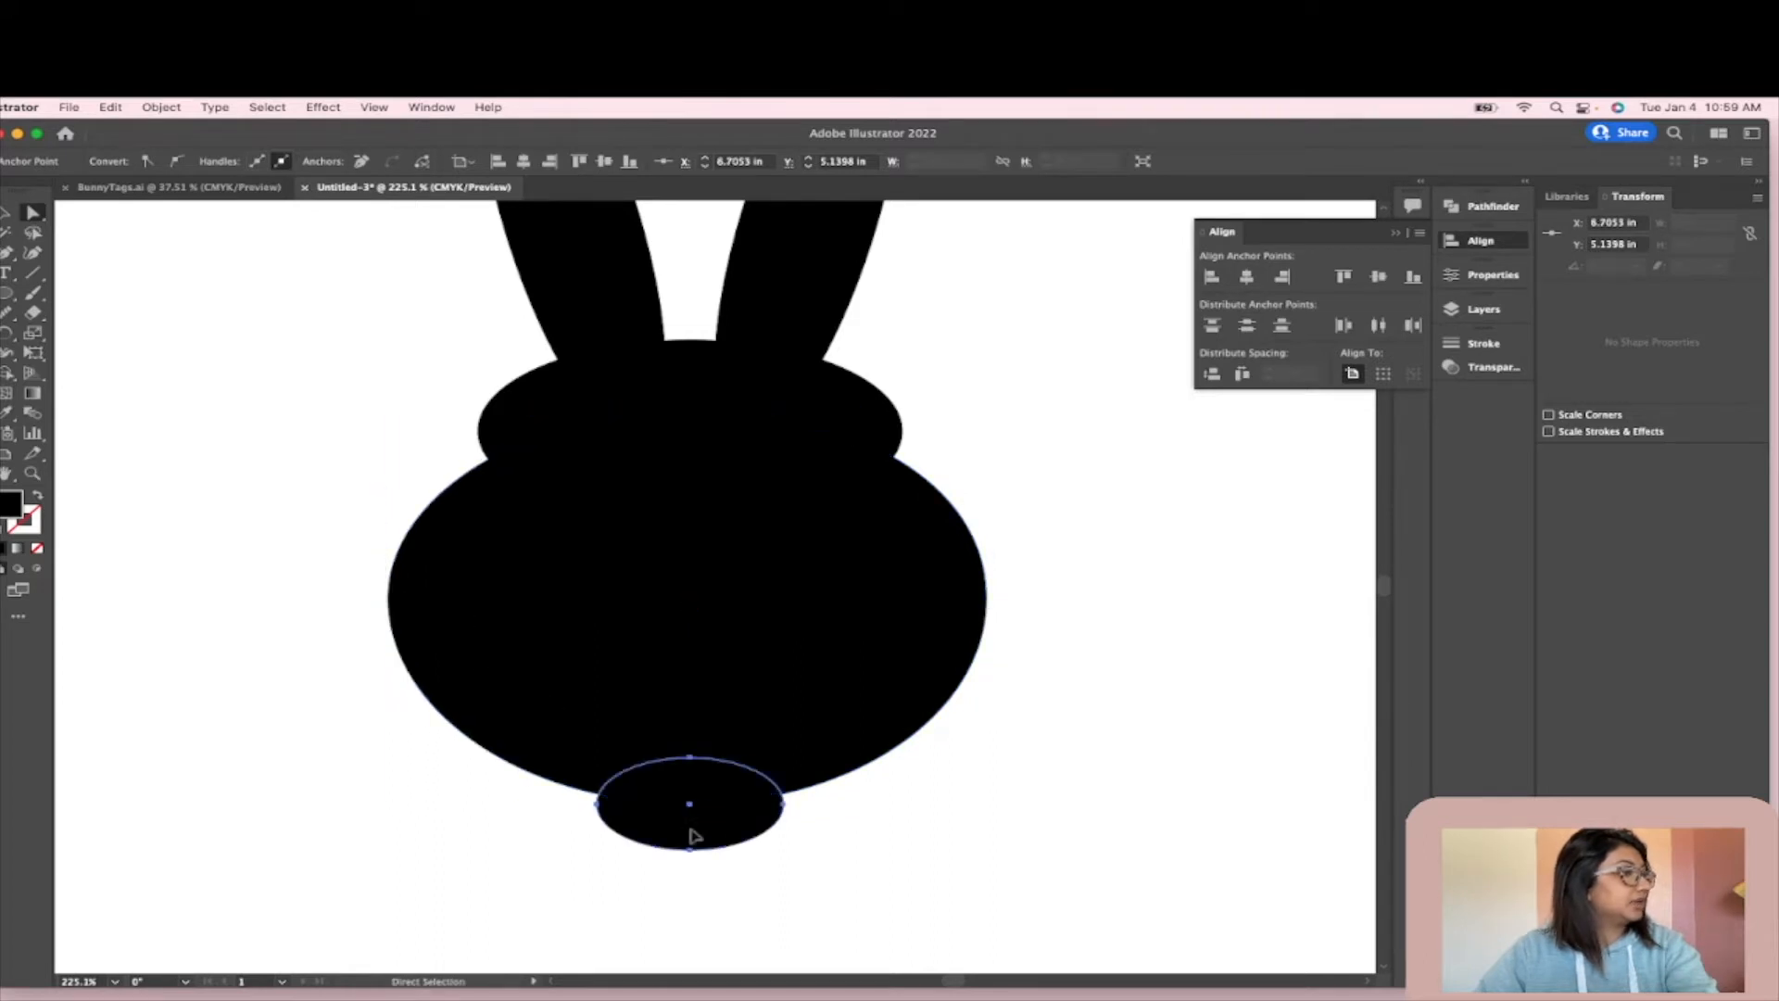
pyautogui.click(785, 805)
pyautogui.moveTo(785, 805); pyautogui.dragTo(791, 792)
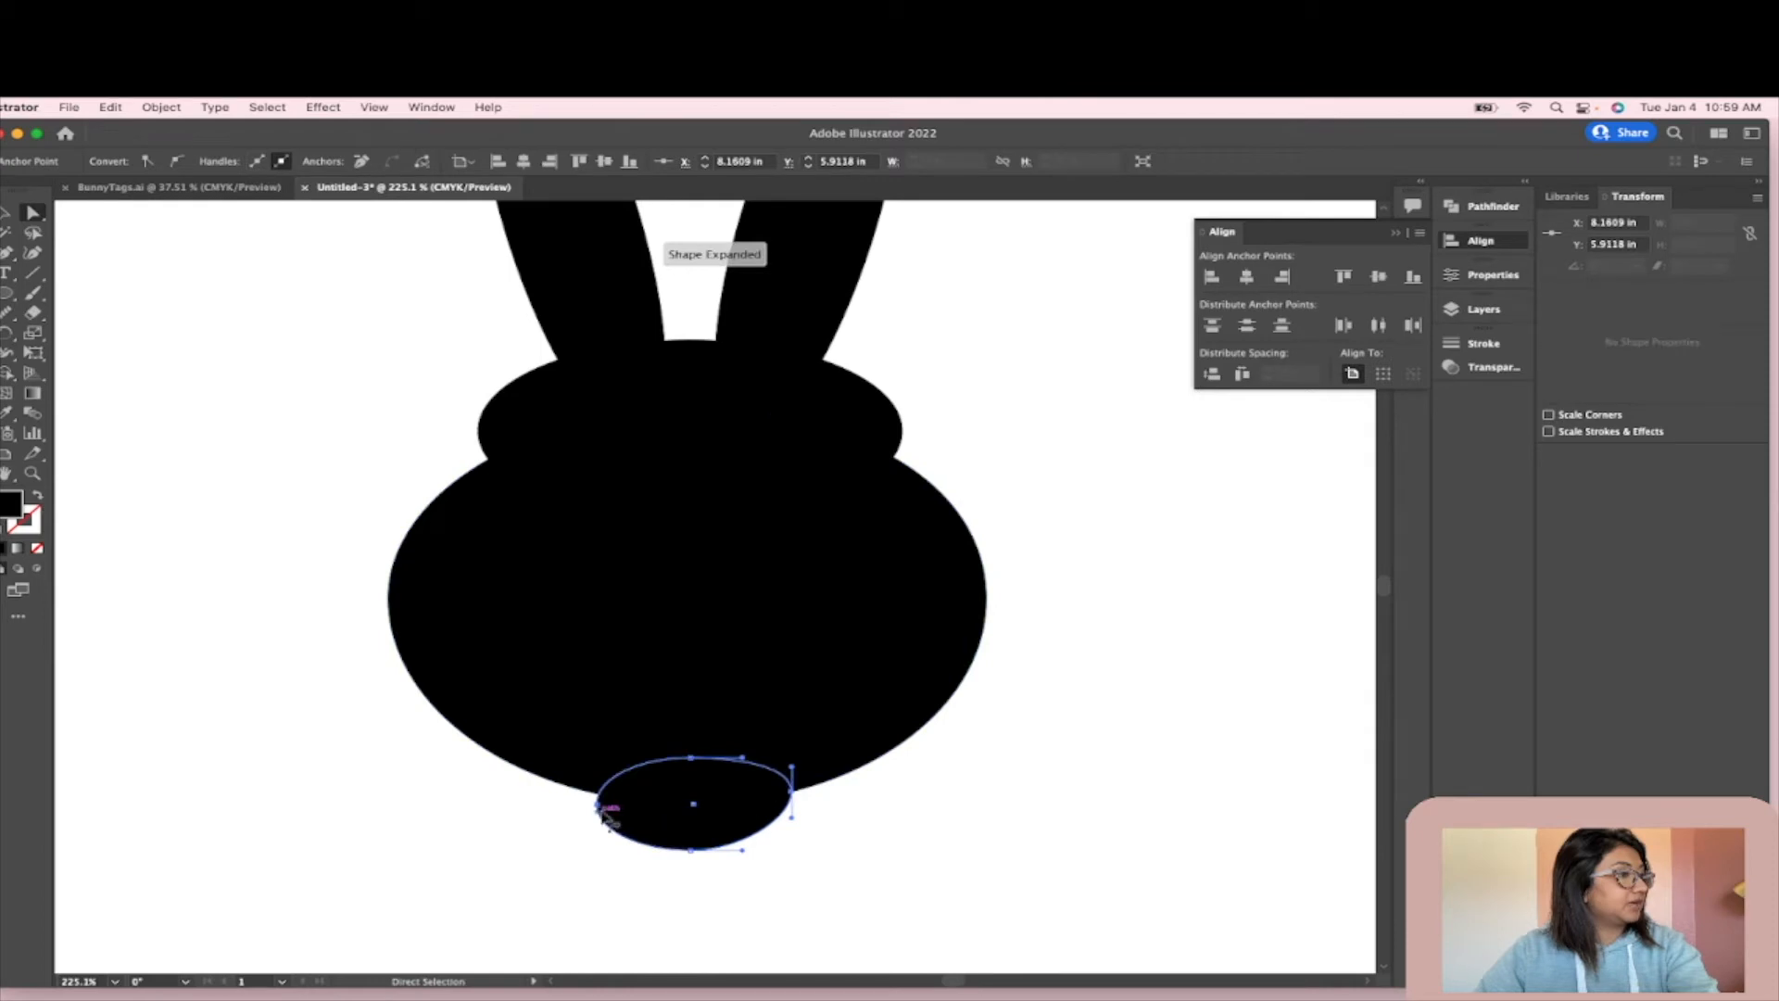
pyautogui.click(598, 810)
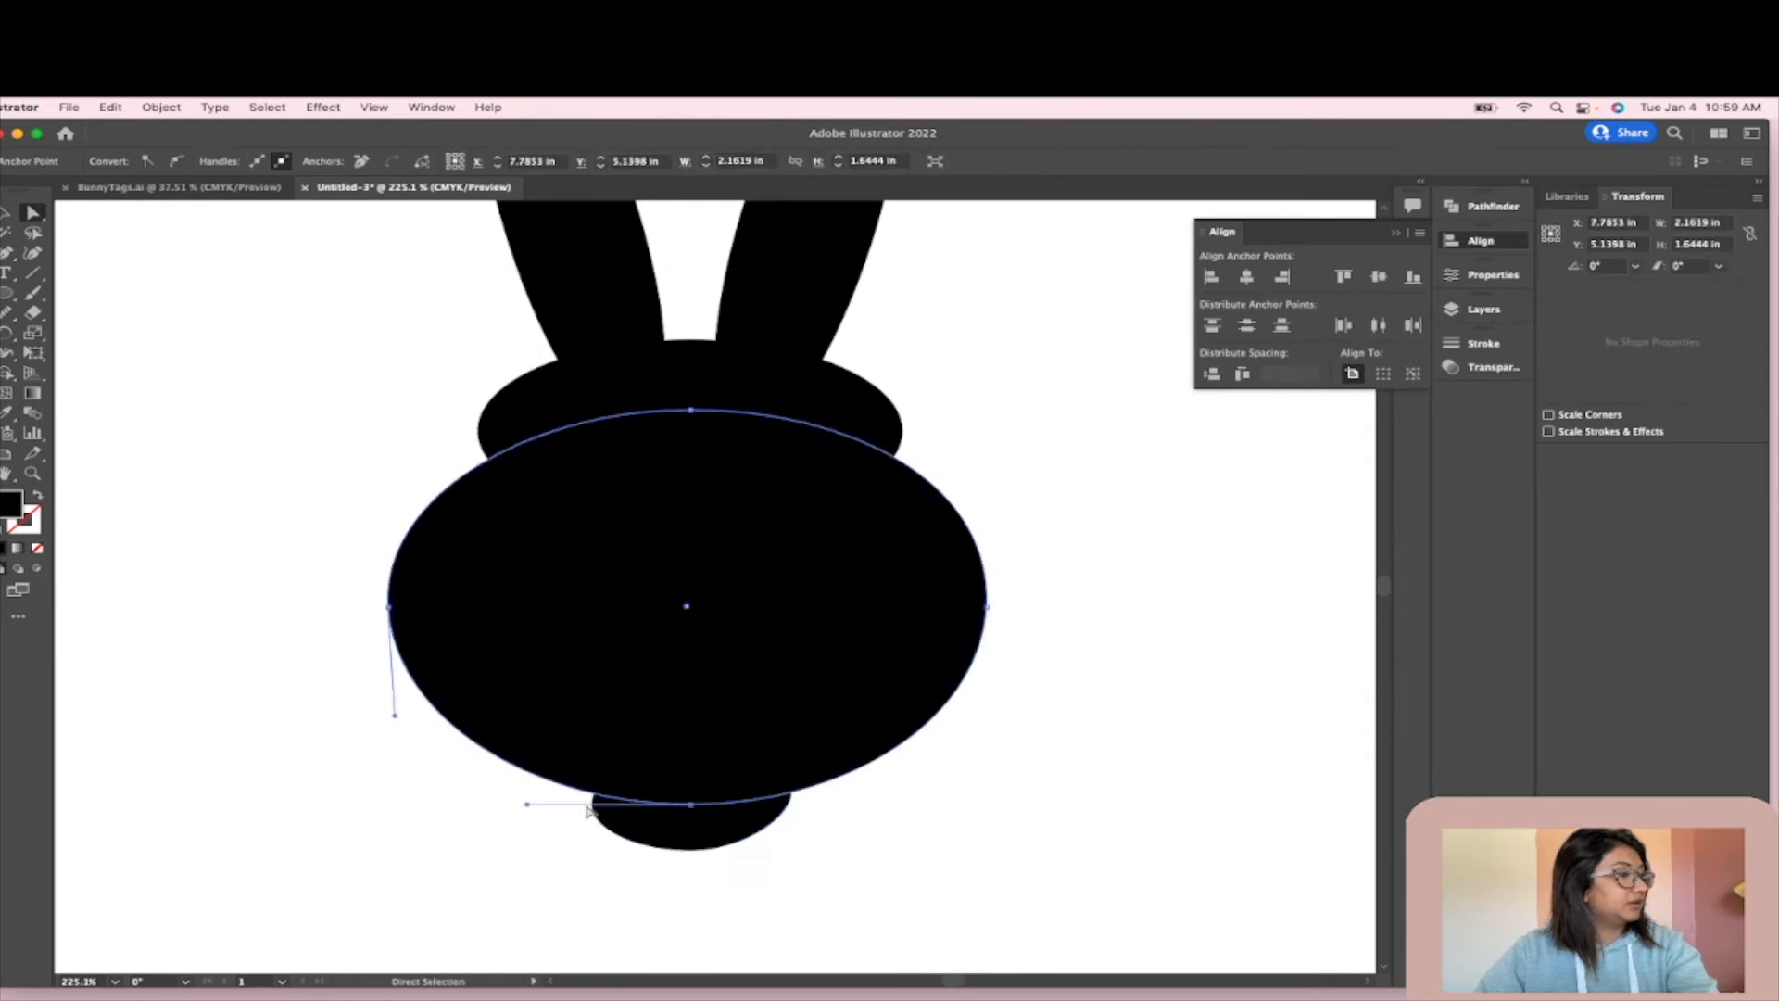
pyautogui.click(600, 809)
pyautogui.moveTo(599, 809); pyautogui.dragTo(587, 794)
pyautogui.click(873, 865)
# - Tilt the upper handles of the forehead ellipse's right and left anchor points slightly inward
pyautogui.click(683, 421)
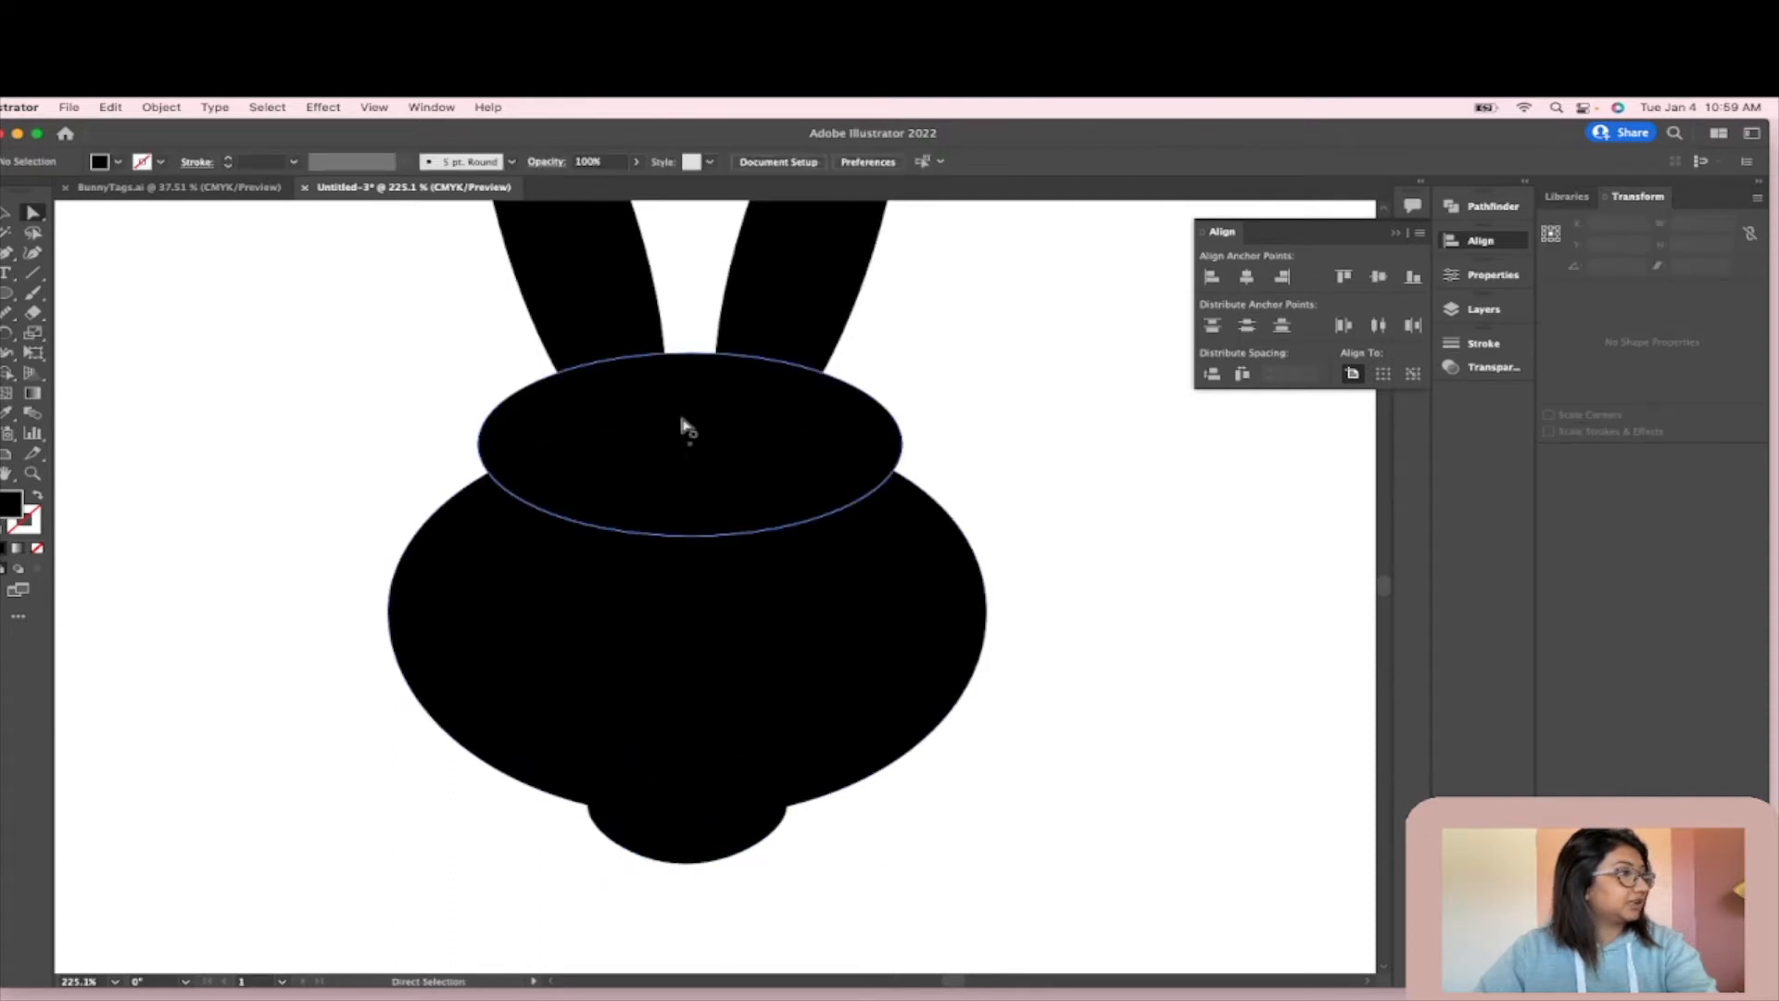
pyautogui.click(903, 444)
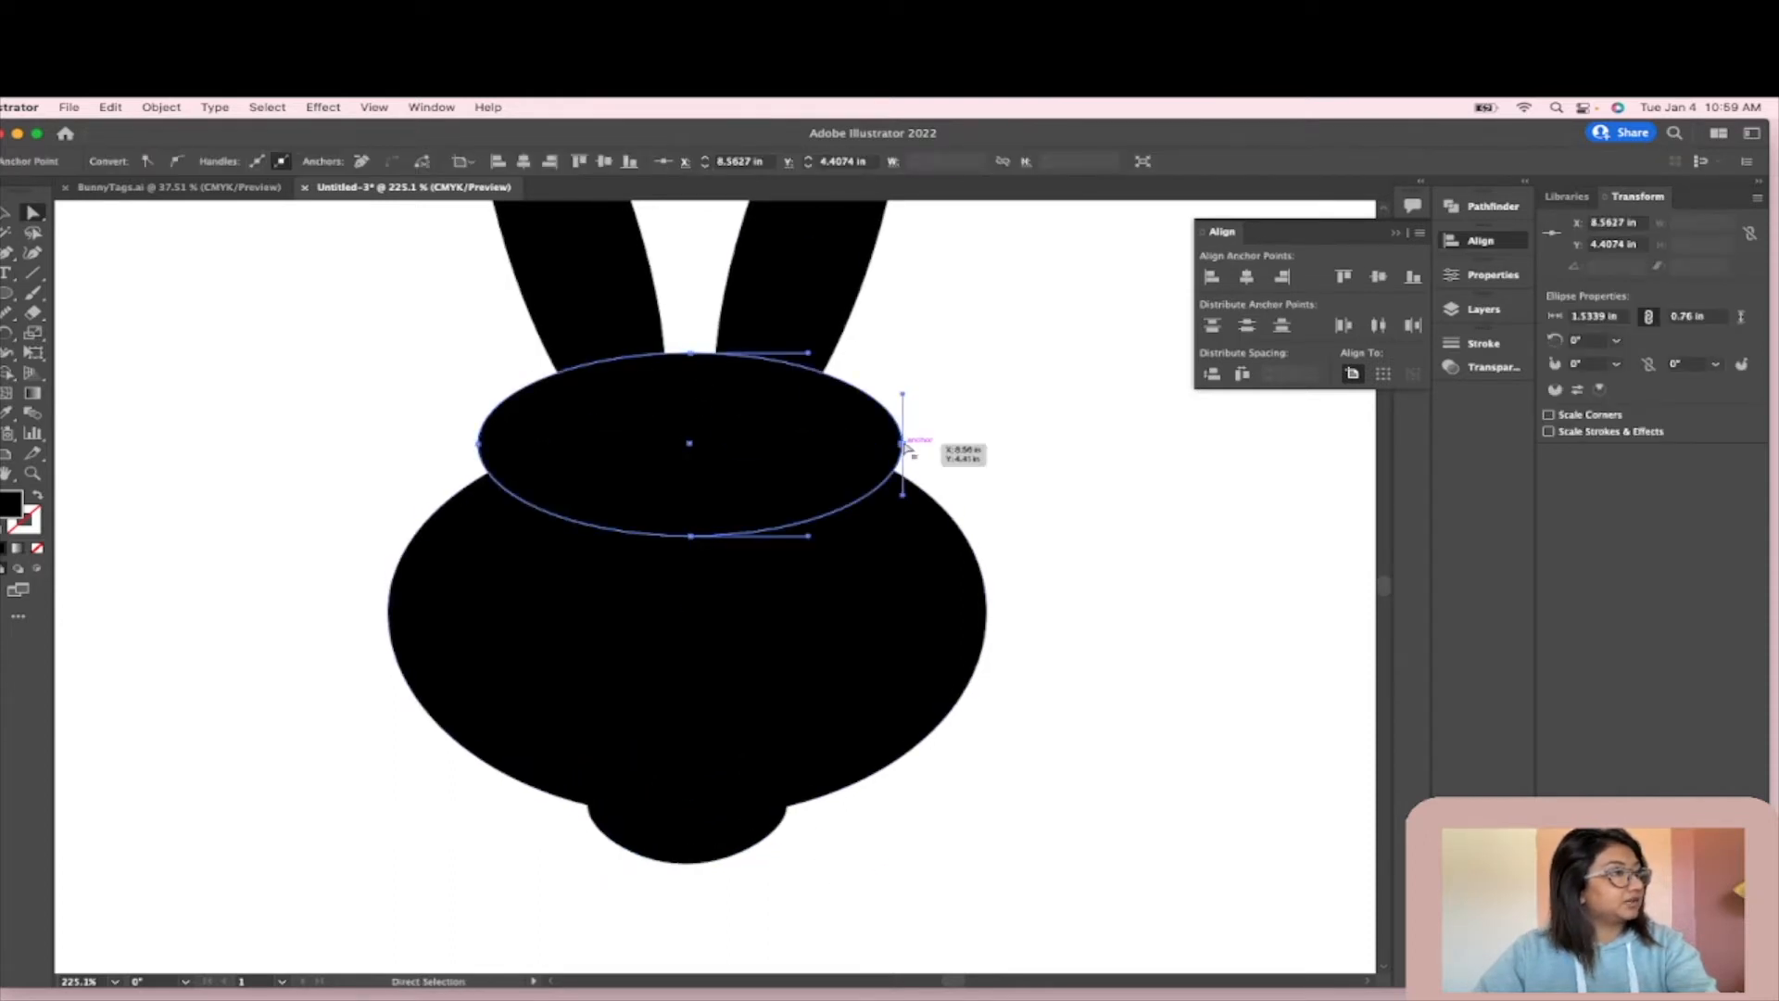
pyautogui.moveTo(902, 397)
pyautogui.mouseDown()
pyautogui.moveTo(918, 397)
pyautogui.moveTo(891, 399)
pyautogui.mouseUp()
pyautogui.click(630, 445)
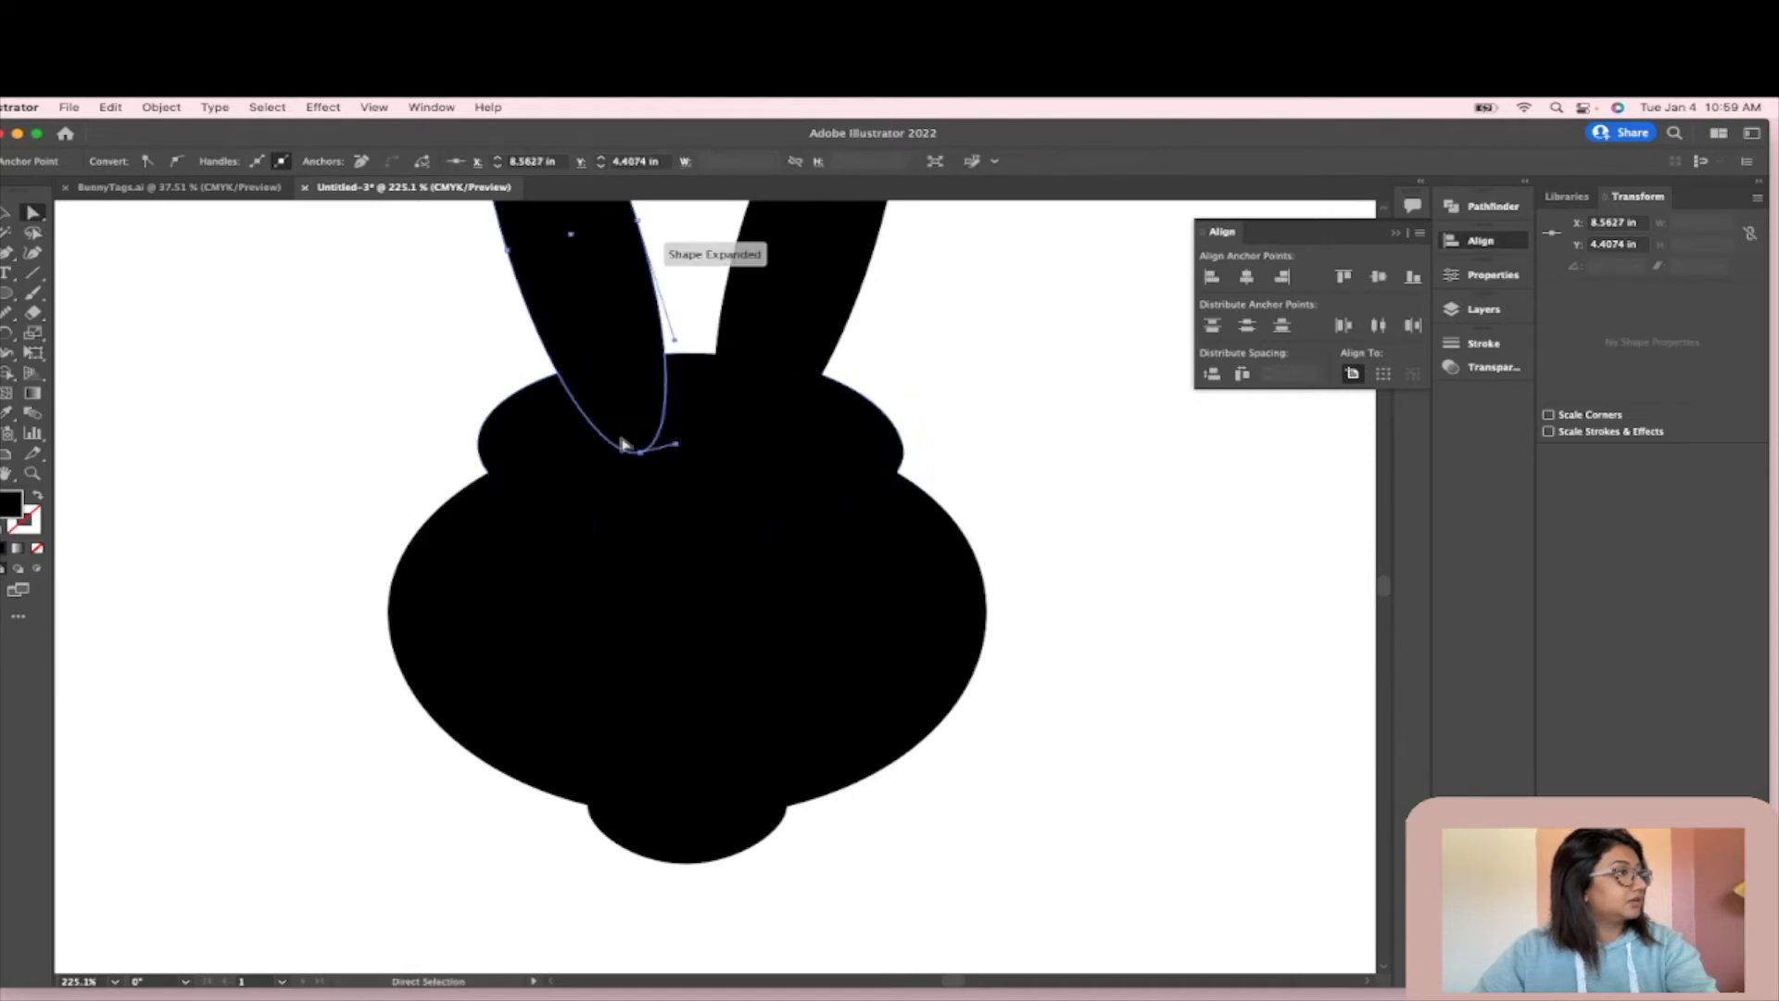
pyautogui.click(479, 445)
pyautogui.moveTo(478, 394); pyautogui.dragTo(501, 394)
# - Move the forehead ellipse slightly down over the large head ellipse
pyautogui.click(639, 482)
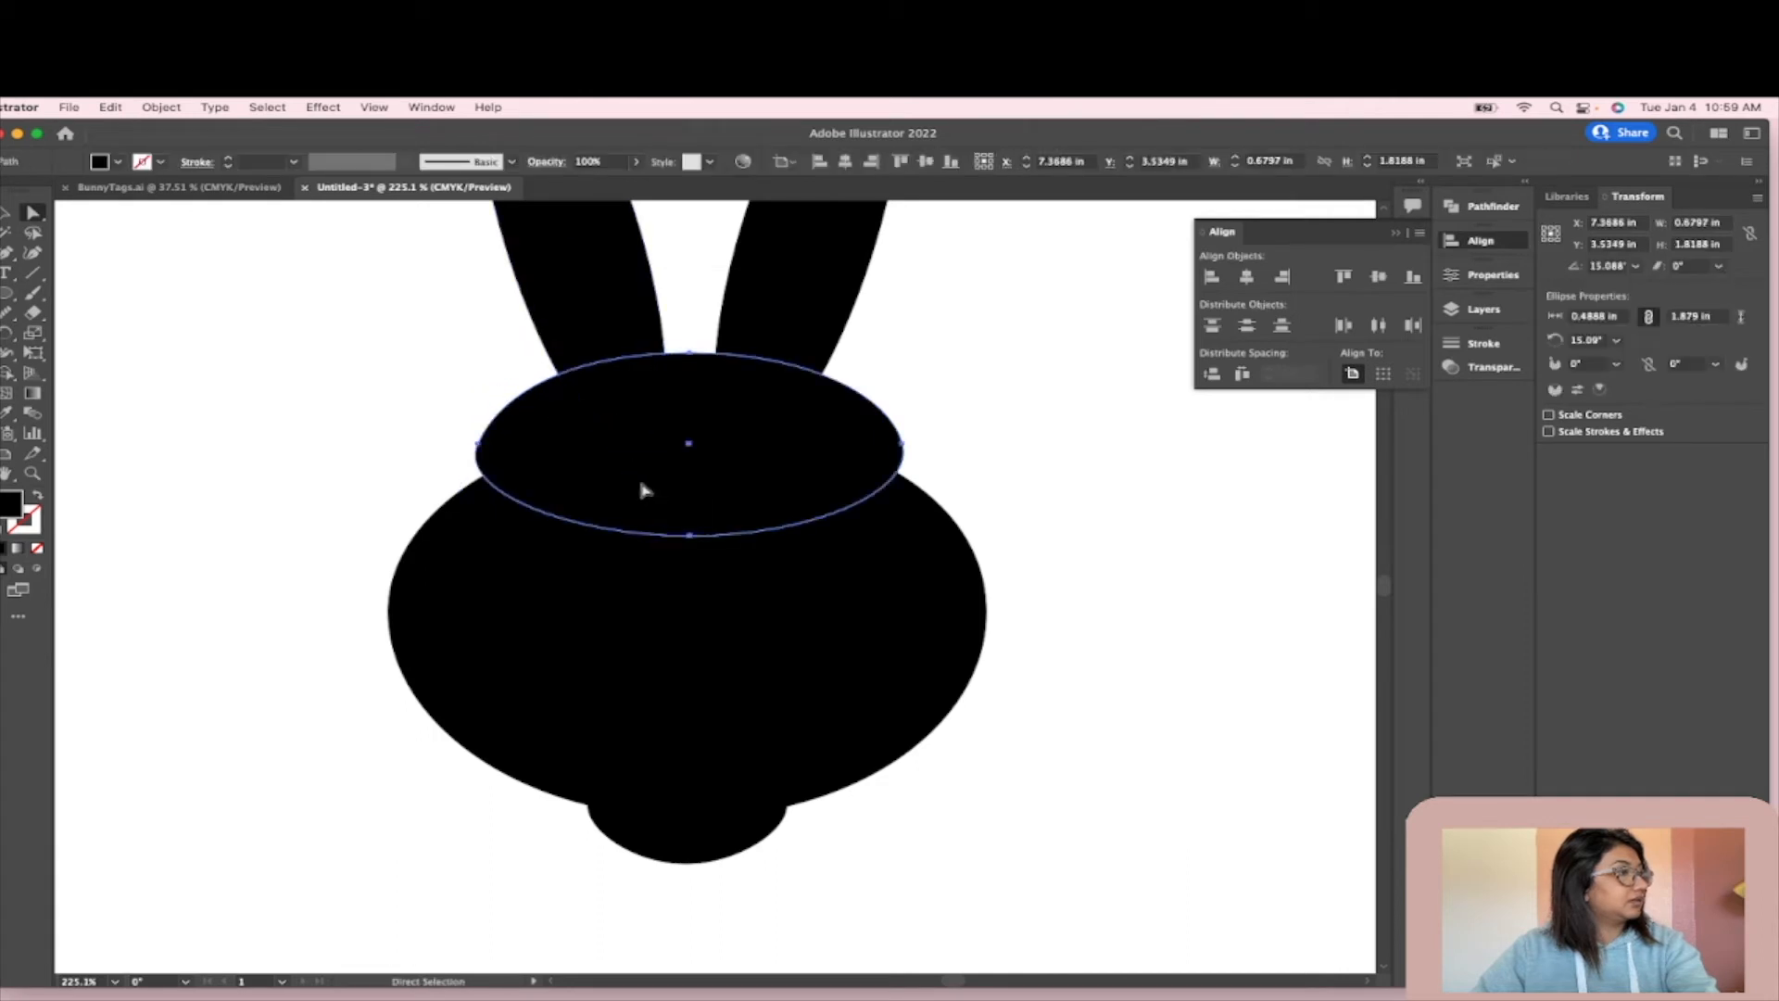
pyautogui.moveTo(701, 476); pyautogui.dragTo(699, 489)
pyautogui.click(1015, 441)
pyautogui.scroll(-3, 1040, 595)
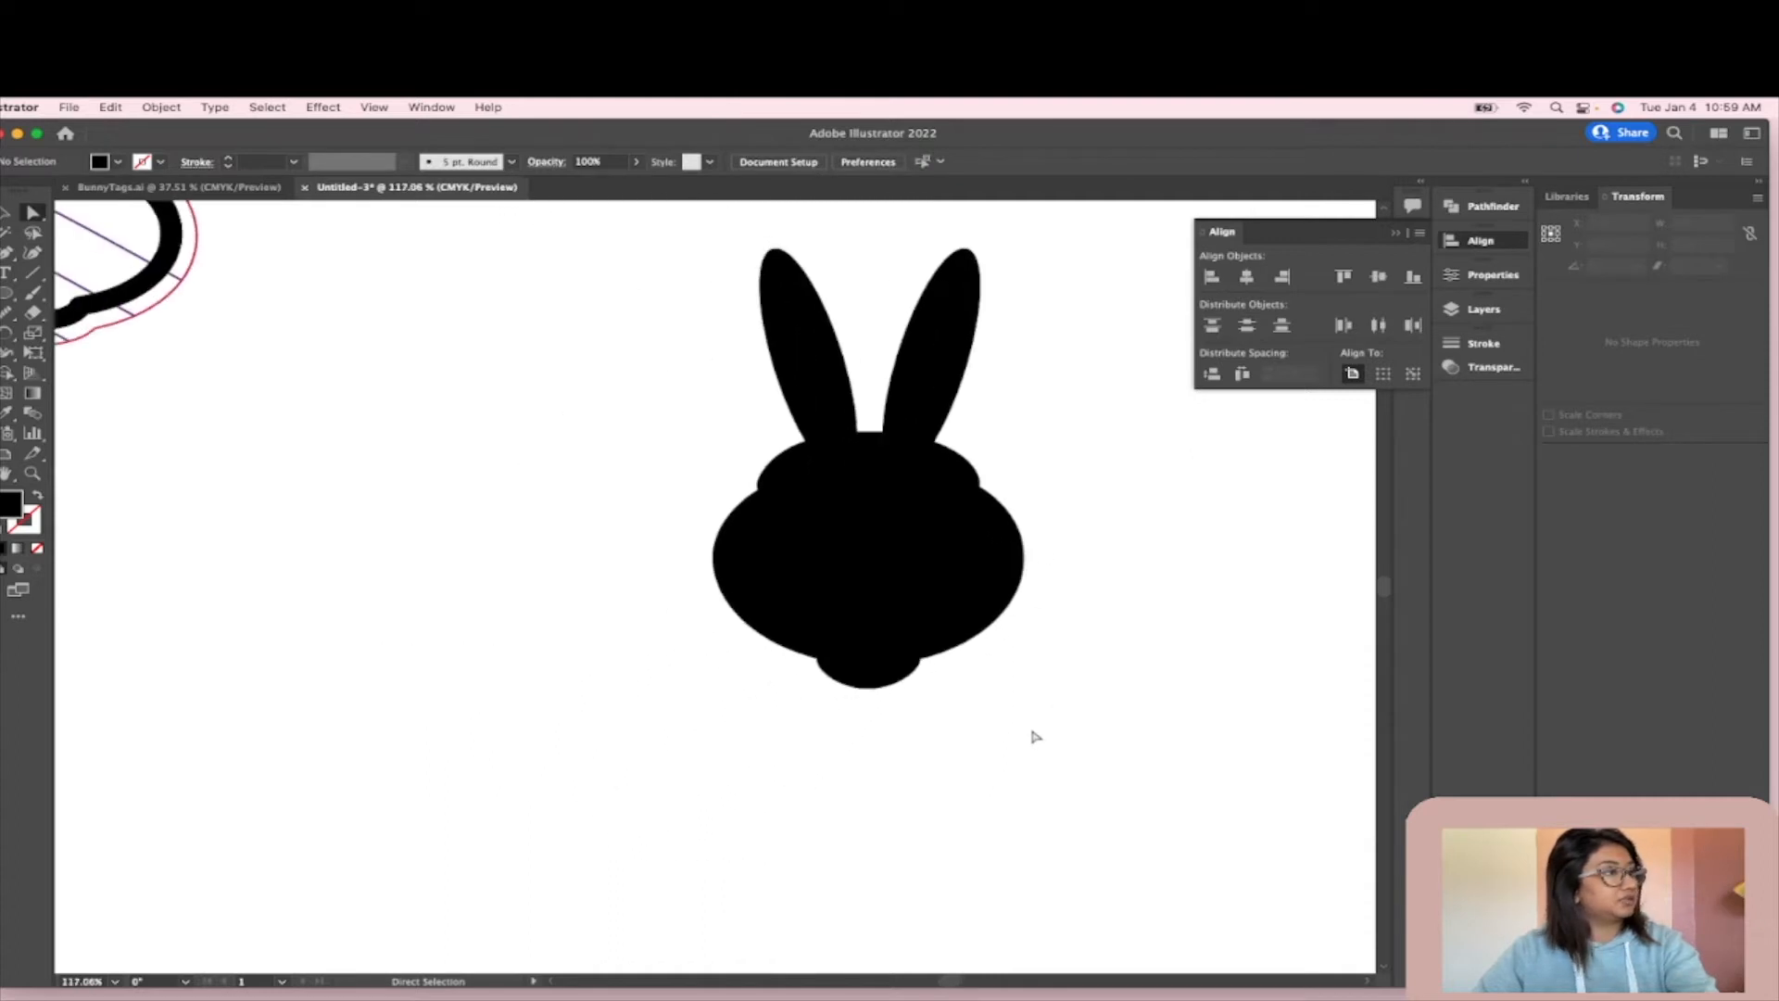
# - Unite all the bunny shapes into one path with Pathfinder and select the merged silhouette
pyautogui.scroll(2, 957, 750)
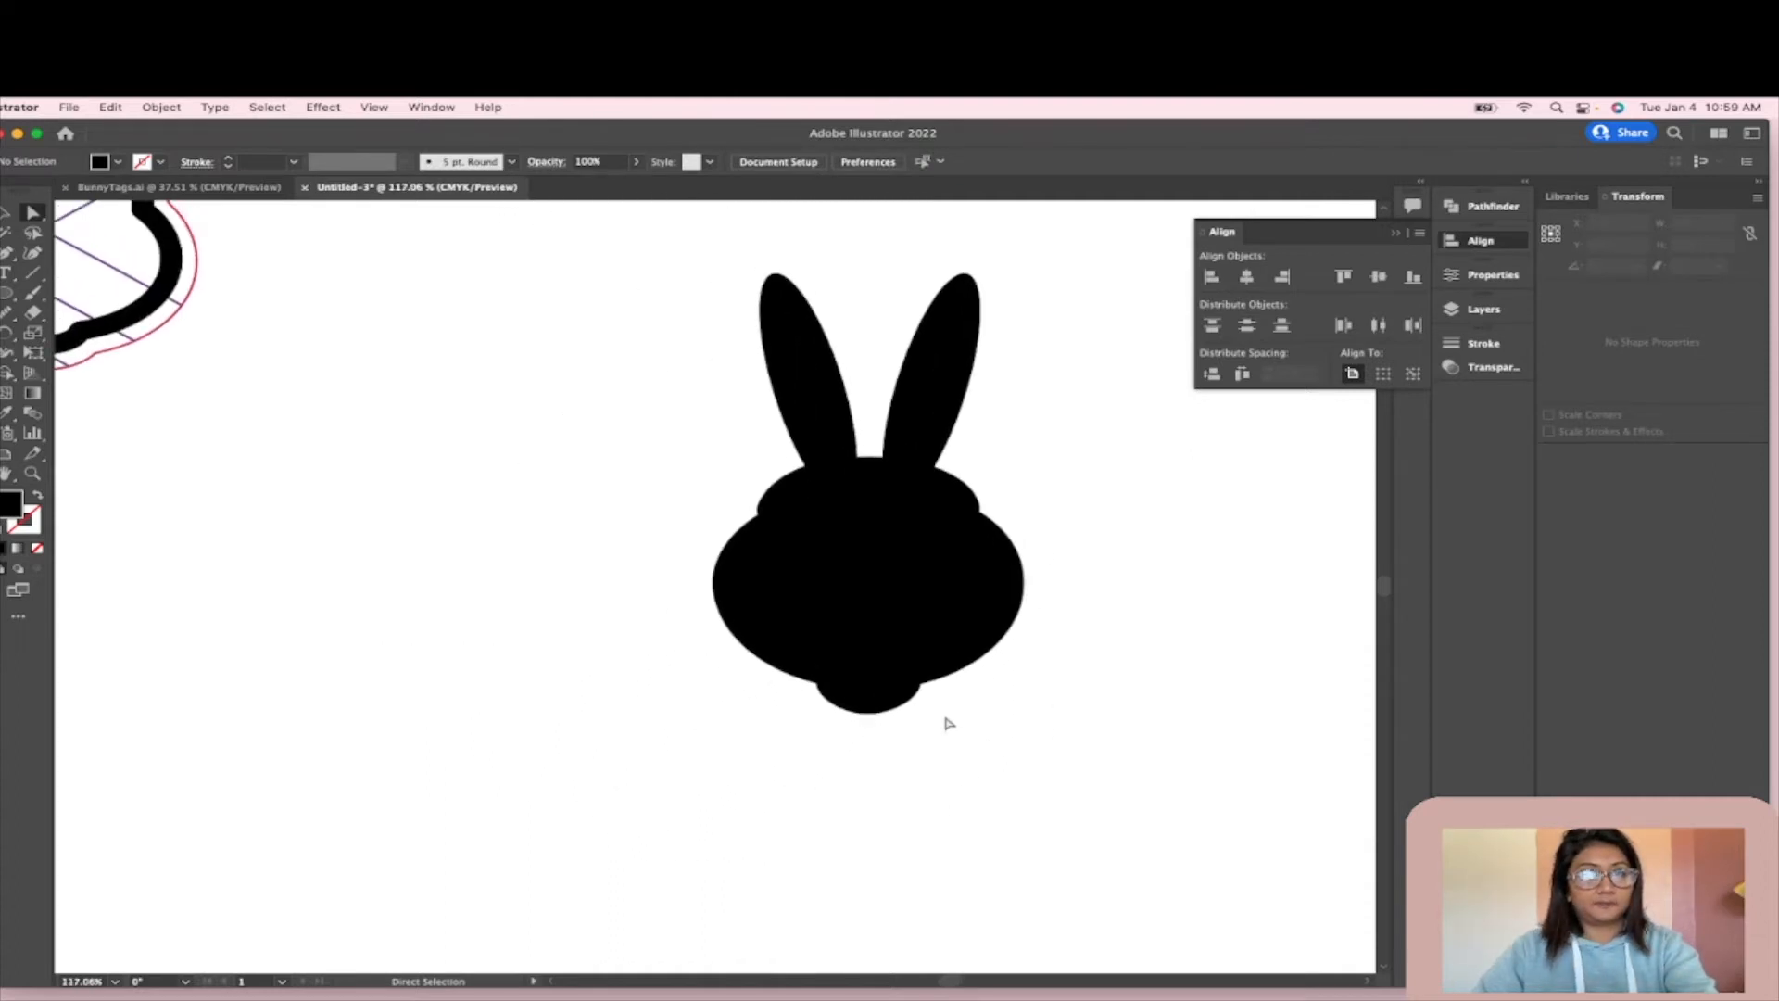
pyautogui.moveTo(960, 749); pyautogui.dragTo(675, 285)
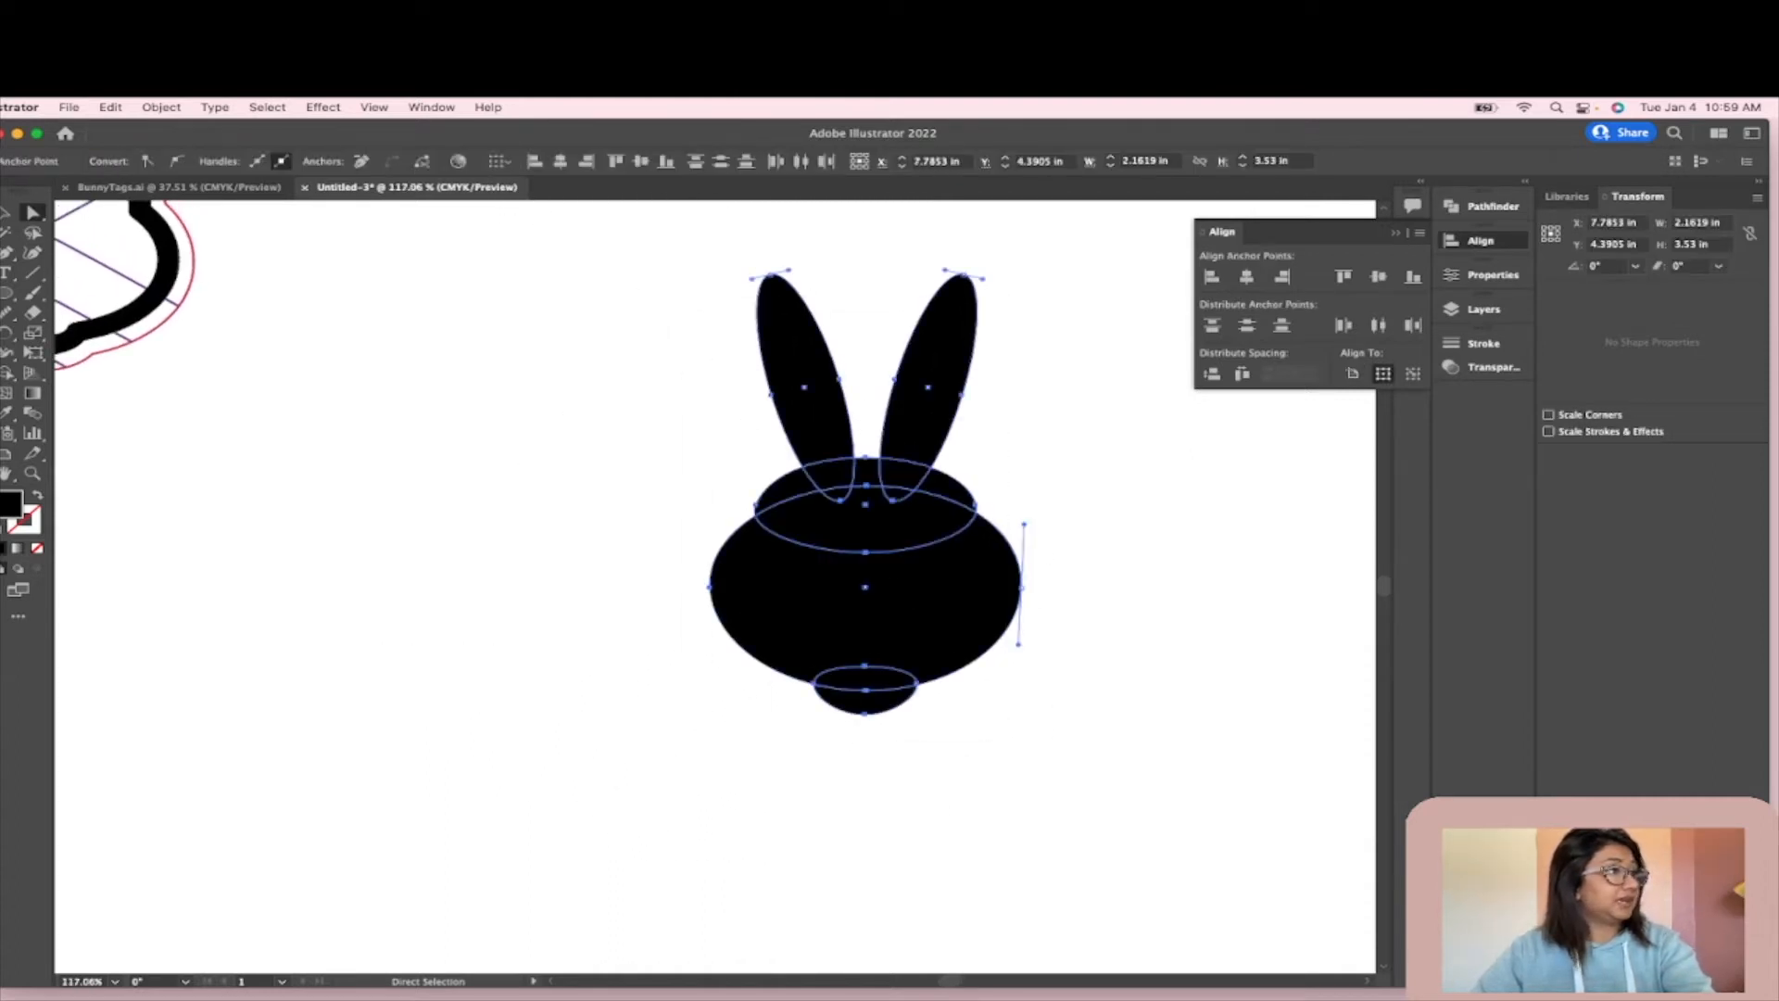
pyautogui.click(7, 212)
pyautogui.moveTo(508, 290); pyautogui.dragTo(1143, 906)
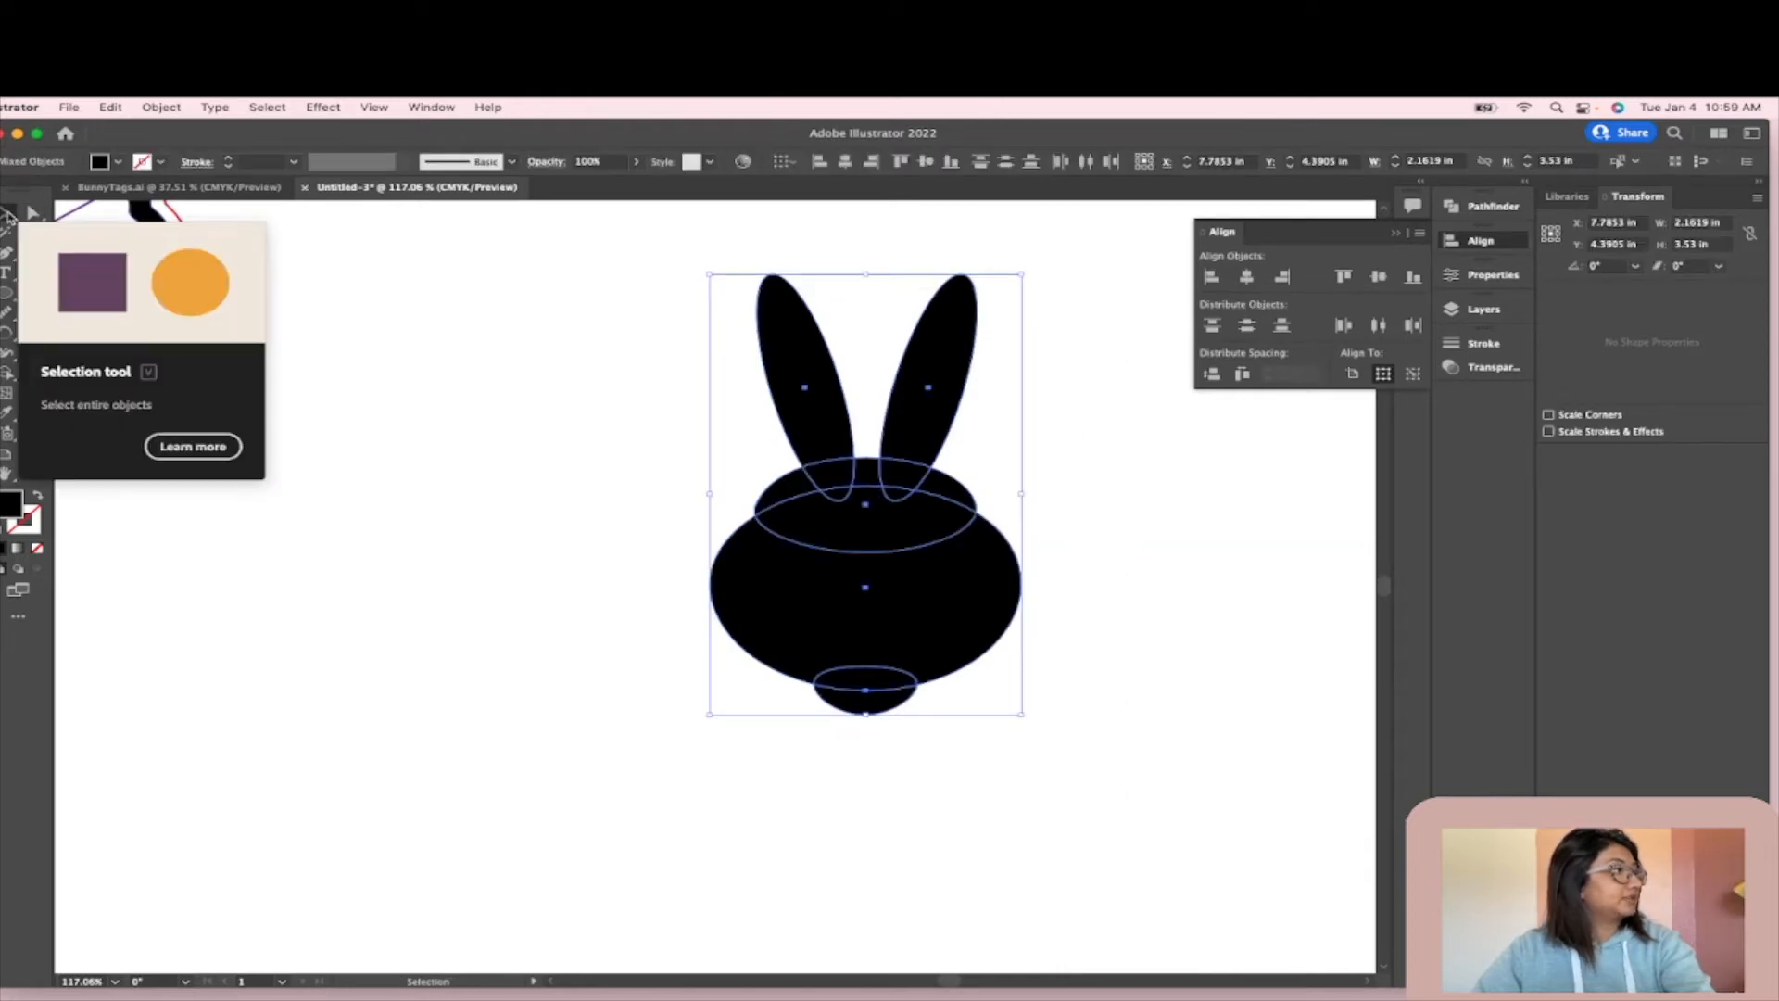
pyautogui.moveTo(604, 259); pyautogui.dragTo(1109, 818)
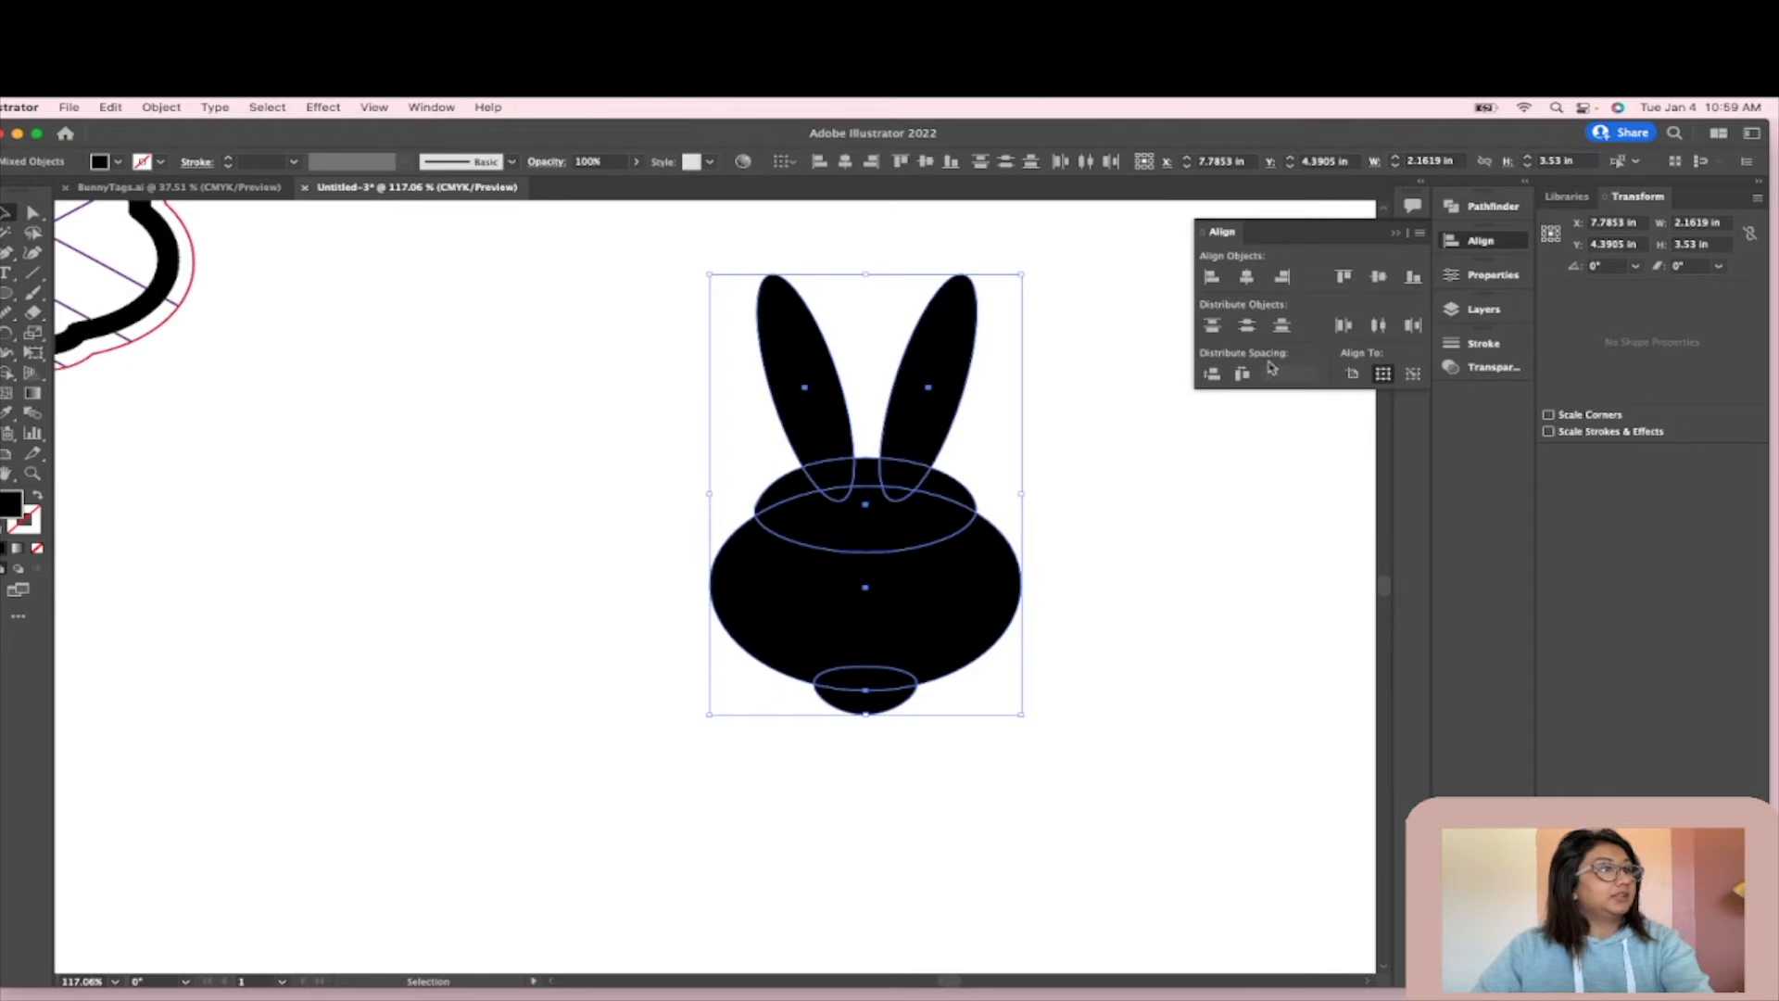
pyautogui.click(1494, 277)
pyautogui.click(1211, 665)
pyautogui.click(1073, 773)
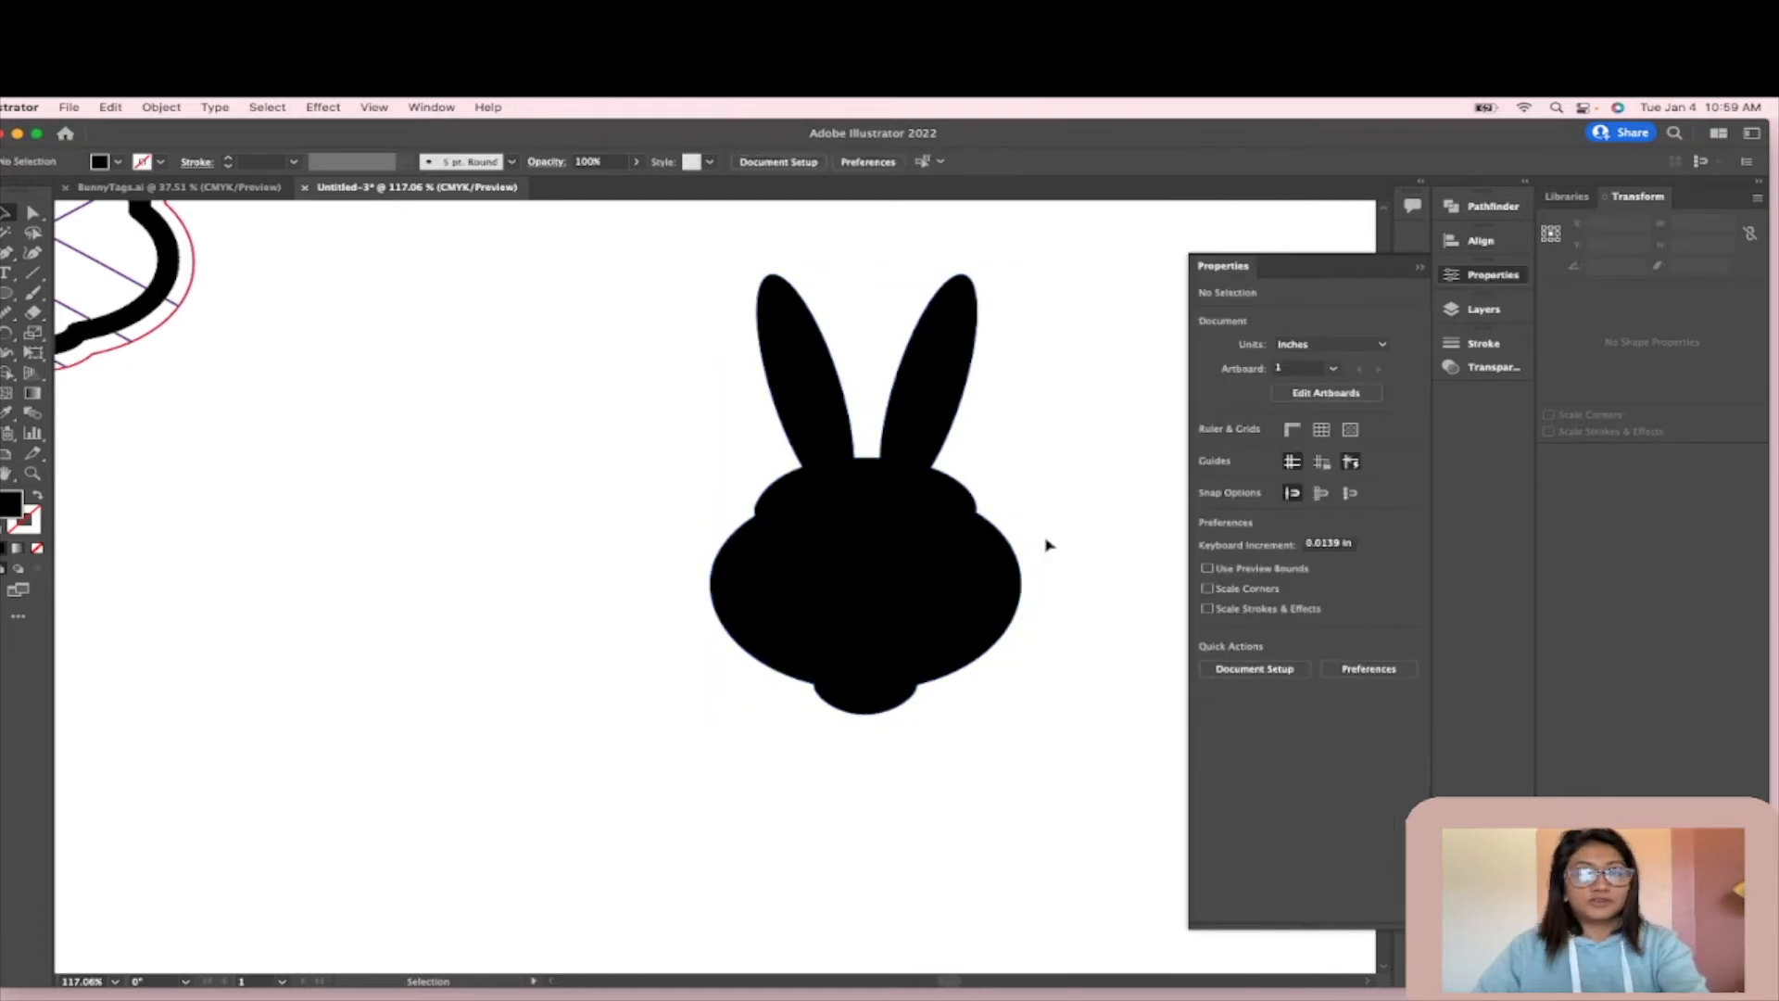
pyautogui.scroll(-5, 990, 572)
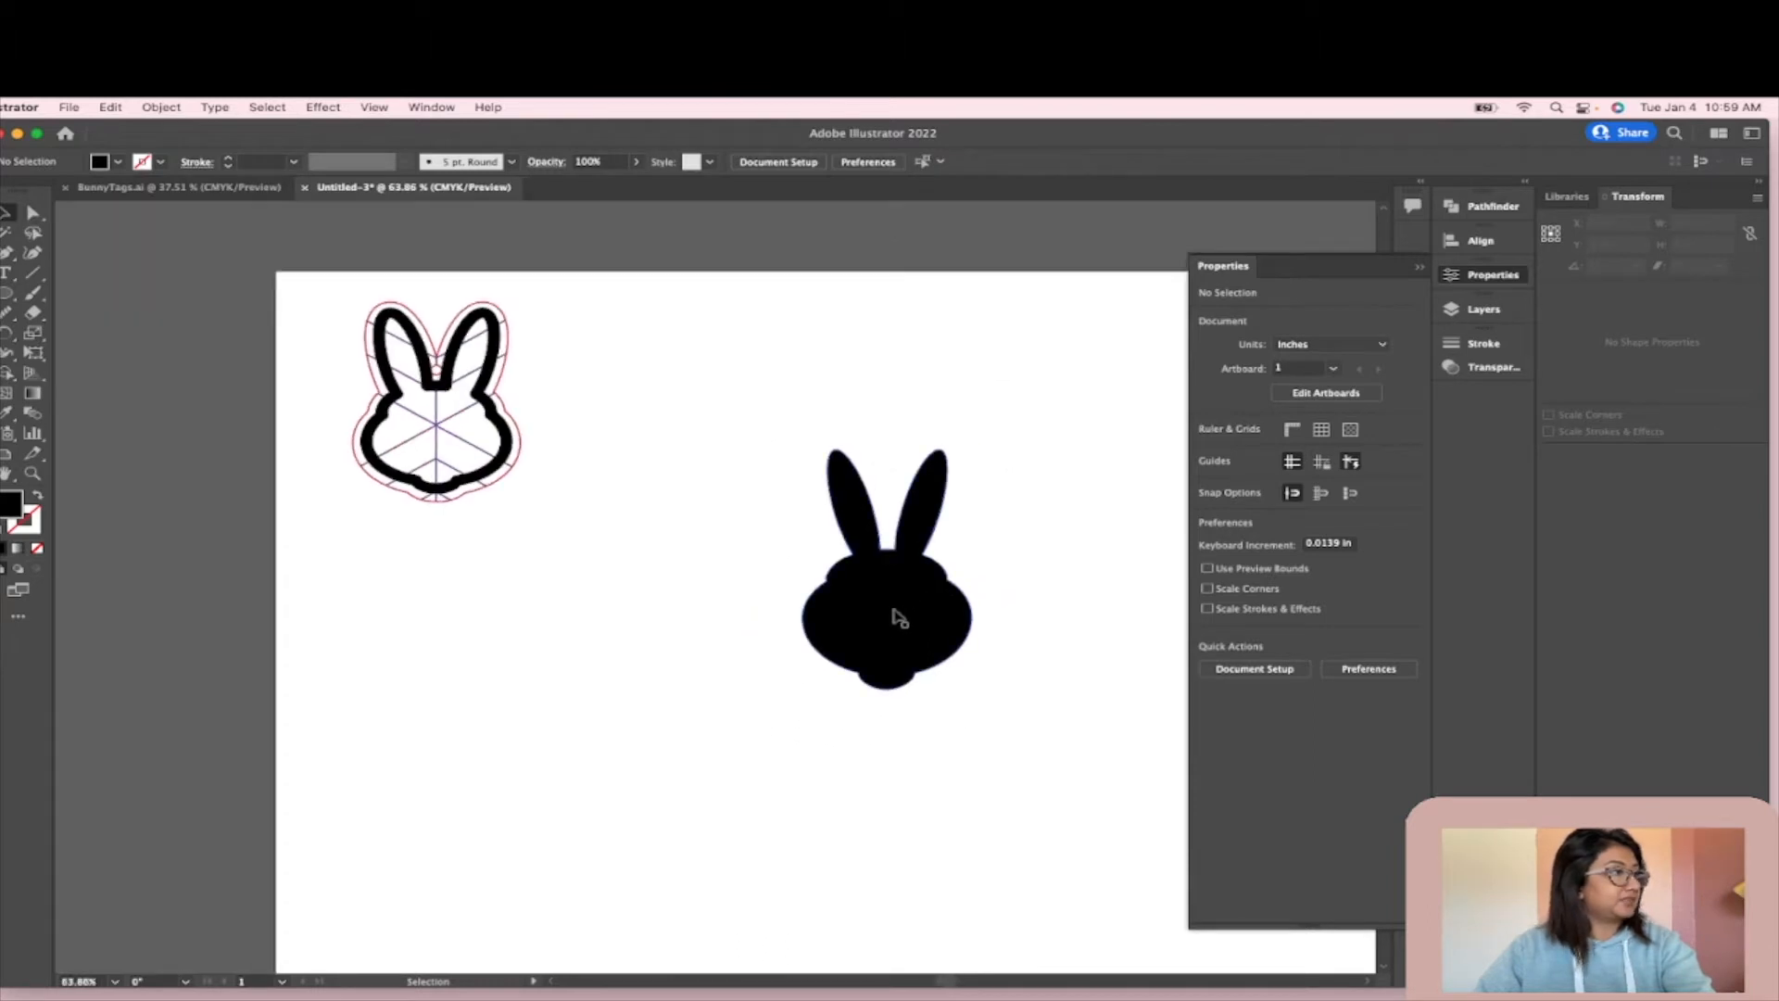
pyautogui.click(898, 618)
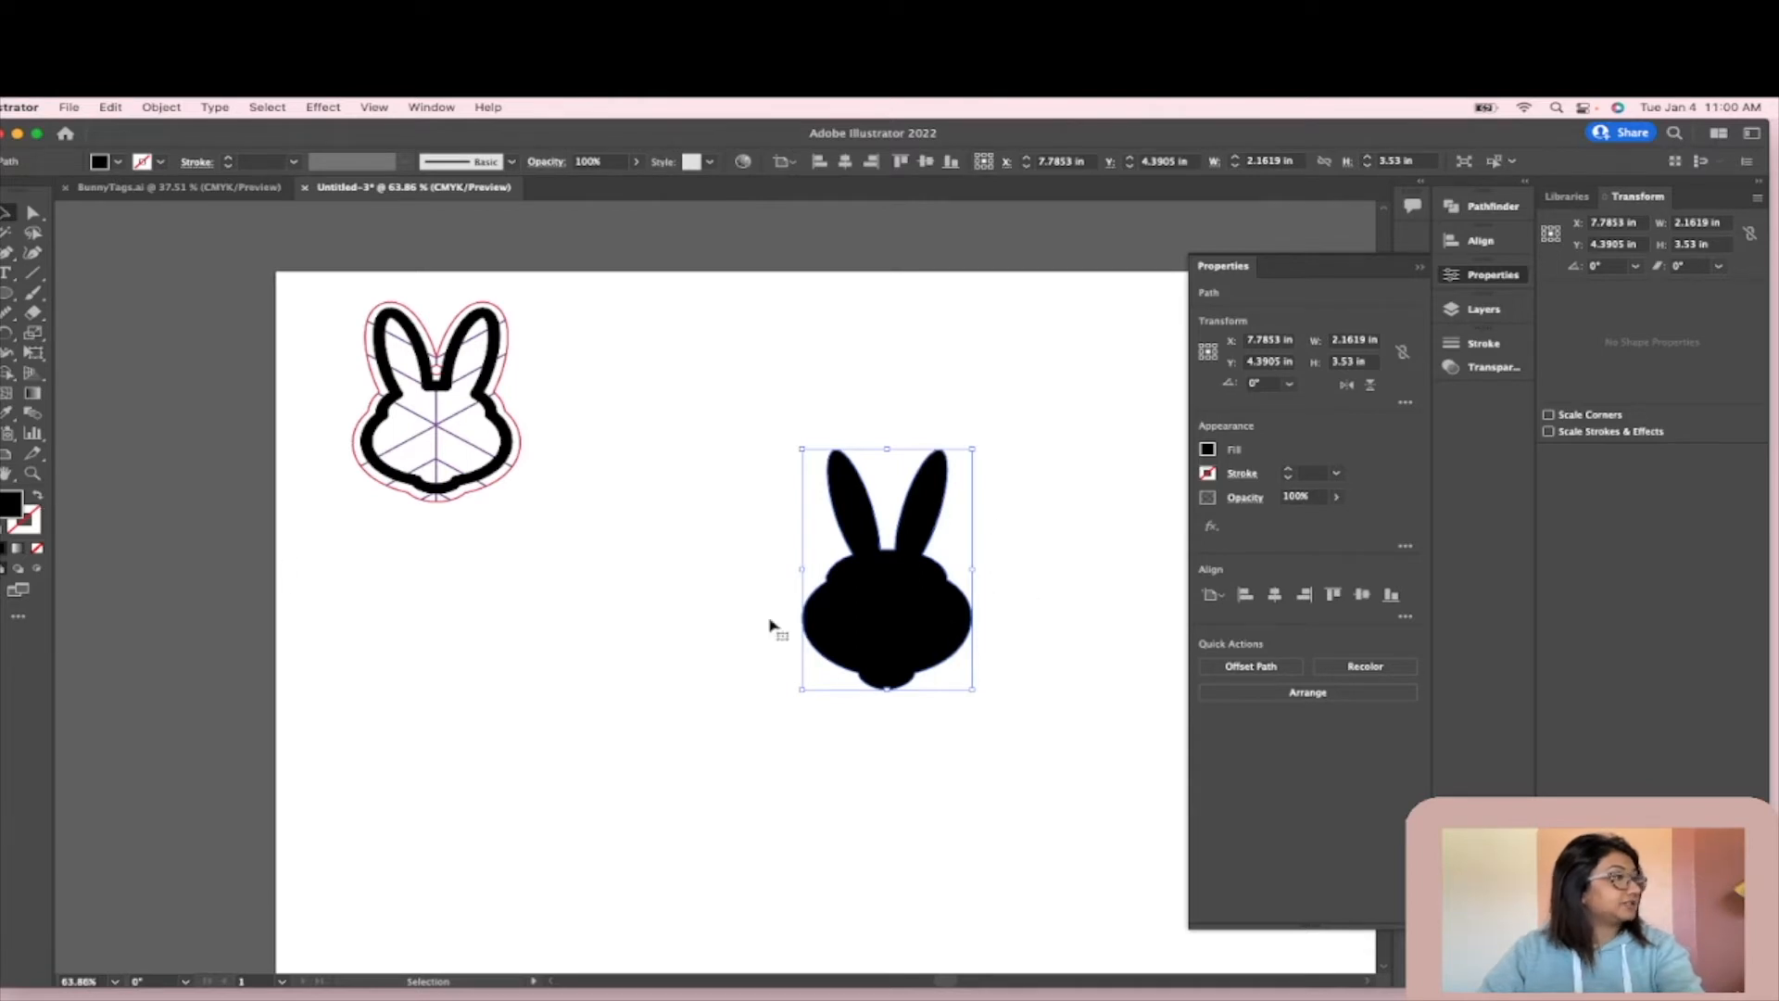
# - Swap the merged silhouette's fill and stroke so only a black outline remains, and set its stroke weight to 12 pt
pyautogui.click(36, 498)
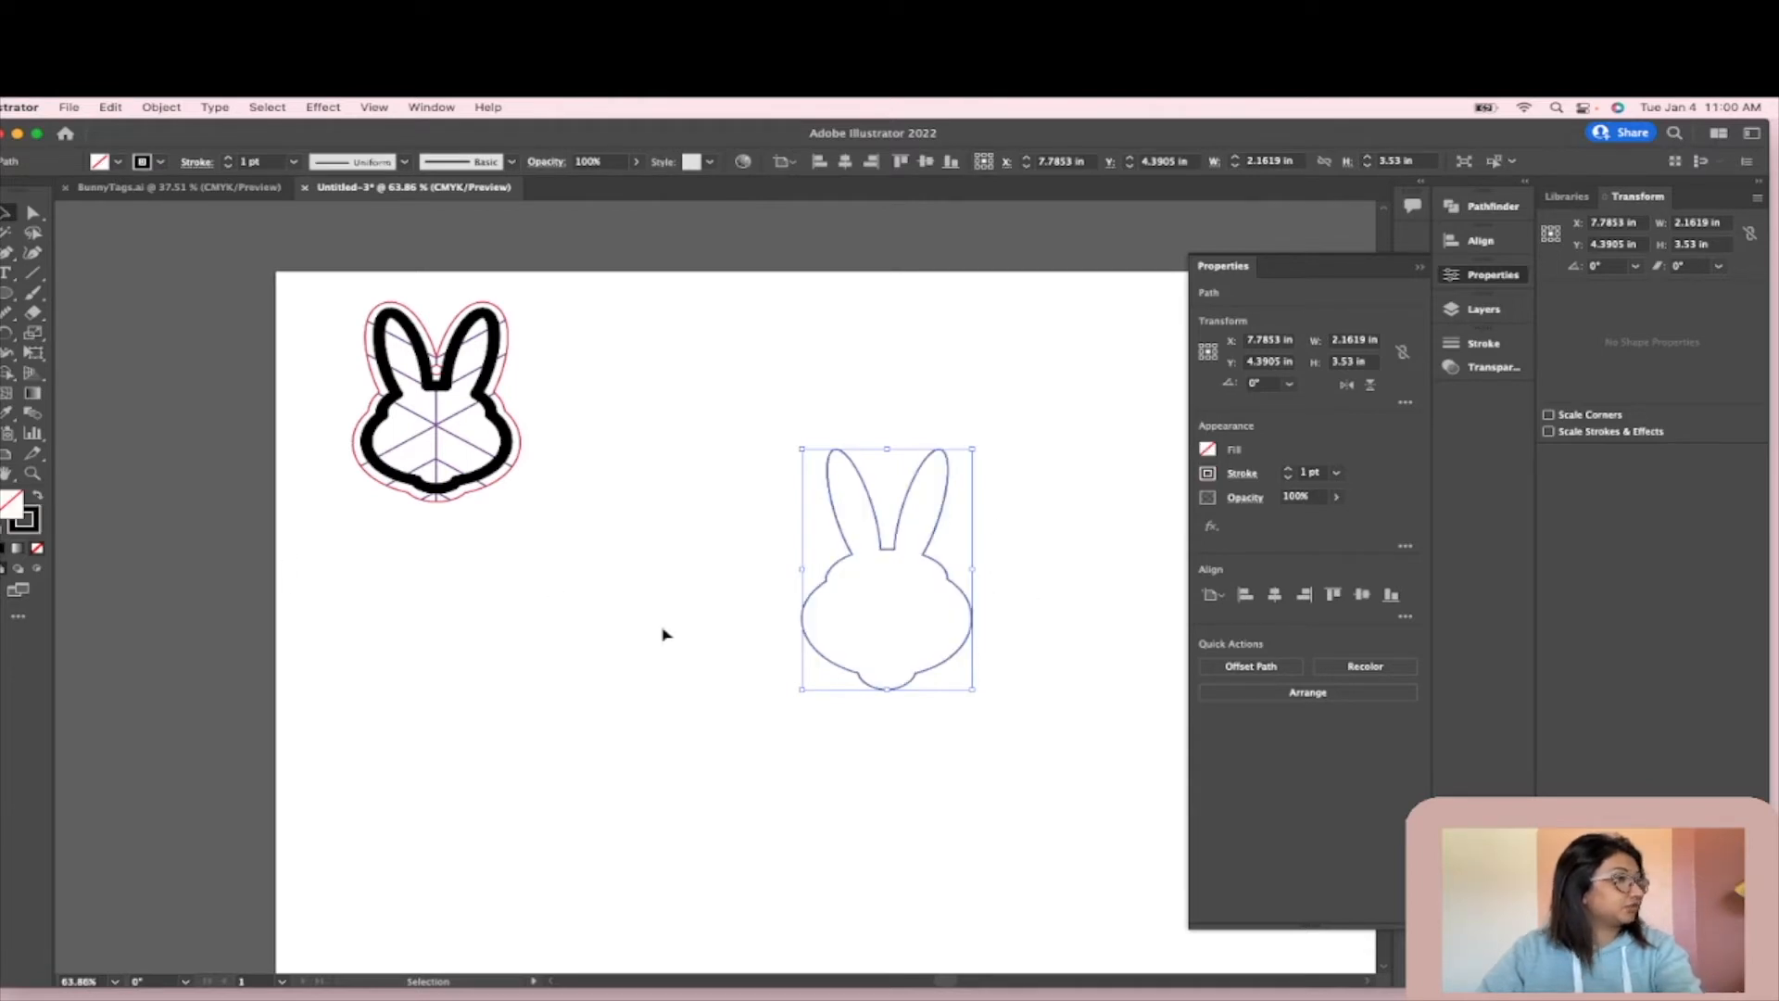
pyautogui.click(758, 752)
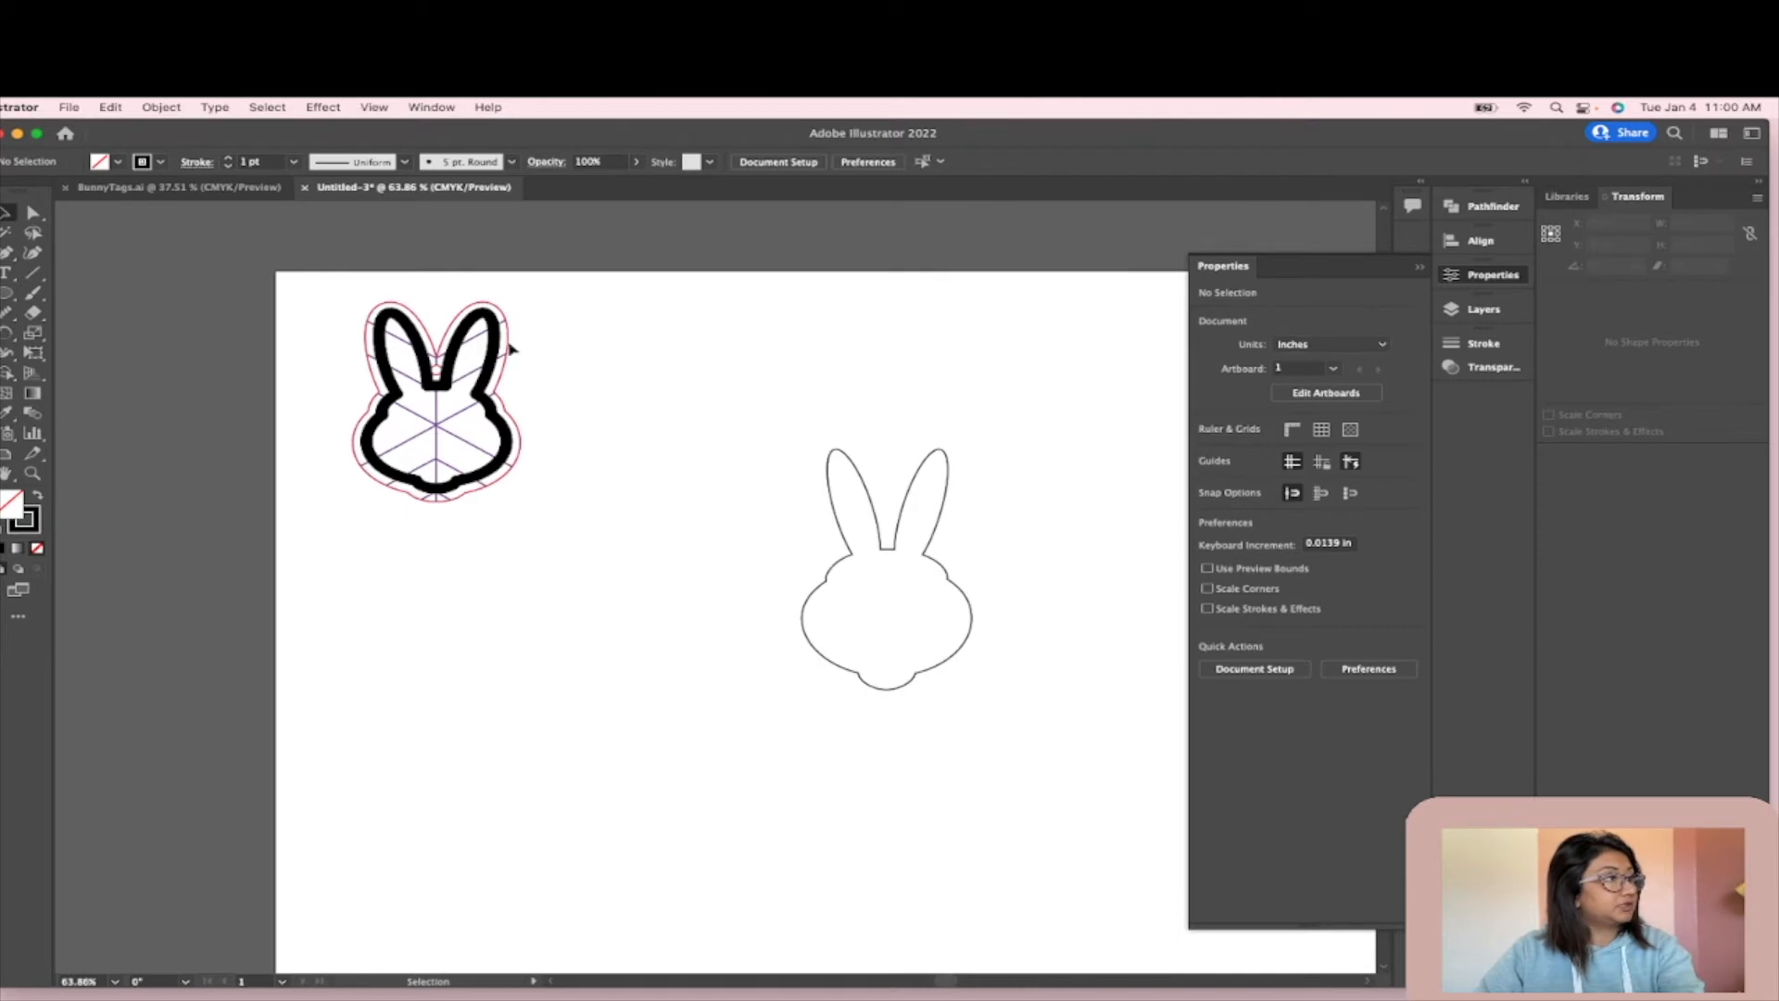
pyautogui.scroll(2, 766, 465)
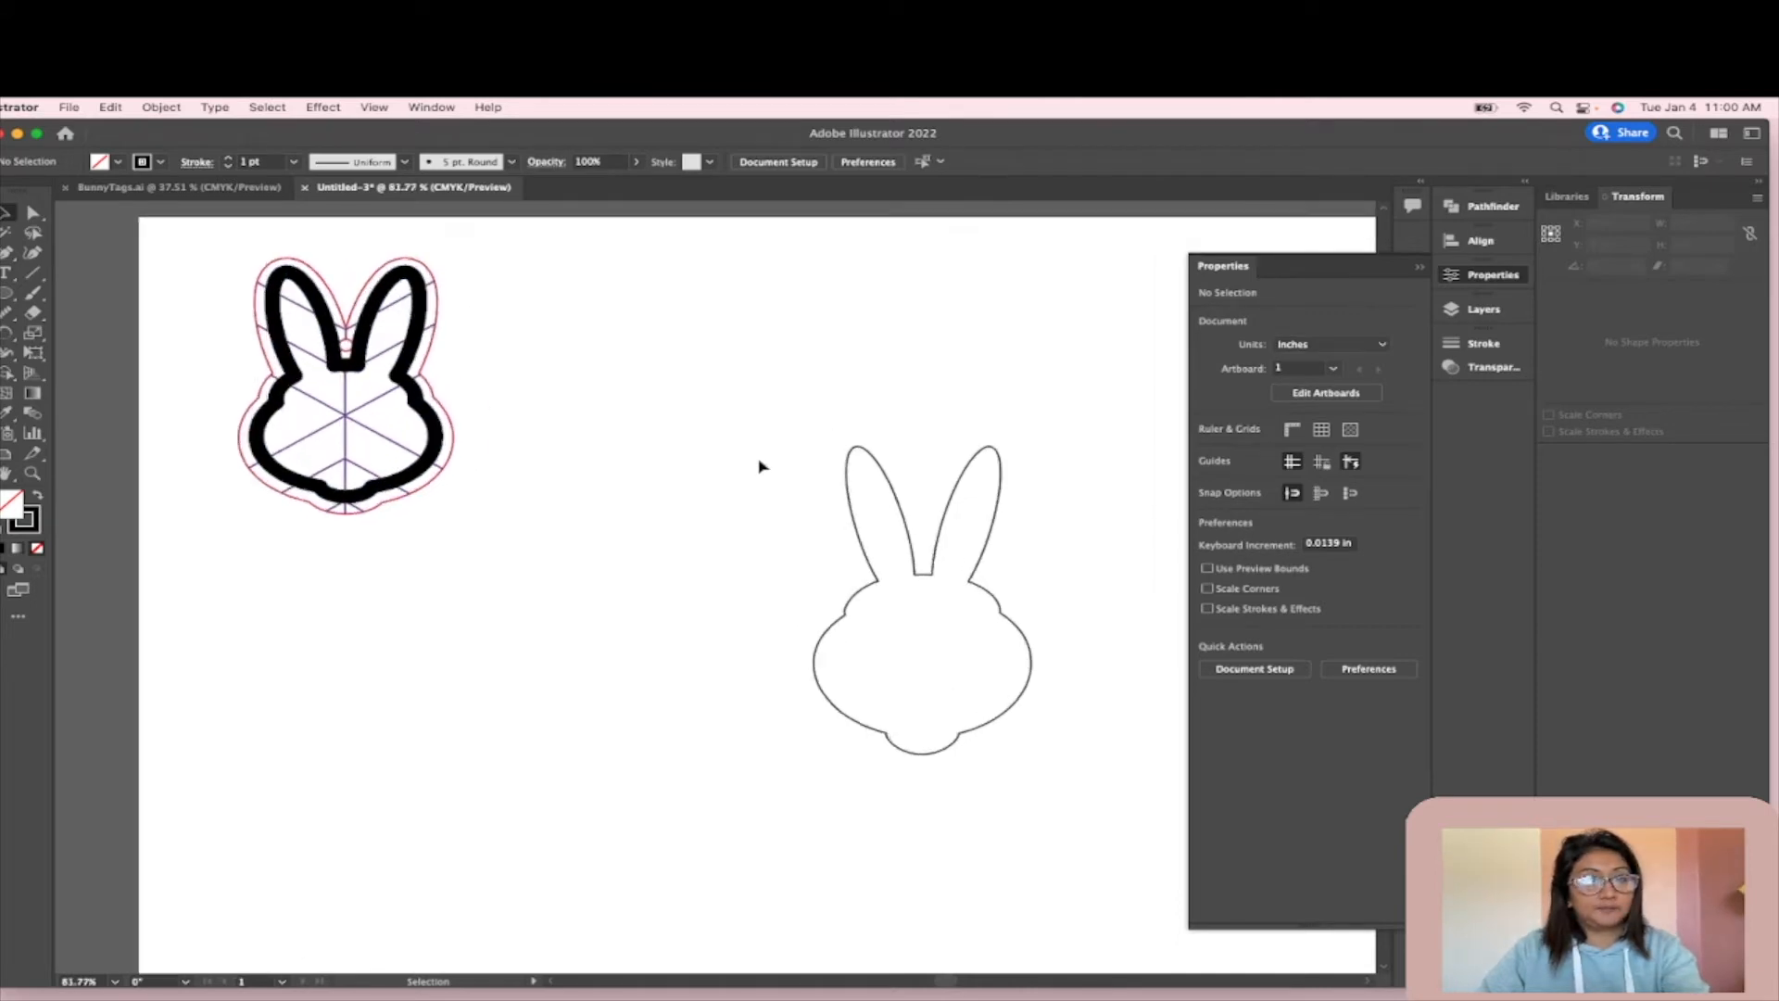
pyautogui.click(913, 527)
pyautogui.click(228, 158)
pyautogui.click(228, 158)
pyautogui.click(228, 158)
pyautogui.click(228, 158)
pyautogui.click(228, 158)
pyautogui.click(228, 158)
pyautogui.click(228, 158)
pyautogui.click(228, 158)
pyautogui.click(228, 159)
pyautogui.click(228, 159)
pyautogui.click(227, 158)
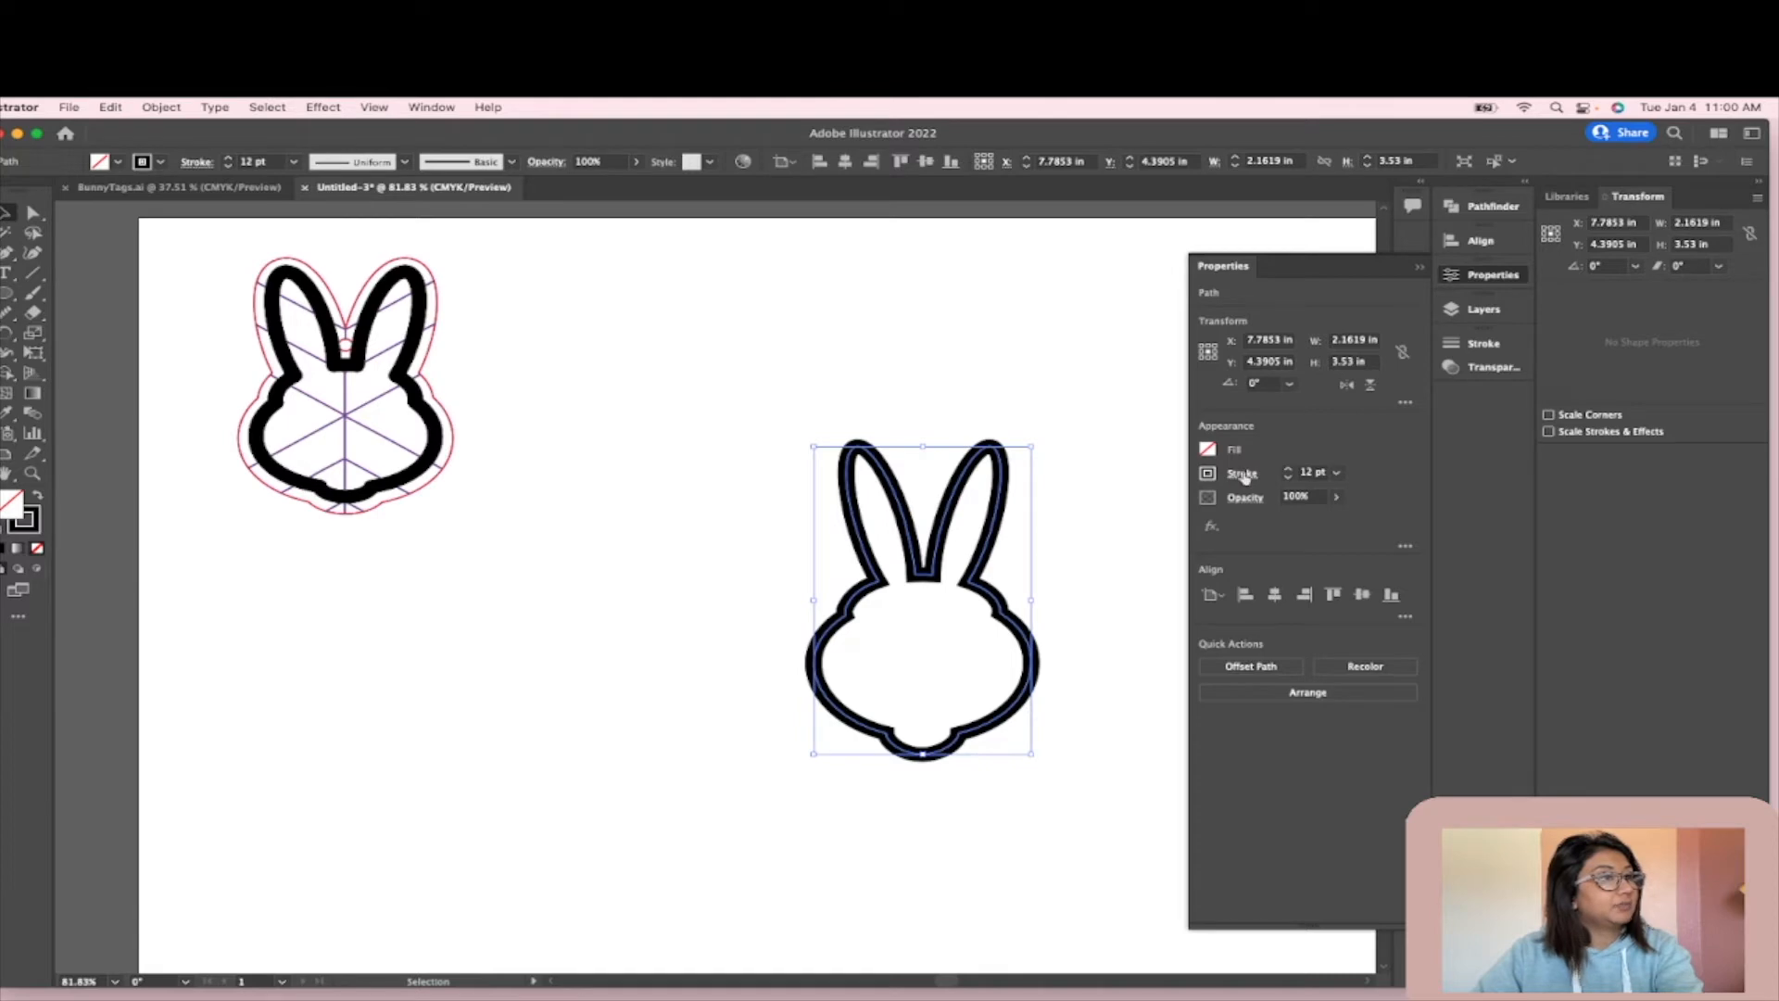
# - Give the bunny outline's stroke rounded corner joins
pyautogui.click(1480, 343)
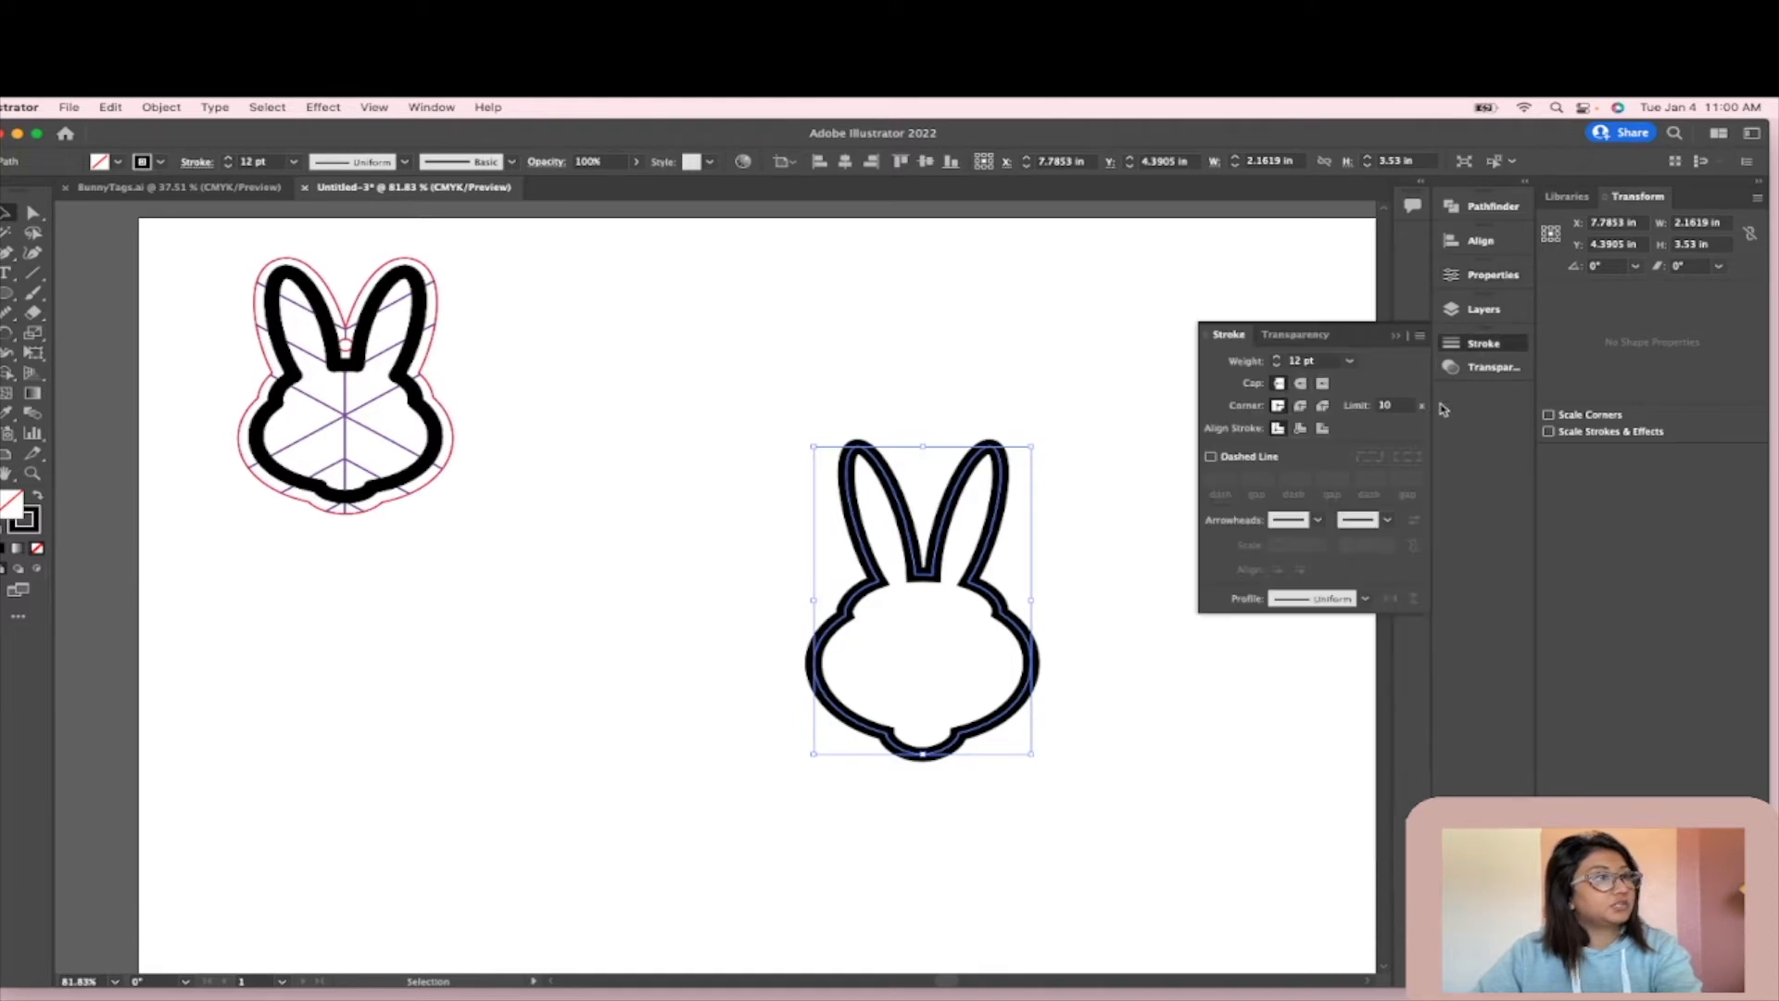
pyautogui.click(1302, 407)
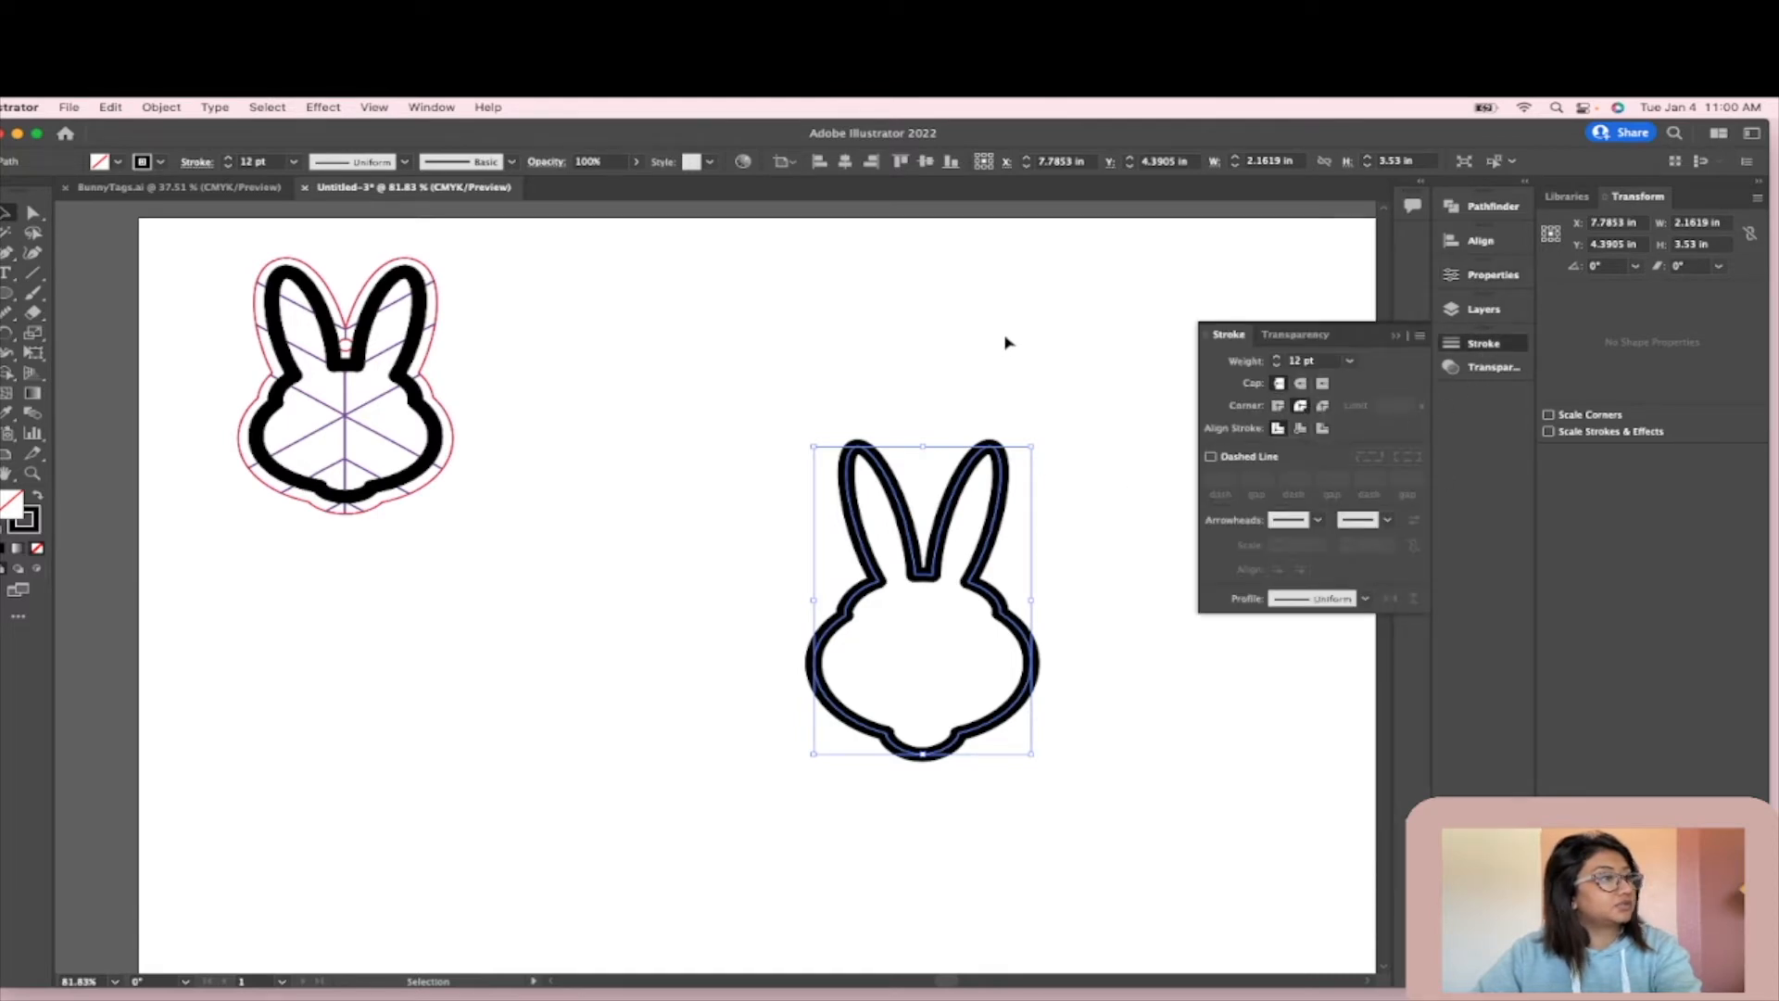
pyautogui.click(1028, 812)
pyautogui.click(1000, 585)
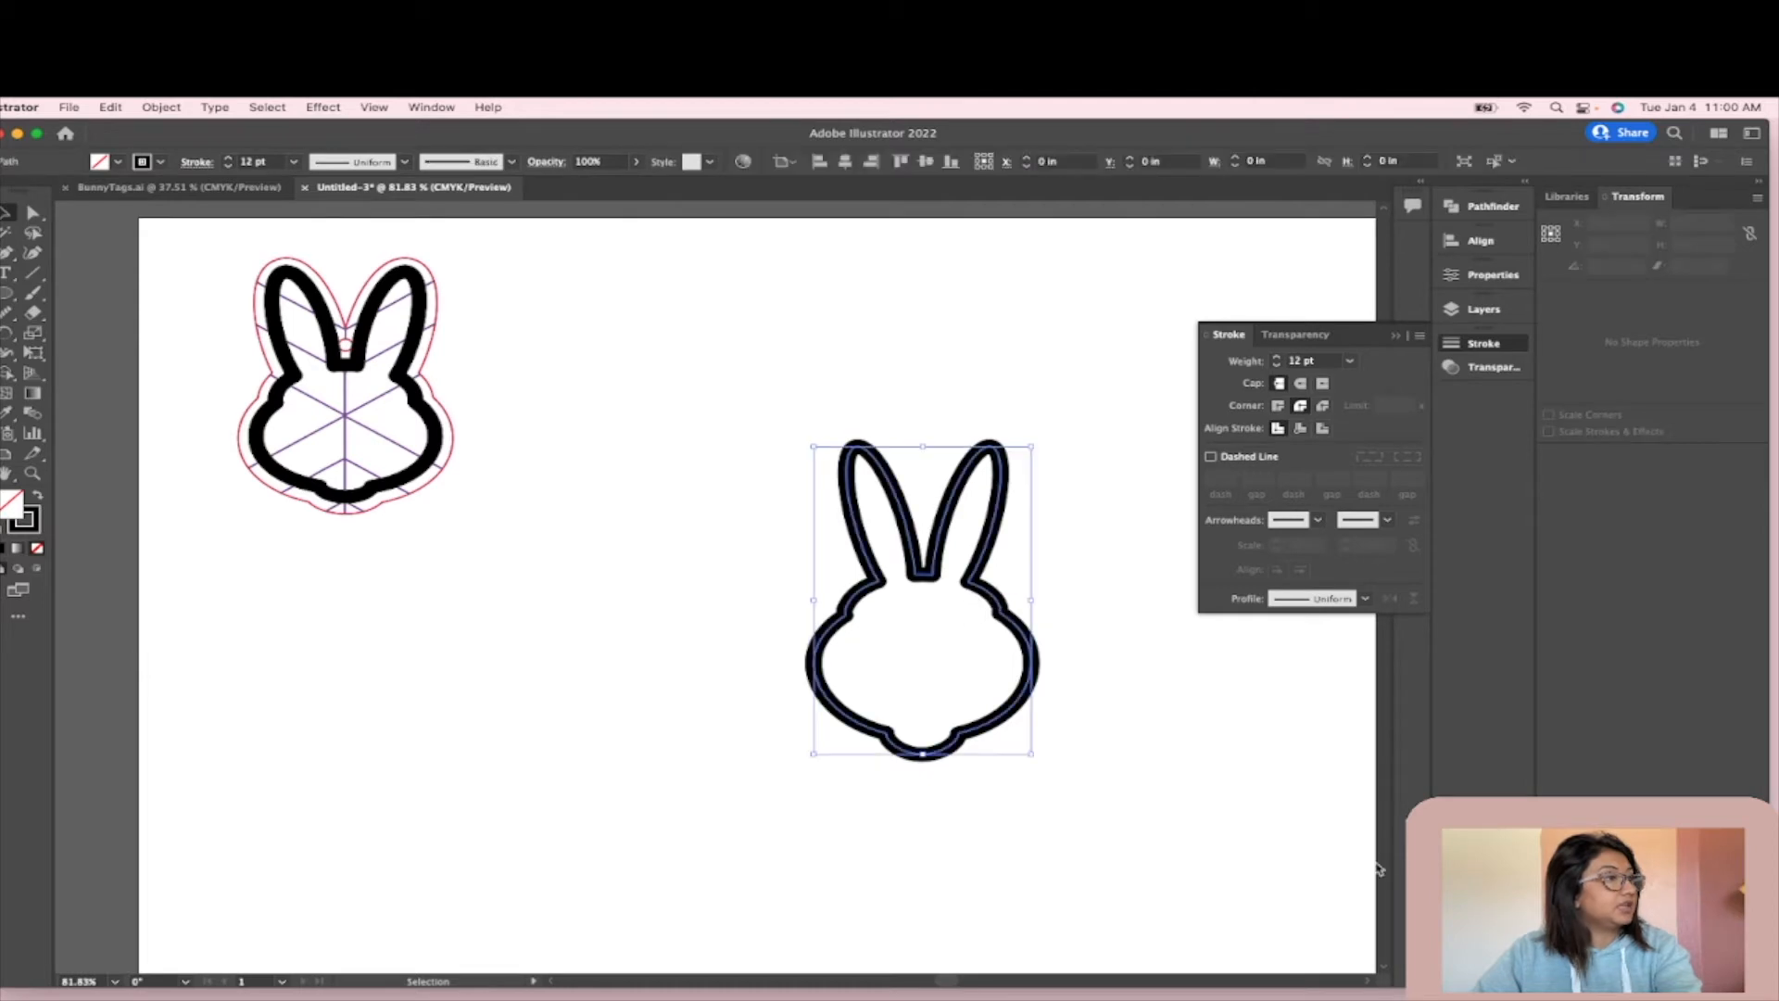
pyautogui.click(111, 108)
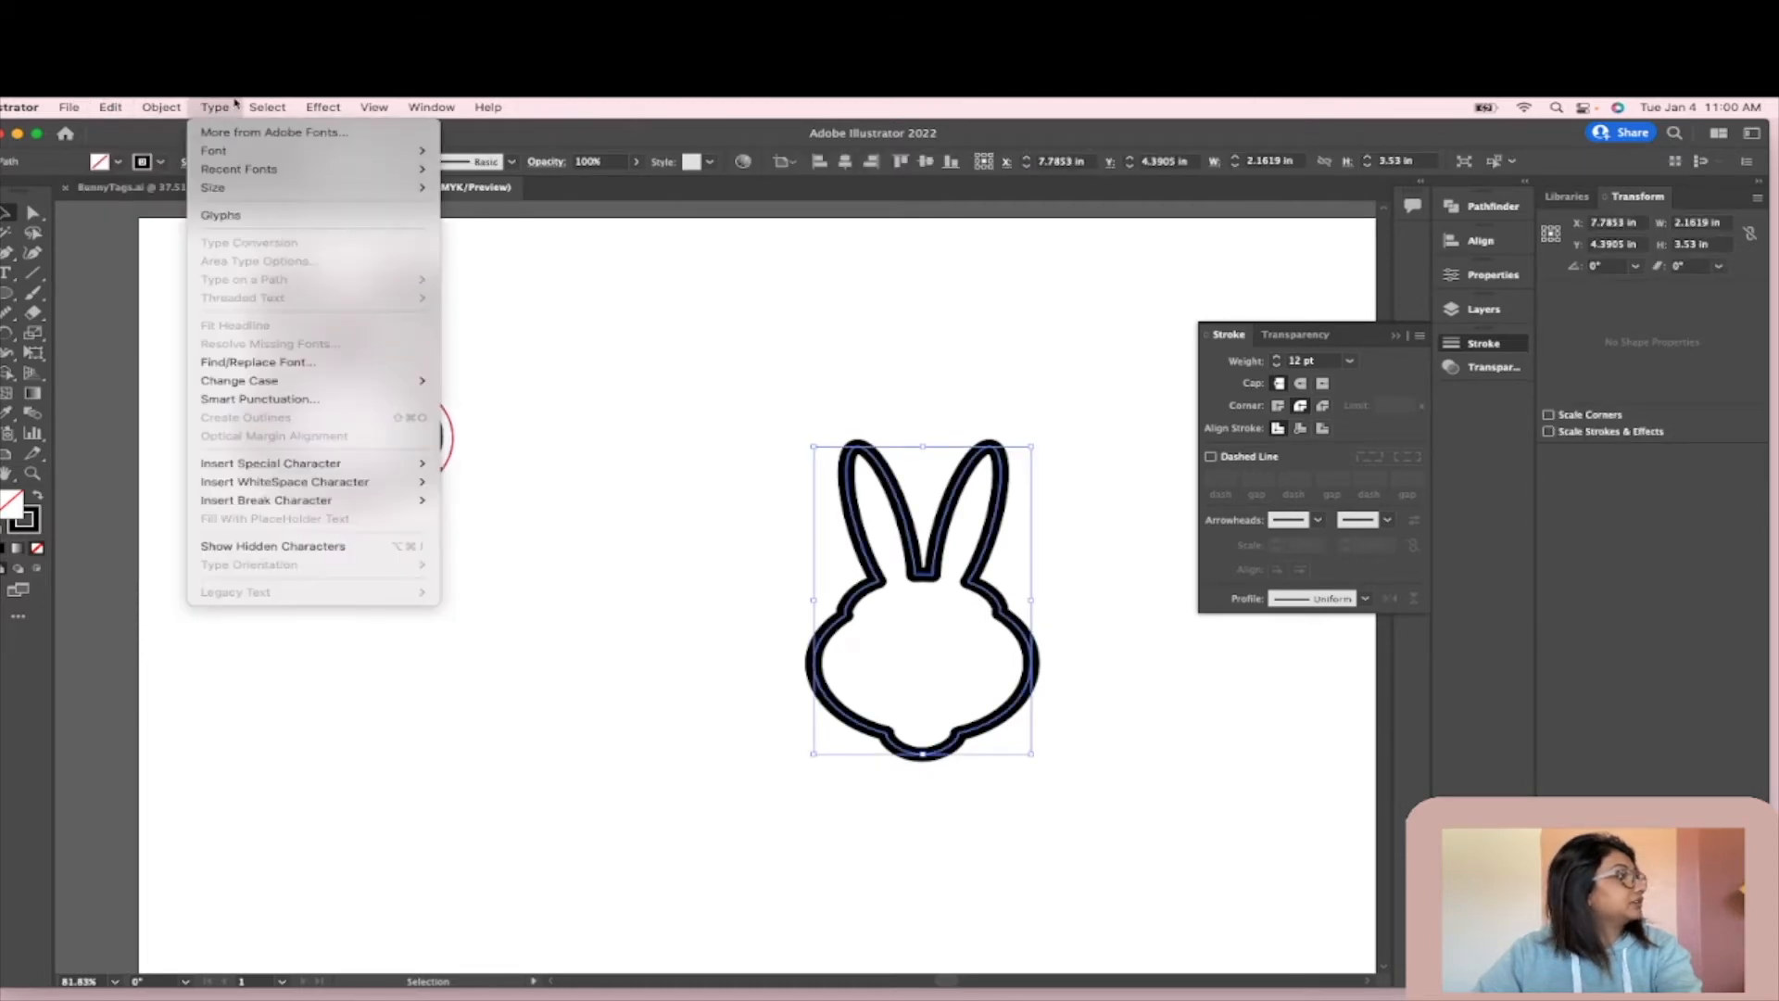
pyautogui.moveTo(169, 110)
pyautogui.moveTo(278, 527)
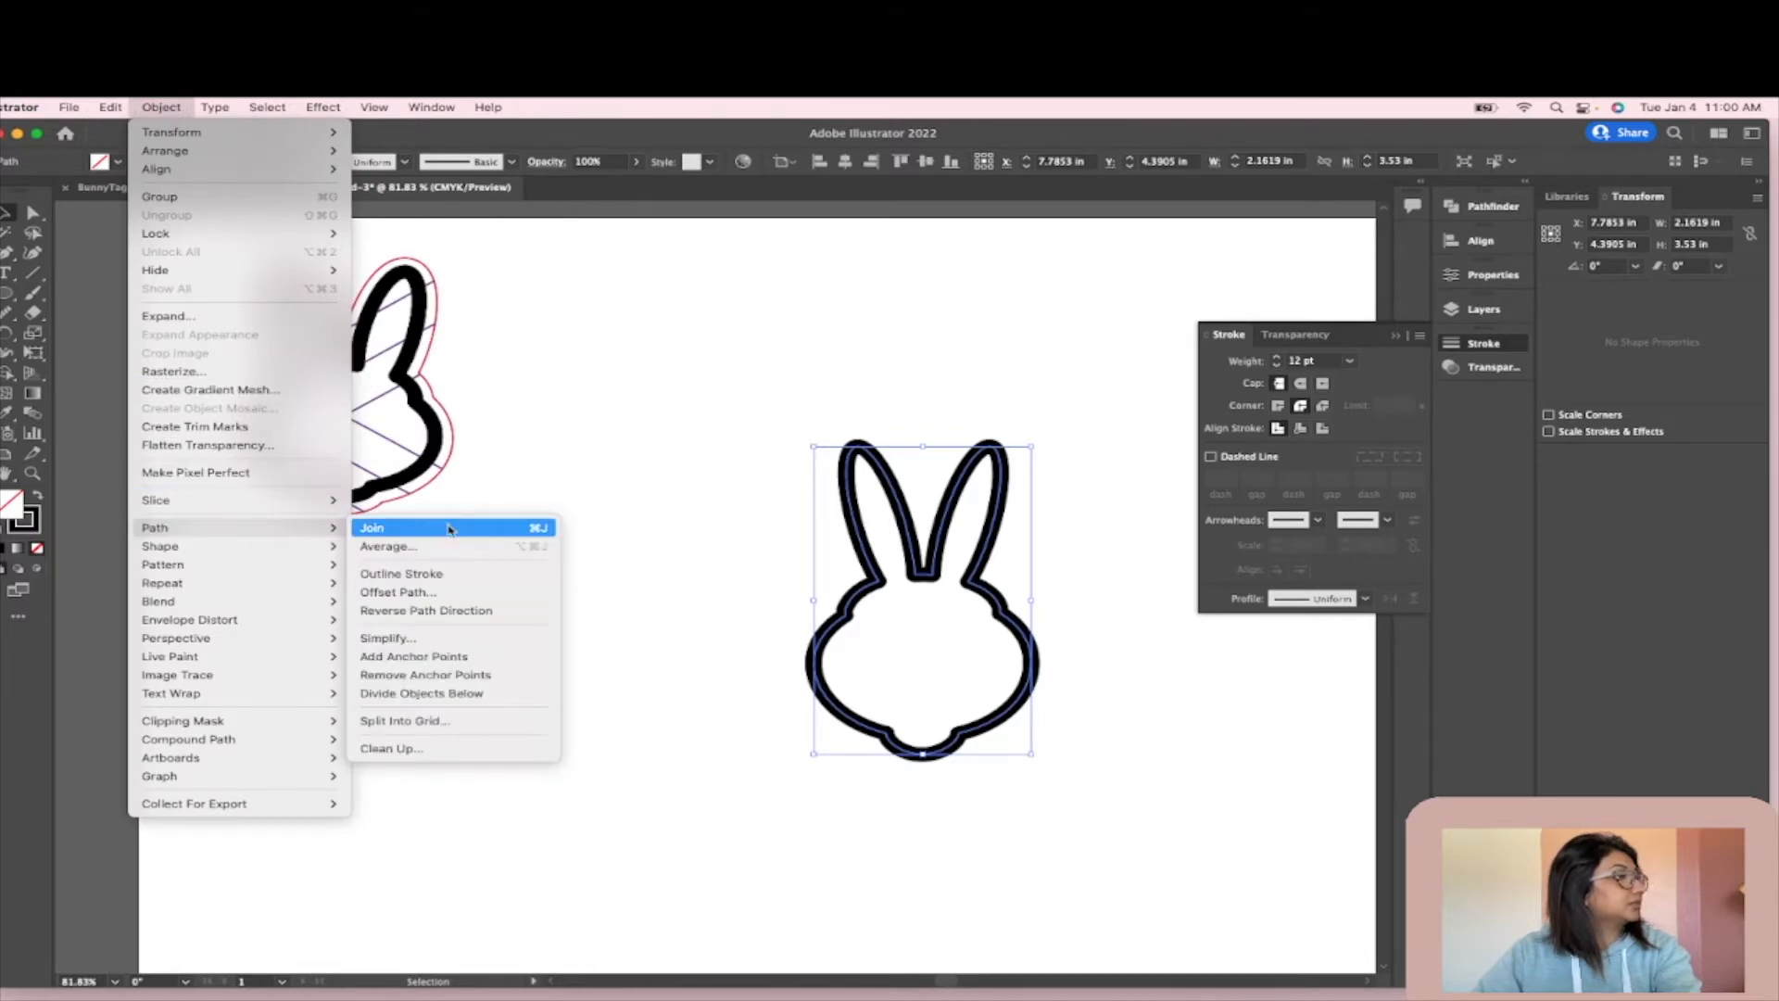
pyautogui.click(446, 593)
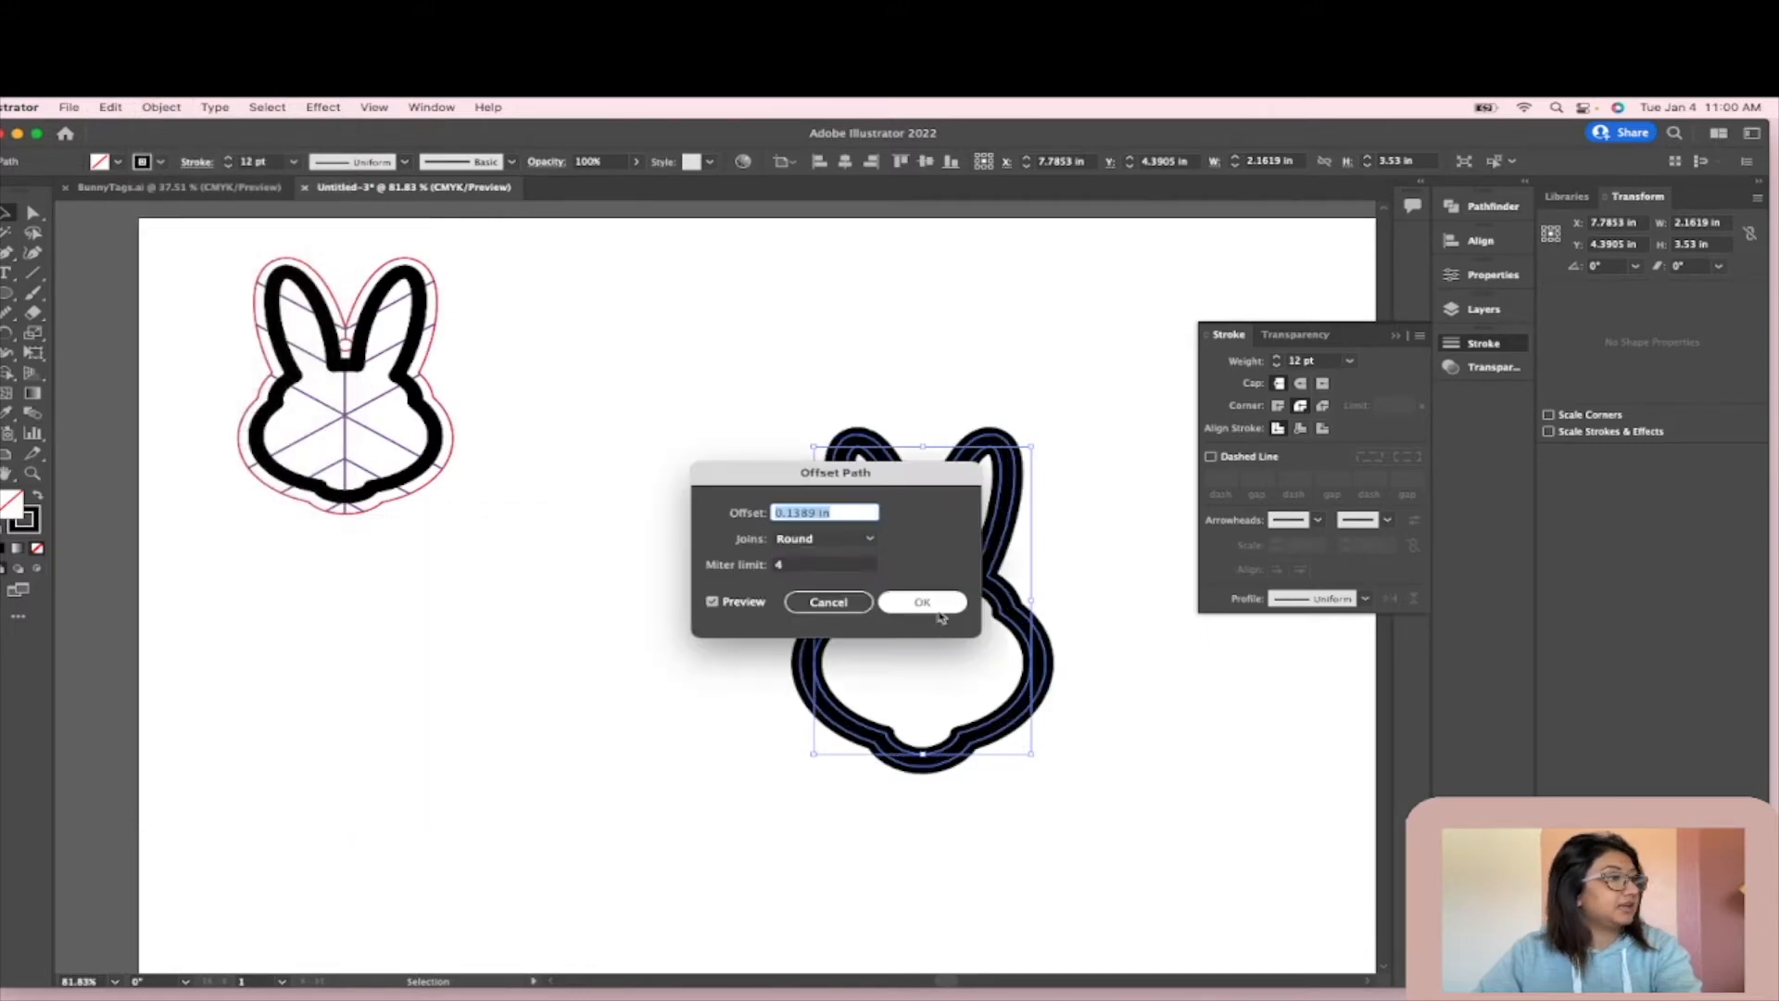
pyautogui.click(837, 605)
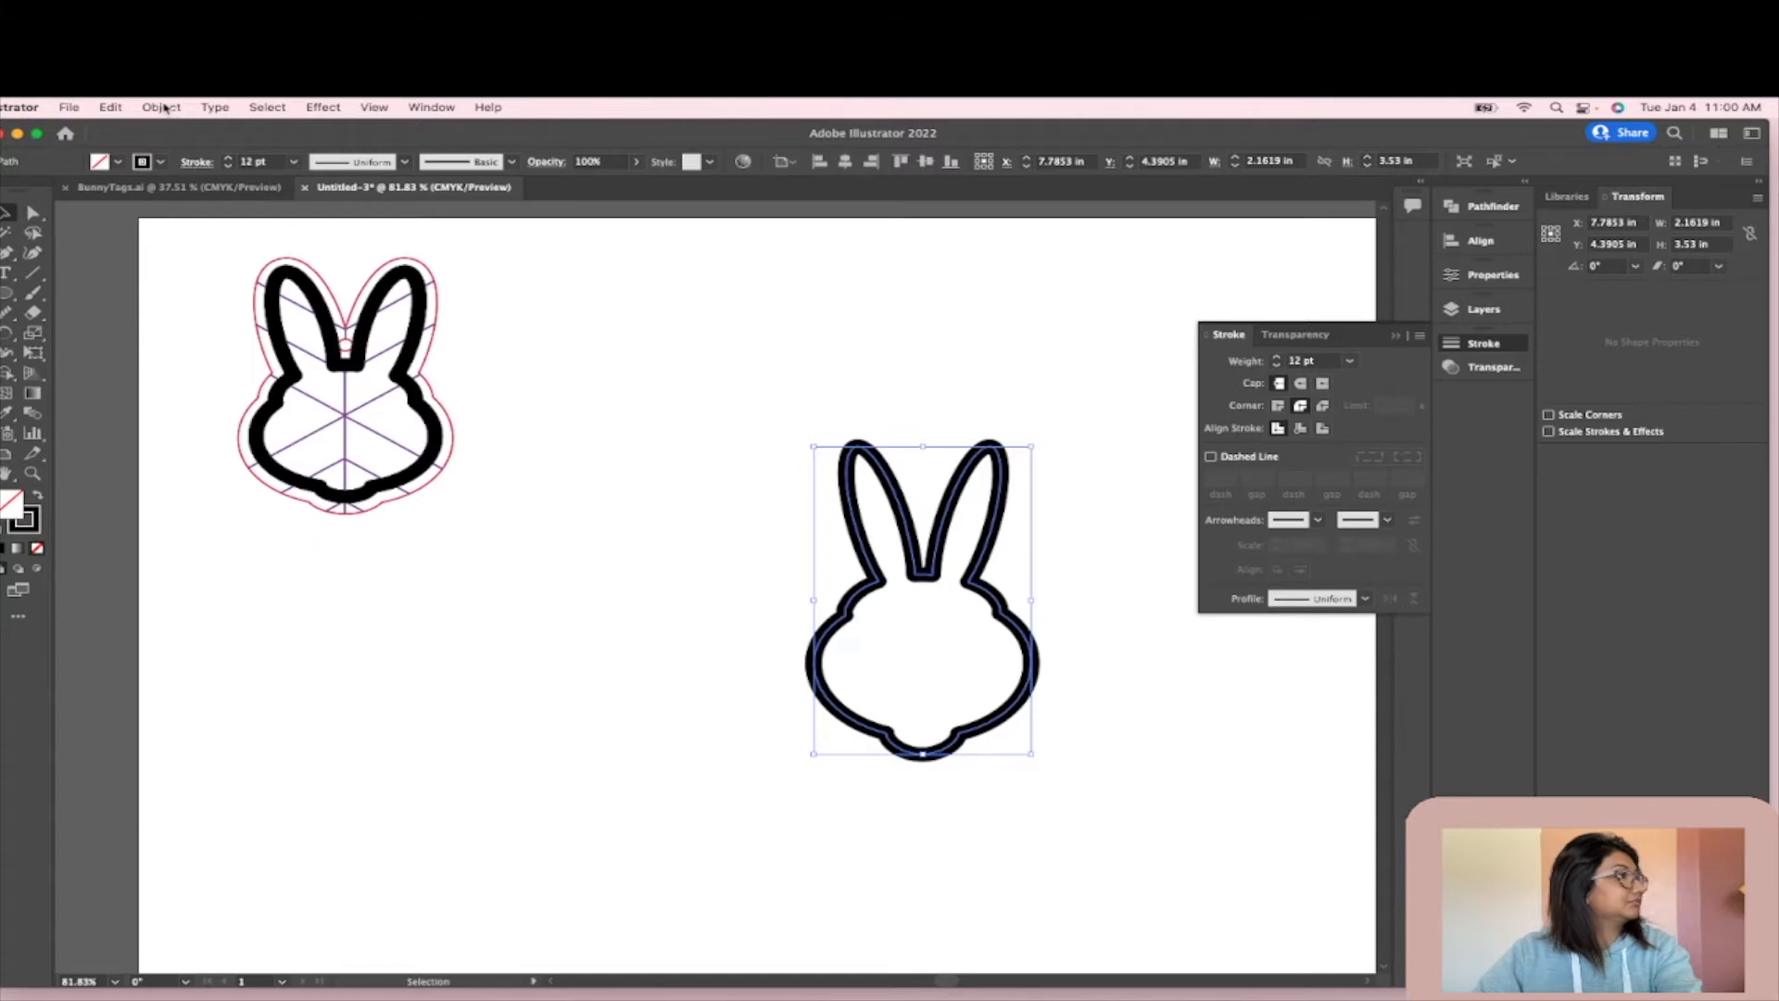
# - Expand the bunny outline with both Fill and Stroke included
pyautogui.click(164, 108)
pyautogui.moveTo(249, 535)
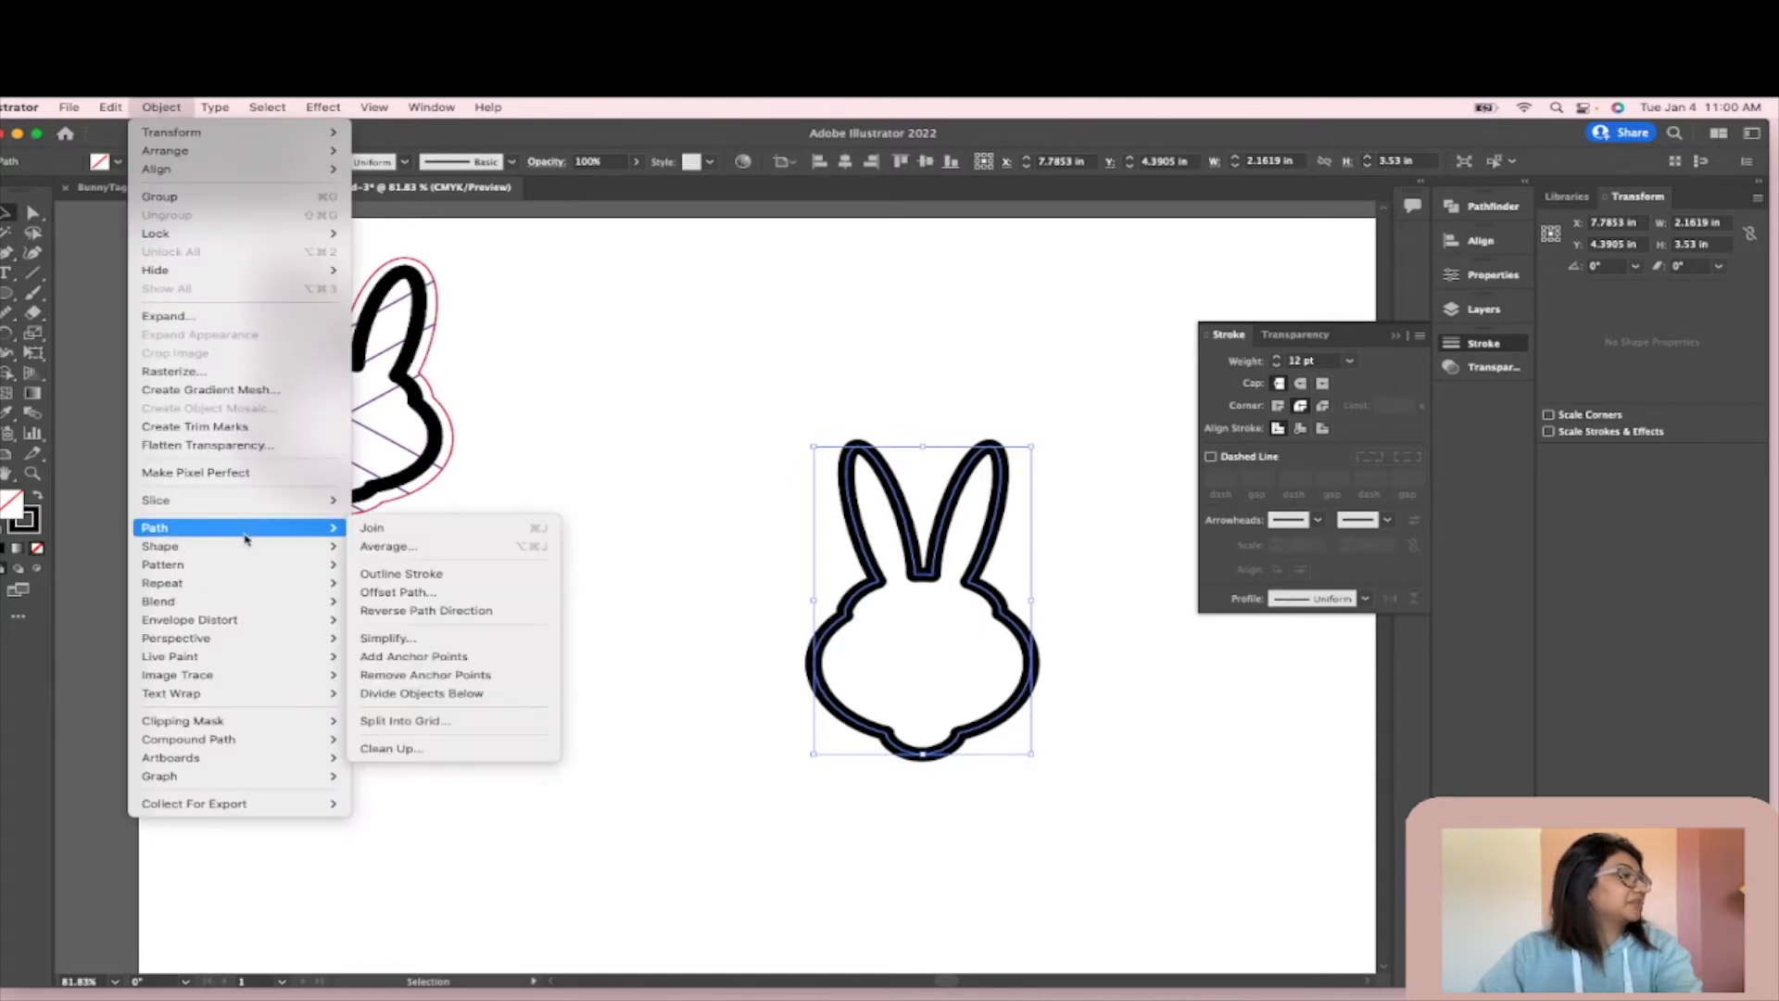
pyautogui.click(222, 317)
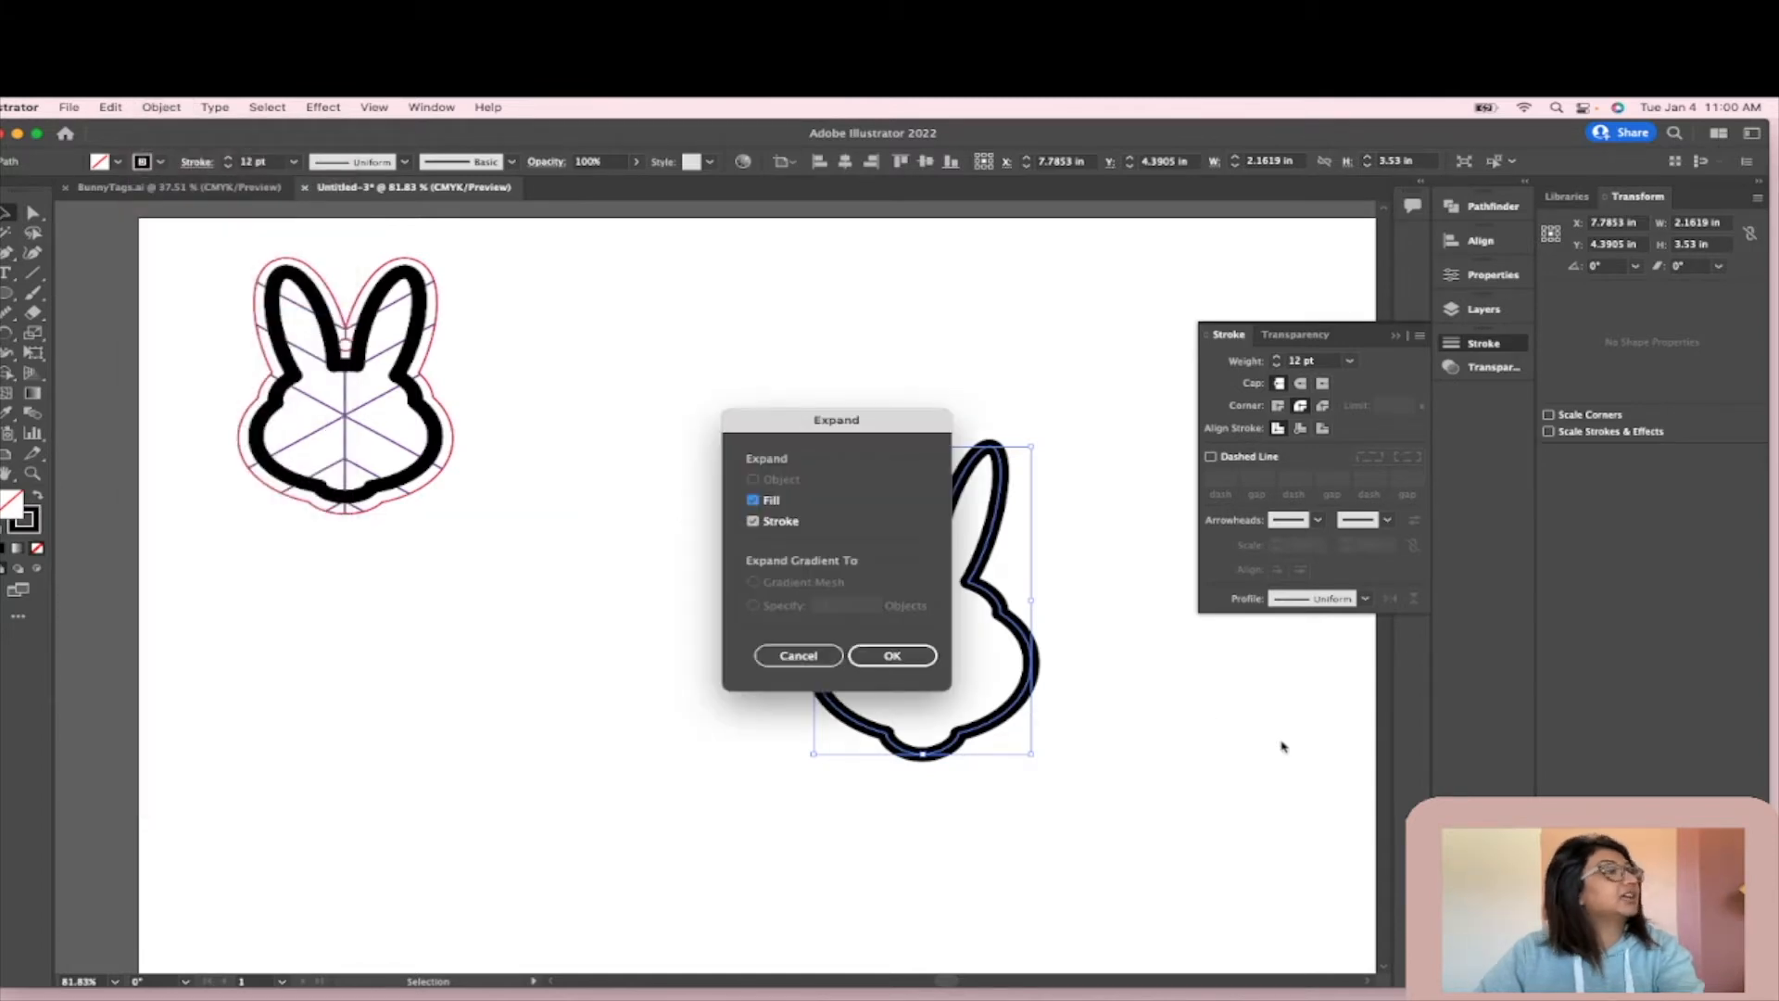
pyautogui.click(903, 656)
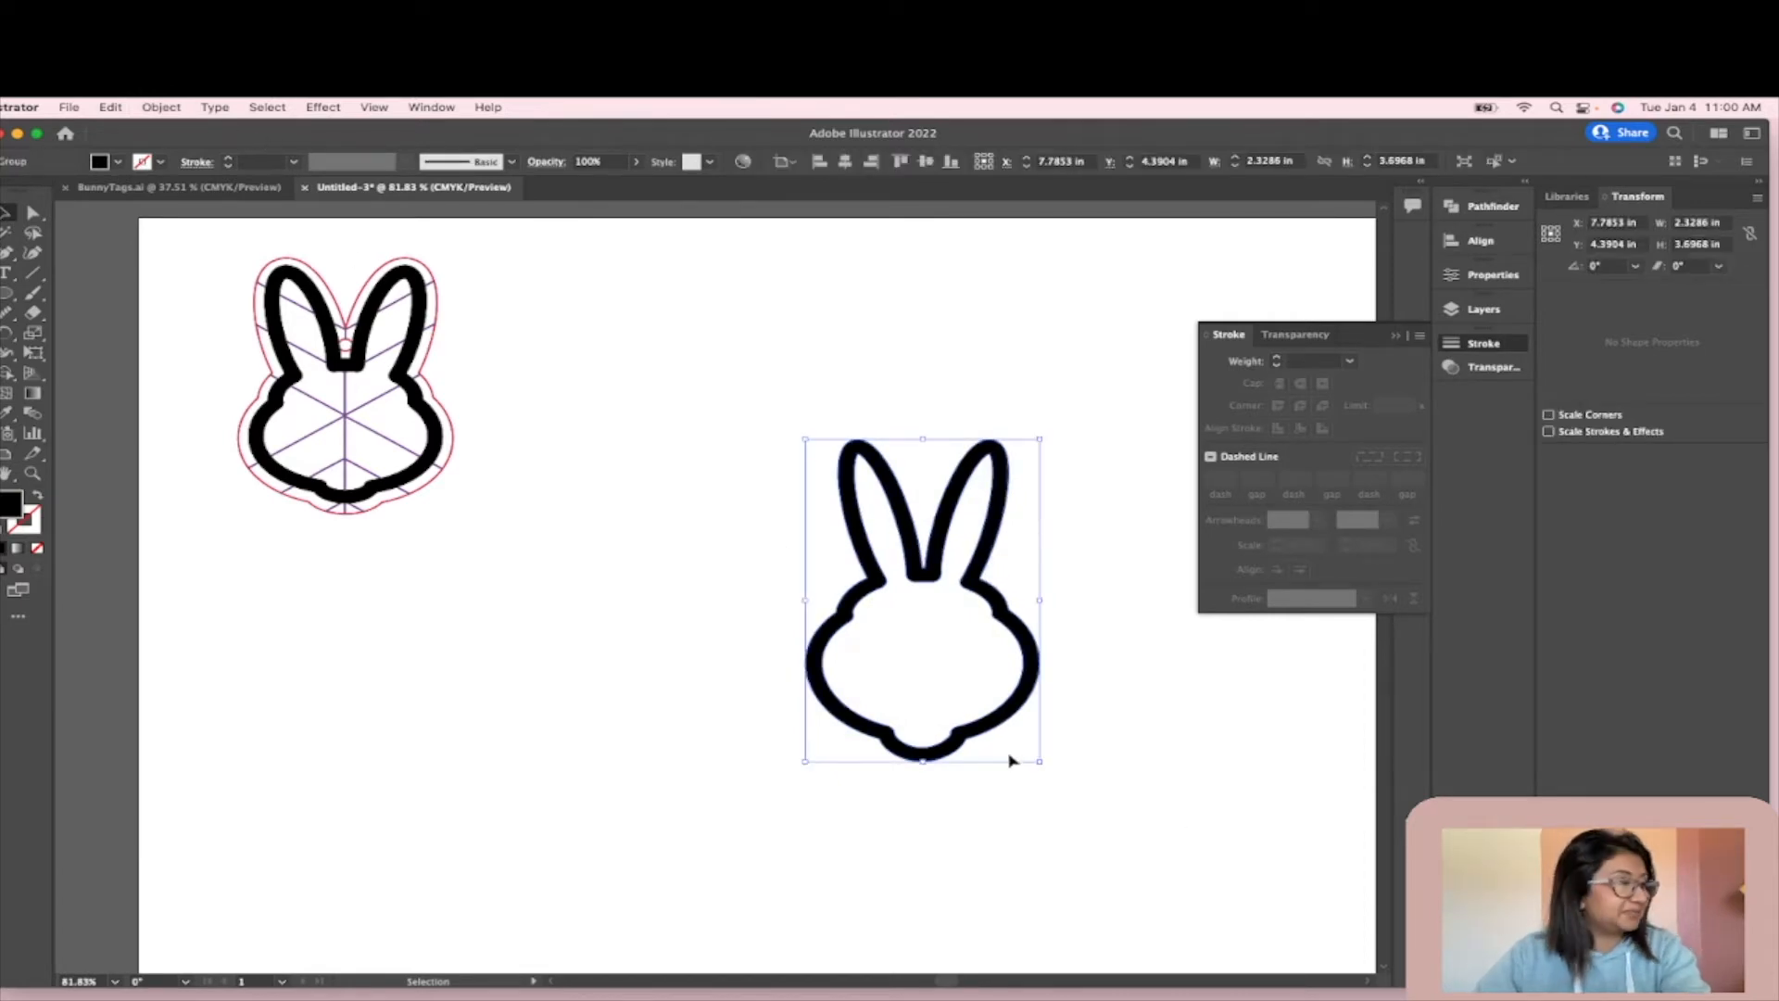
# - Offset the expanded bunny outline by 0.1389 in with round joins
pyautogui.scroll(5, 1055, 671)
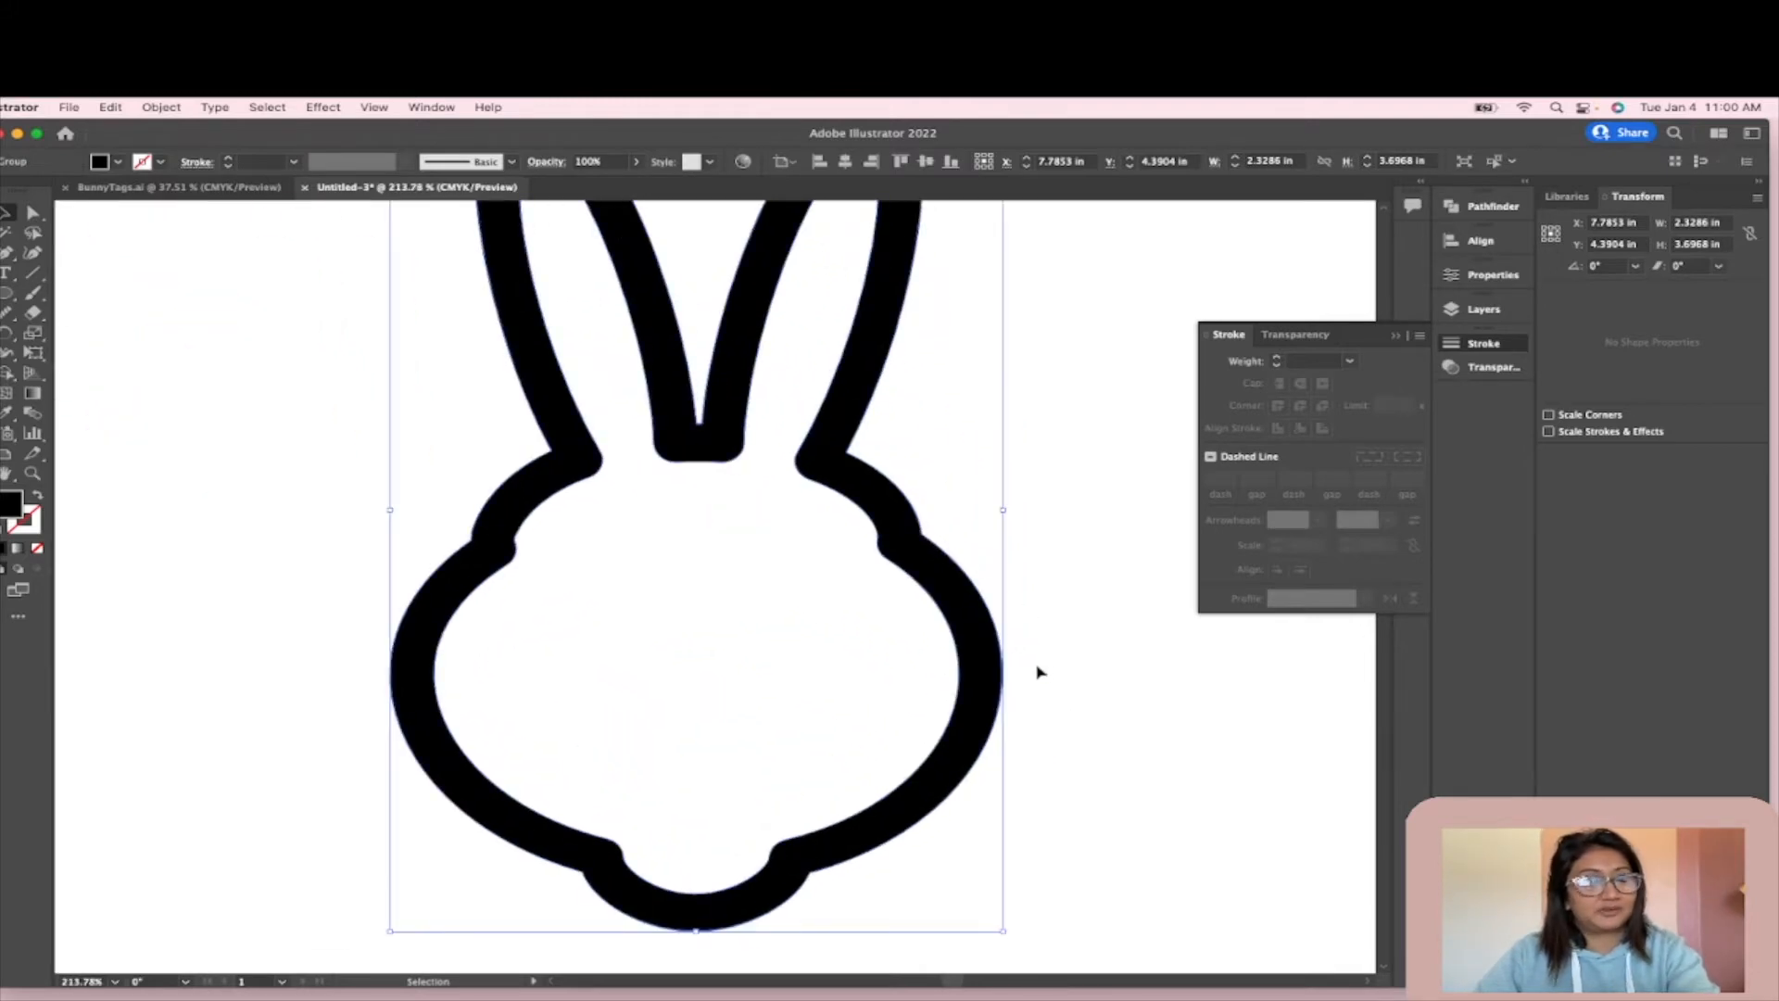
pyautogui.scroll(-5, 1041, 667)
pyautogui.click(1088, 681)
pyautogui.click(1023, 658)
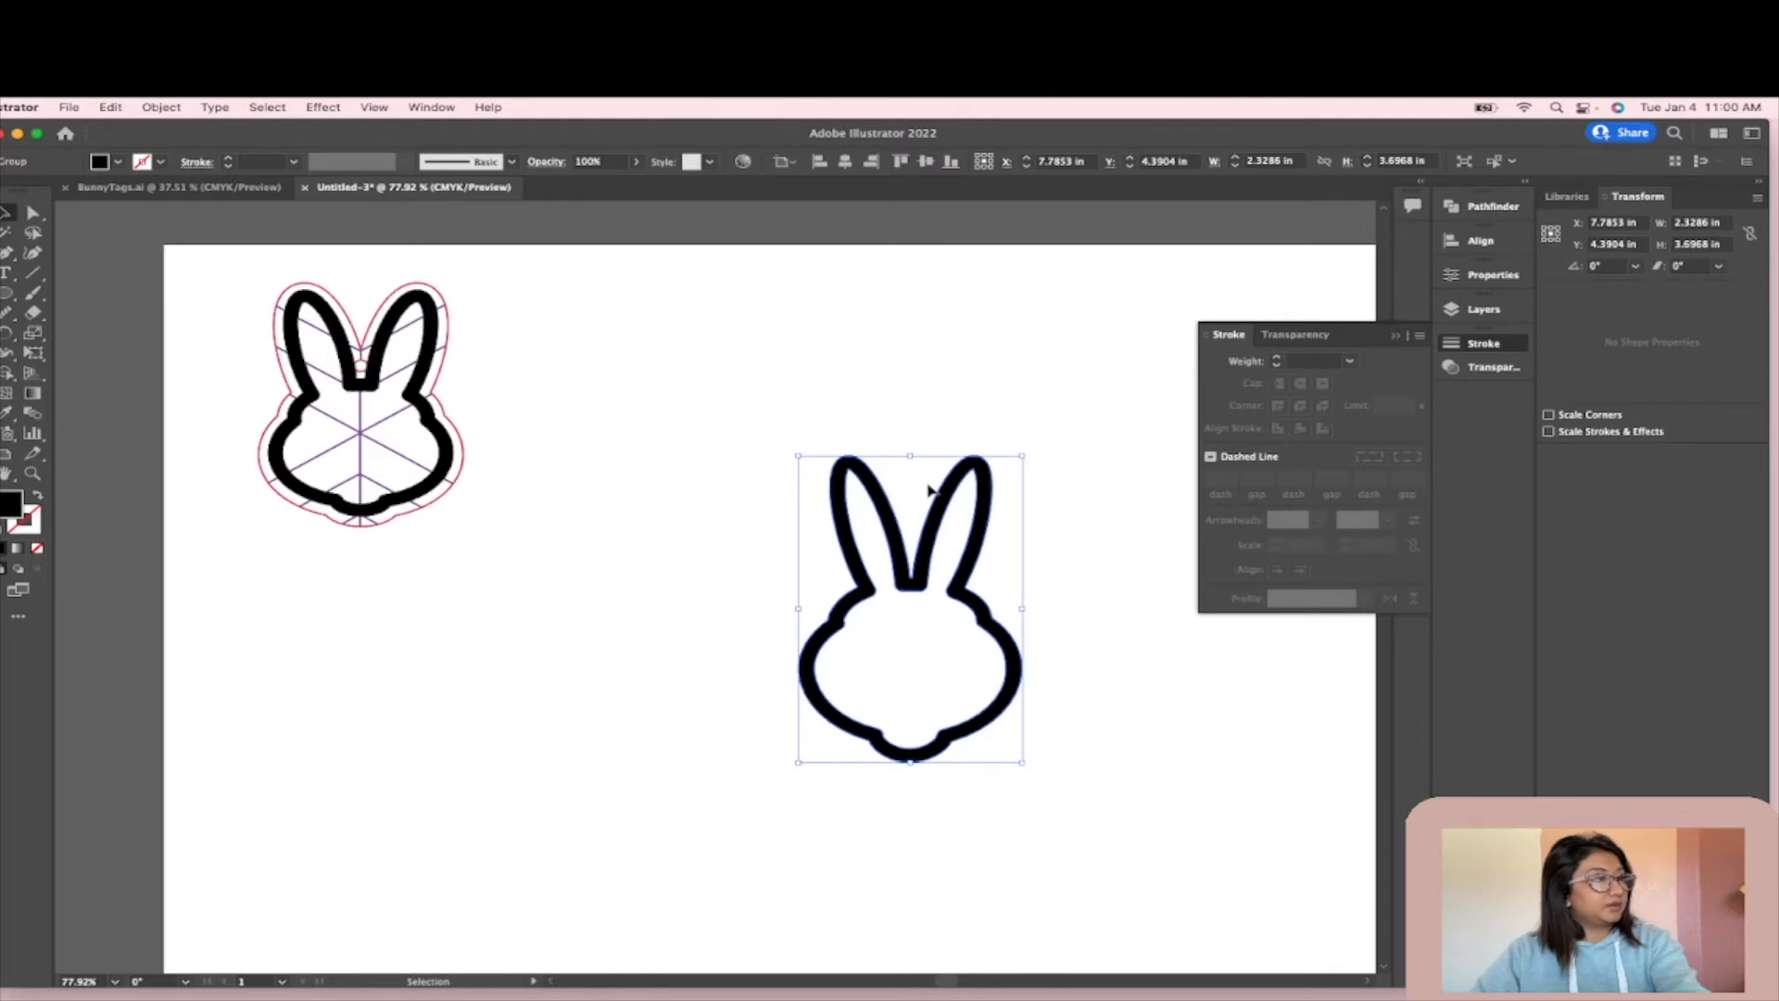
pyautogui.click(173, 107)
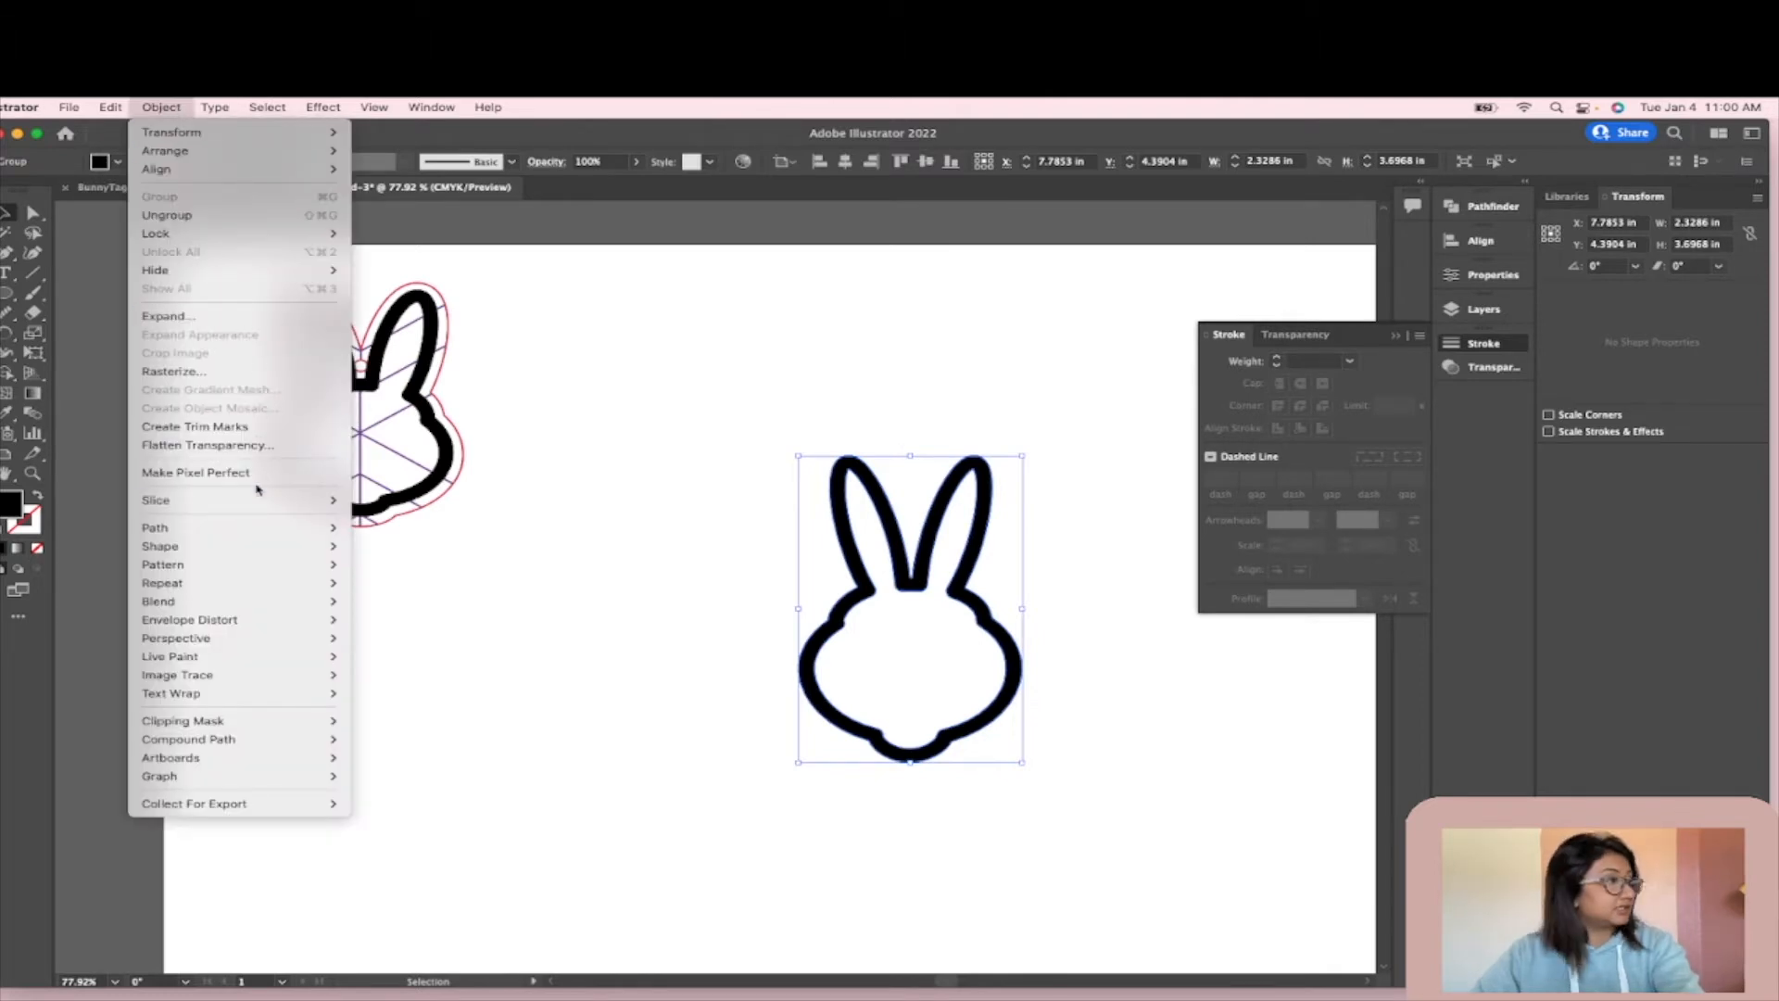
pyautogui.moveTo(226, 533)
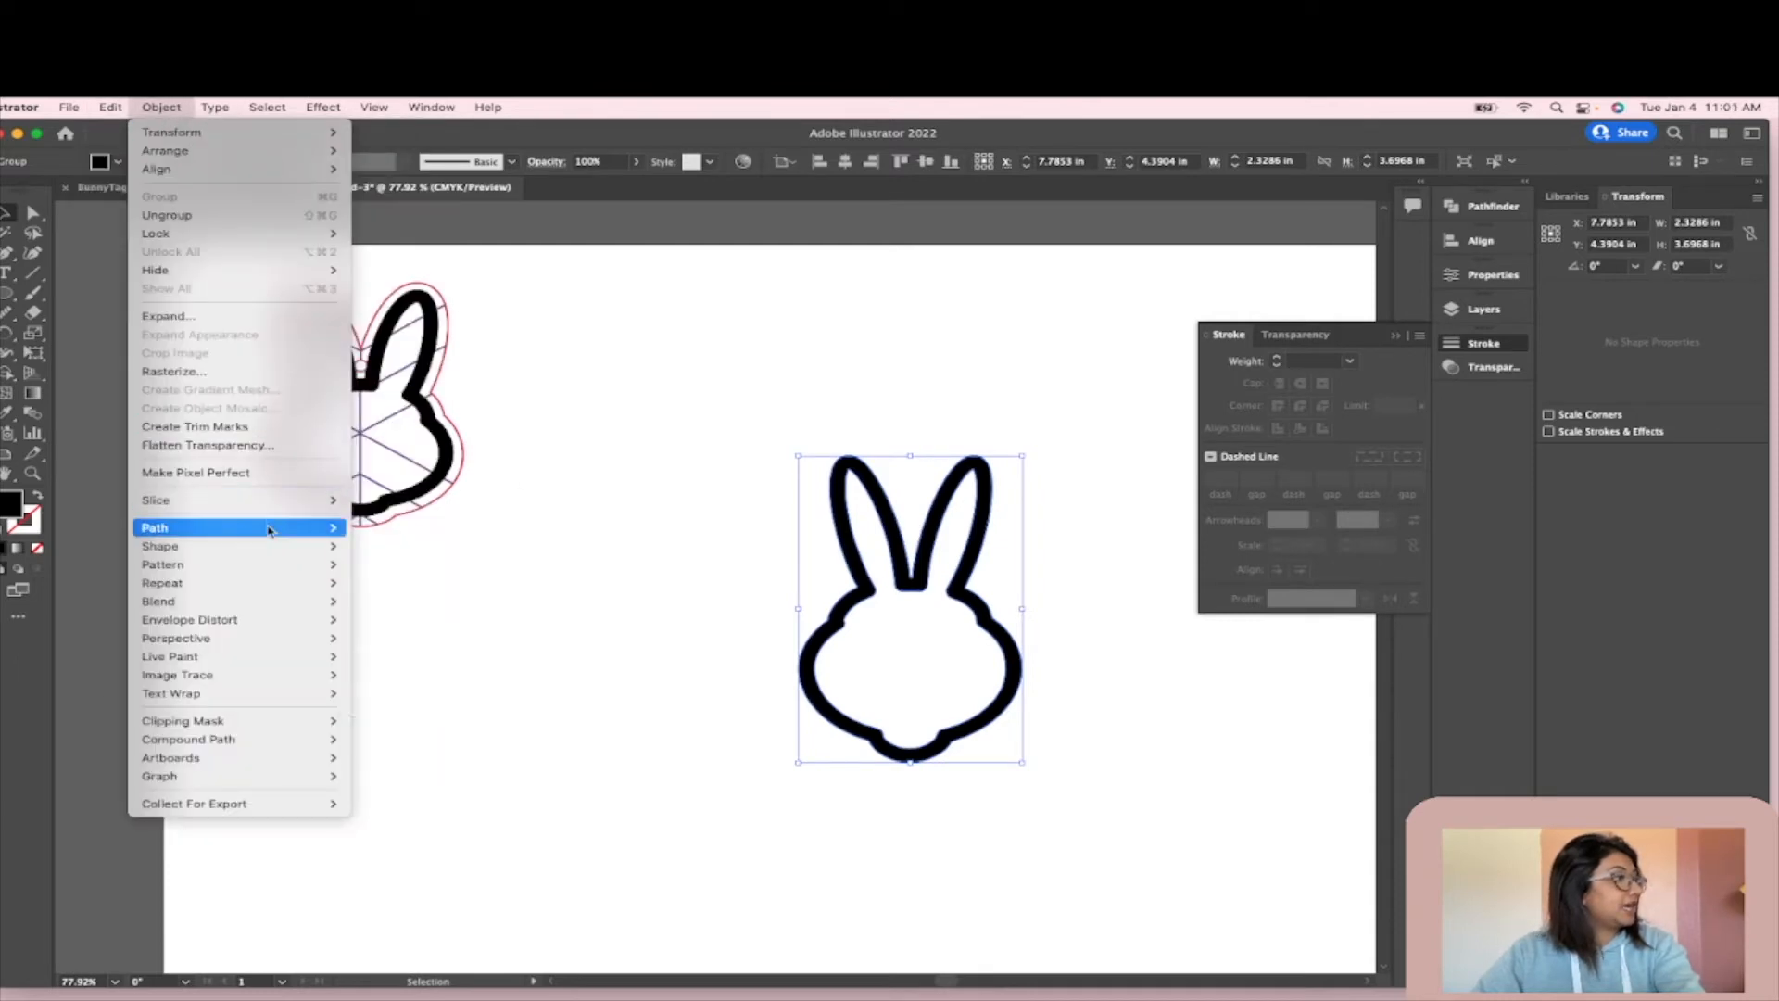
pyautogui.click(399, 586)
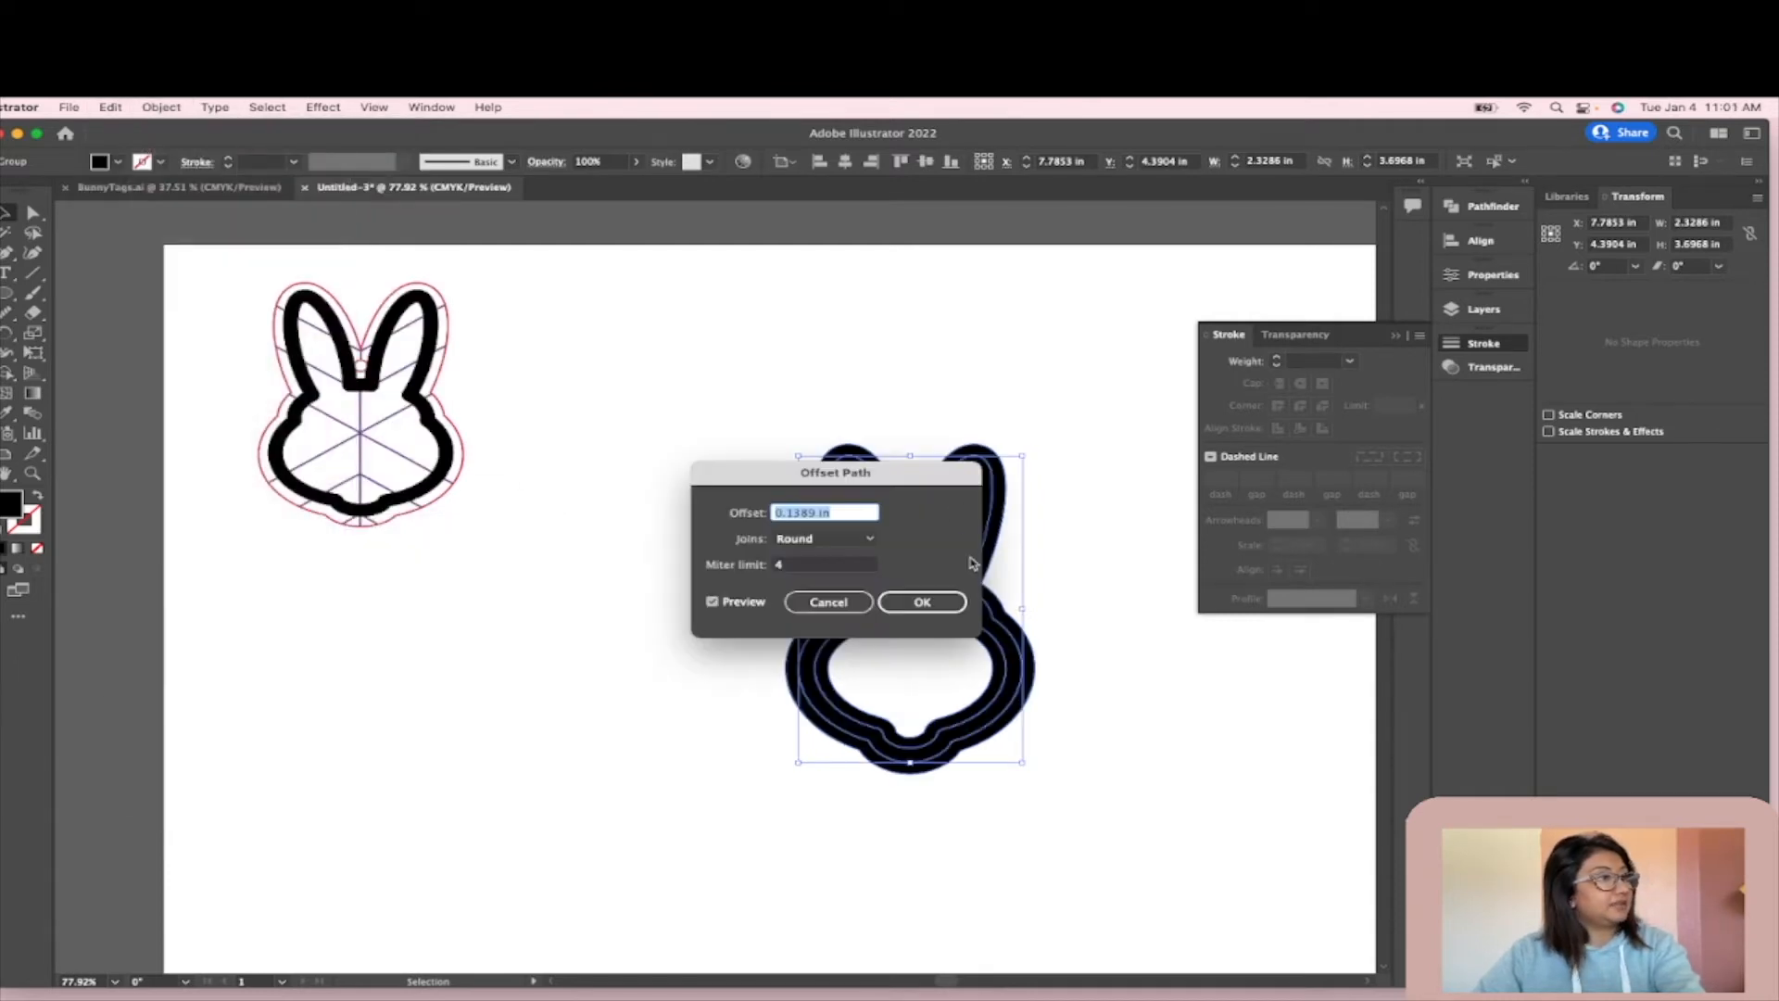
pyautogui.click(920, 602)
pyautogui.click(1104, 648)
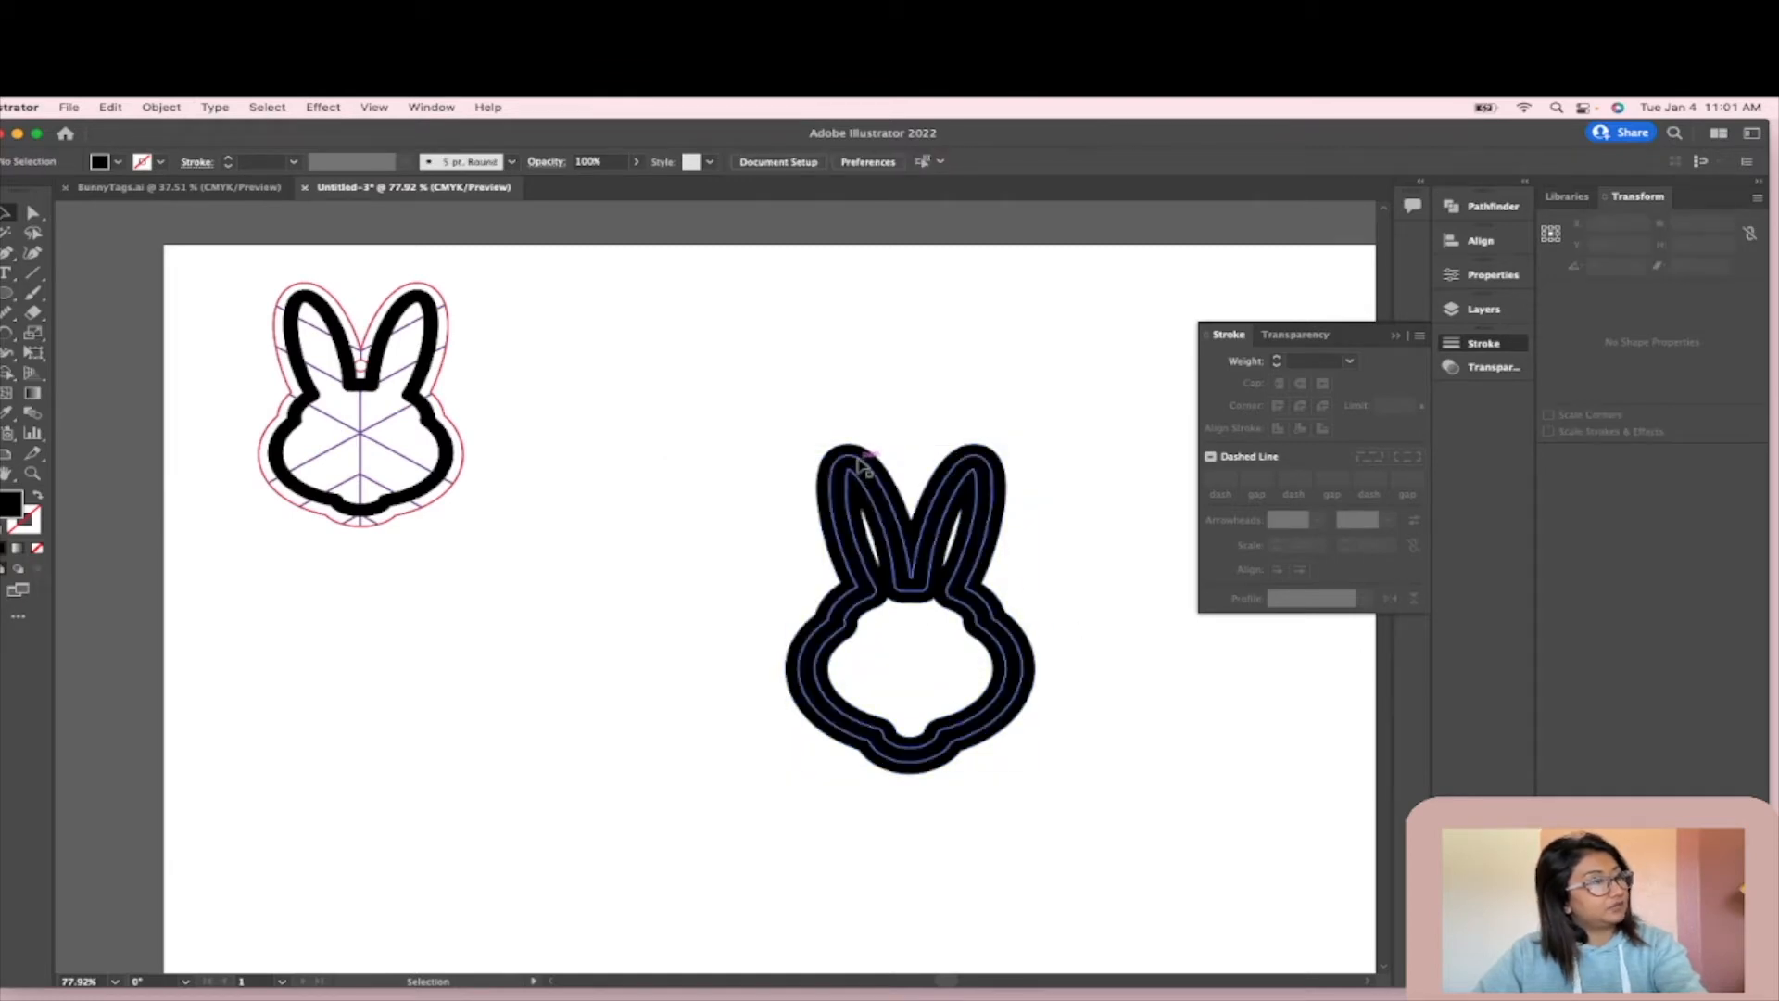
# - Shift the offset bunny group slightly to the left and ungroup it
pyautogui.moveTo(982, 458)
pyautogui.mouseDown()
pyautogui.moveTo(908, 458)
pyautogui.moveTo(964, 475)
pyautogui.mouseUp()
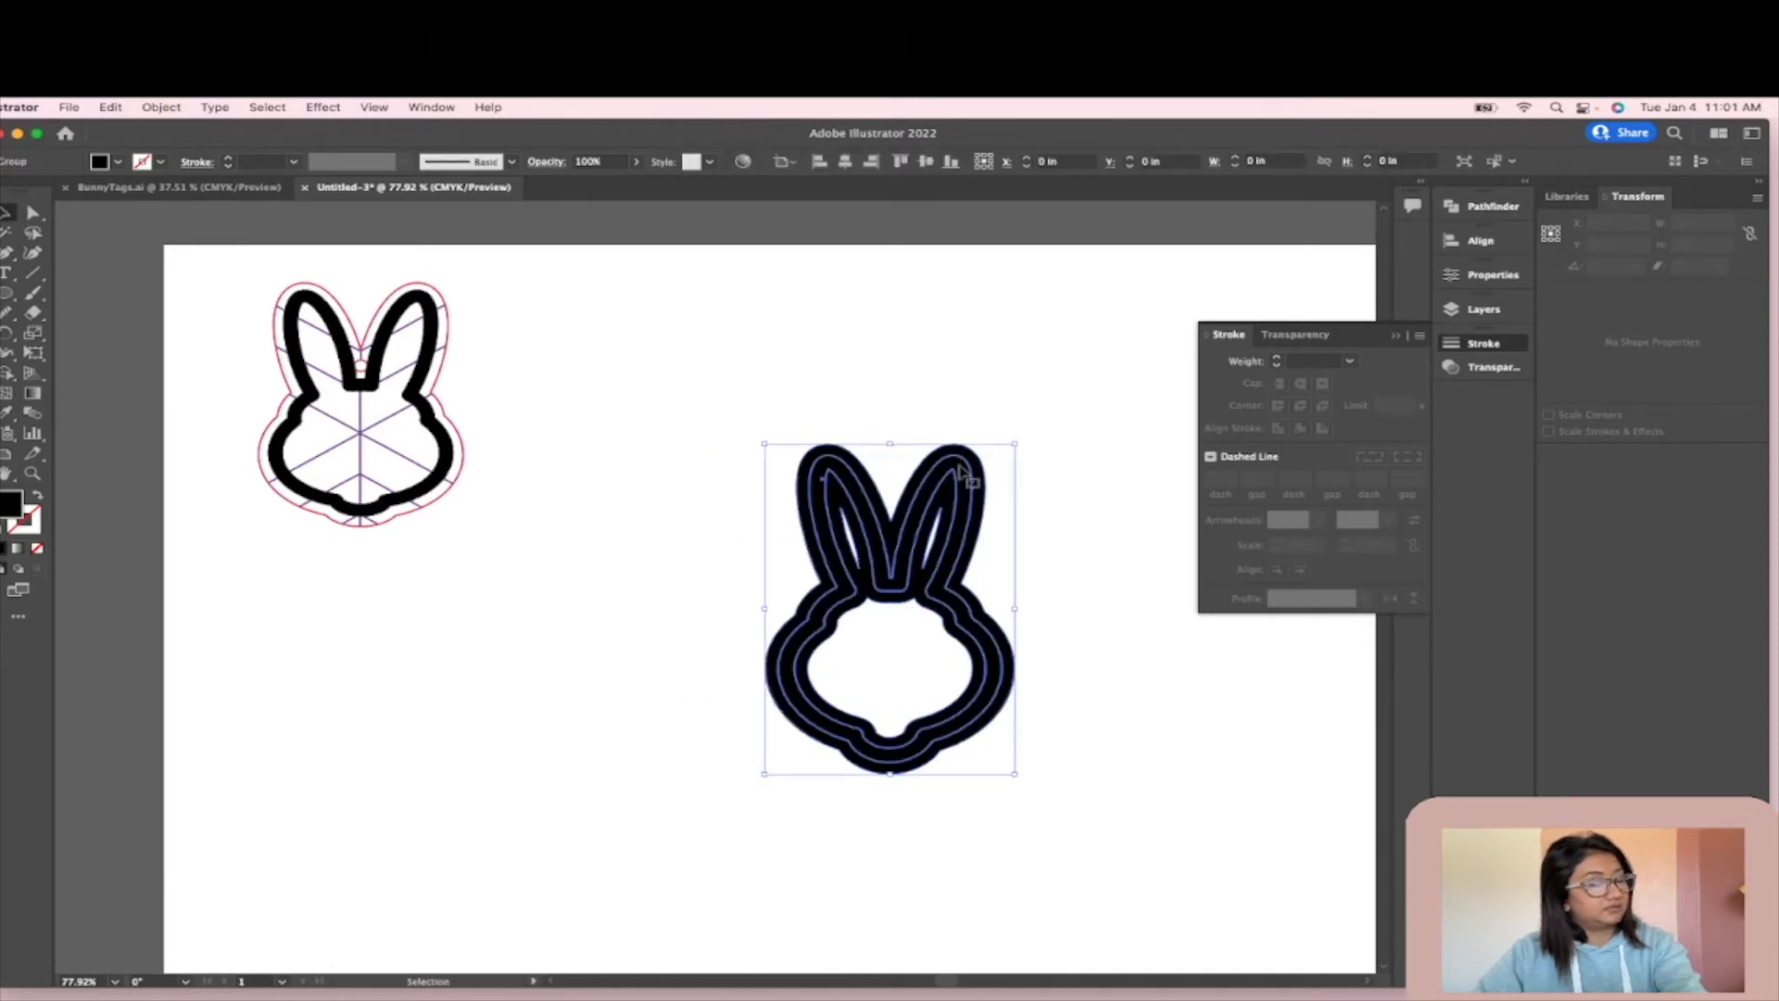
pyautogui.click(1006, 732)
pyautogui.click(1012, 655)
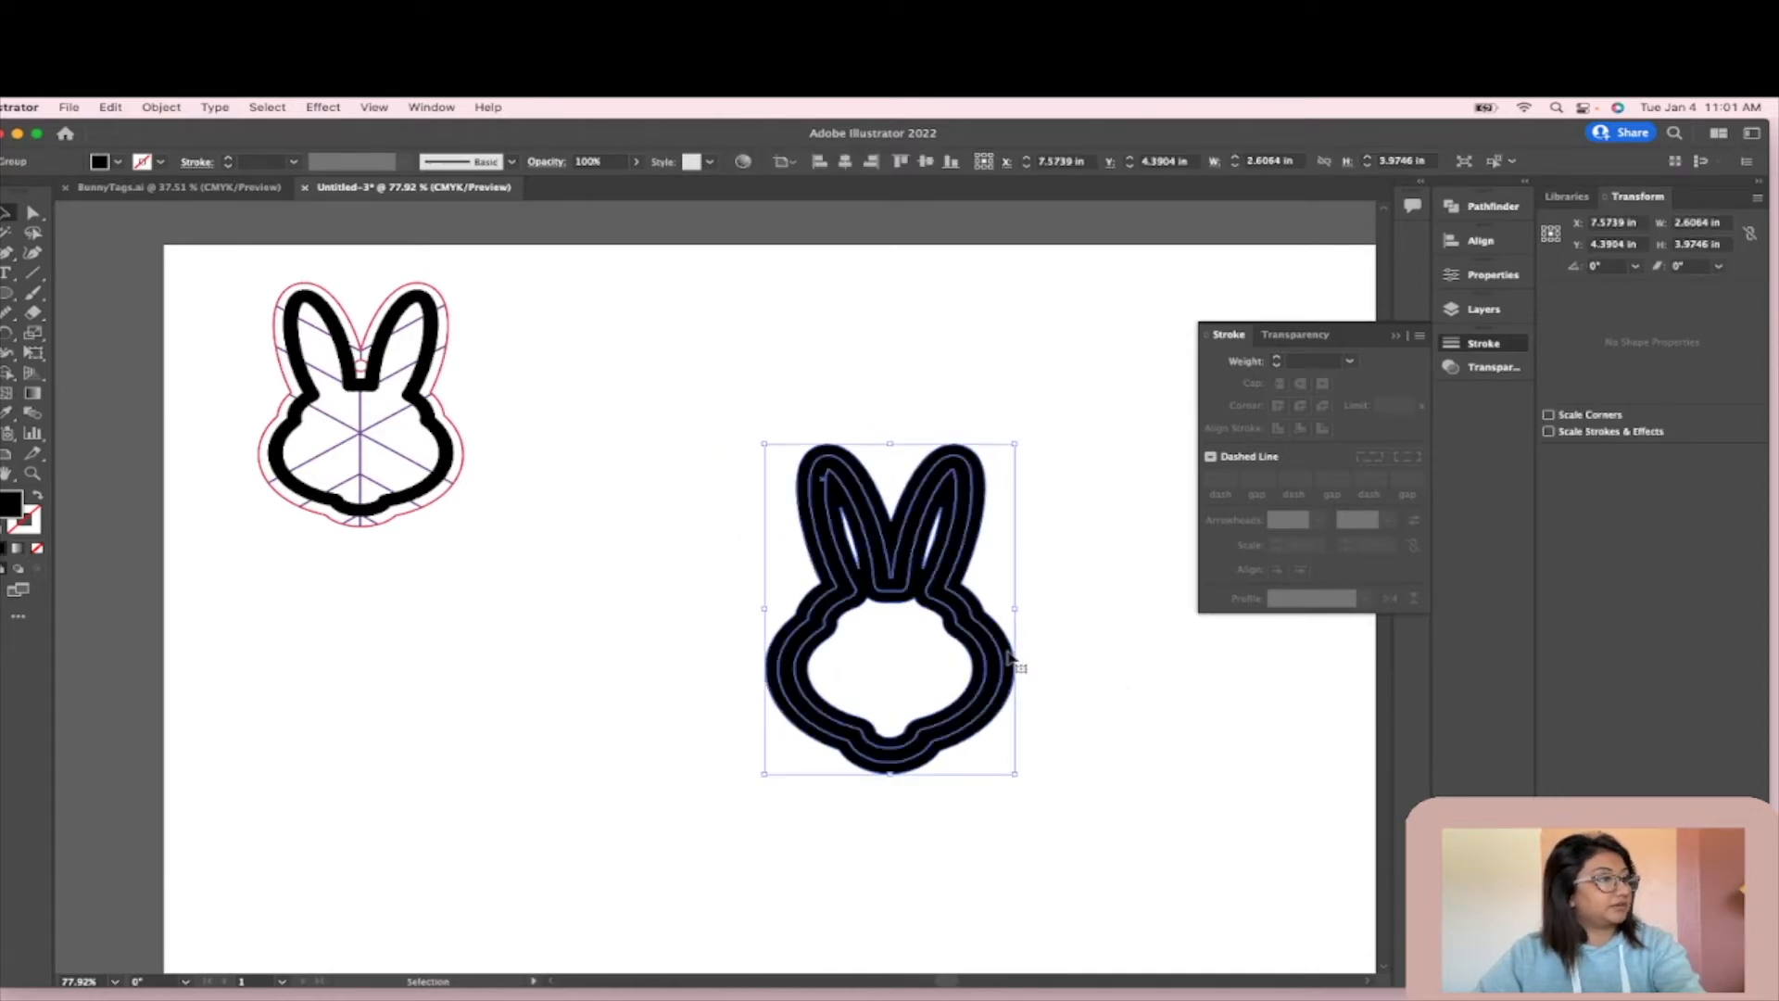
pyautogui.rightClick(1010, 658)
pyautogui.click(1093, 807)
pyautogui.click(1221, 736)
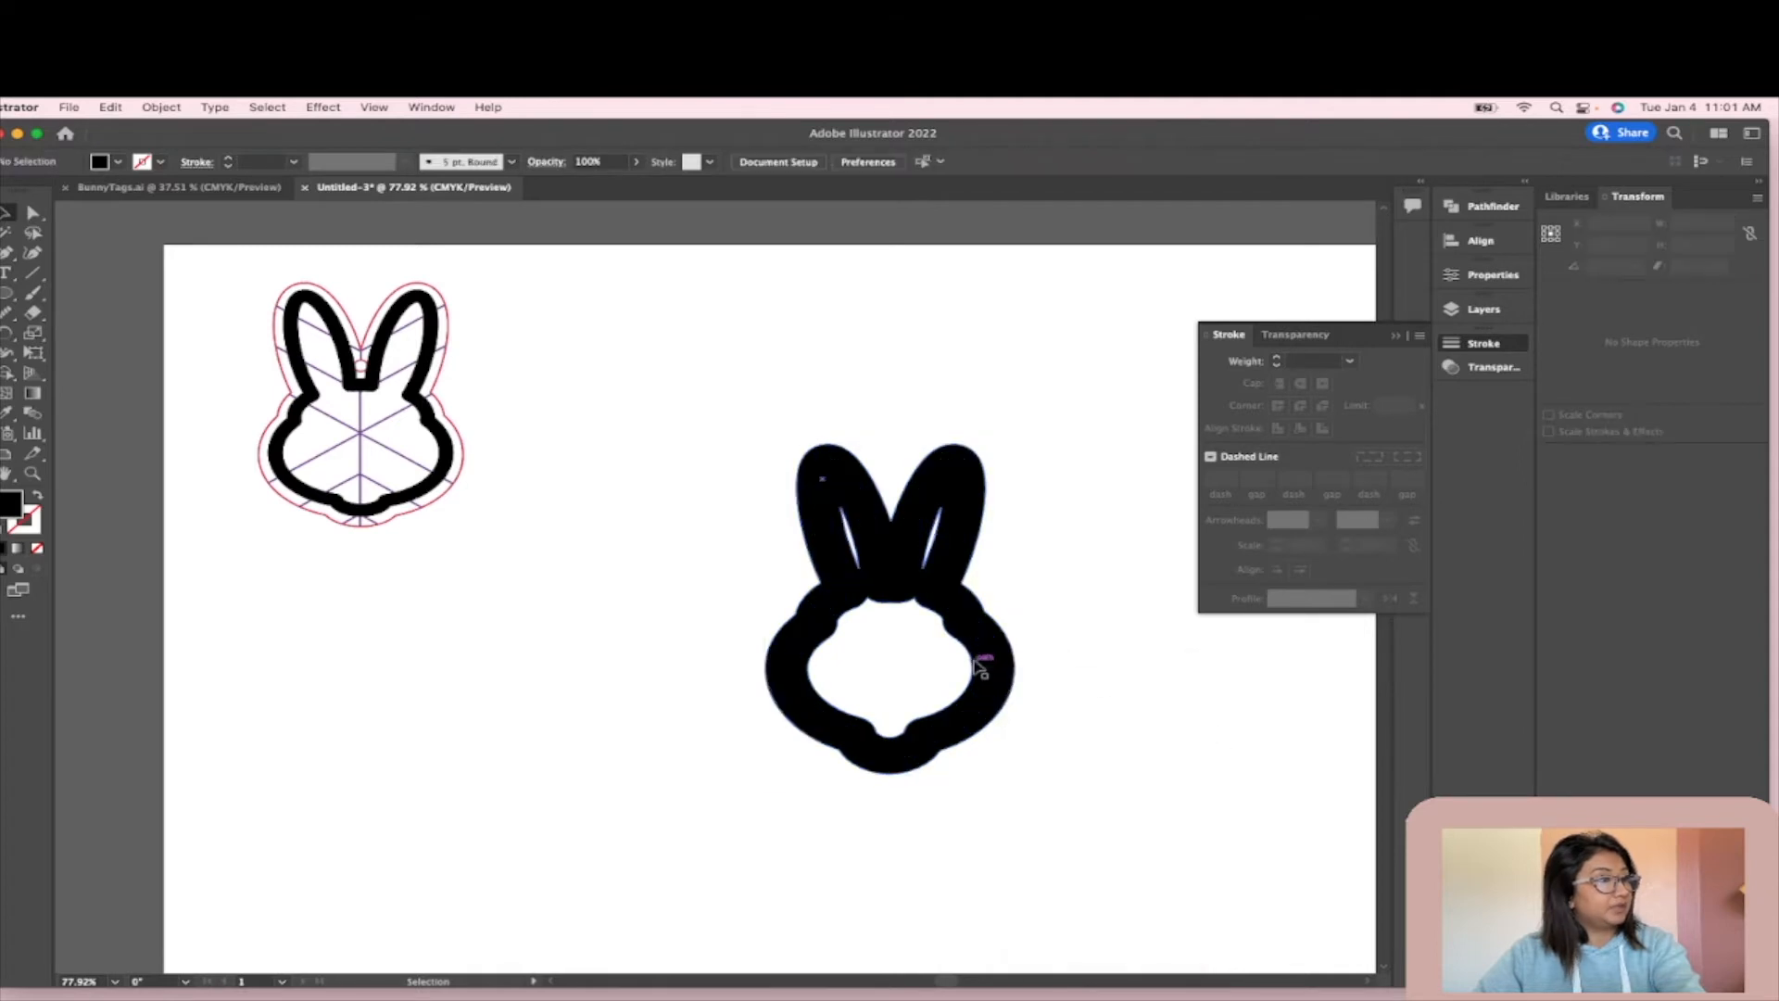
# - Move the thinner bunny outline out beside the offset shape and release the offset shape's compound path
pyautogui.moveTo(990, 660); pyautogui.dragTo(618, 733)
pyautogui.click(910, 511)
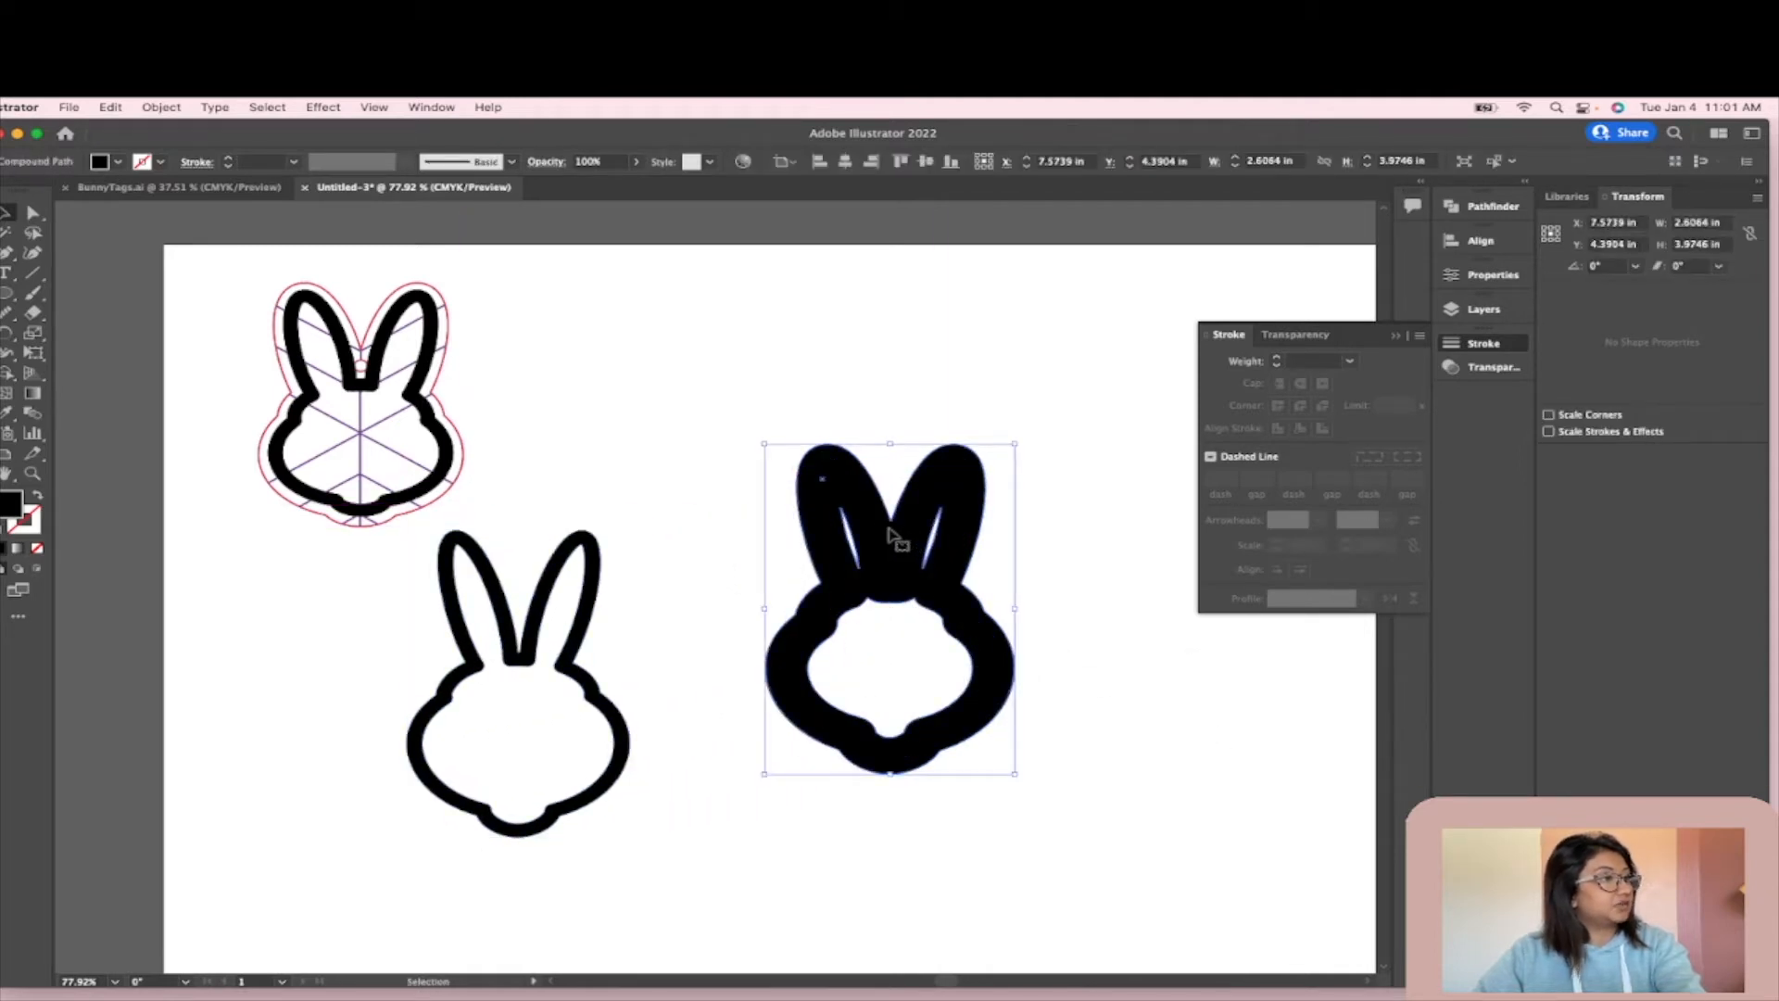
pyautogui.rightClick(890, 536)
pyautogui.click(1010, 672)
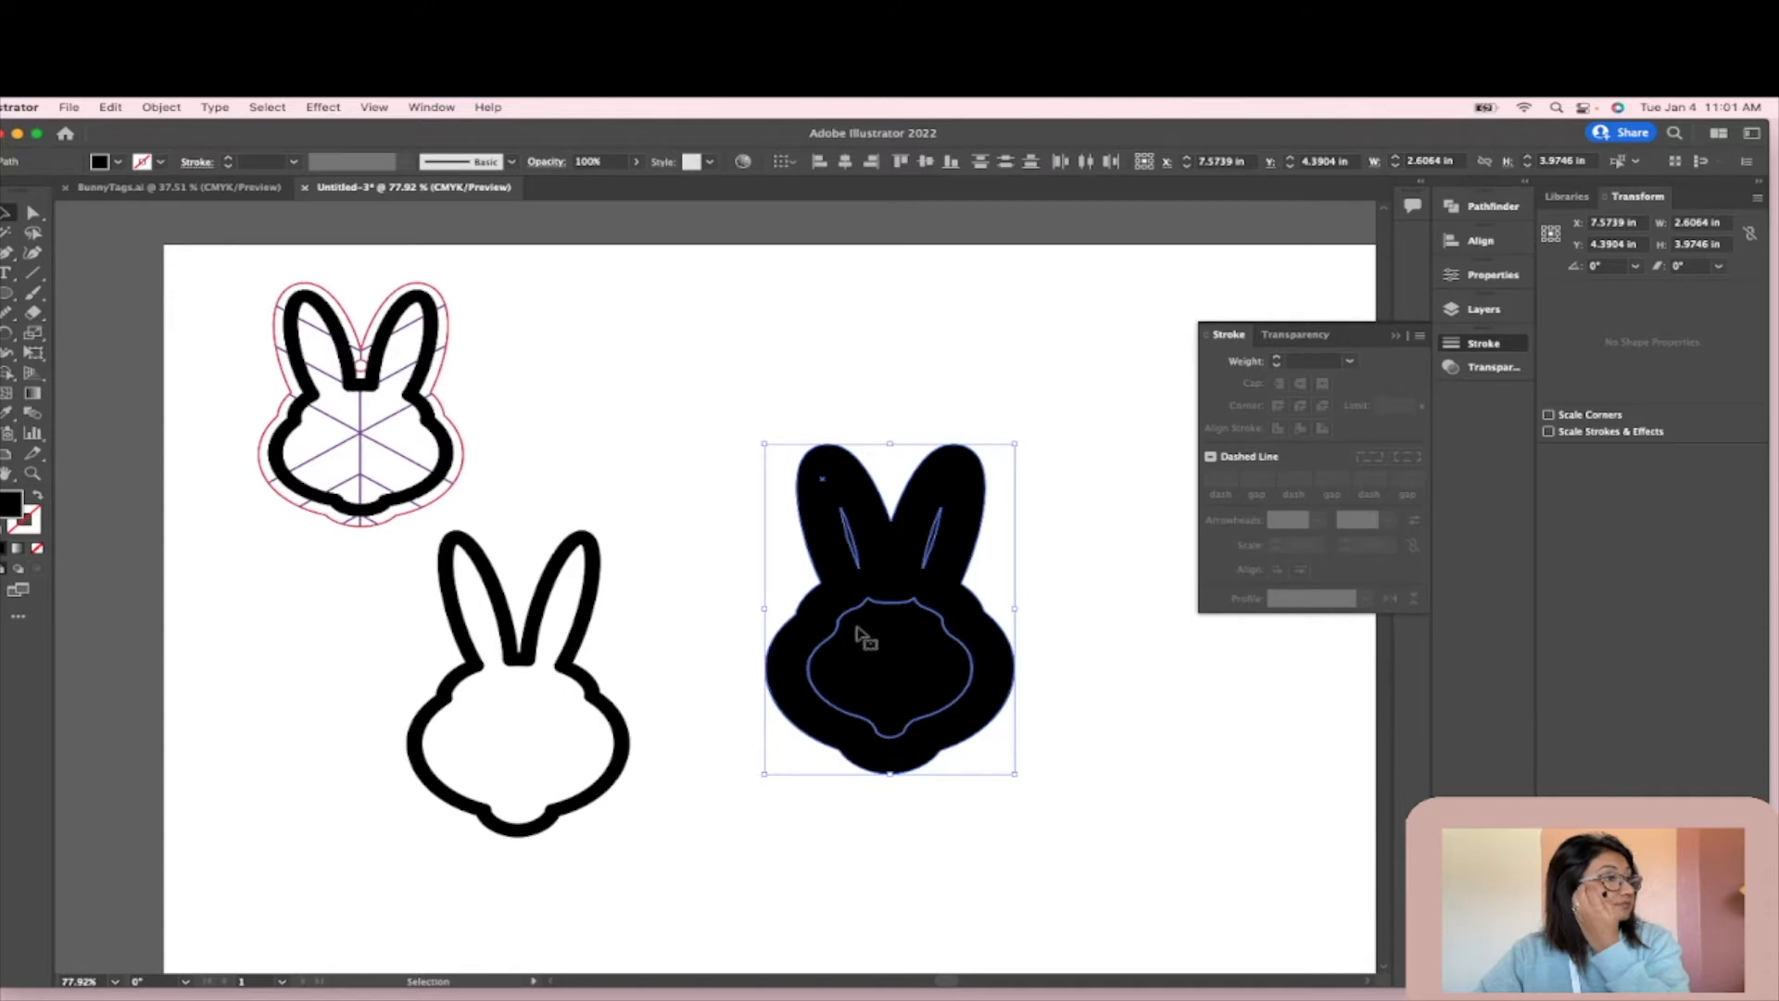
# - Unite the released offset pieces with Pathfinder into one solid bunny shape
pyautogui.click(1487, 275)
pyautogui.click(1211, 664)
pyautogui.click(1051, 838)
pyautogui.click(949, 687)
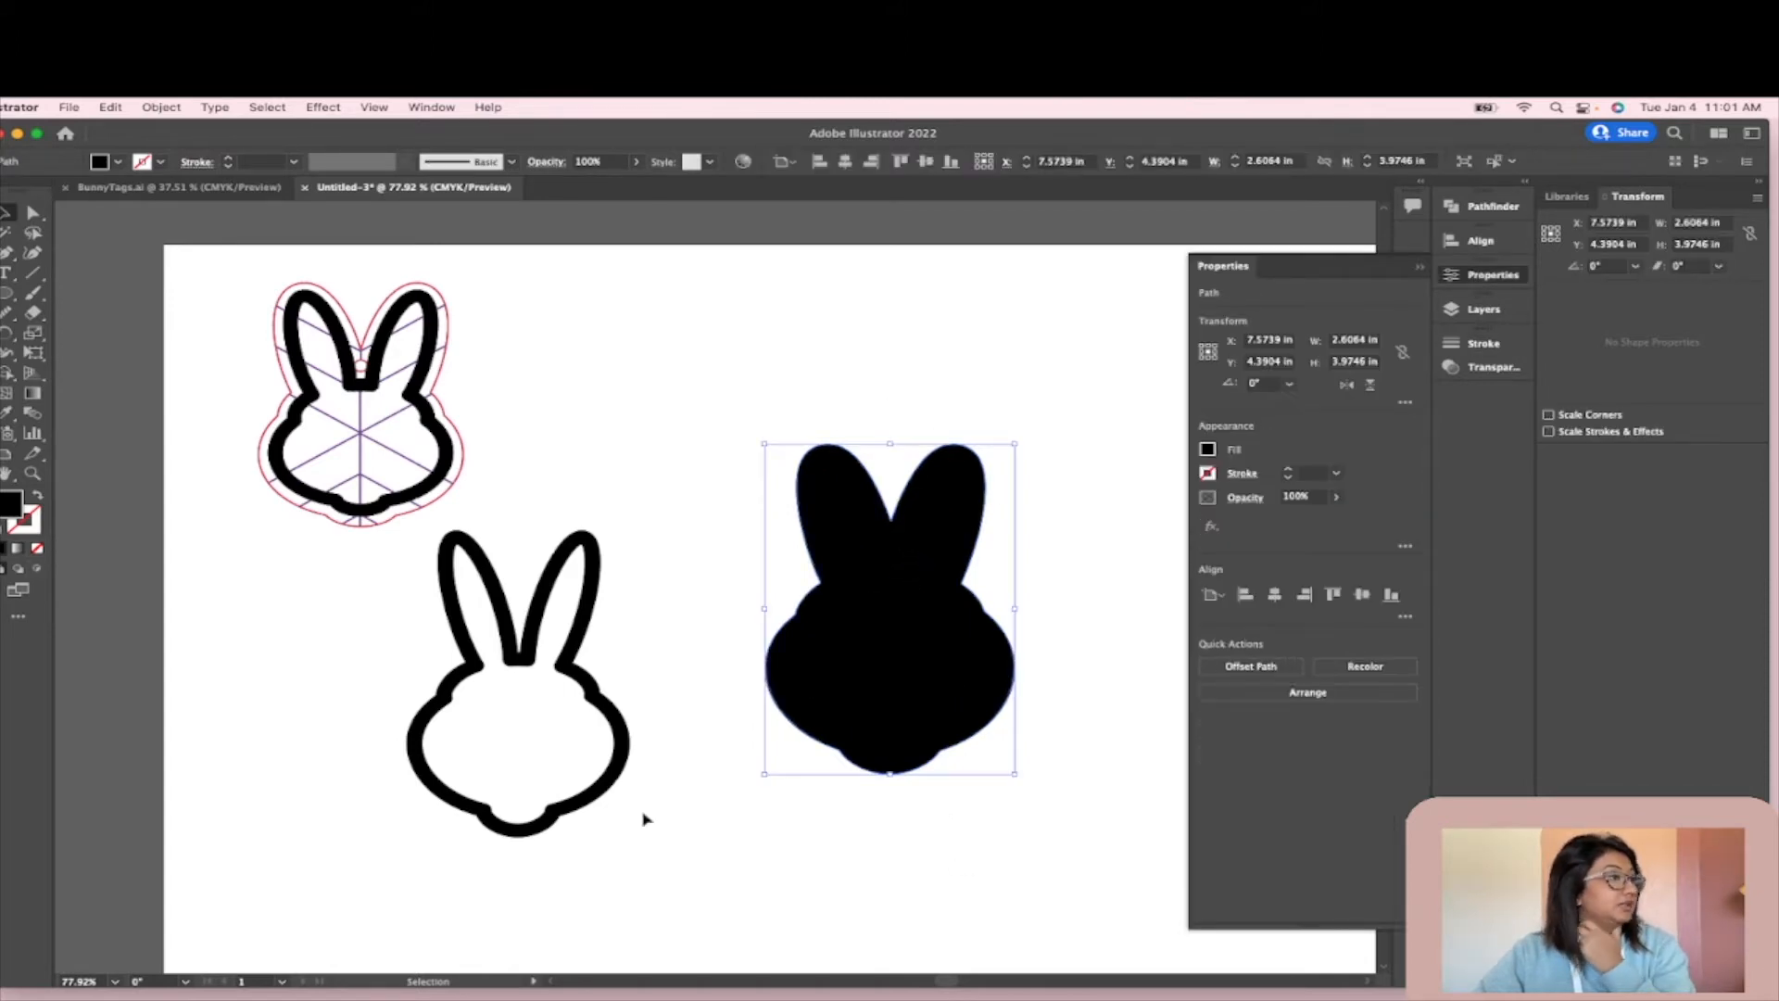
# - Swap the solid bunny's fill and stroke to leave a 1 pt outline and color that stroke red
pyautogui.click(39, 497)
pyautogui.click(768, 612)
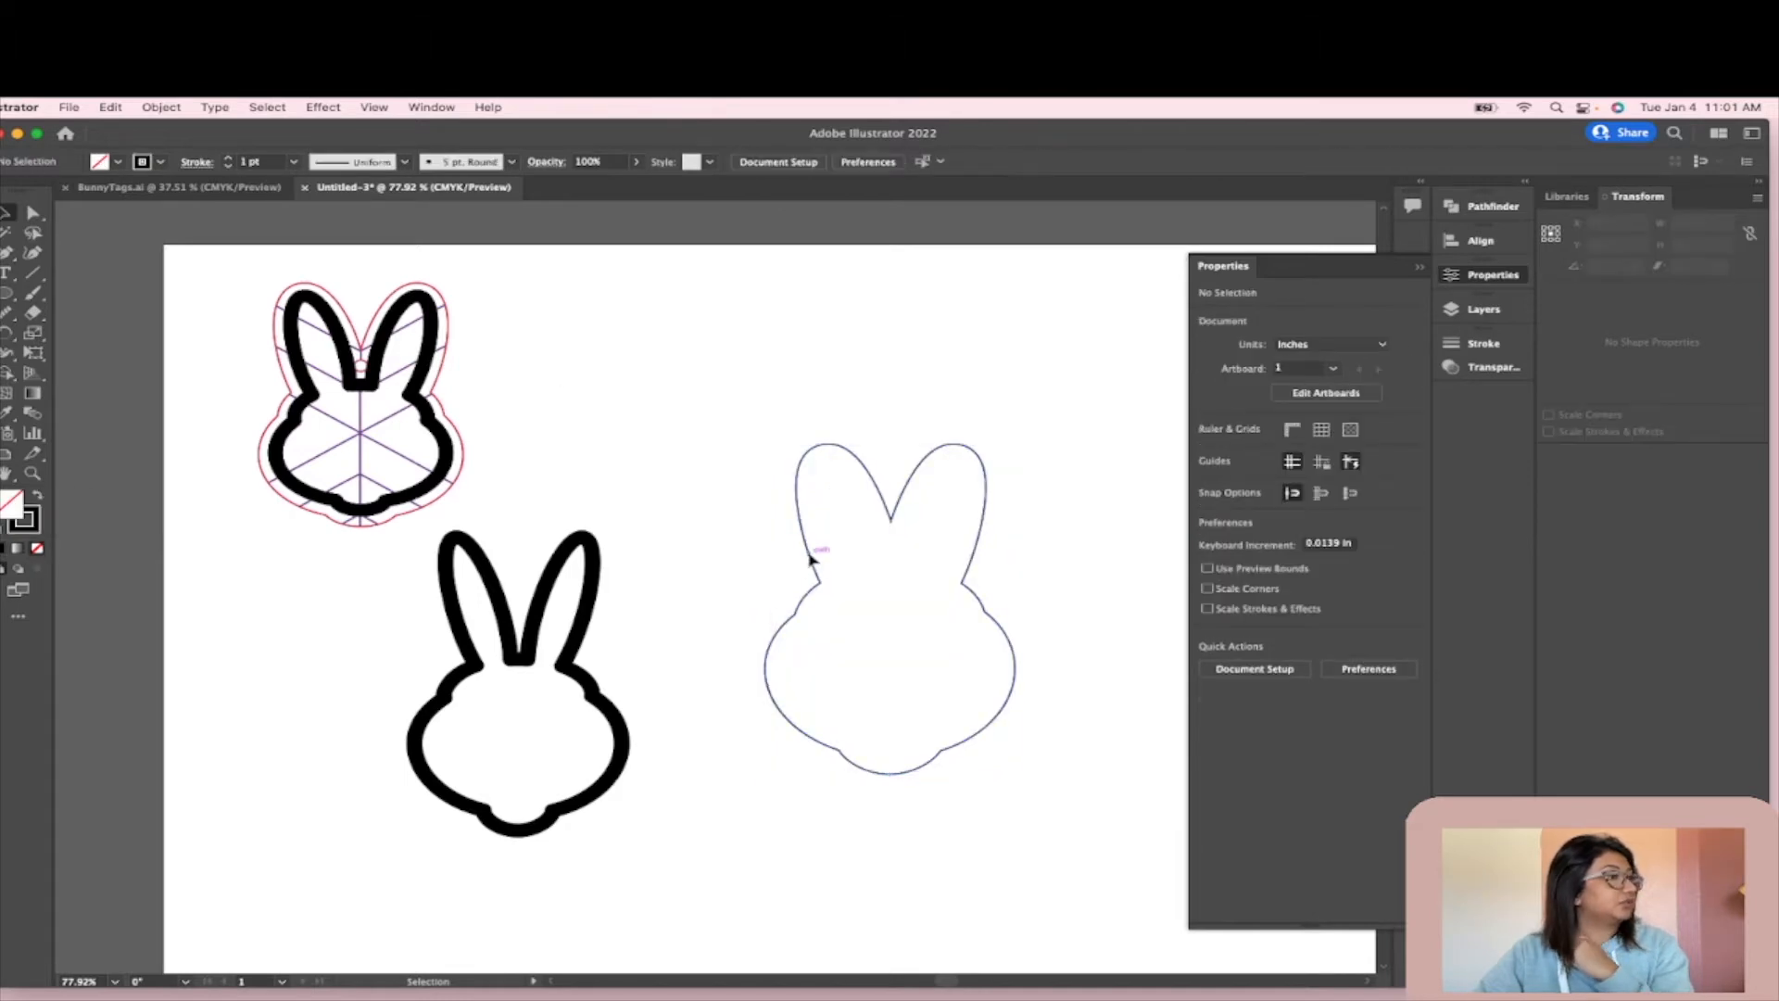
pyautogui.click(811, 556)
pyautogui.click(162, 164)
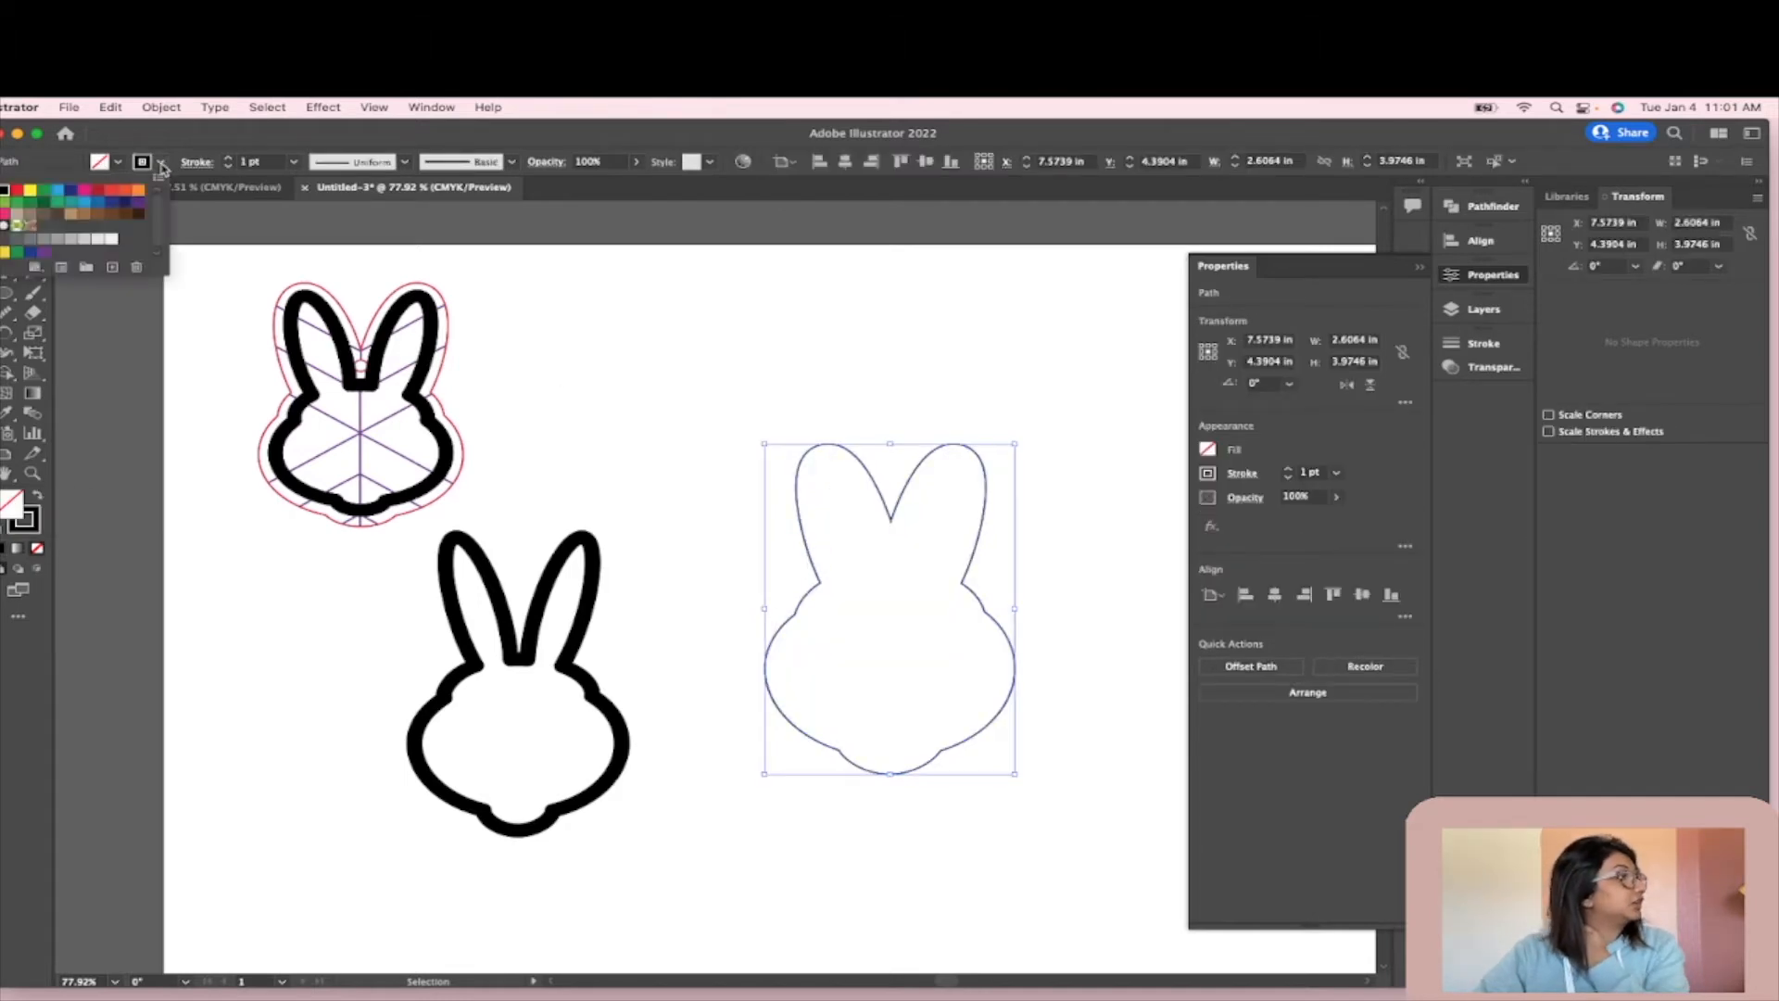
pyautogui.click(6, 190)
# - Move the thick black bunny outline back so it sits centered inside the red outline
pyautogui.moveTo(600, 593)
pyautogui.mouseDown()
pyautogui.moveTo(987, 491)
pyautogui.moveTo(970, 520)
pyautogui.mouseUp()
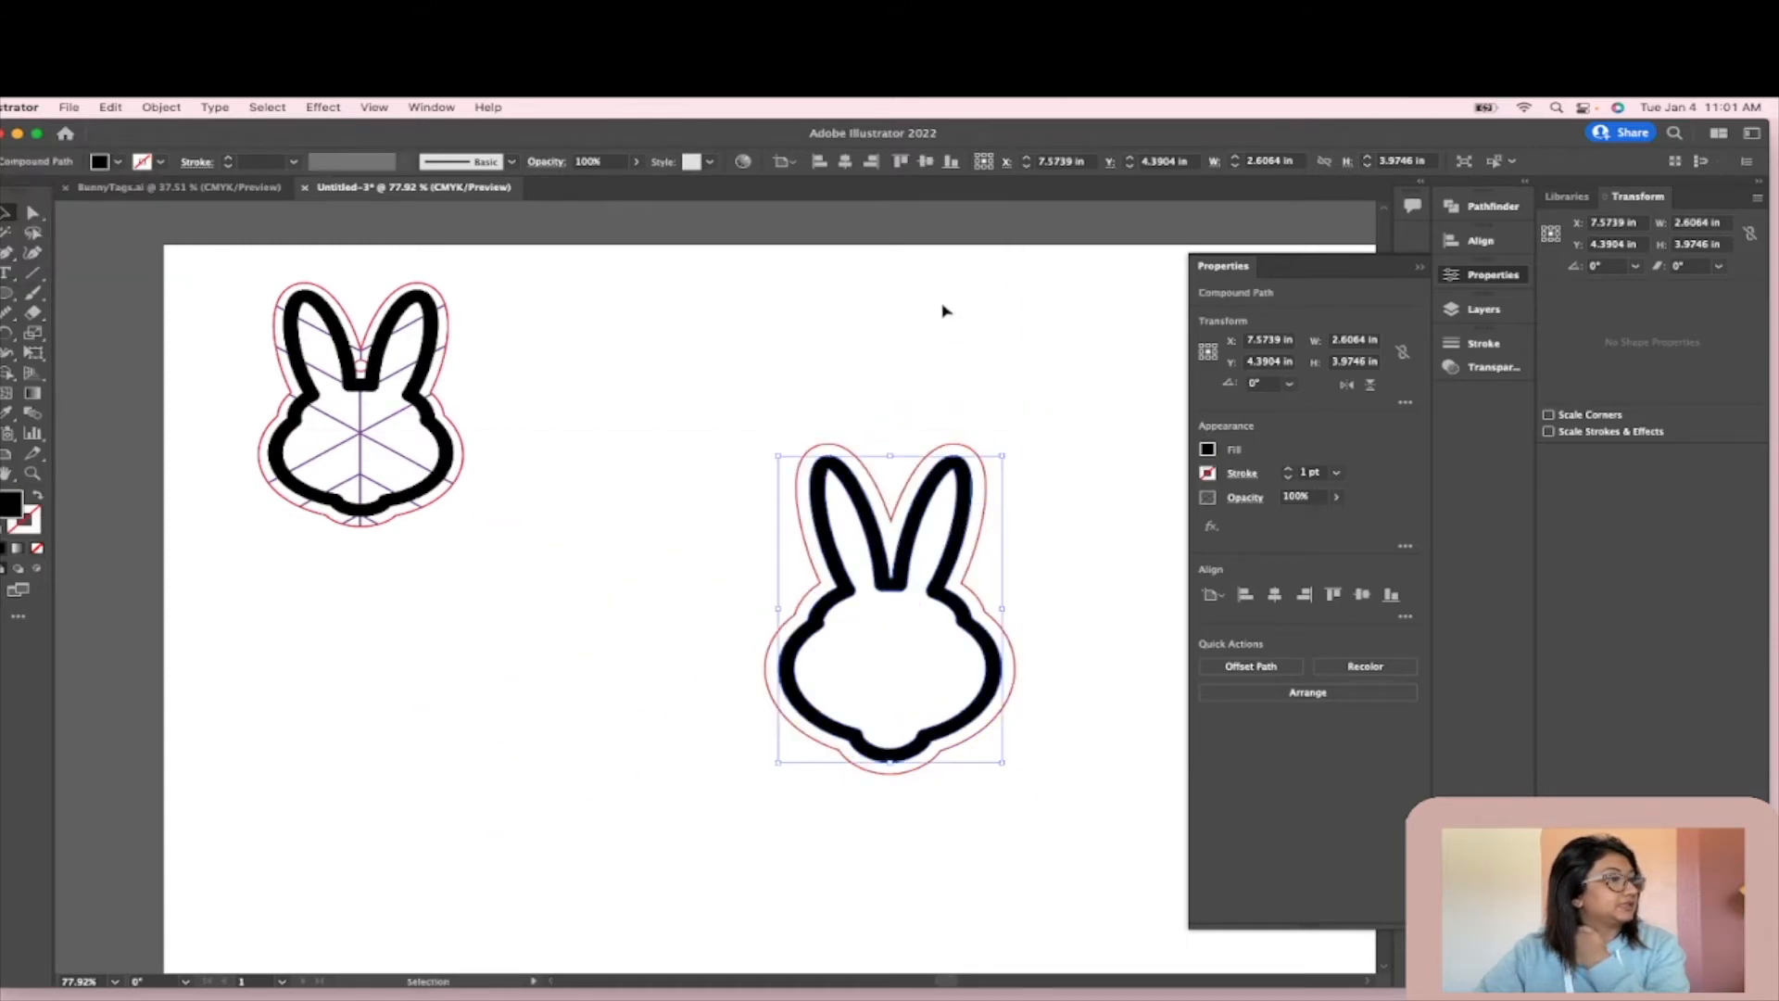
pyautogui.click(948, 330)
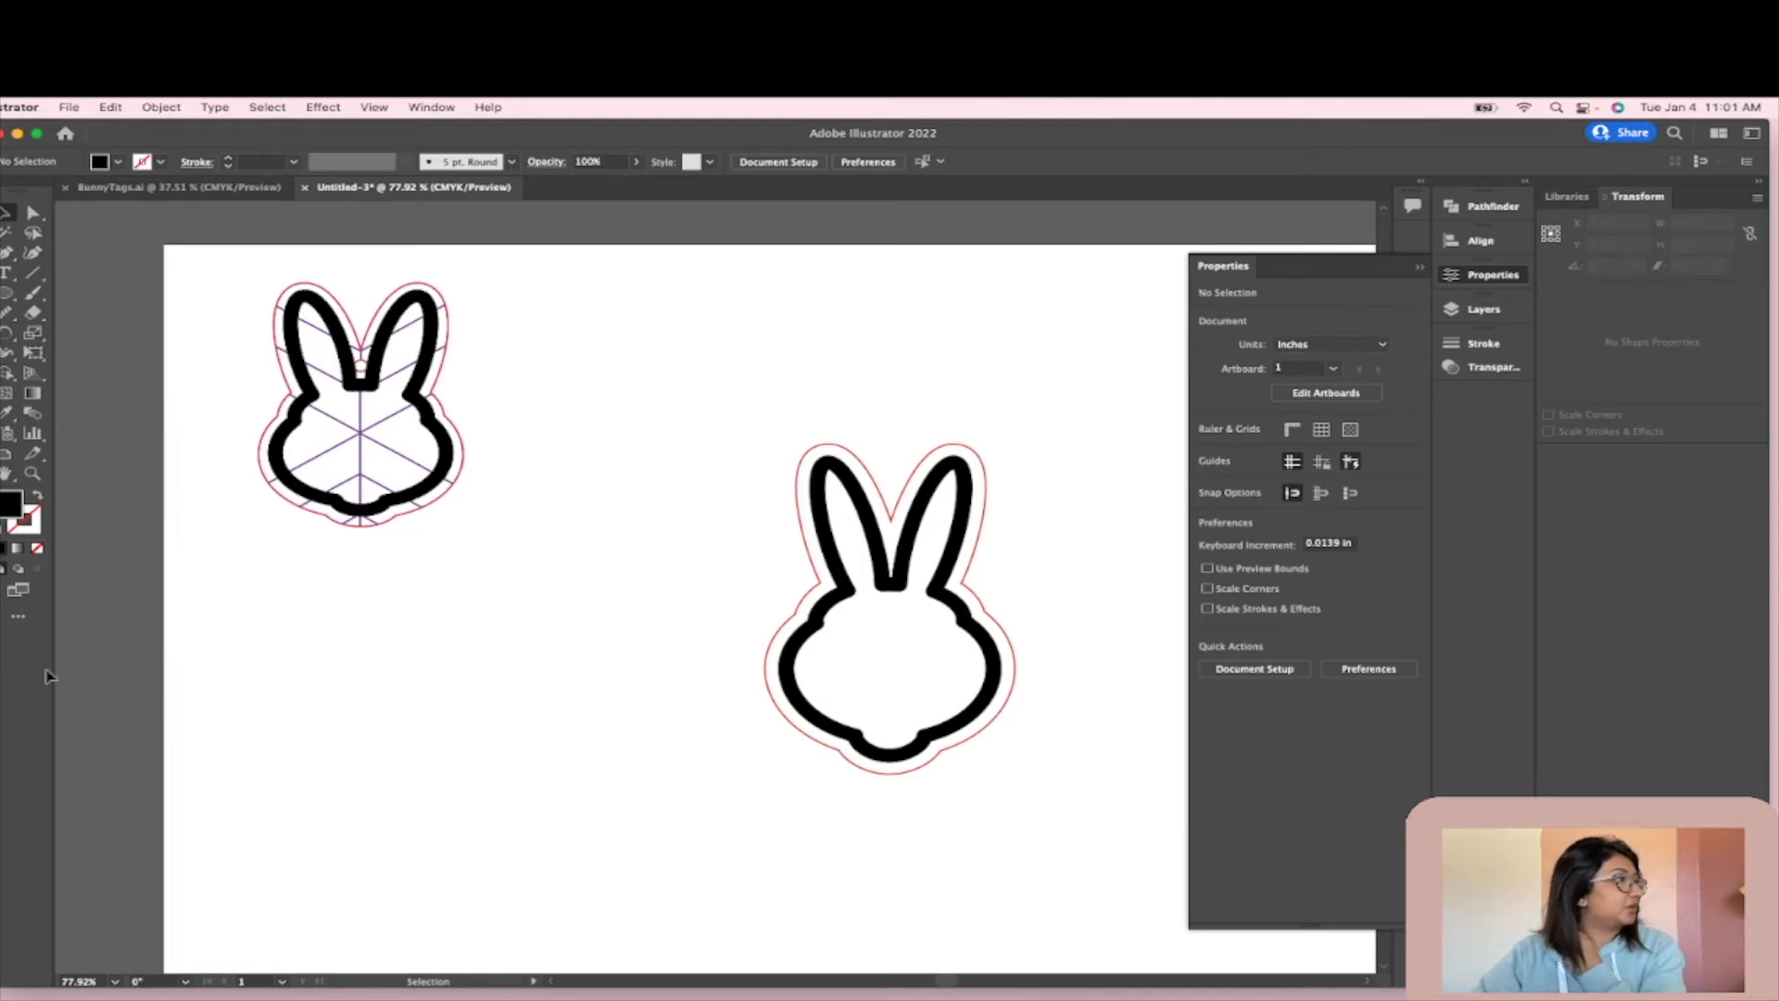
# - Draw a circle about 0.18 in wide, center it between the ears, and select it together with both bunny outlines
pyautogui.click(7, 293)
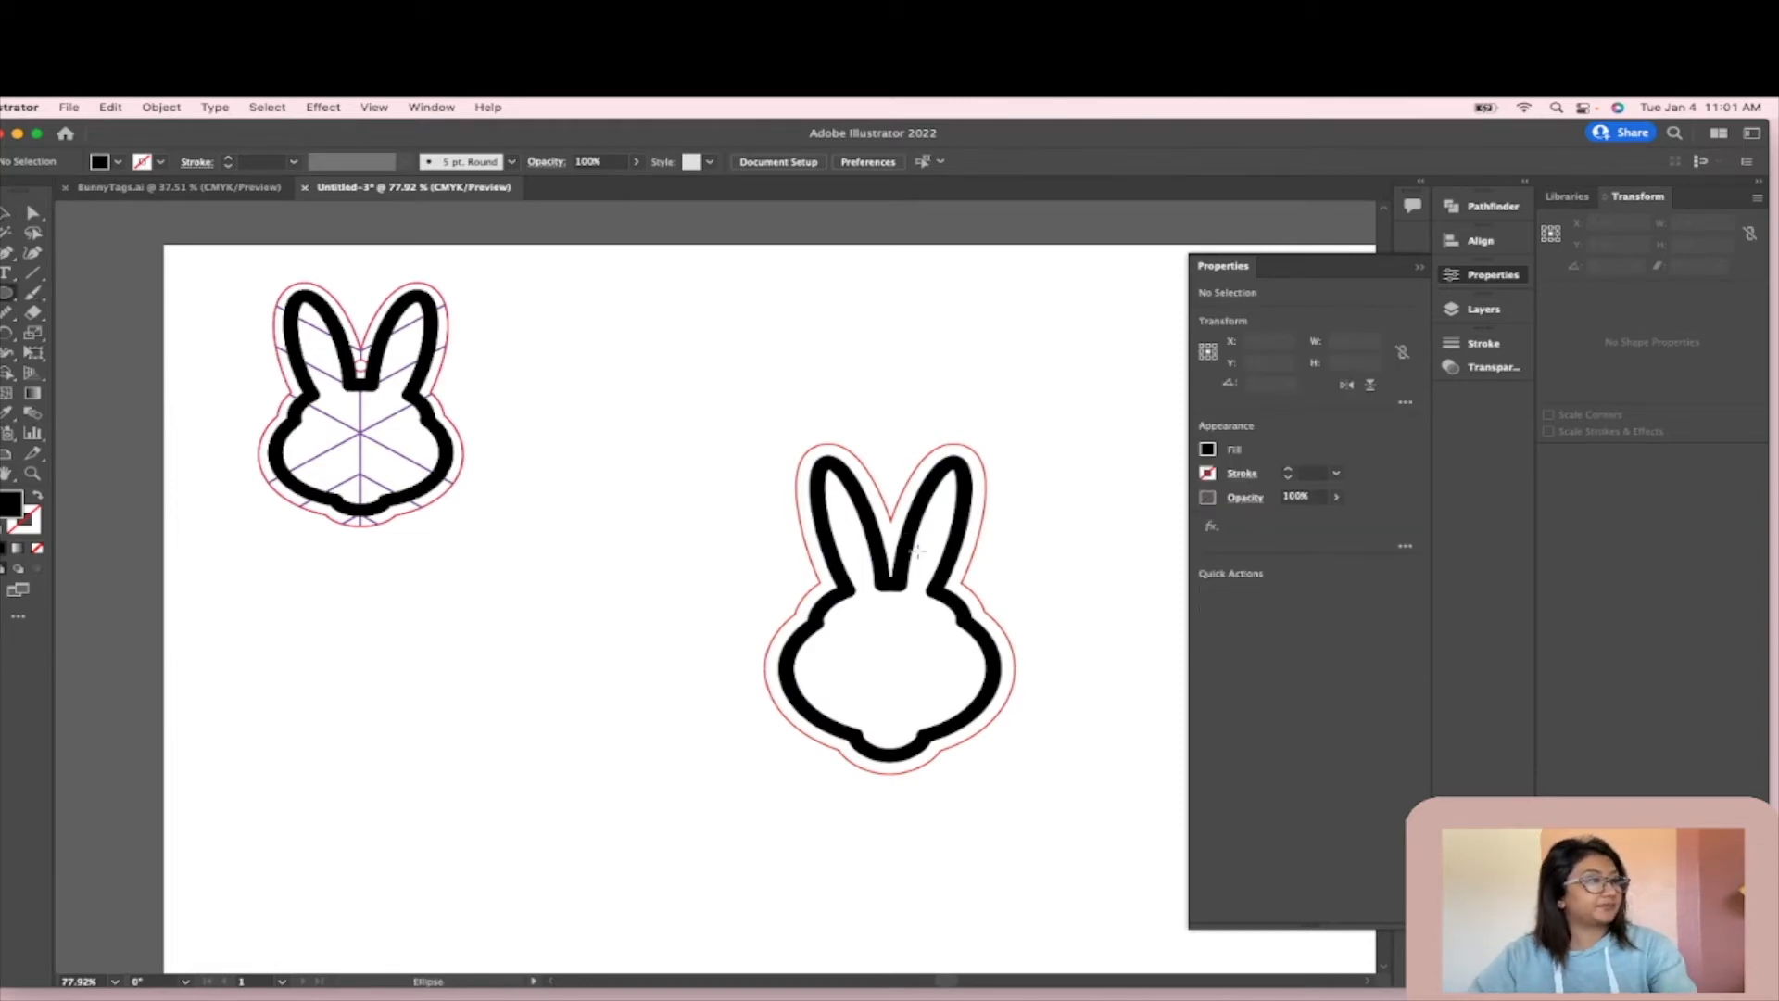
pyautogui.moveTo(861, 406); pyautogui.dragTo(885, 414)
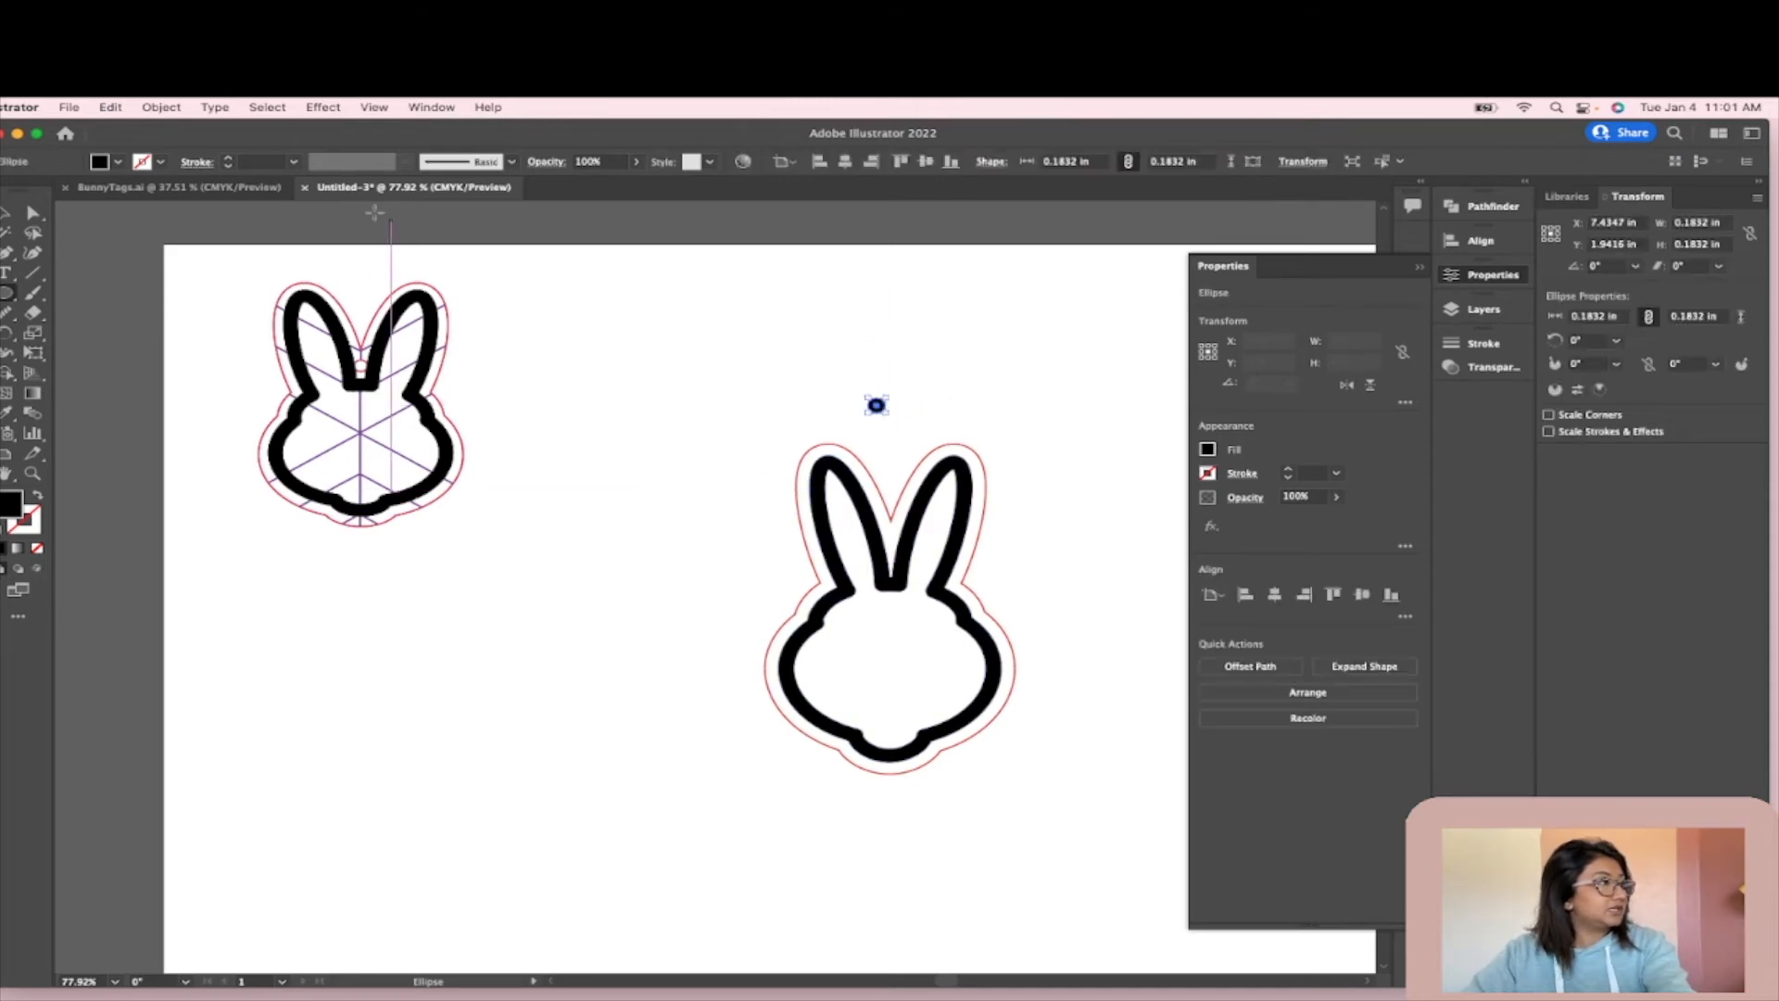
pyautogui.click(7, 216)
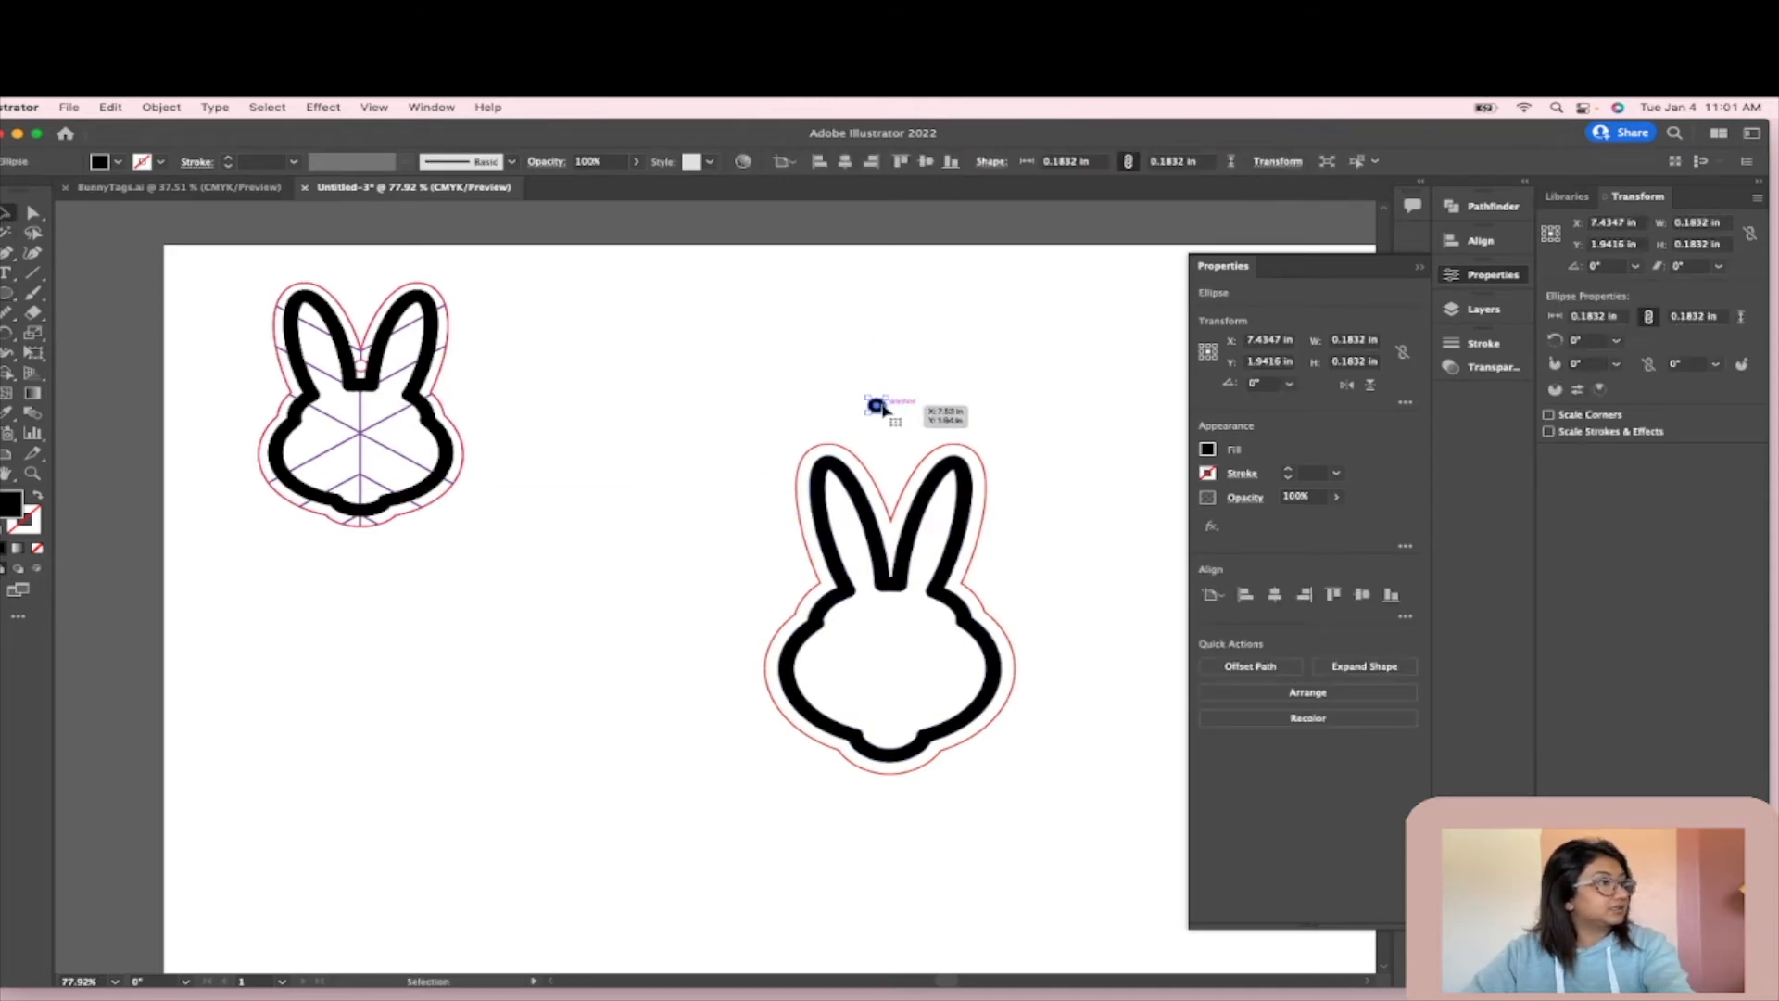
pyautogui.moveTo(876, 404); pyautogui.dragTo(888, 540)
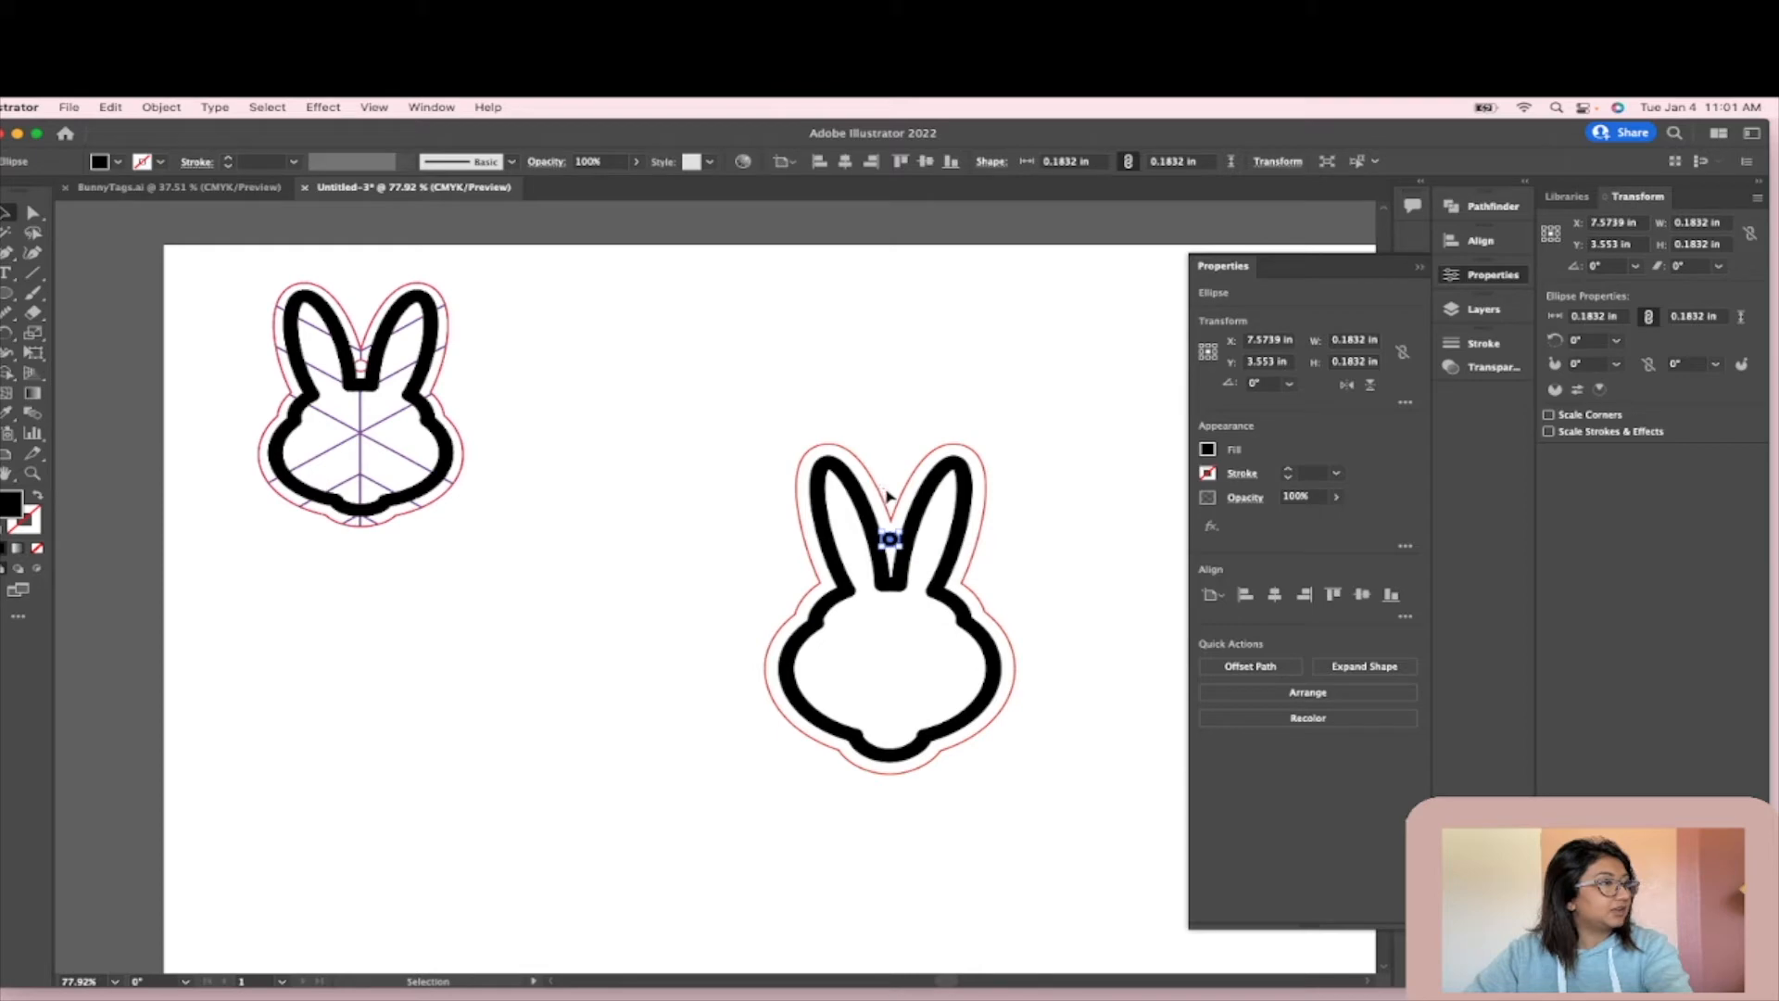
pyautogui.click(906, 448)
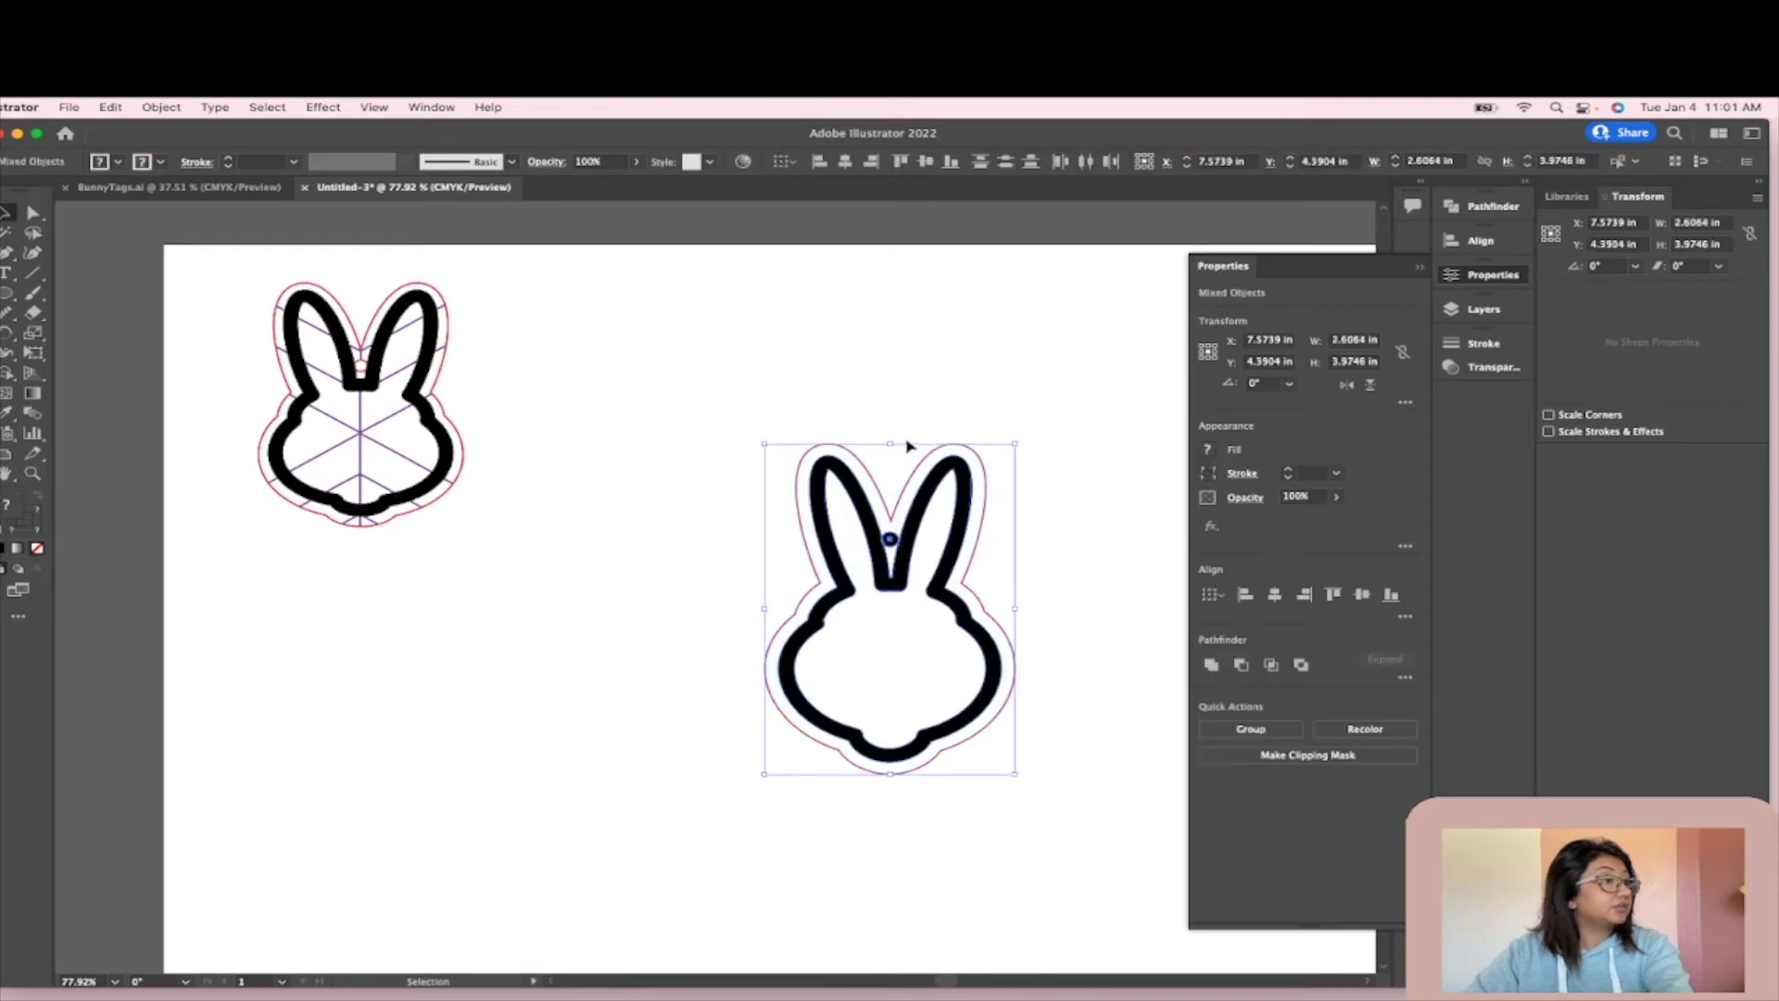
pyautogui.click(922, 476)
pyautogui.moveTo(858, 526); pyautogui.dragTo(773, 741)
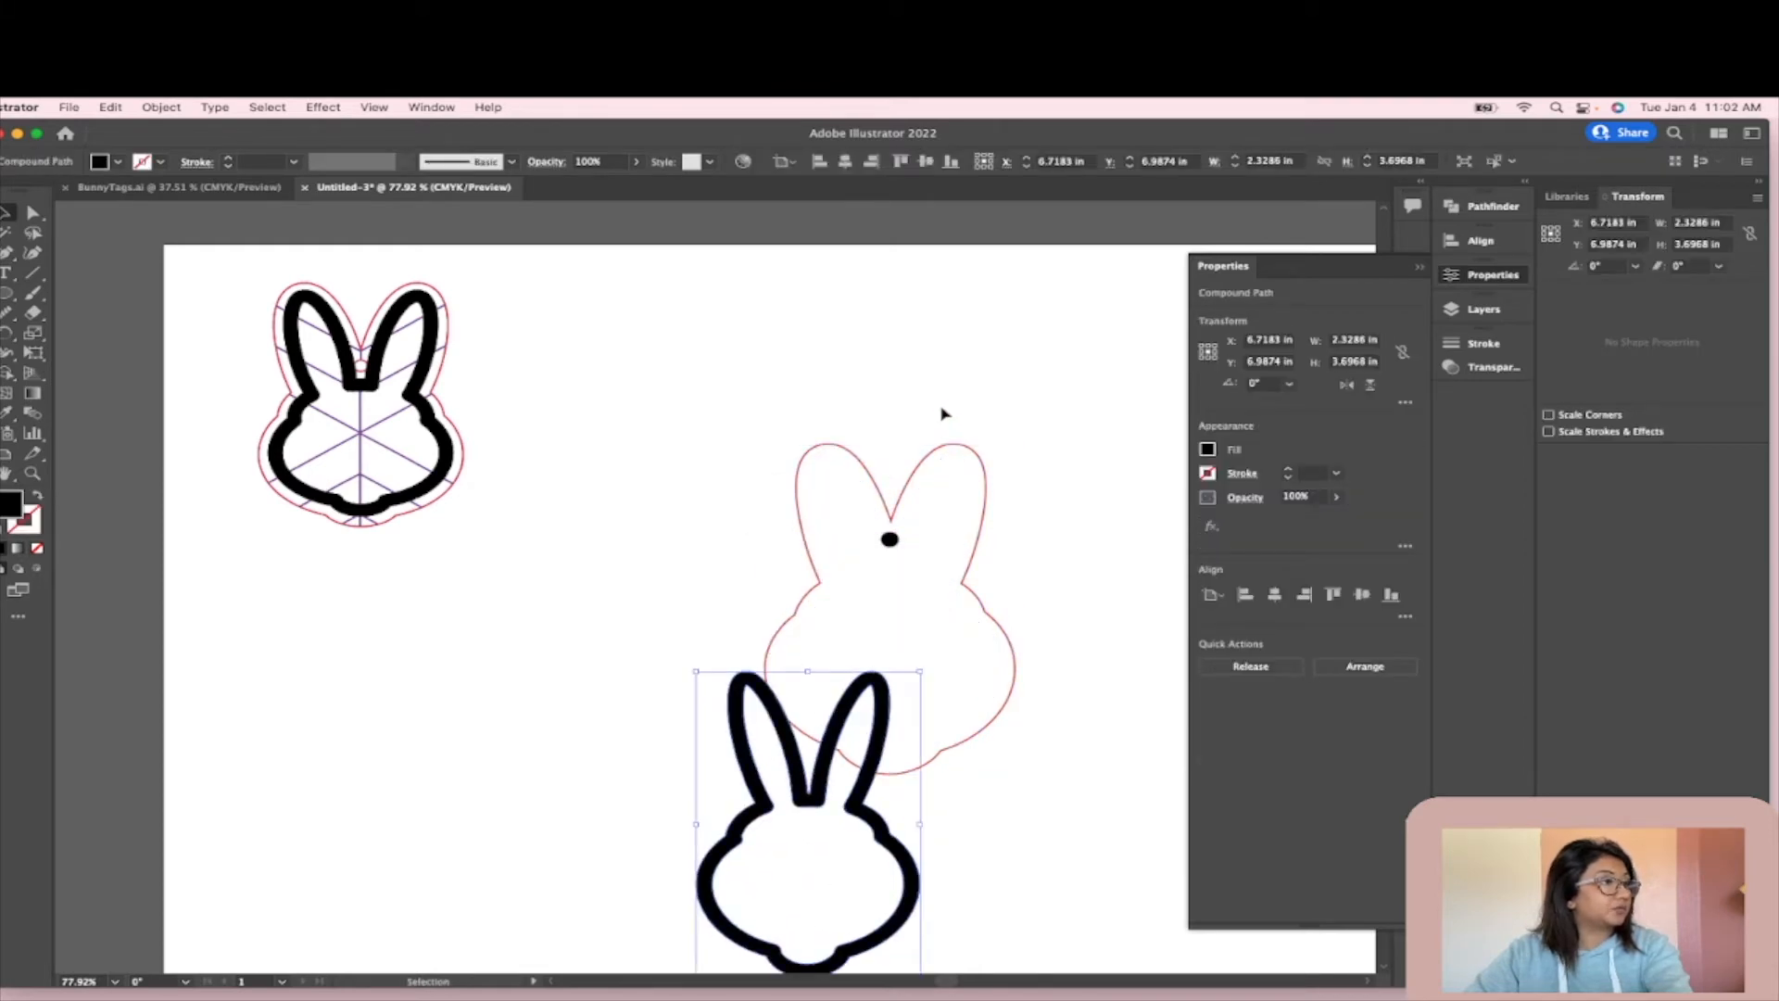
pyautogui.click(904, 638)
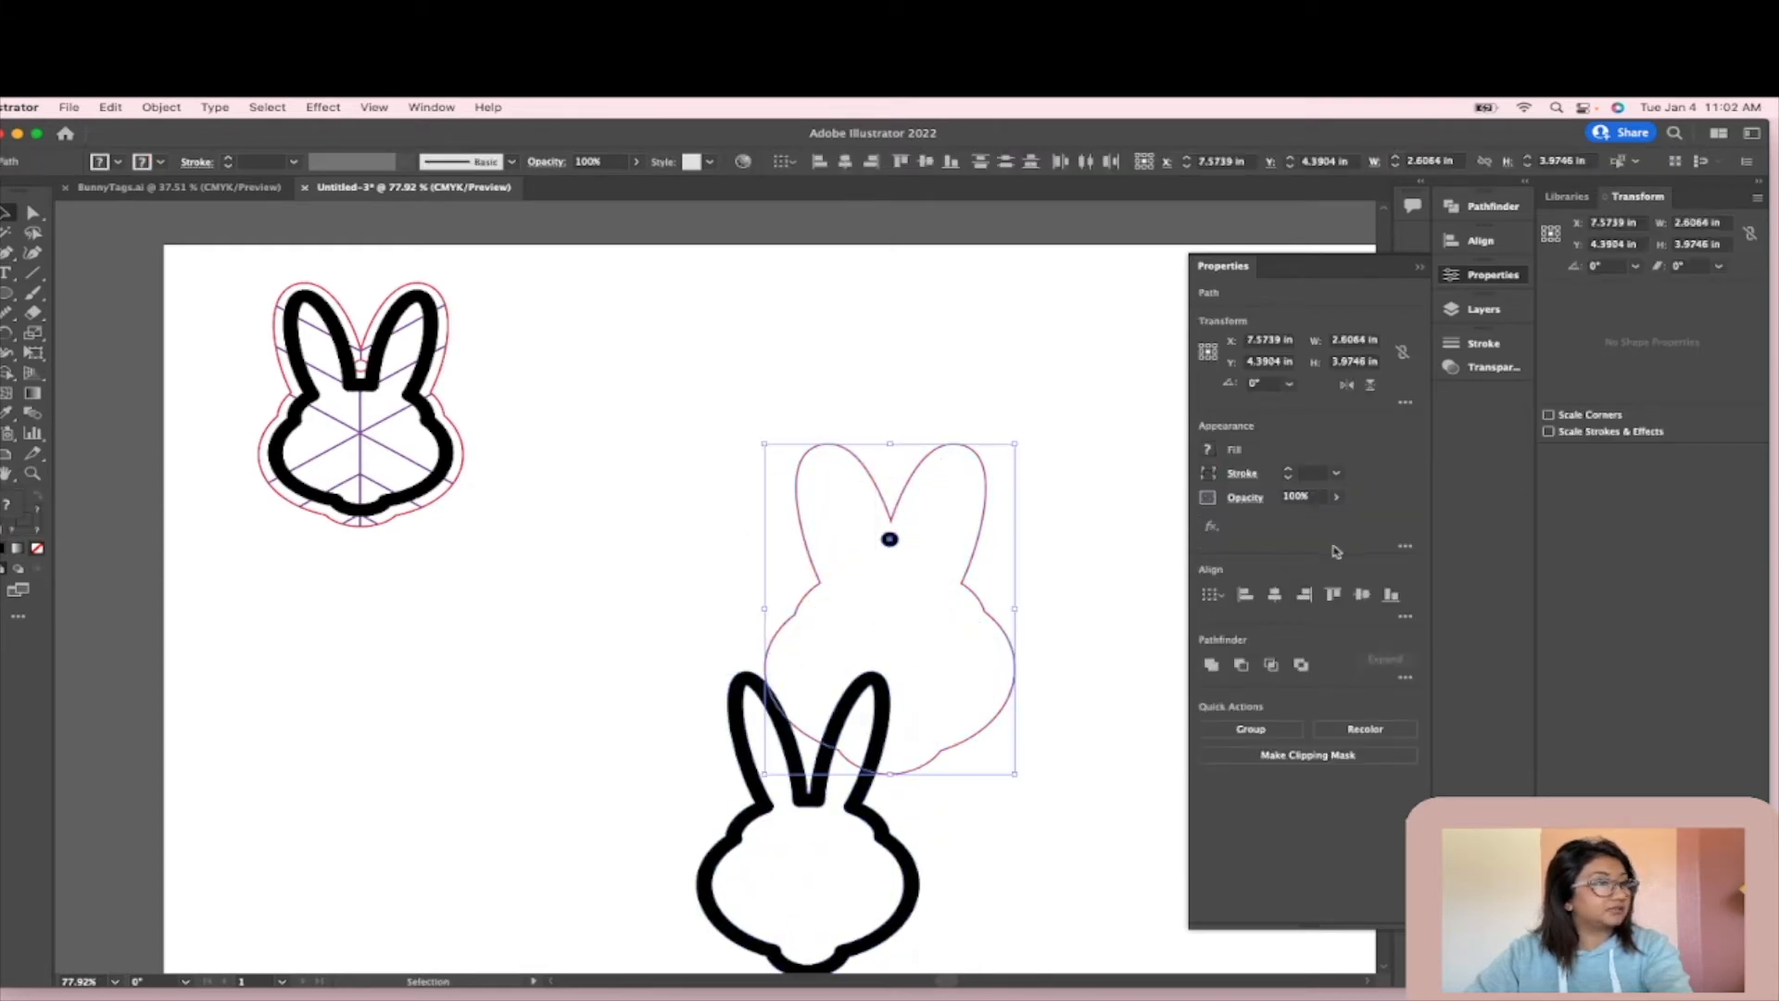
pyautogui.click(997, 308)
pyautogui.moveTo(841, 725); pyautogui.dragTo(923, 510)
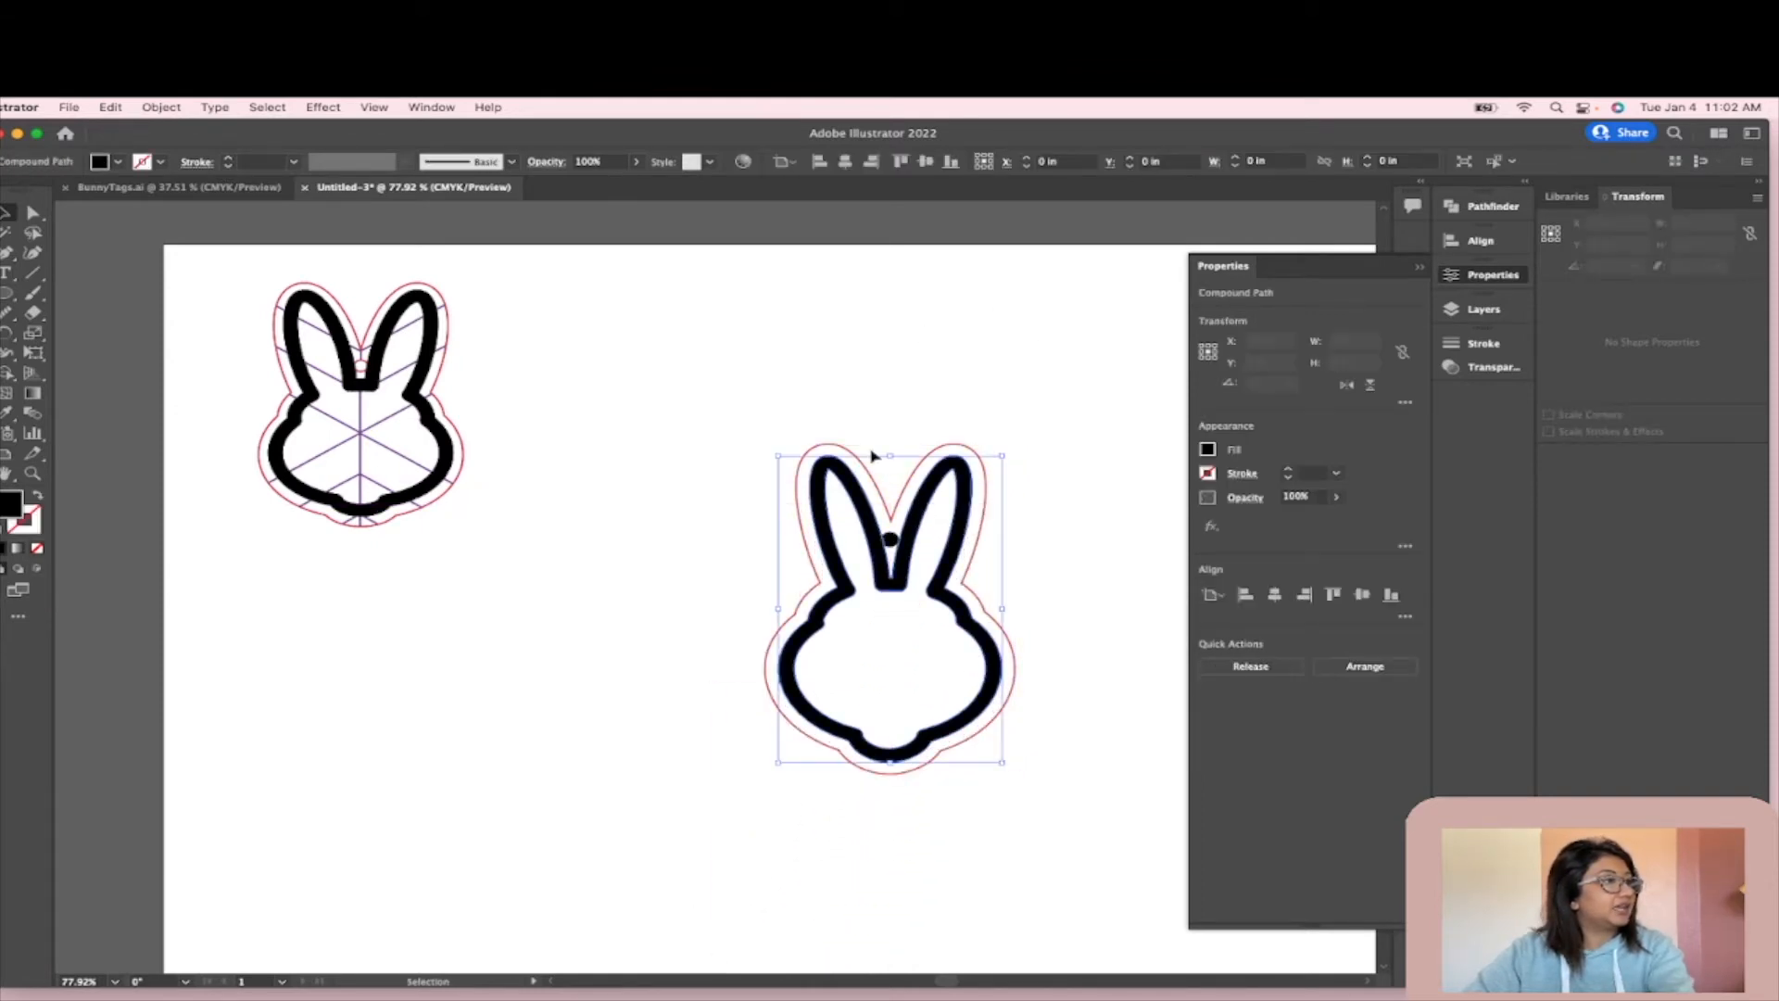
# - Subtract the small circle from the red bunny outline with Pathfinder Minus Front to cut the hole between the ears
pyautogui.click(888, 541)
pyautogui.click(890, 540)
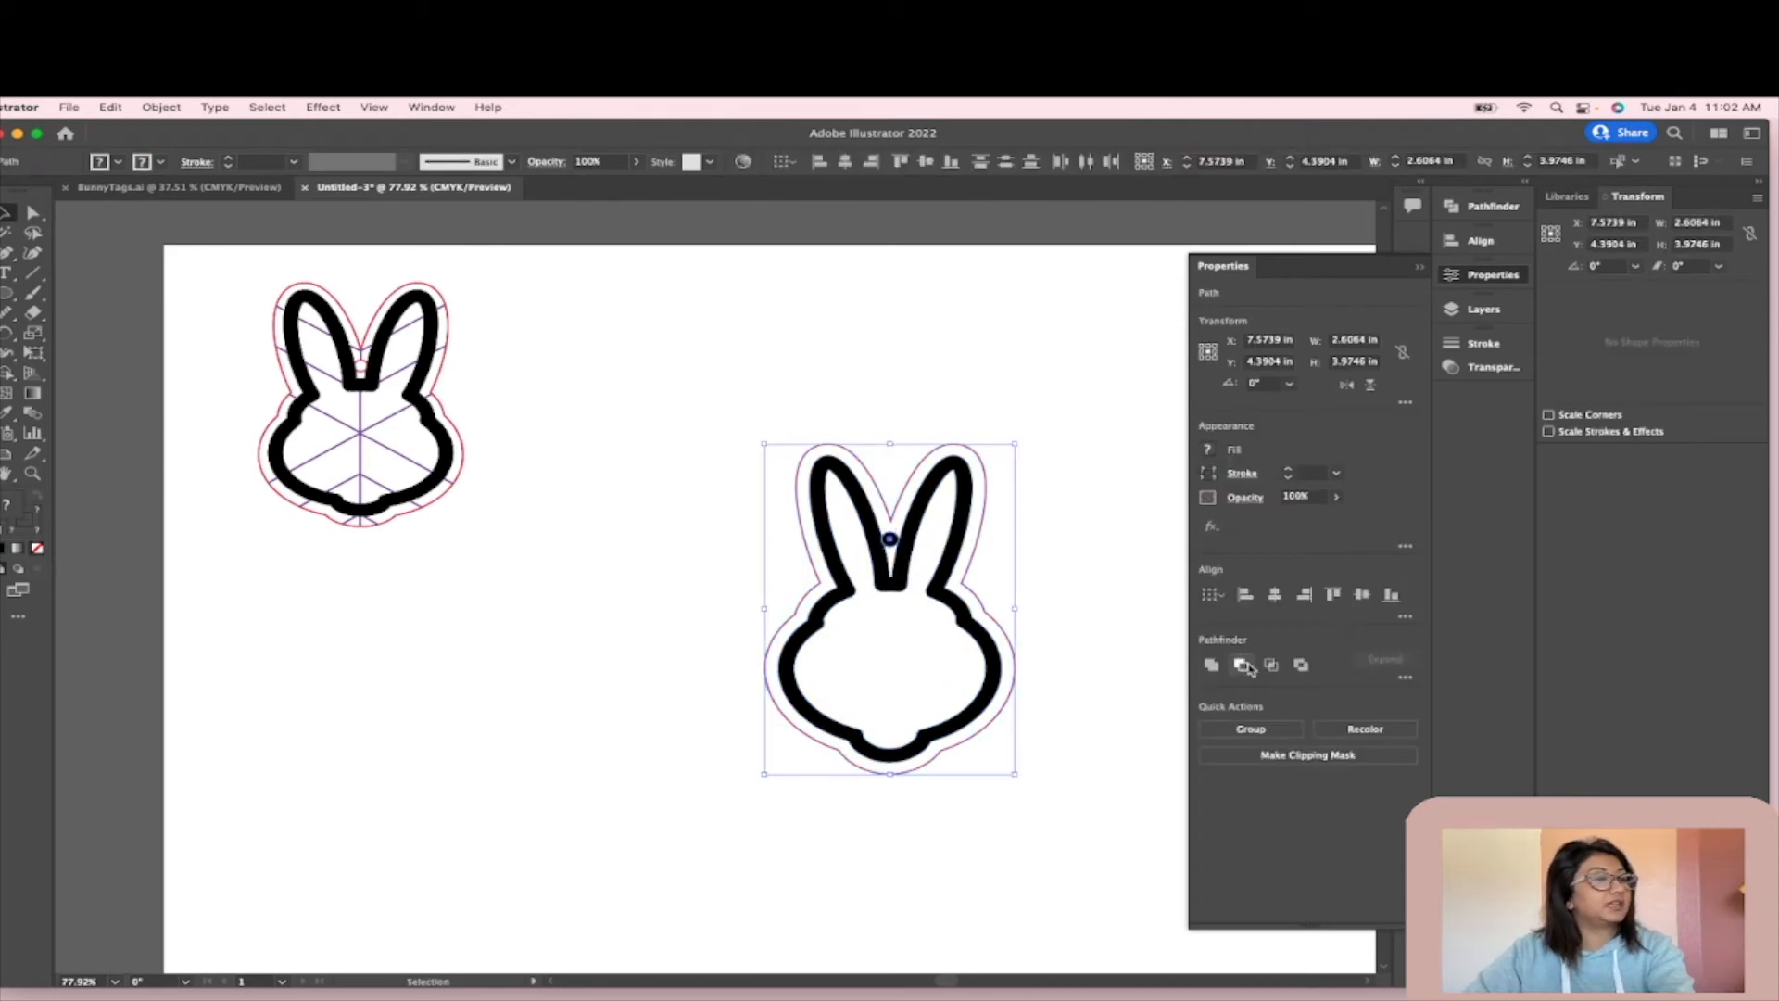
pyautogui.click(1241, 666)
pyautogui.click(985, 787)
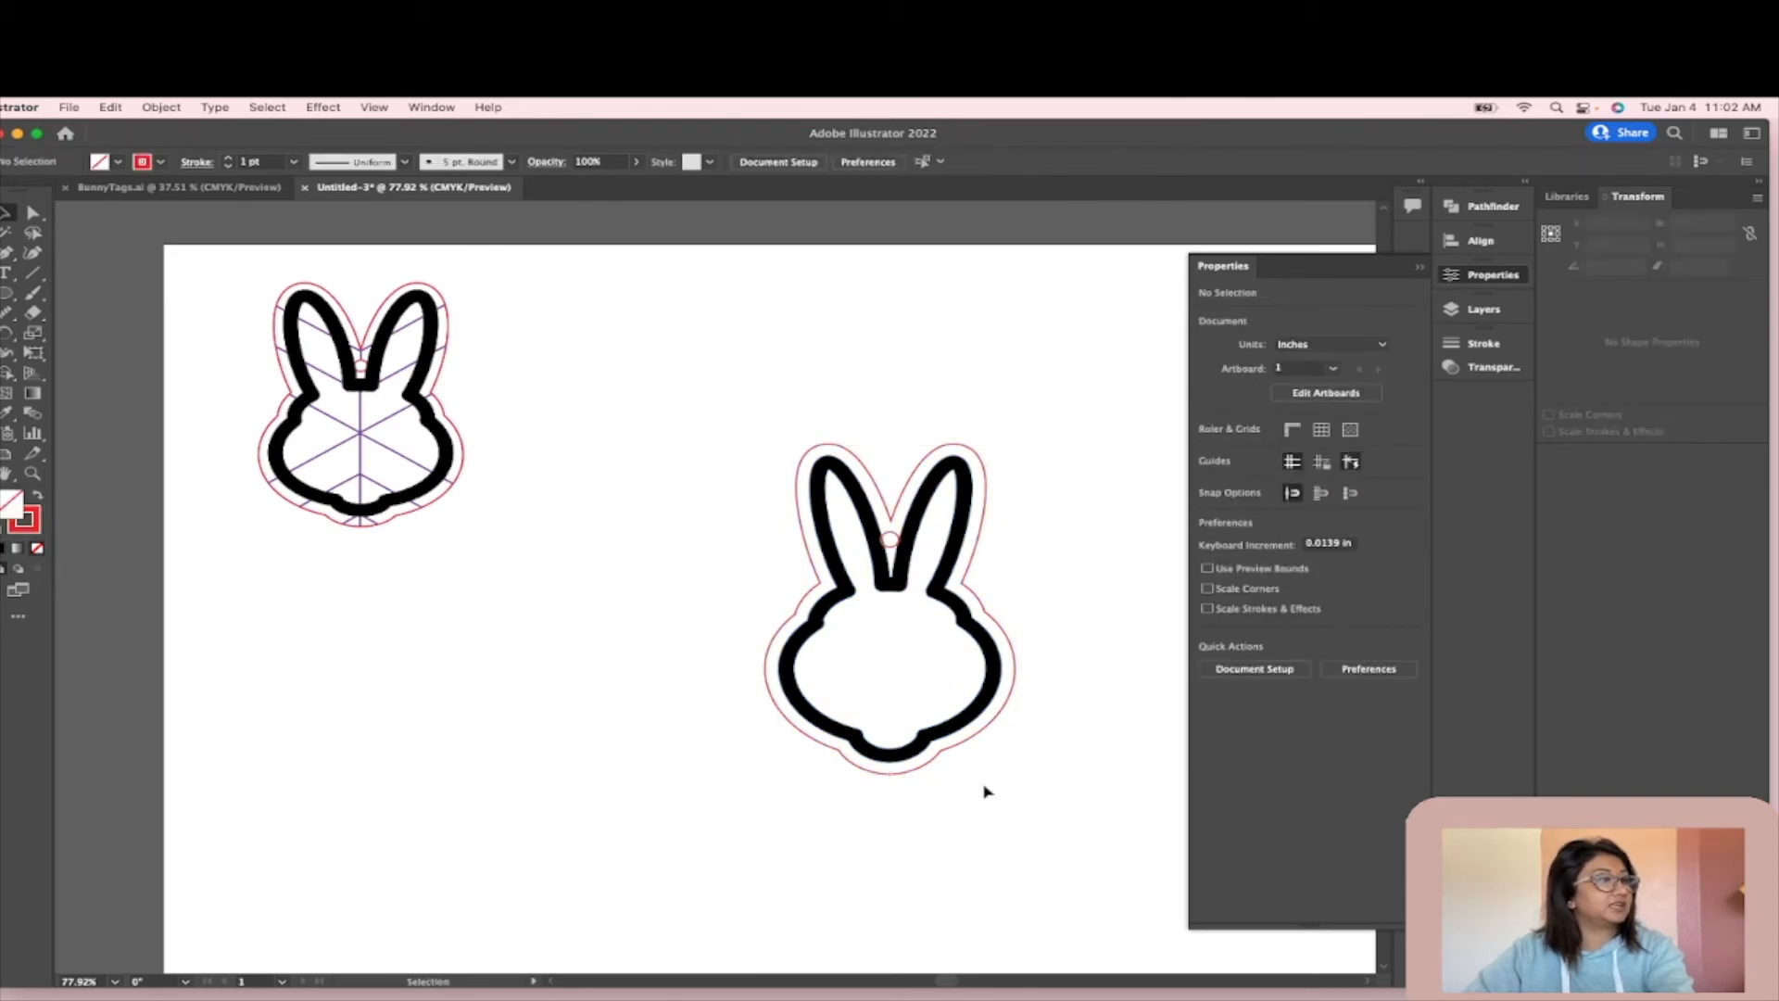
# - Bring the thick black bunny outline to the front and move the red outline with its hole off to its left
pyautogui.rightClick(905, 563)
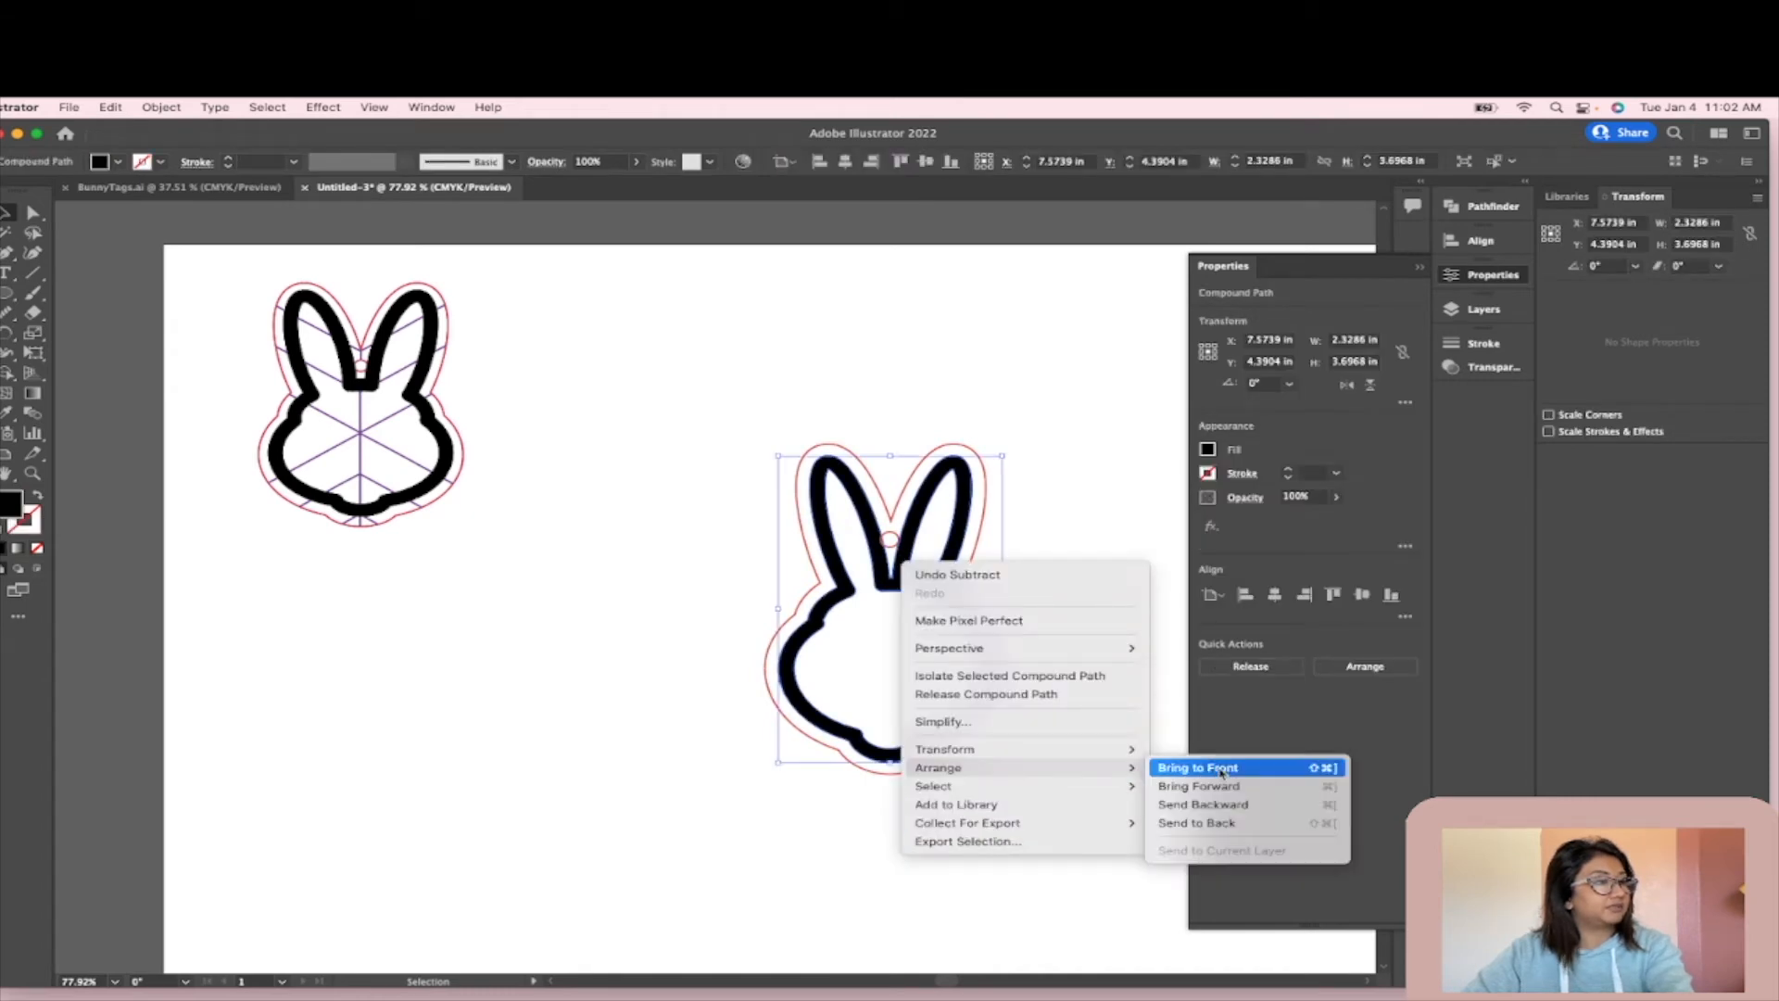
pyautogui.click(1072, 405)
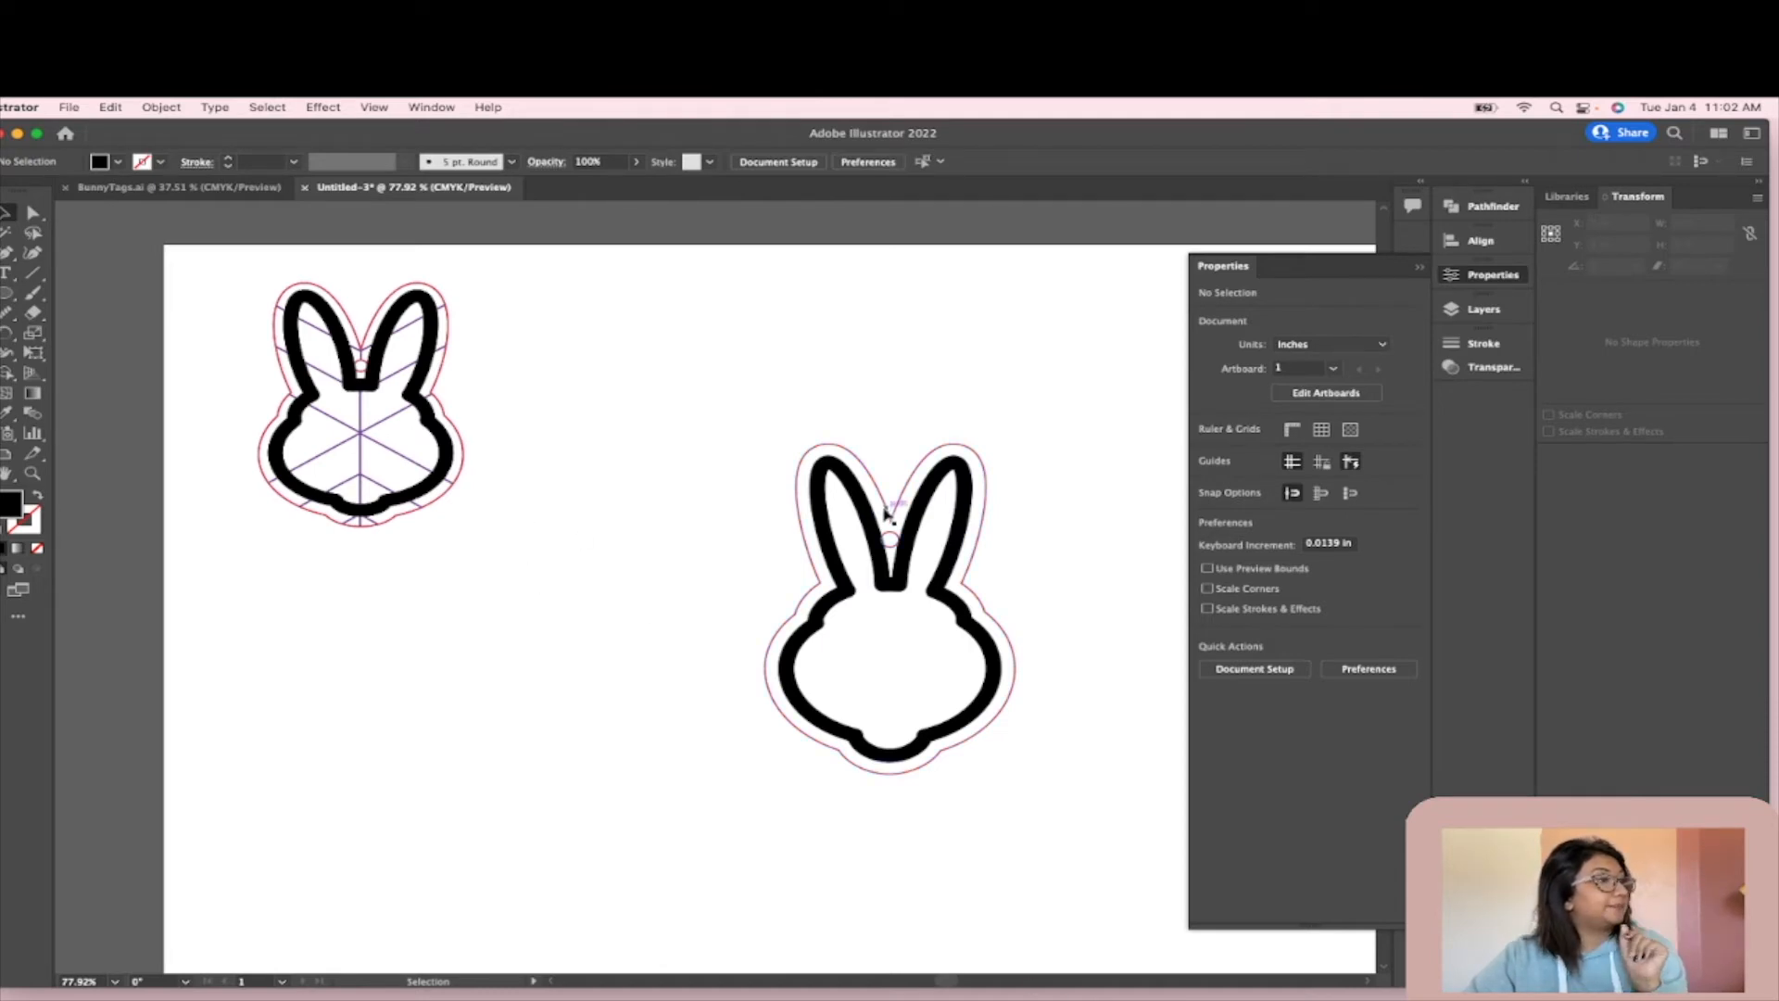
pyautogui.moveTo(886, 514); pyautogui.dragTo(591, 535)
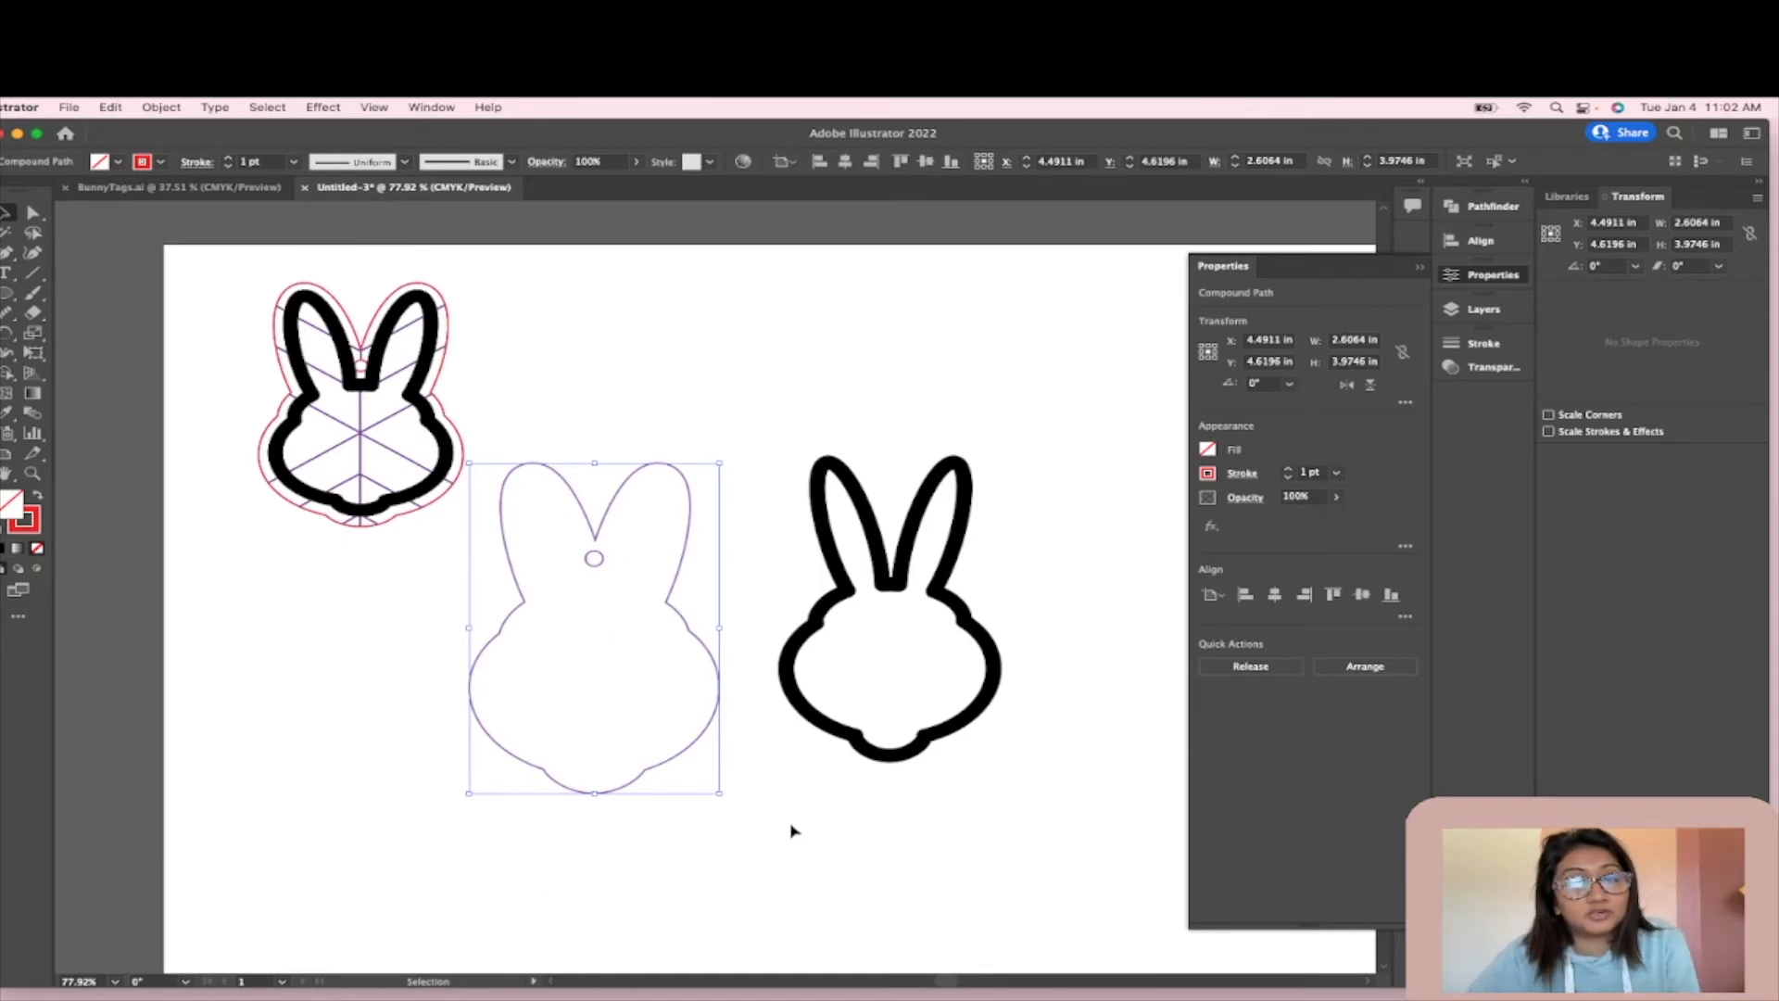
# - Draw a vertical line about 3.05 in long from the notch between the red outline's ears down to its bottom edge
pyautogui.click(33, 275)
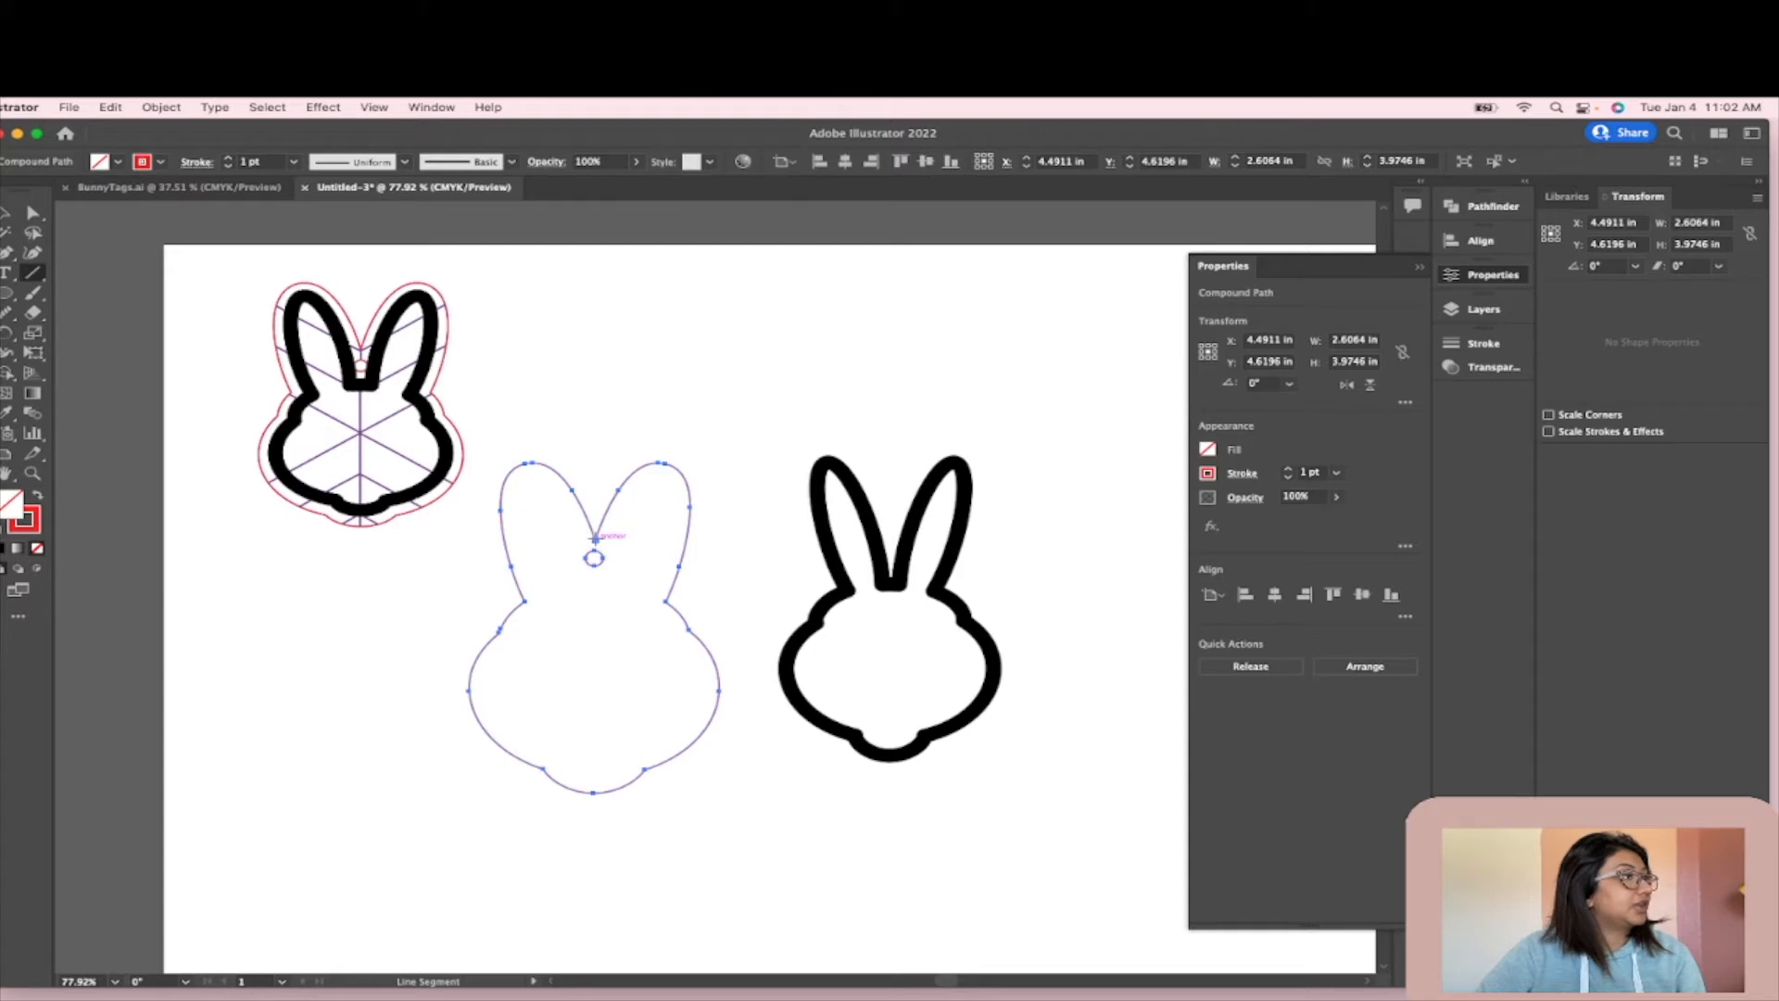
pyautogui.moveTo(564, 741); pyautogui.dragTo(604, 834)
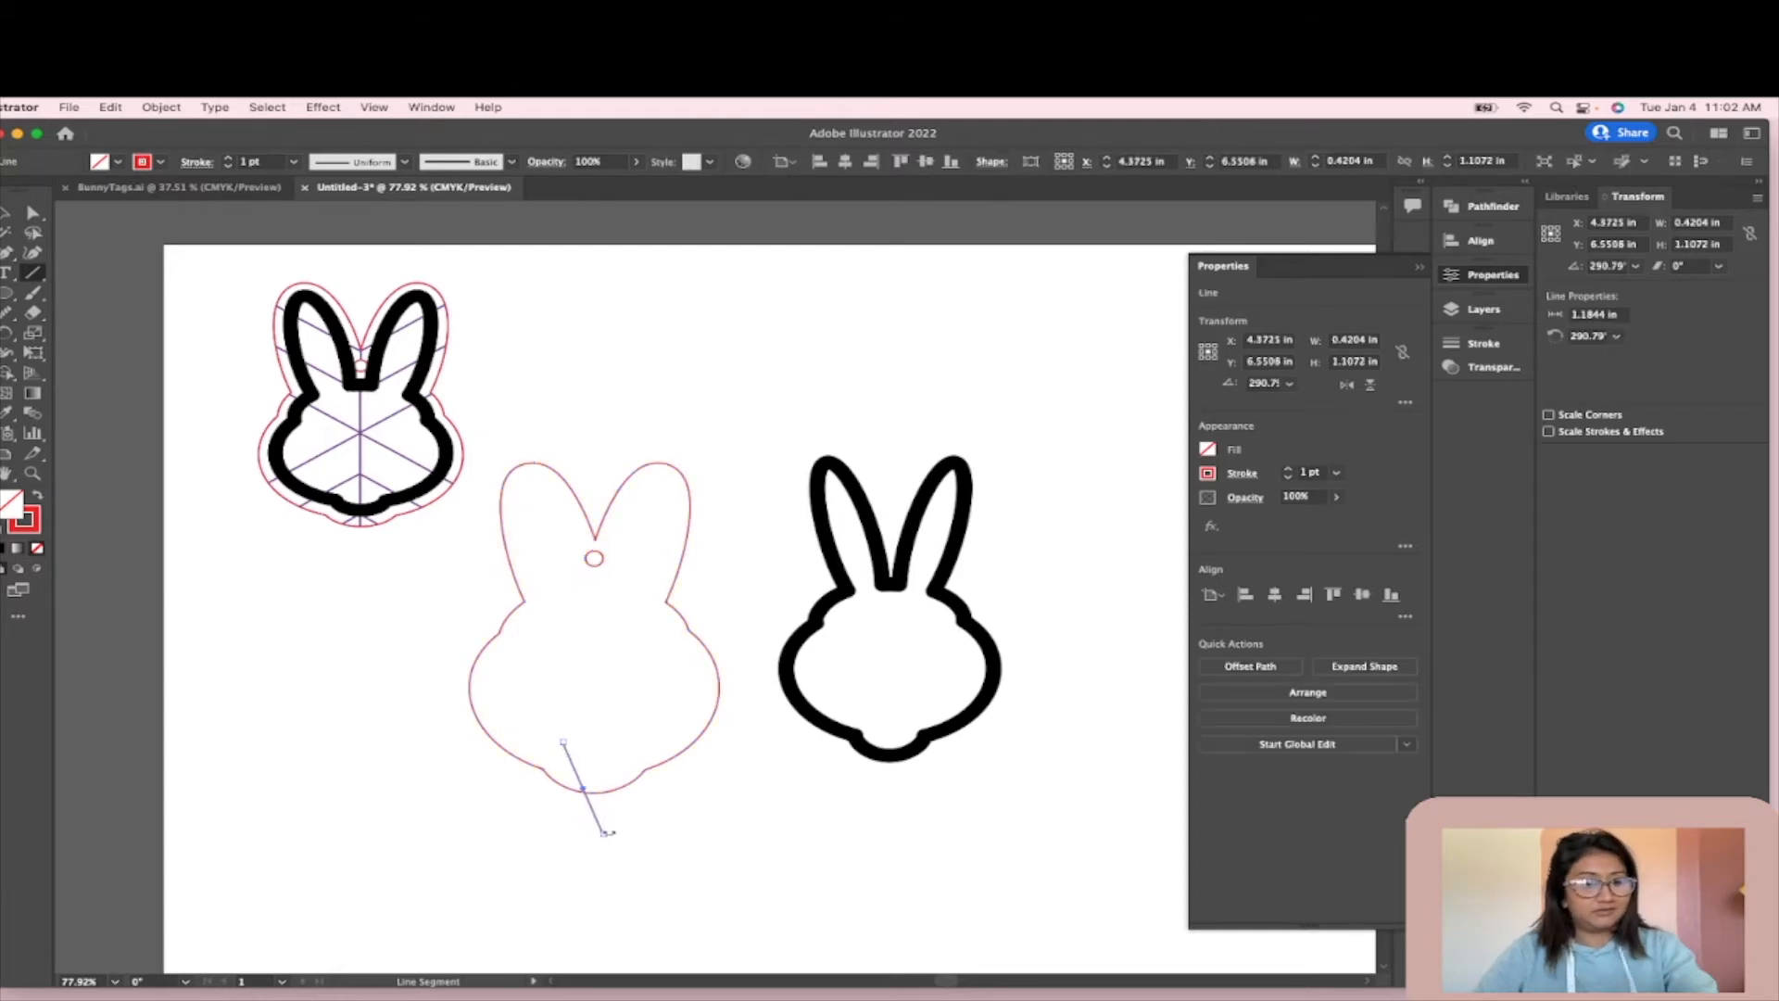
pyautogui.press('super+z')
pyautogui.moveTo(603, 554)
pyautogui.mouseDown()
pyautogui.moveTo(604, 894)
pyautogui.moveTo(385, 522)
pyautogui.moveTo(588, 547)
pyautogui.mouseUp()
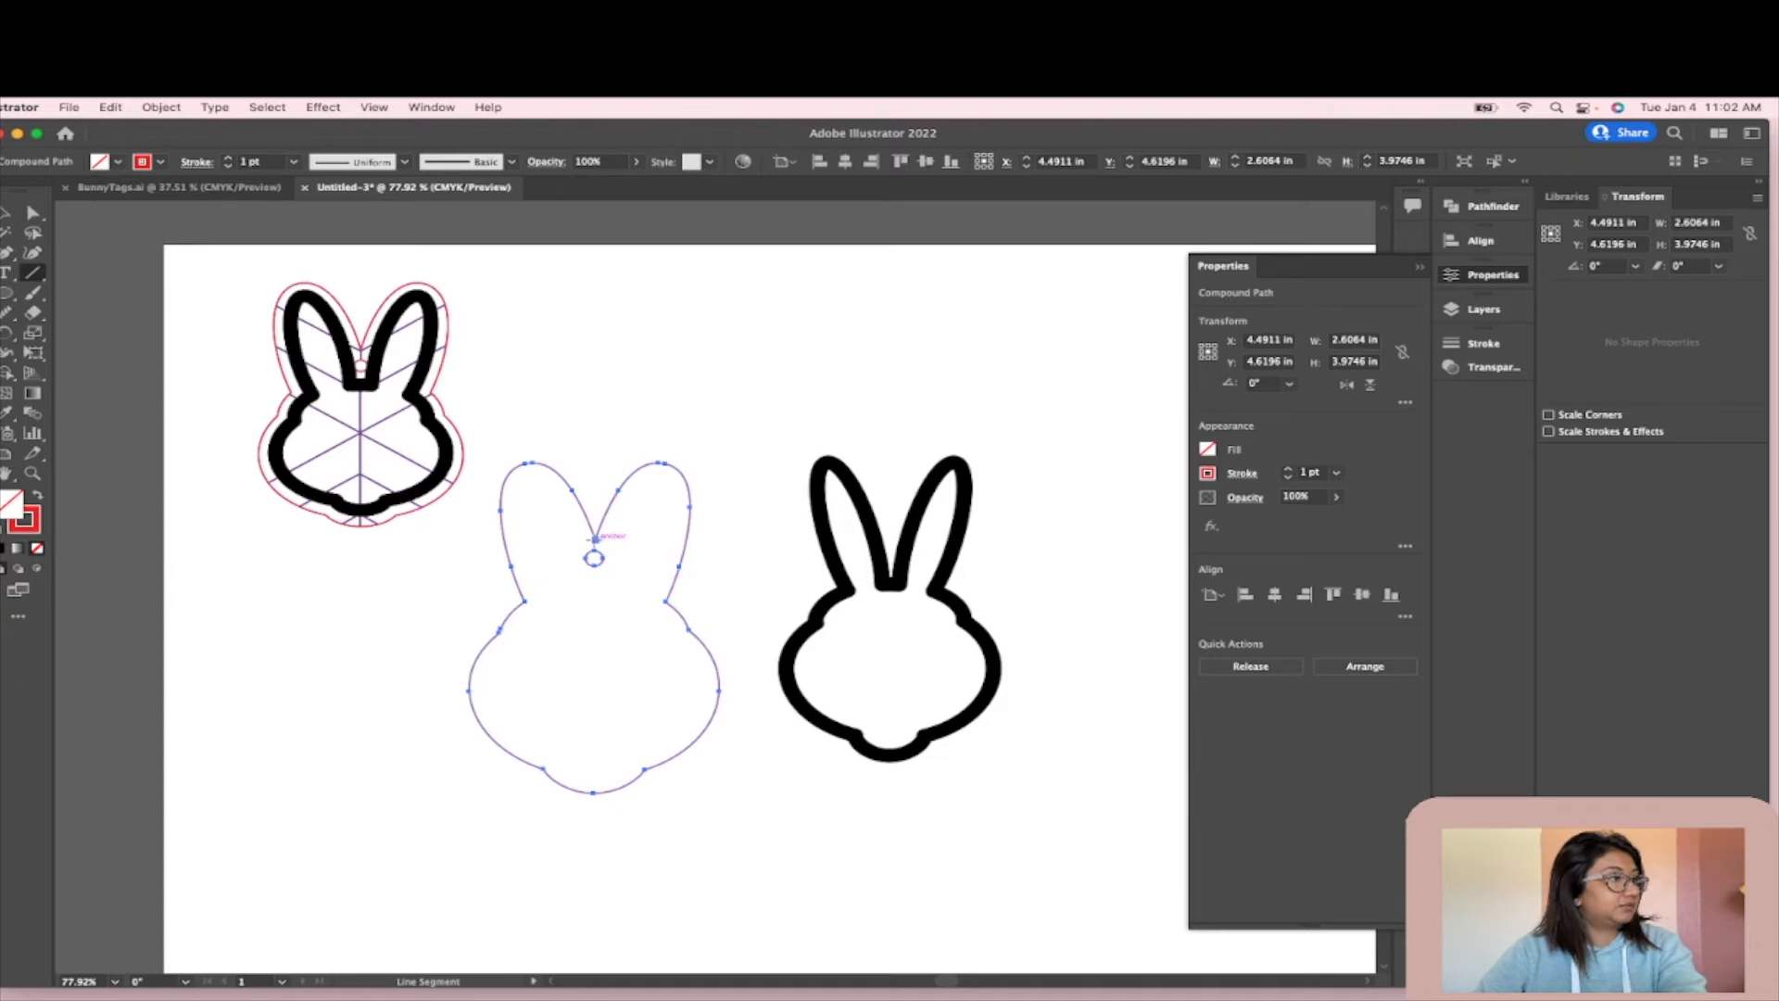
pyautogui.moveTo(594, 538); pyautogui.dragTo(616, 796)
pyautogui.click(6, 215)
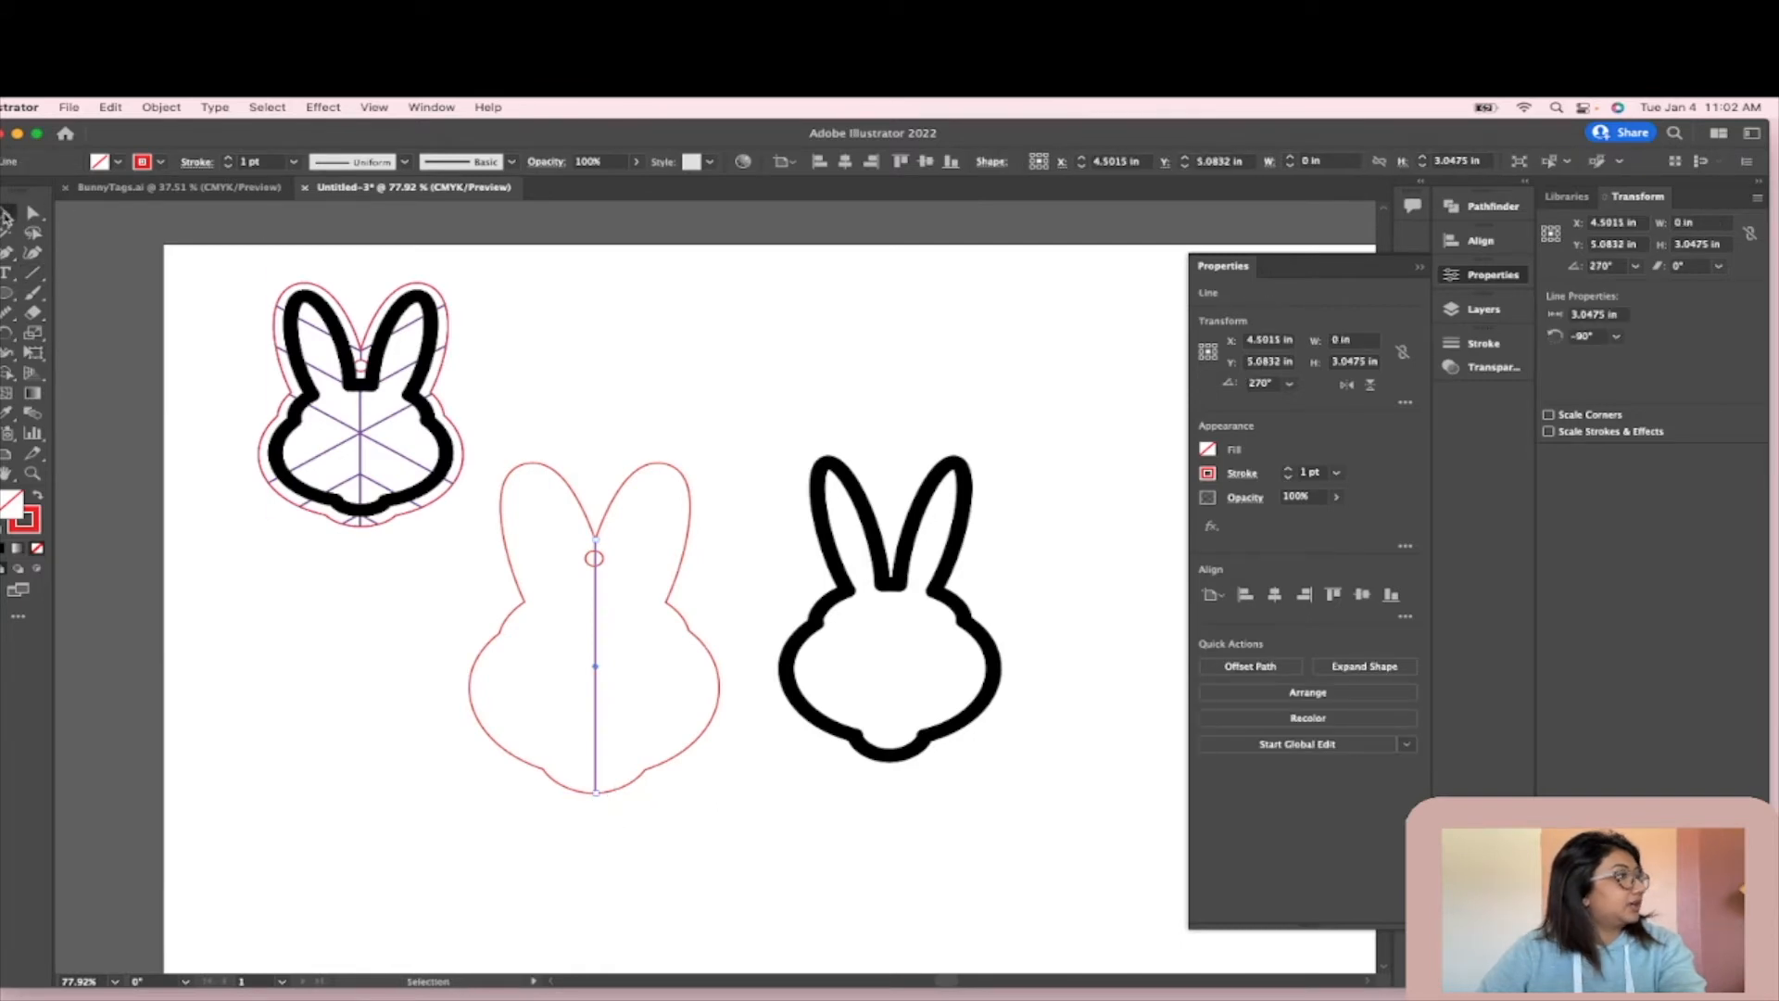
pyautogui.click(792, 436)
# - Select the vertical center line and change its stroke color to purple
pyautogui.scroll(3, 676, 604)
pyautogui.click(548, 643)
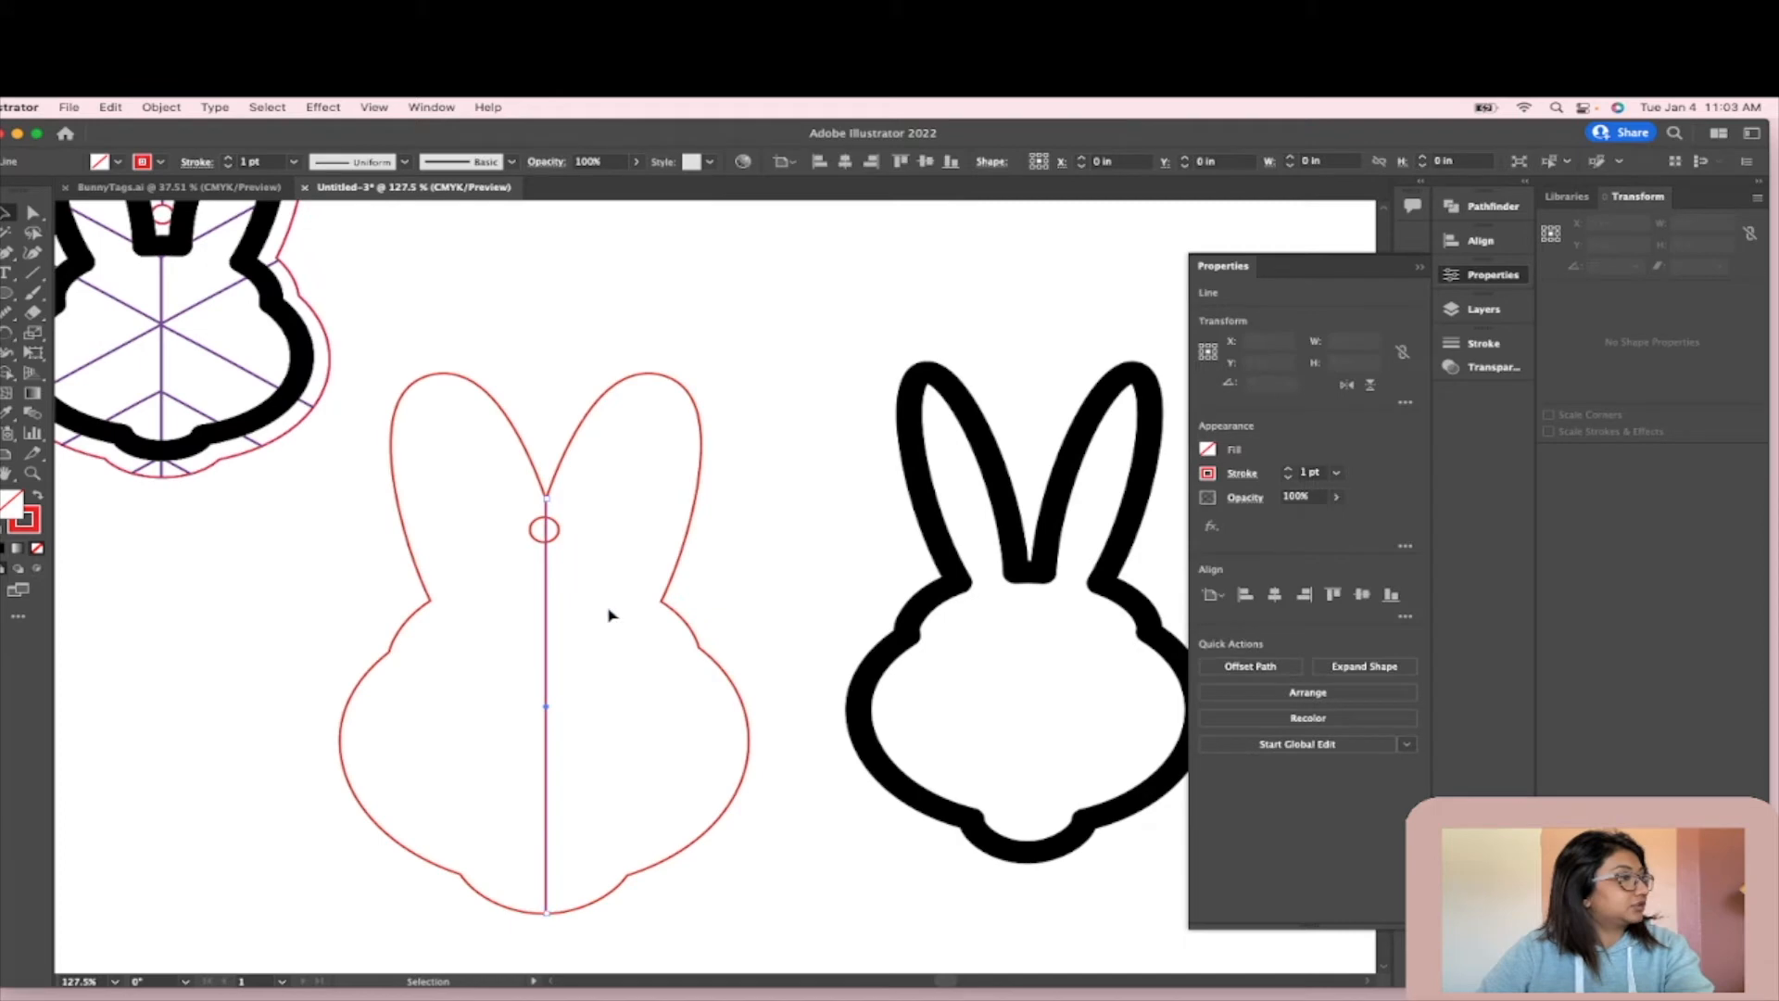
pyautogui.click(24, 519)
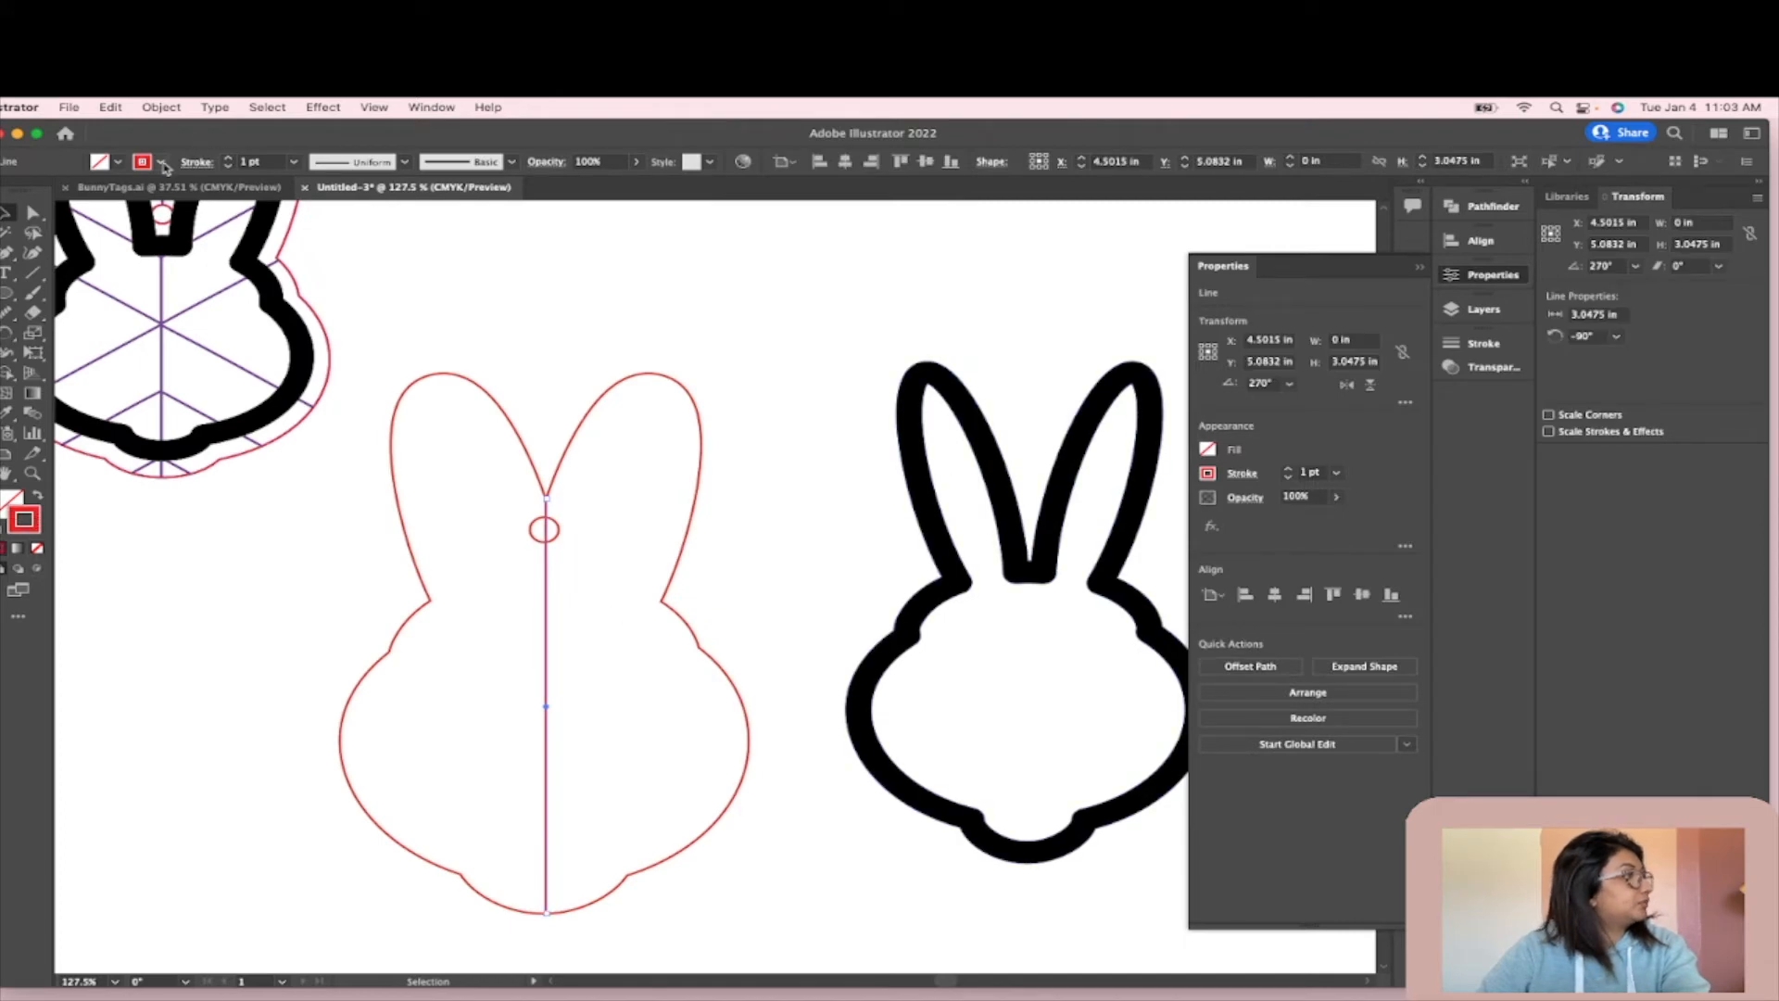
pyautogui.click(160, 162)
pyautogui.click(138, 210)
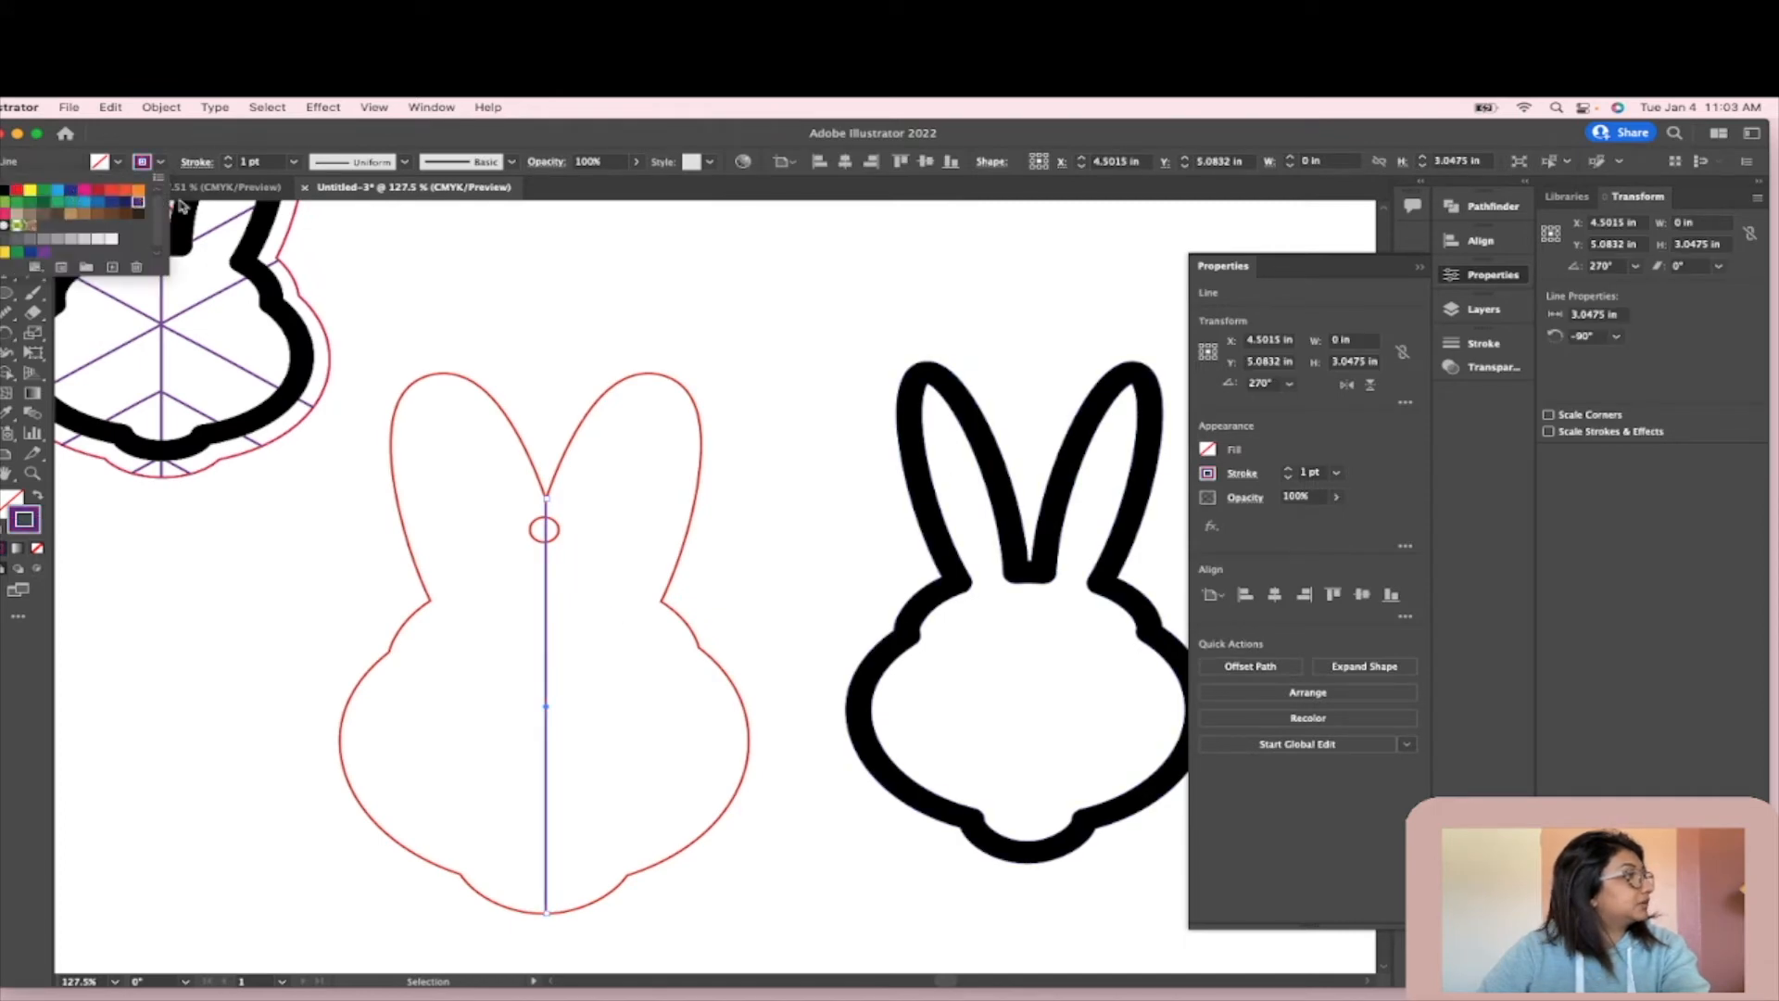
pyautogui.click(774, 344)
pyautogui.click(549, 614)
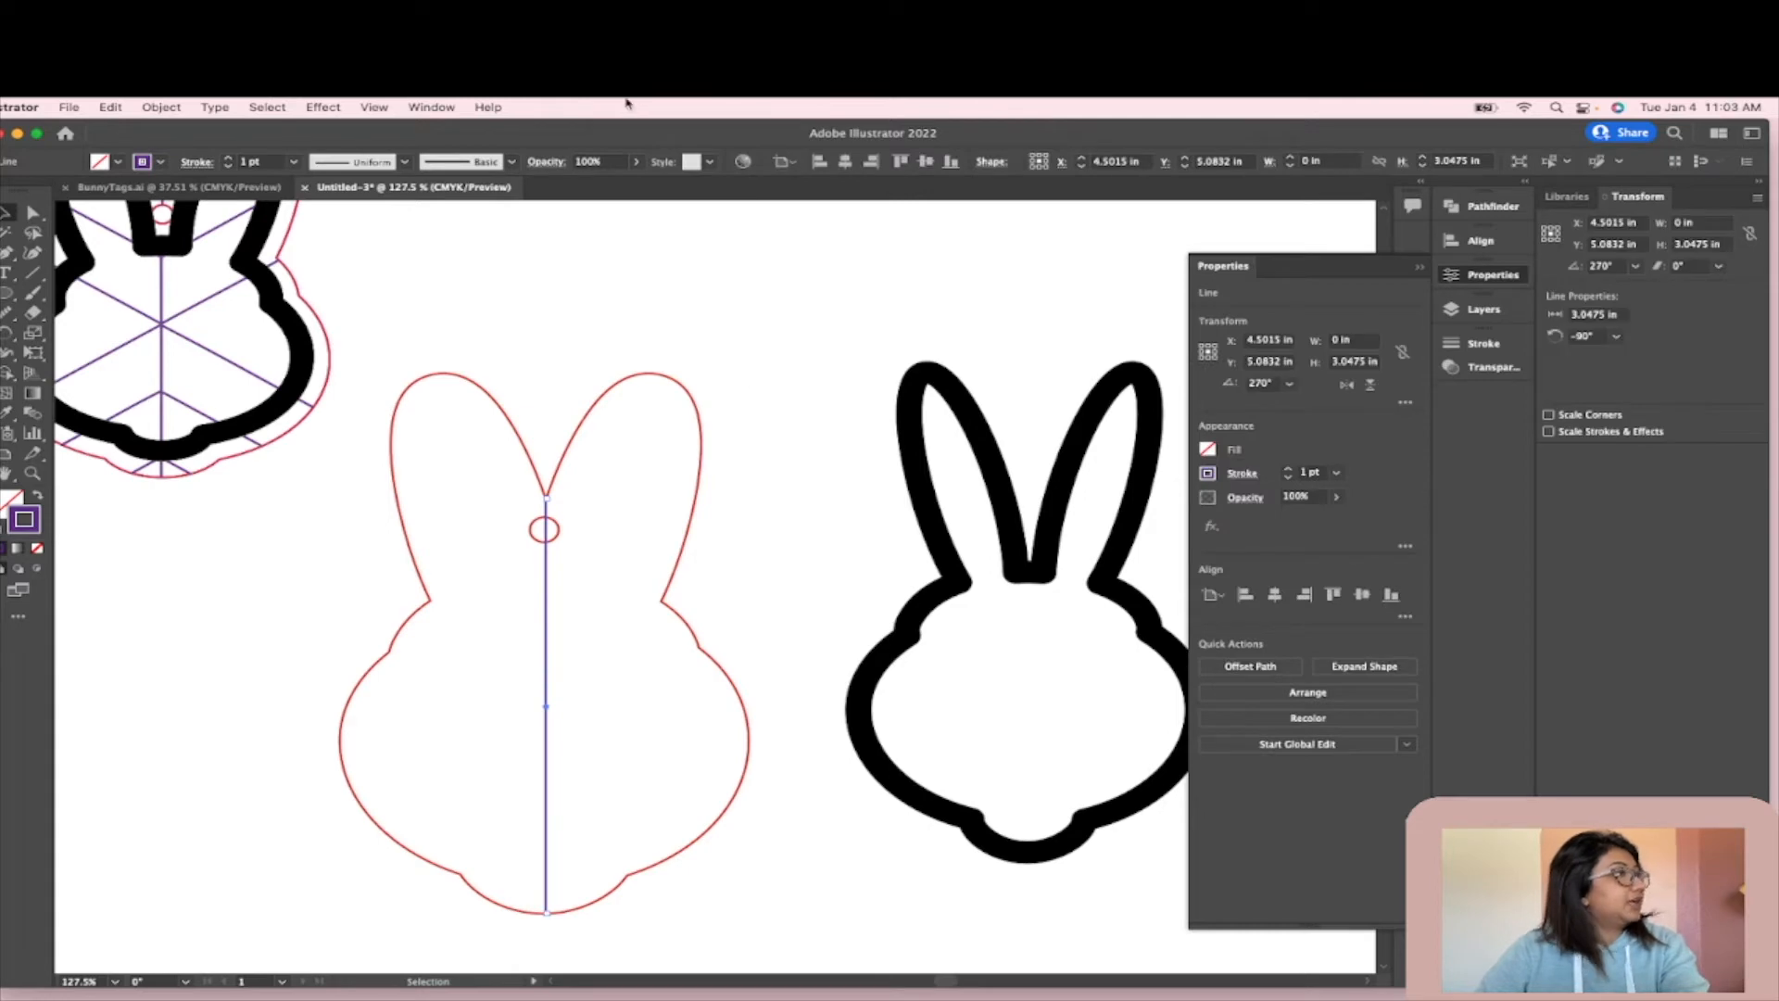
# - Switch the document to Outline view and deselect the center line
pyautogui.scroll(-1, 570, 385)
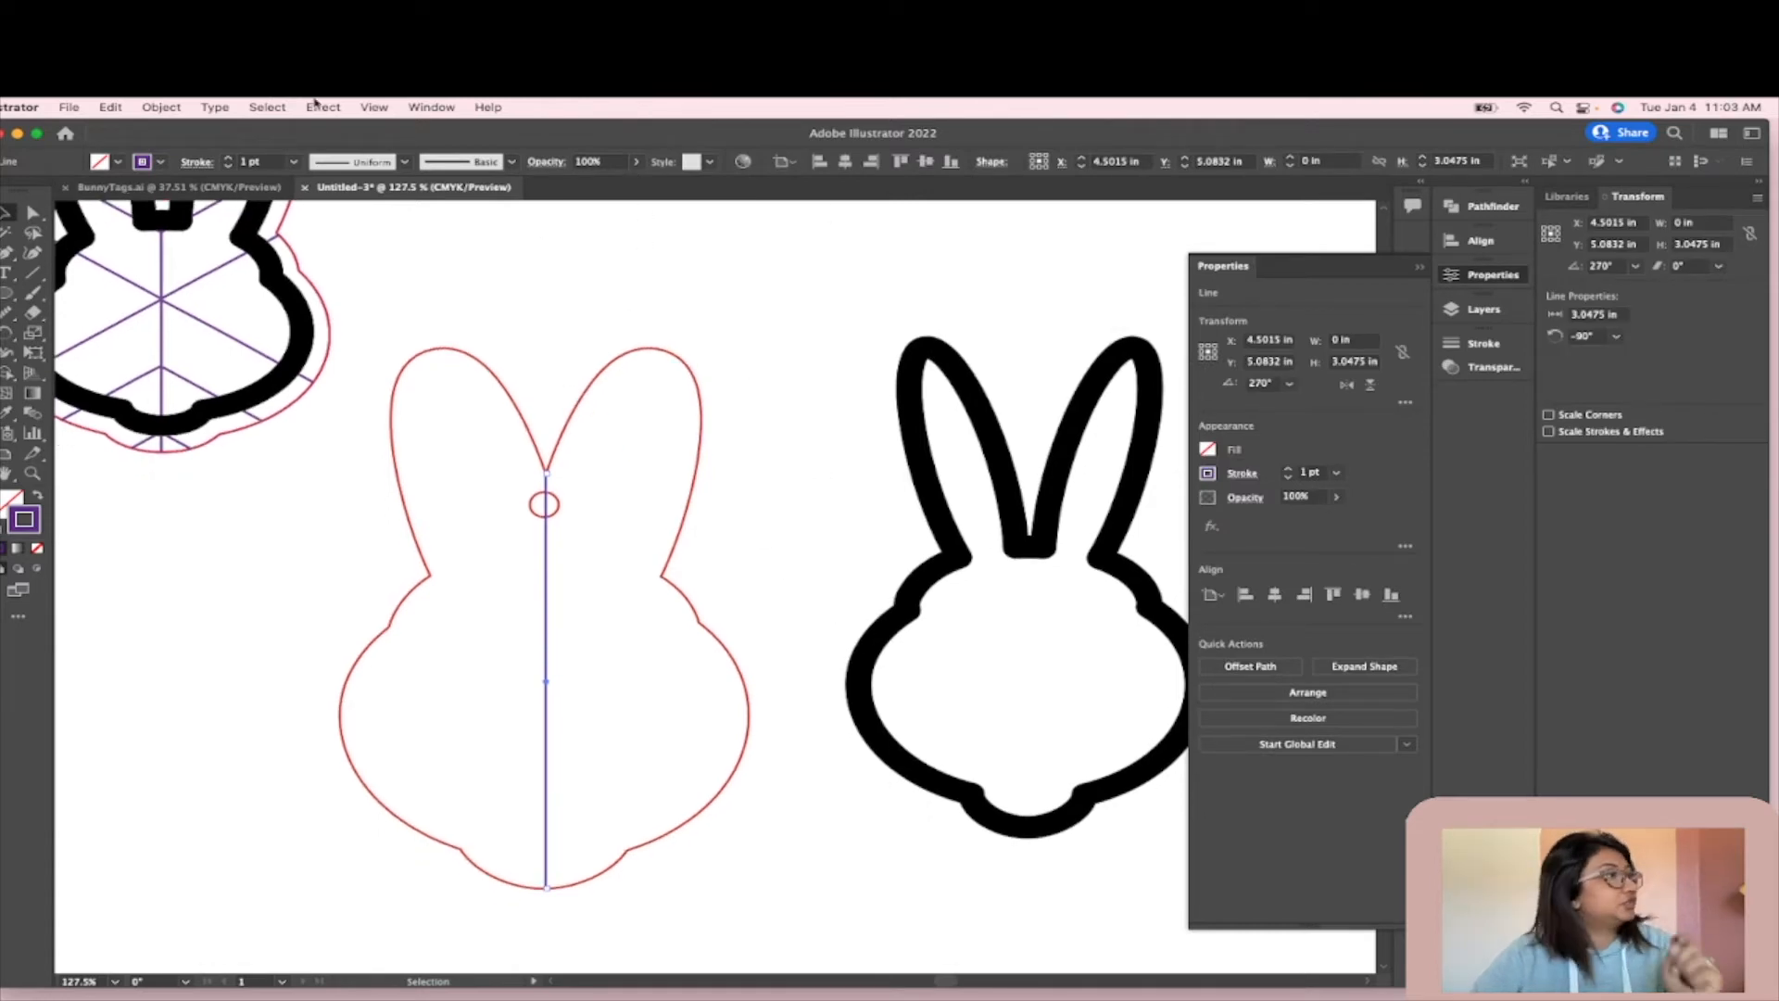
pyautogui.click(370, 108)
pyautogui.moveTo(350, 111)
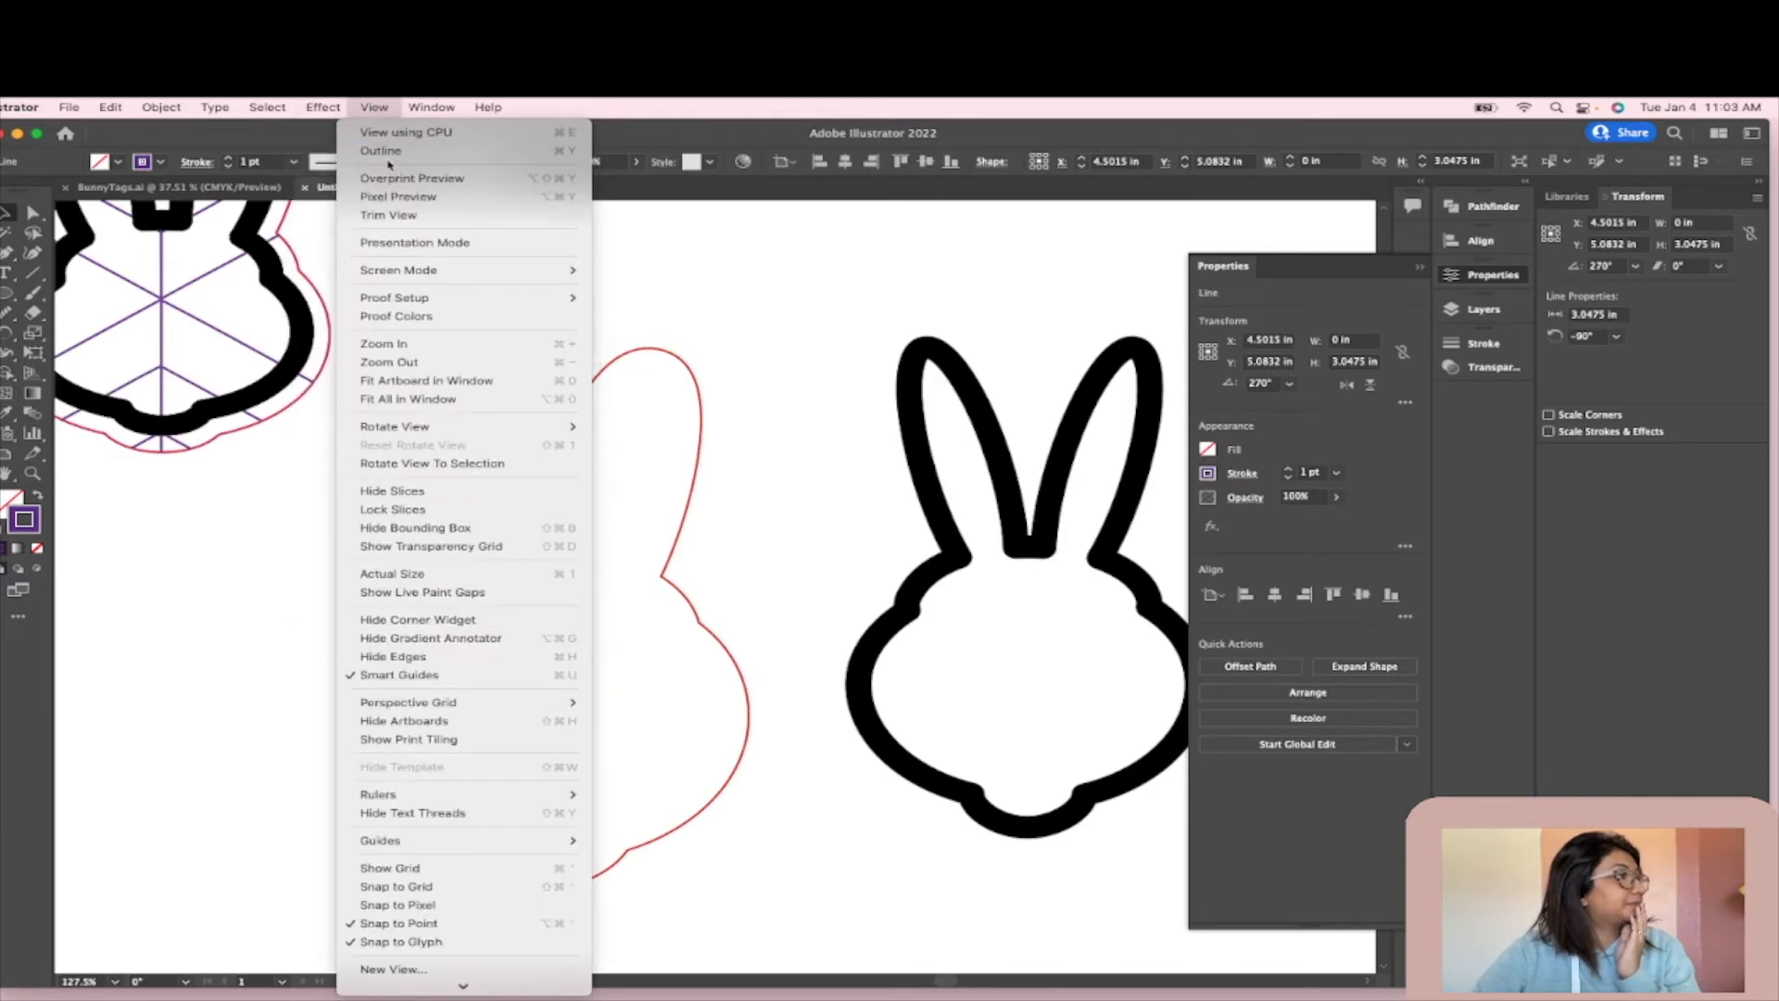
pyautogui.click(387, 151)
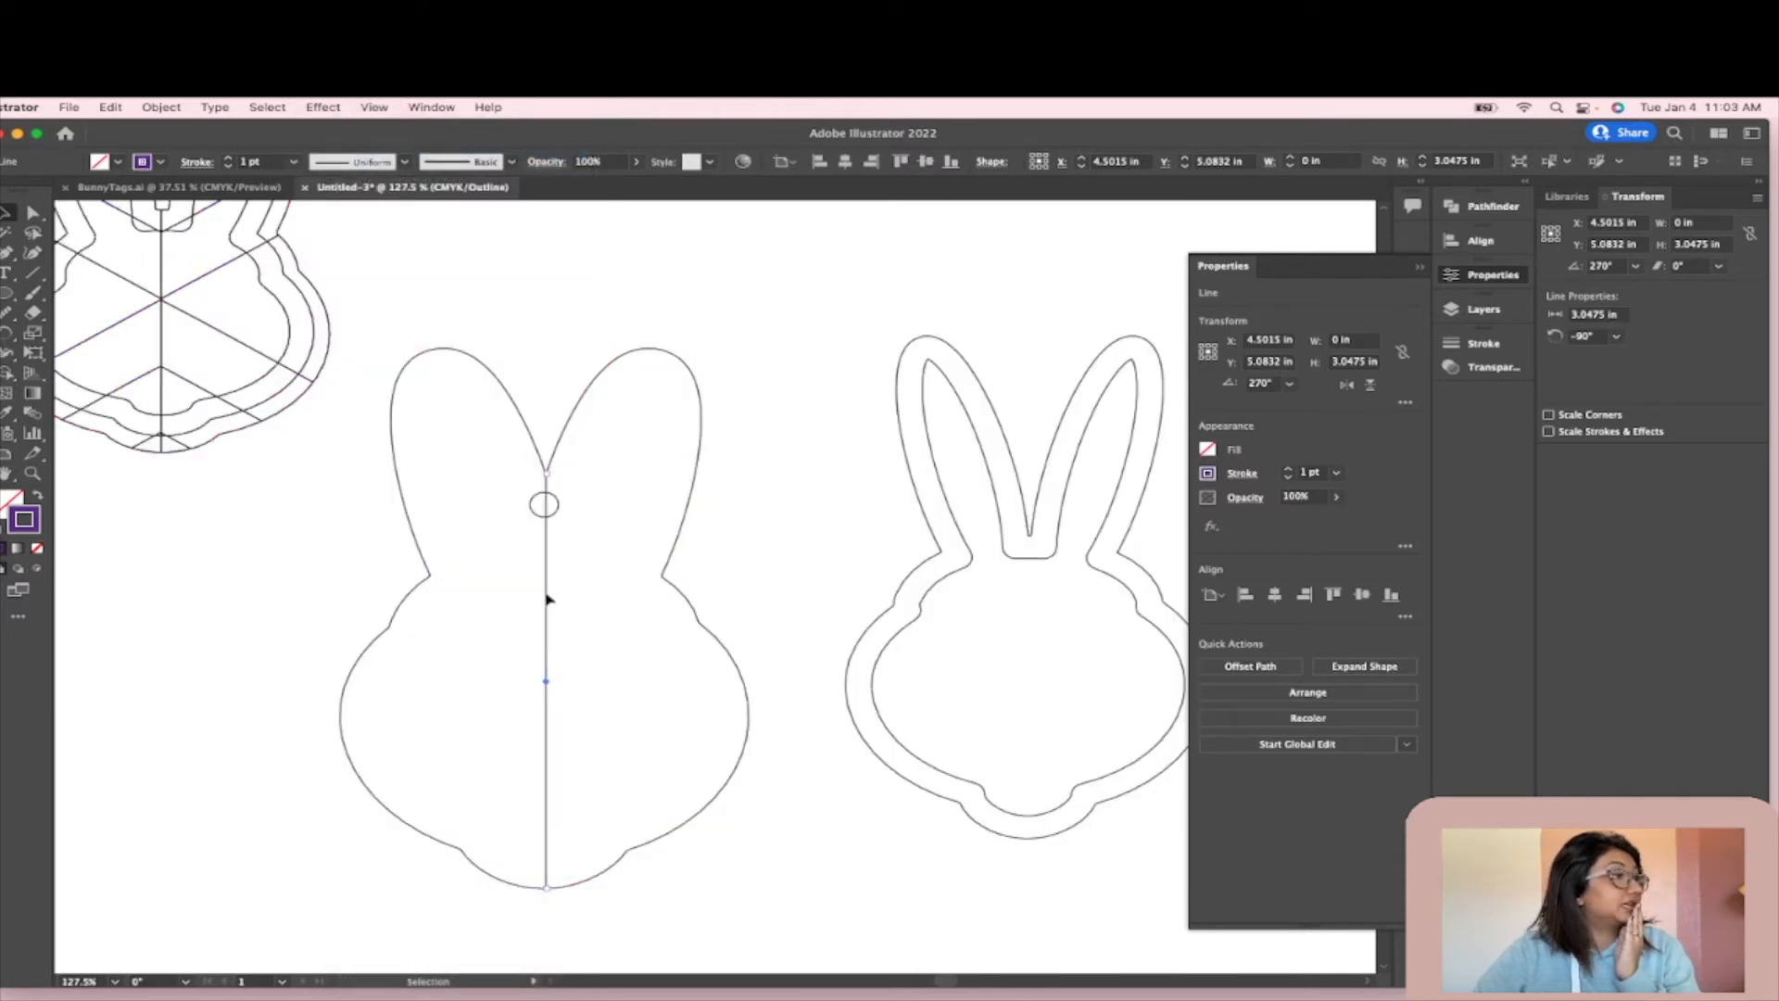
pyautogui.click(559, 714)
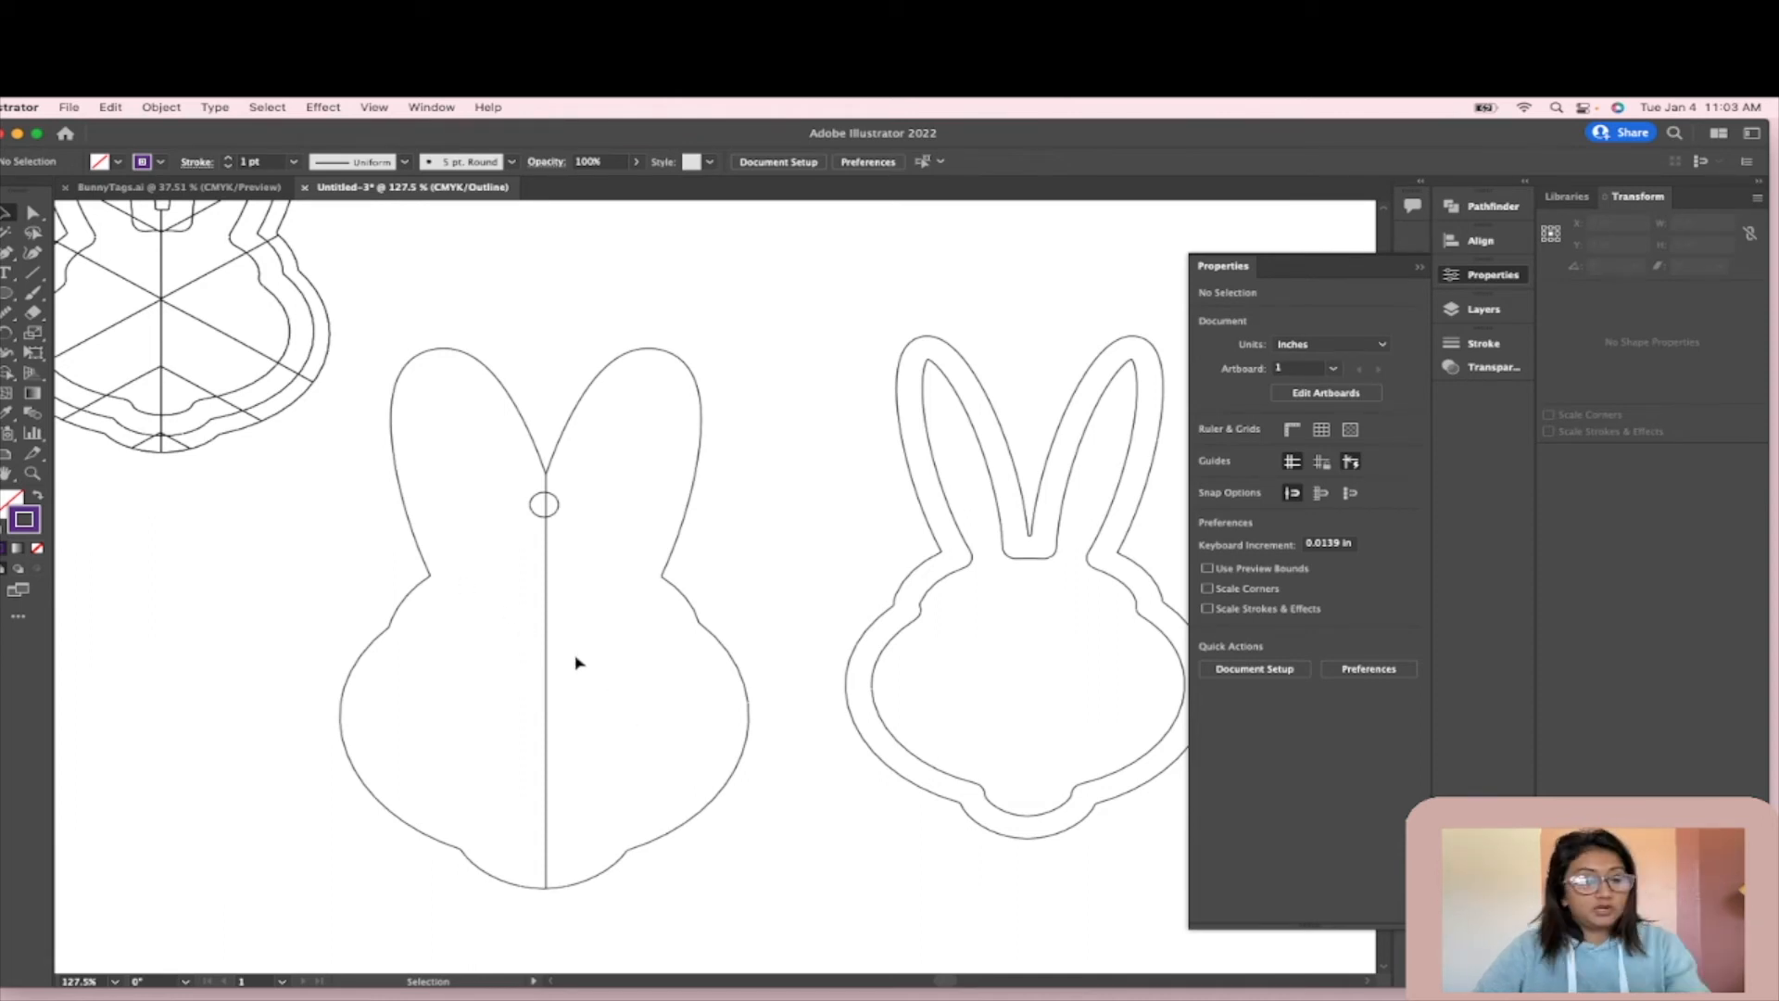
# - Draw a 45° line about 1.42 in long from the center line below the hole to the right ear's outer edge, and copy it
pyautogui.scroll(-5, 575, 660)
pyautogui.press('\\')
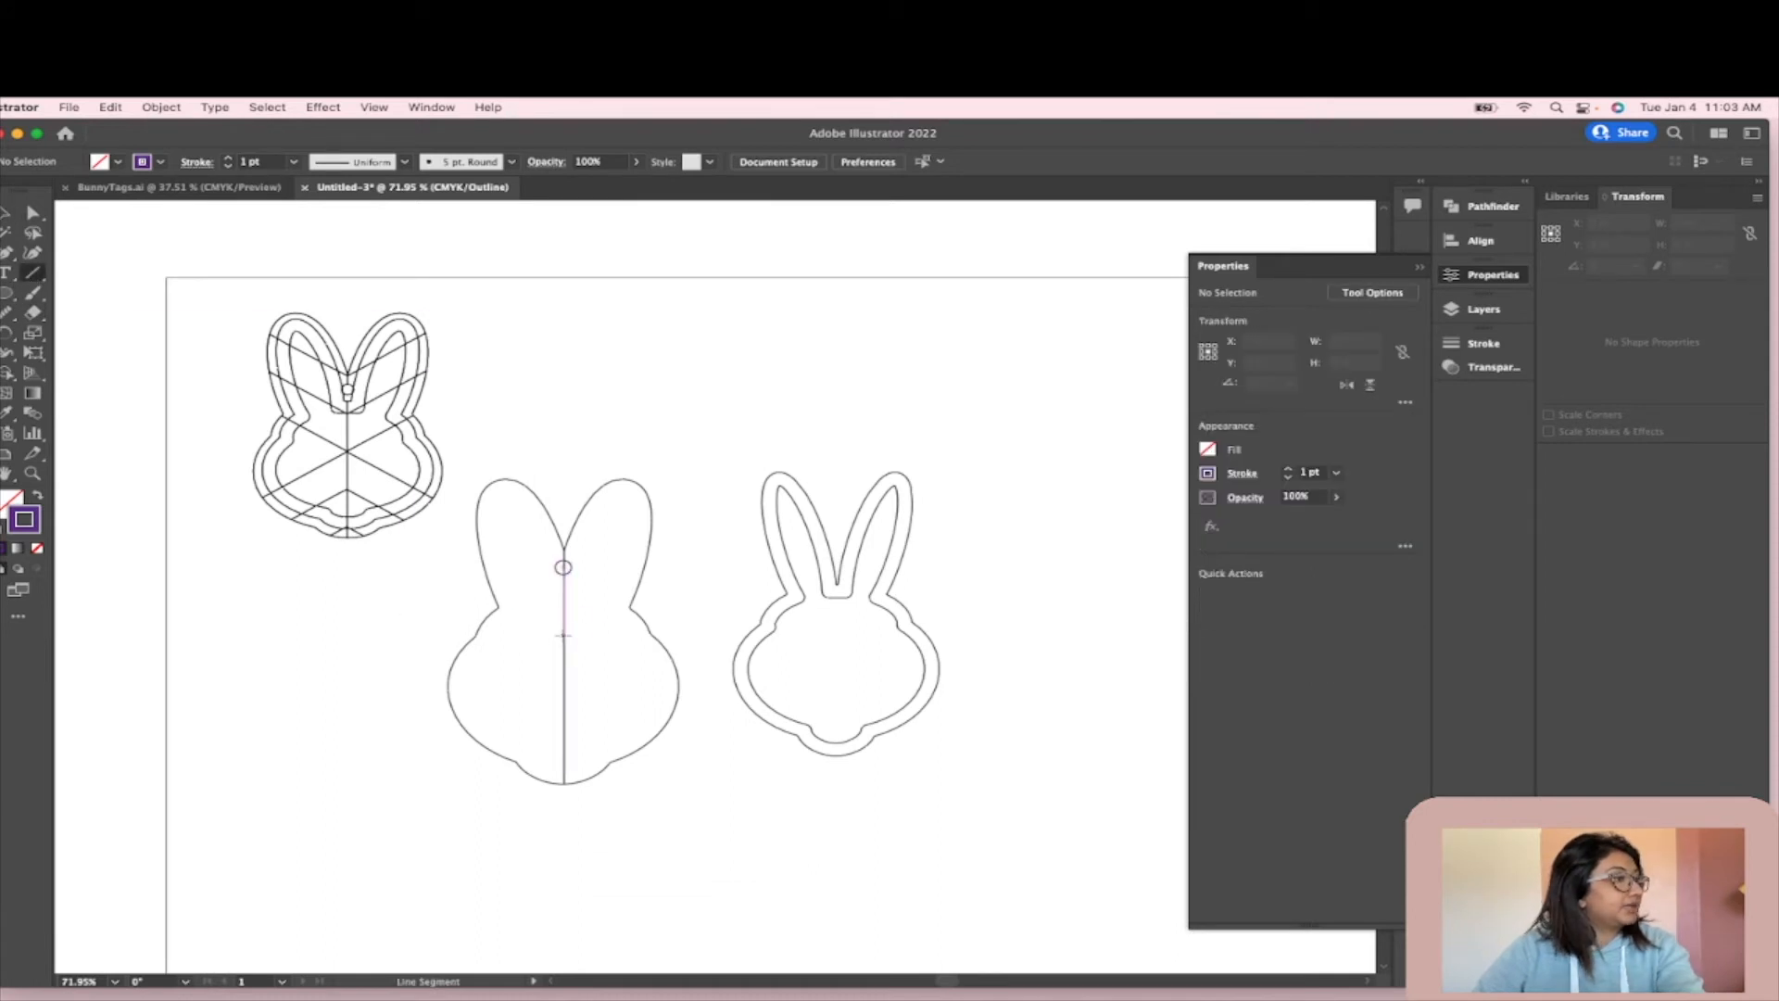
pyautogui.moveTo(563, 598); pyautogui.dragTo(662, 528)
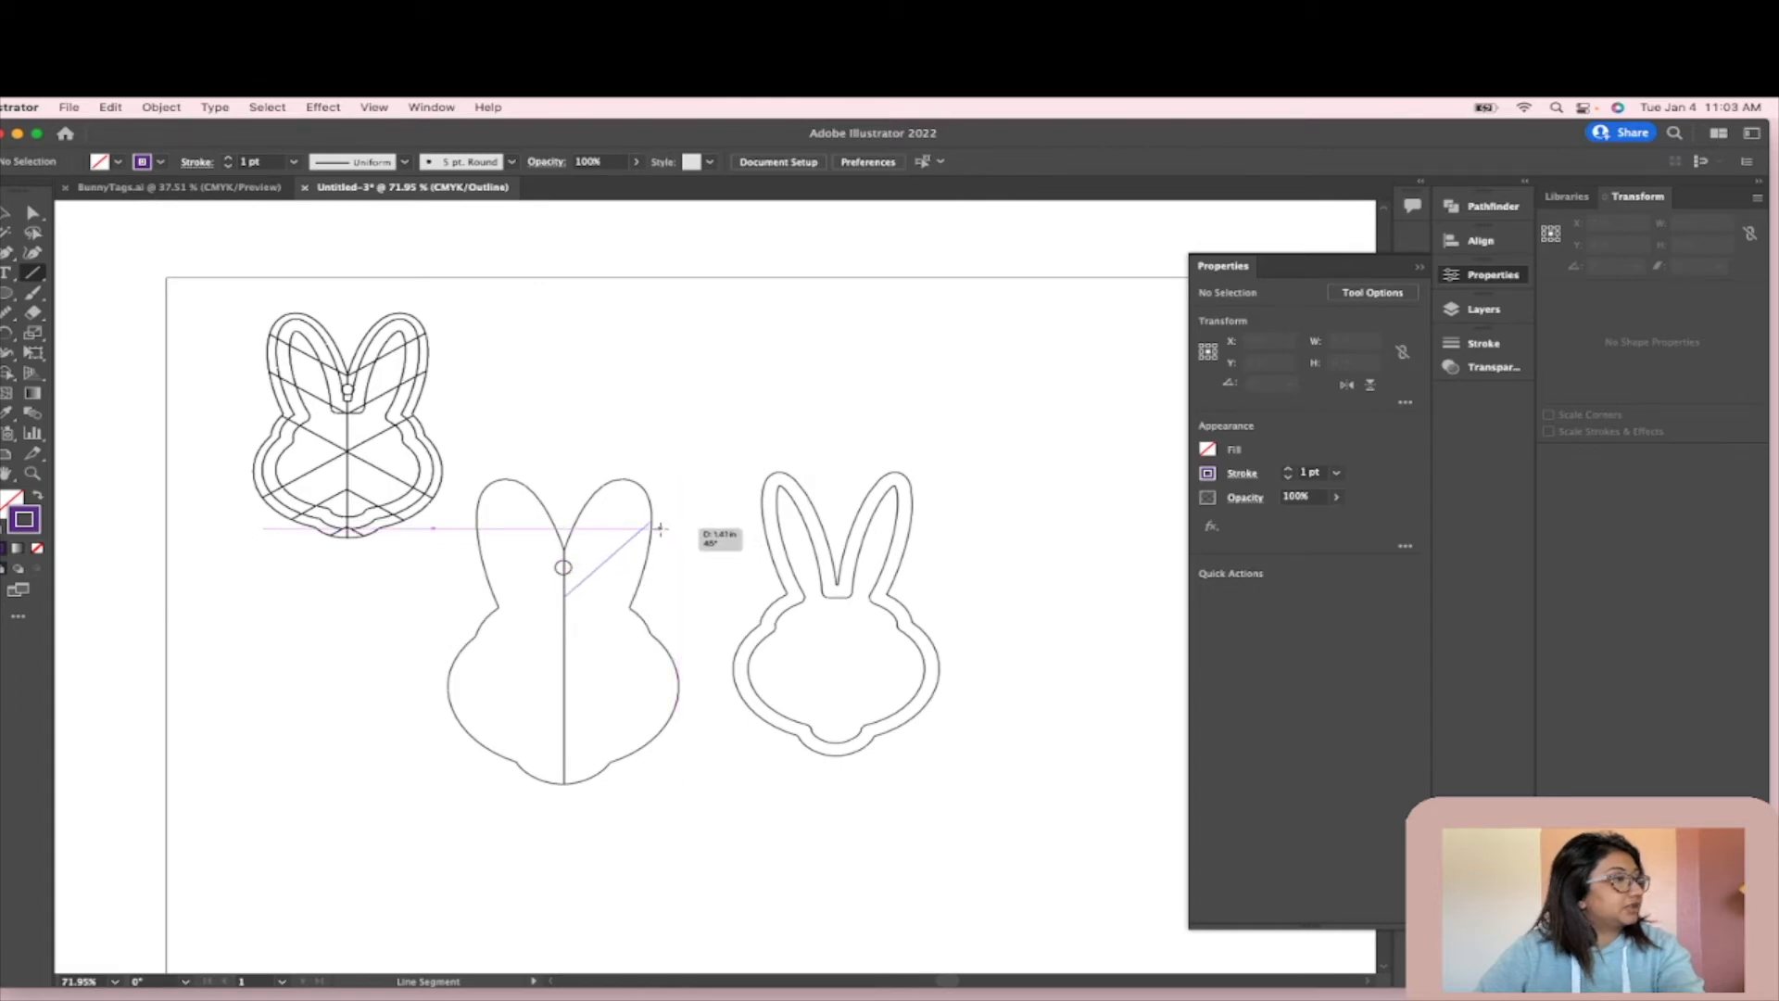
pyautogui.moveTo(661, 528); pyautogui.dragTo(663, 527)
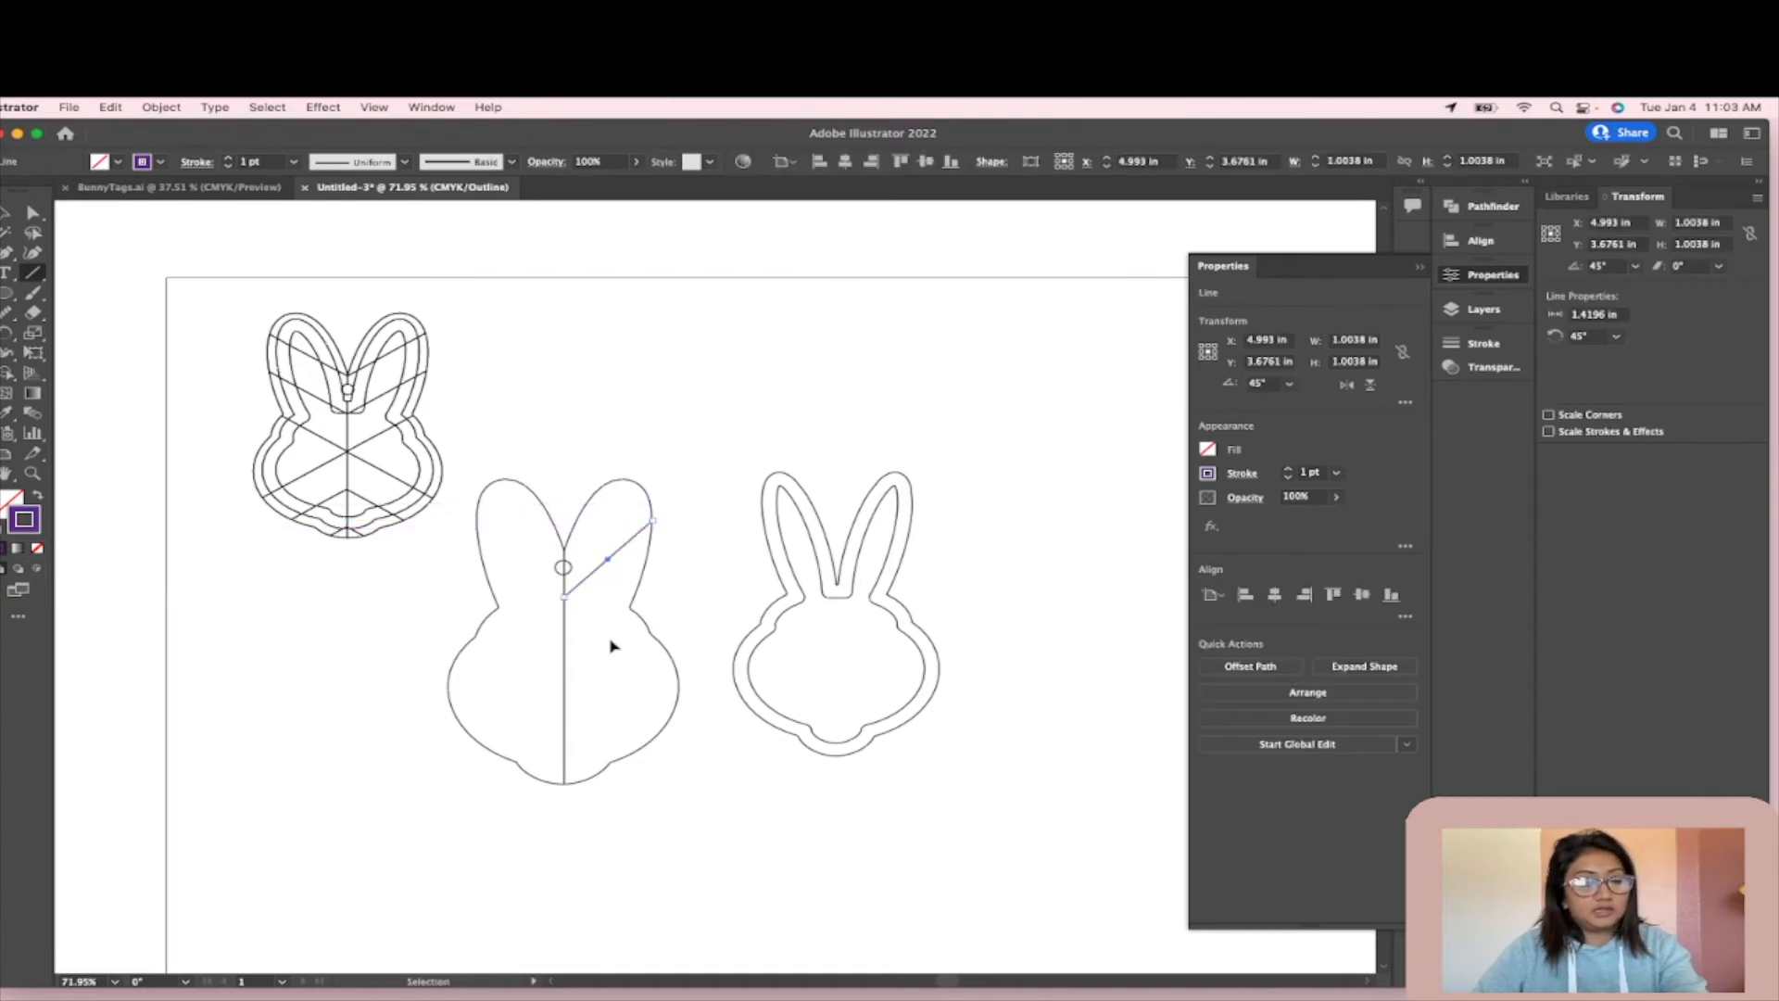
pyautogui.press('super+c')
pyautogui.press('super+v')
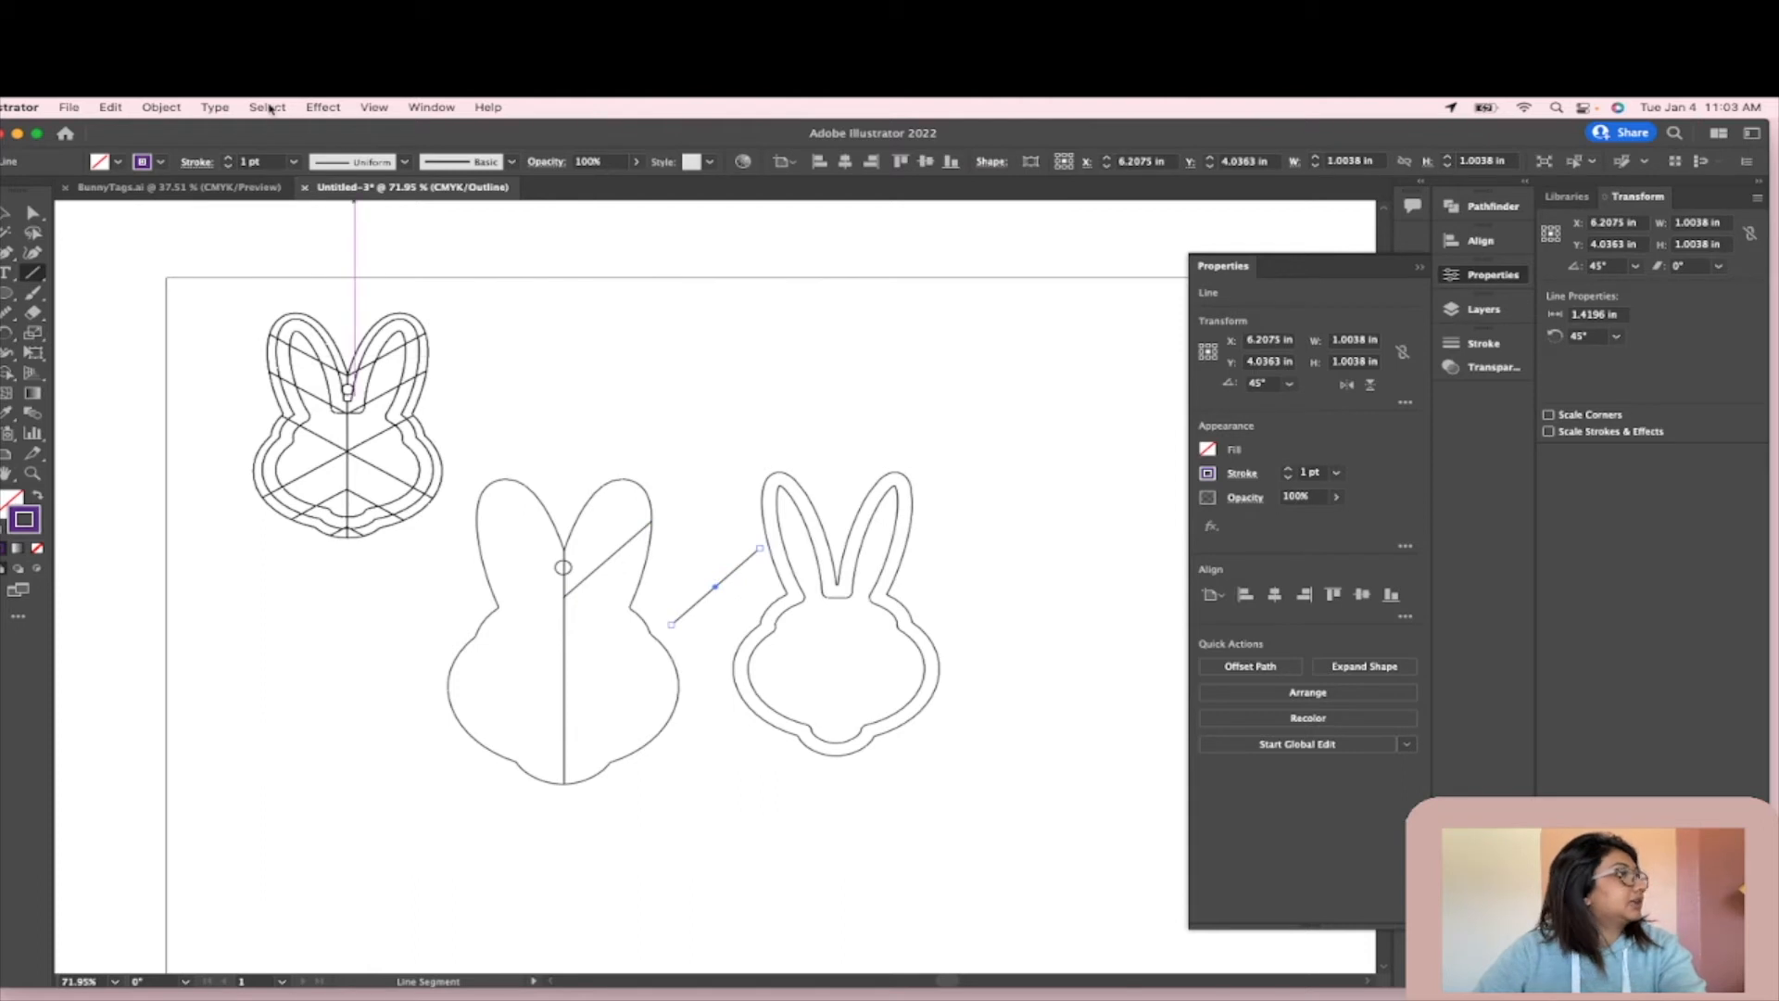
pyautogui.click(269, 108)
pyautogui.click(270, 109)
pyautogui.press('super+z')
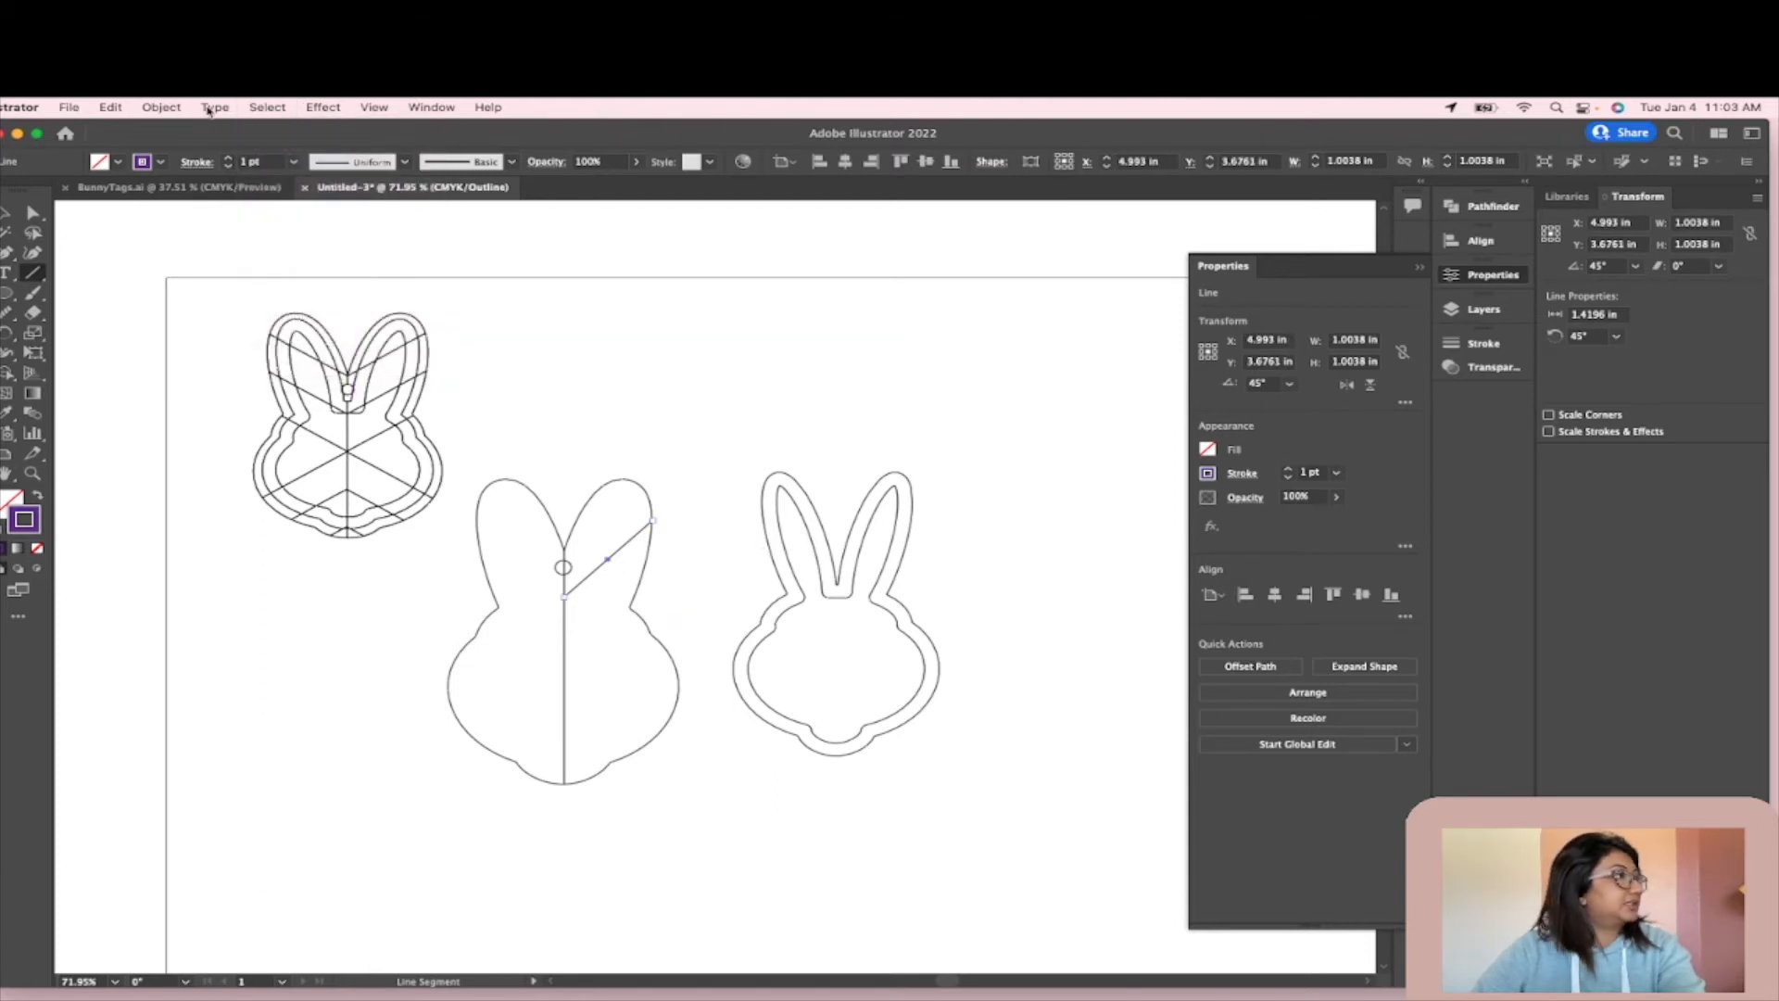
# - Paste the copied diagonal in place and turn it to 135° as the mirrored line across the left ear
pyautogui.click(111, 108)
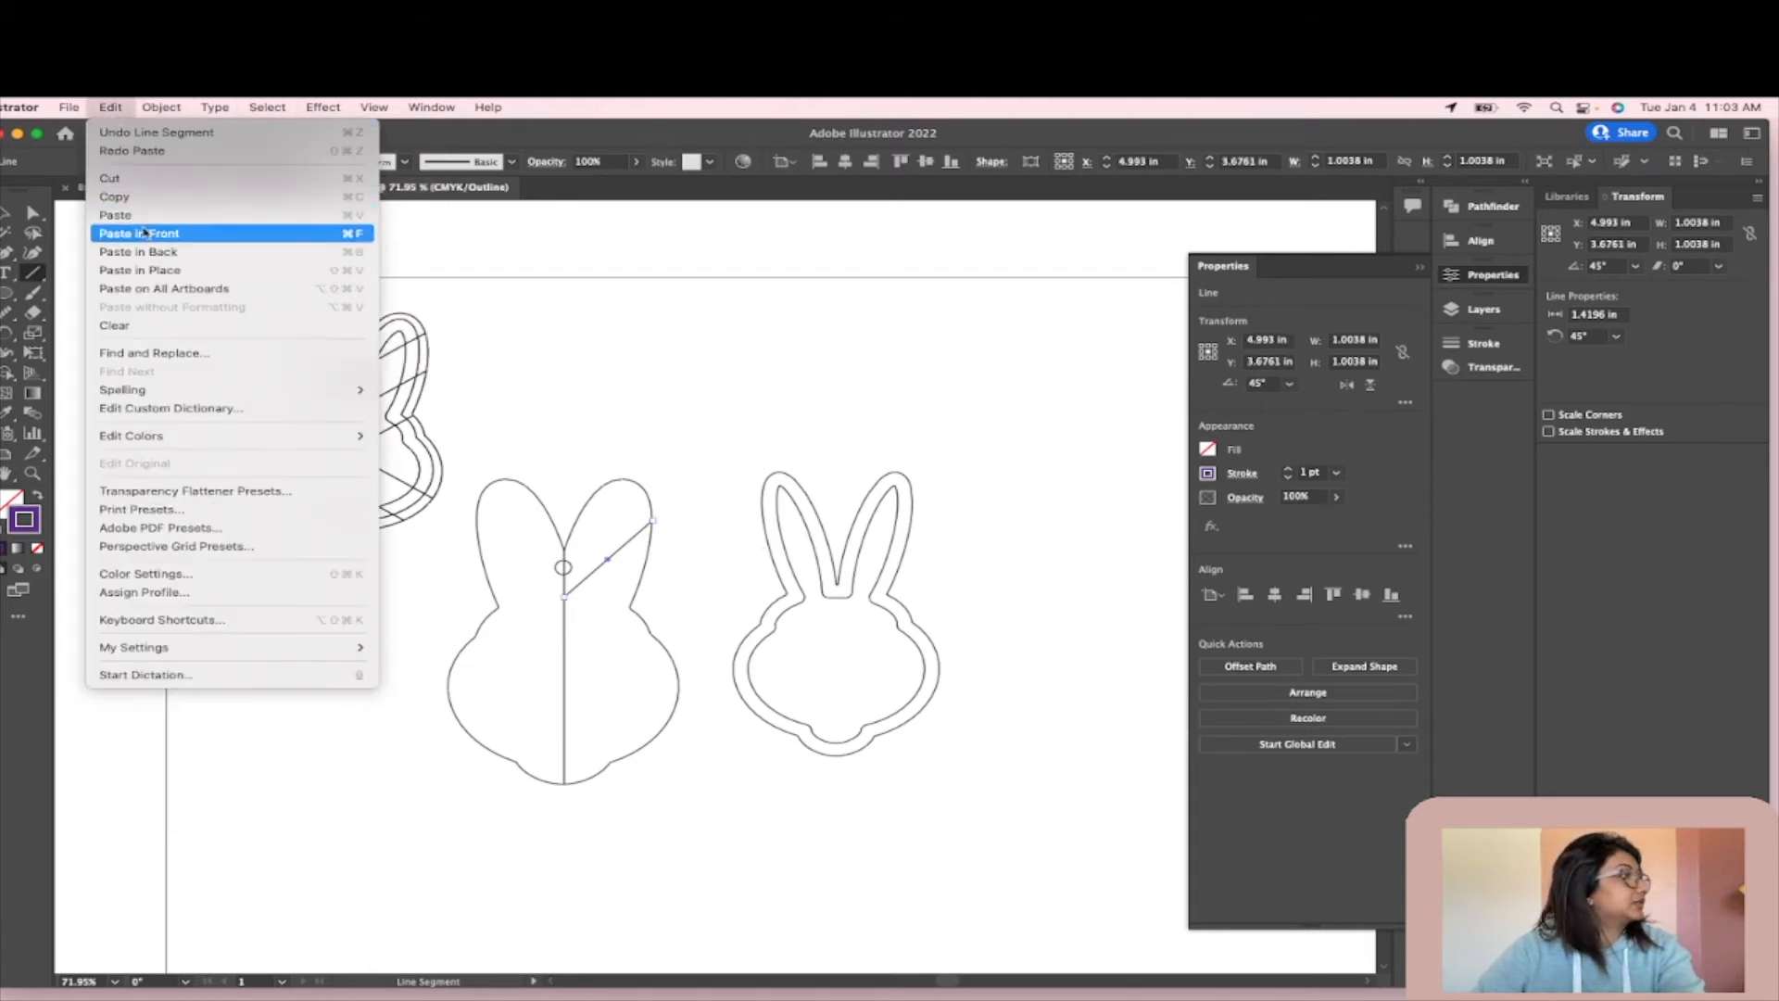
pyautogui.click(160, 270)
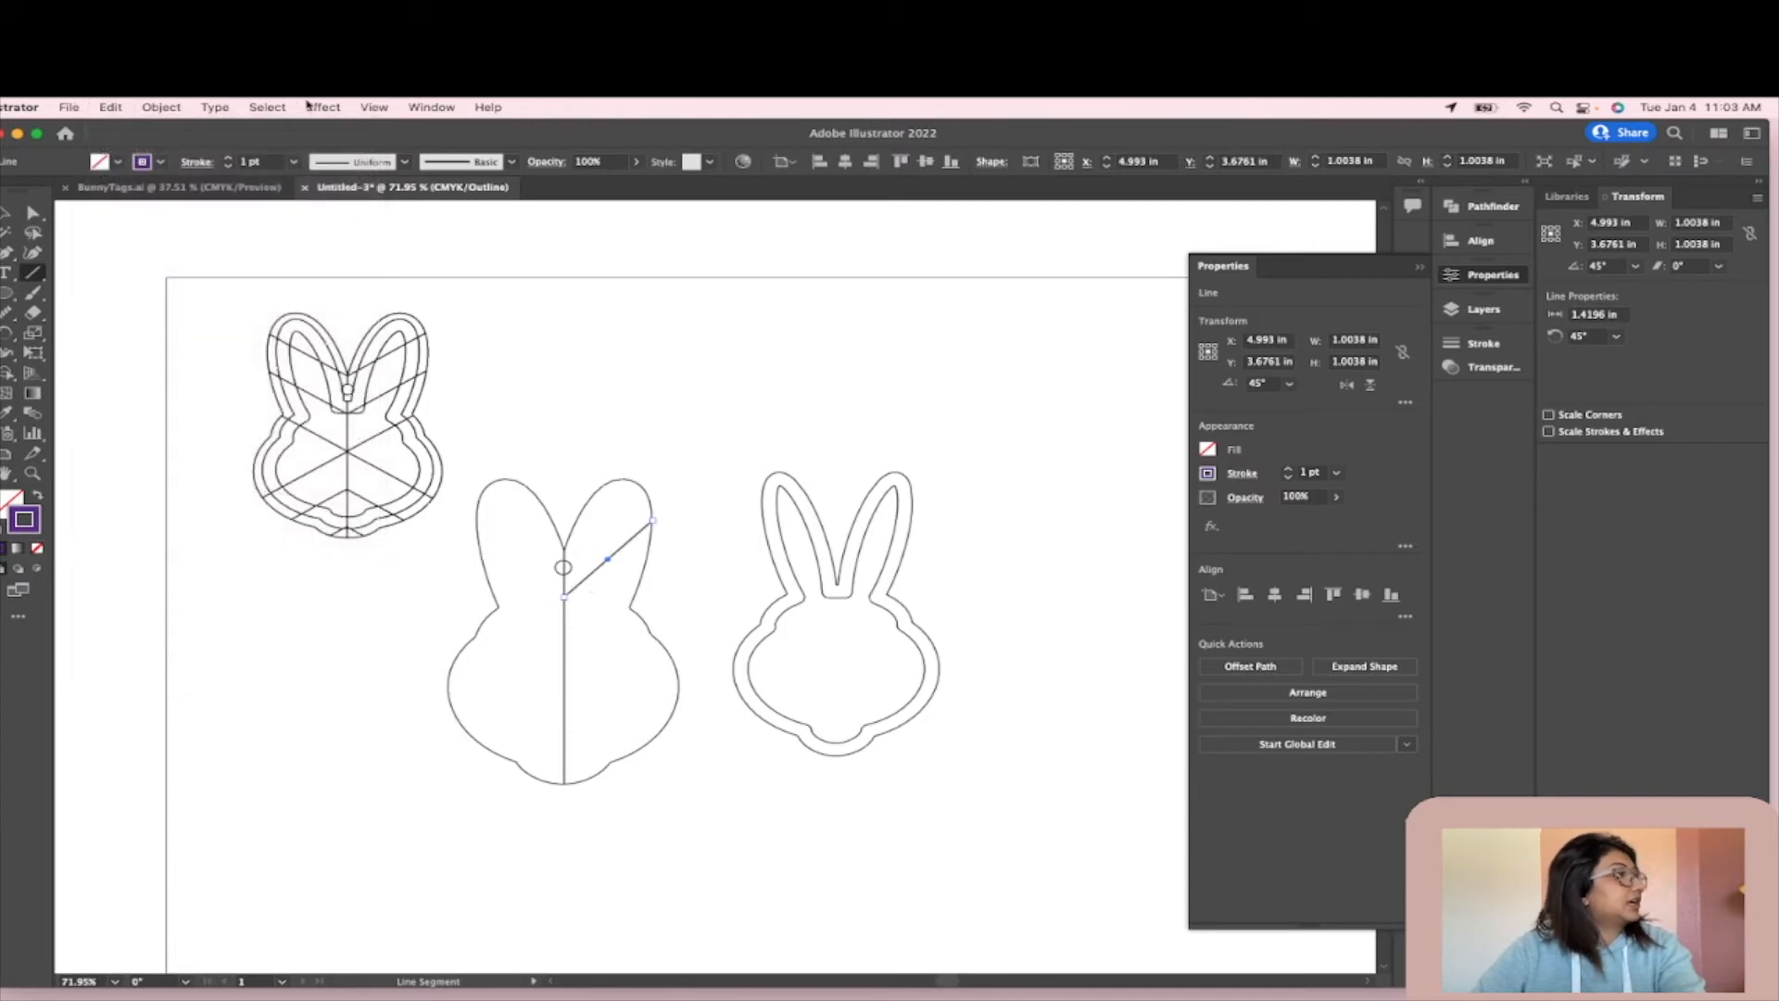
pyautogui.press('v')
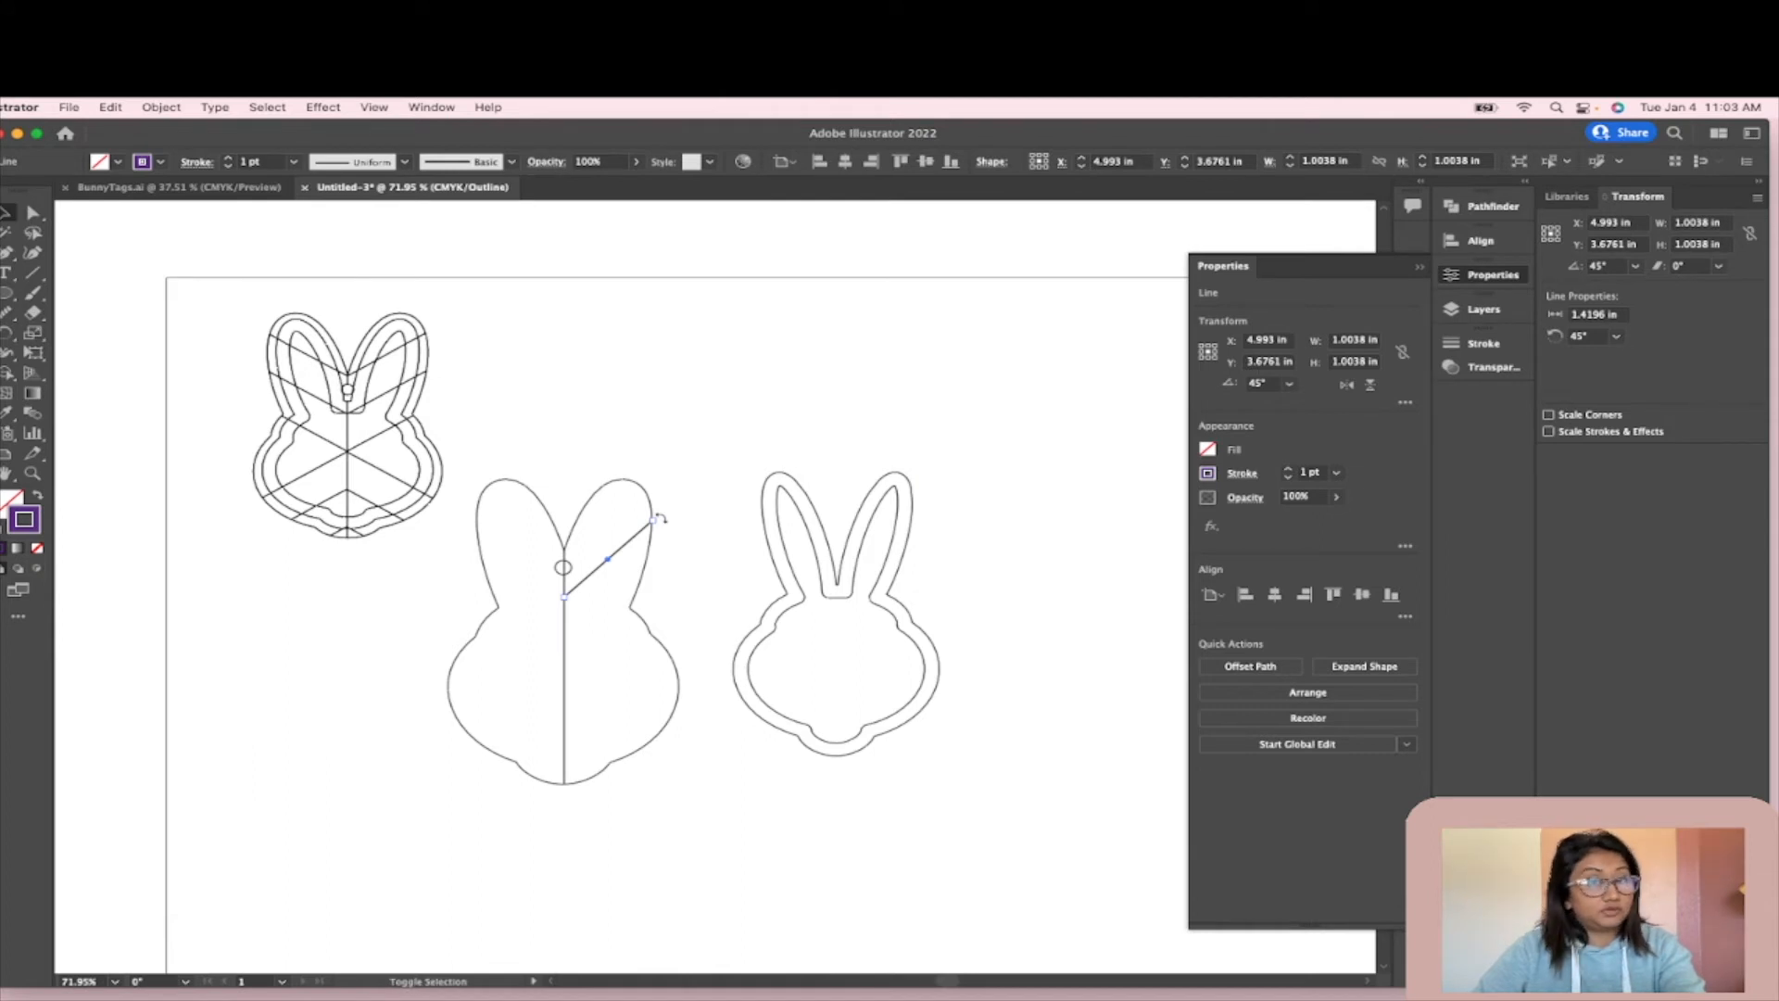
pyautogui.moveTo(660, 519); pyautogui.dragTo(547, 491)
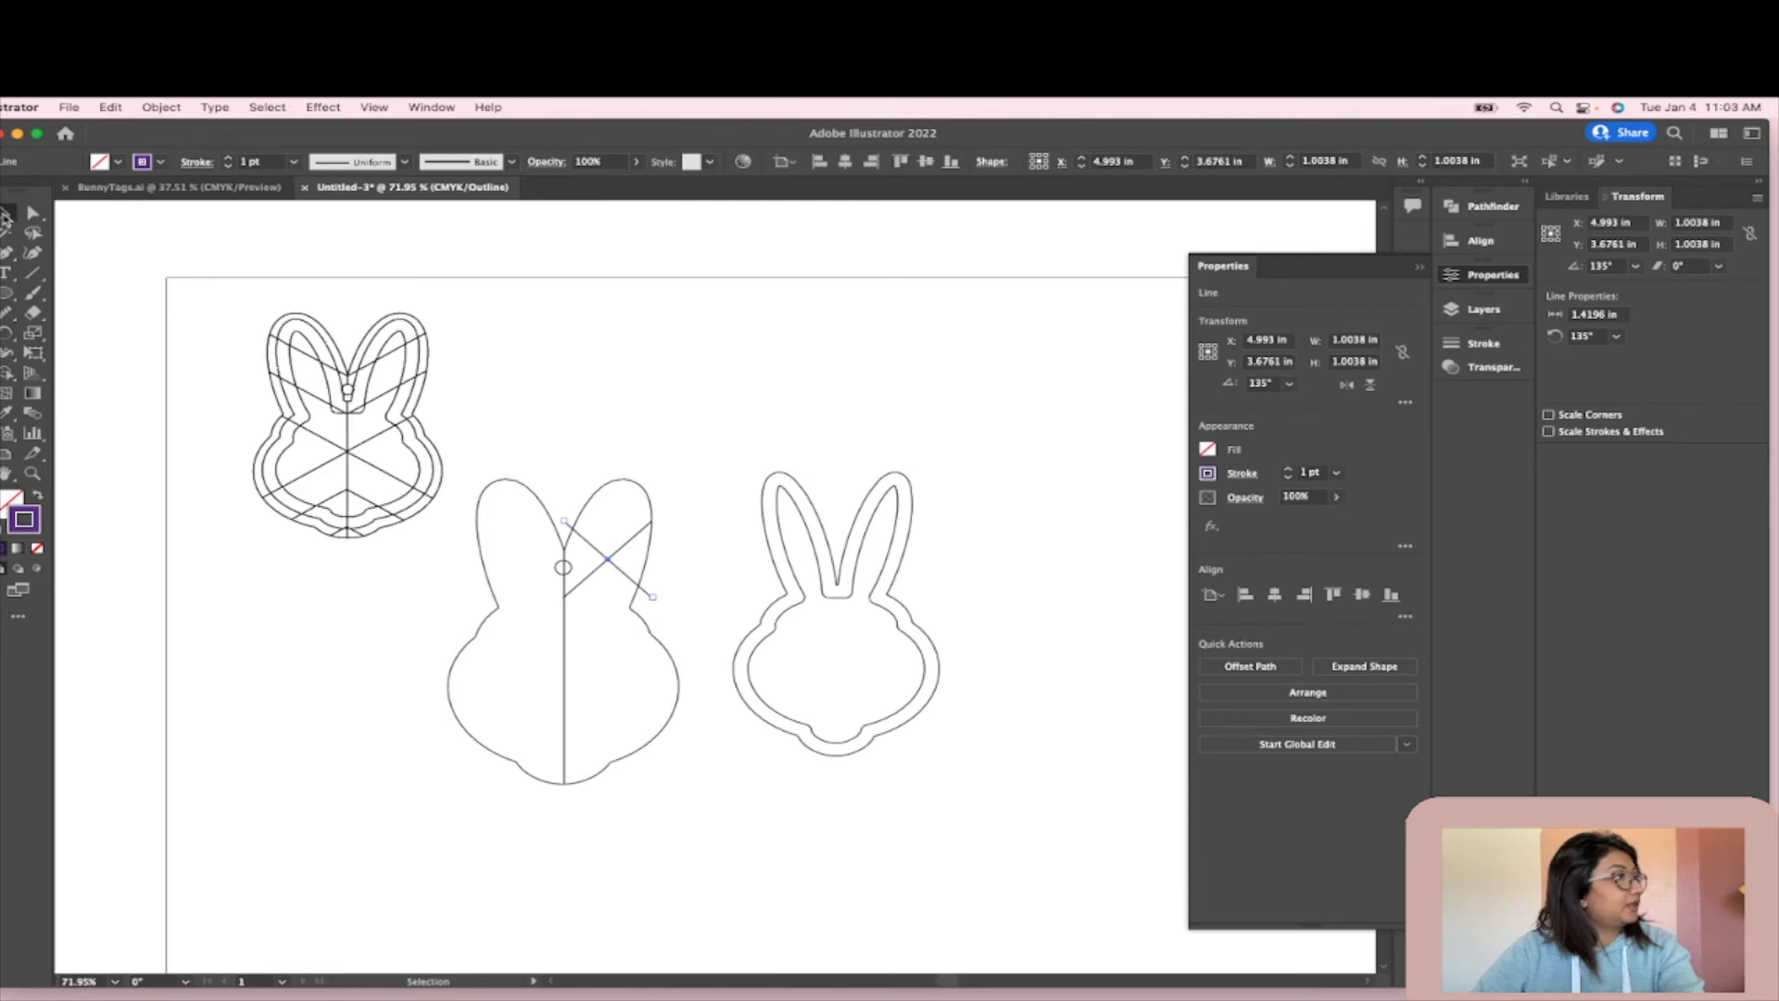
pyautogui.moveTo(607, 561); pyautogui.dragTo(523, 564)
pyautogui.click(681, 639)
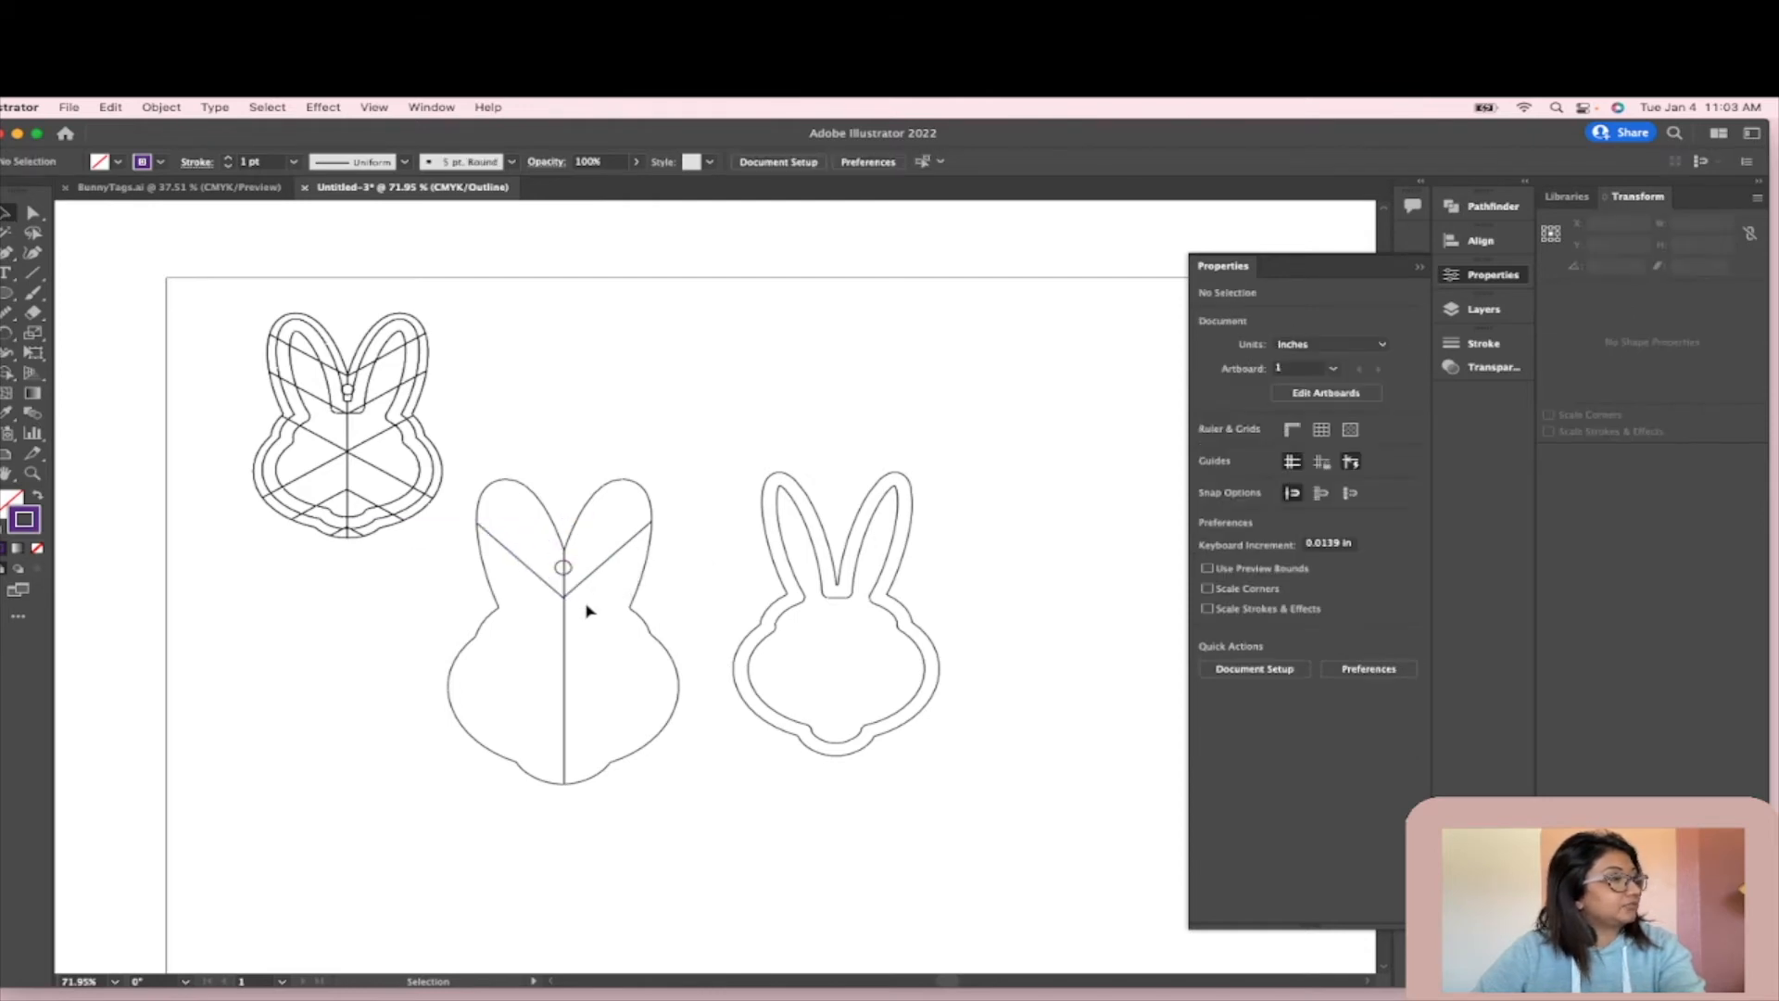
# - Adjust the two diagonals so their lower ends meet exactly on the vertical center line
pyautogui.scroll(5, 587, 610)
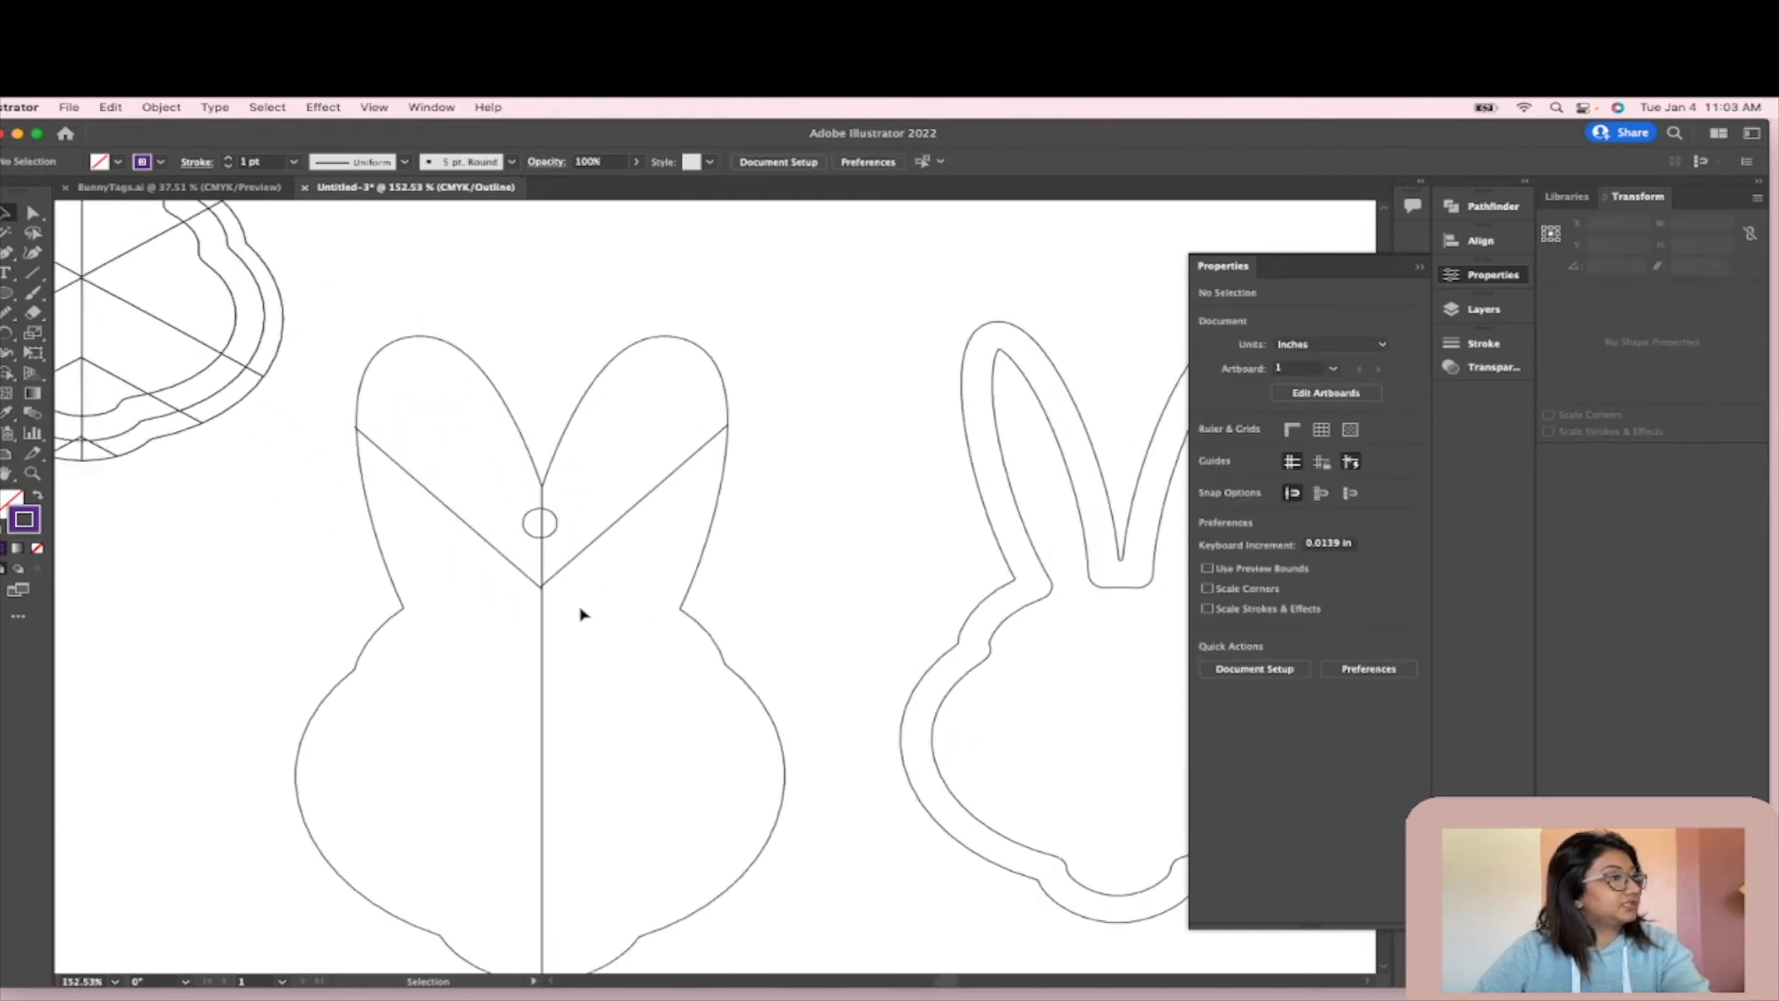
pyautogui.click(464, 526)
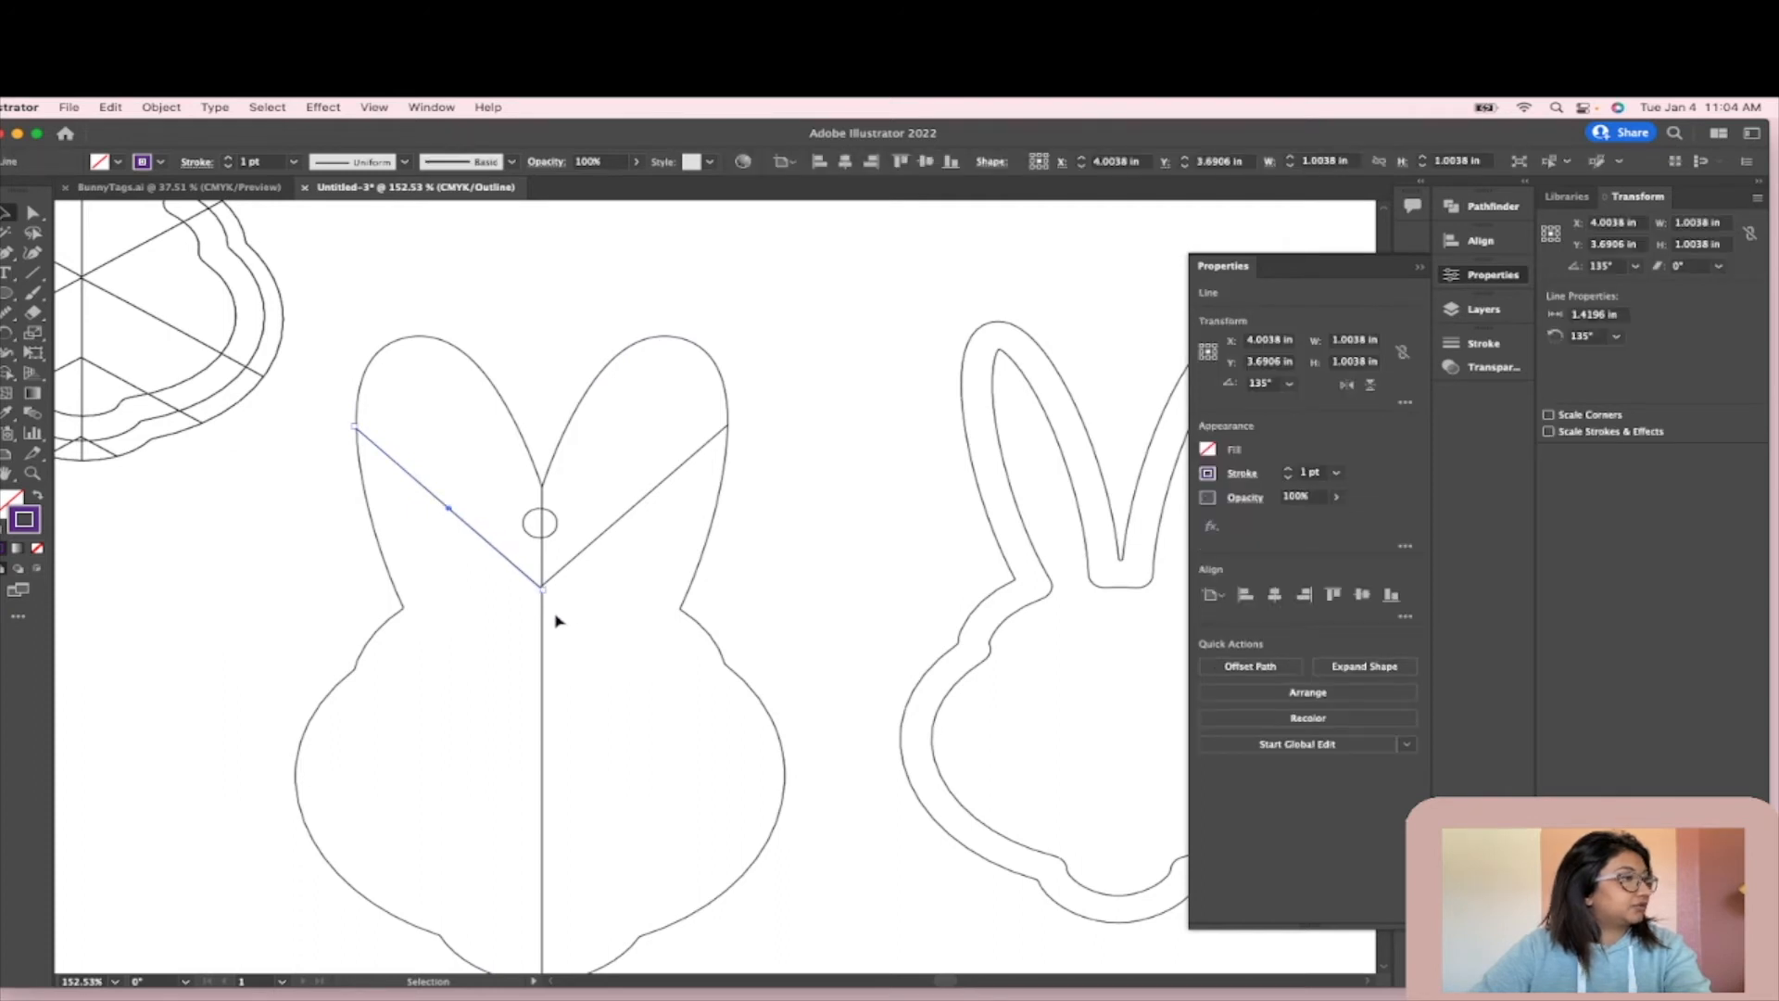
pyautogui.scroll(4, 556, 620)
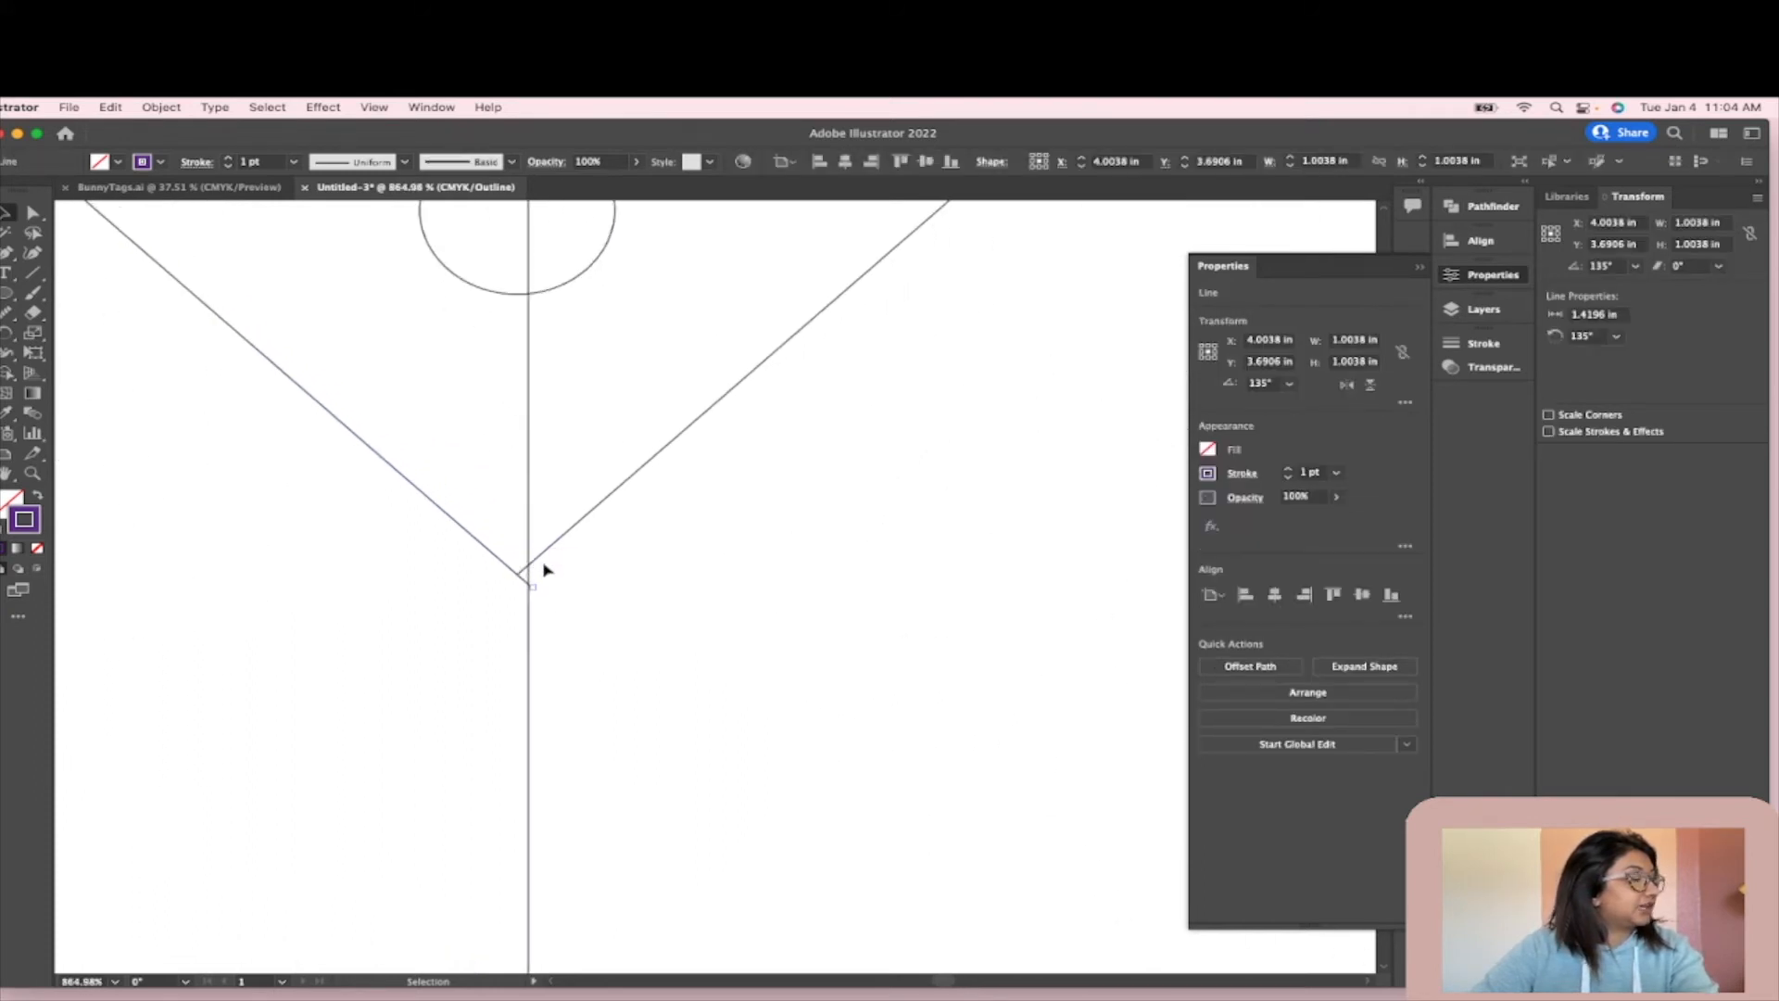
pyautogui.scroll(2, 547, 566)
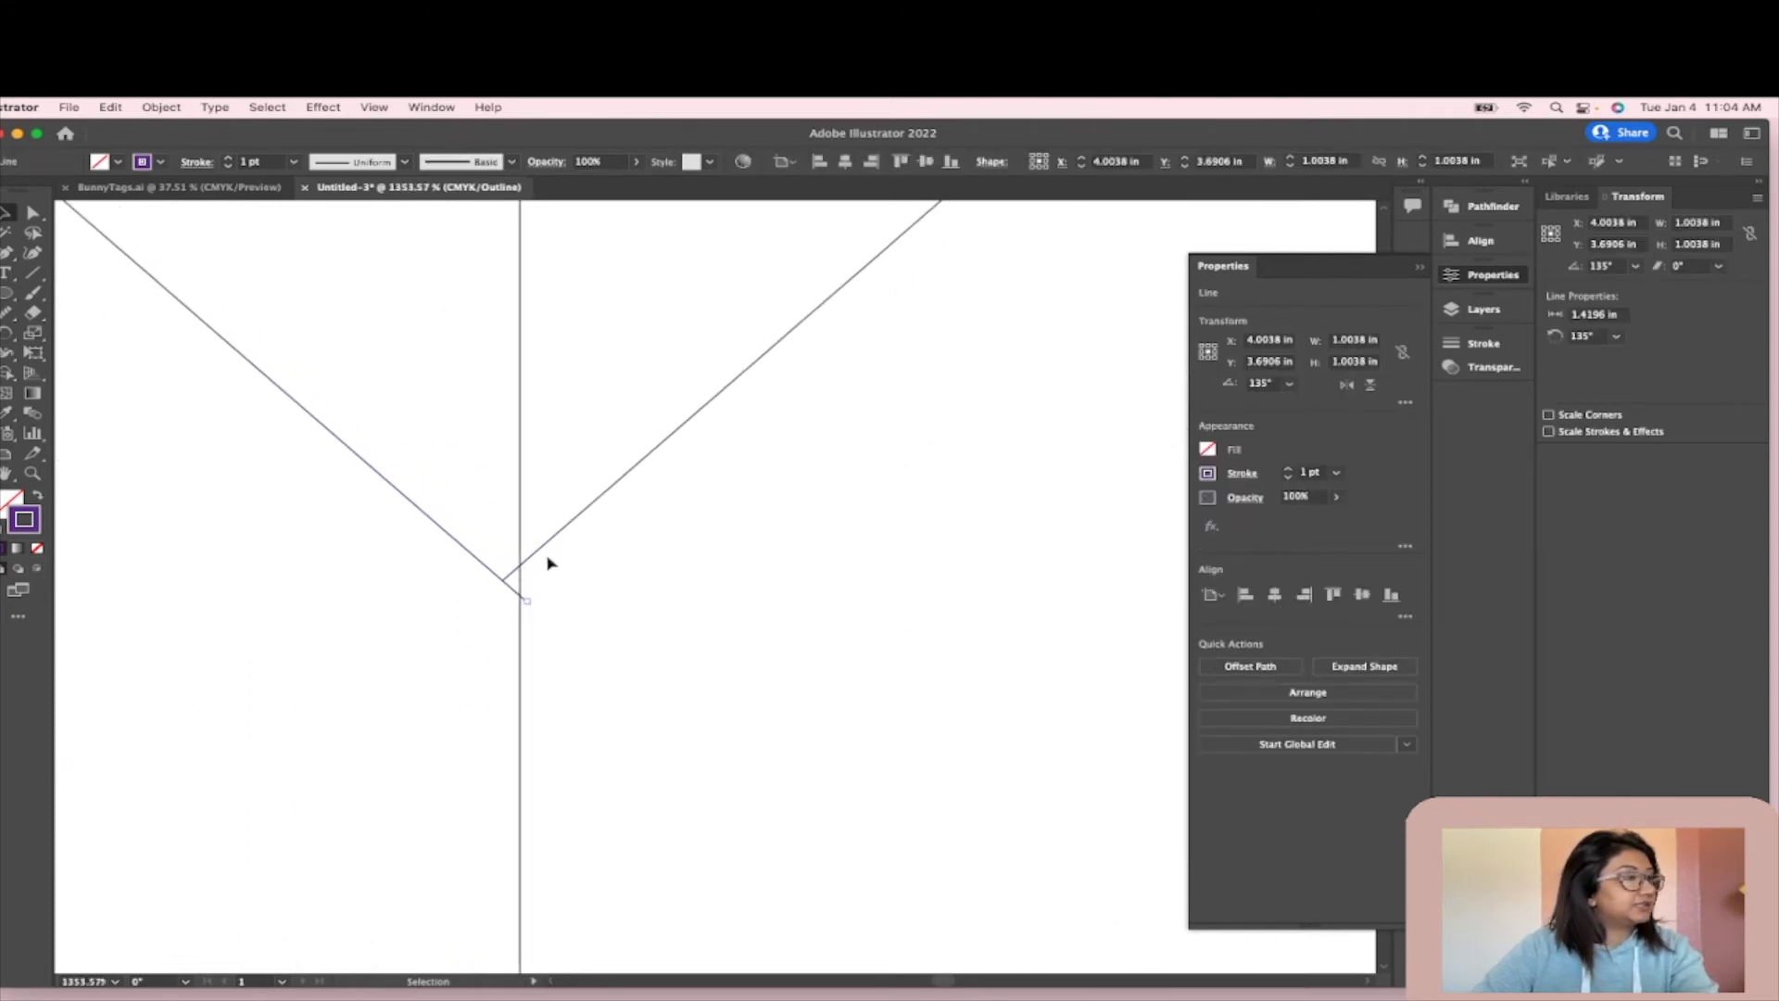
pyautogui.moveTo(528, 563); pyautogui.dragTo(475, 561)
pyautogui.click(481, 573)
pyautogui.click(683, 644)
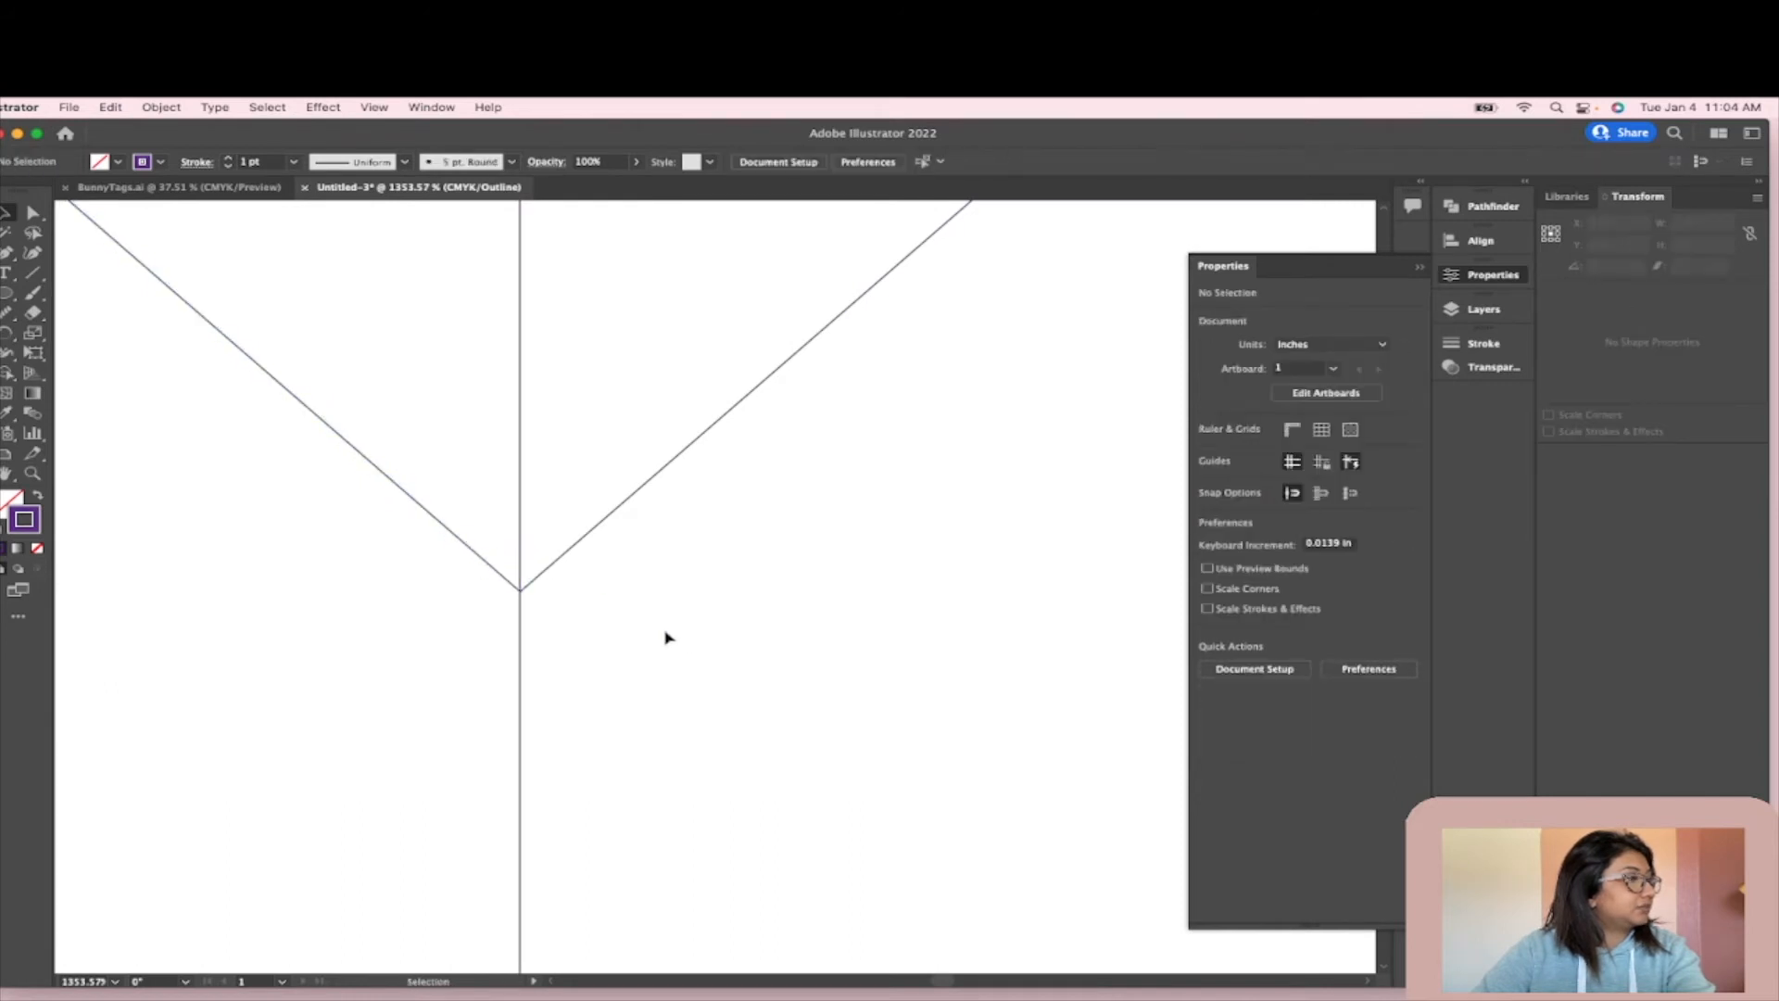
# - Cut the left diagonal with the Scissors tool where it crosses the left ear's outline and delete the protruding end
pyautogui.scroll(2, 516, 606)
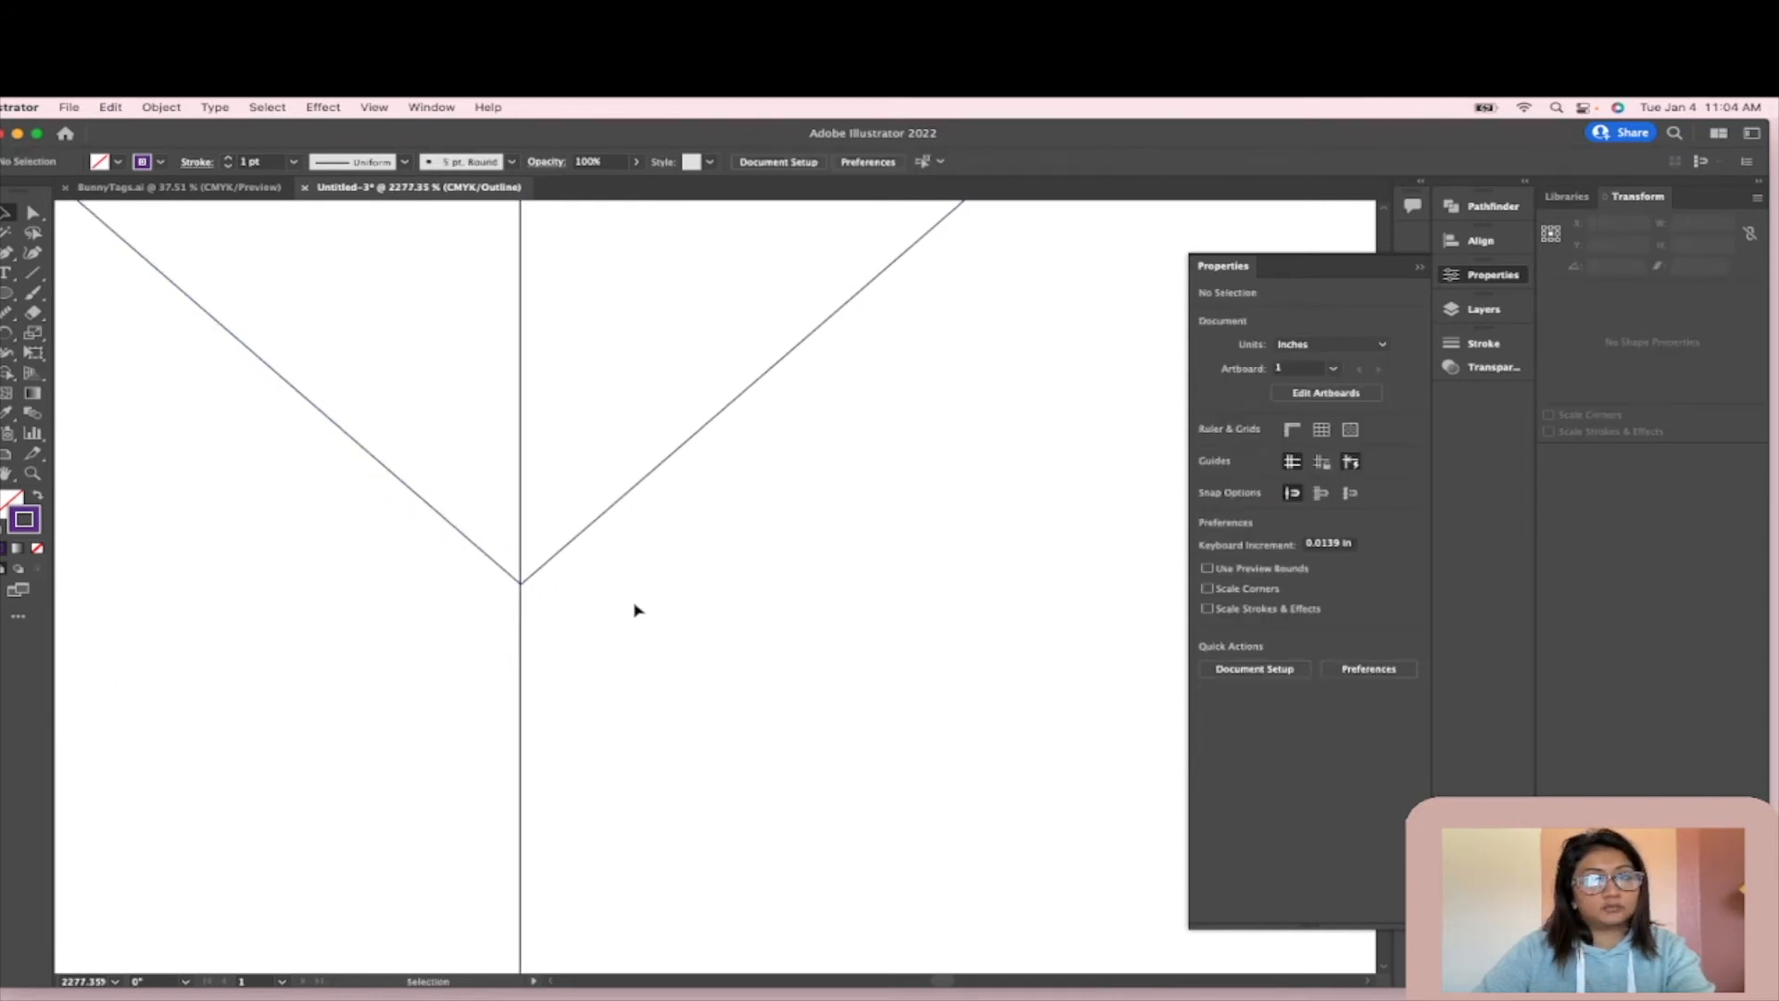
pyautogui.scroll(-8, 635, 603)
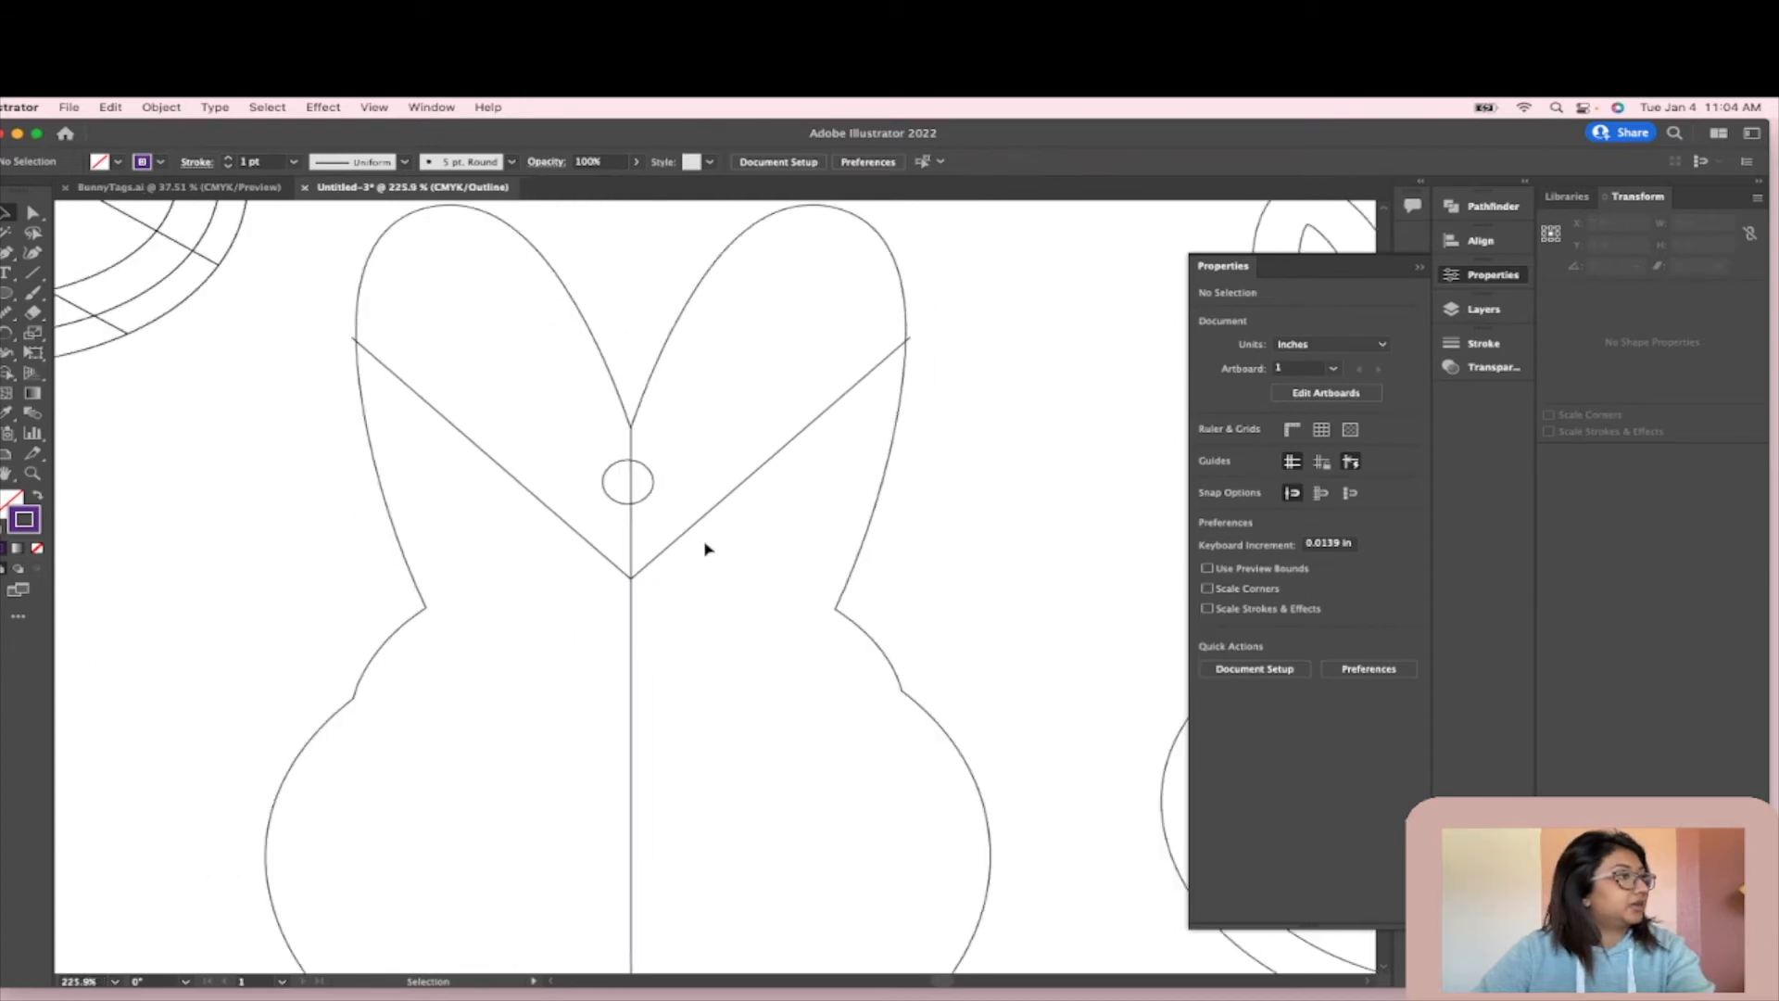
pyautogui.scroll(3, 405, 384)
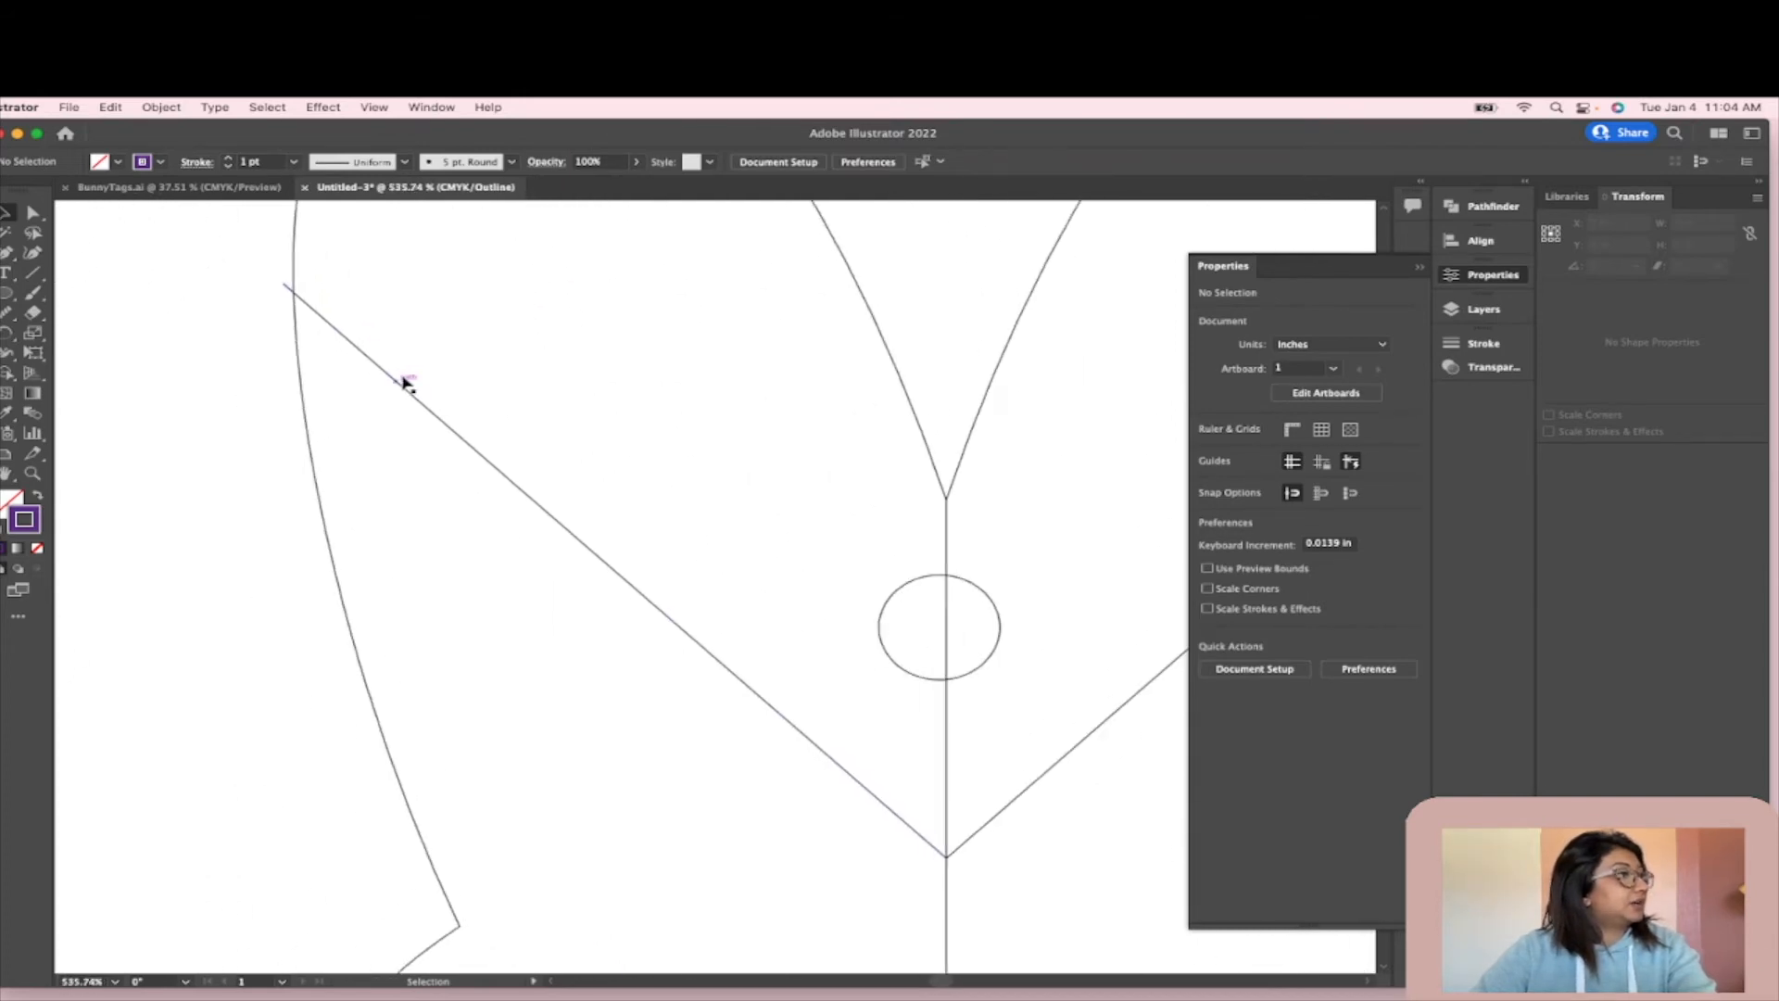
pyautogui.click(313, 315)
pyautogui.scroll(2, 315, 324)
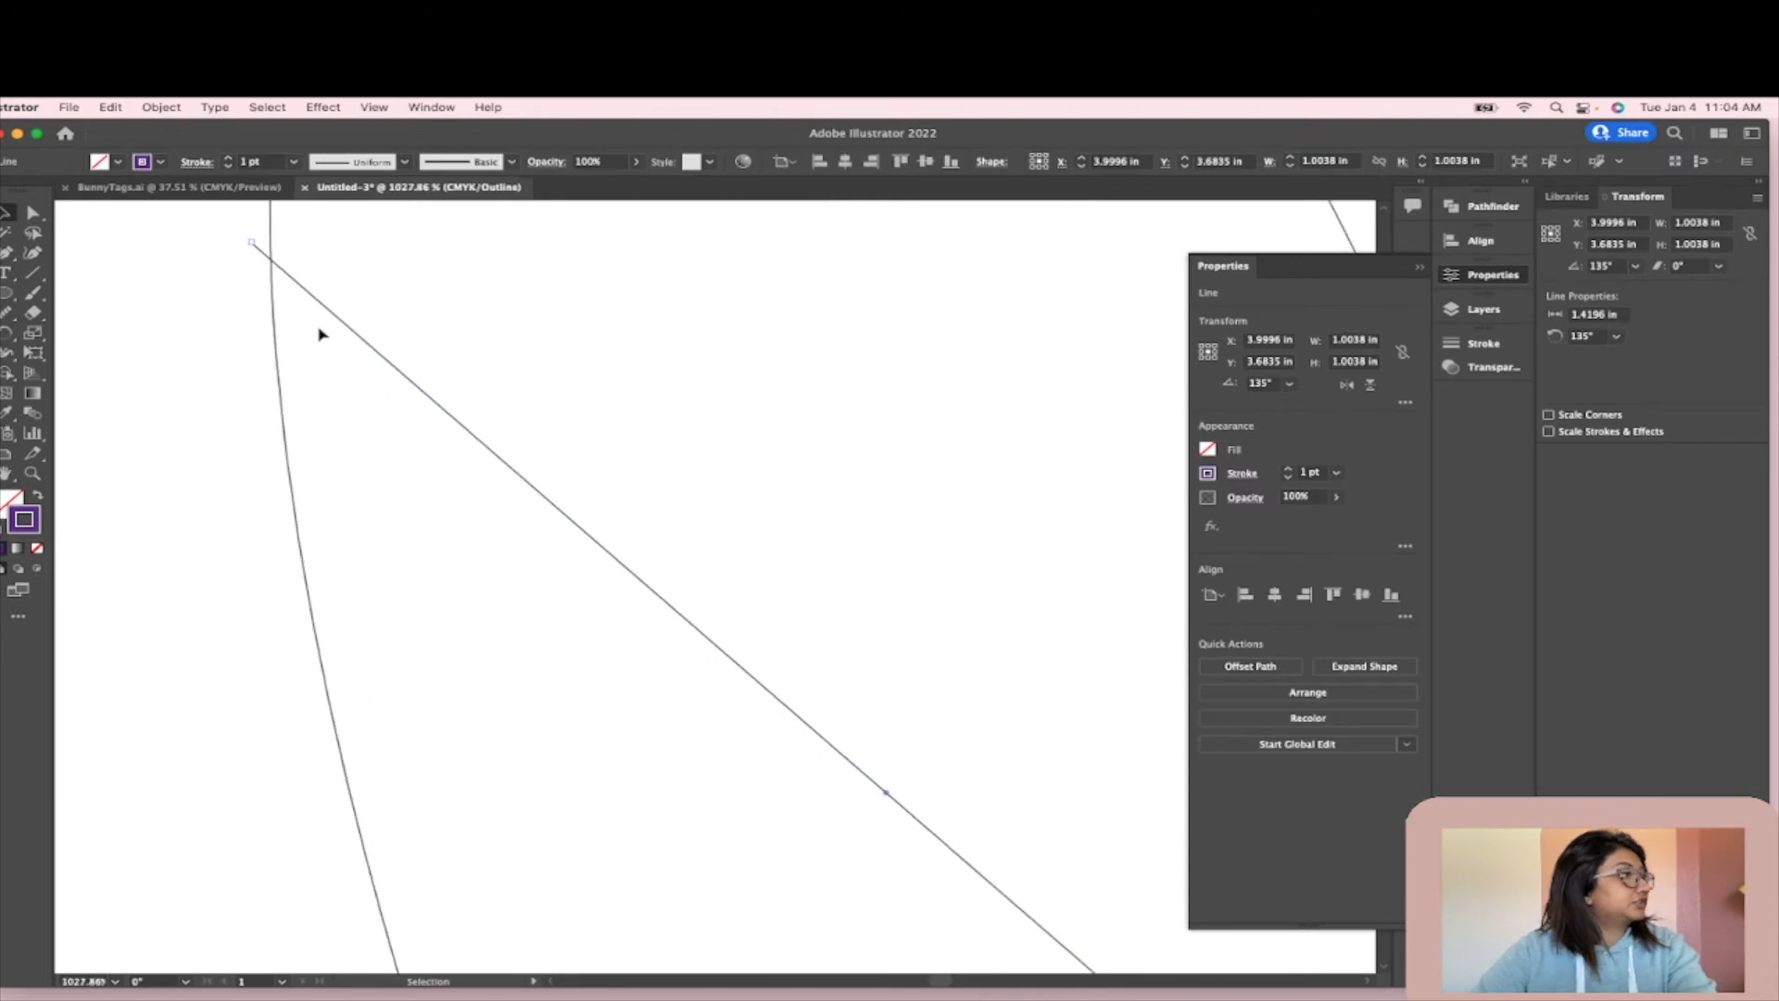
pyautogui.scroll(2, 302, 290)
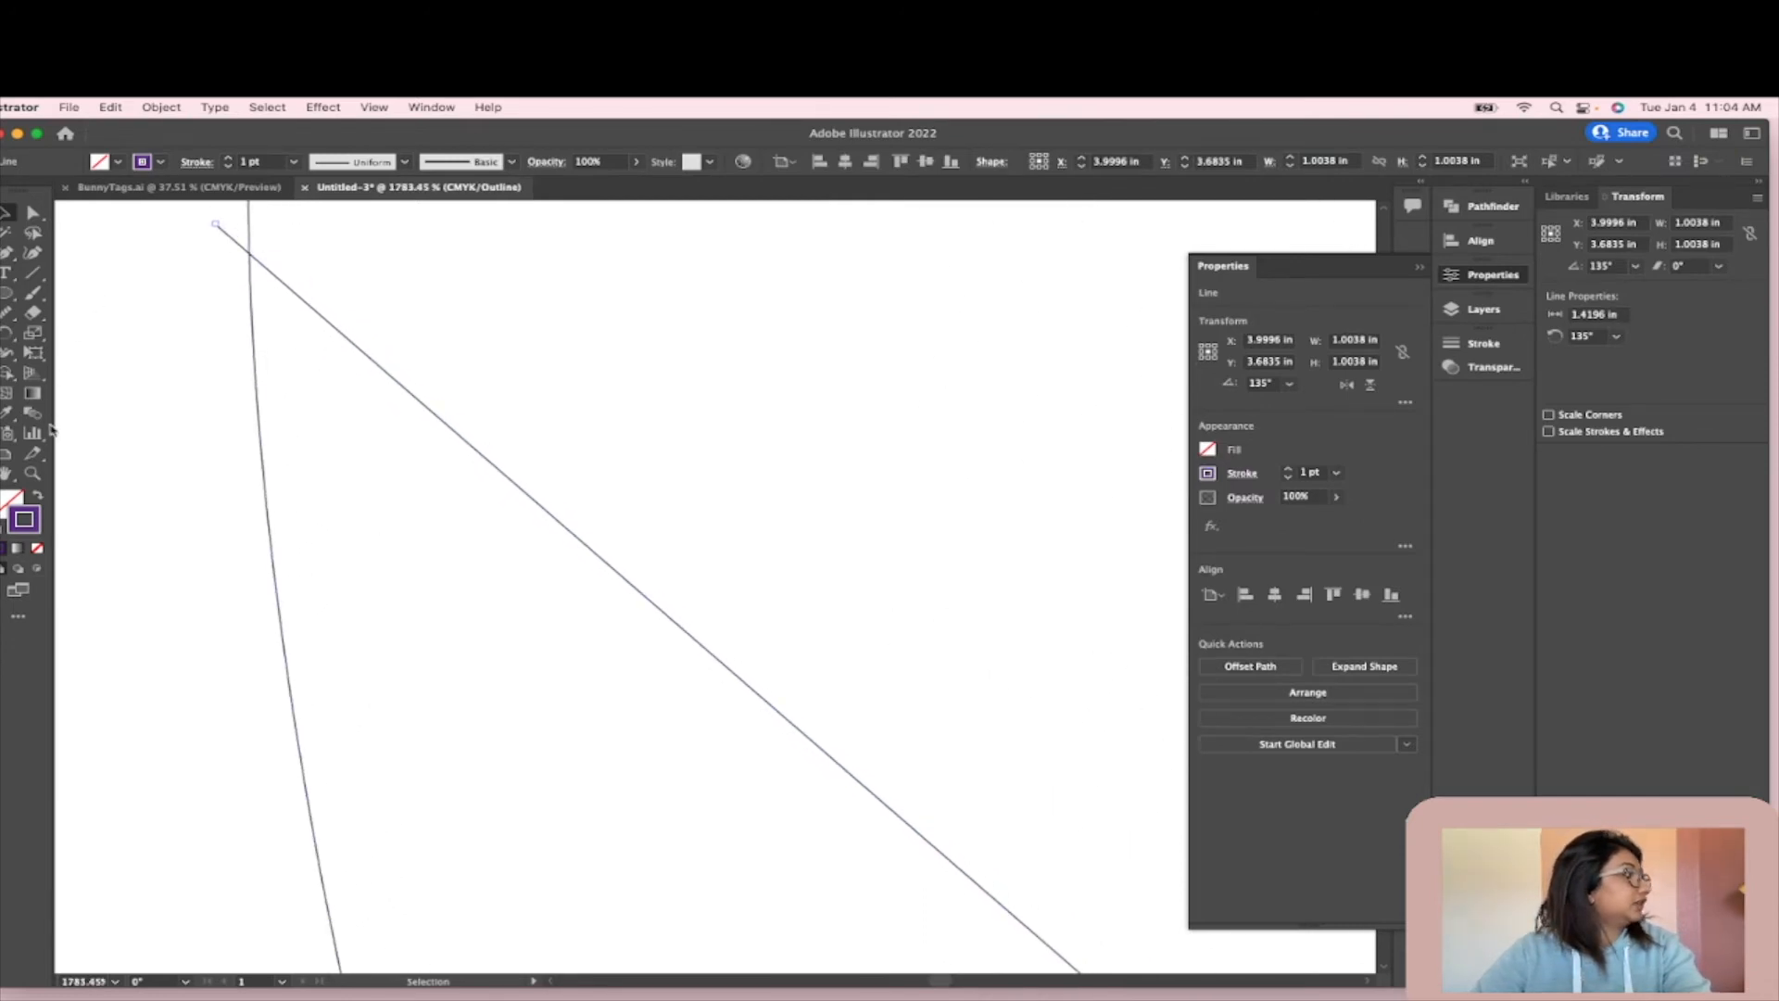
pyautogui.scroll(3, 55, 422)
pyautogui.click(33, 313)
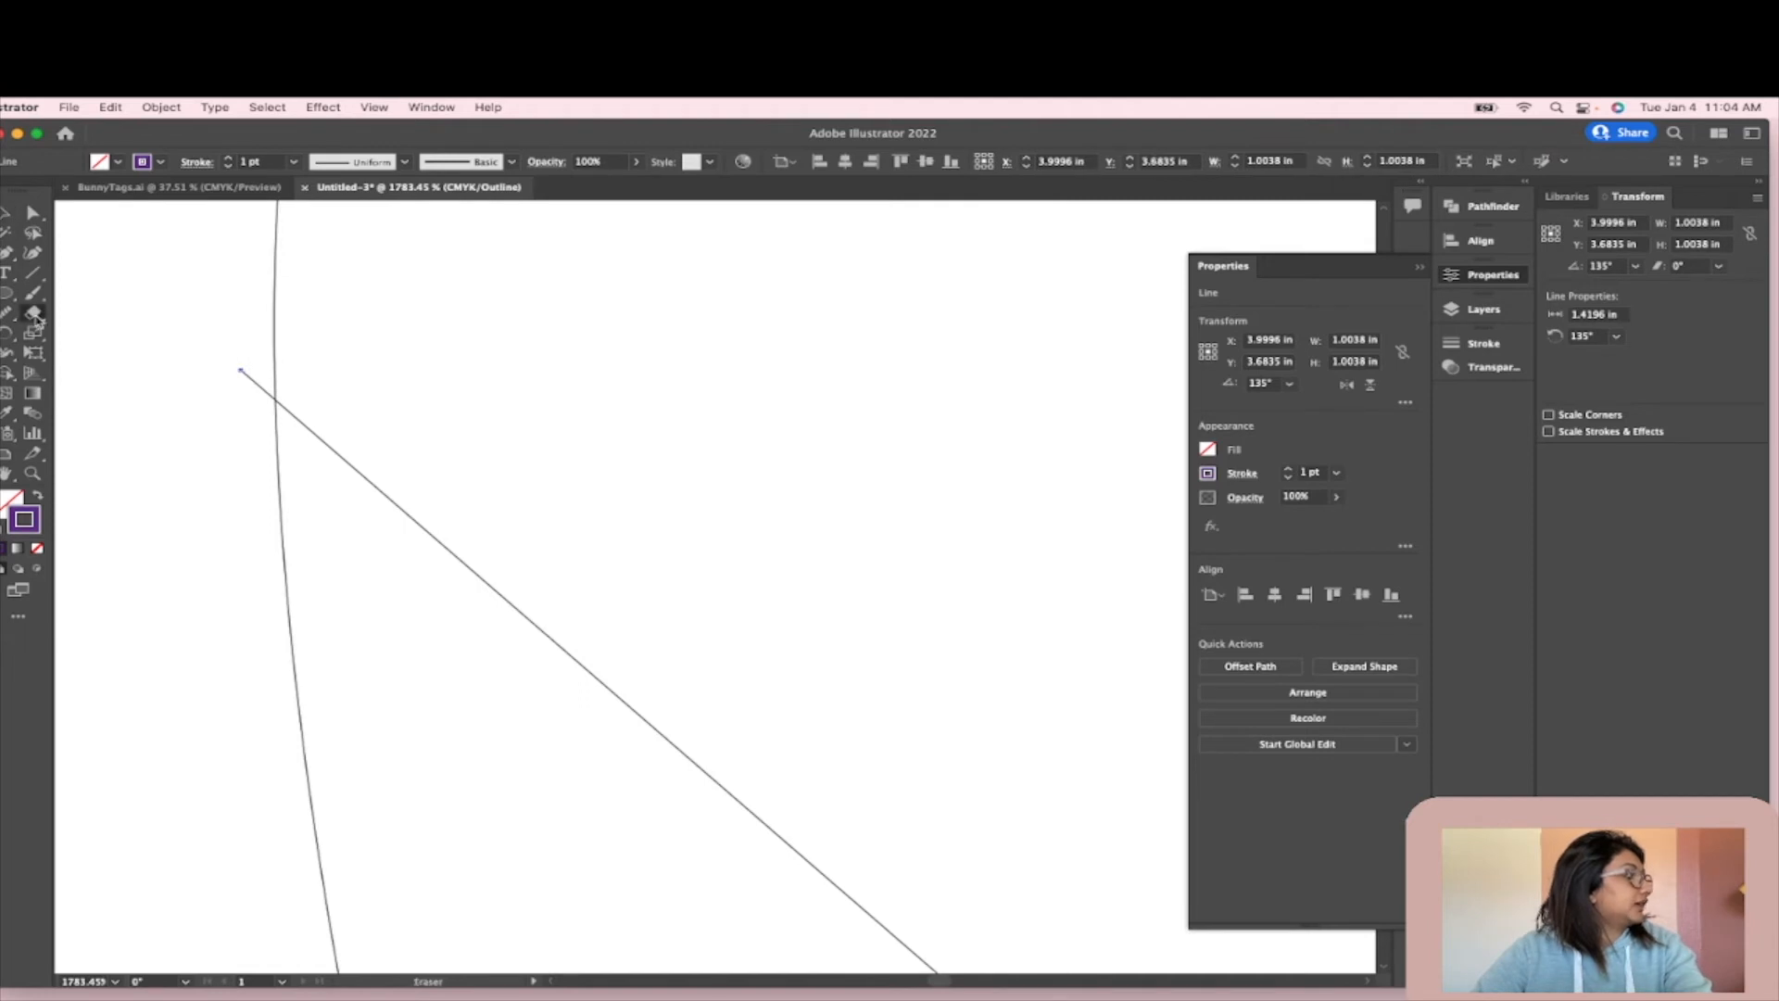
pyautogui.click(34, 315)
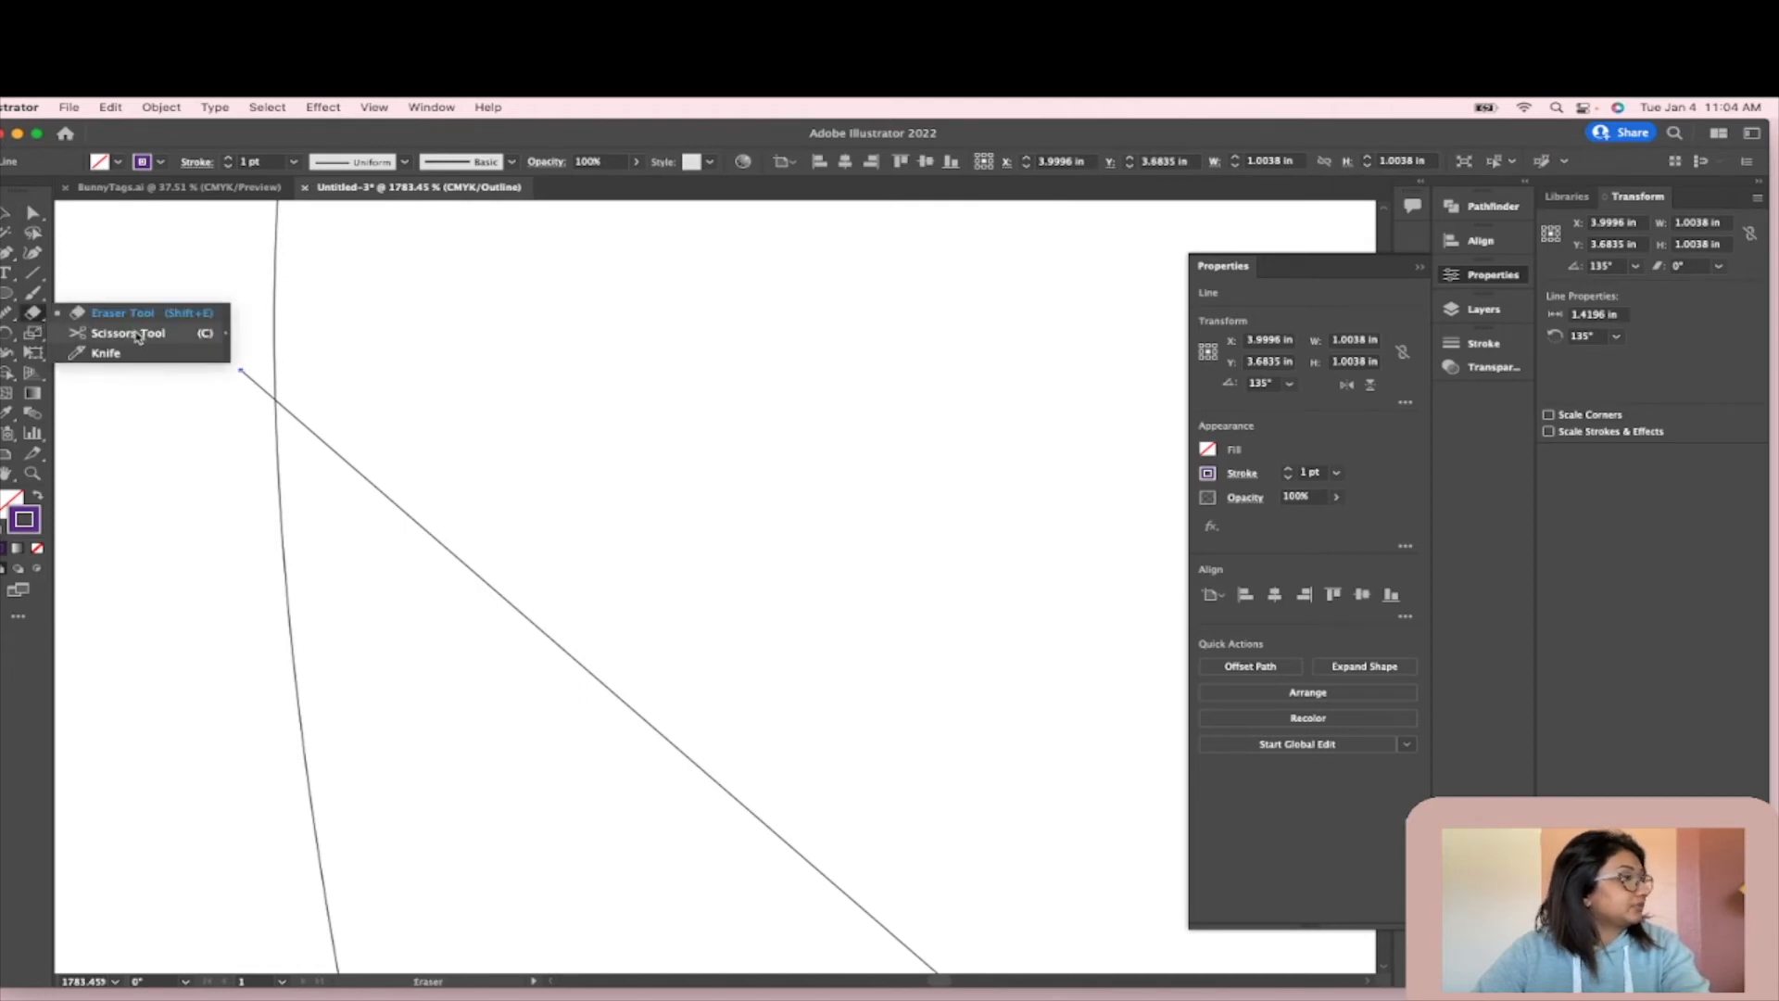
pyautogui.click(129, 334)
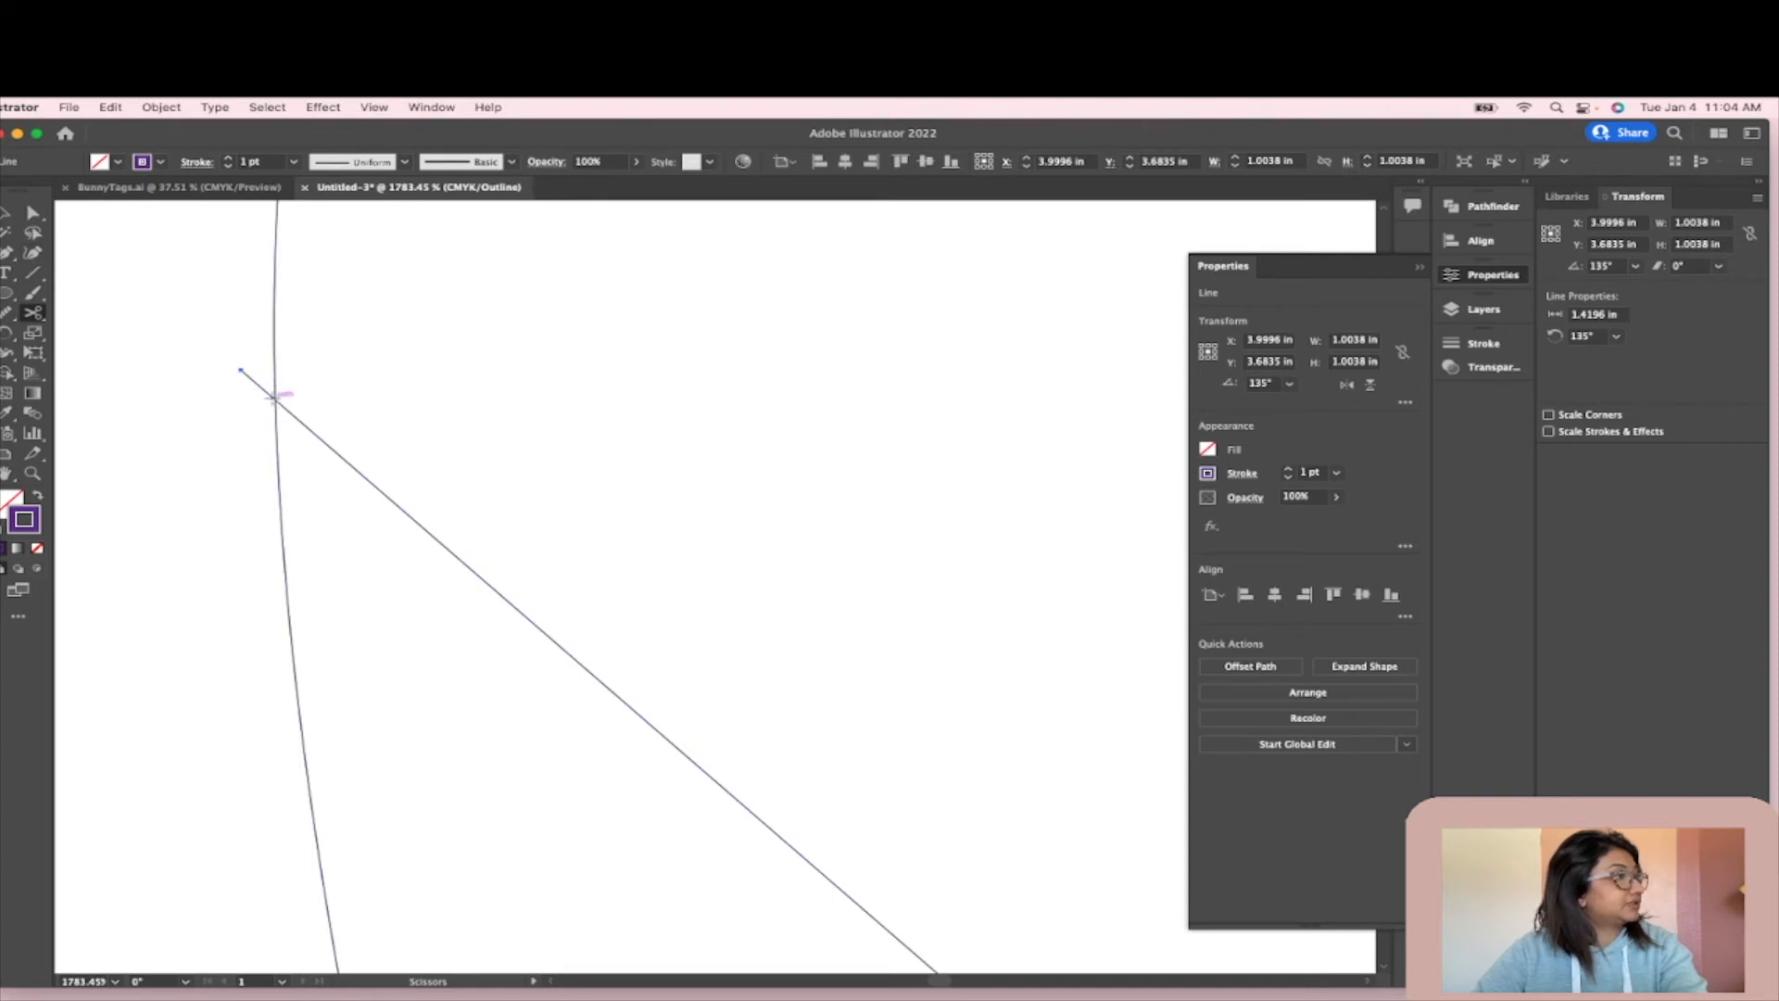
pyautogui.scroll(3, 293, 446)
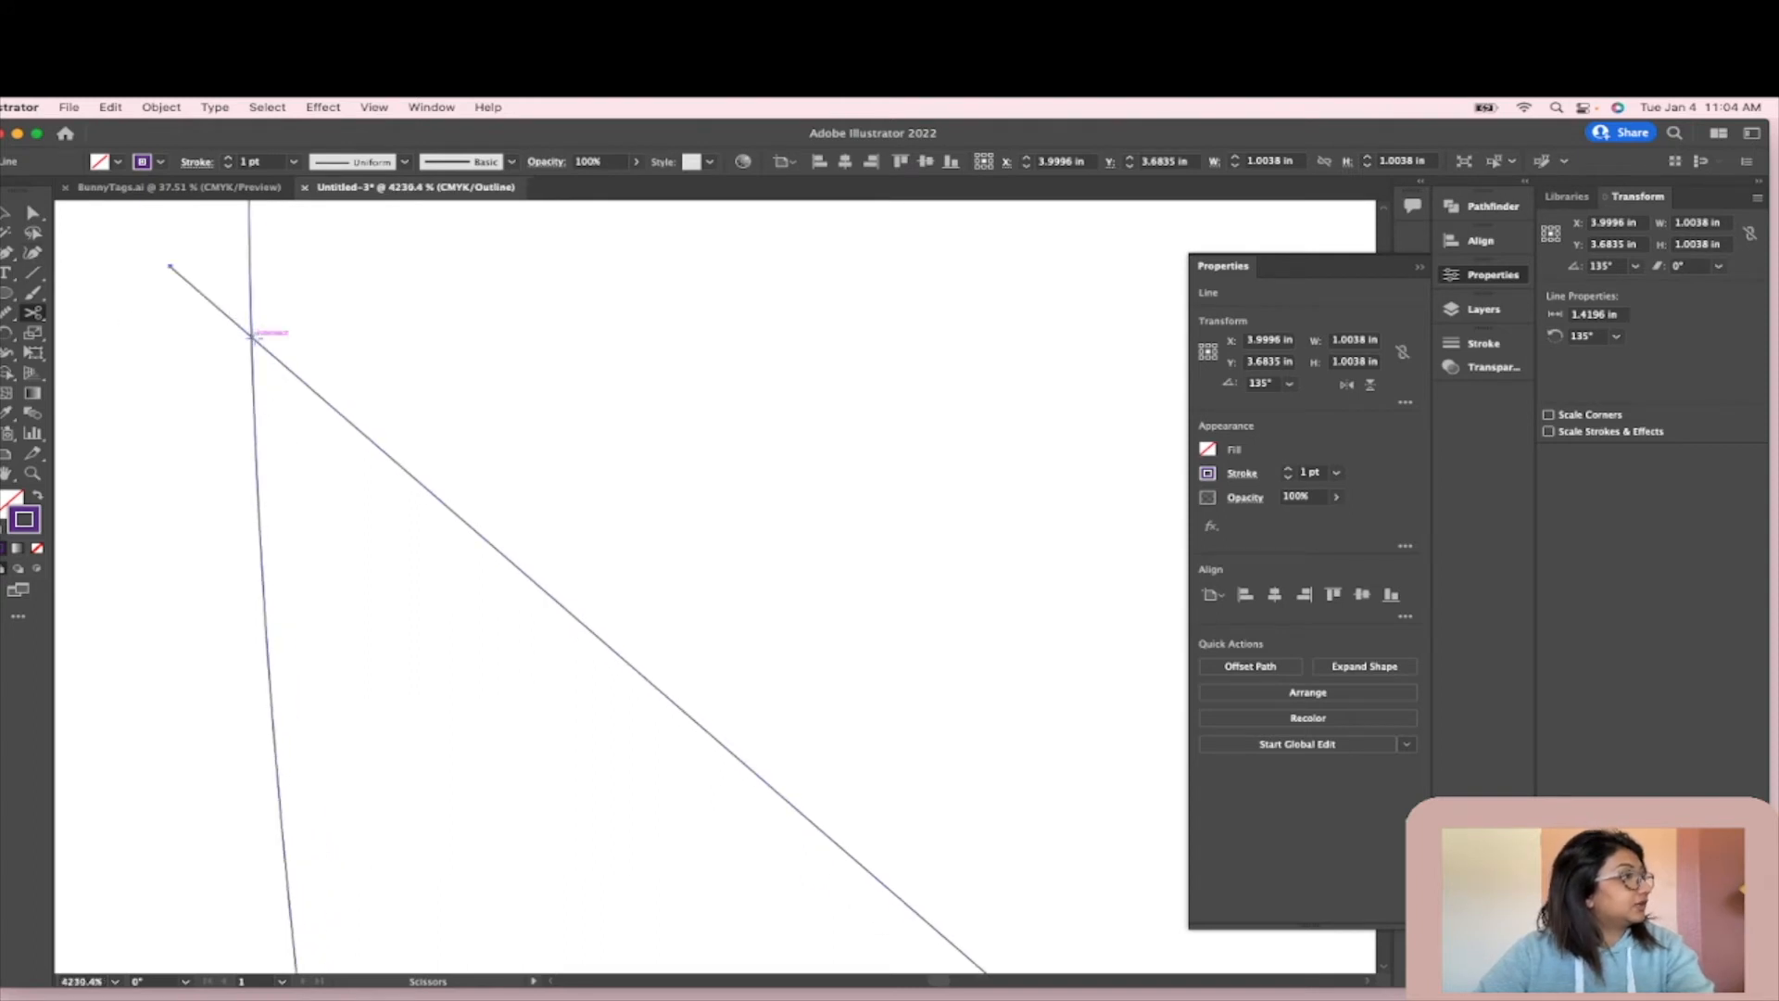
pyautogui.click(251, 332)
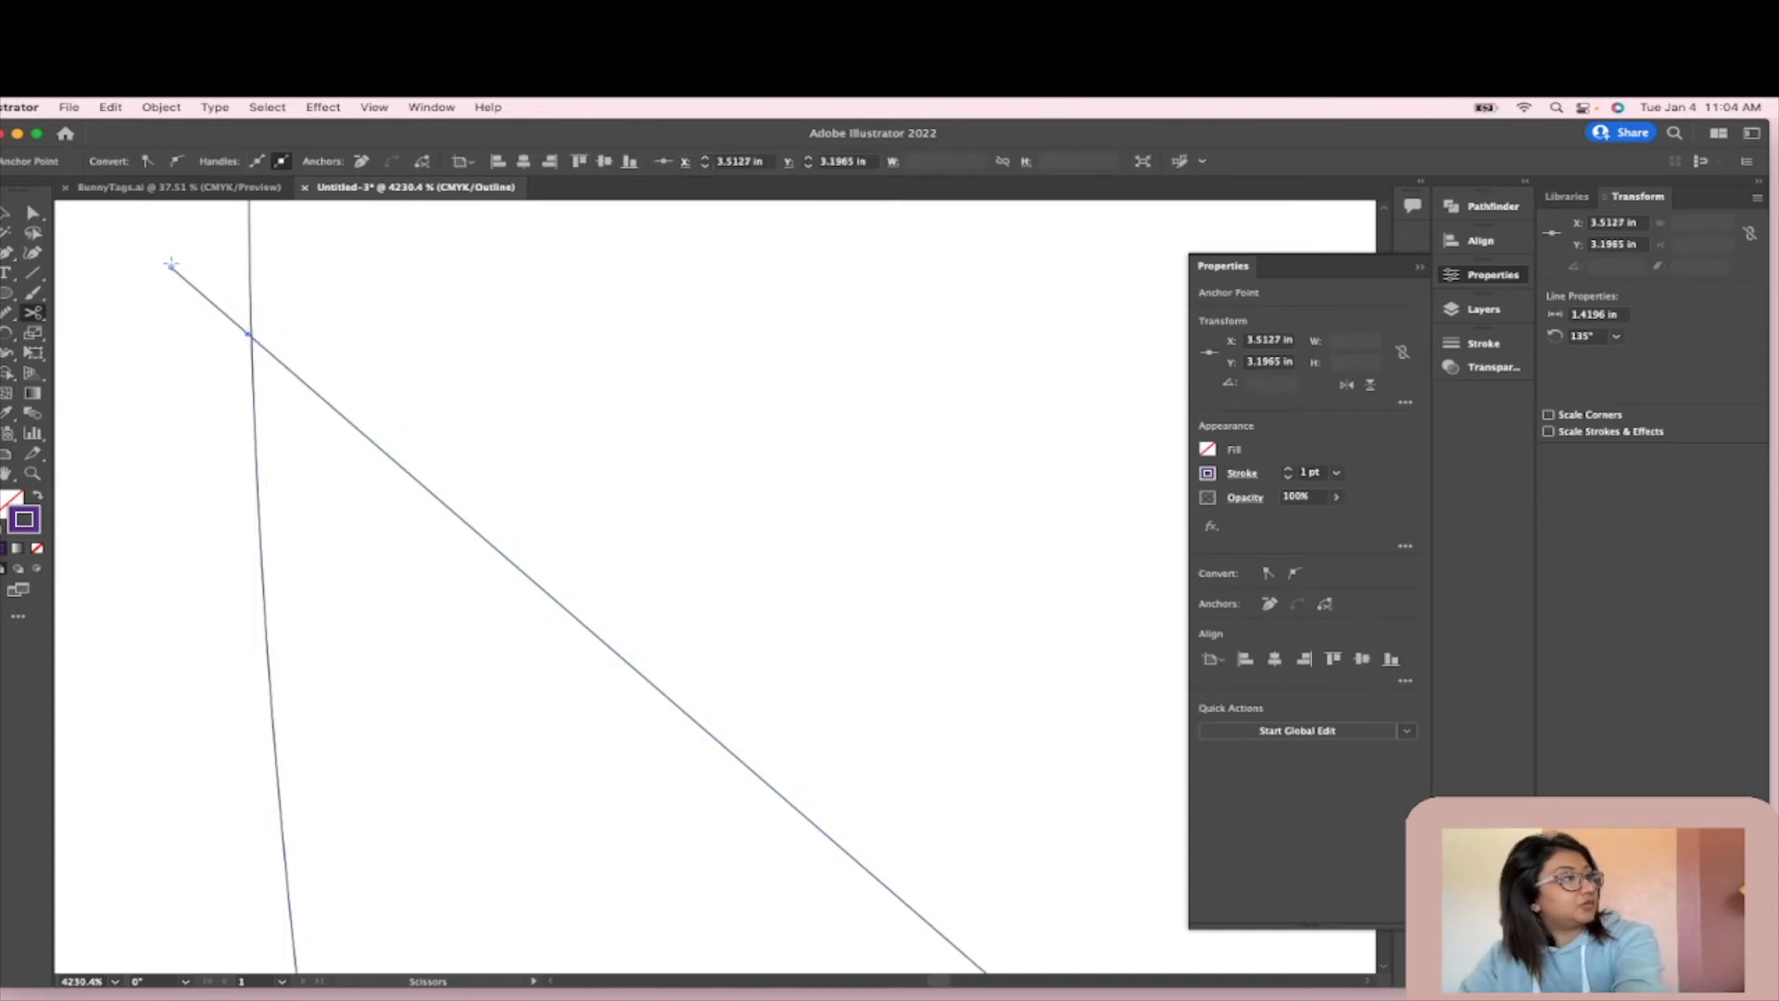
pyautogui.press('Delete')
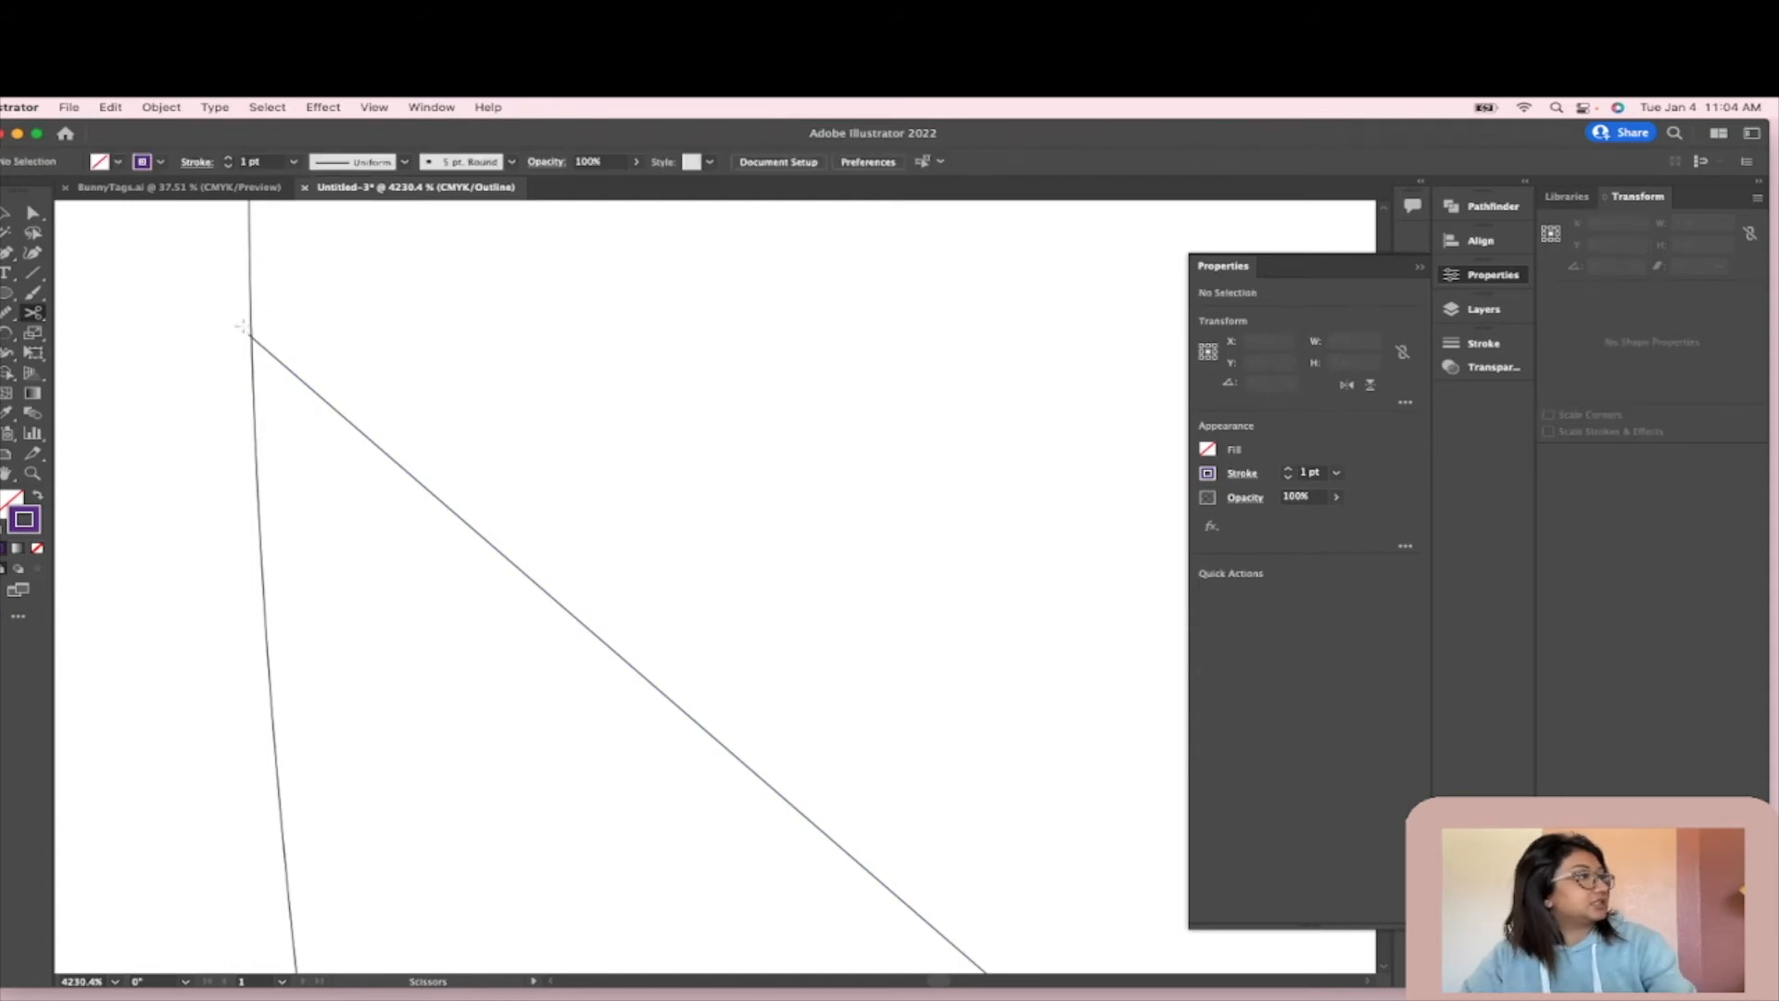
# - Cut off the tiny remaining overhang of the left diagonal exactly at its intersection with the ear outline and delete it
pyautogui.scroll(3, 259, 316)
pyautogui.scroll(2, 247, 360)
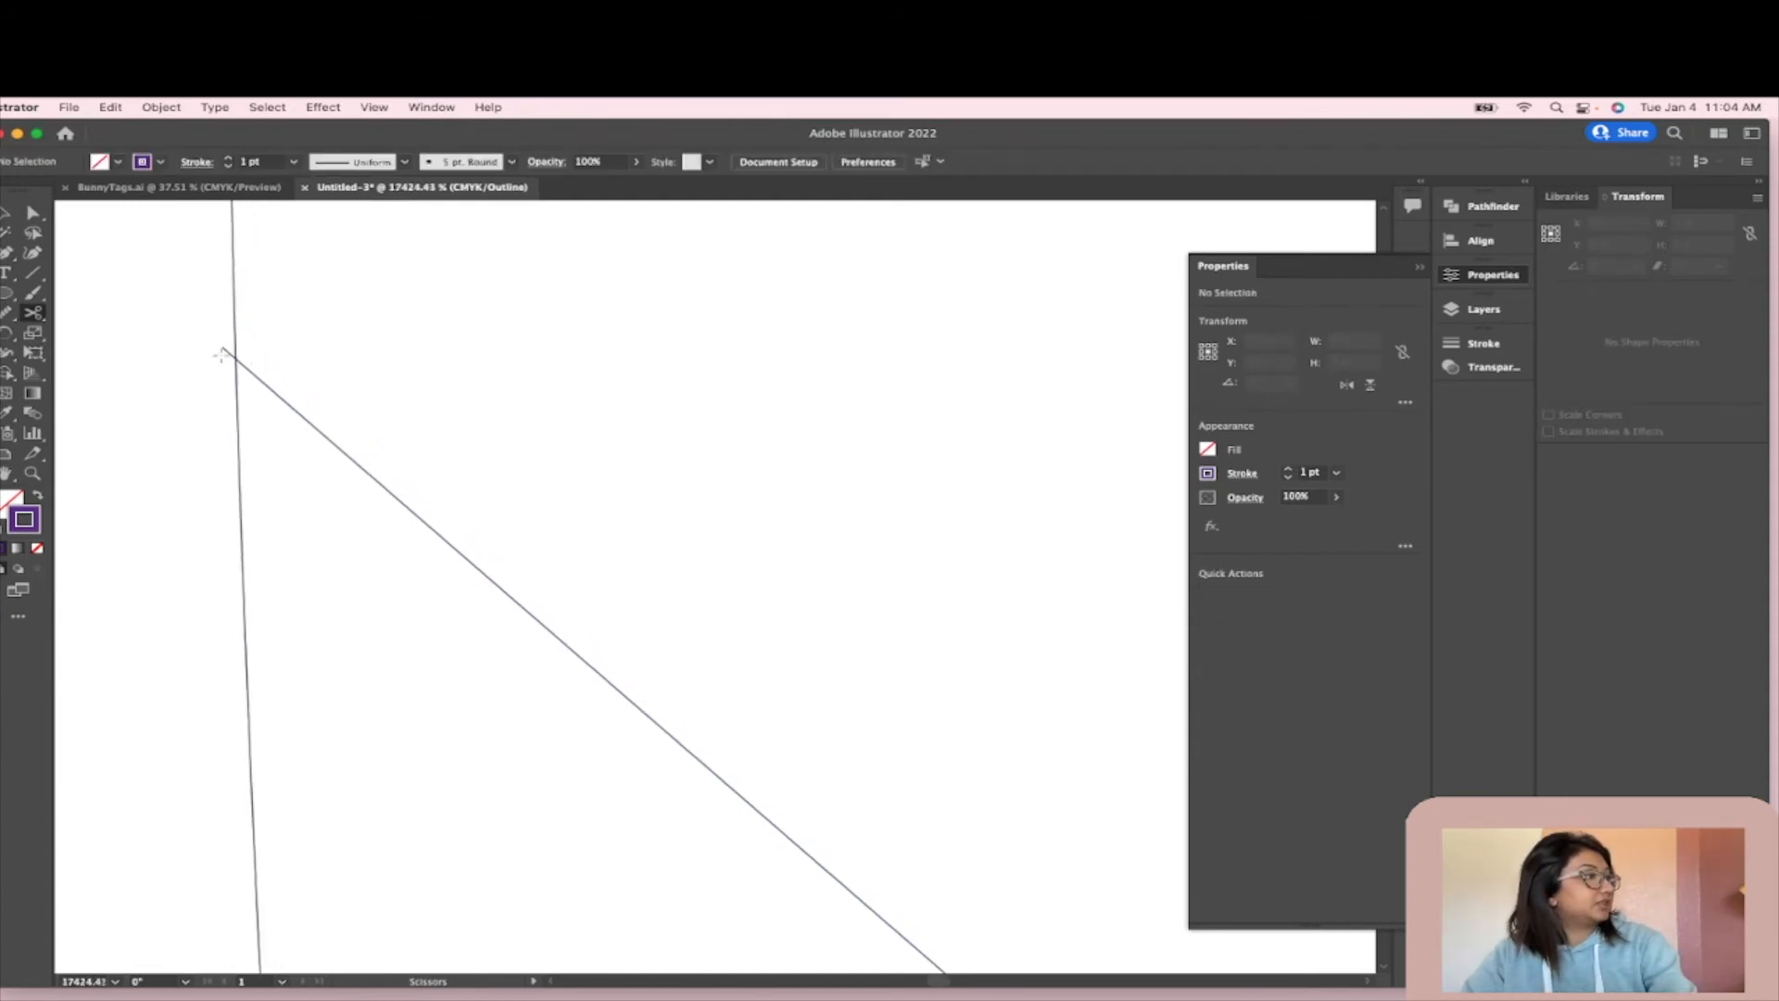
pyautogui.scroll(2, 227, 361)
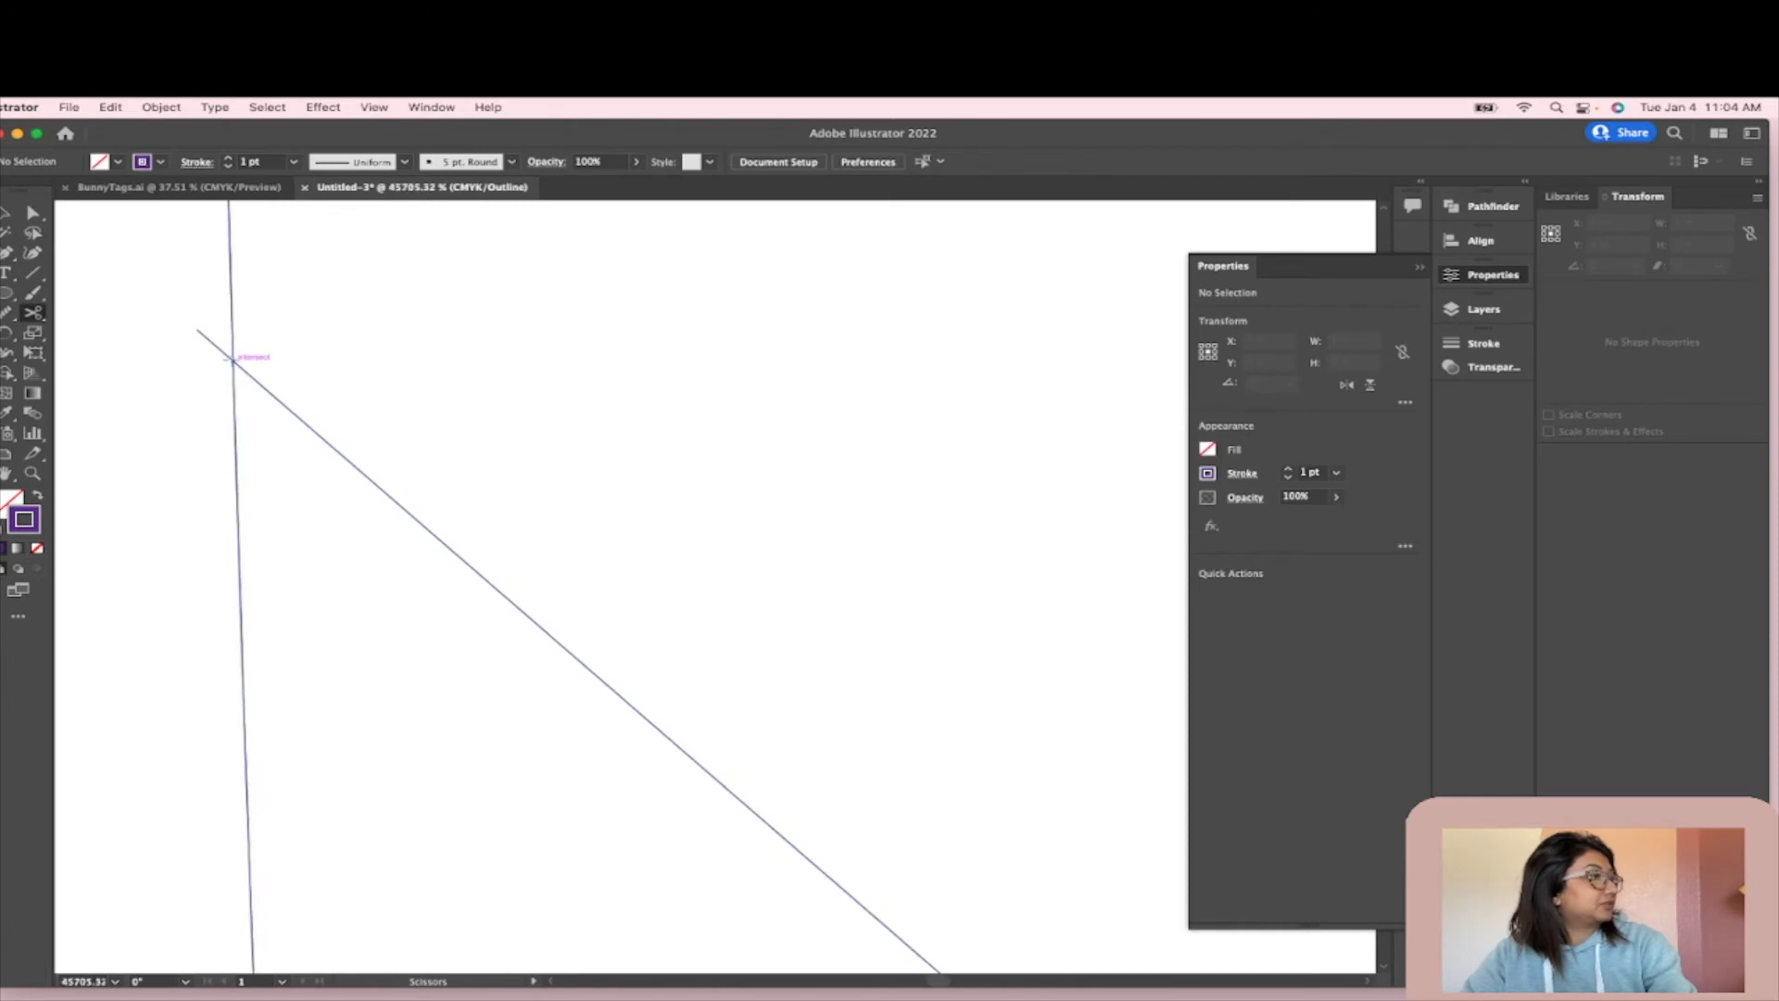
pyautogui.click(232, 359)
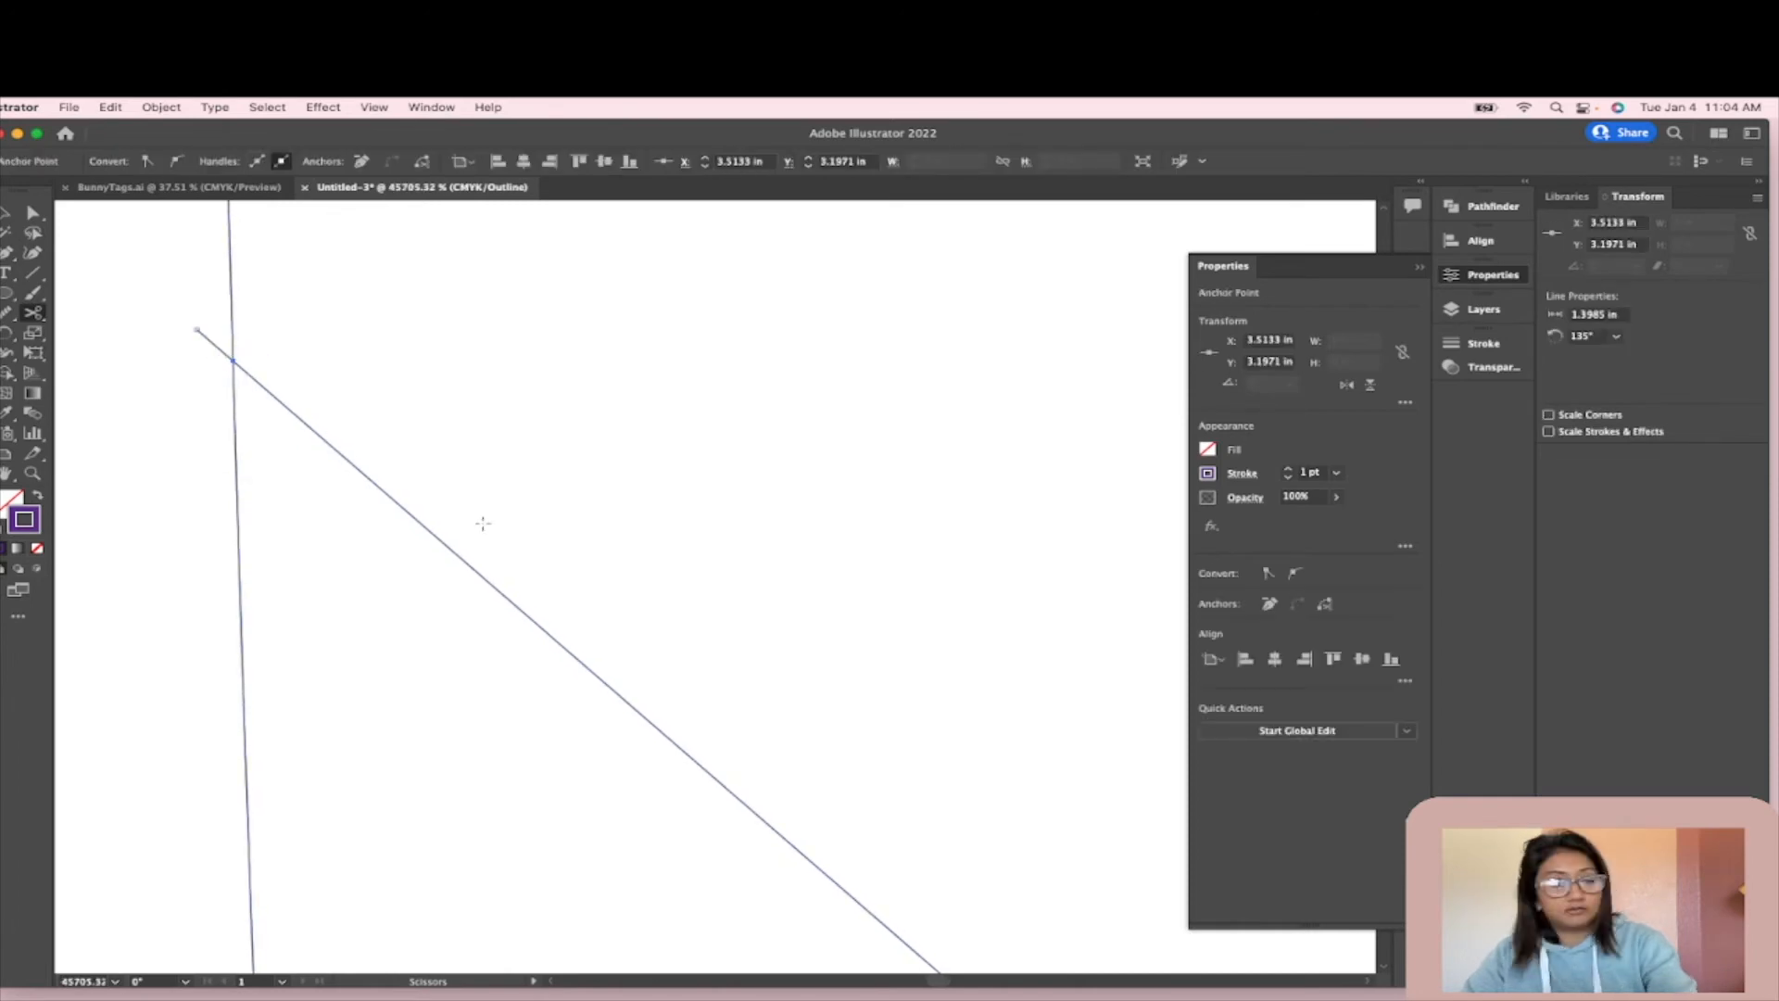
pyautogui.press('Delete')
pyautogui.press('Delete')
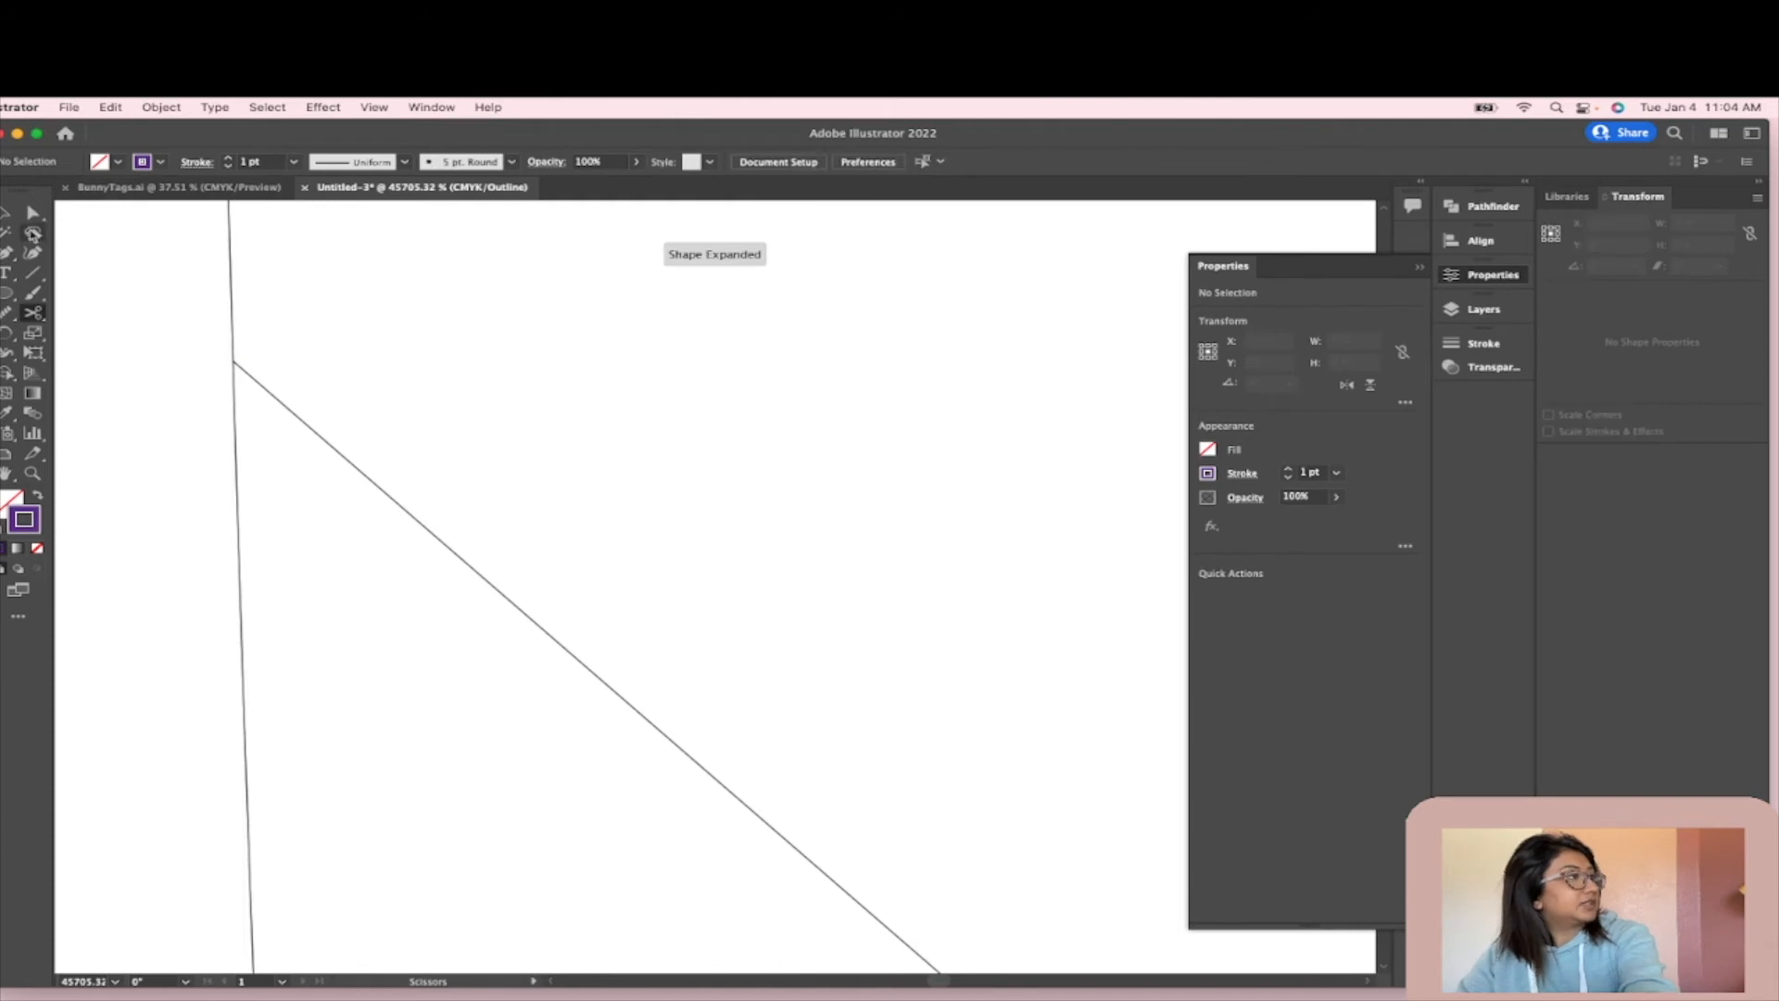
pyautogui.click(7, 214)
# - Shorten the right diagonal by moving its upper anchor point back along the line to the right ear's outer edge
pyautogui.scroll(-4, 728, 630)
pyautogui.hscroll(3, 739, 634)
pyautogui.scroll(-5, 741, 634)
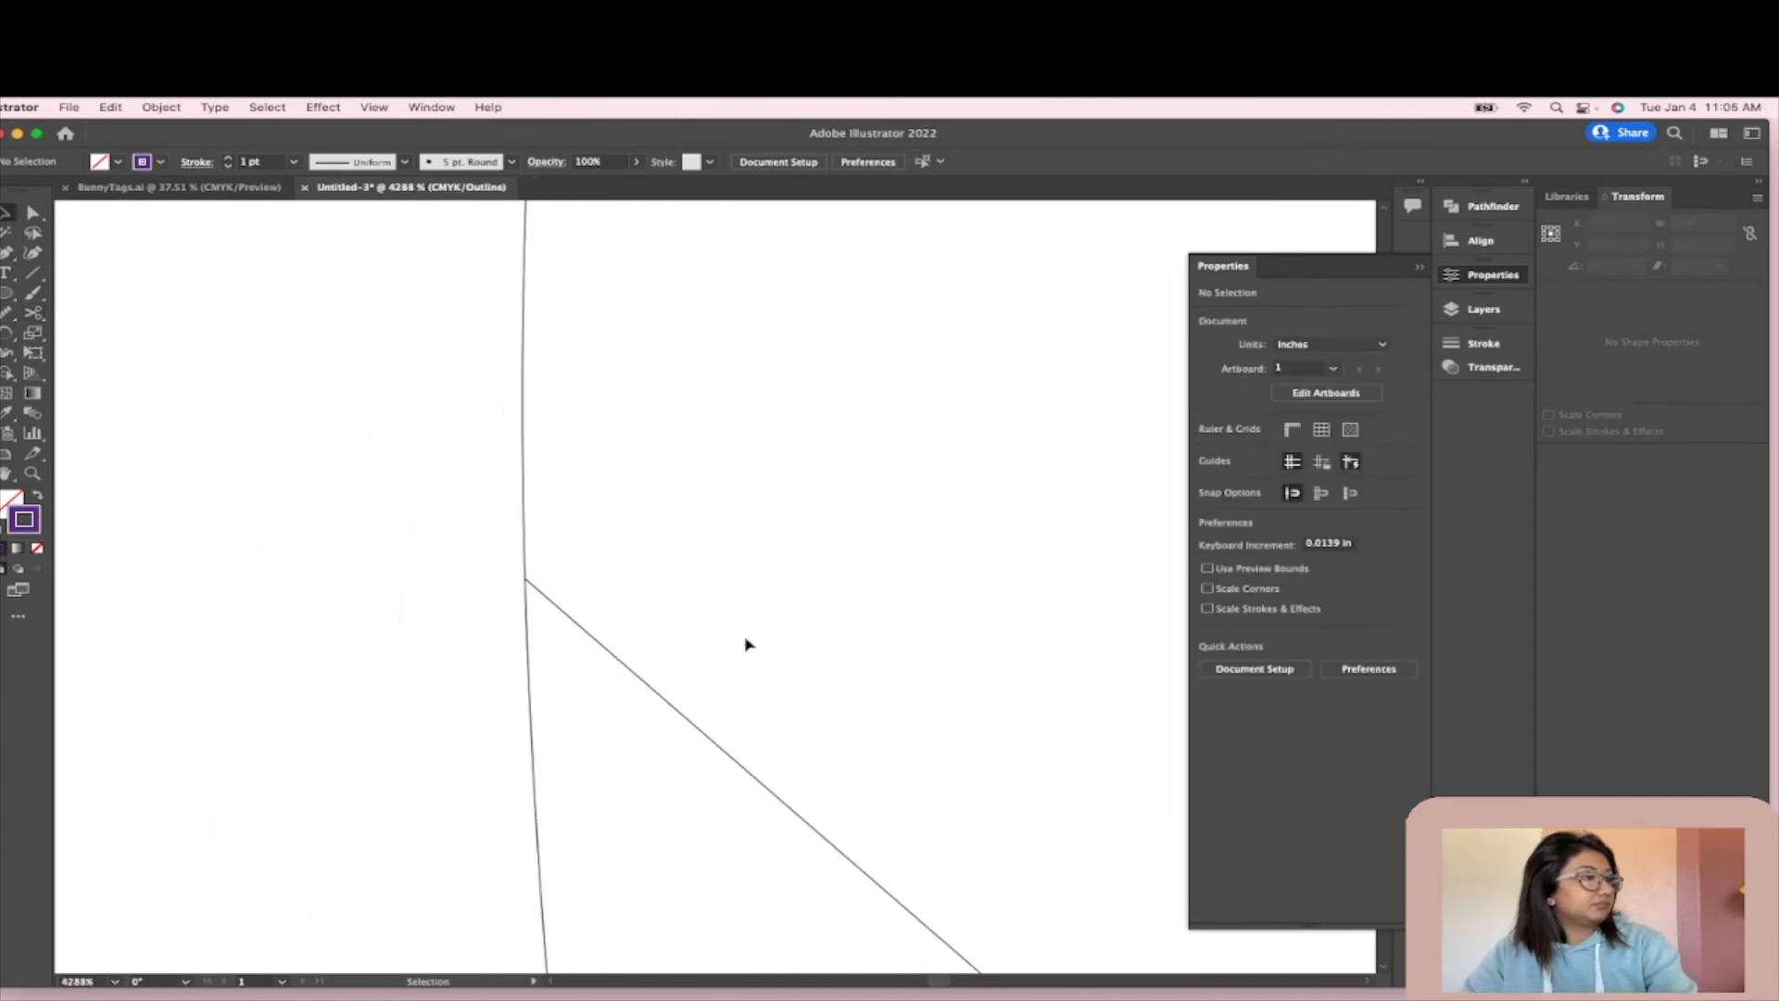
pyautogui.scroll(-5, 714, 610)
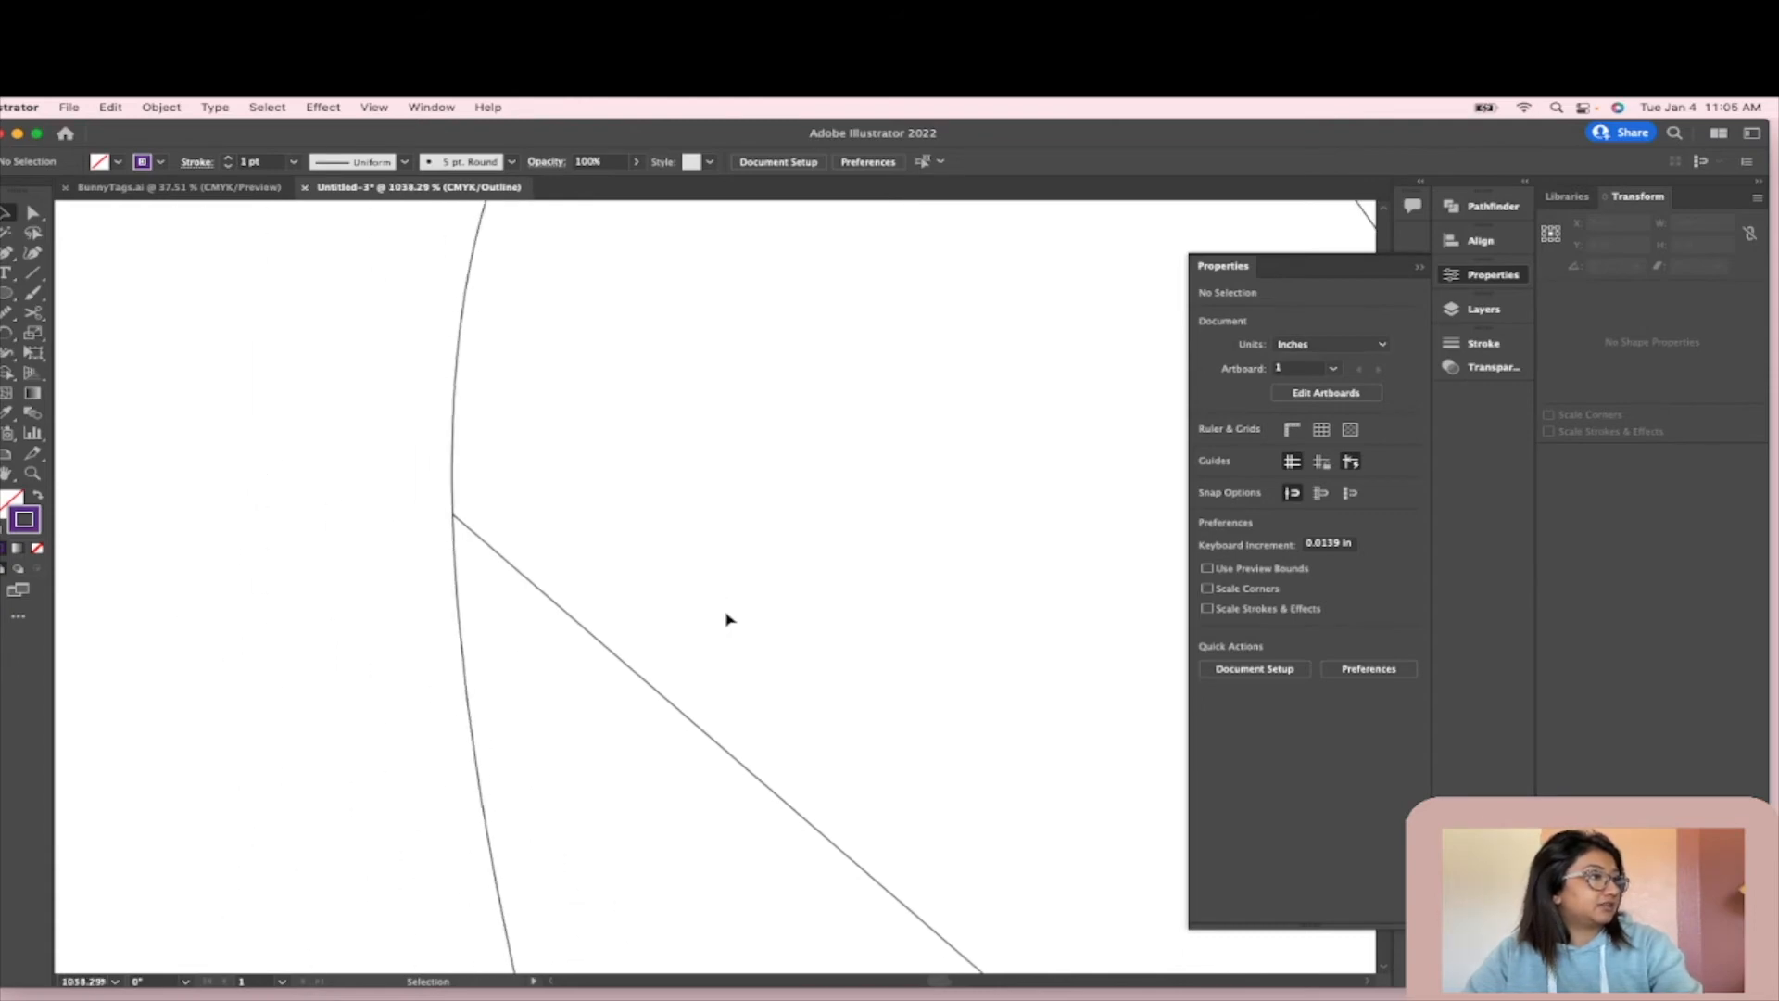
pyautogui.scroll(-6, 729, 621)
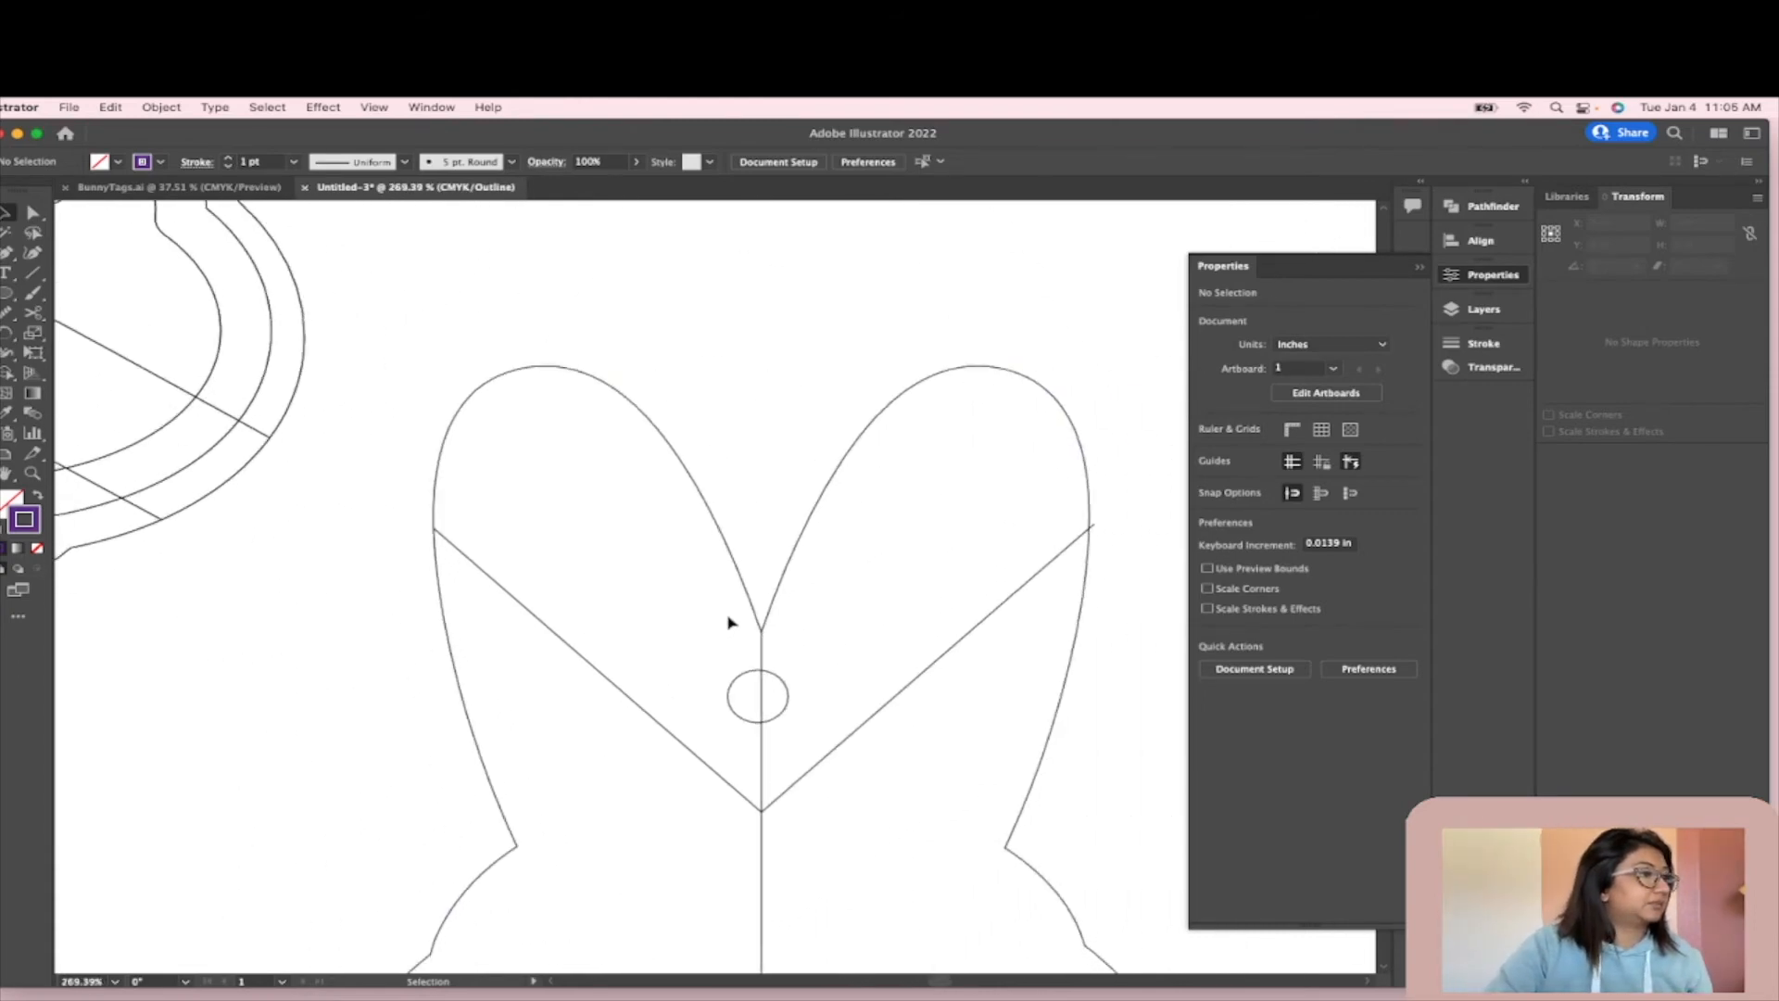
pyautogui.scroll(3, 984, 494)
pyautogui.scroll(-2, 832, 504)
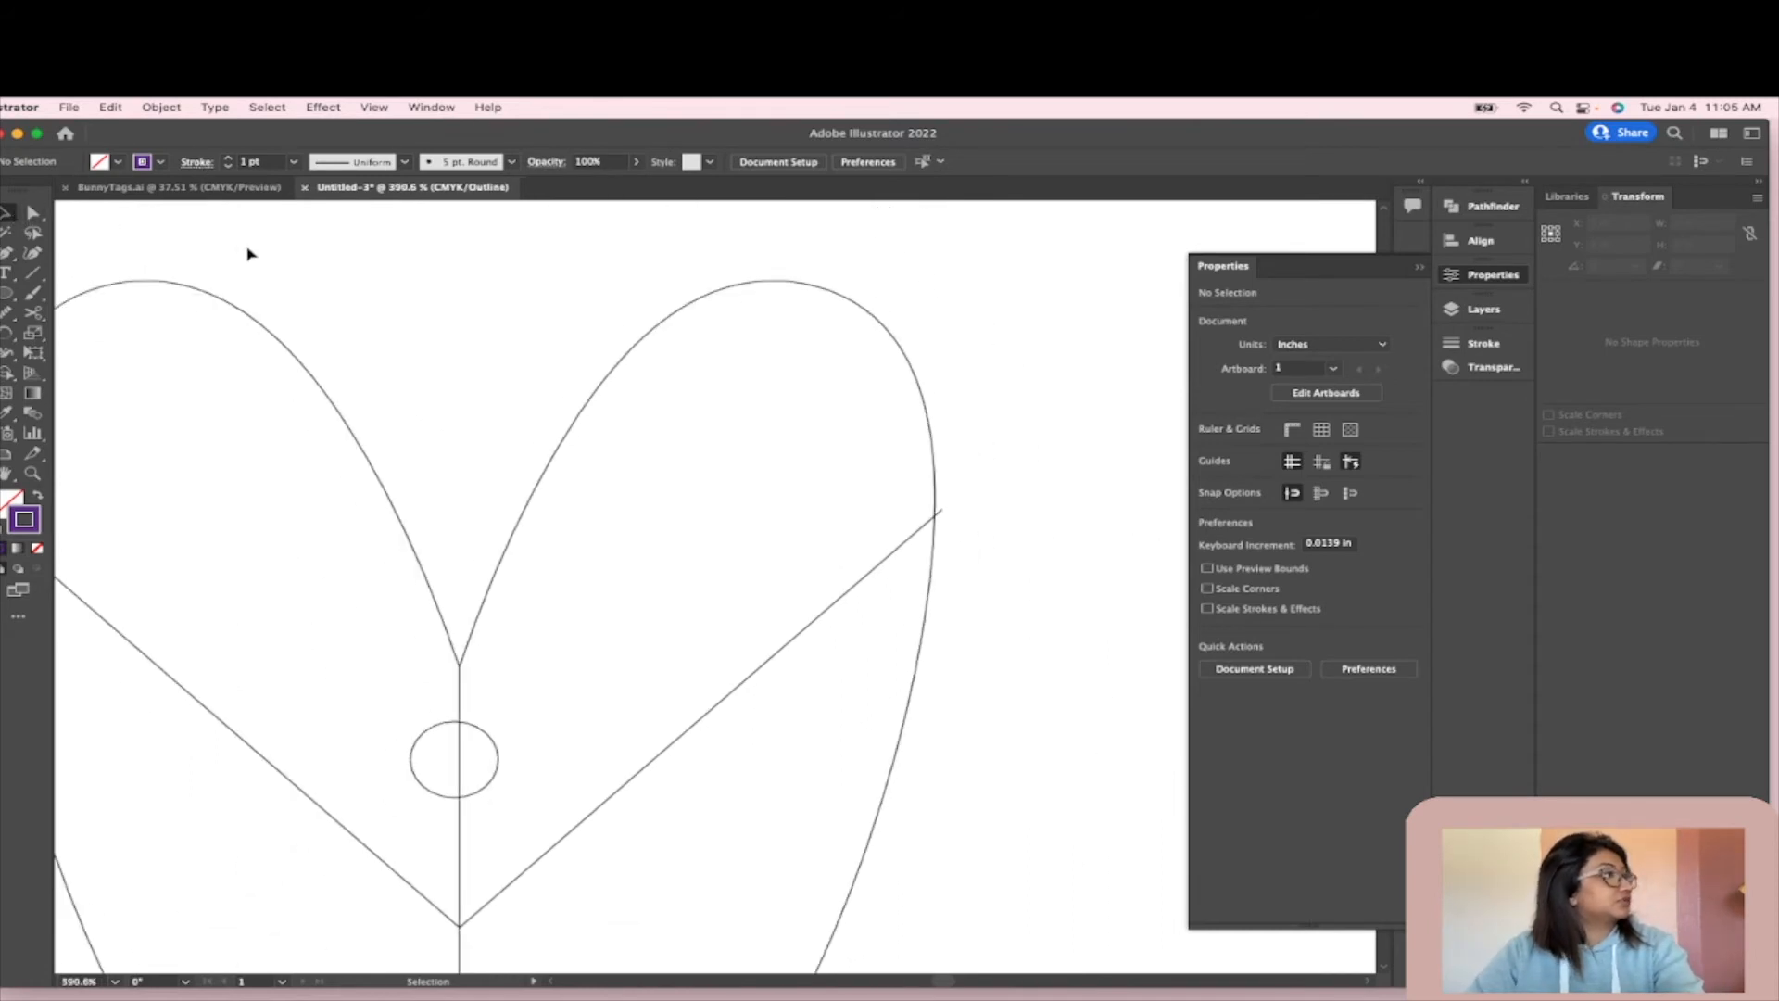
pyautogui.click(34, 214)
pyautogui.scroll(2, 917, 556)
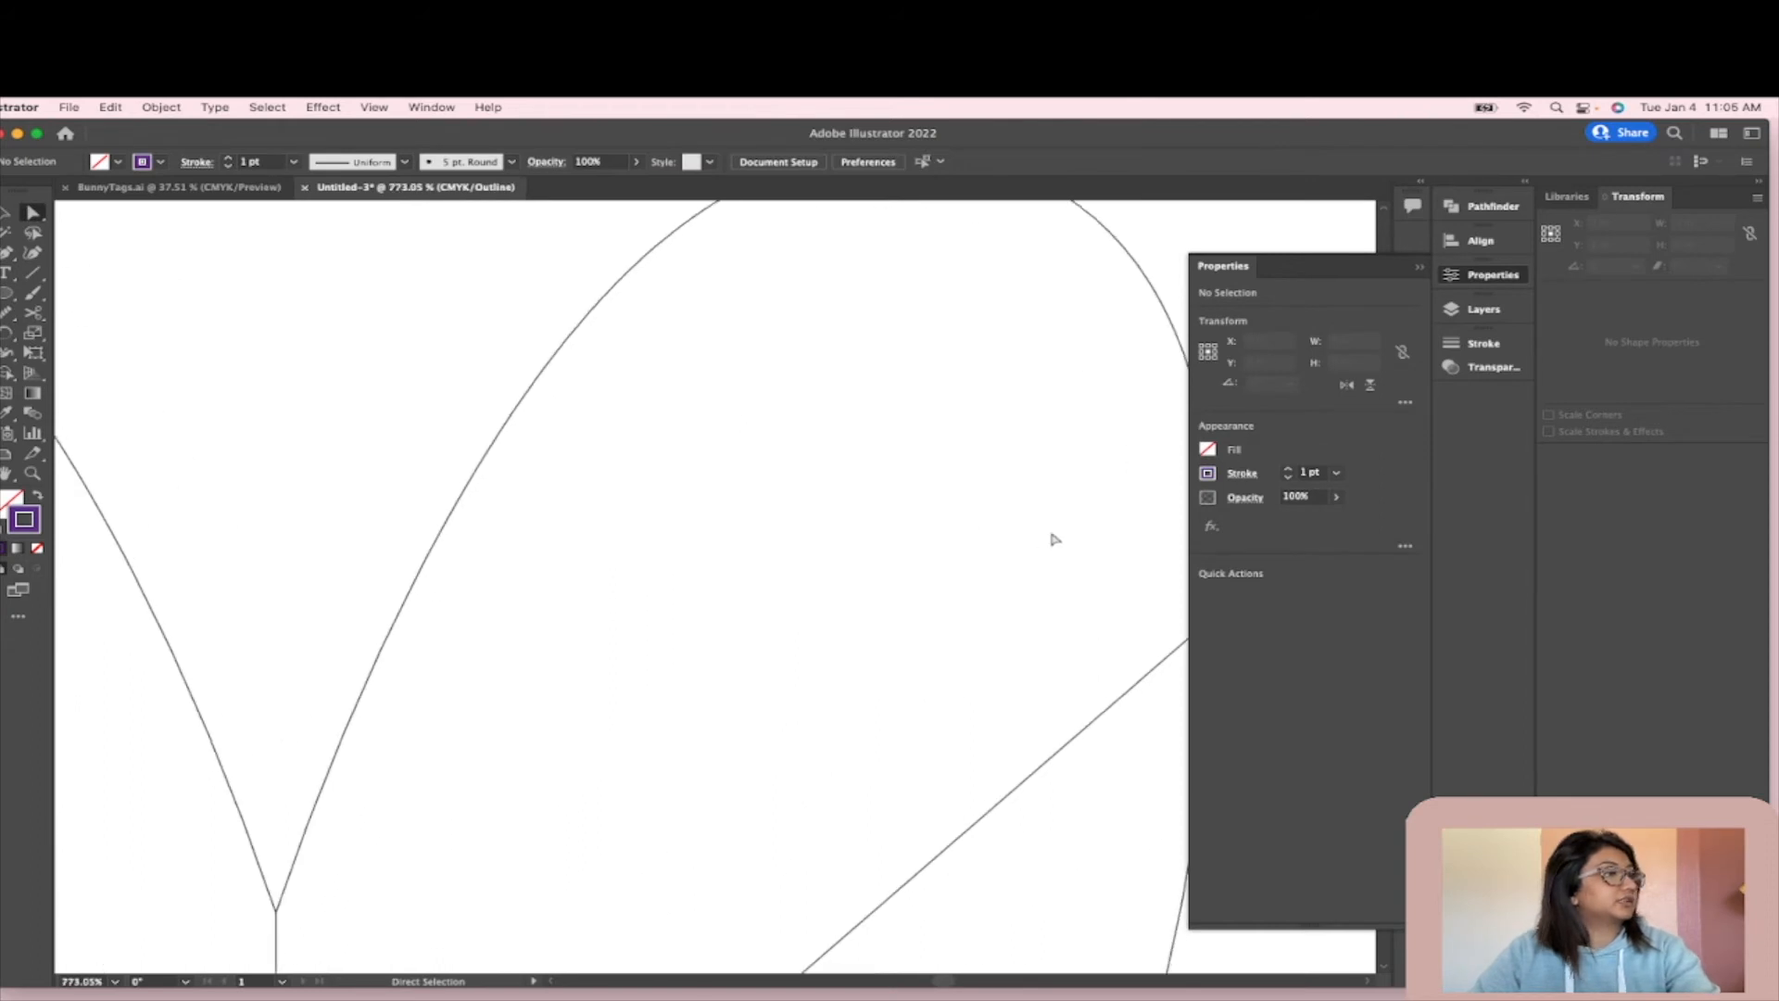
pyautogui.click(955, 459)
pyautogui.scroll(3, 958, 462)
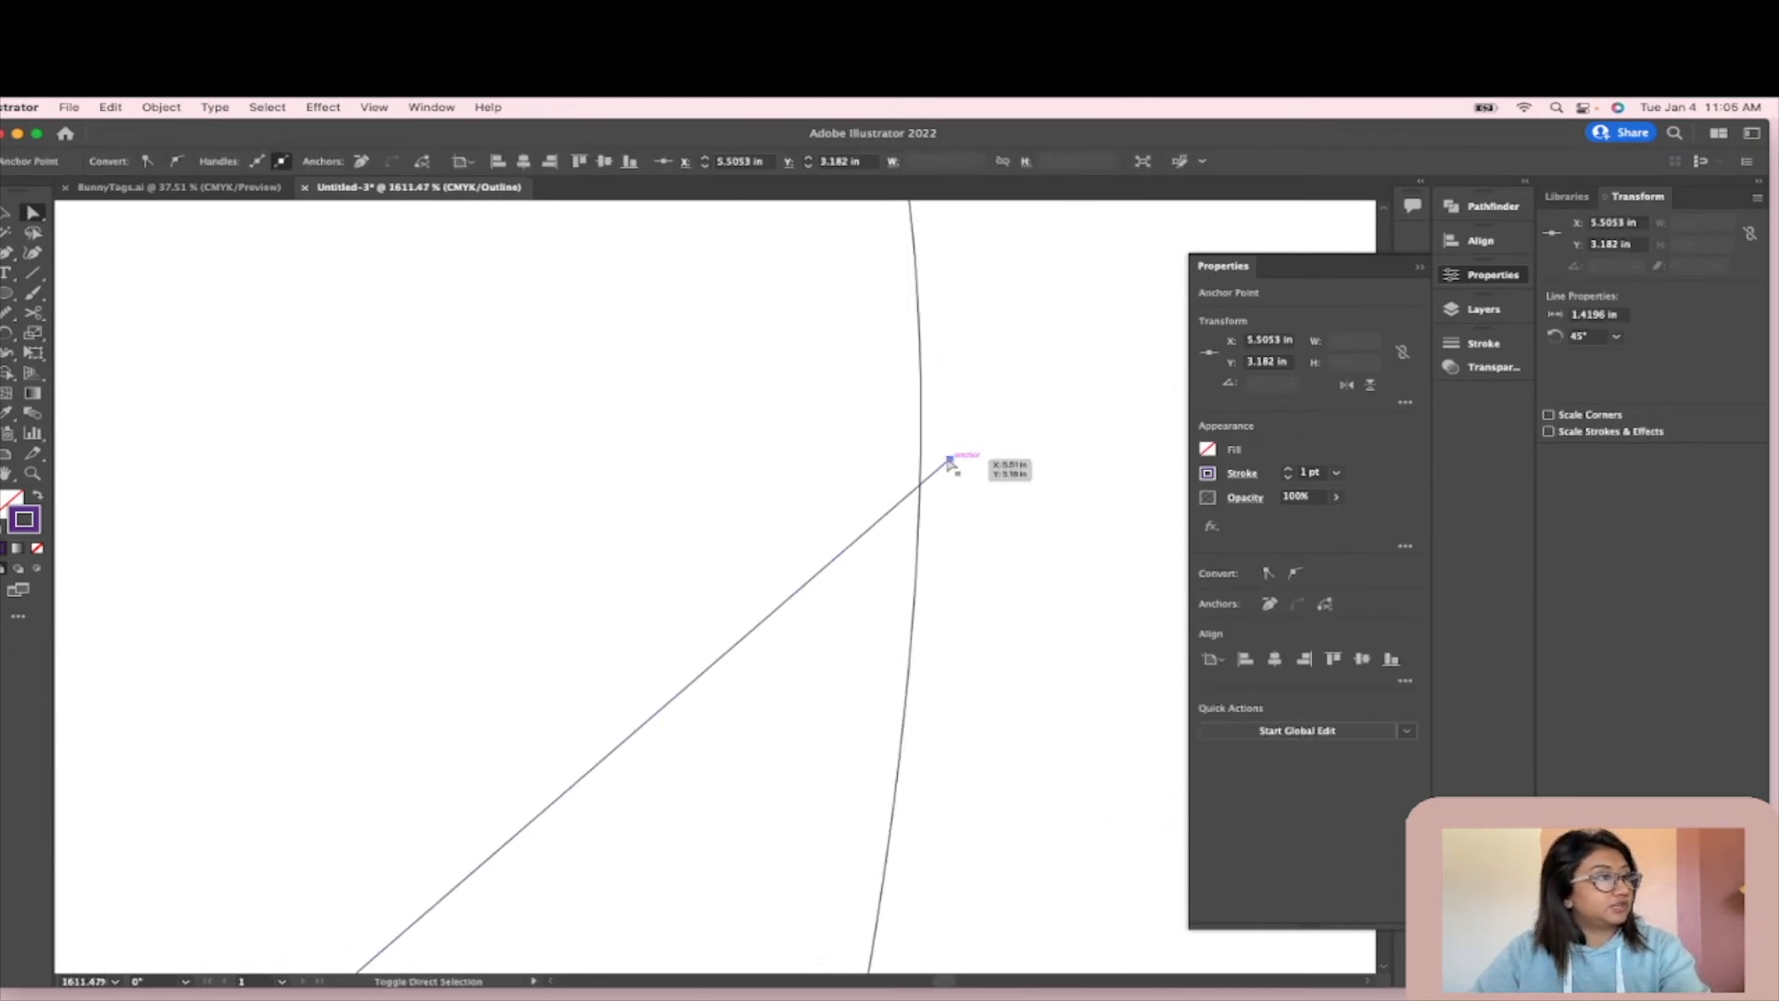
pyautogui.click(947, 461)
pyautogui.click(947, 459)
pyautogui.click(943, 472)
pyautogui.scroll(5, 966, 457)
pyautogui.moveTo(951, 467); pyautogui.dragTo(843, 555)
pyautogui.click(930, 550)
# - Fine-tune the right diagonal's upper anchor so it ends exactly on the ear outline, and deselect it
pyautogui.scroll(3, 884, 575)
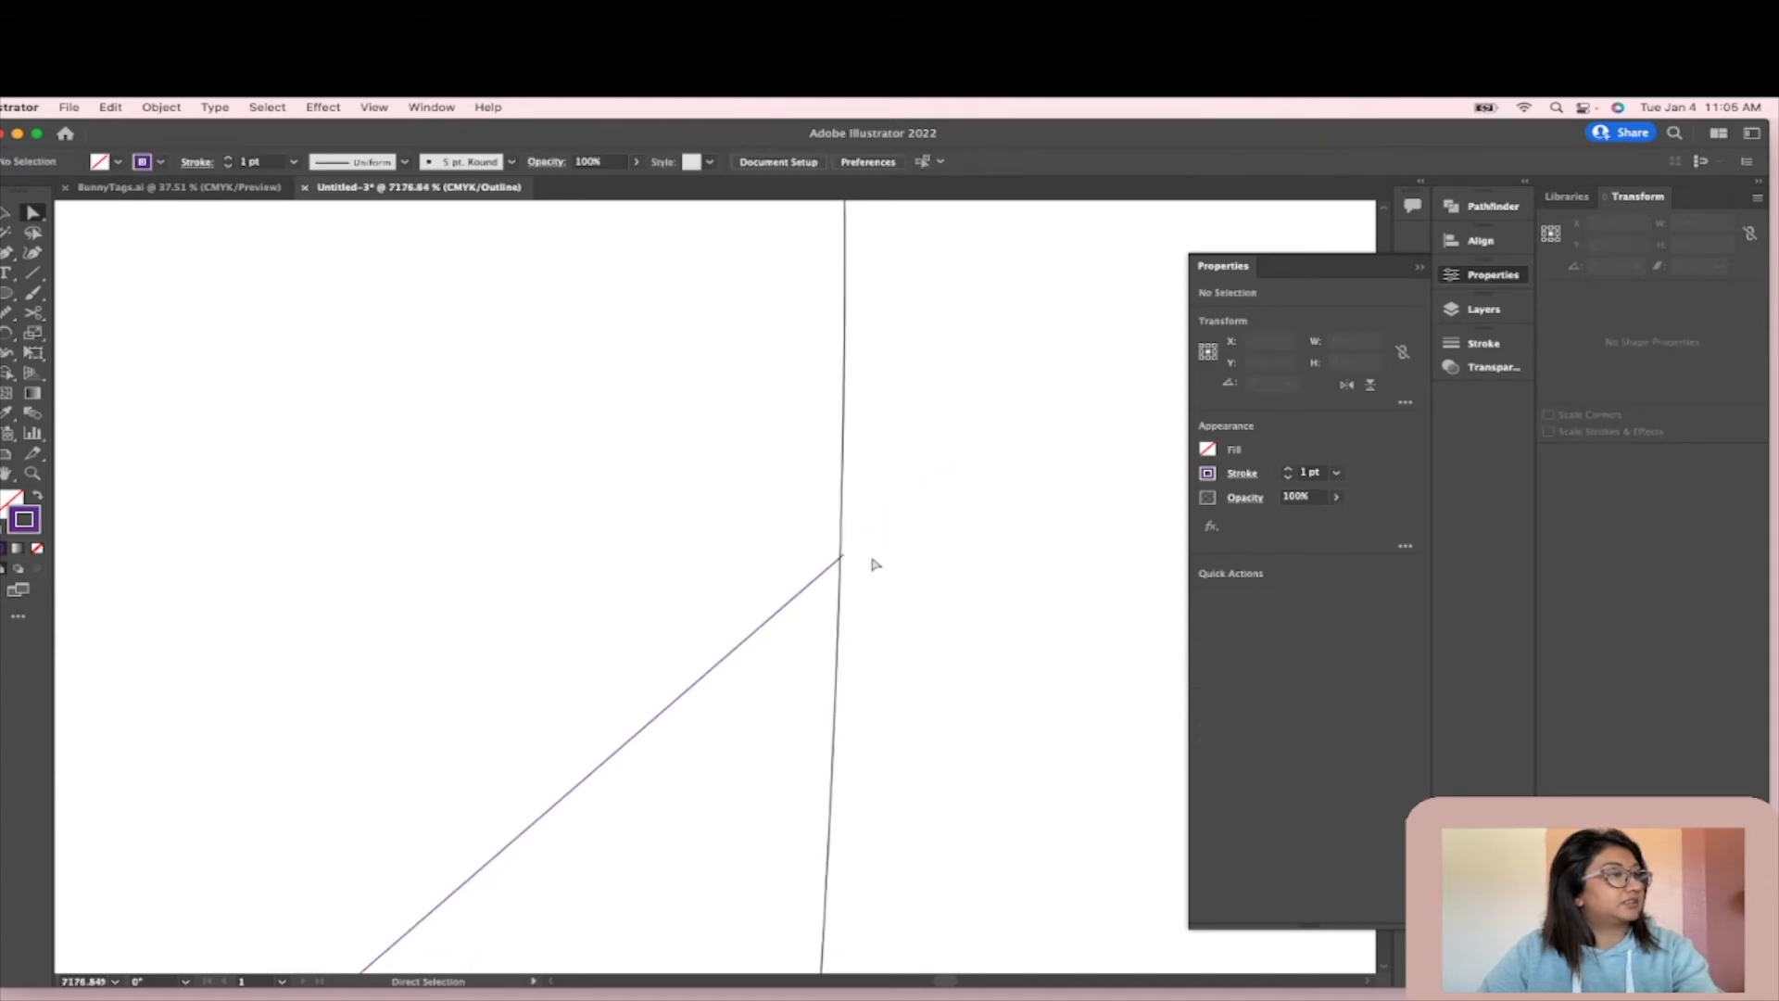
pyautogui.click(821, 553)
pyautogui.moveTo(821, 553); pyautogui.dragTo(814, 558)
pyautogui.click(906, 551)
pyautogui.scroll(-2, 906, 551)
pyautogui.scroll(-3, 950, 737)
pyautogui.scroll(-5, 943, 740)
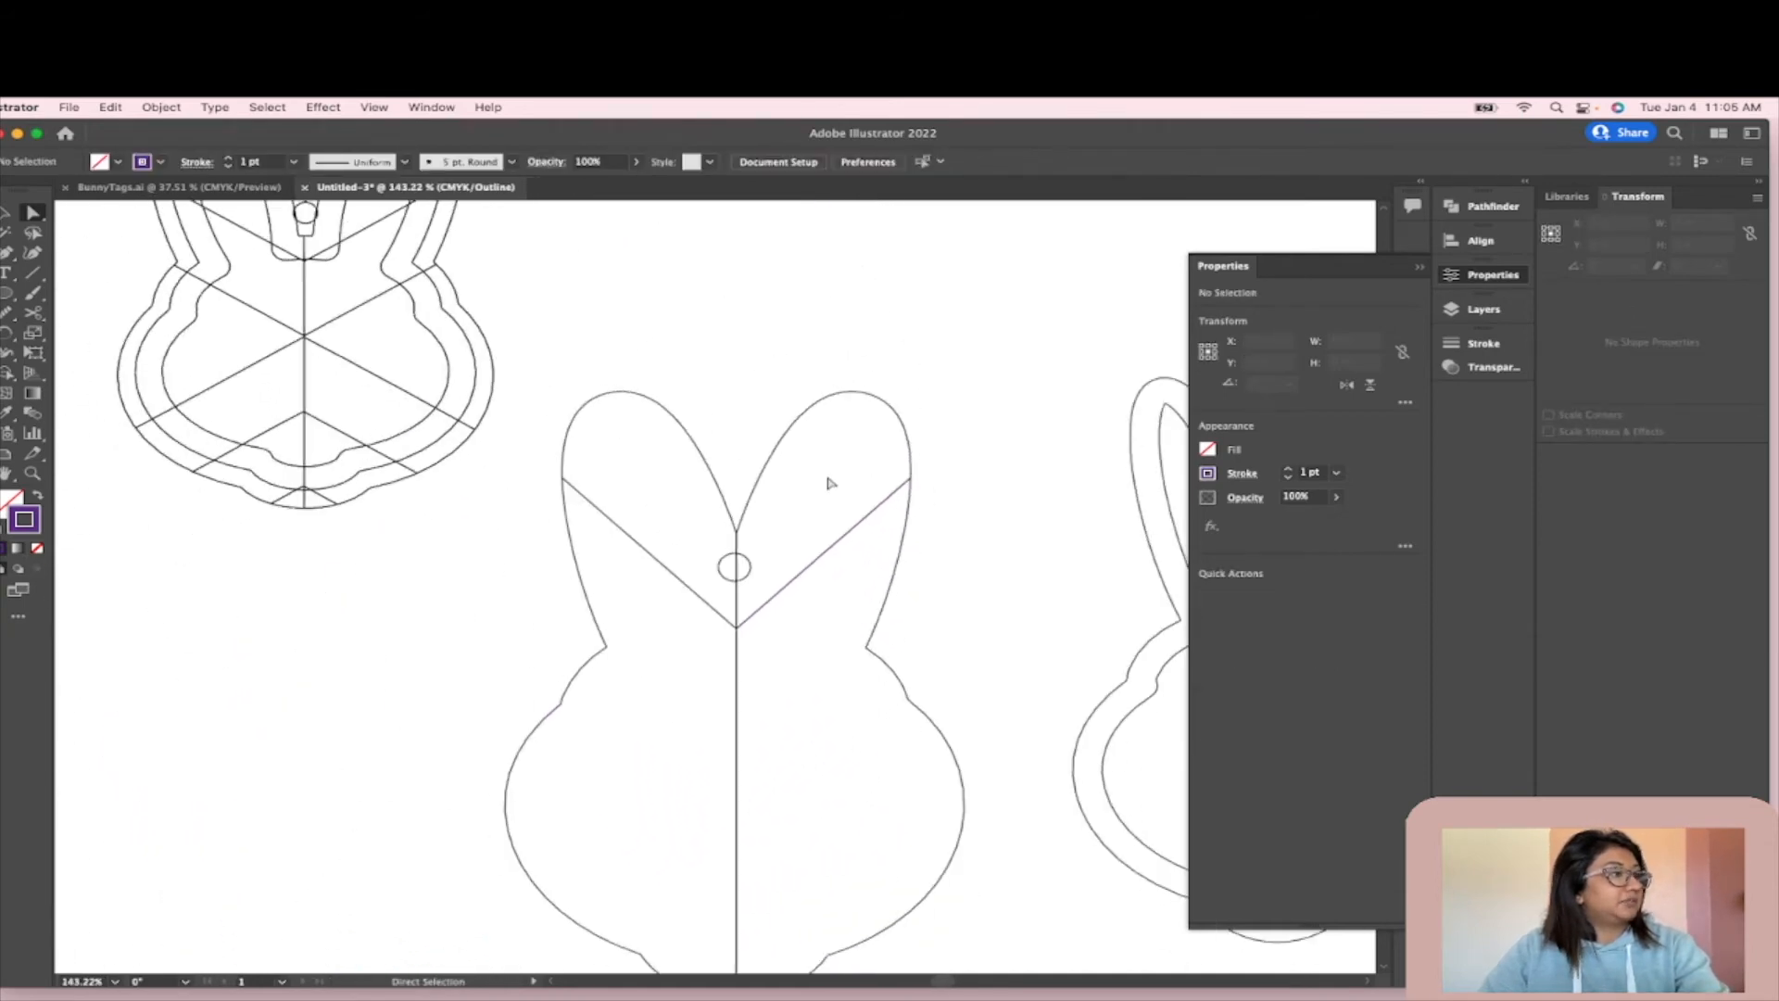
pyautogui.click(698, 596)
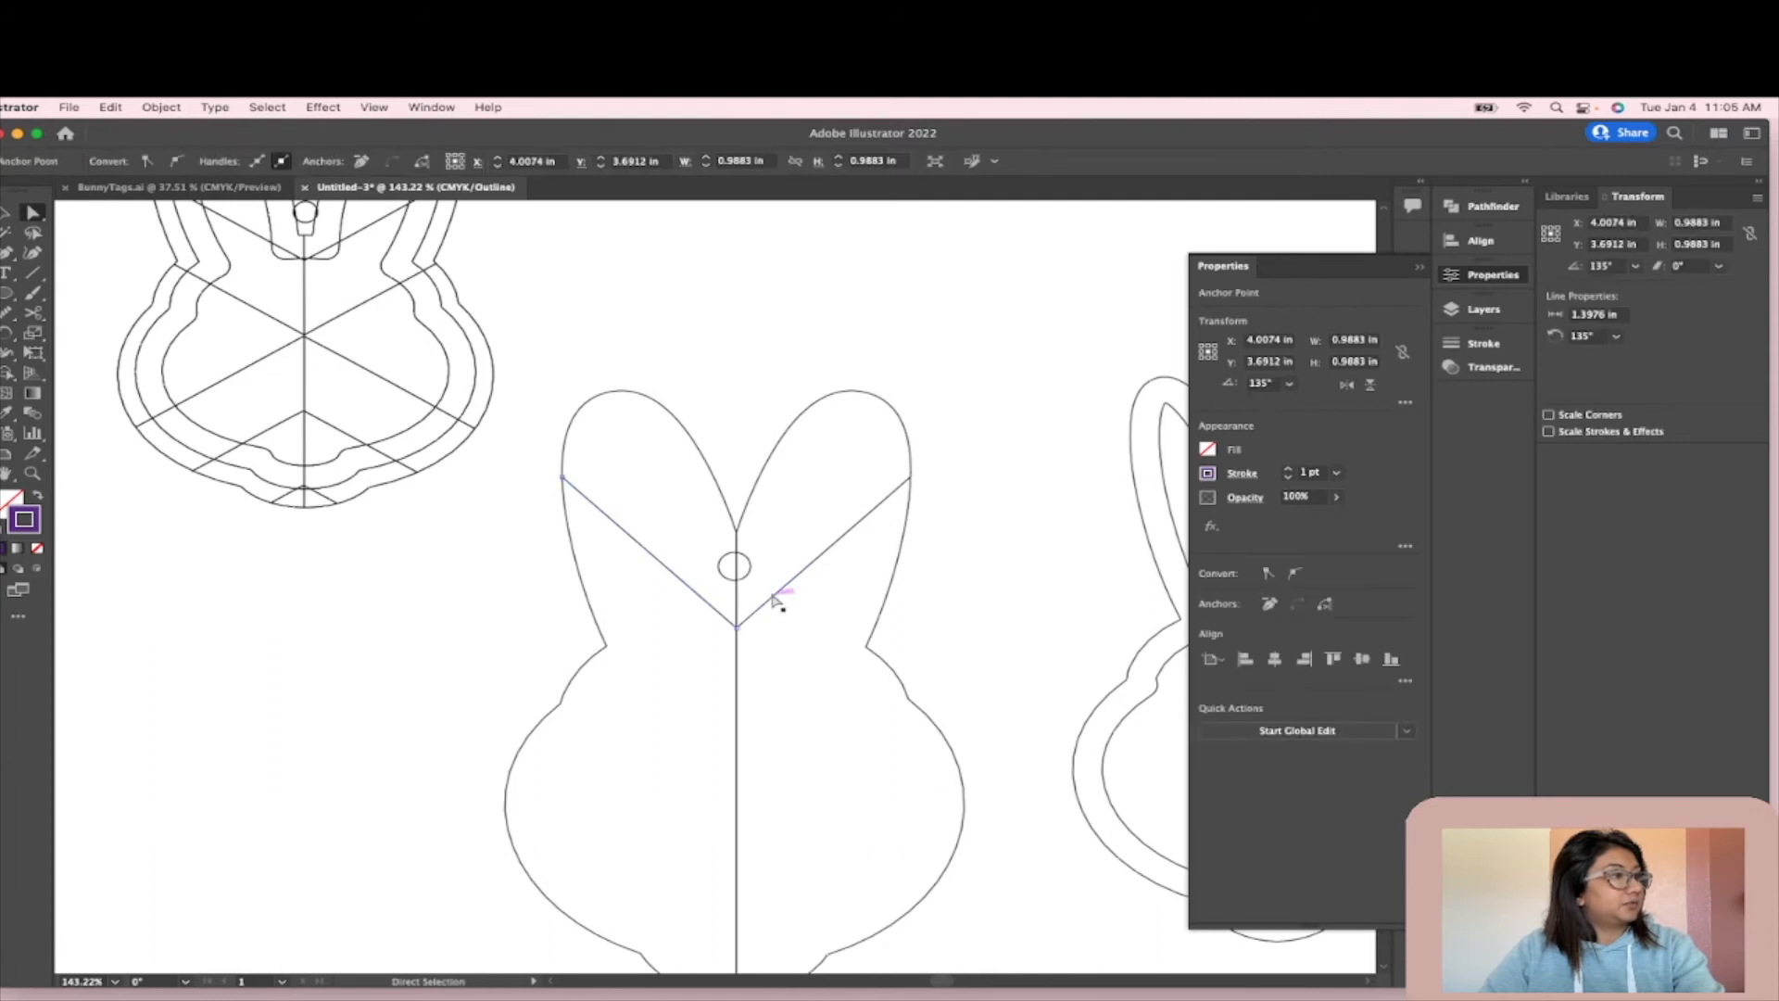
pyautogui.click(799, 573)
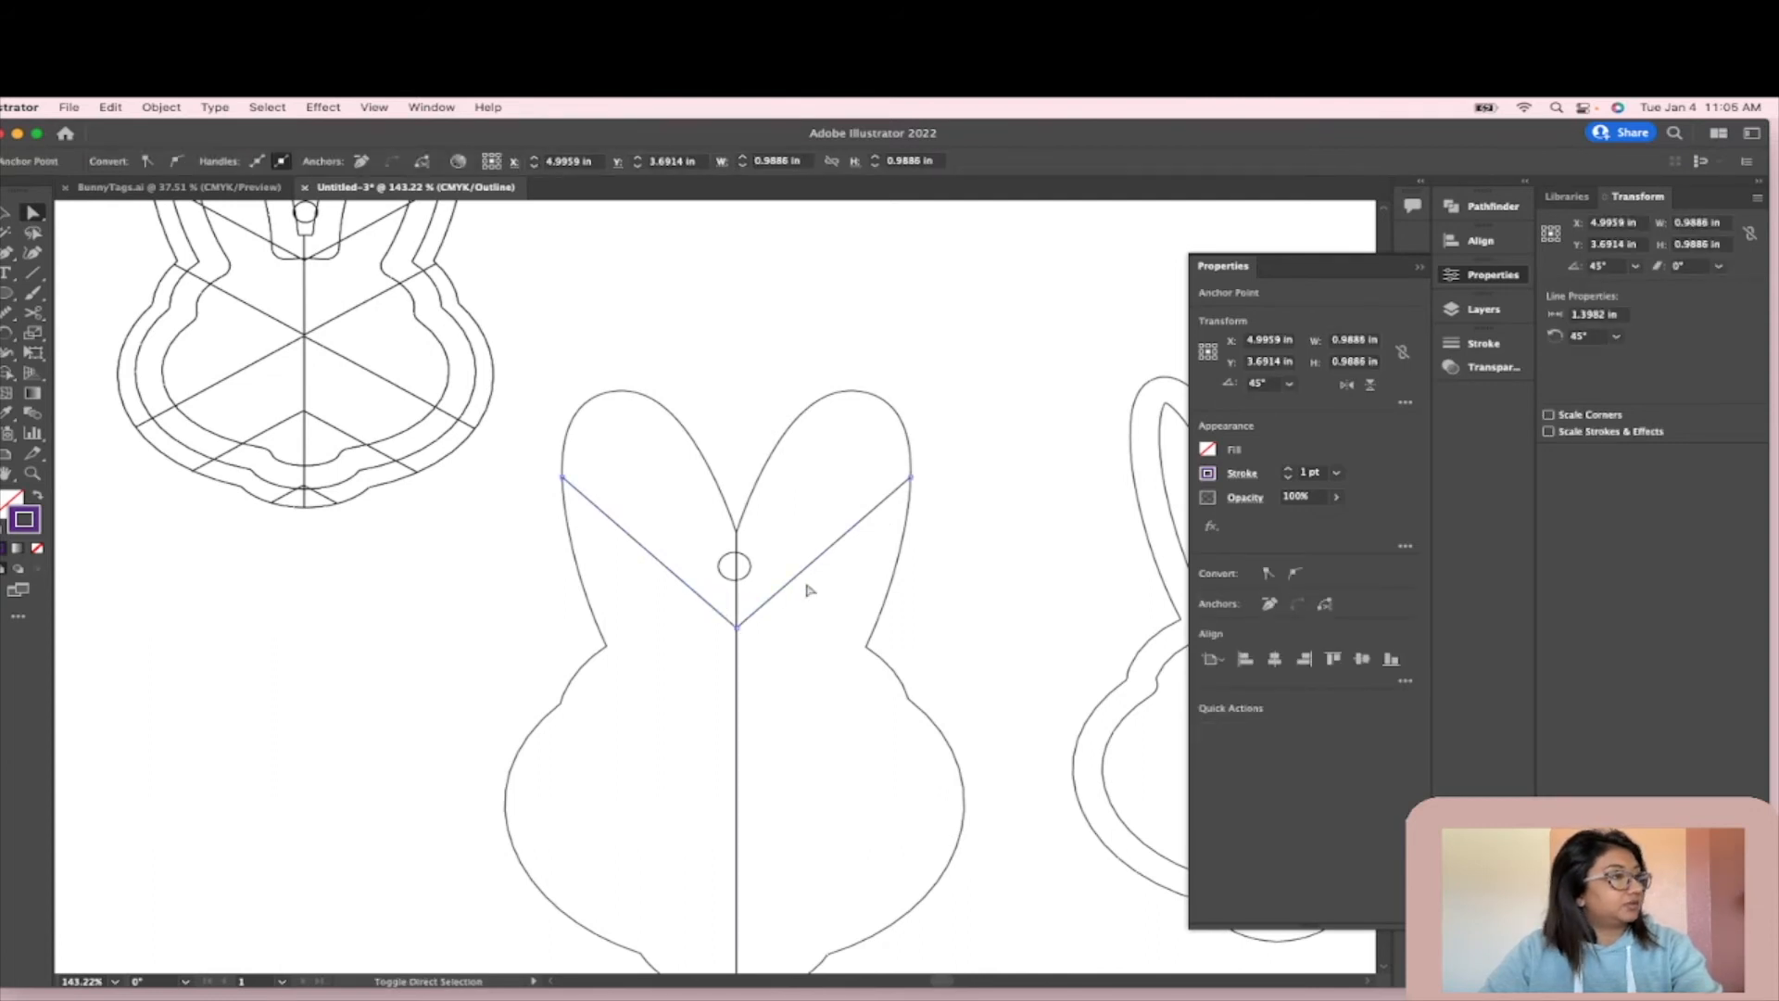
pyautogui.click(761, 592)
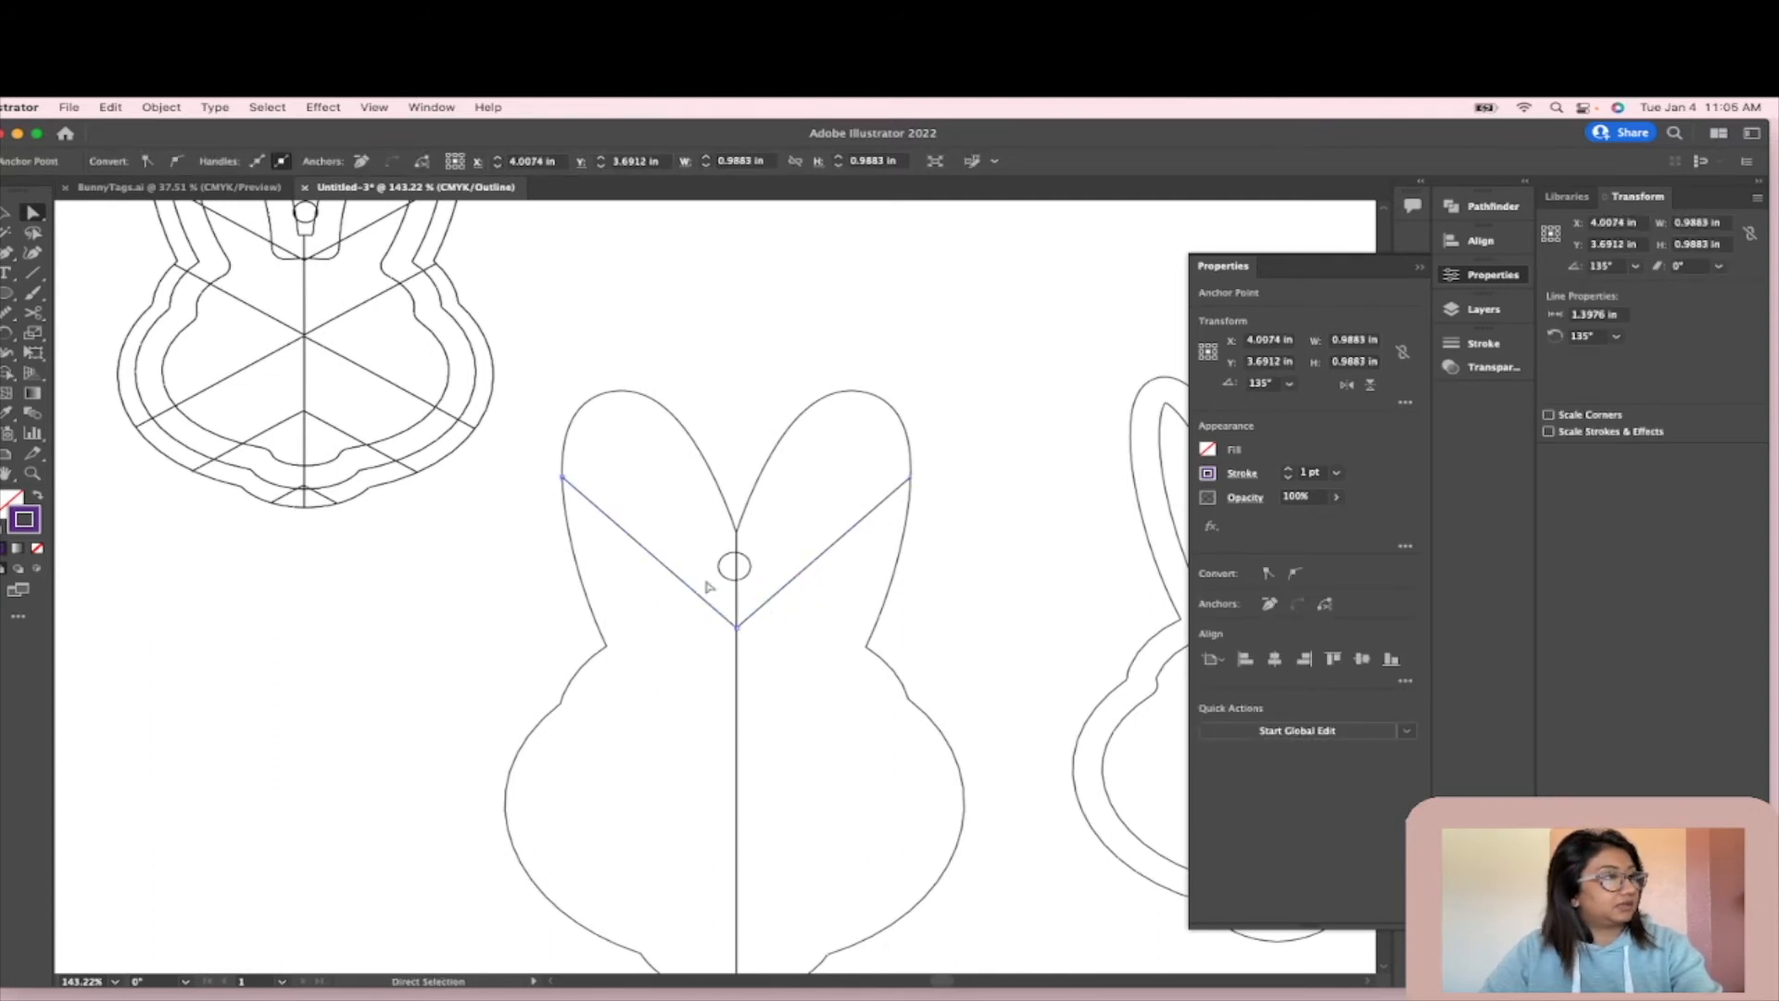
pyautogui.click(247, 528)
# - Select both ear diagonals and group them as one V shape
pyautogui.click(647, 547)
pyautogui.keyDown('shift'); pyautogui.click(817, 565); pyautogui.keyUp('shift')
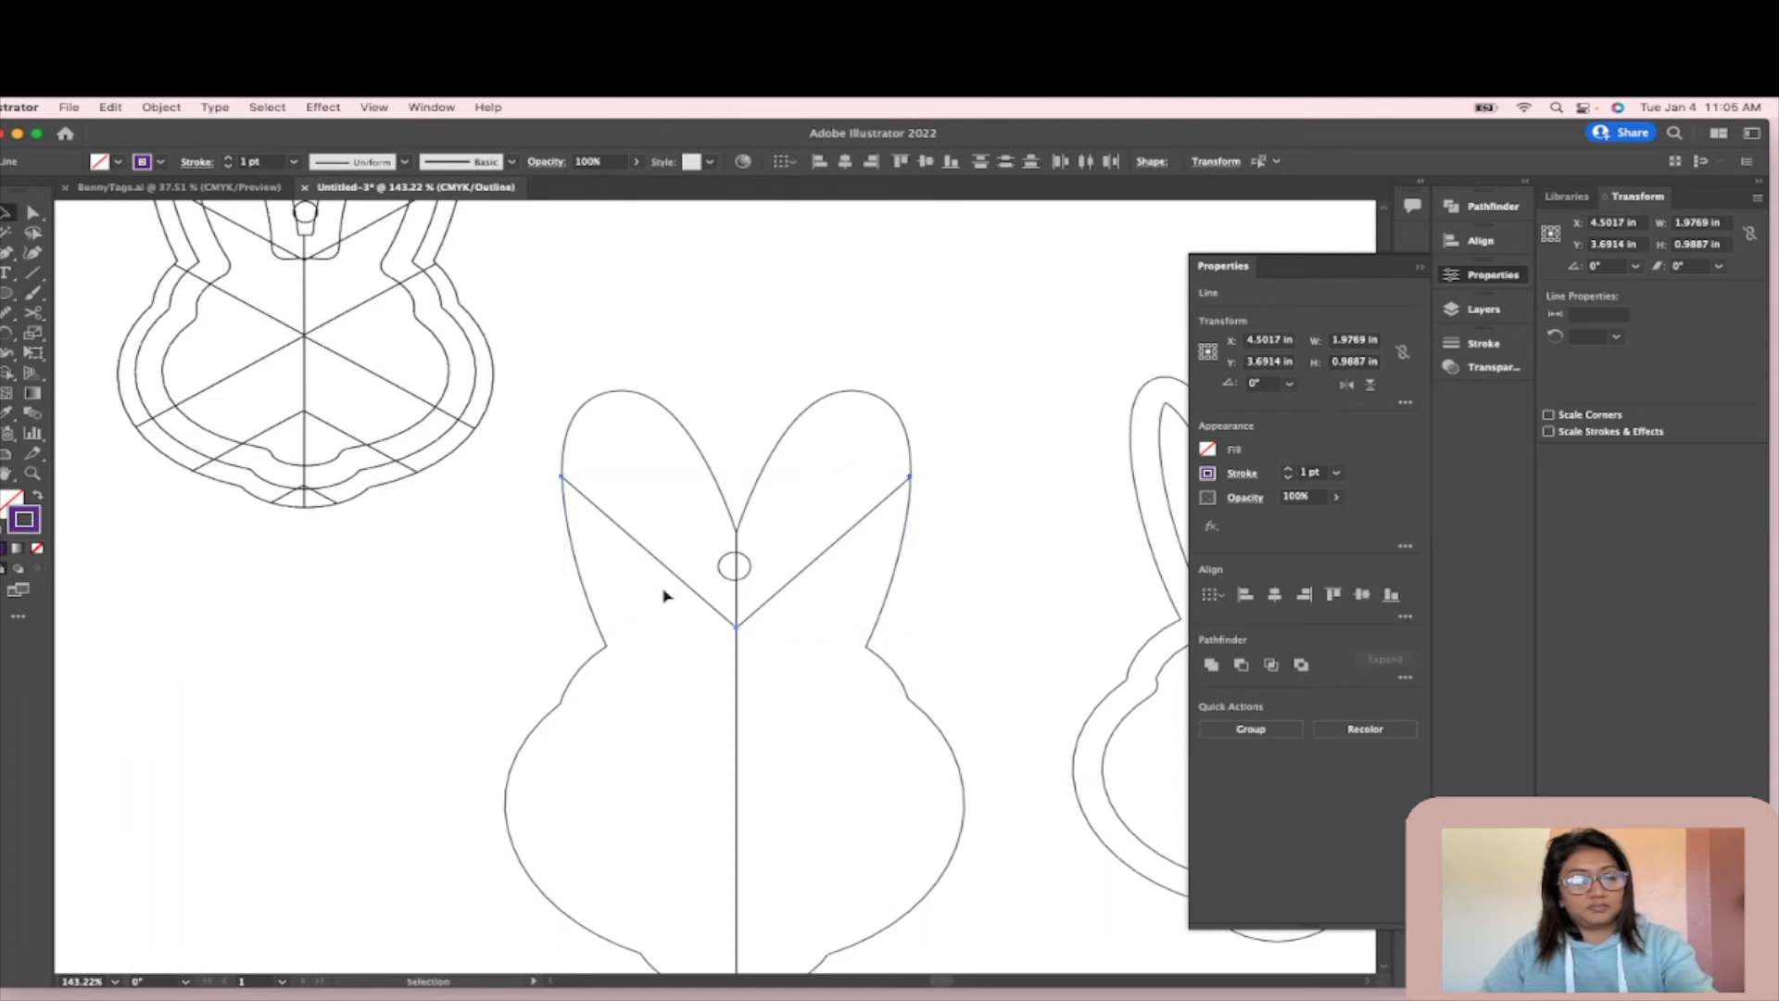
pyautogui.press('super+g')
pyautogui.press('v')
pyautogui.press('a')
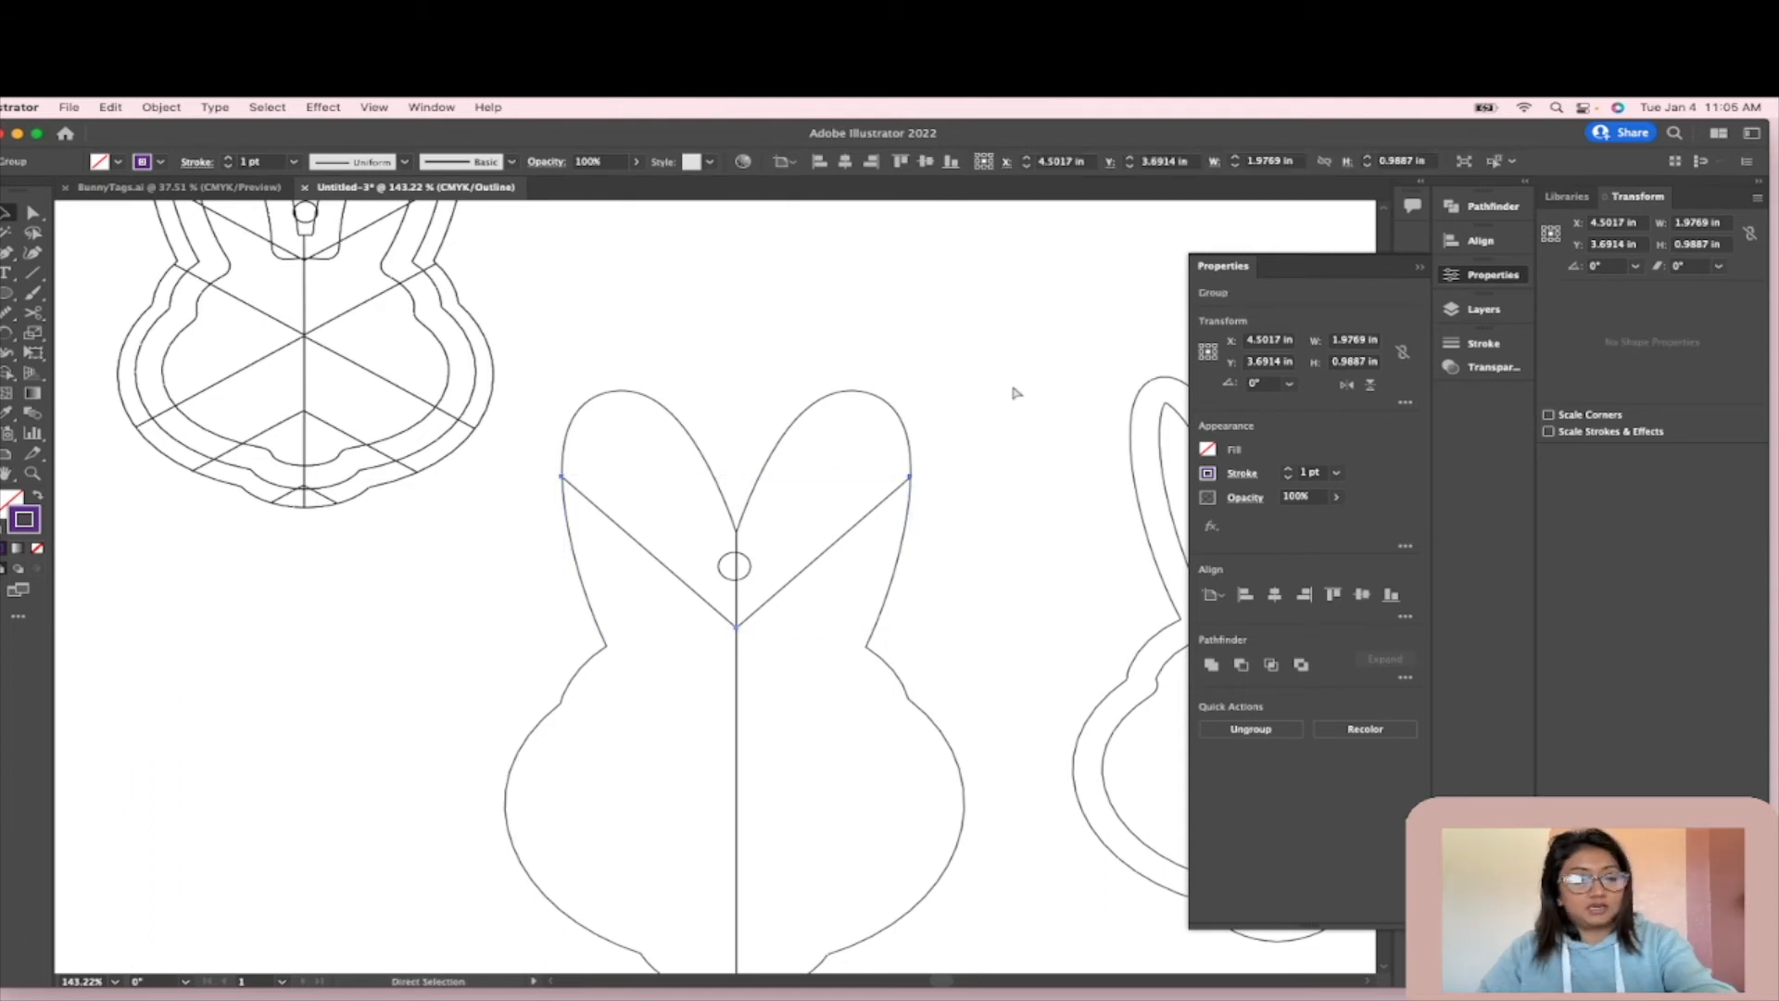
# - Copy the grouped V shape, paste a duplicate near the original, and deselect it
pyautogui.press('super+c')
pyautogui.press('super+v')
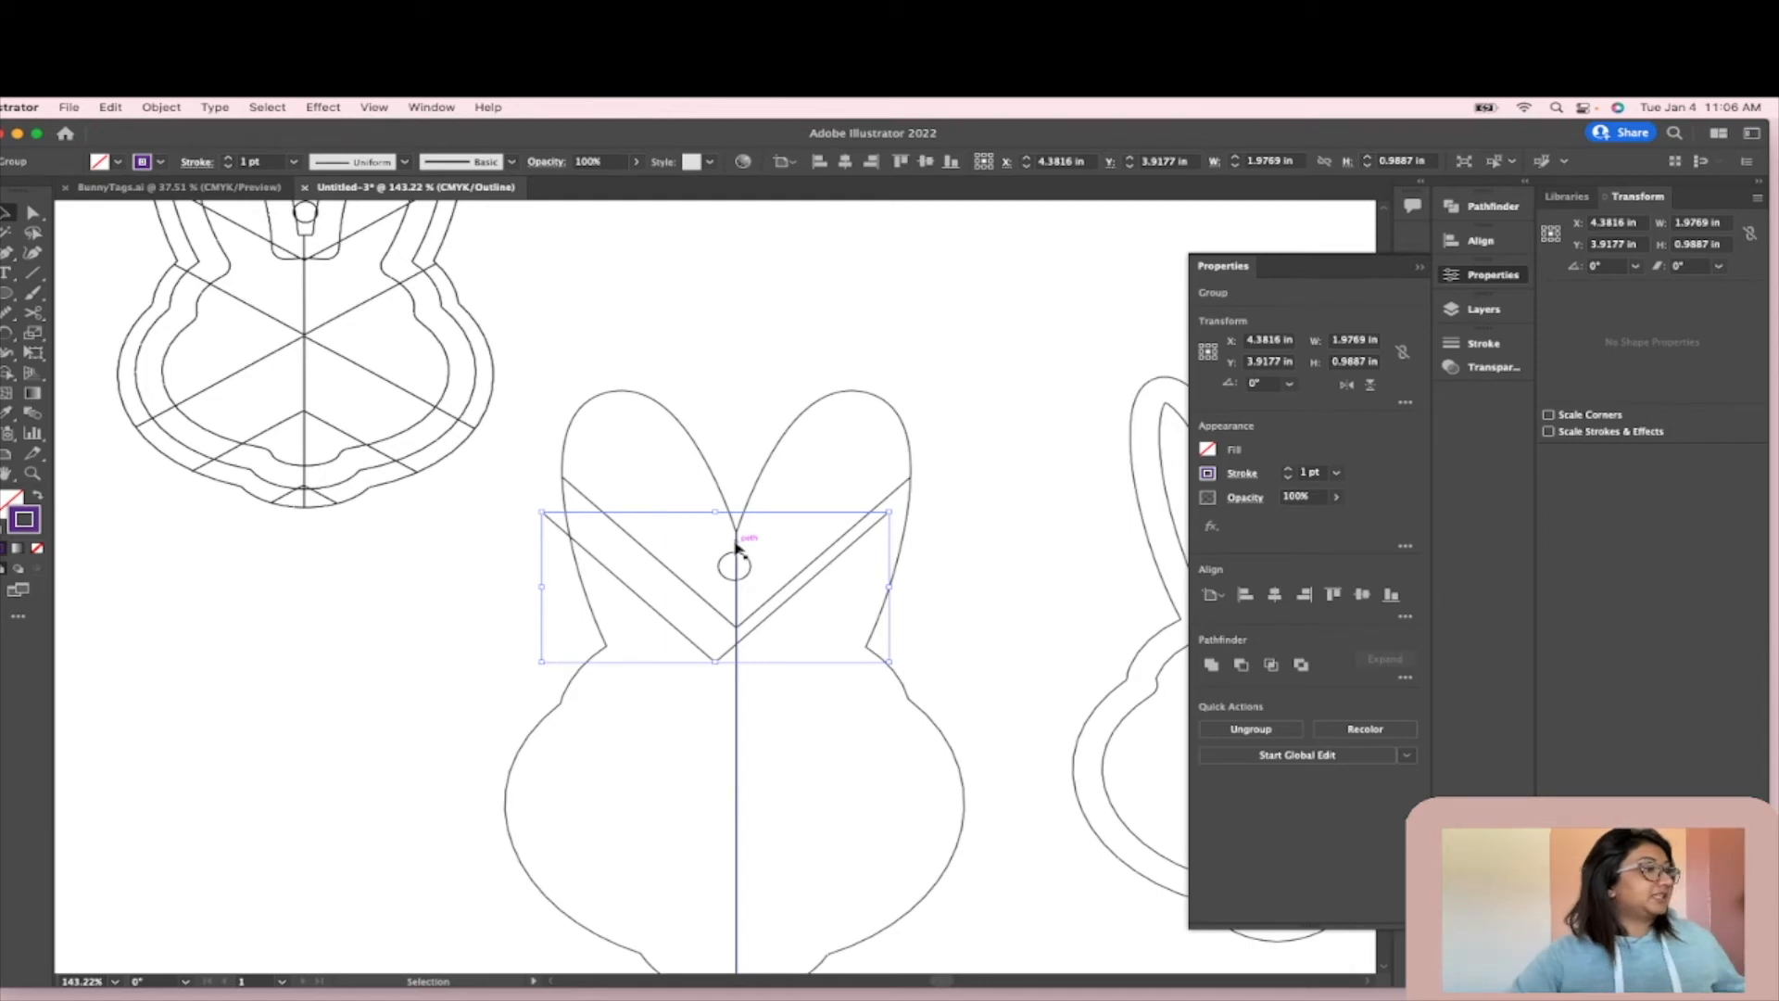
pyautogui.click(760, 690)
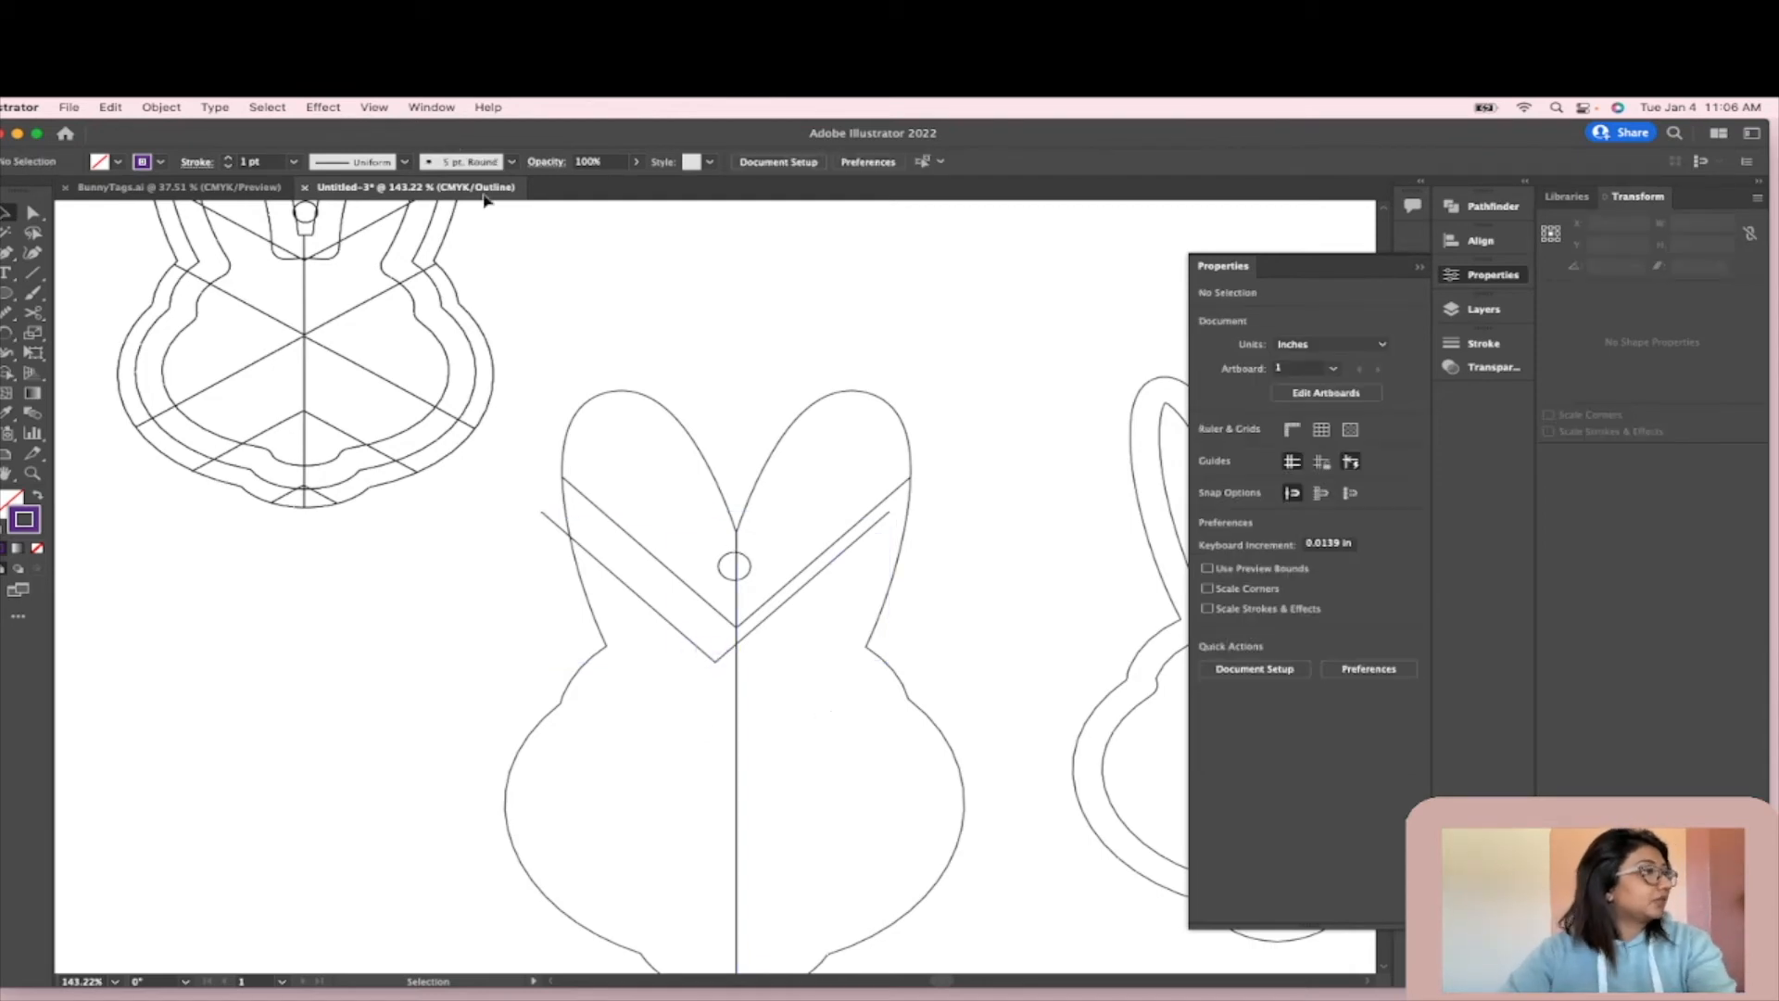
# - Show the document grid behind the bunny artwork
pyautogui.click(270, 107)
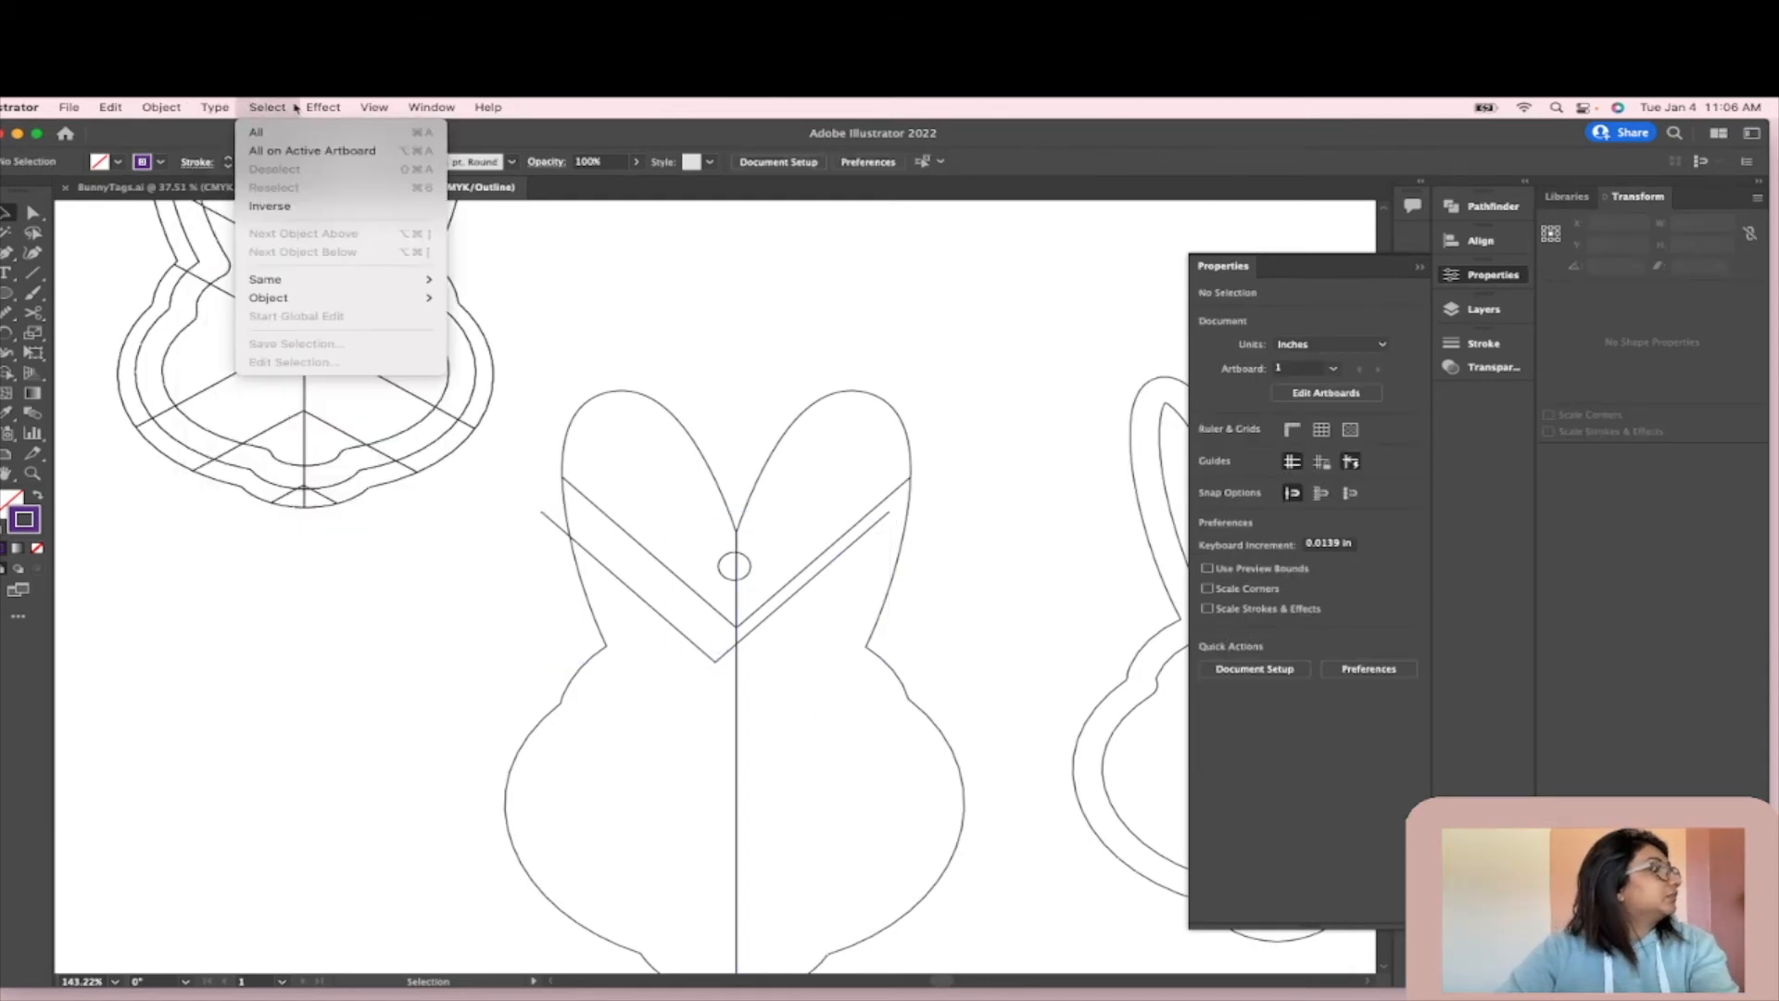
pyautogui.moveTo(324, 113)
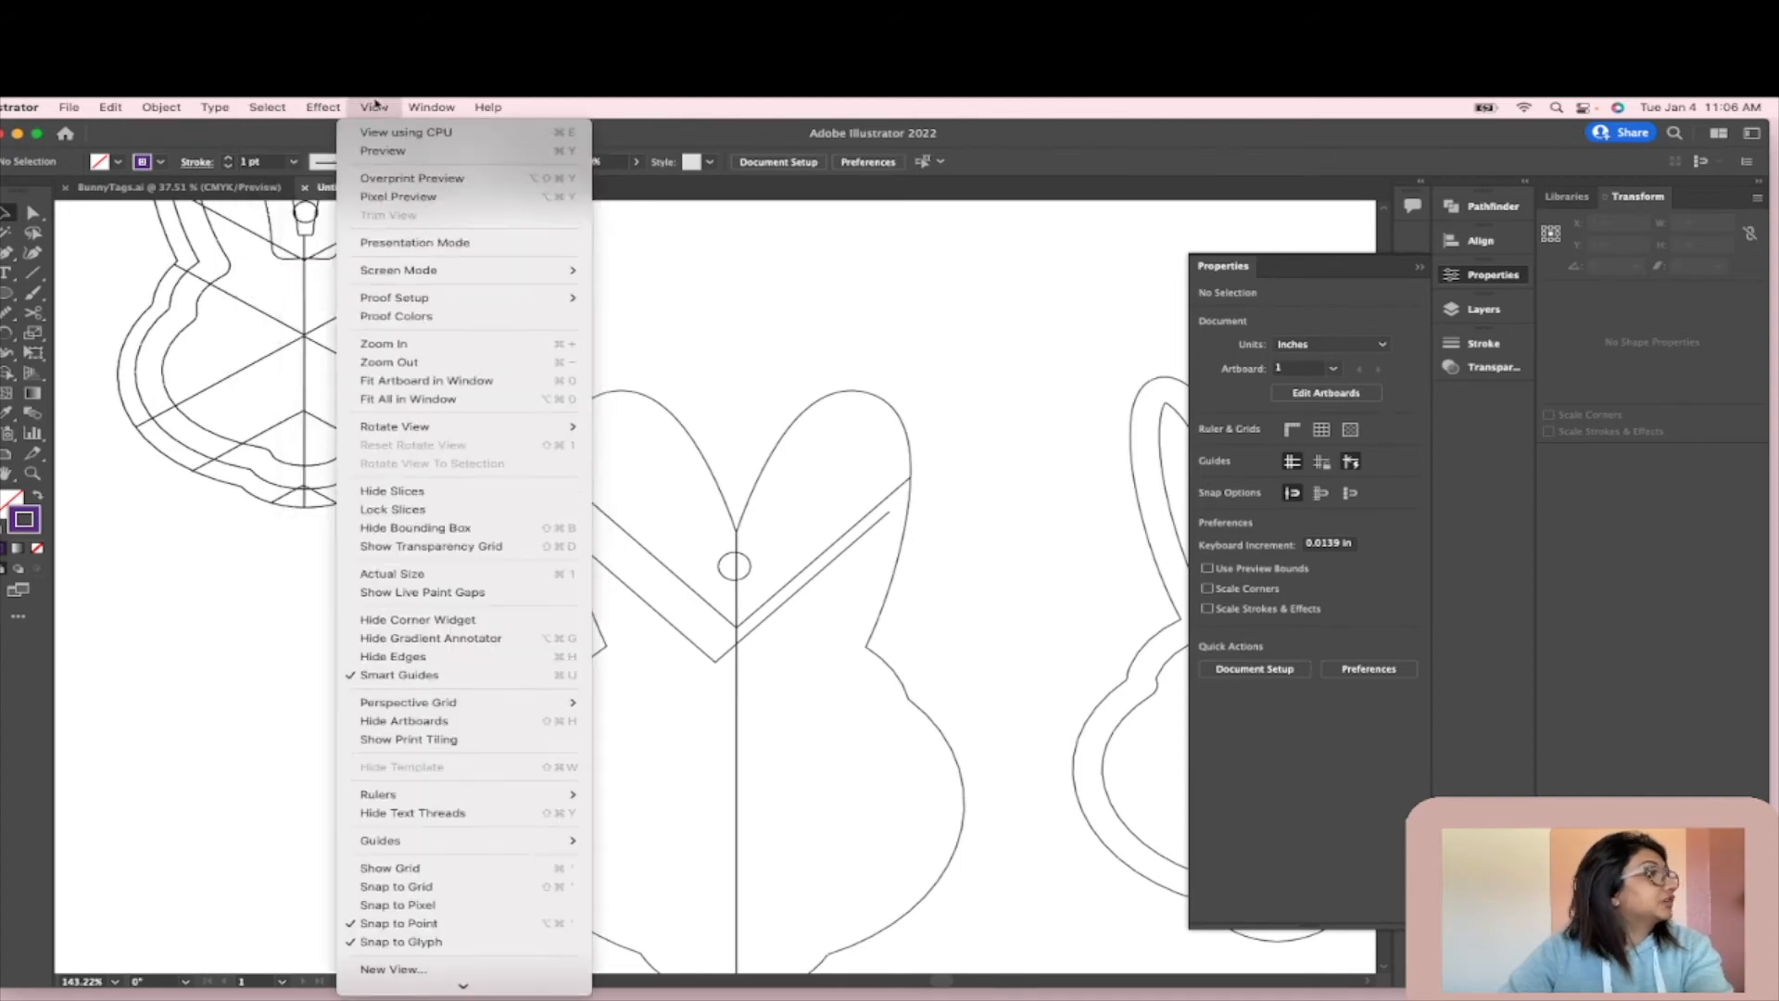
pyautogui.click(484, 867)
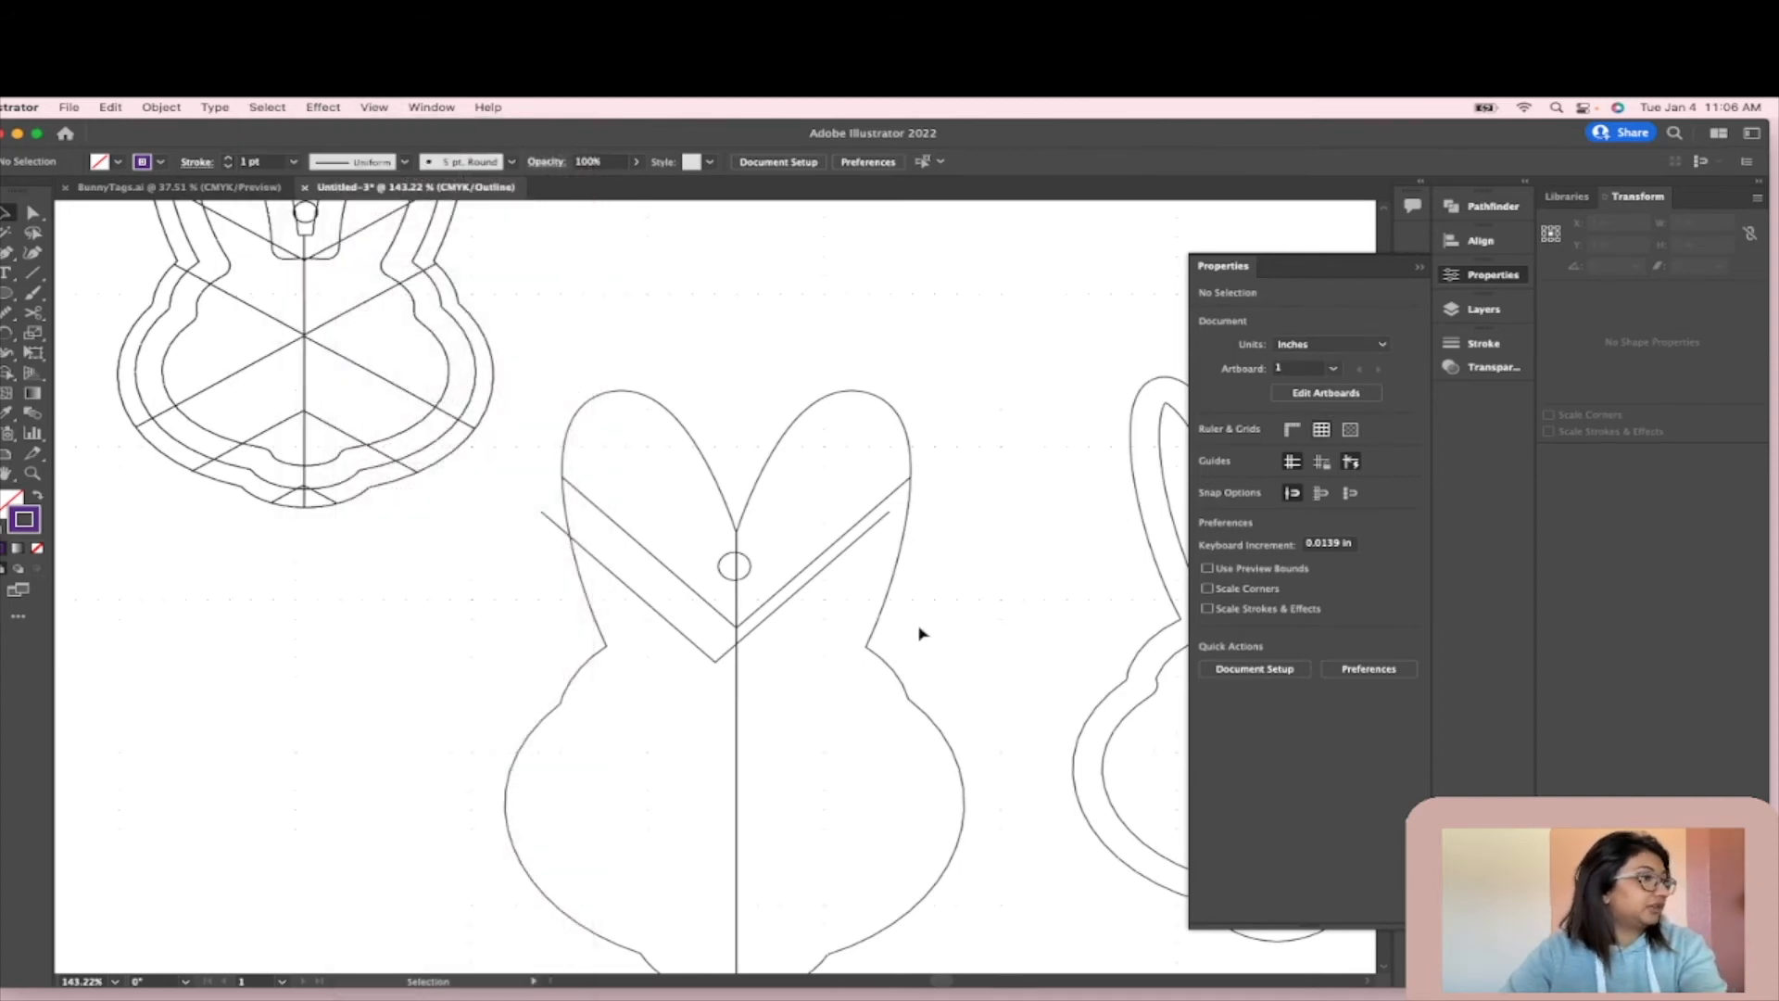
# - Turn on snapping to the document grid
pyautogui.click(323, 108)
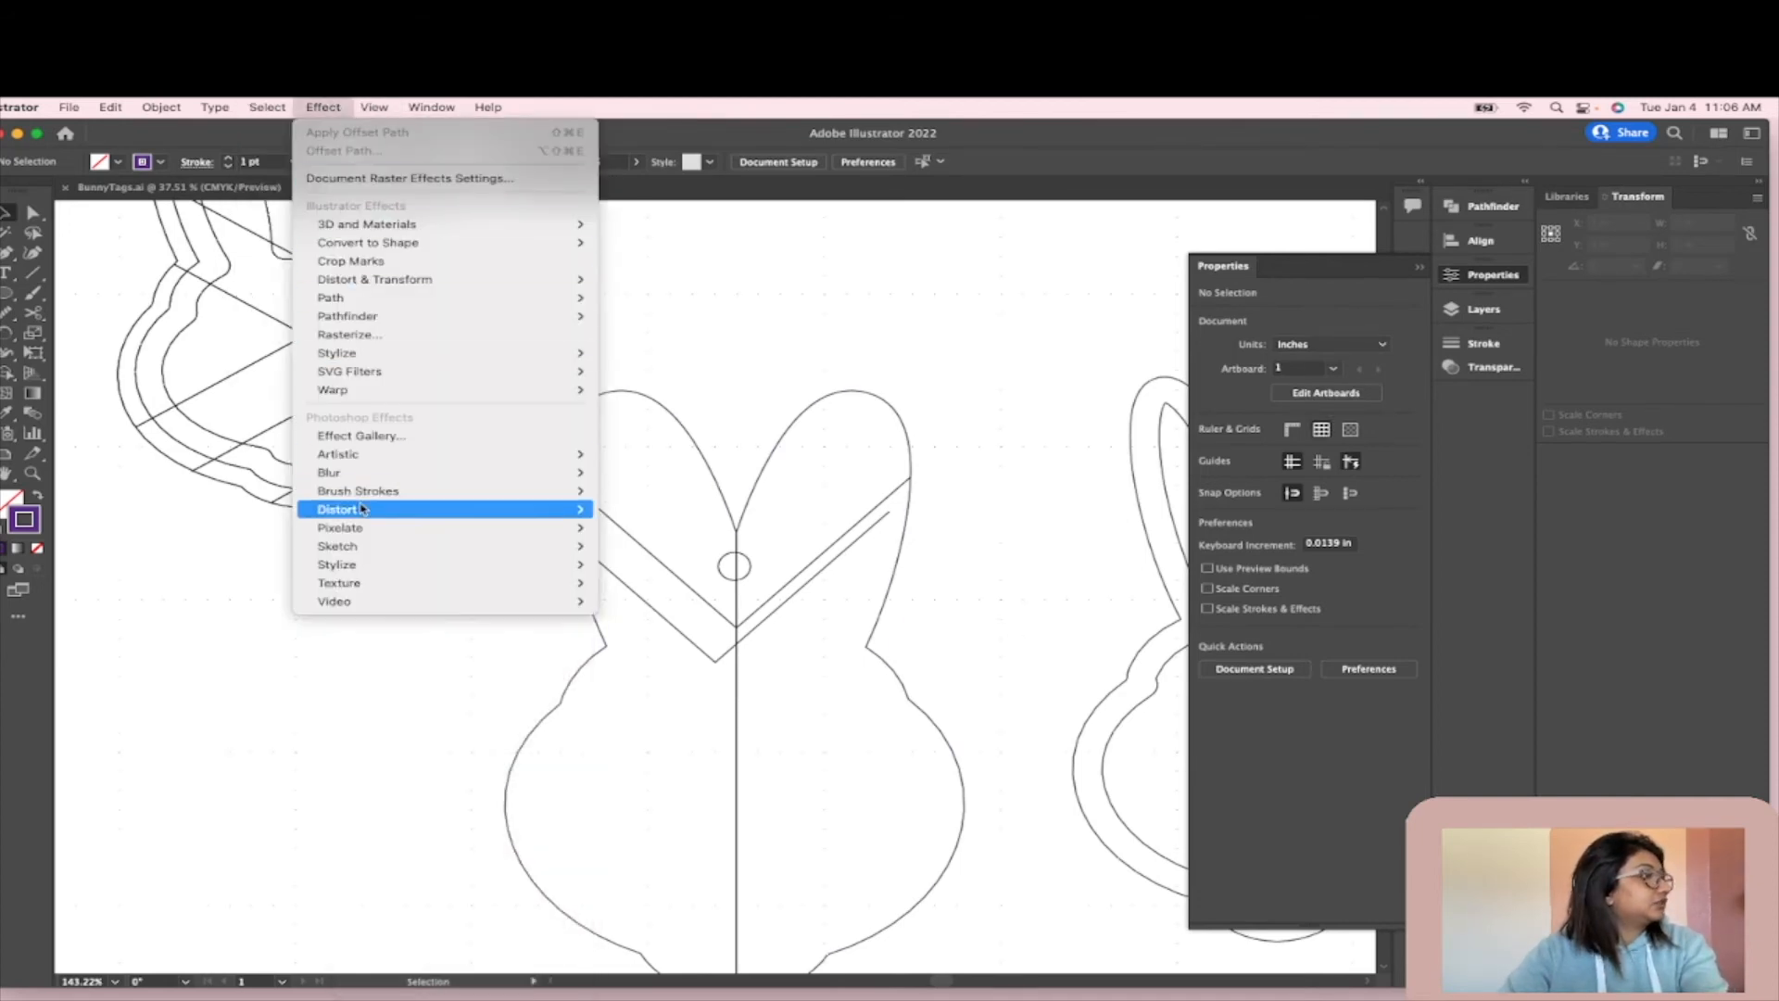
pyautogui.moveTo(381, 530)
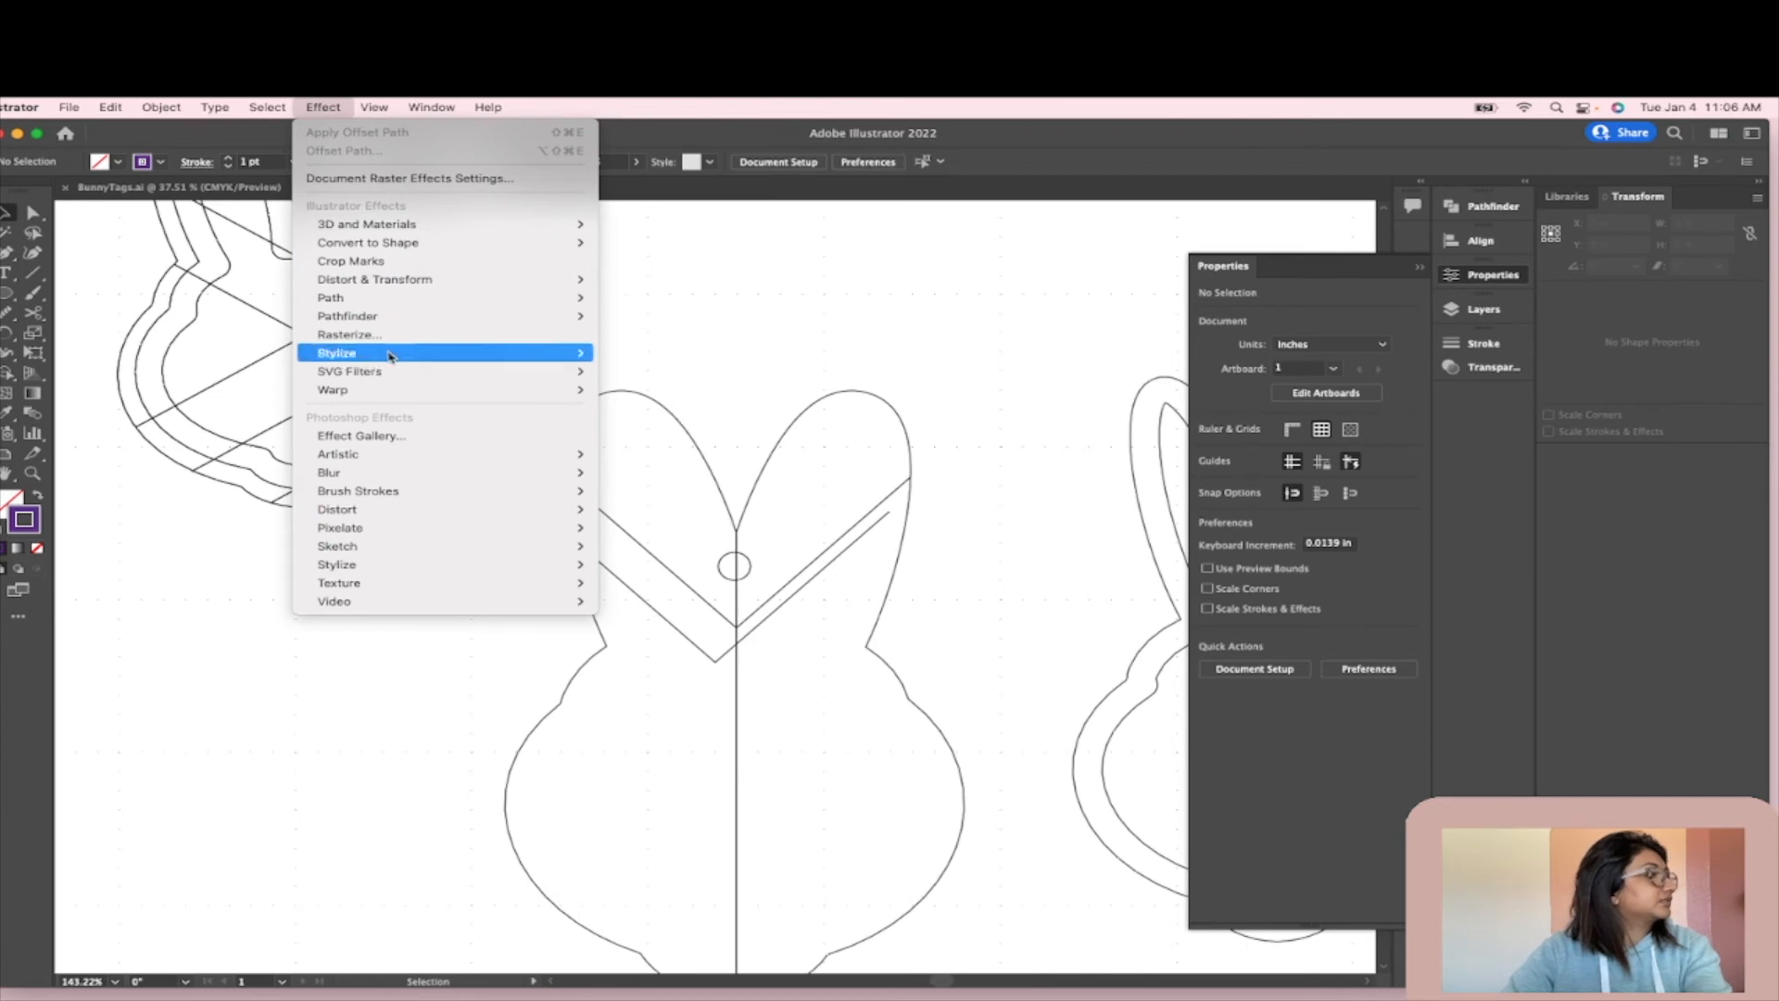
pyautogui.moveTo(390, 390)
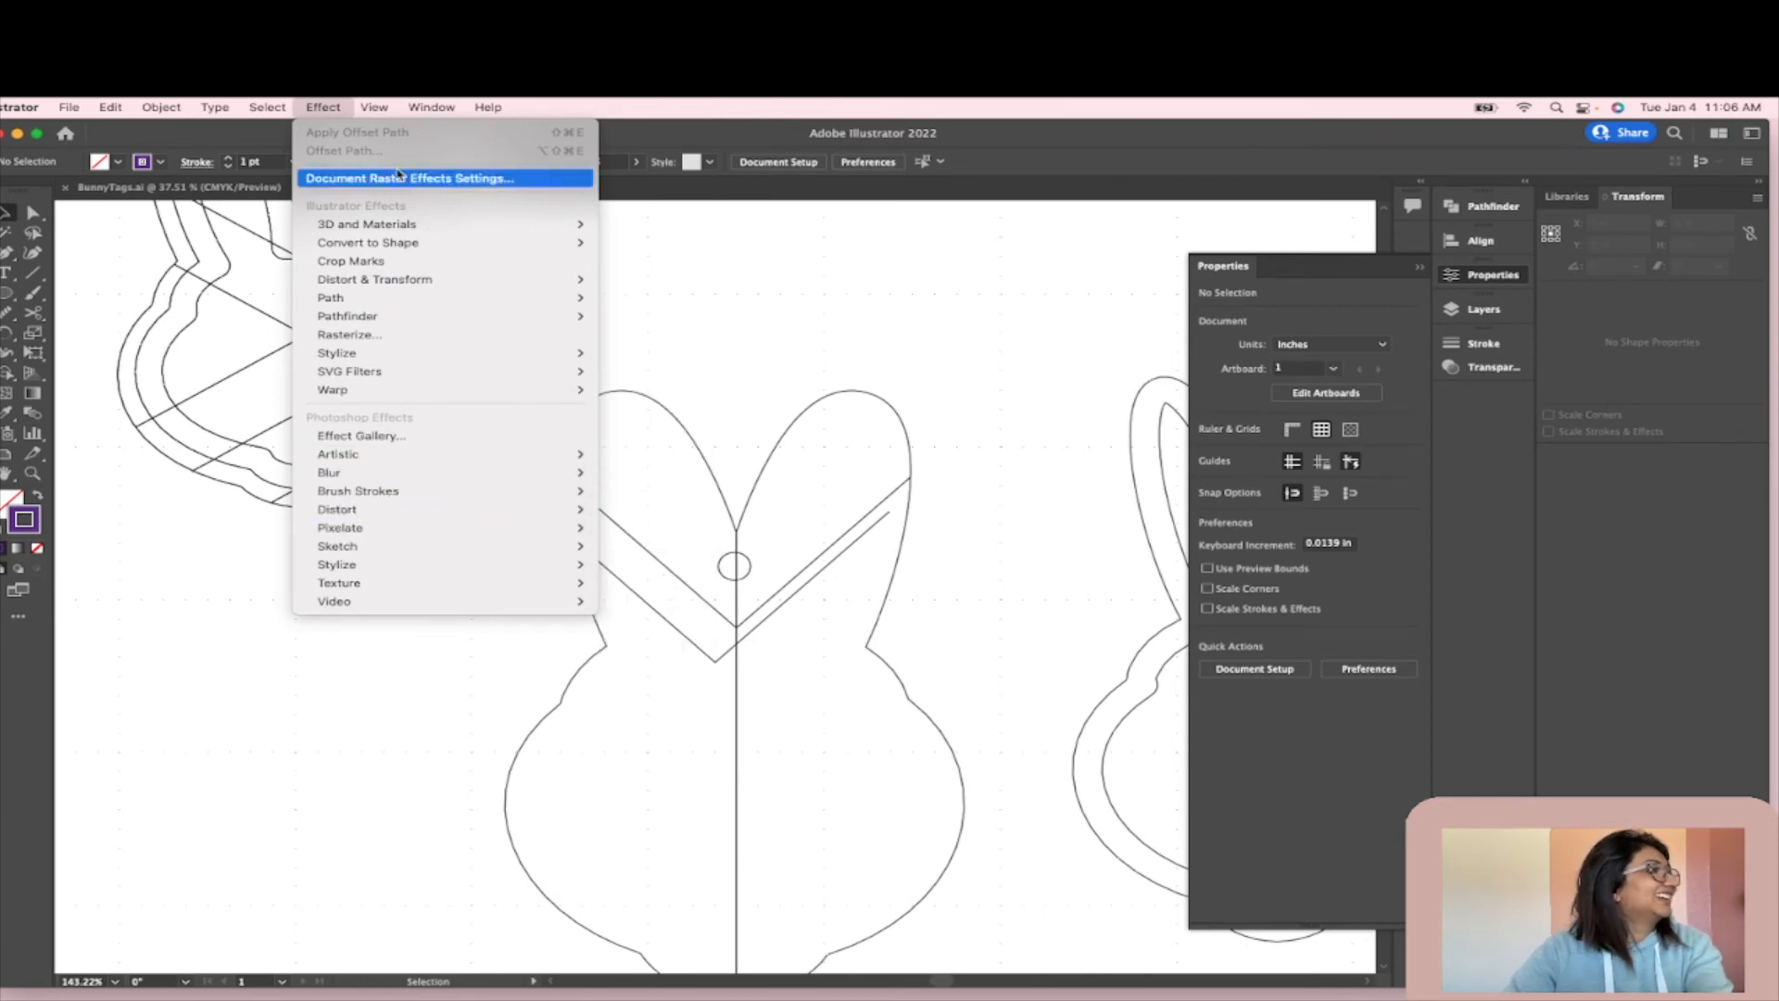
pyautogui.moveTo(376, 109)
pyautogui.click(407, 887)
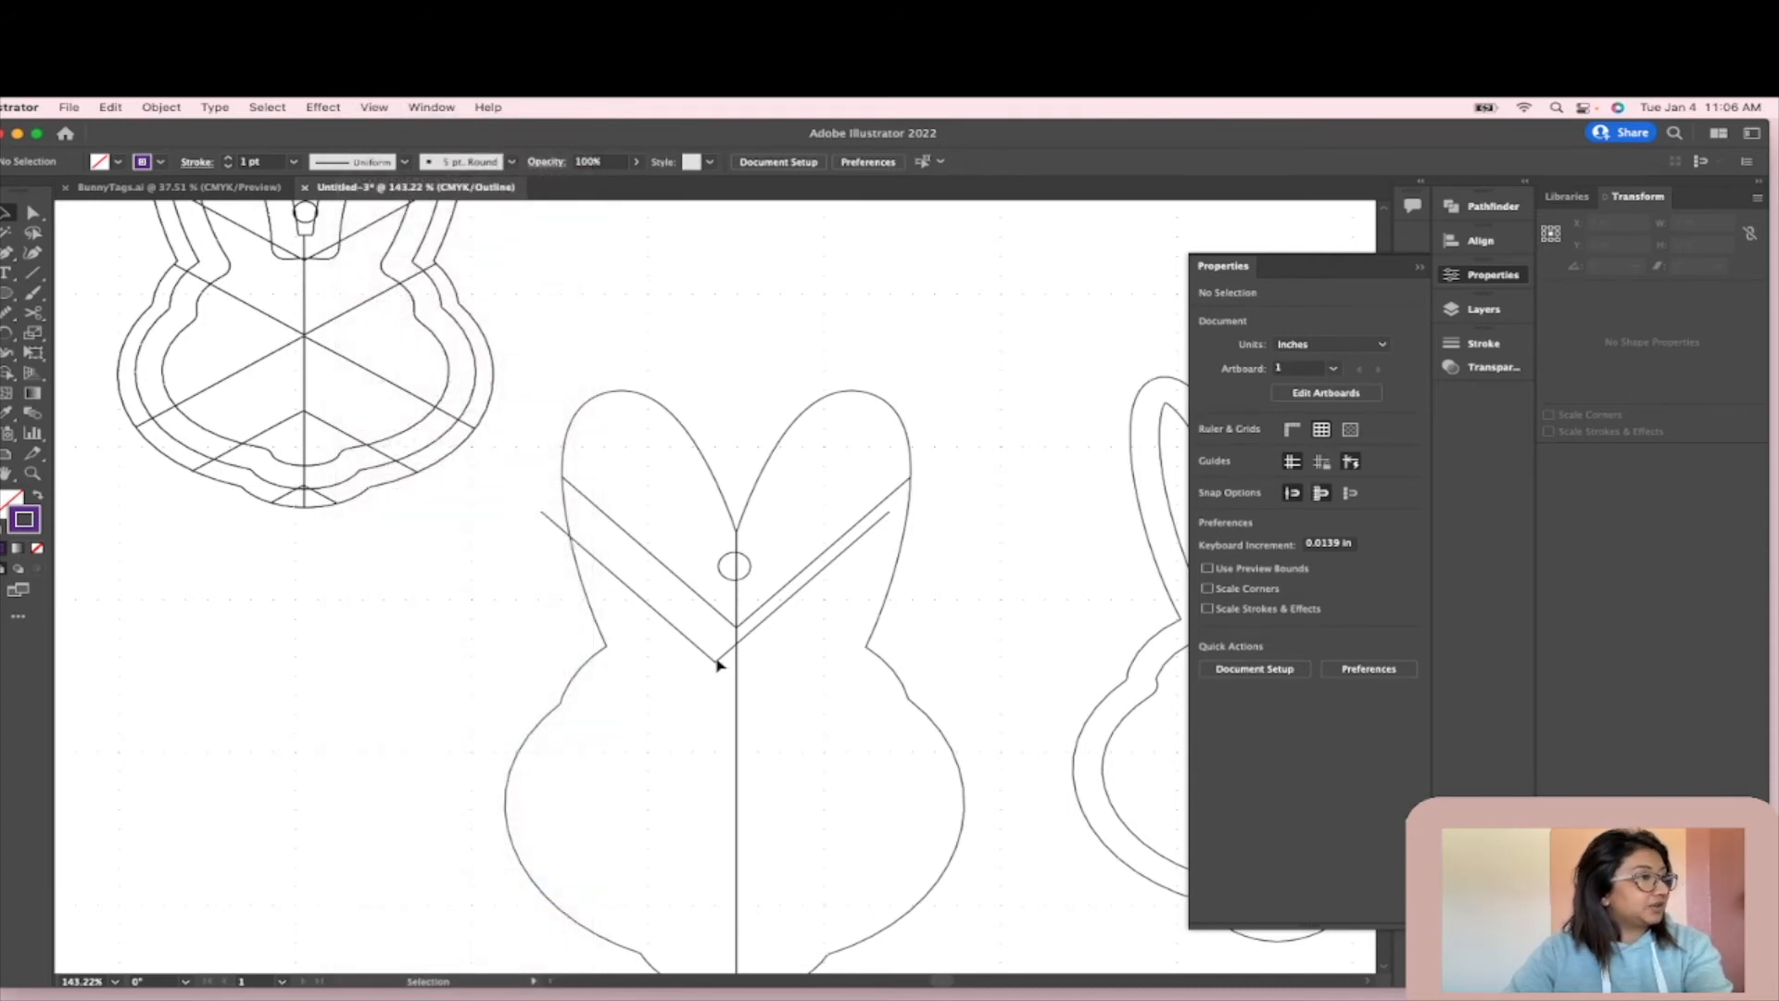
# - Move the duplicated V shape under the original so its tip sits close to the vertical centre line
pyautogui.click(723, 655)
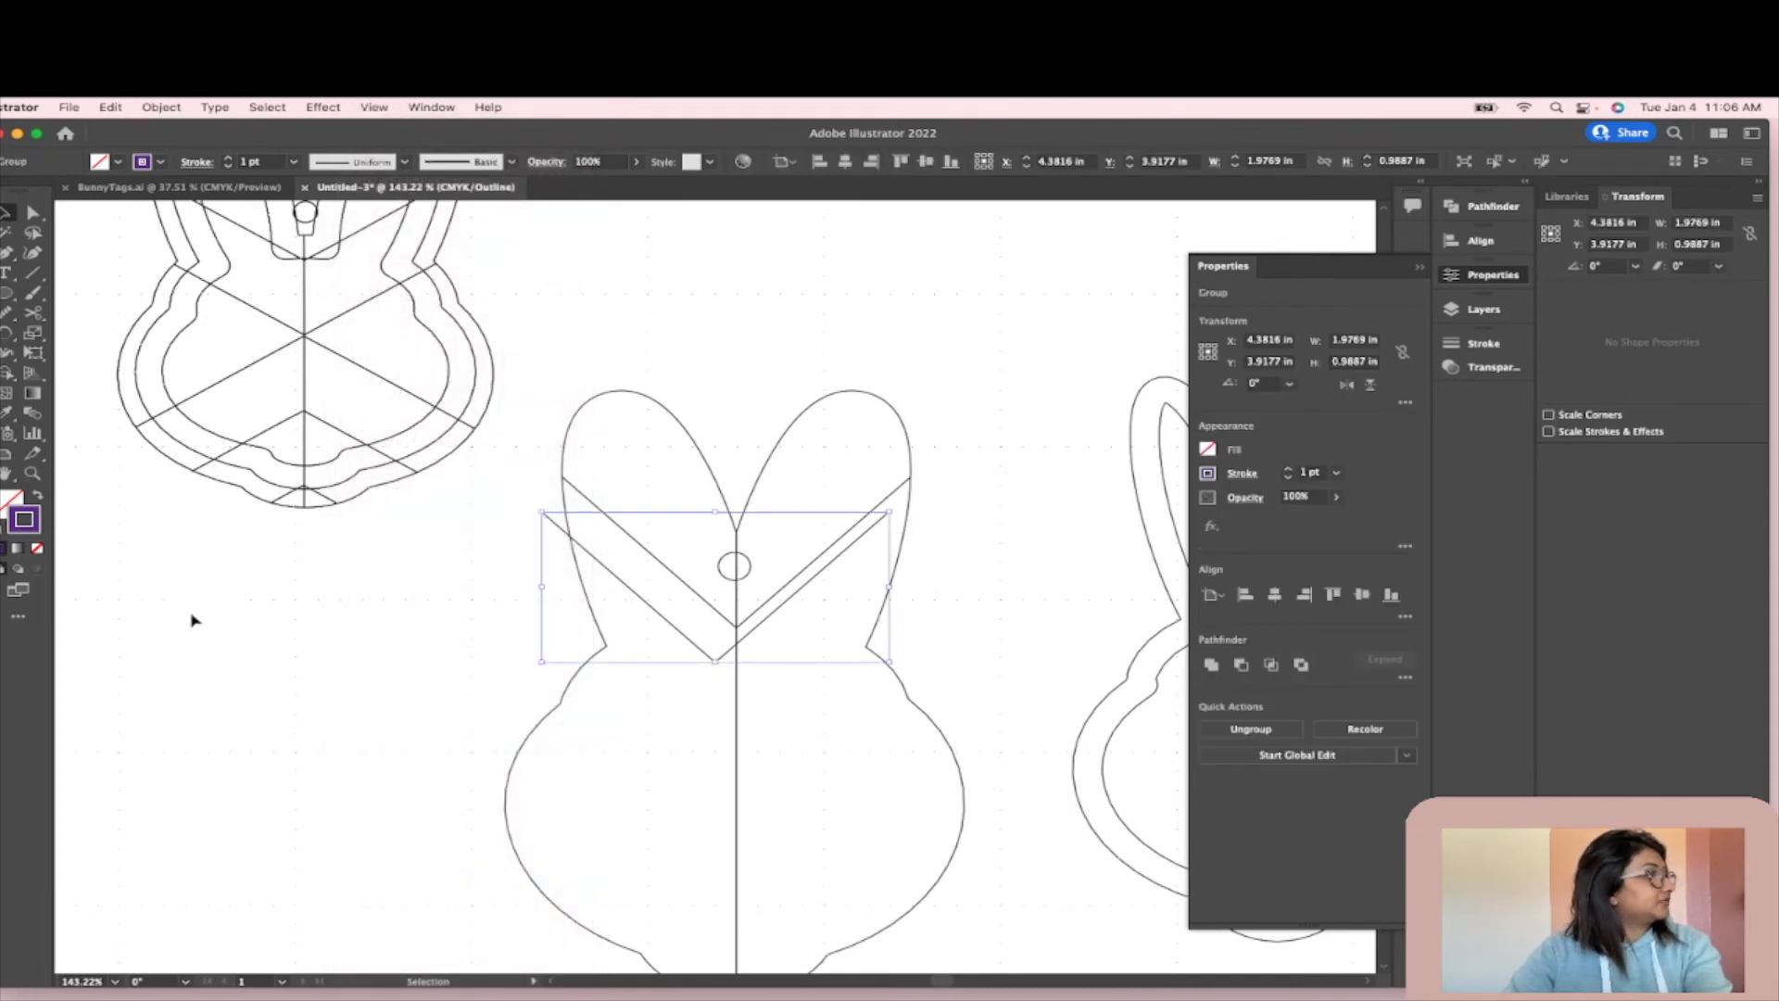
pyautogui.click(176, 563)
pyautogui.moveTo(714, 663)
pyautogui.mouseDown()
pyautogui.moveTo(738, 699)
pyautogui.moveTo(735, 749)
pyautogui.moveTo(648, 695)
pyautogui.moveTo(739, 686)
pyautogui.mouseUp()
pyautogui.scroll(5, 735, 671)
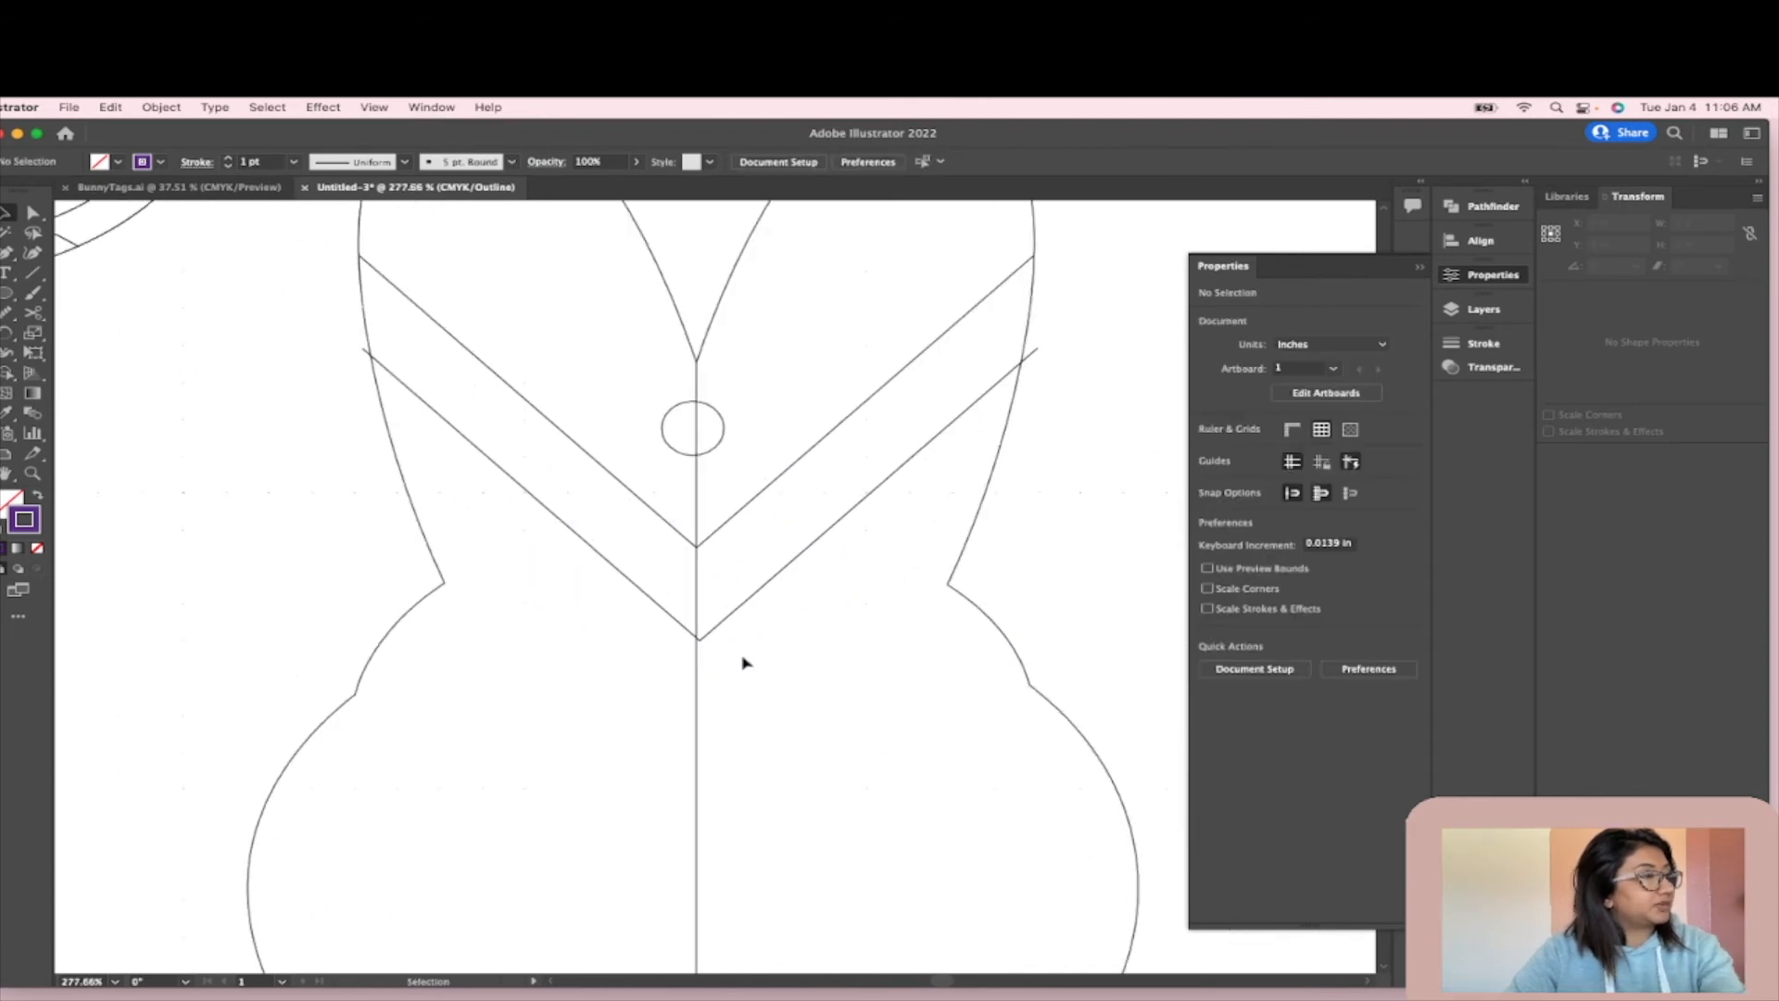
# - Try to align the duplicate V's tip exactly with the bunny's vertical centre line
pyautogui.click(684, 637)
pyautogui.click(681, 635)
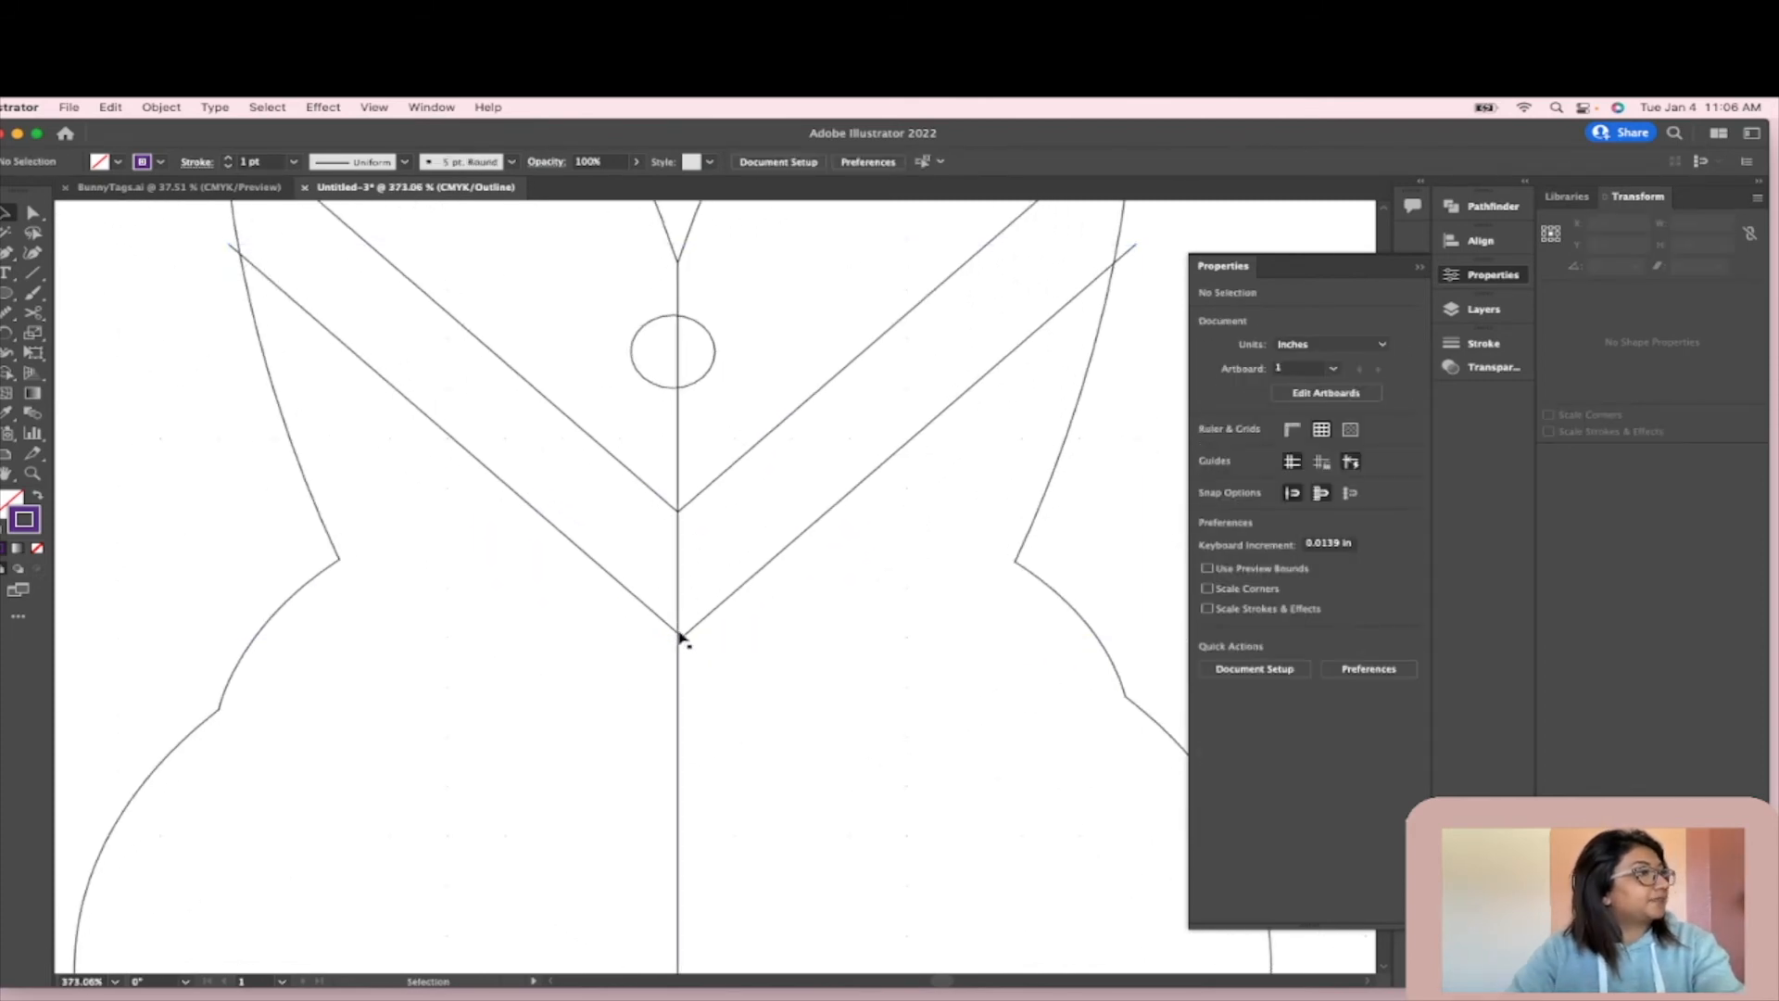
pyautogui.scroll(3, 723, 670)
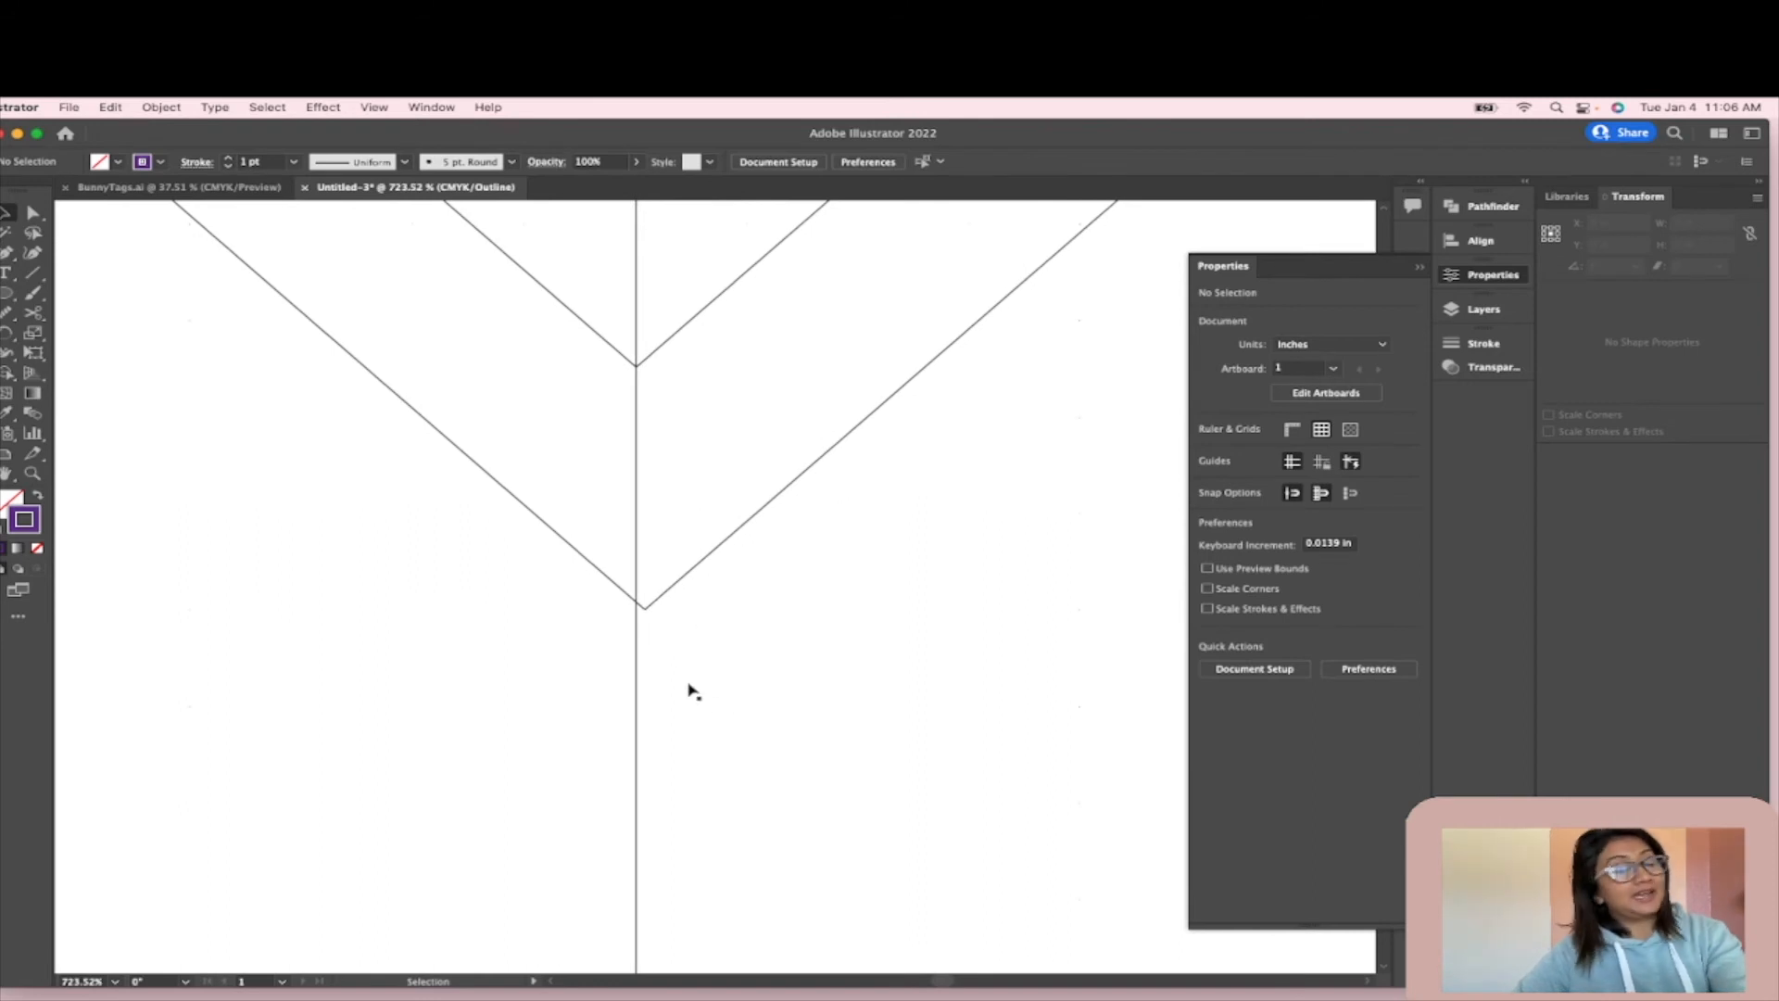
pyautogui.click(651, 607)
pyautogui.click(645, 607)
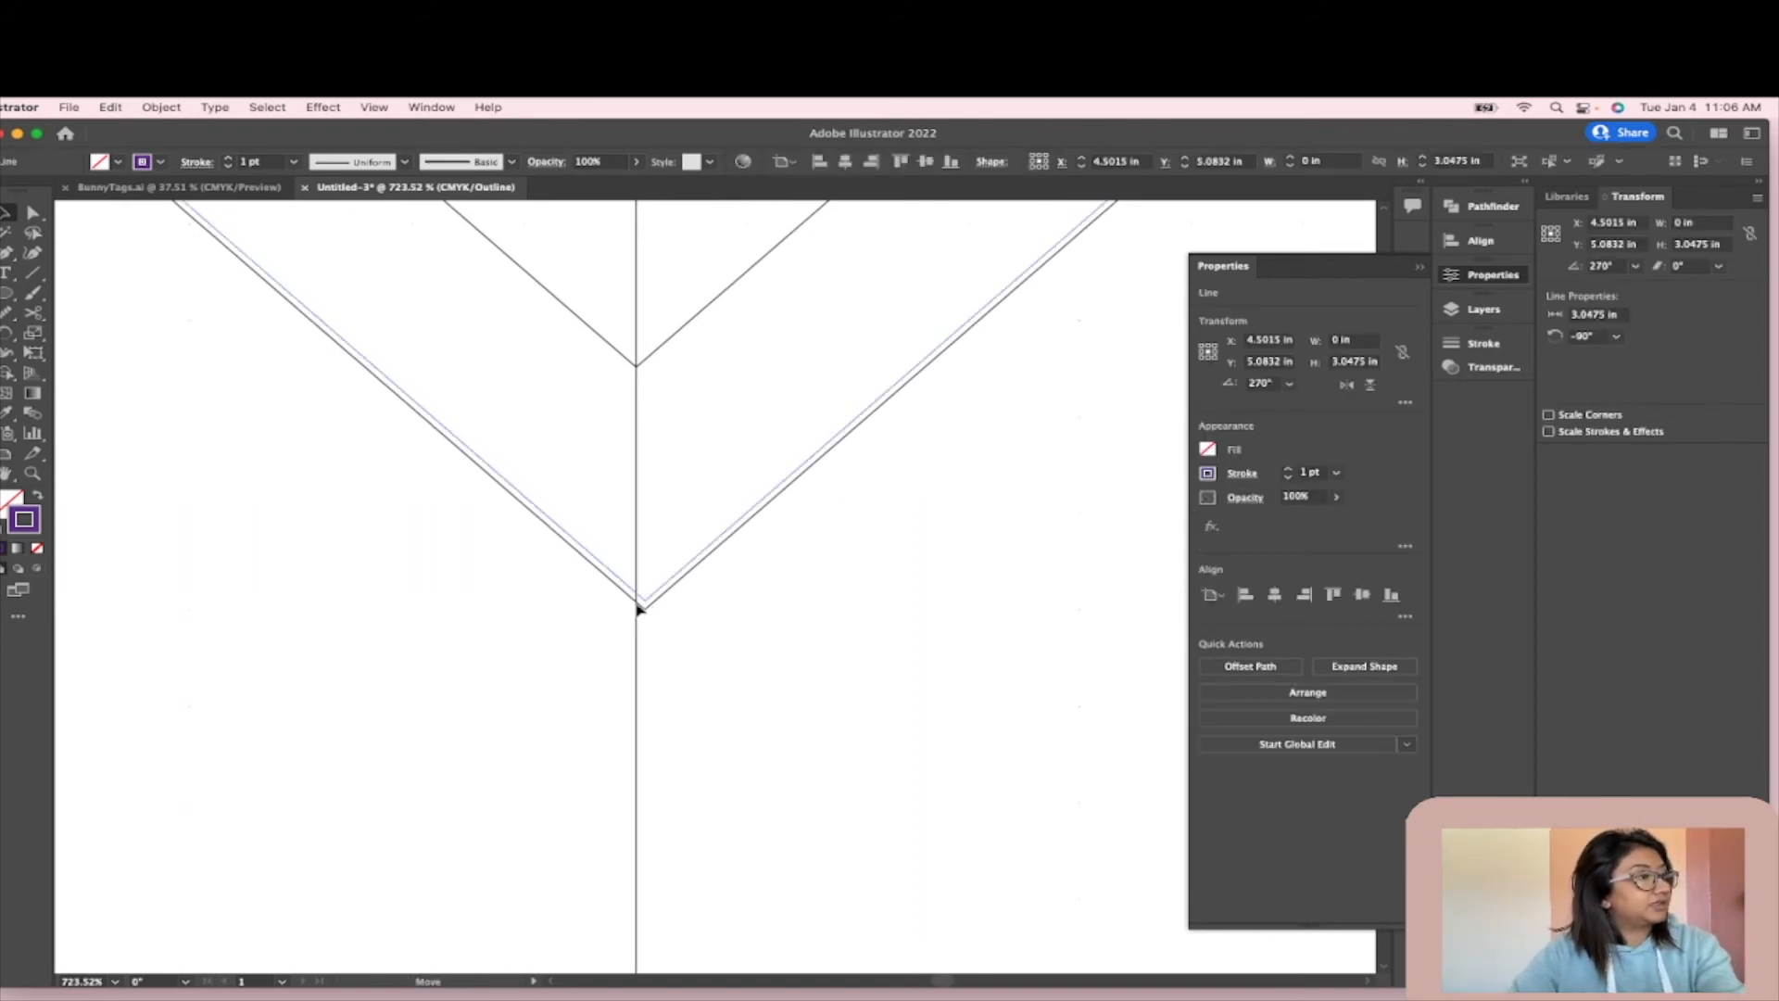
pyautogui.click(639, 608)
pyautogui.scroll(-5, 702, 667)
pyautogui.scroll(-1, 709, 677)
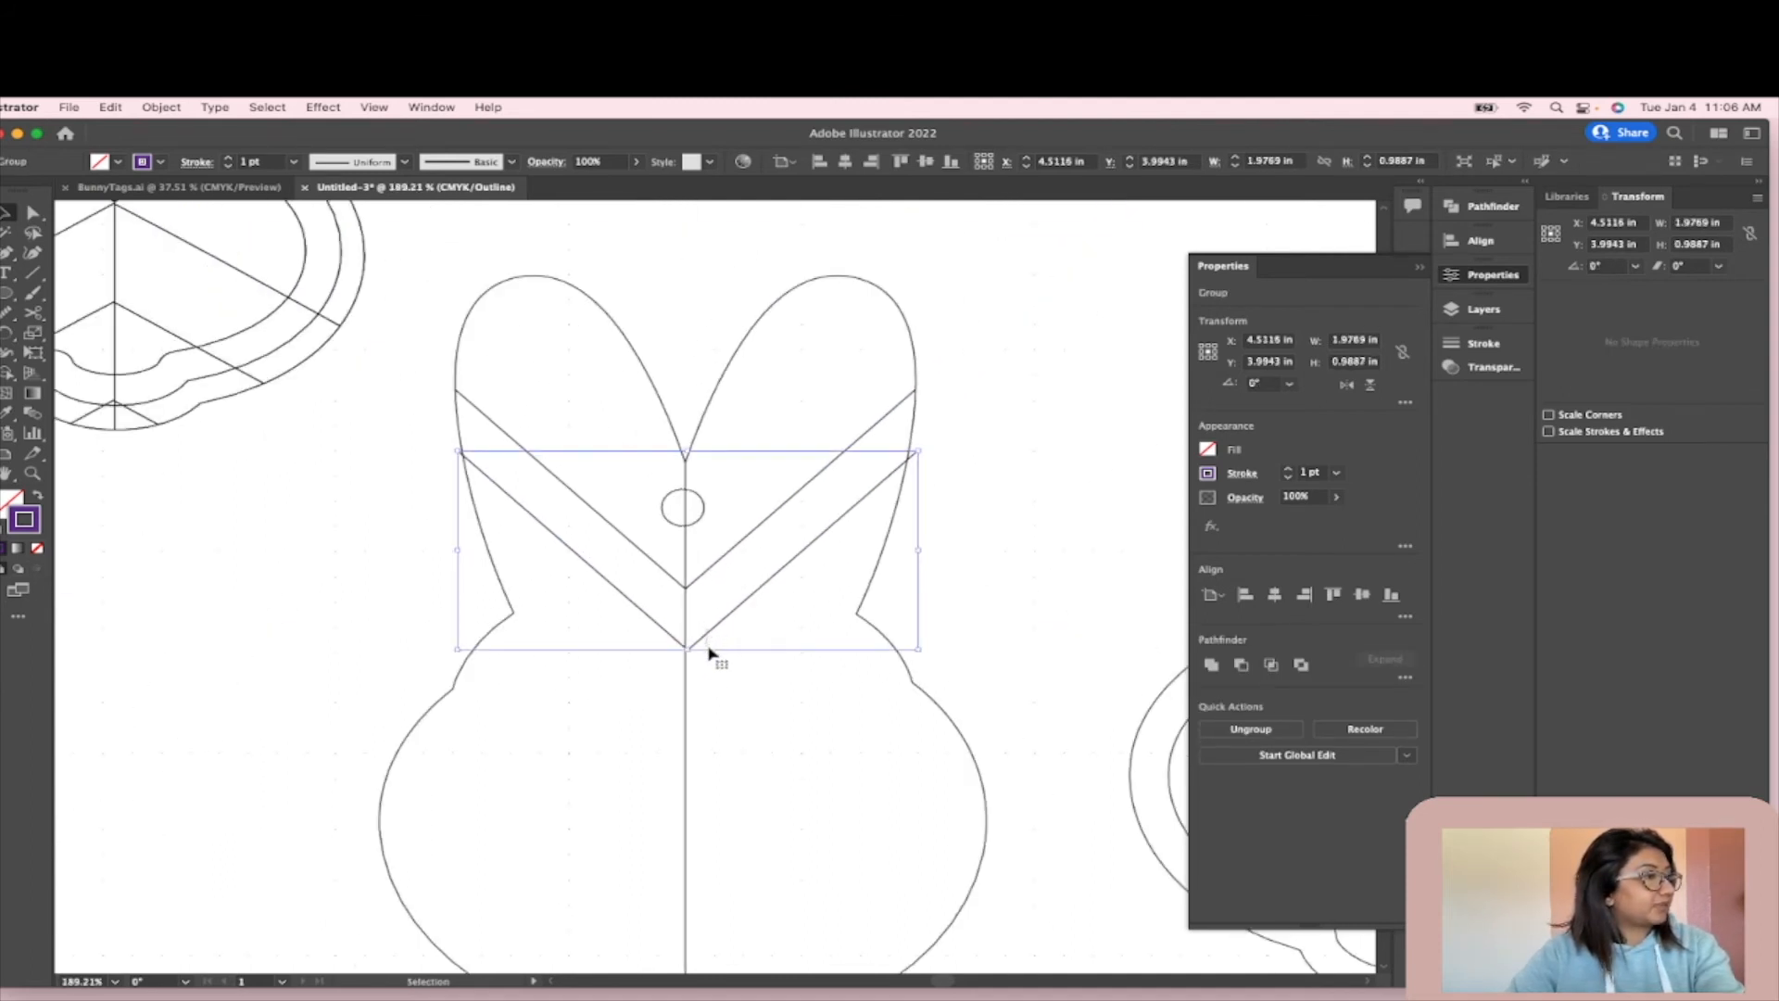
# - Shift the duplicate V straight down to Y 4.2443 in, widening the gap below the original V
pyautogui.click(727, 630)
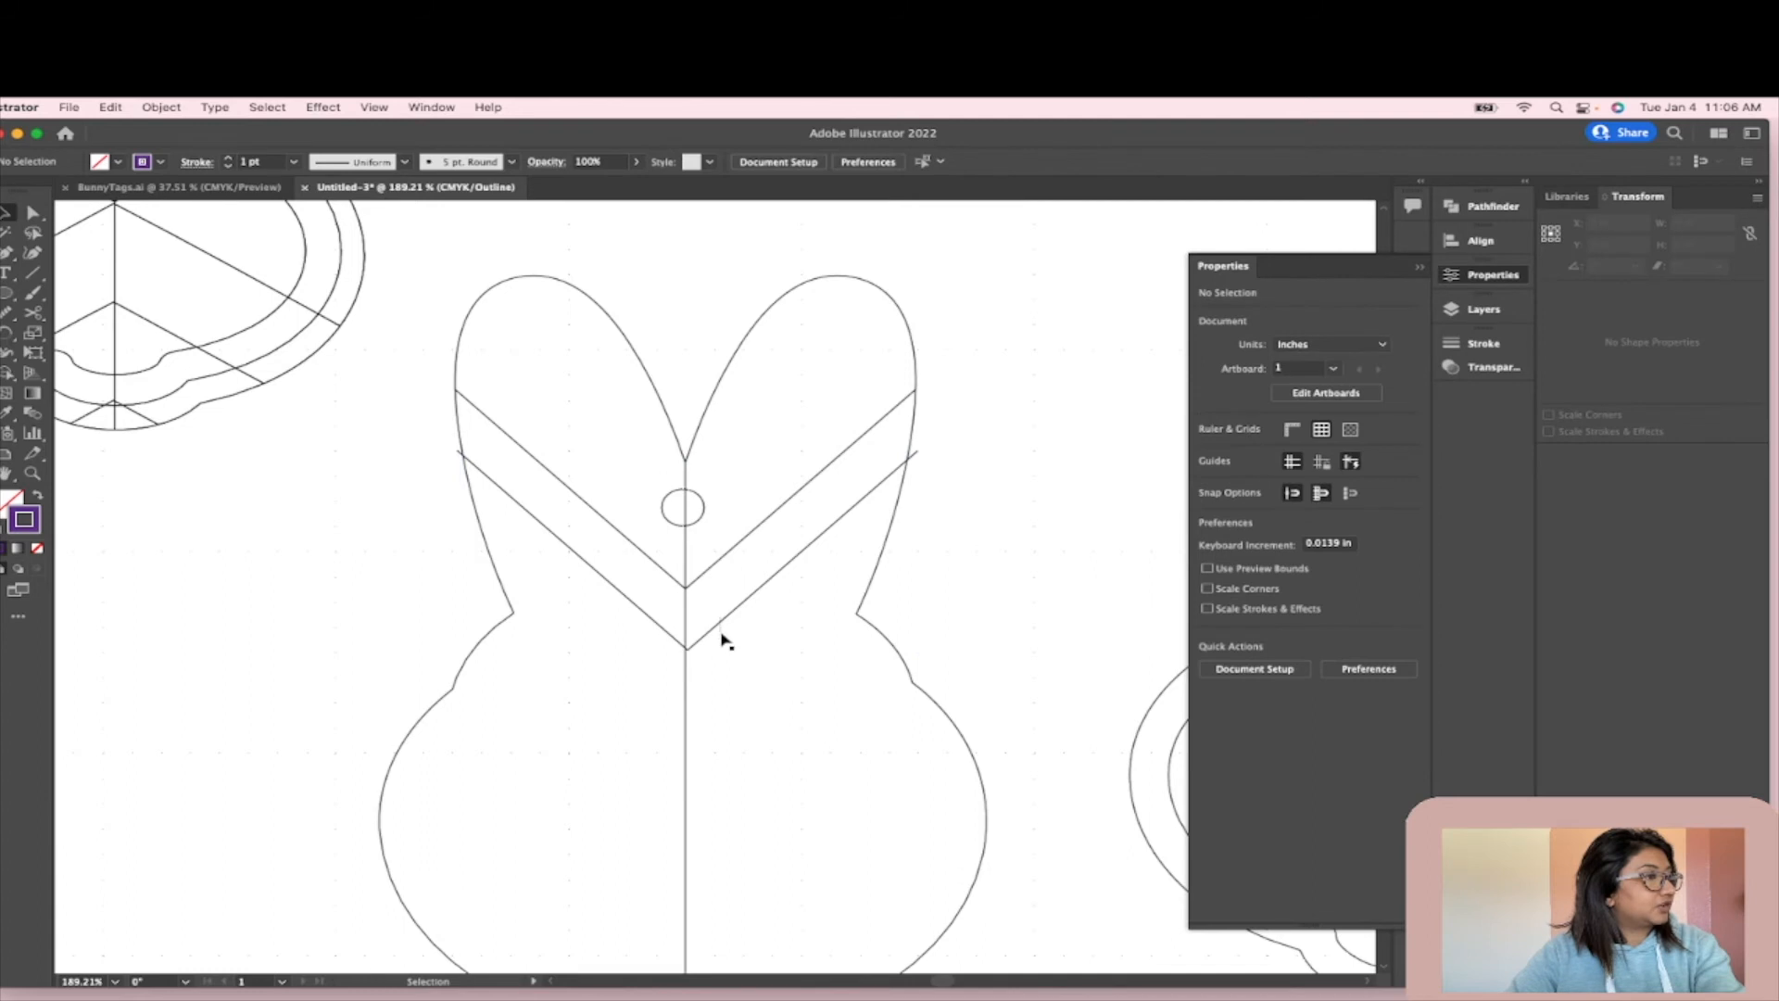
pyautogui.click(739, 615)
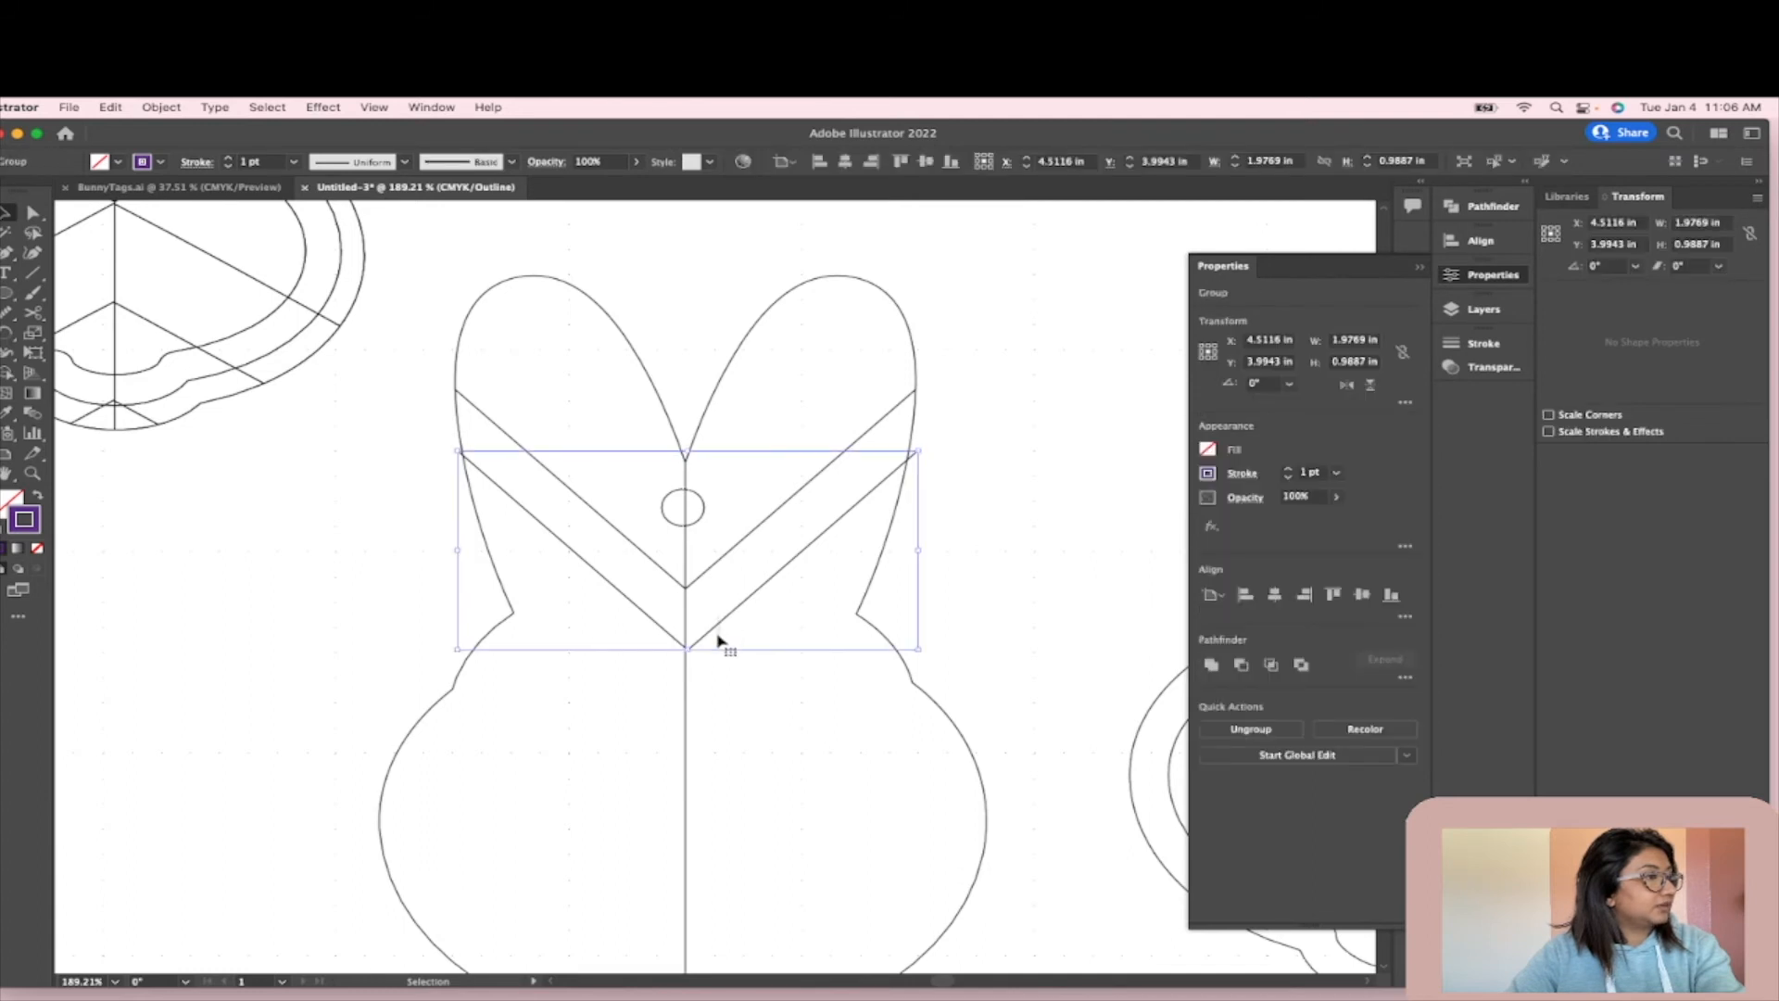
pyautogui.moveTo(769, 616); pyautogui.dragTo(778, 633)
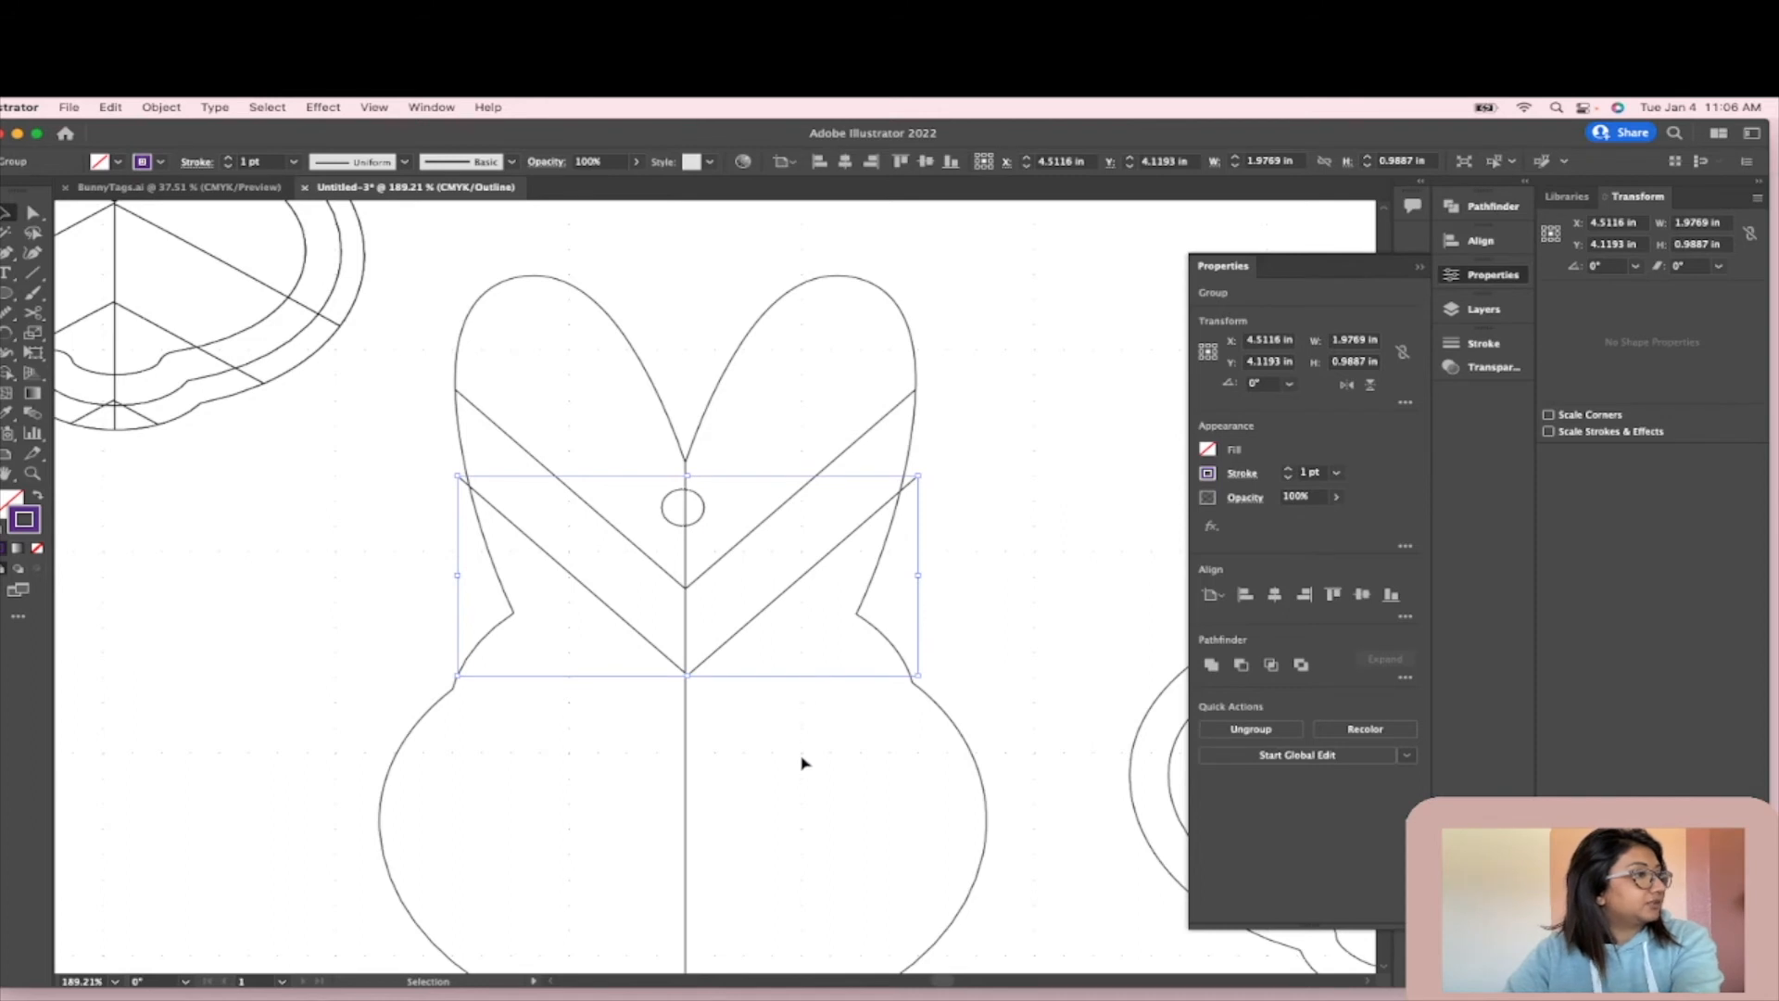
pyautogui.press('Down')
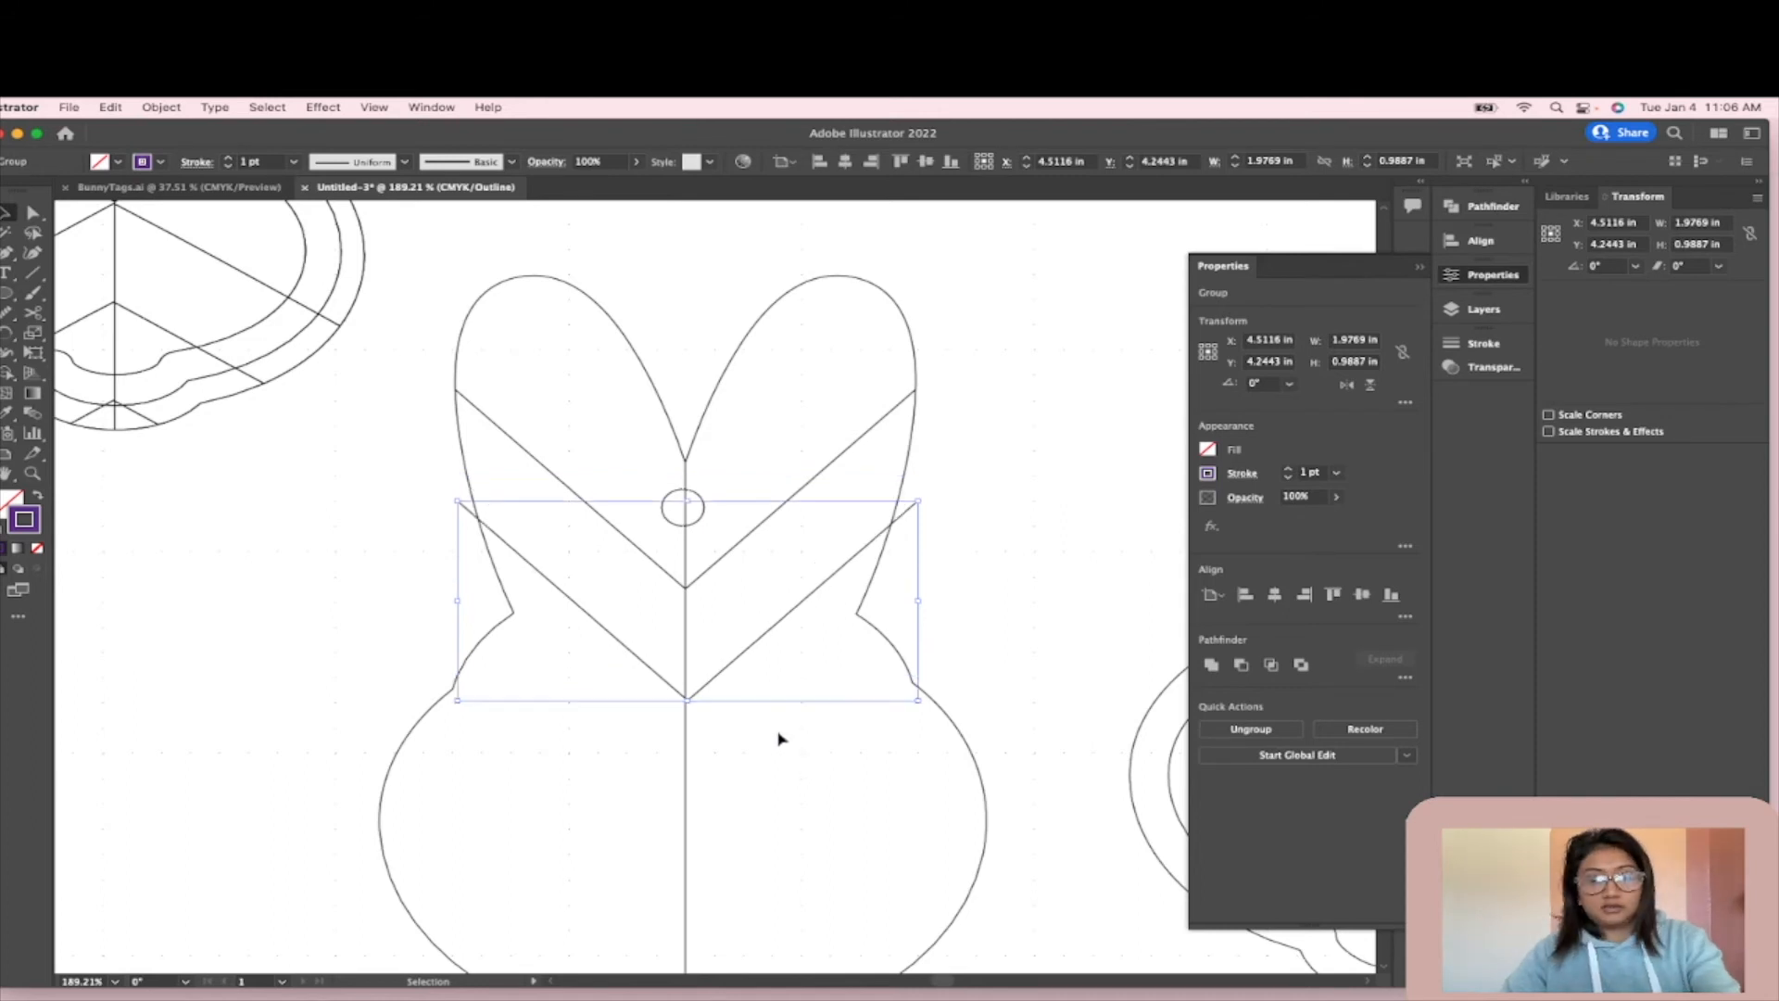
pyautogui.keyDown('alt'); pyautogui.scroll(5, 776, 586); pyautogui.keyUp('alt')
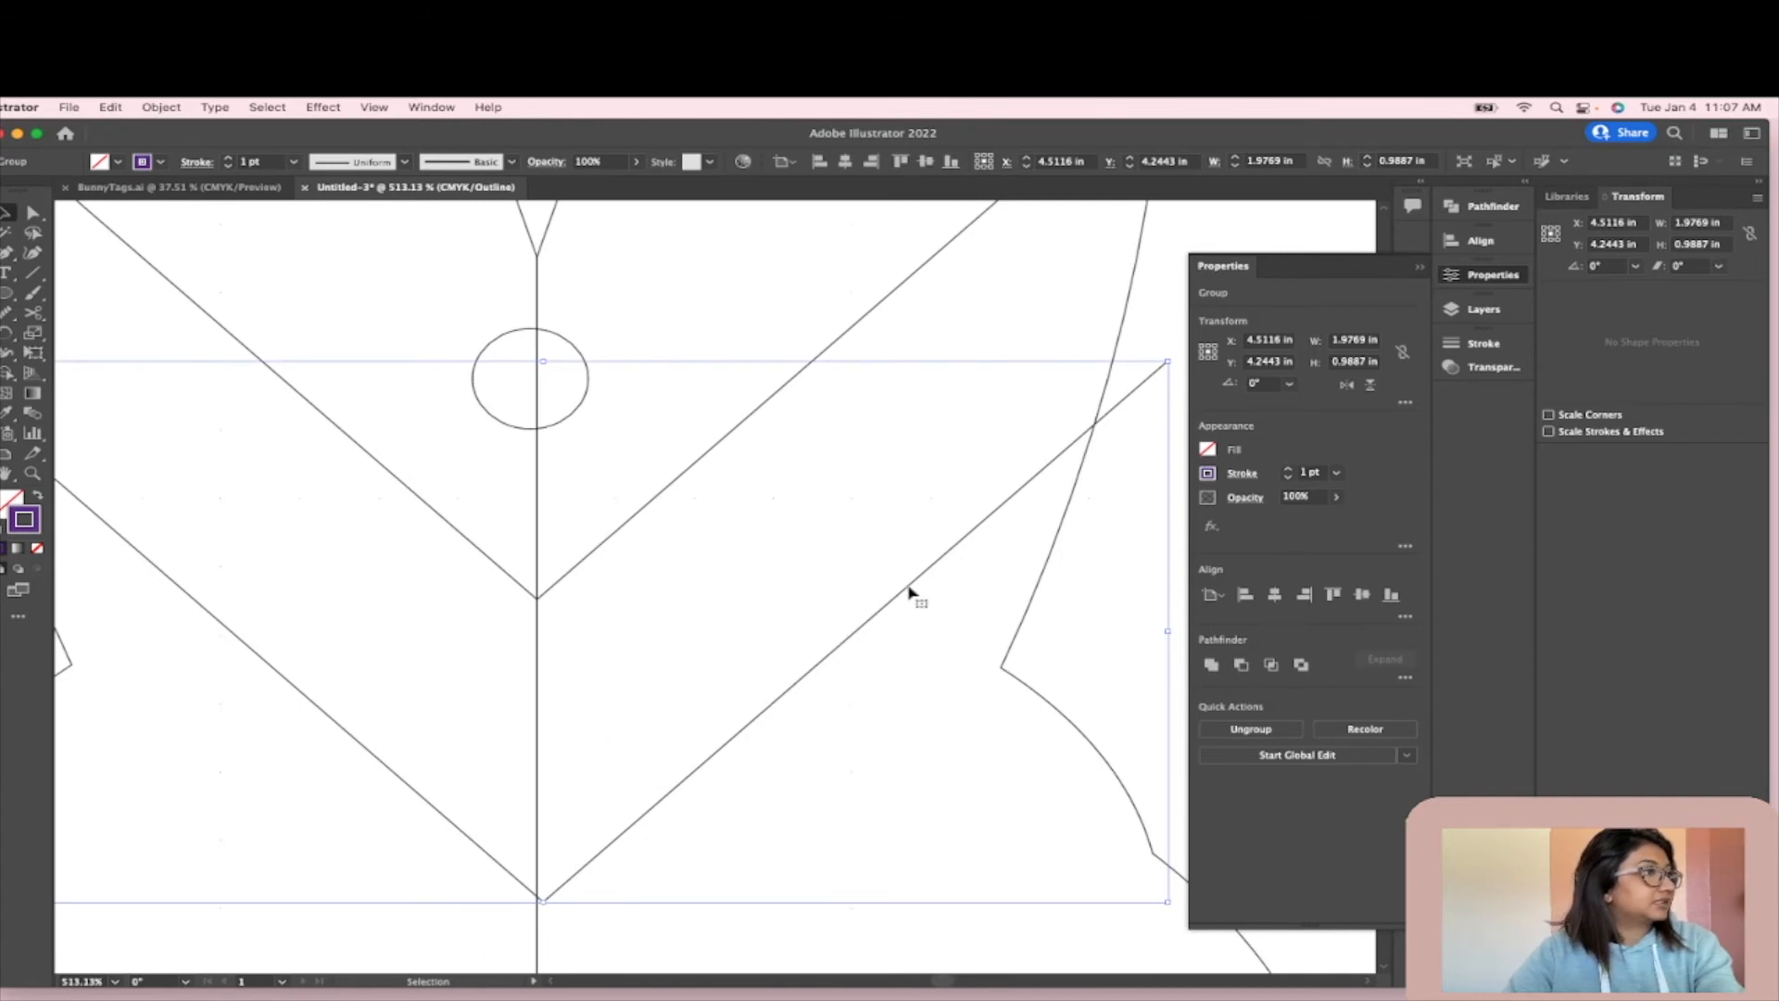
# - Select both V shapes on the bunny, copy them and paste a duplicate pair
pyautogui.keyDown('alt'); pyautogui.scroll(-6, 908, 591); pyautogui.keyUp('alt')
pyautogui.press('a')
pyautogui.press('v')
pyautogui.moveTo(831, 650); pyautogui.dragTo(755, 669)
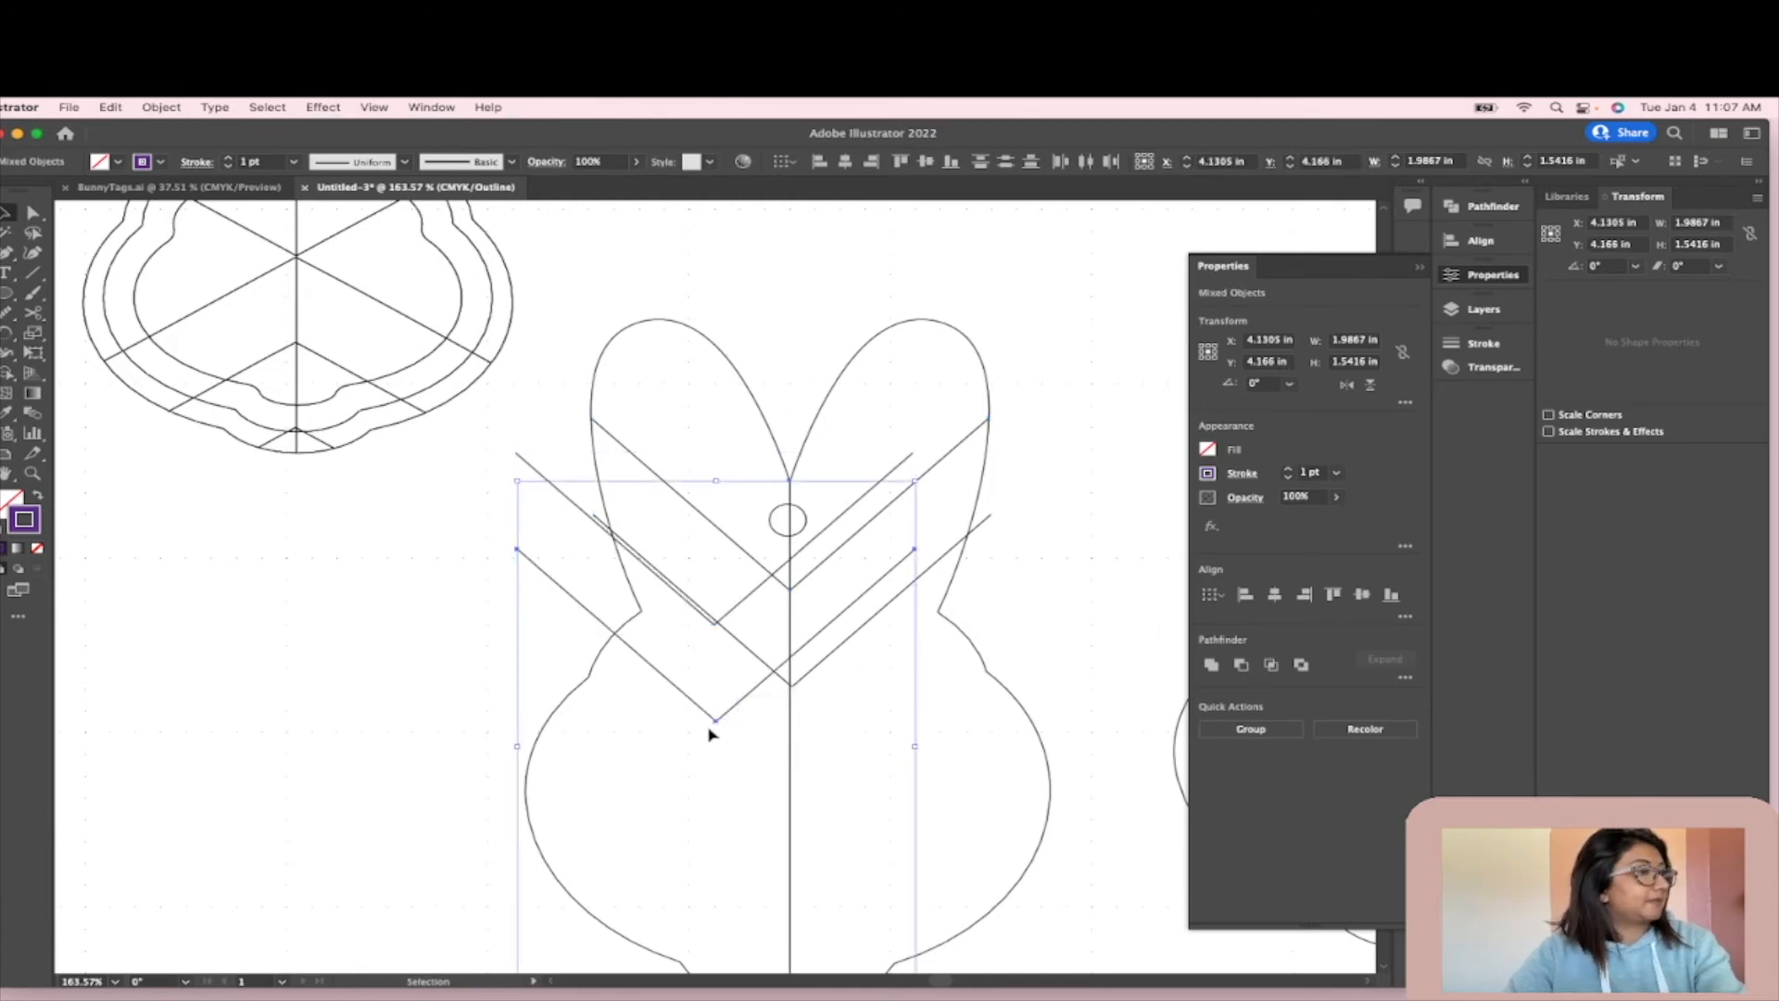
# - Select only the two pasted V shapes and place them below the first pair with their tips on the centre line
pyautogui.keyDown('shift'); pyautogui.click(724, 704); pyautogui.keyUp('shift')
pyautogui.click(751, 591)
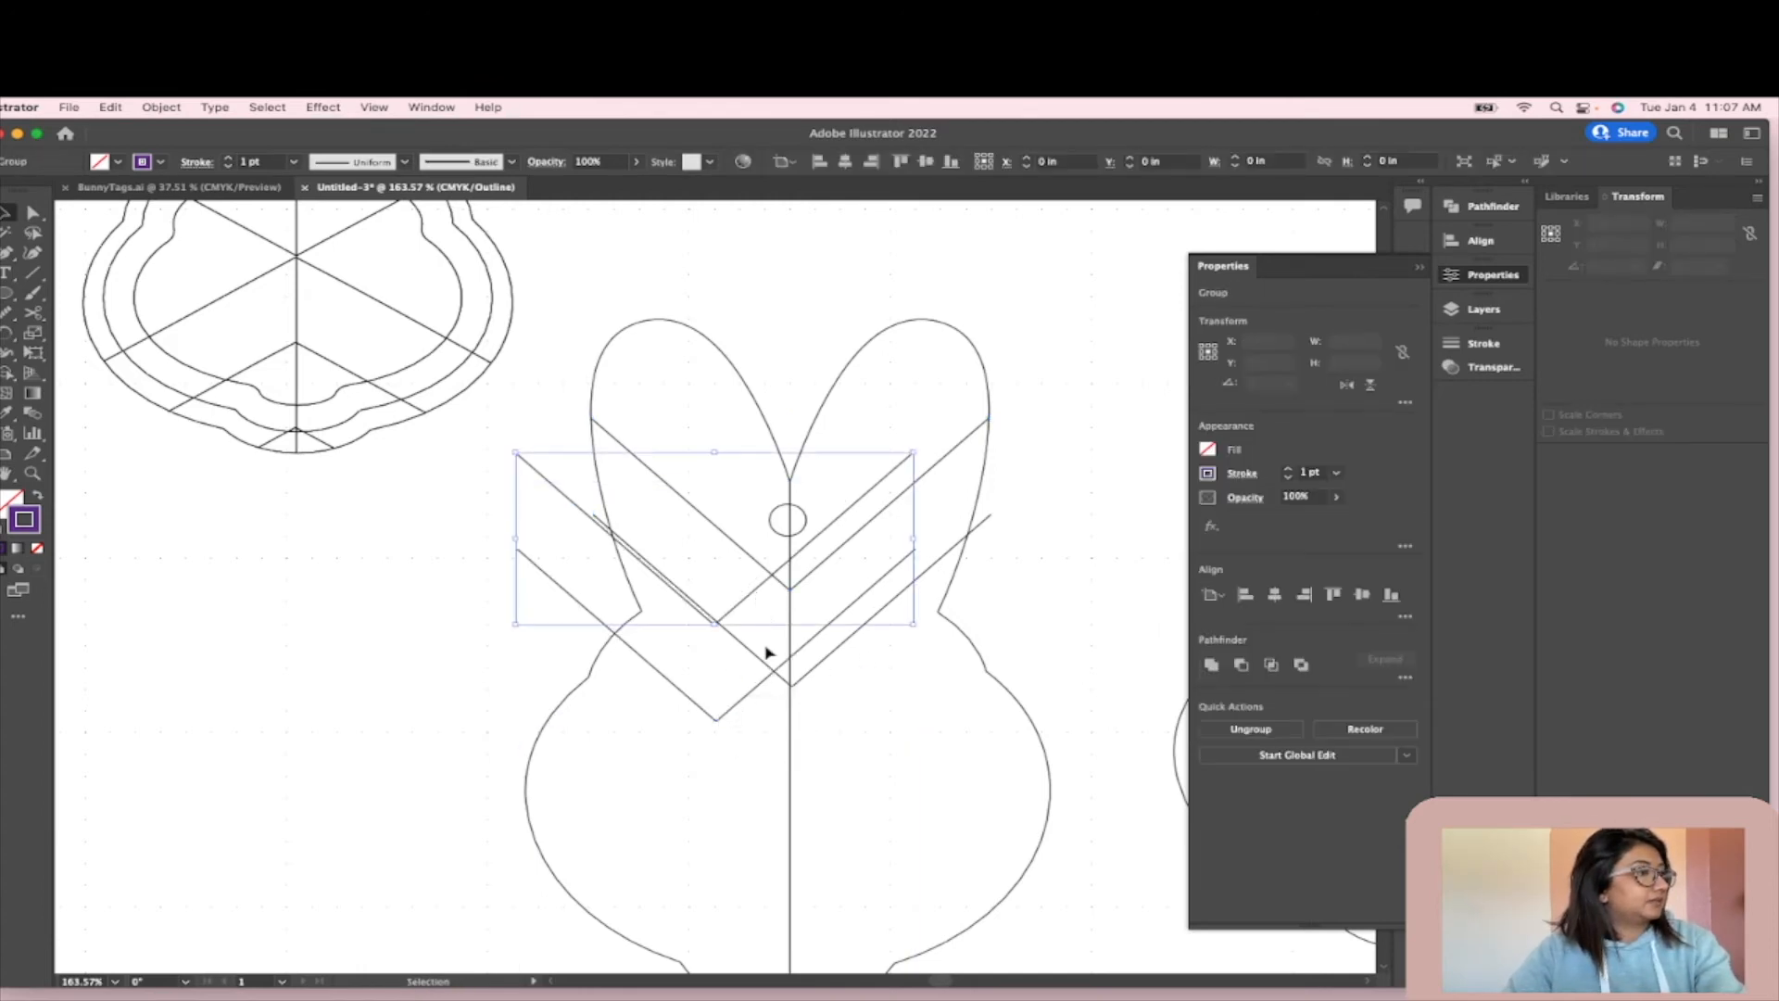
pyautogui.keyDown('shift'); pyautogui.click(738, 706); pyautogui.keyUp('shift')
pyautogui.moveTo(742, 711); pyautogui.dragTo(816, 871)
pyautogui.click(1104, 501)
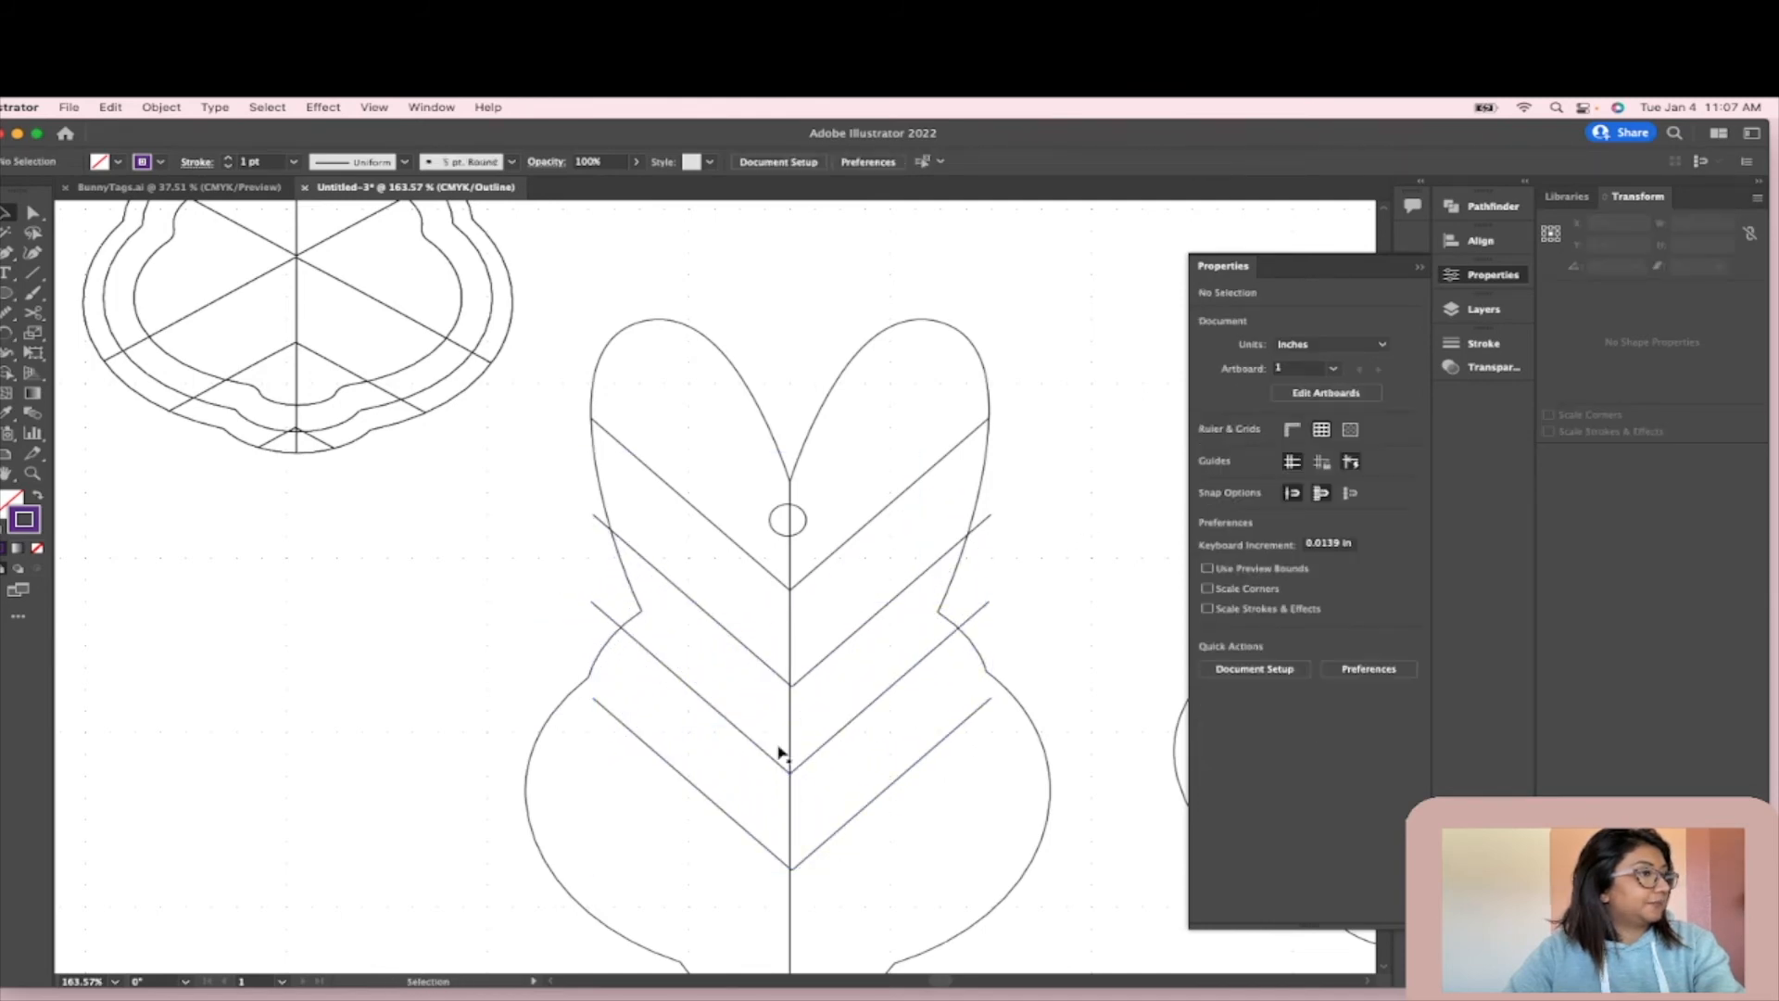
# - Duplicate the lower pair of V shapes and place the copies beneath it, with their tips in line with the centre line
pyautogui.scroll(-3, 782, 746)
pyautogui.keyDown('alt'); pyautogui.scroll(-3, 449, 345); pyautogui.keyUp('alt')
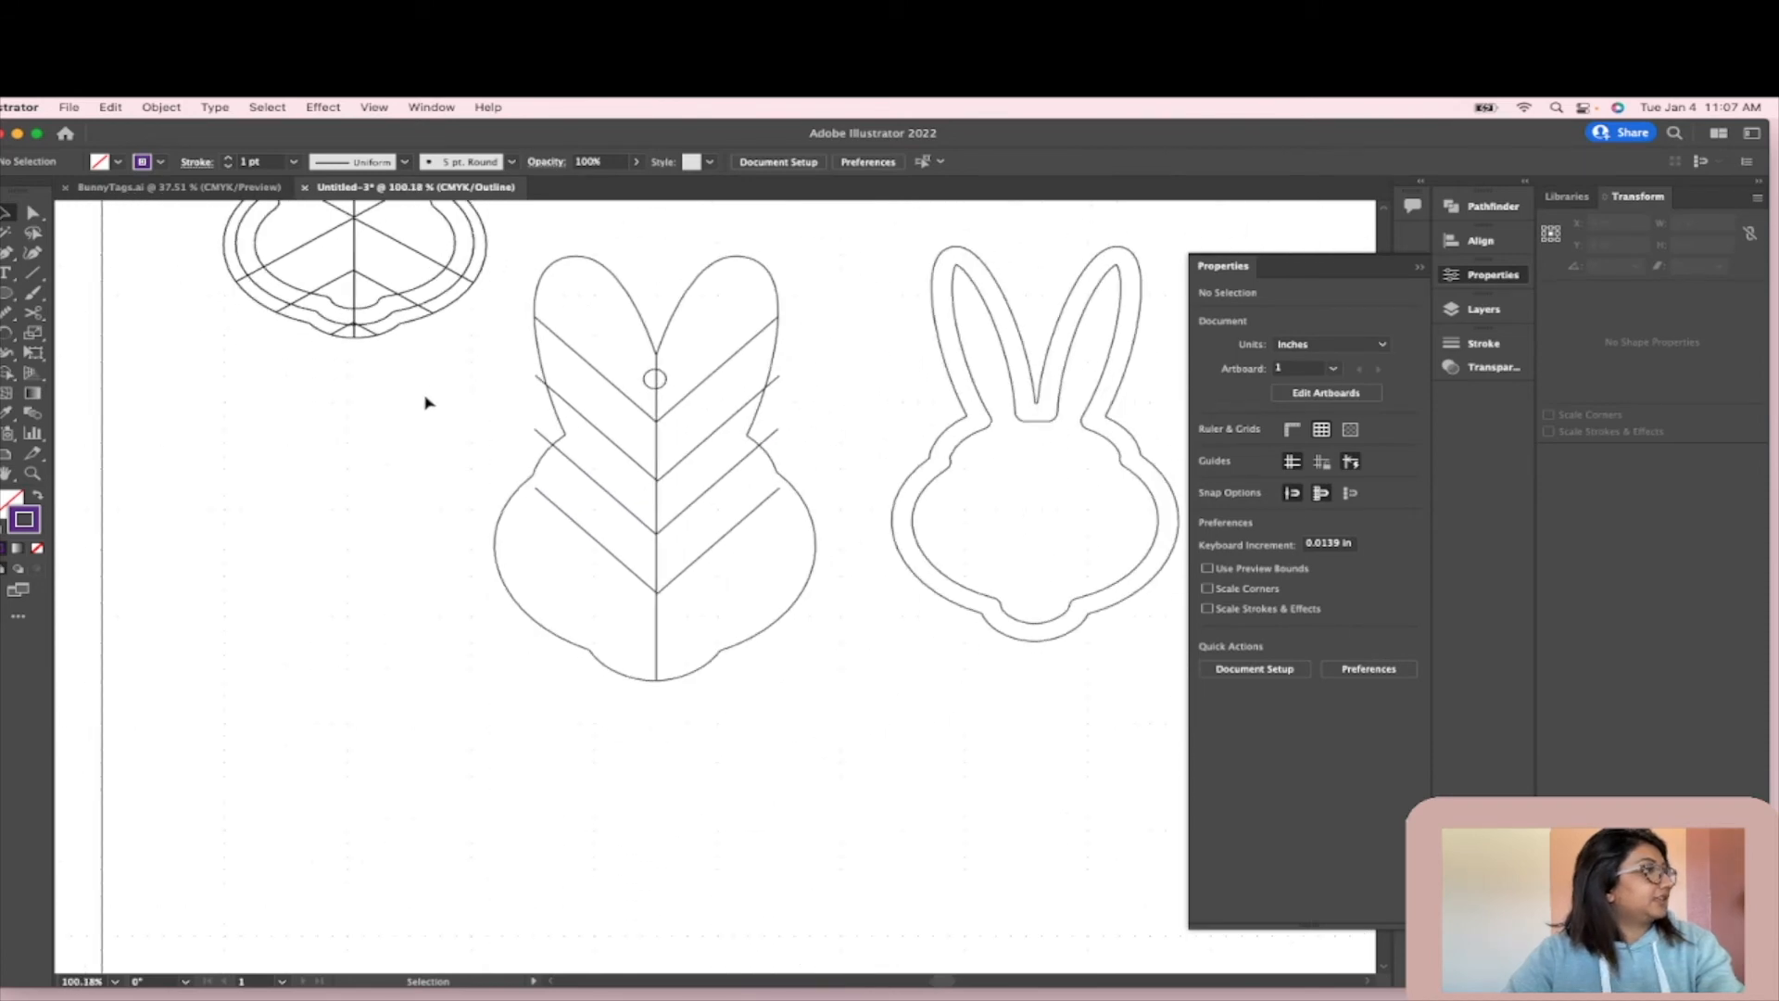
pyautogui.scroll(2, 424, 396)
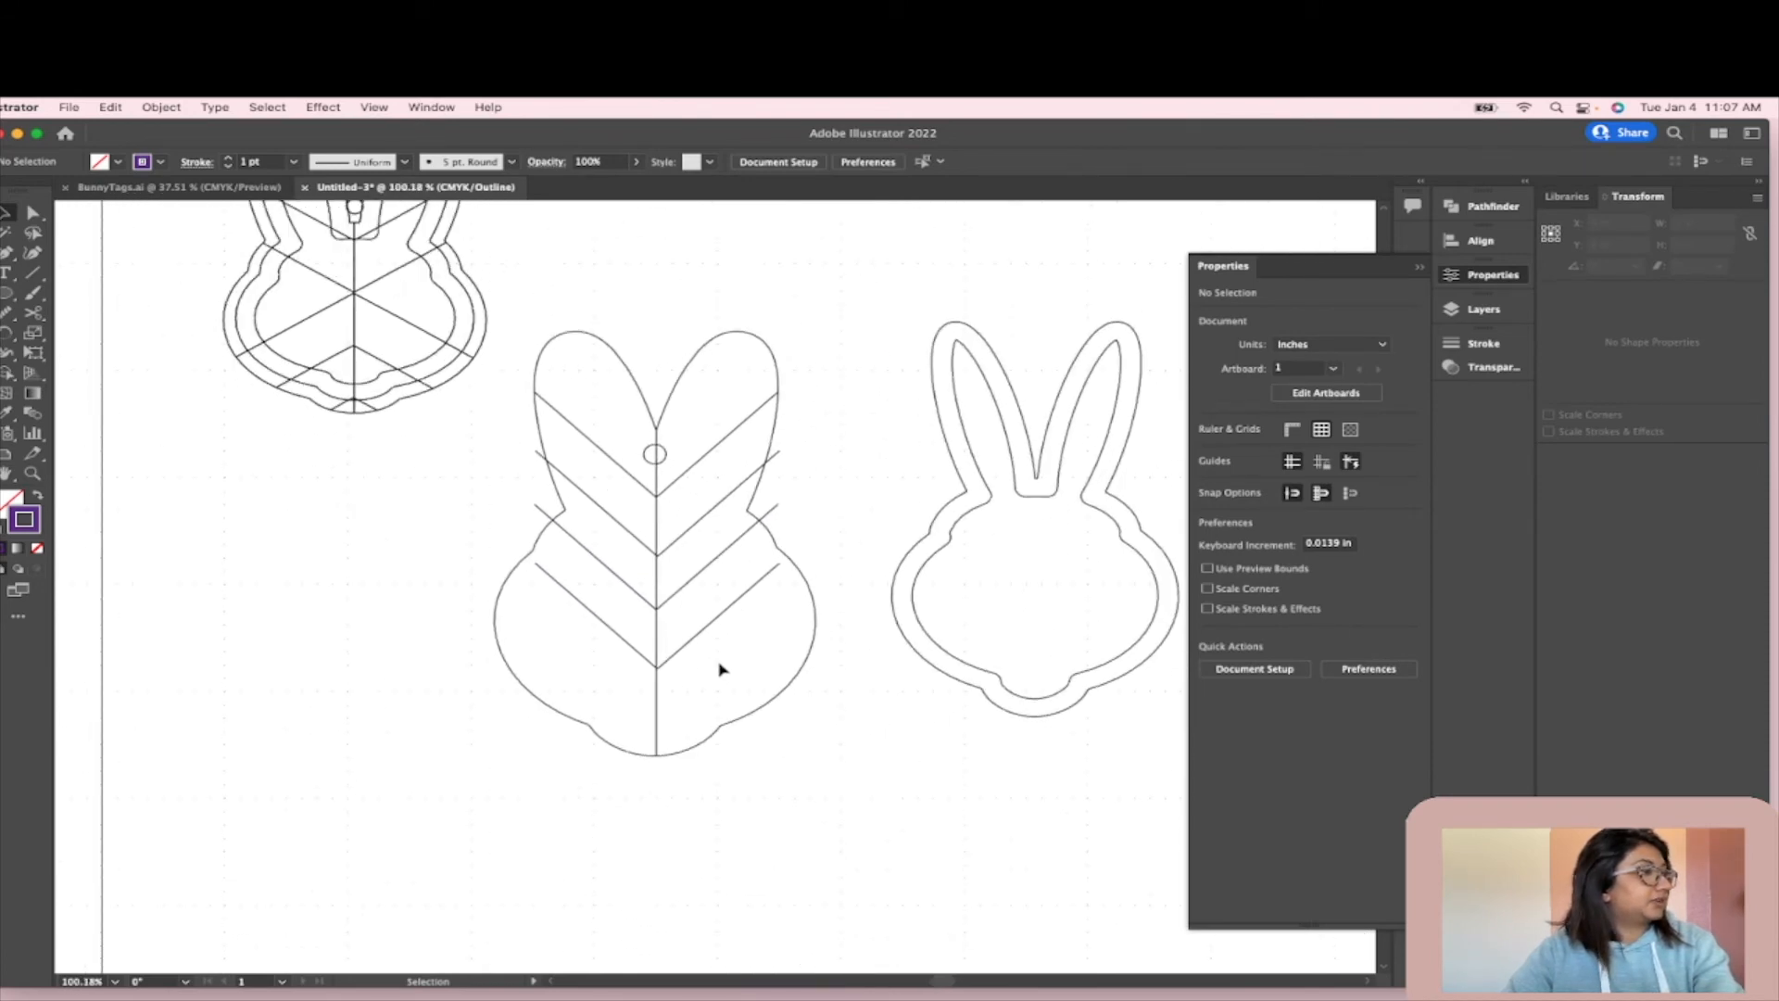
pyautogui.moveTo(713, 551); pyautogui.dragTo(766, 603)
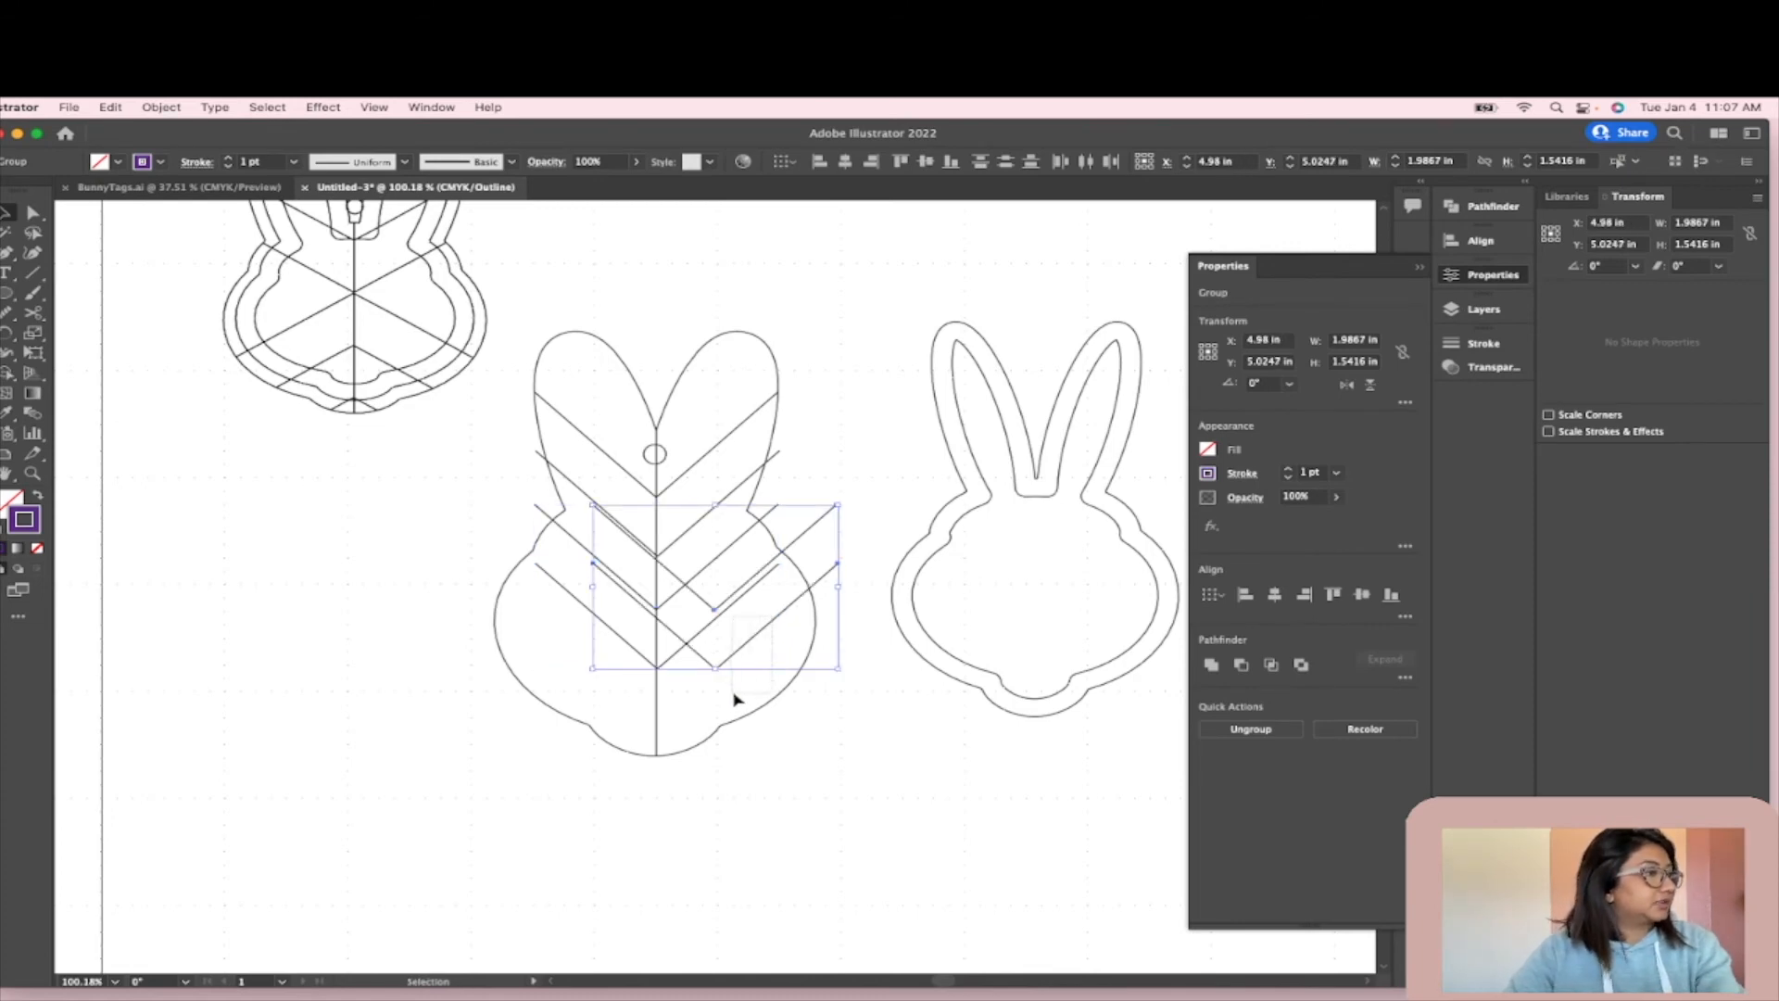
pyautogui.click(769, 616)
pyautogui.click(827, 570)
pyautogui.click(829, 582)
pyautogui.moveTo(817, 630); pyautogui.dragTo(723, 686)
pyautogui.click(858, 786)
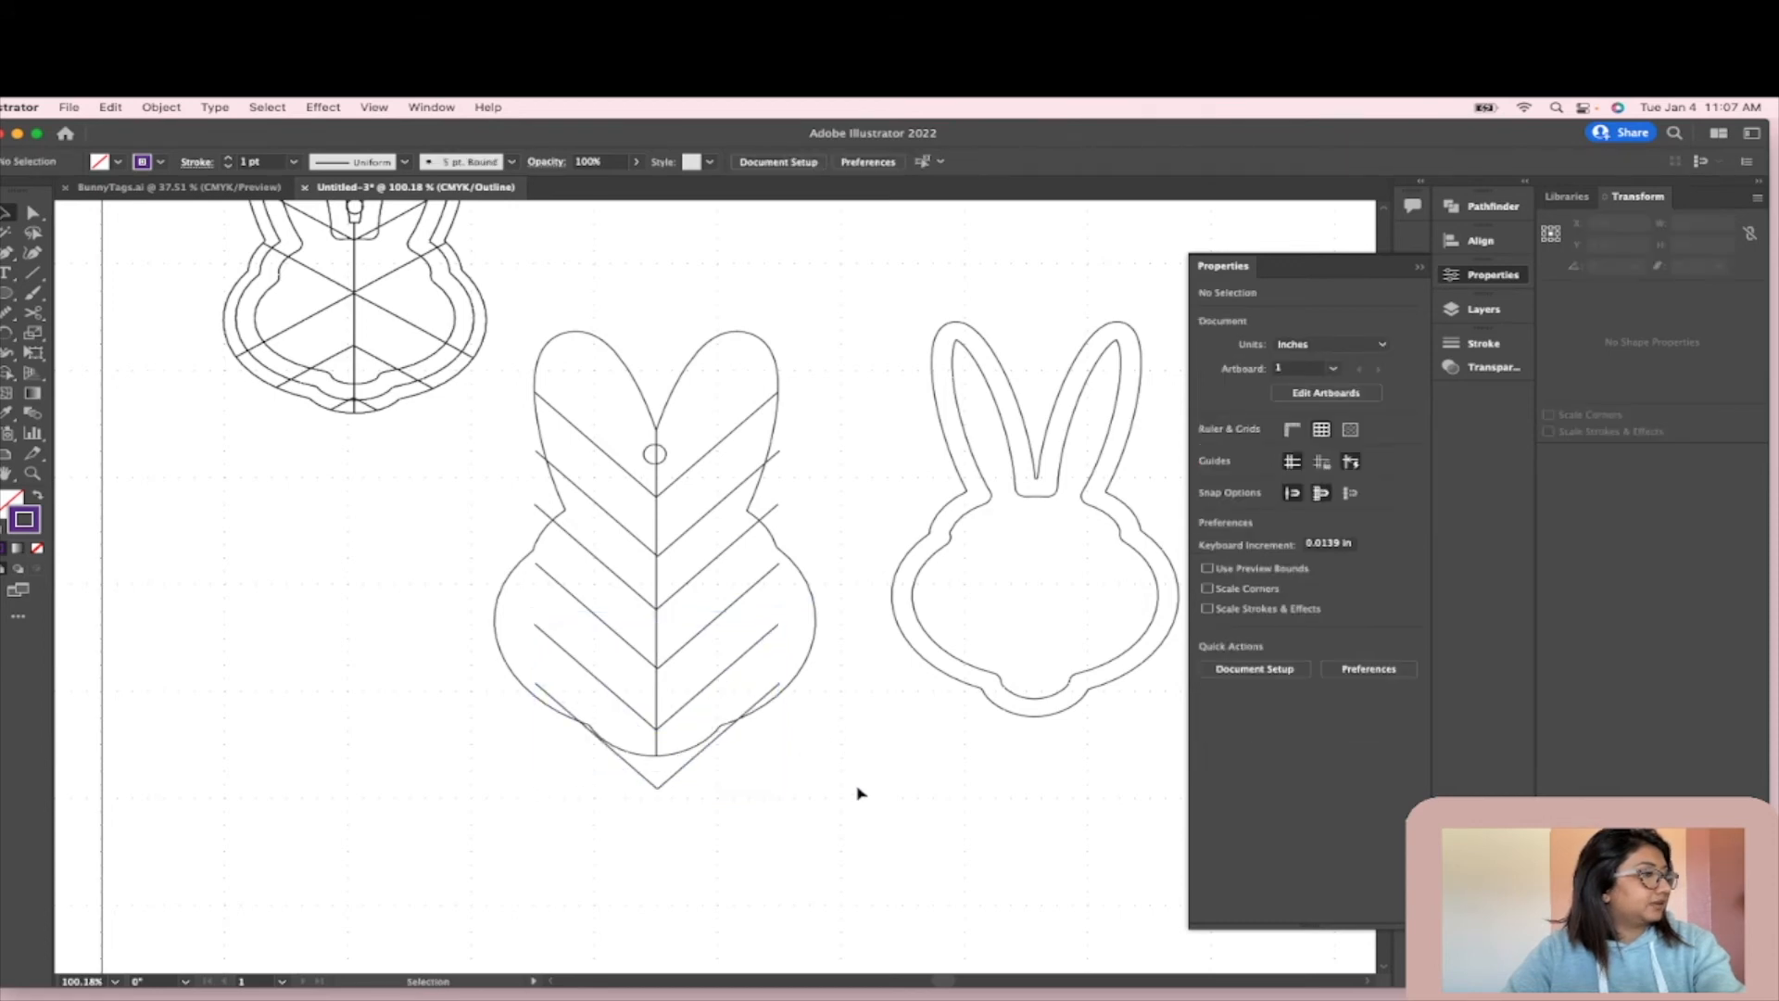
# - Select the second V and split its left arm with the Scissors tool near the crossing with the left ear outline
pyautogui.scroll(5, 783, 579)
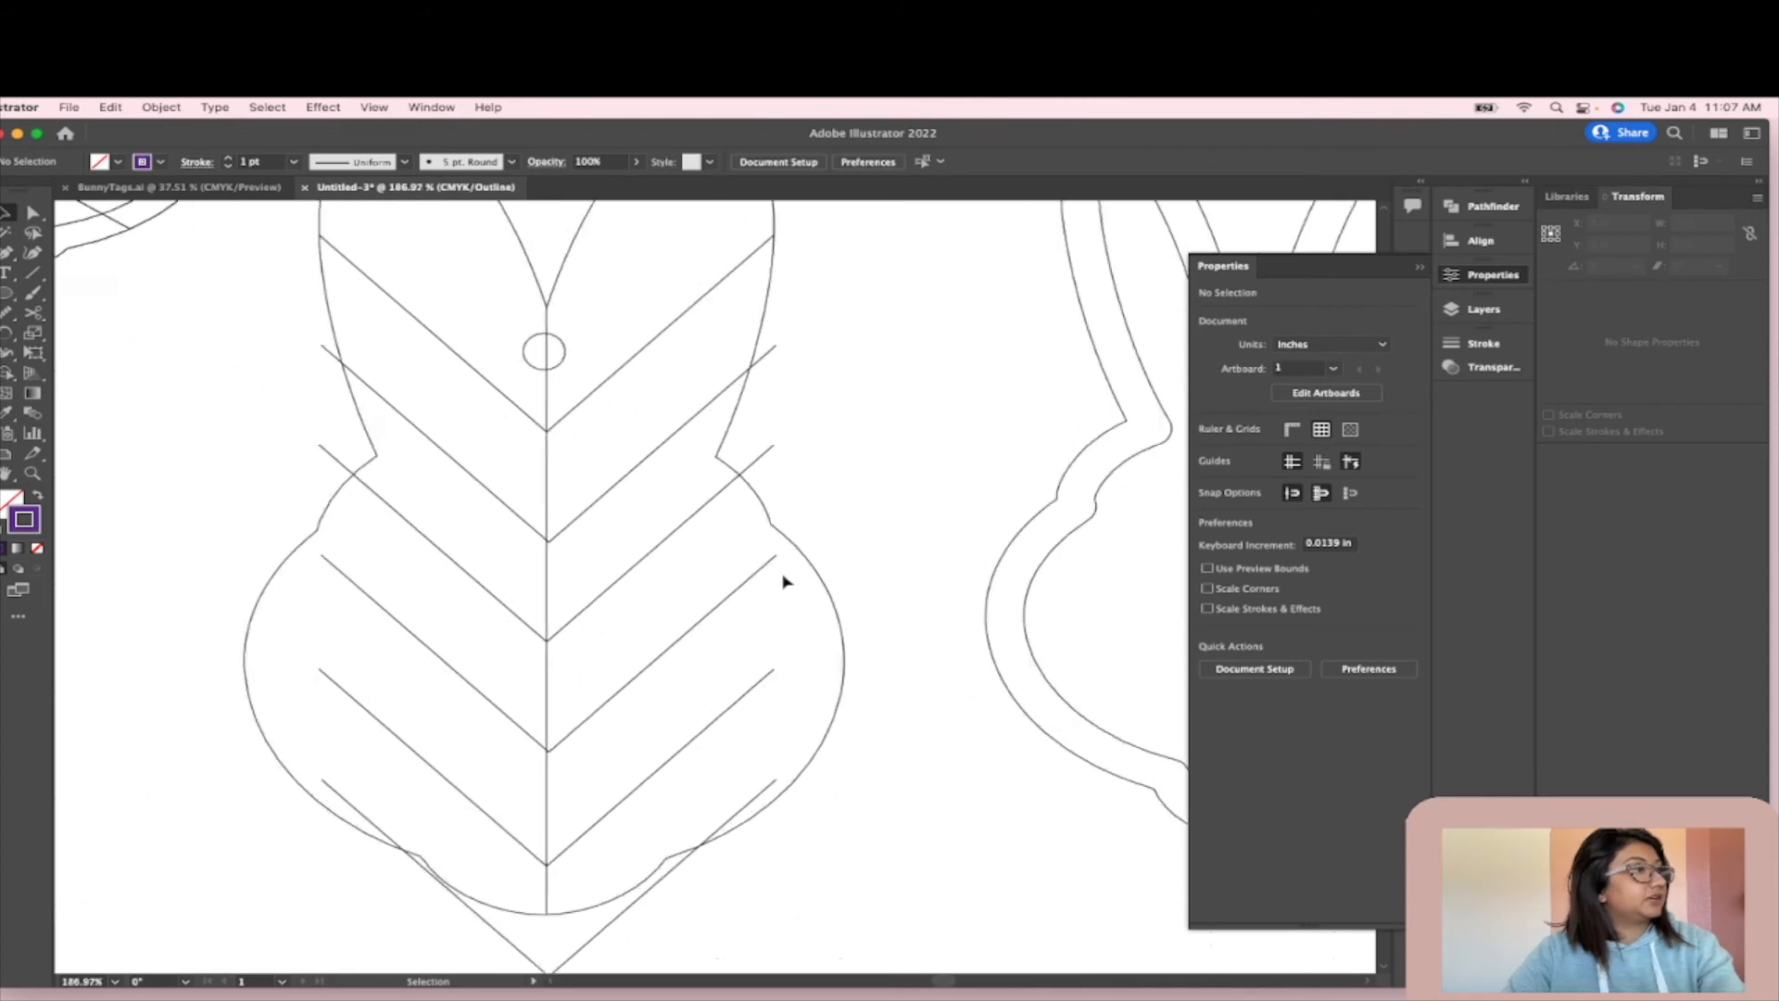
pyautogui.scroll(1, 837, 540)
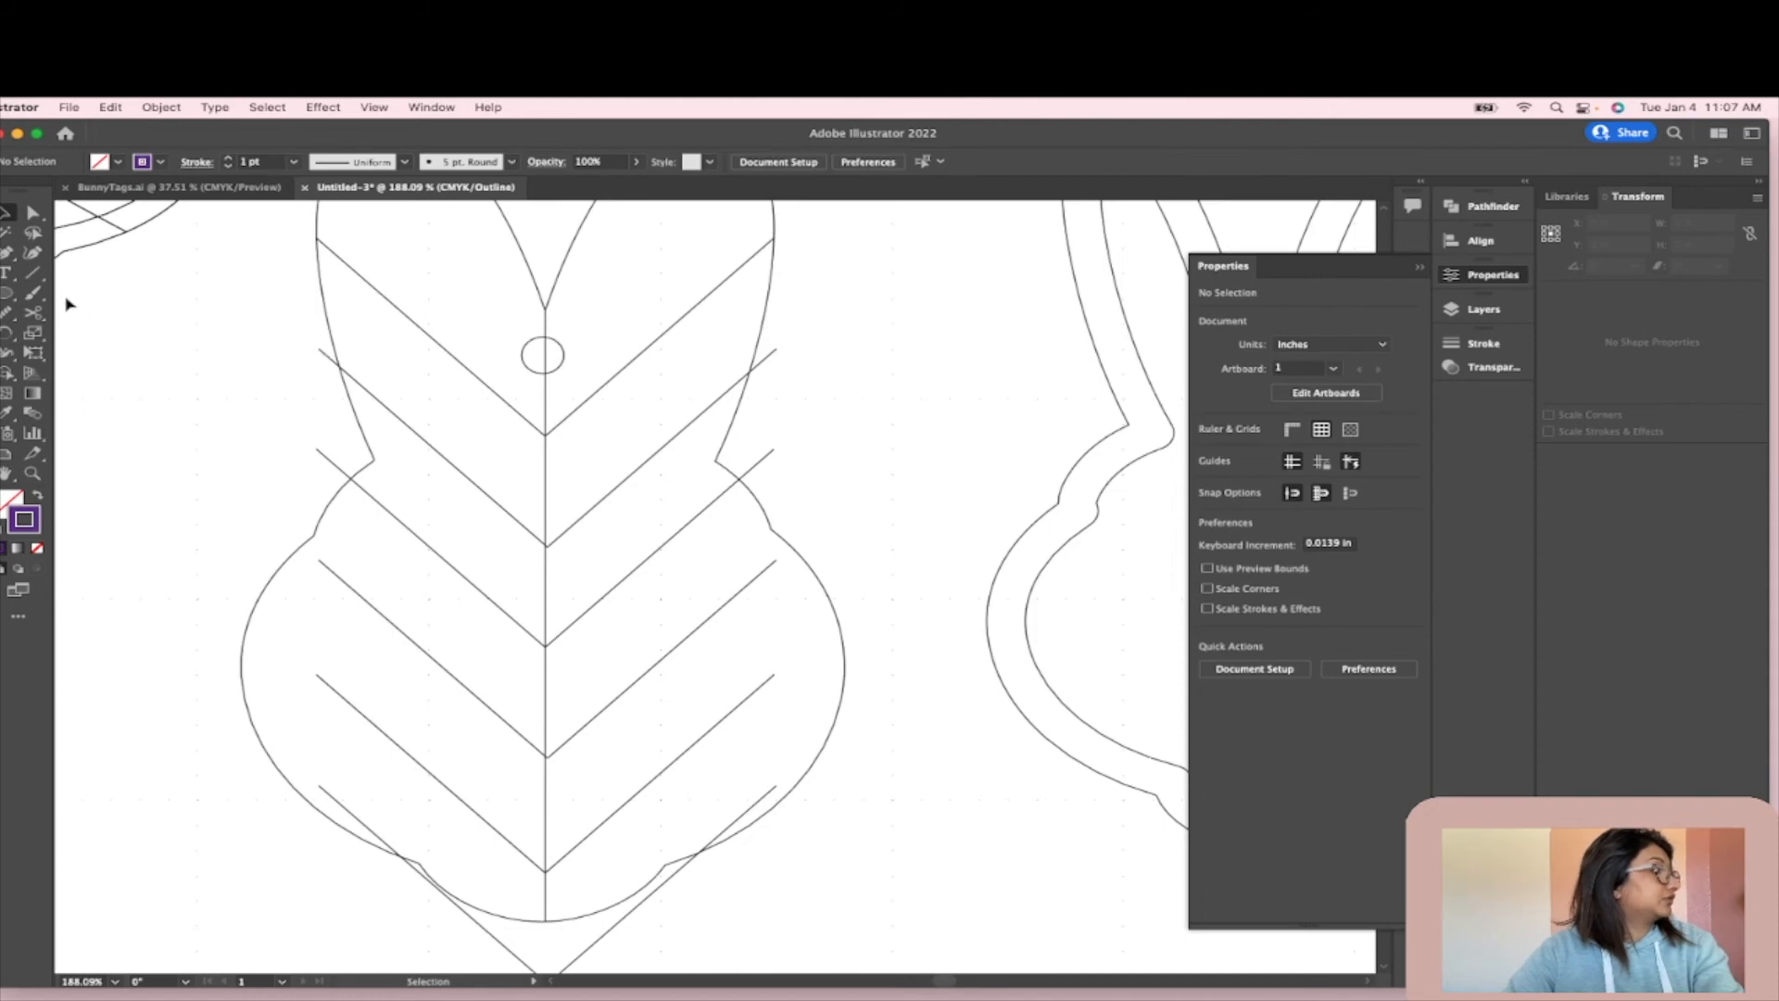
pyautogui.click(33, 312)
pyautogui.scroll(3, 429, 413)
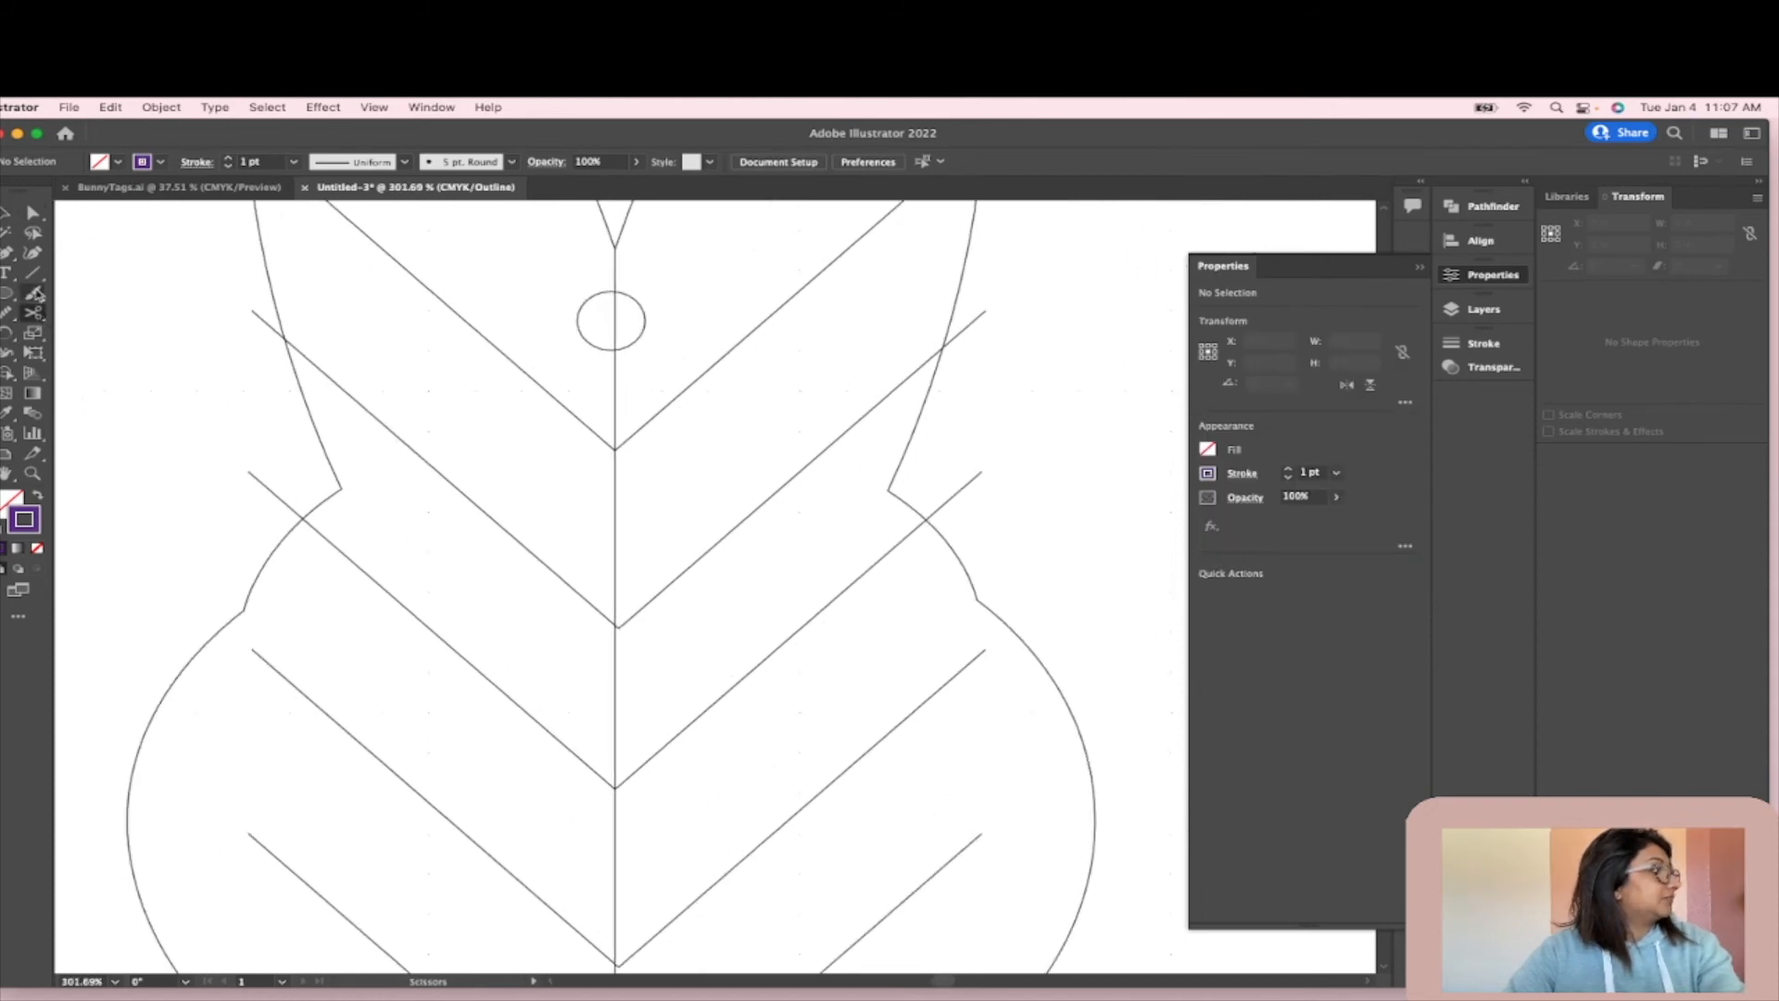
pyautogui.scroll(3, 210, 325)
pyautogui.press('v')
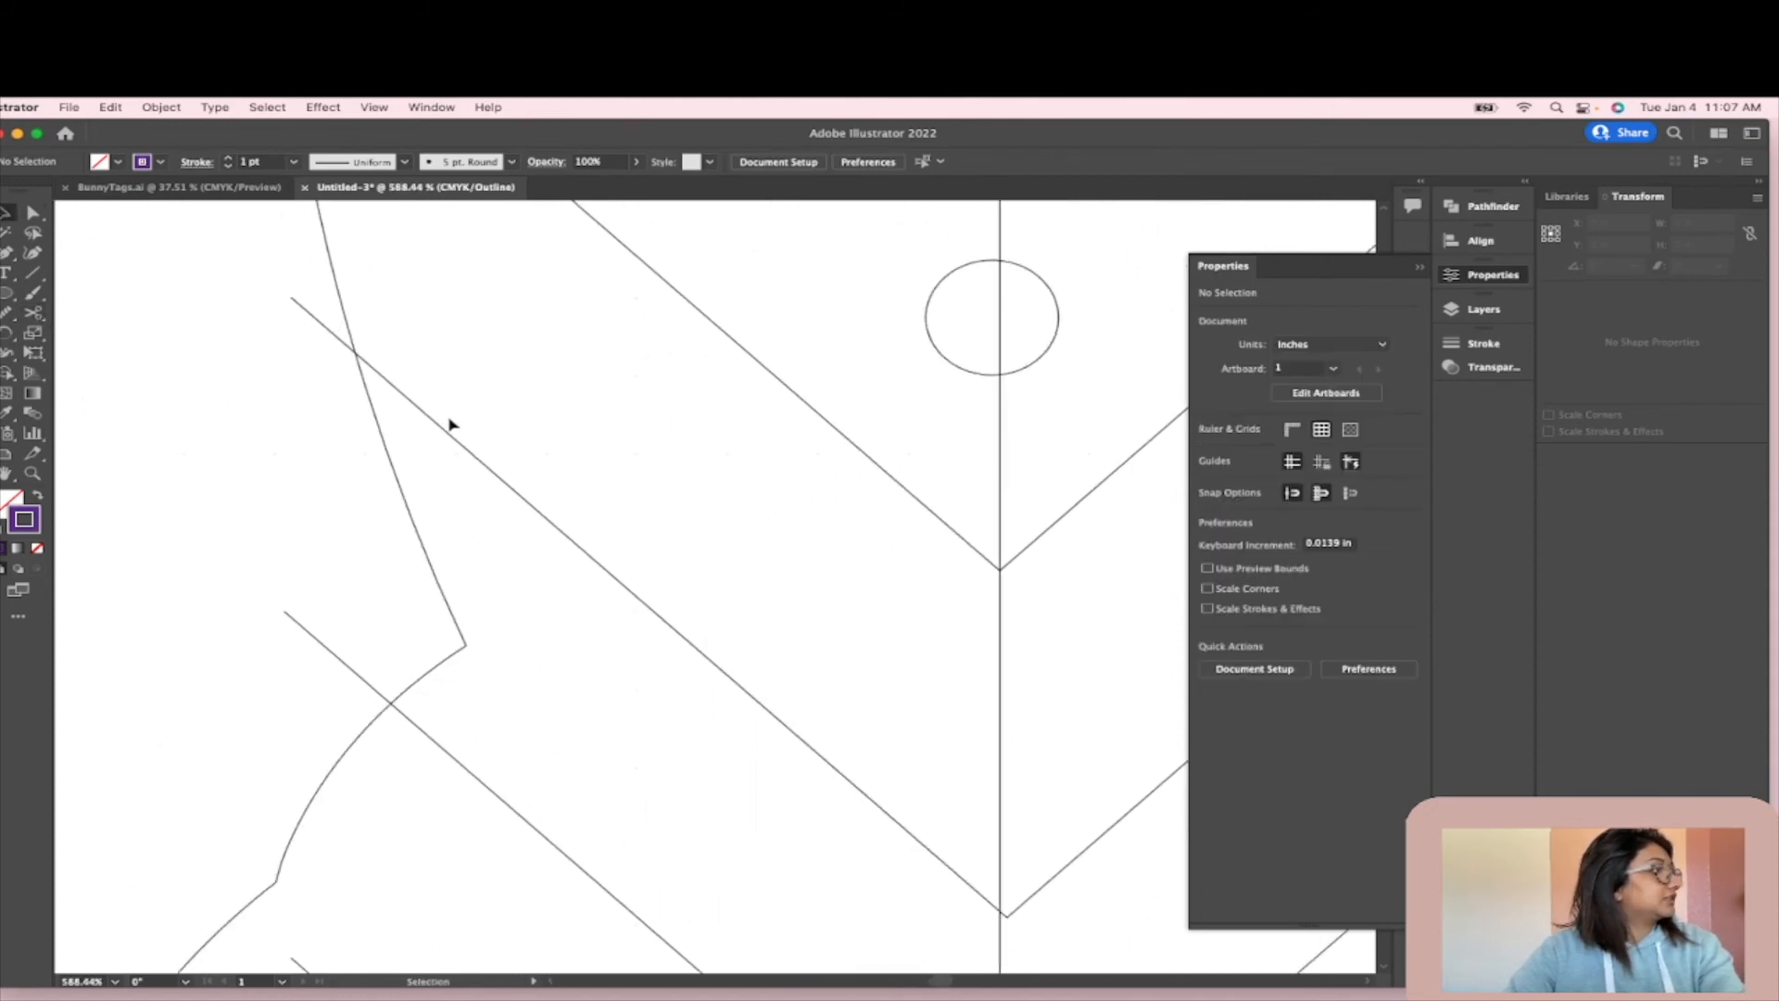
pyautogui.click(443, 432)
pyautogui.click(34, 312)
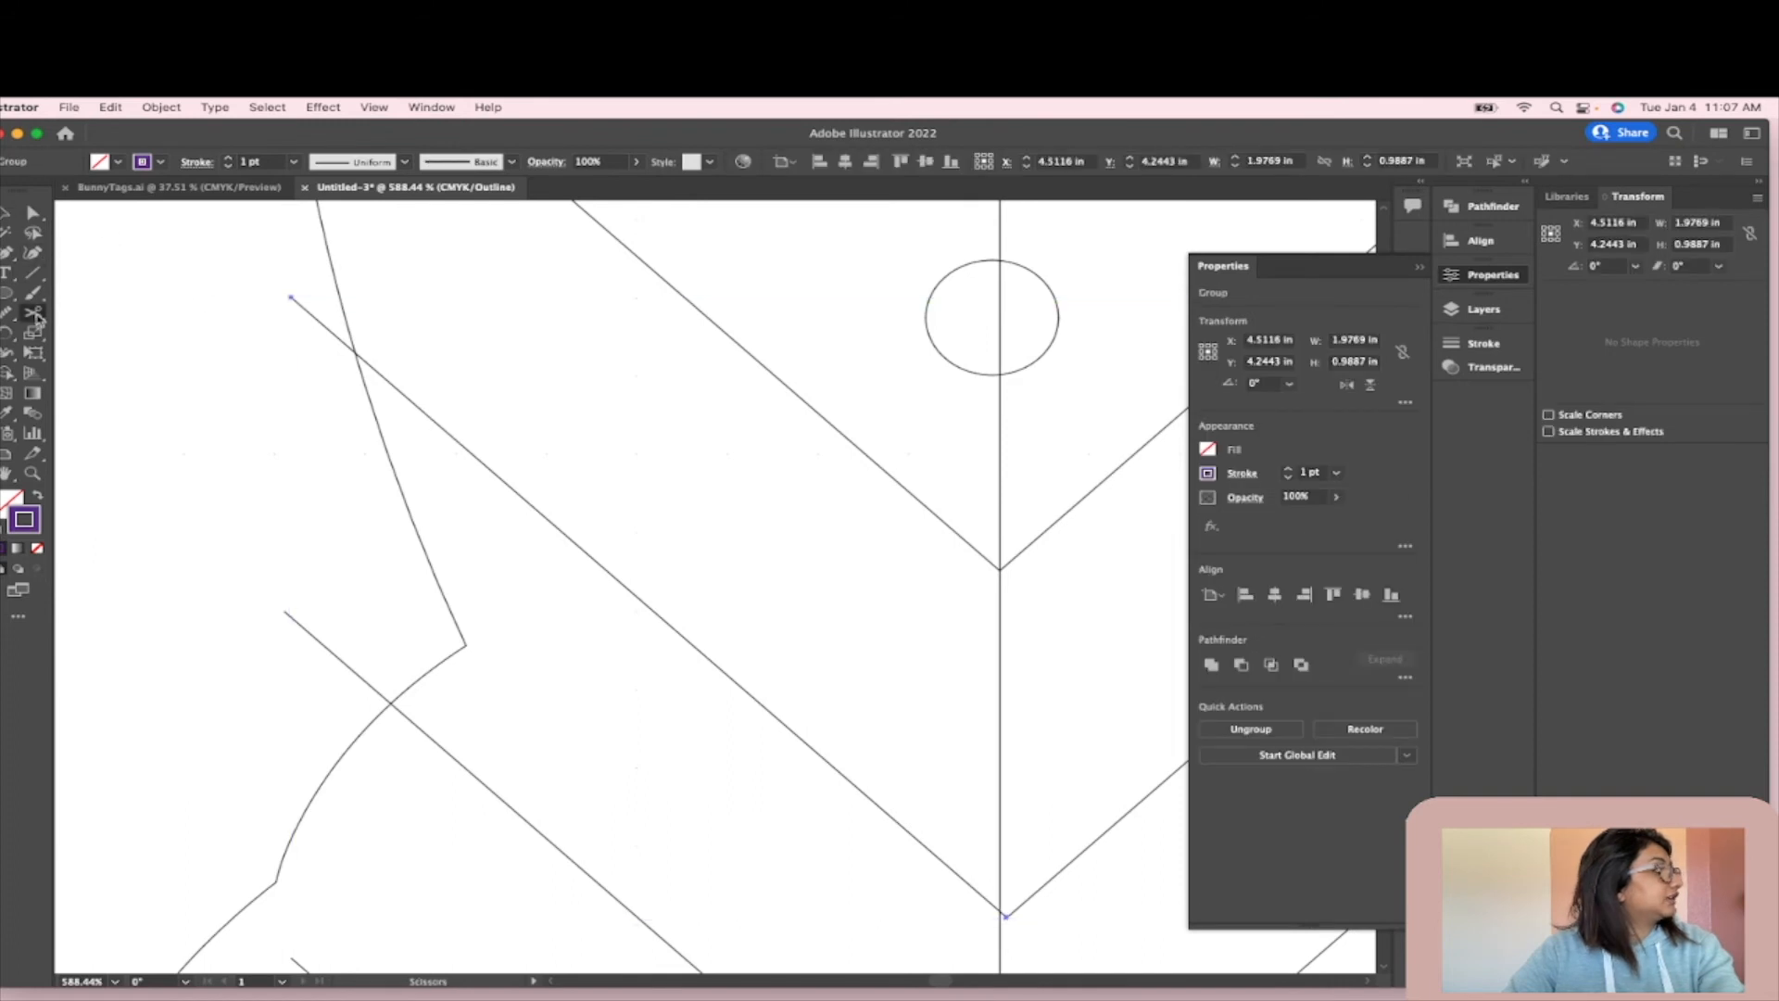
pyautogui.scroll(8, 311, 315)
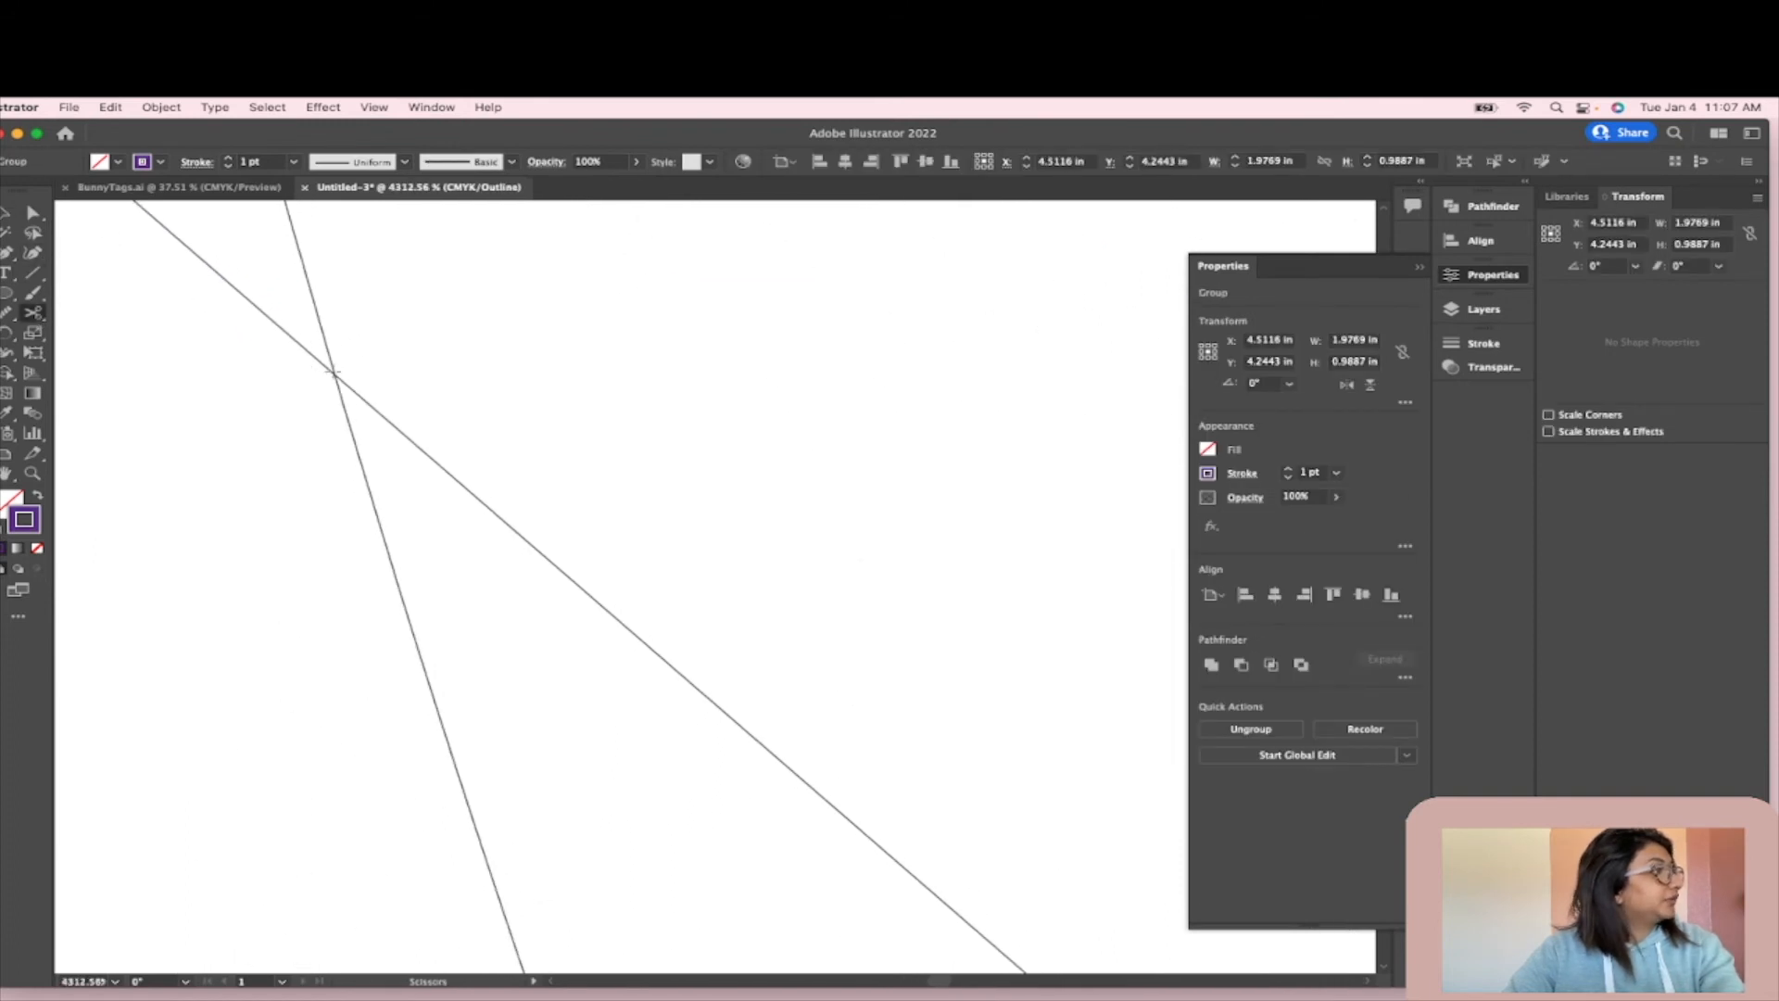
pyautogui.click(334, 373)
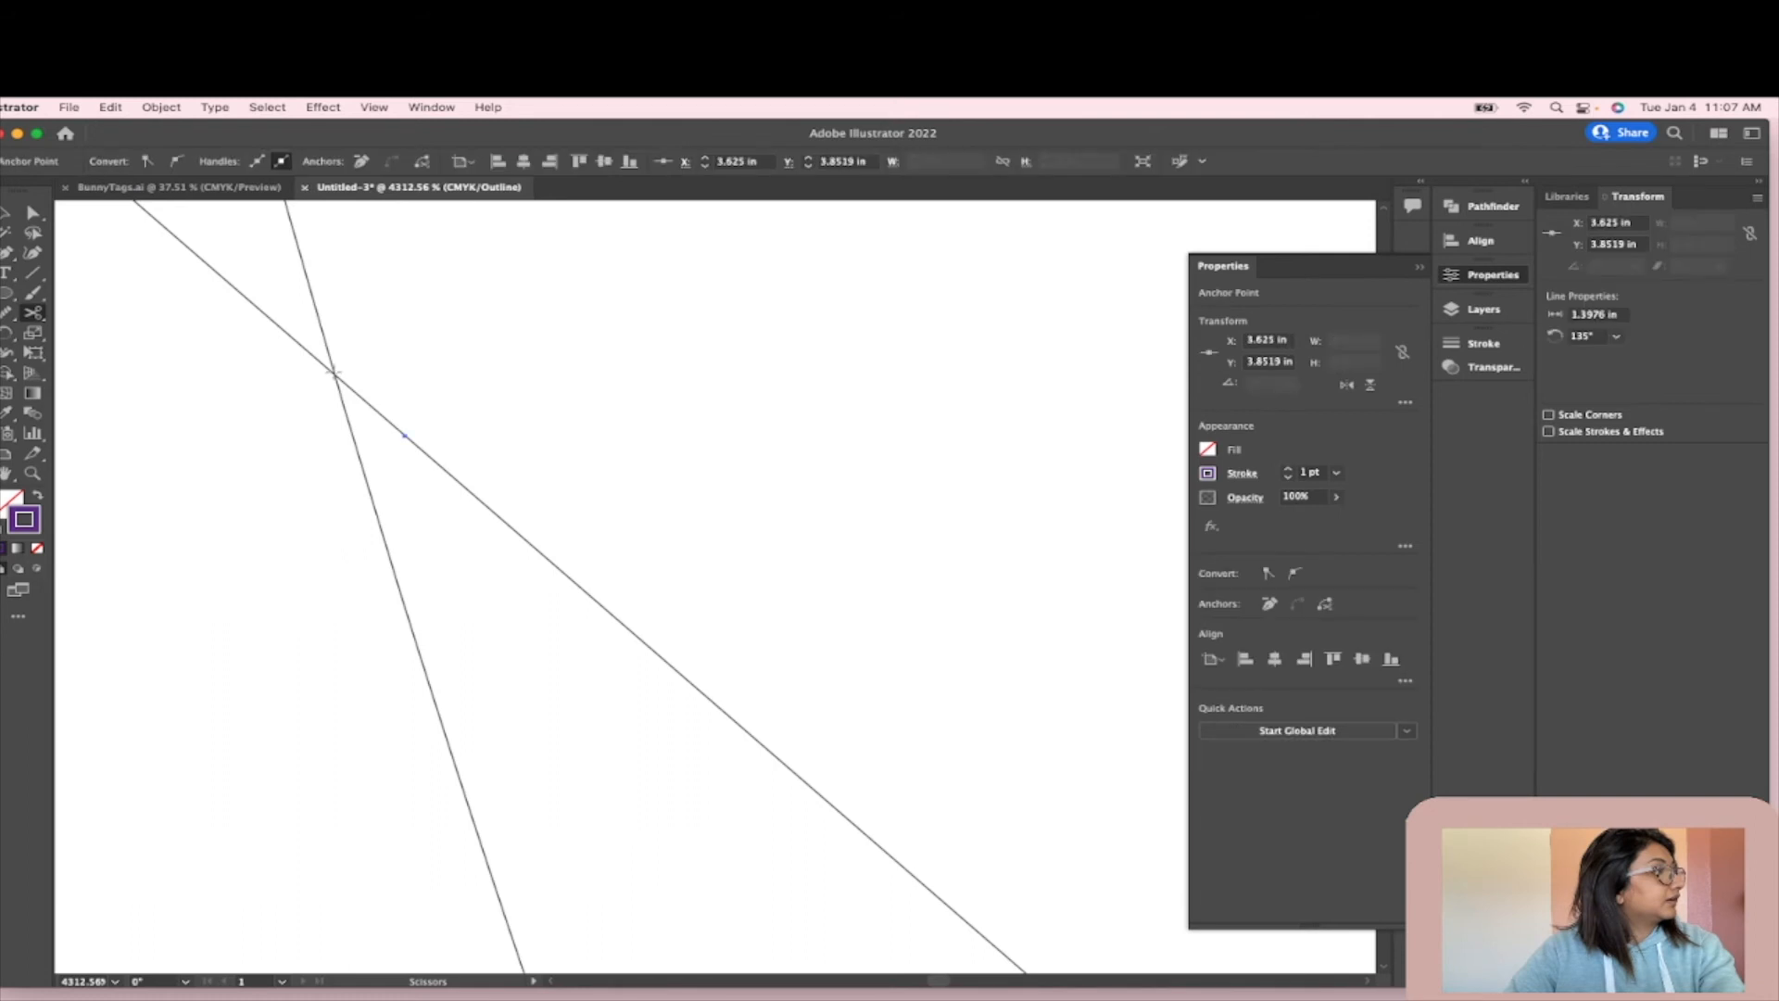
# - Refine the cut on the second V's left arm so it falls exactly on the left ear outline
pyautogui.click(333, 368)
pyautogui.scroll(2, 332, 366)
pyautogui.scroll(2, 332, 368)
pyautogui.click(334, 381)
pyautogui.scroll(-2, 244, 302)
pyautogui.scroll(-5, 290, 383)
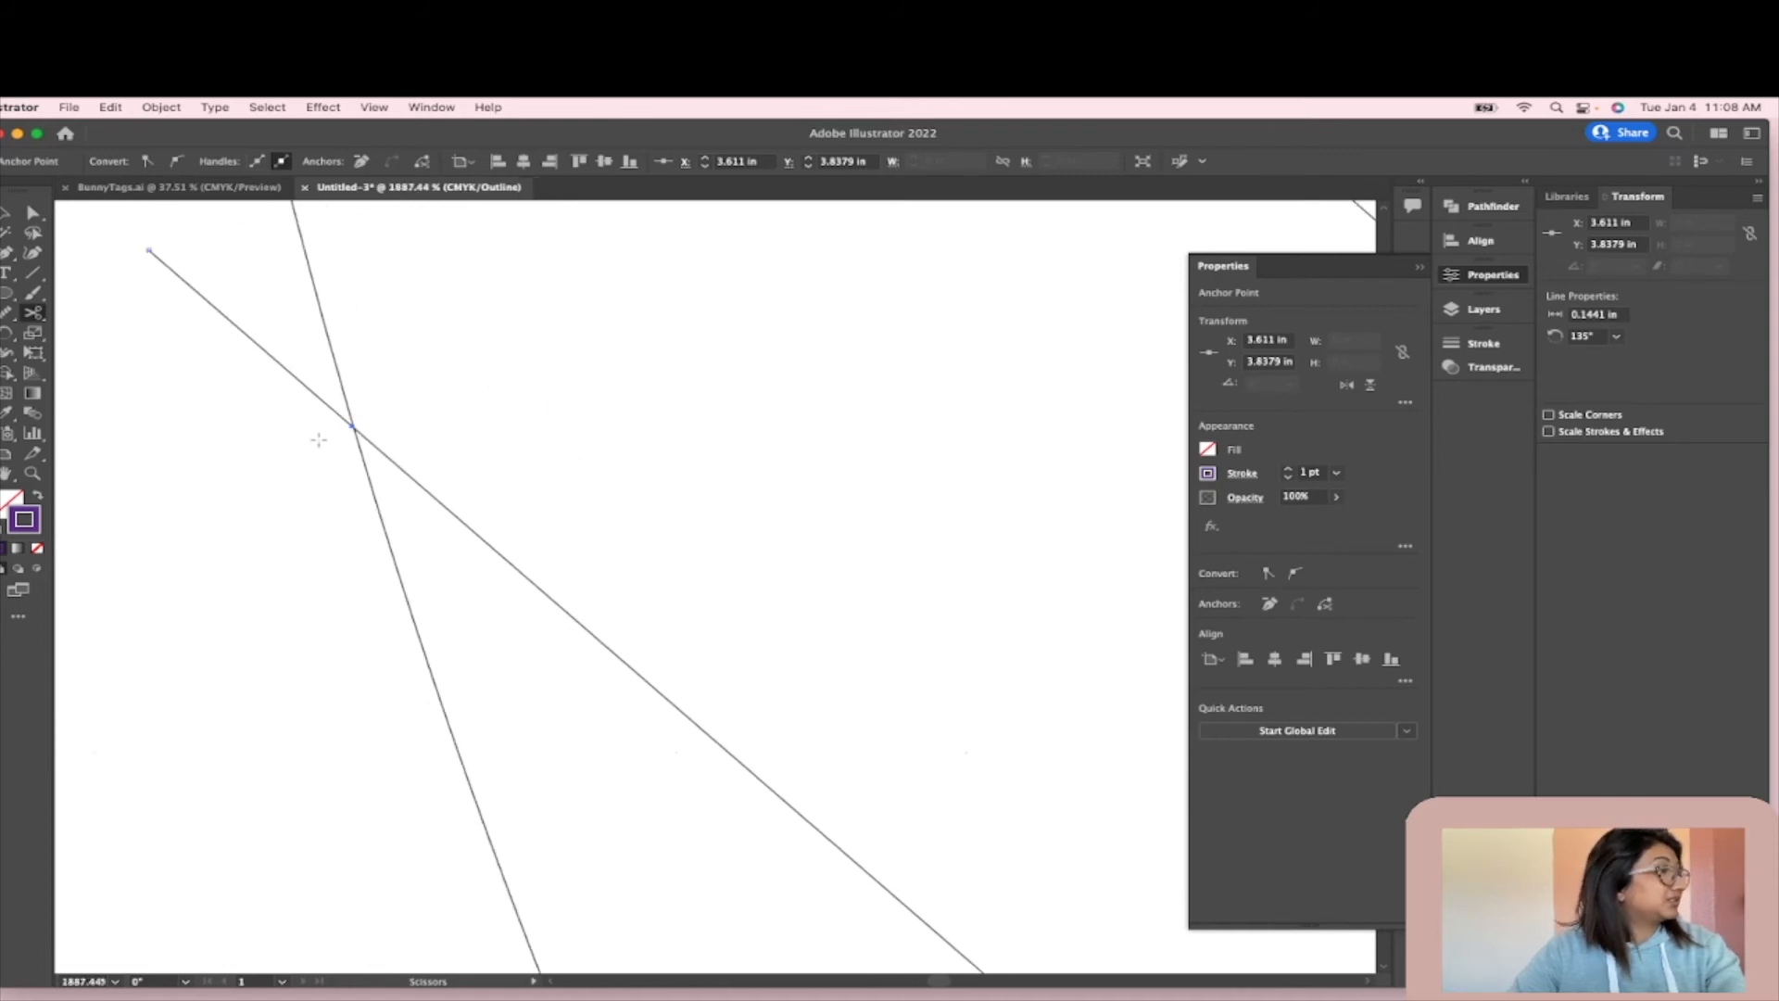
pyautogui.scroll(3, 321, 422)
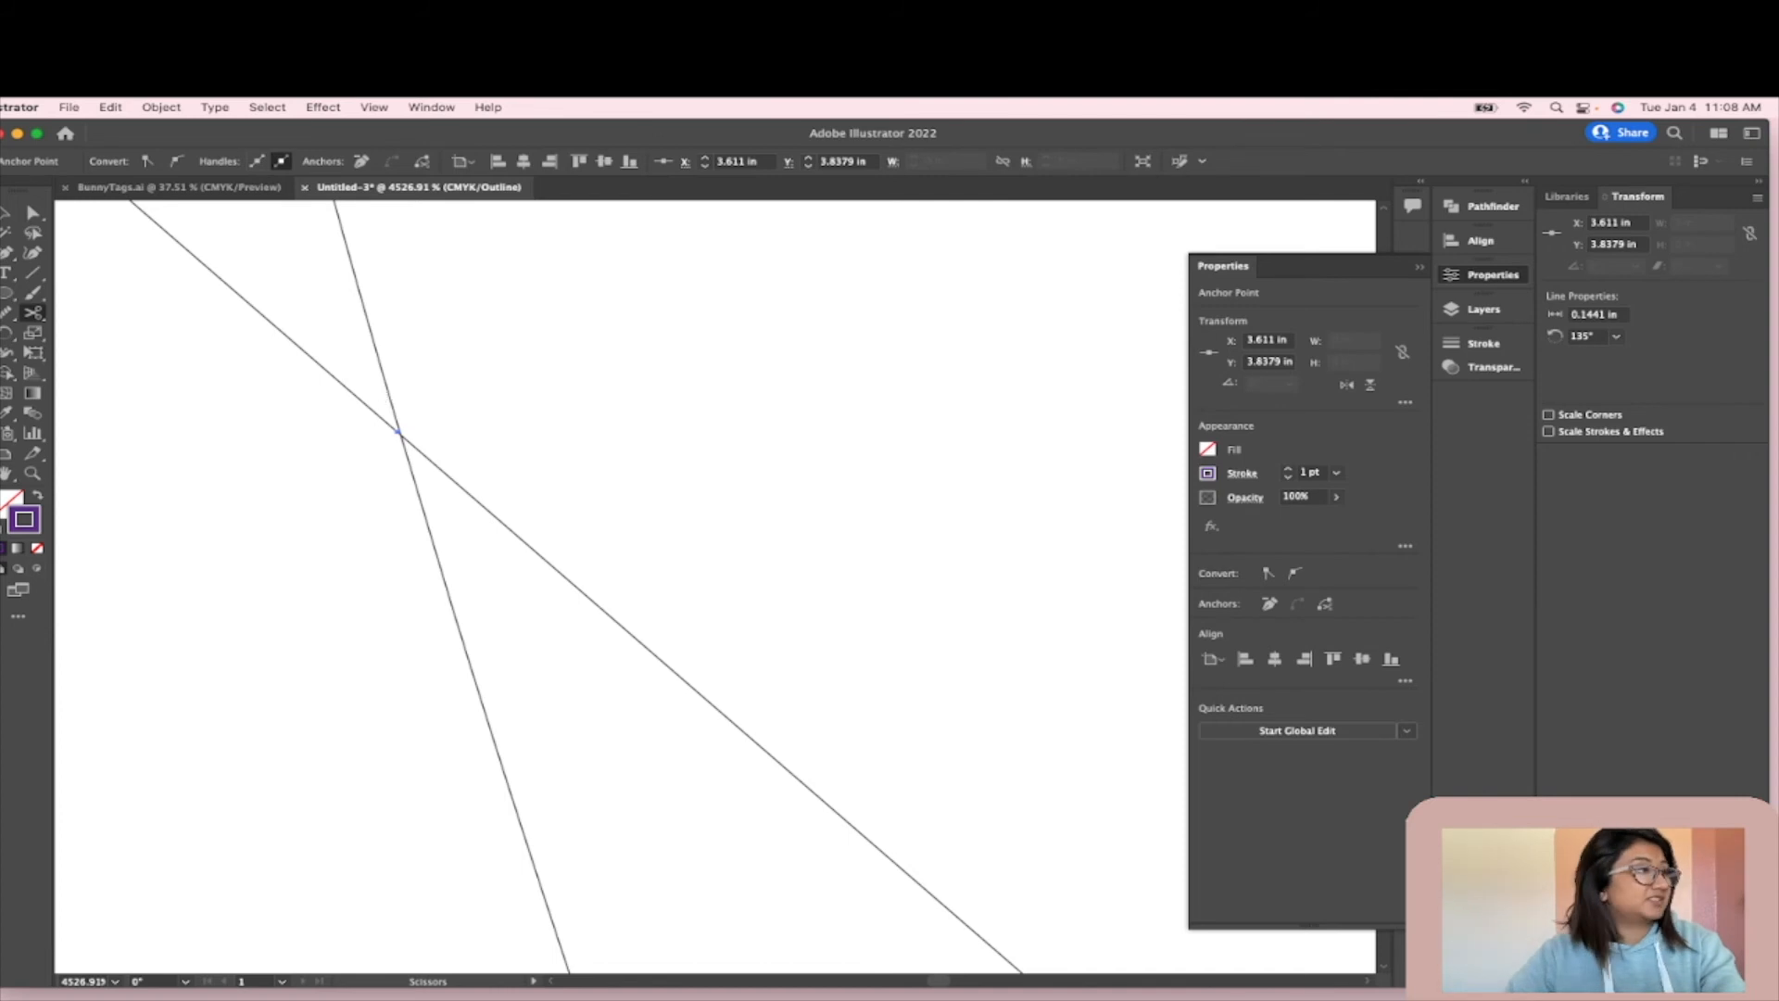
pyautogui.click(32, 213)
pyautogui.click(232, 287)
pyautogui.click(245, 369)
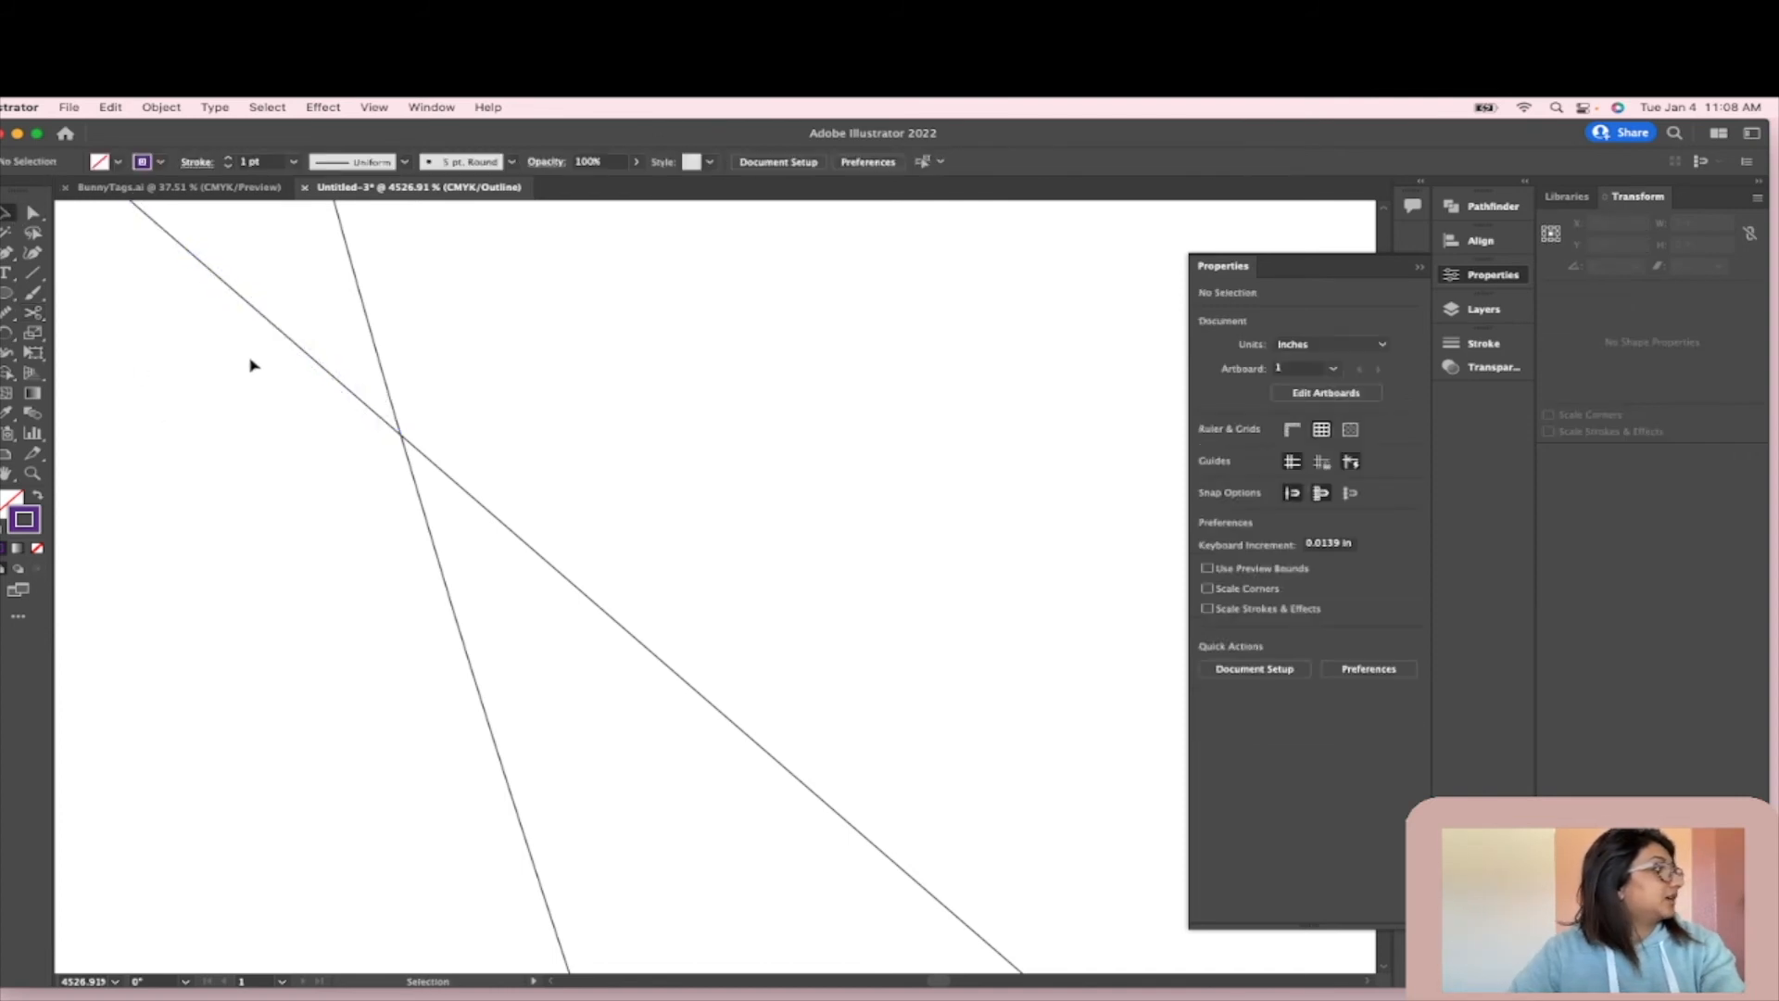
pyautogui.click(294, 345)
pyautogui.scroll(-3, 309, 392)
pyautogui.scroll(-2, 272, 386)
pyautogui.click(171, 272)
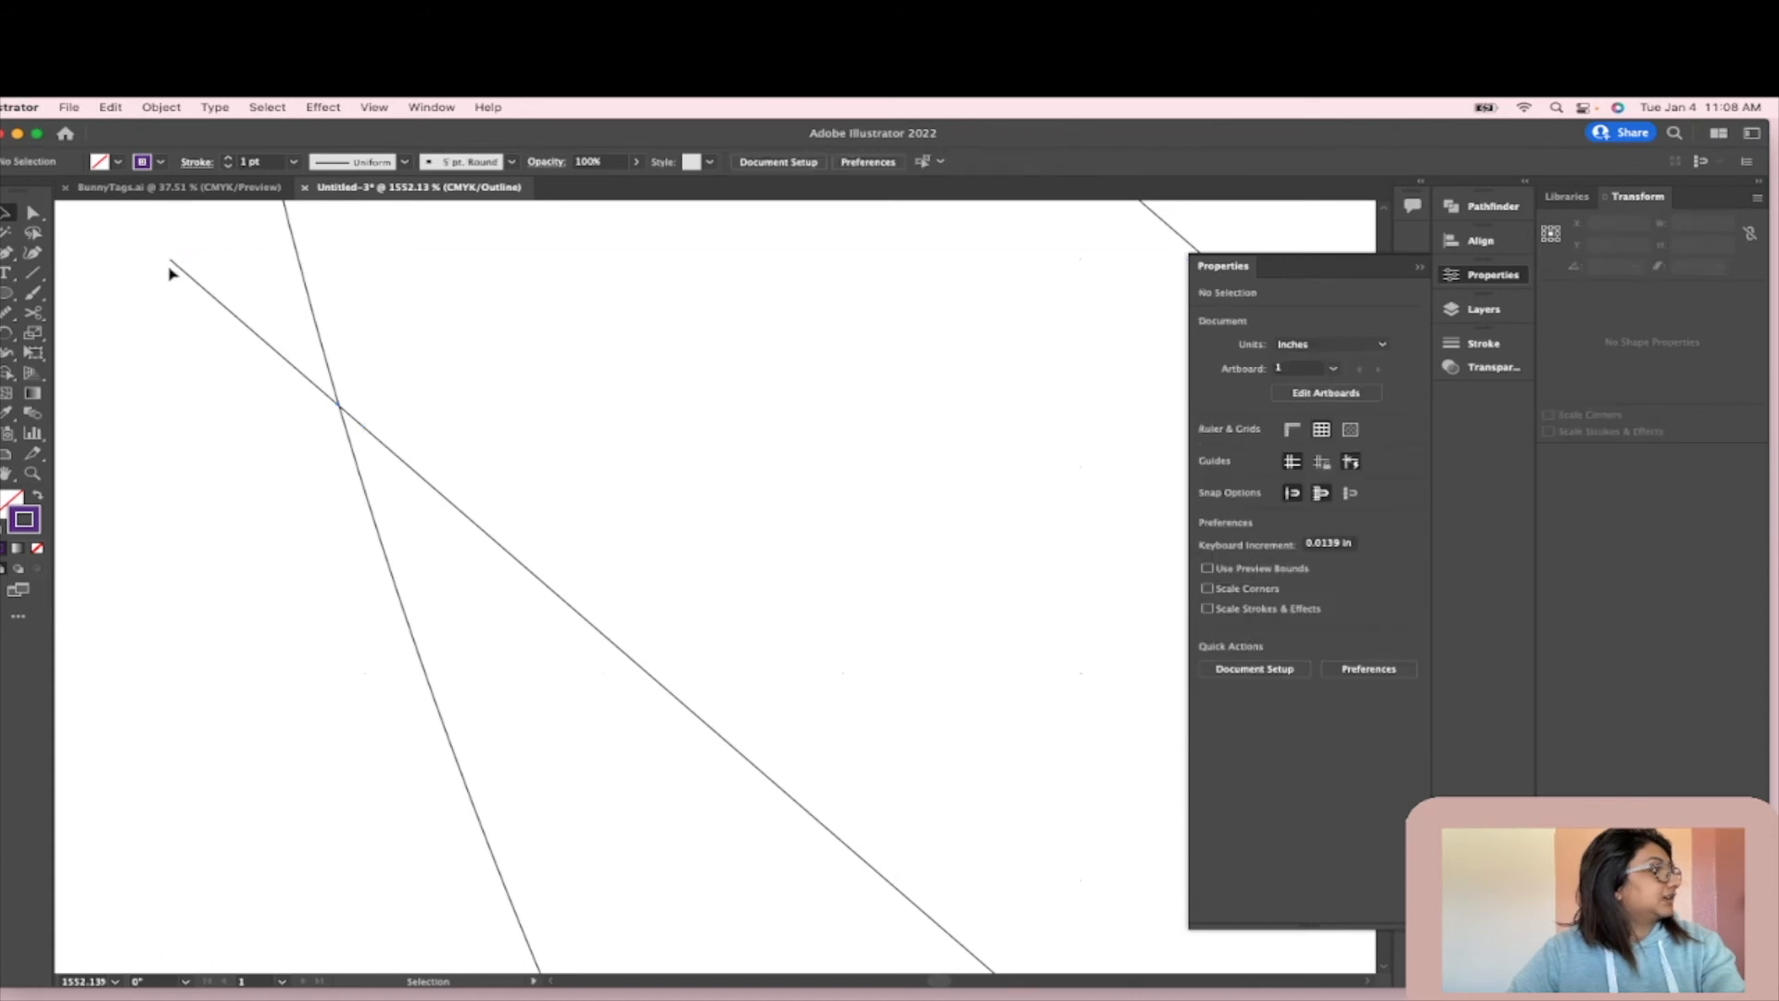
pyautogui.doubleClick(181, 270)
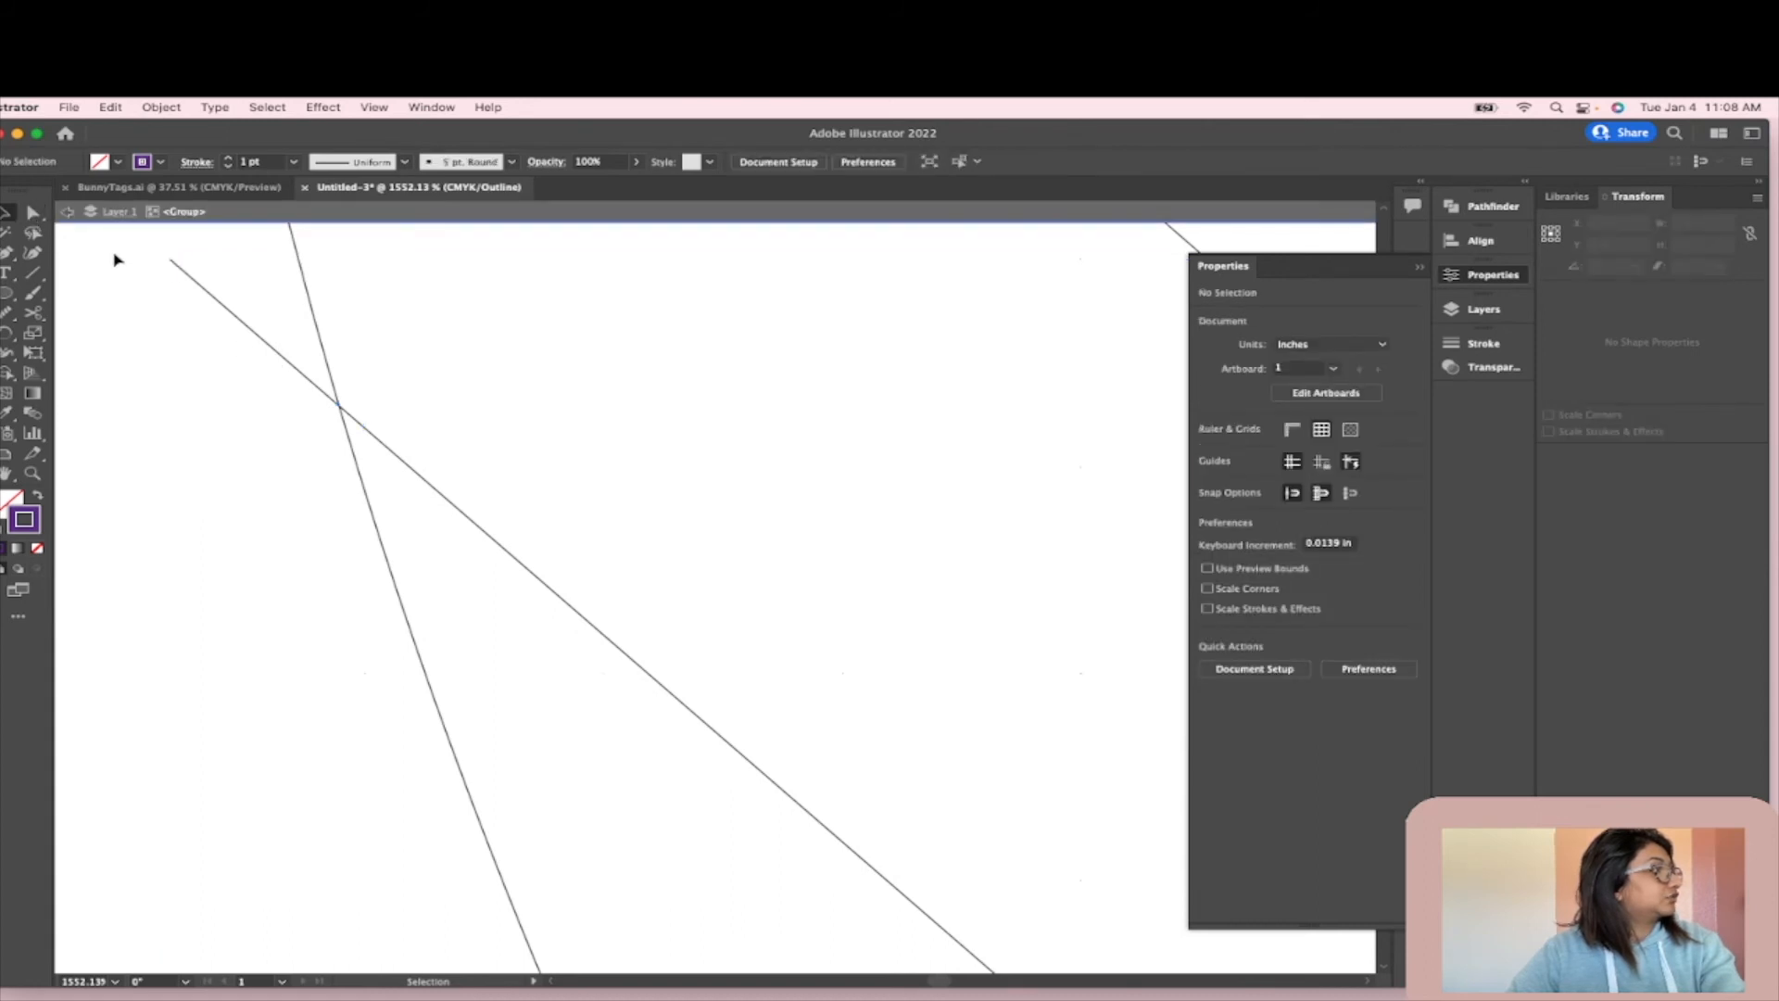
pyautogui.press('Escape')
# - Delete the cut-off end of the second V's left arm that sticks out beyond the left ear outline
pyautogui.press('a')
pyautogui.click(213, 301)
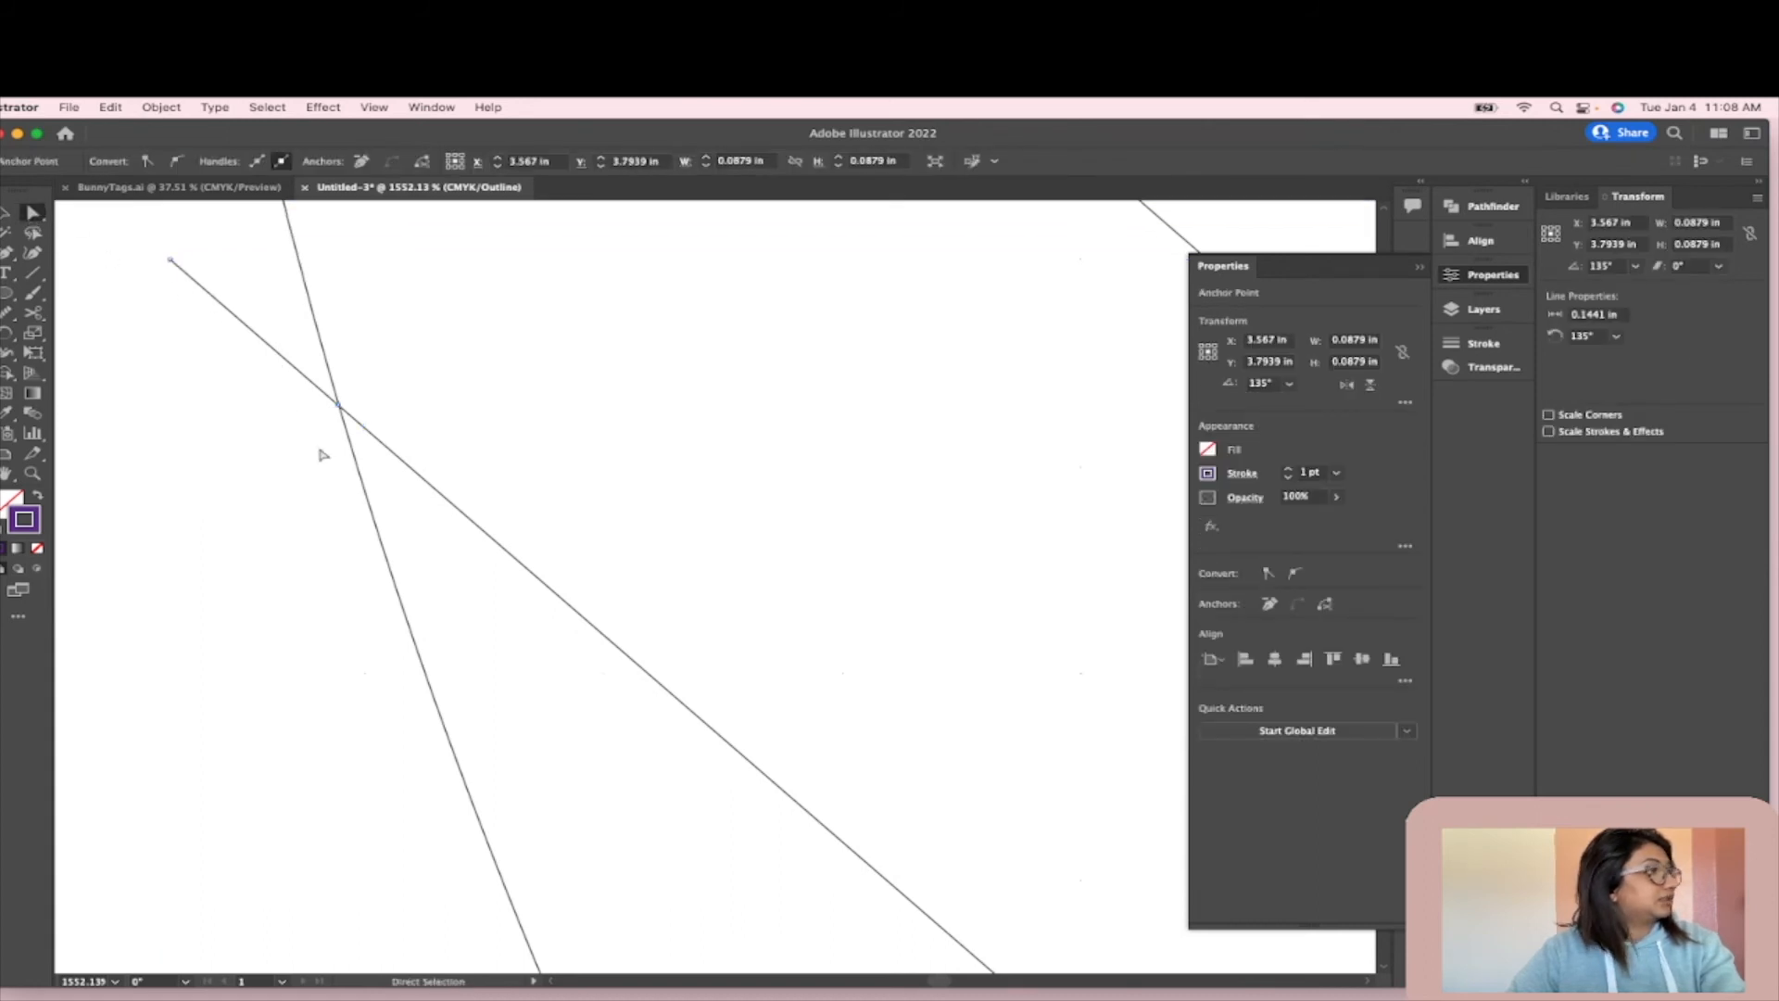
pyautogui.press('Delete')
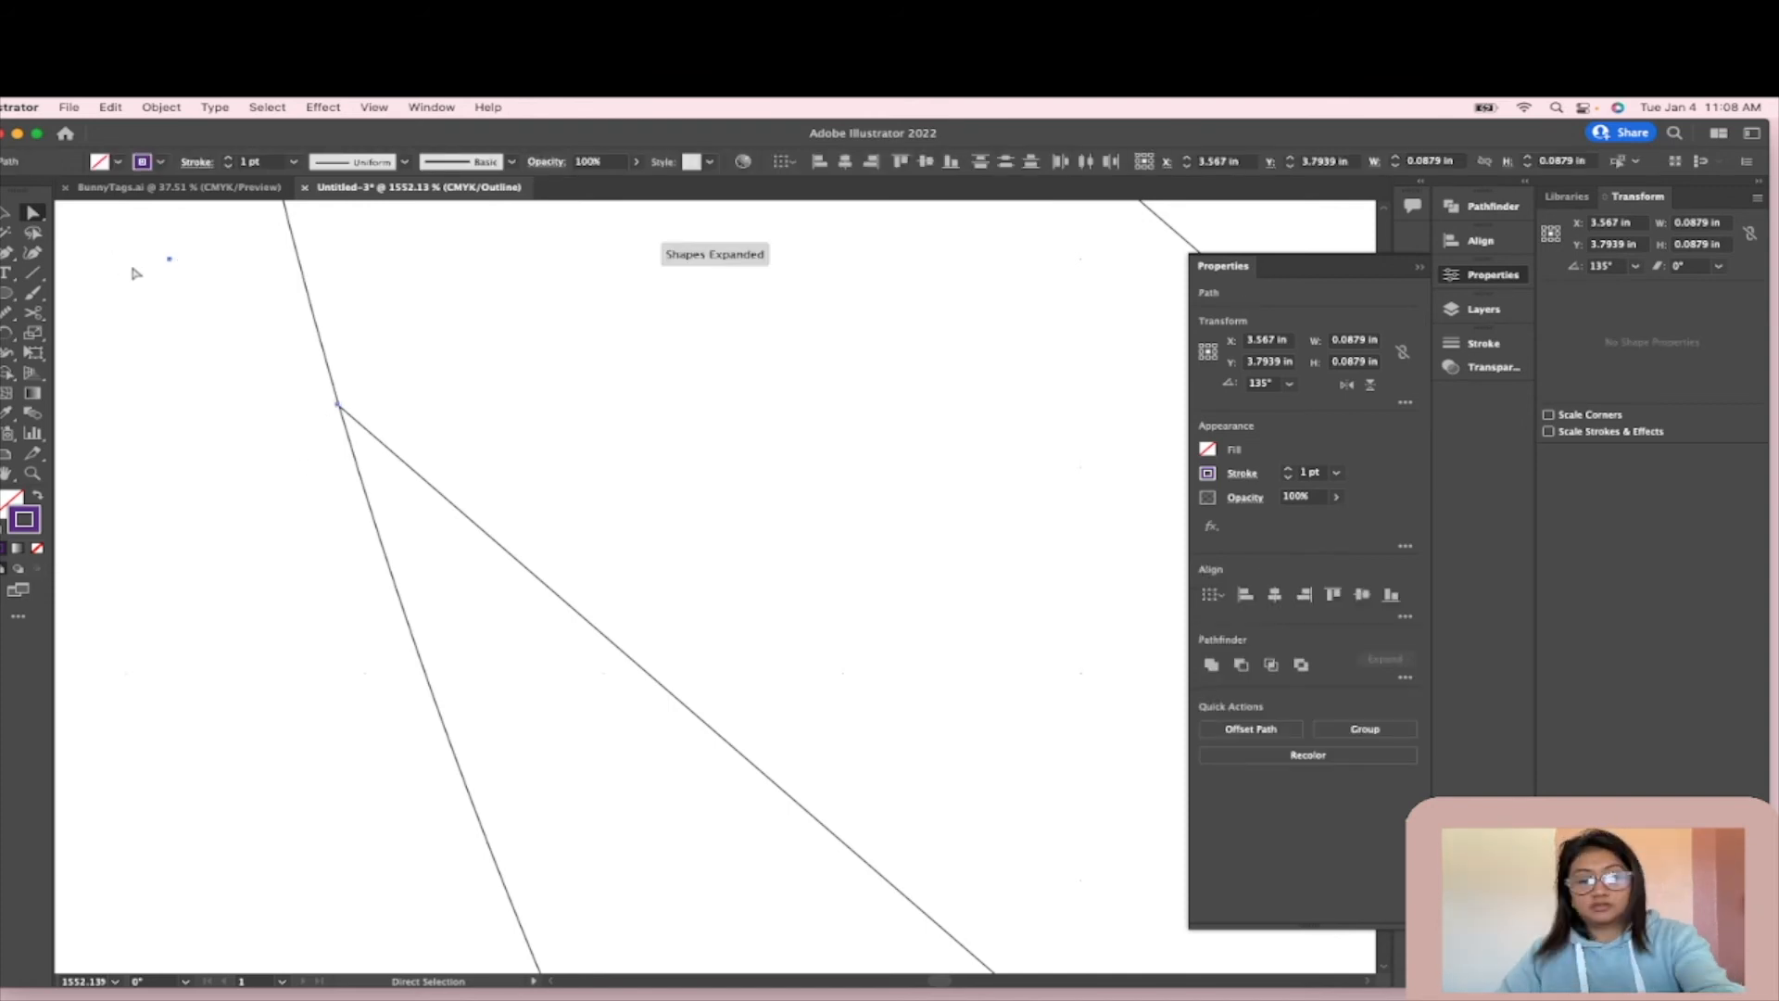
pyautogui.press('Delete')
pyautogui.scroll(-5, 283, 406)
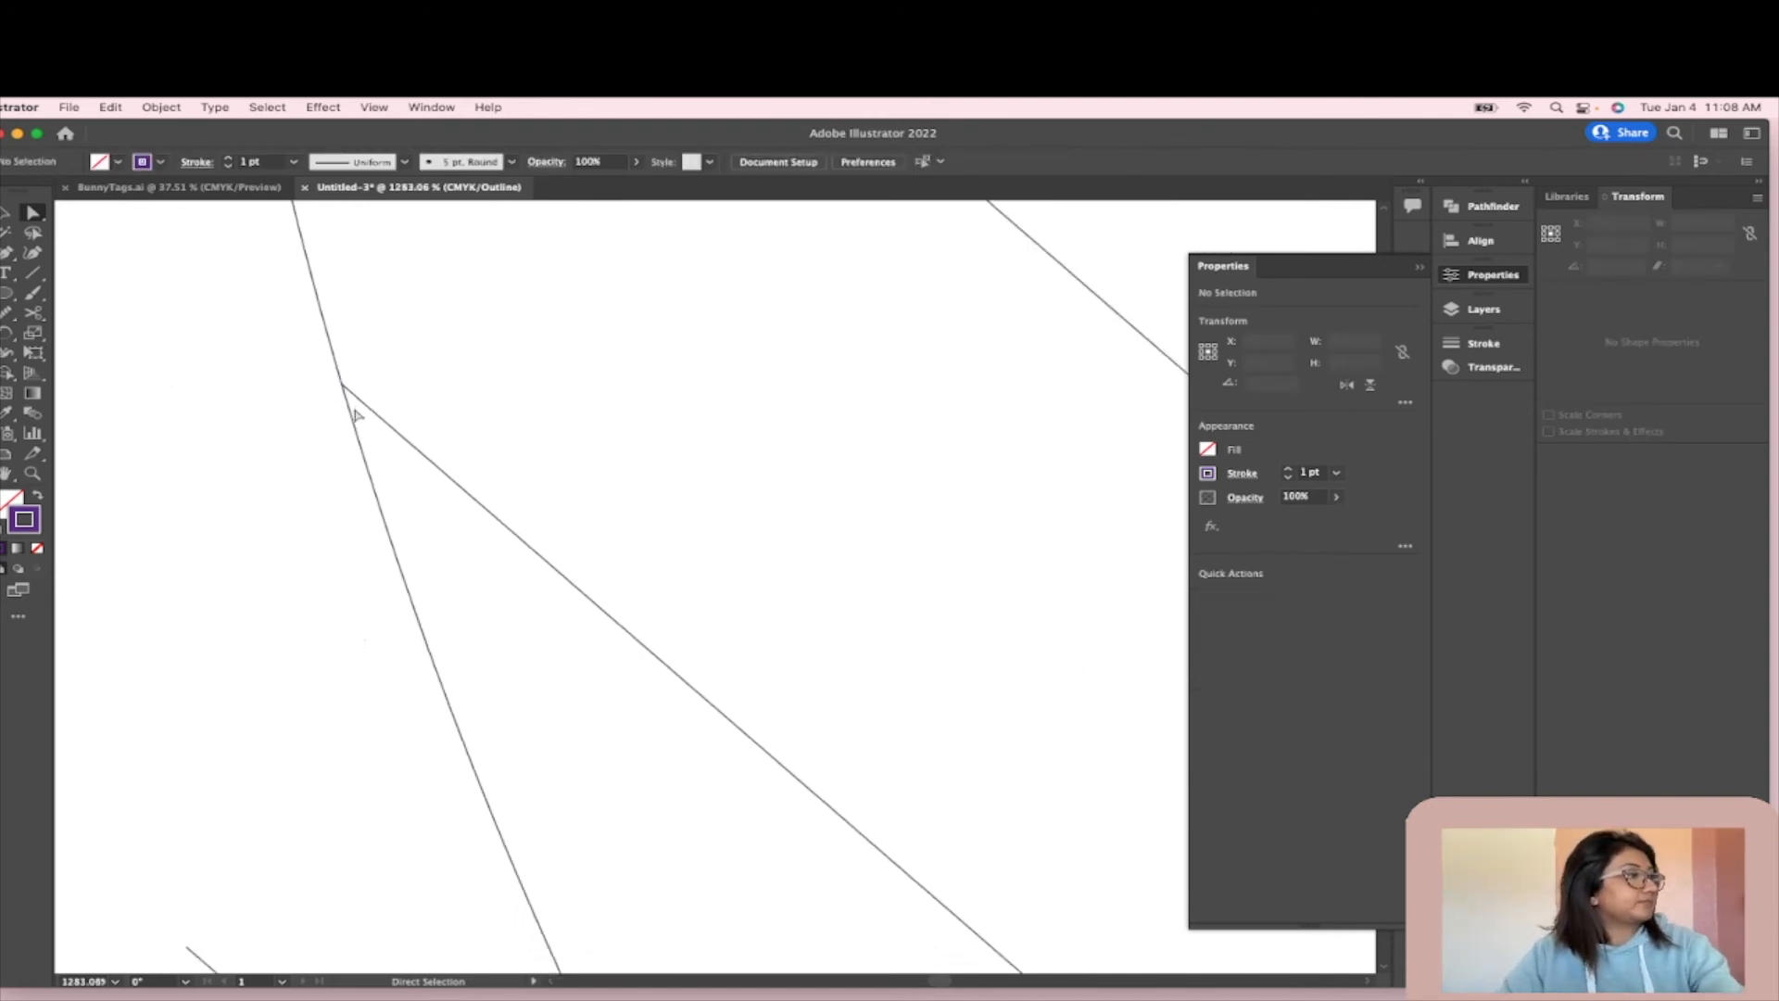
# - Split the third V's left arm with the Scissors tool just outside the bunny outline and delete the outer piece
pyautogui.press('c')
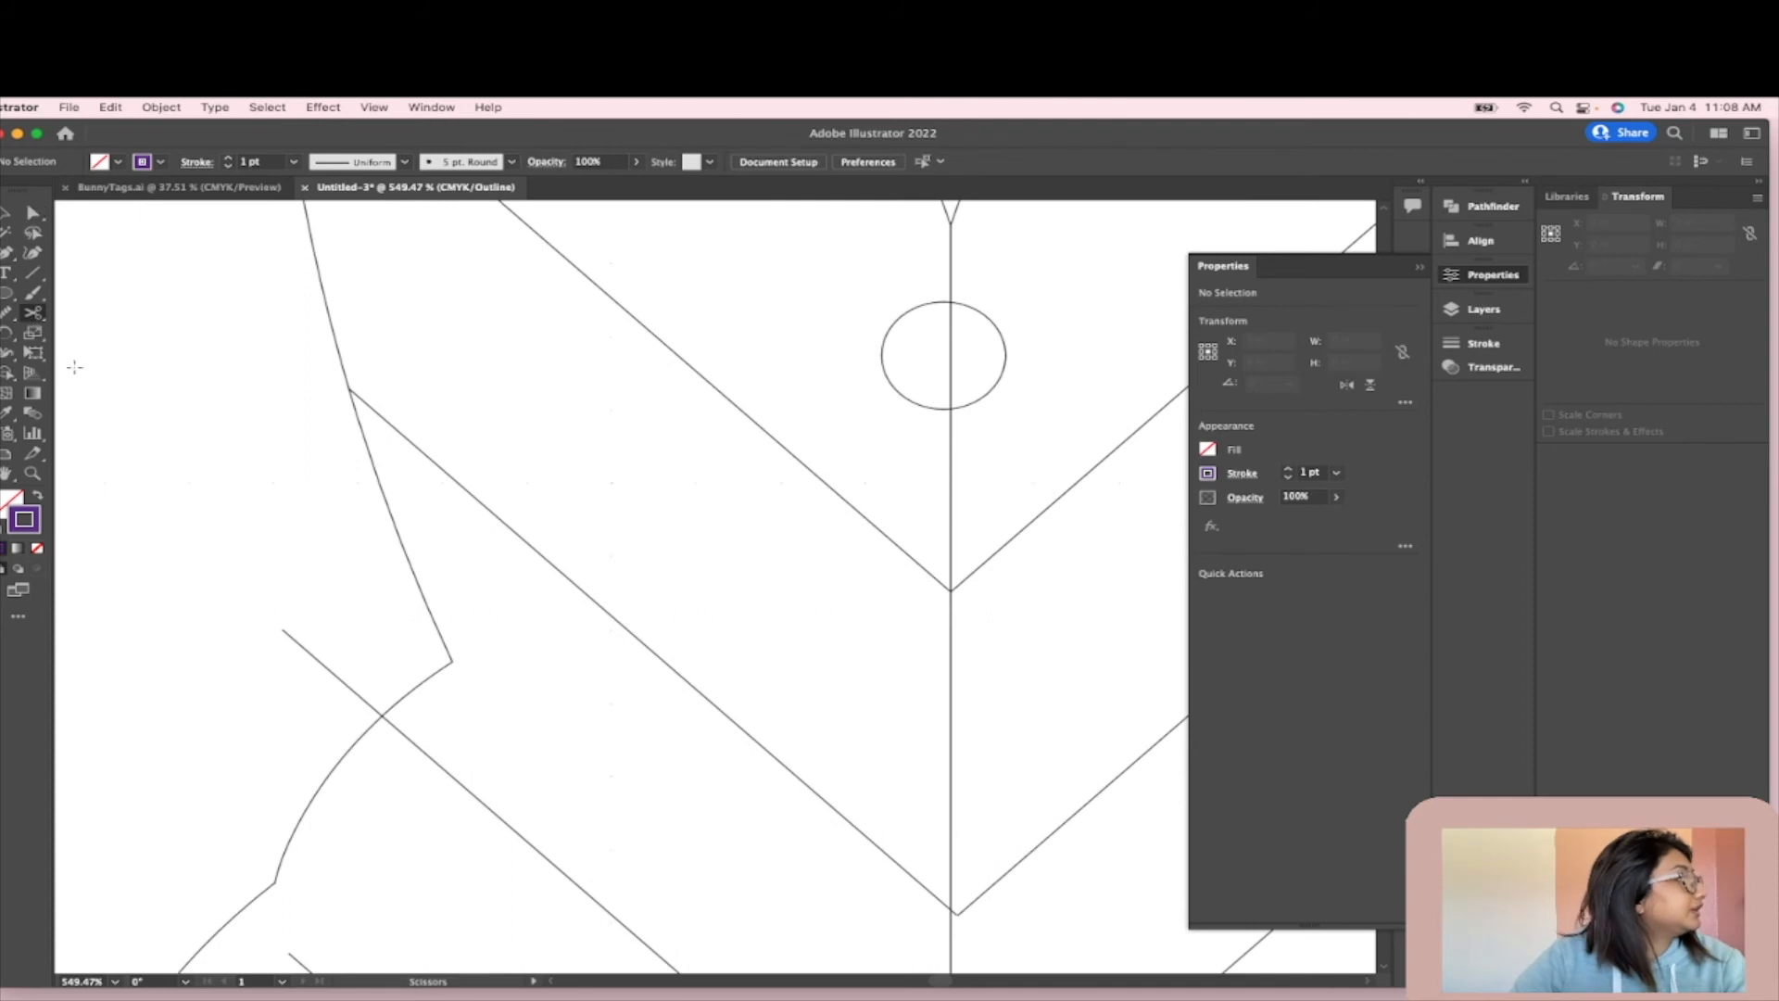
pyautogui.scroll(4, 387, 735)
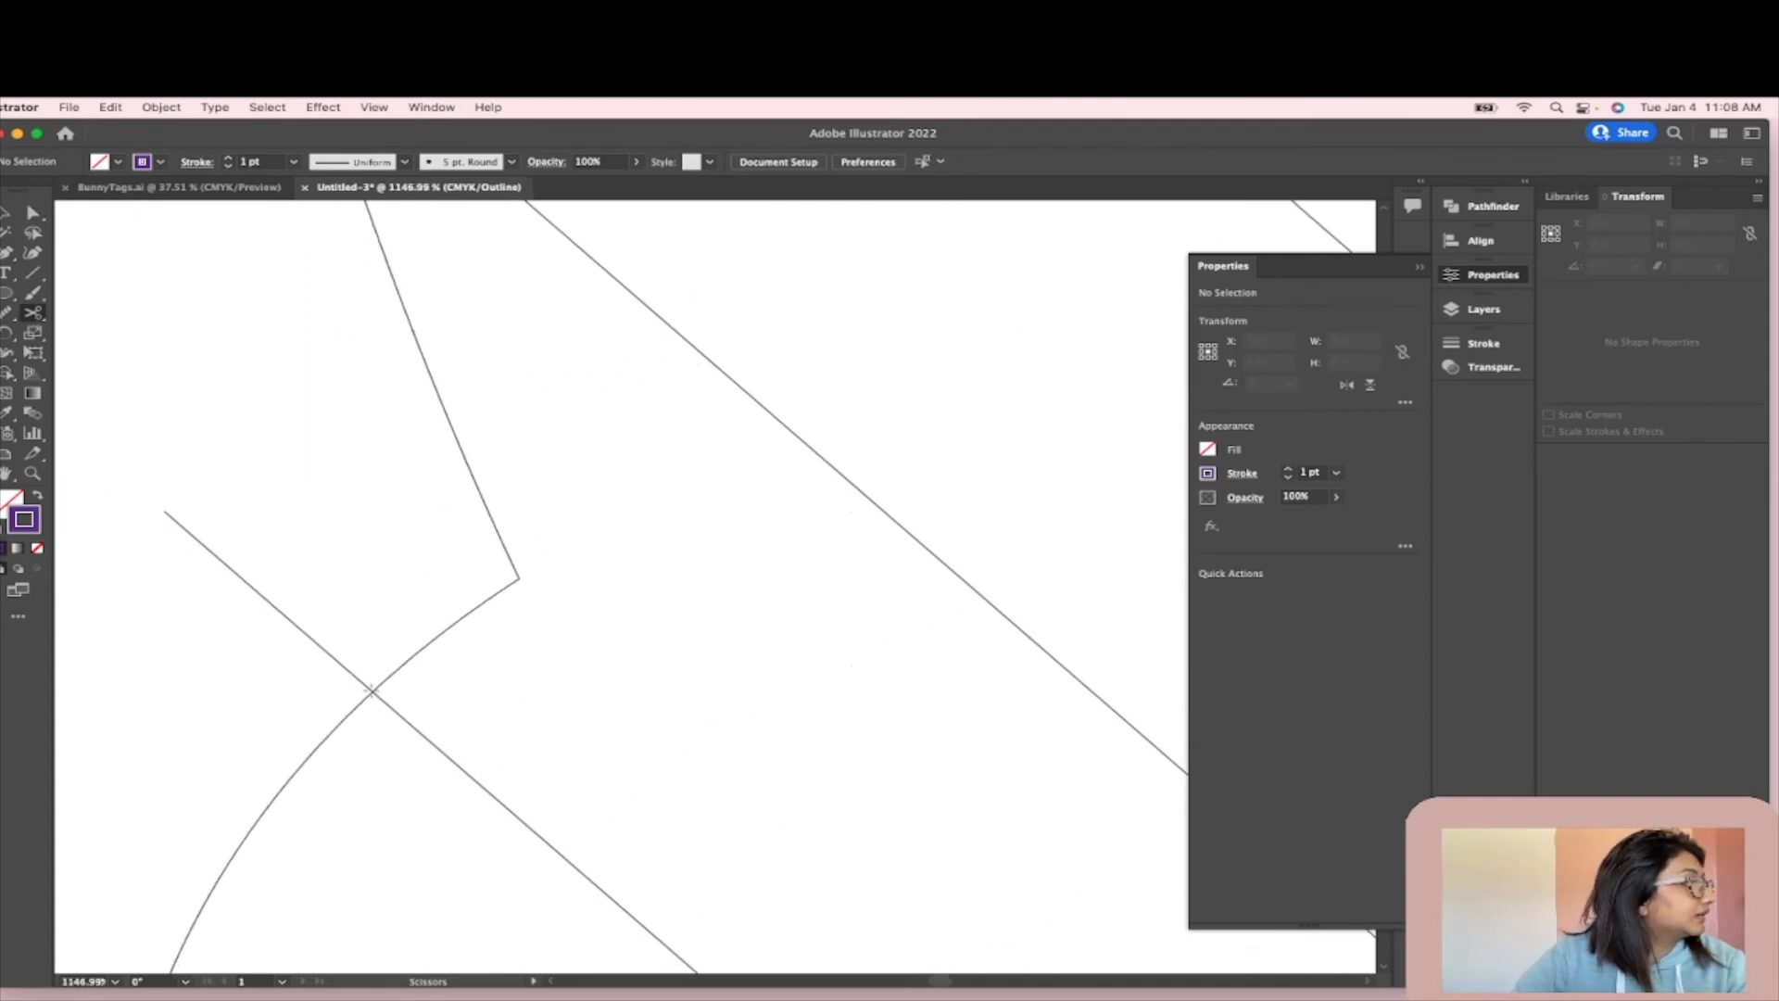
pyautogui.click(340, 665)
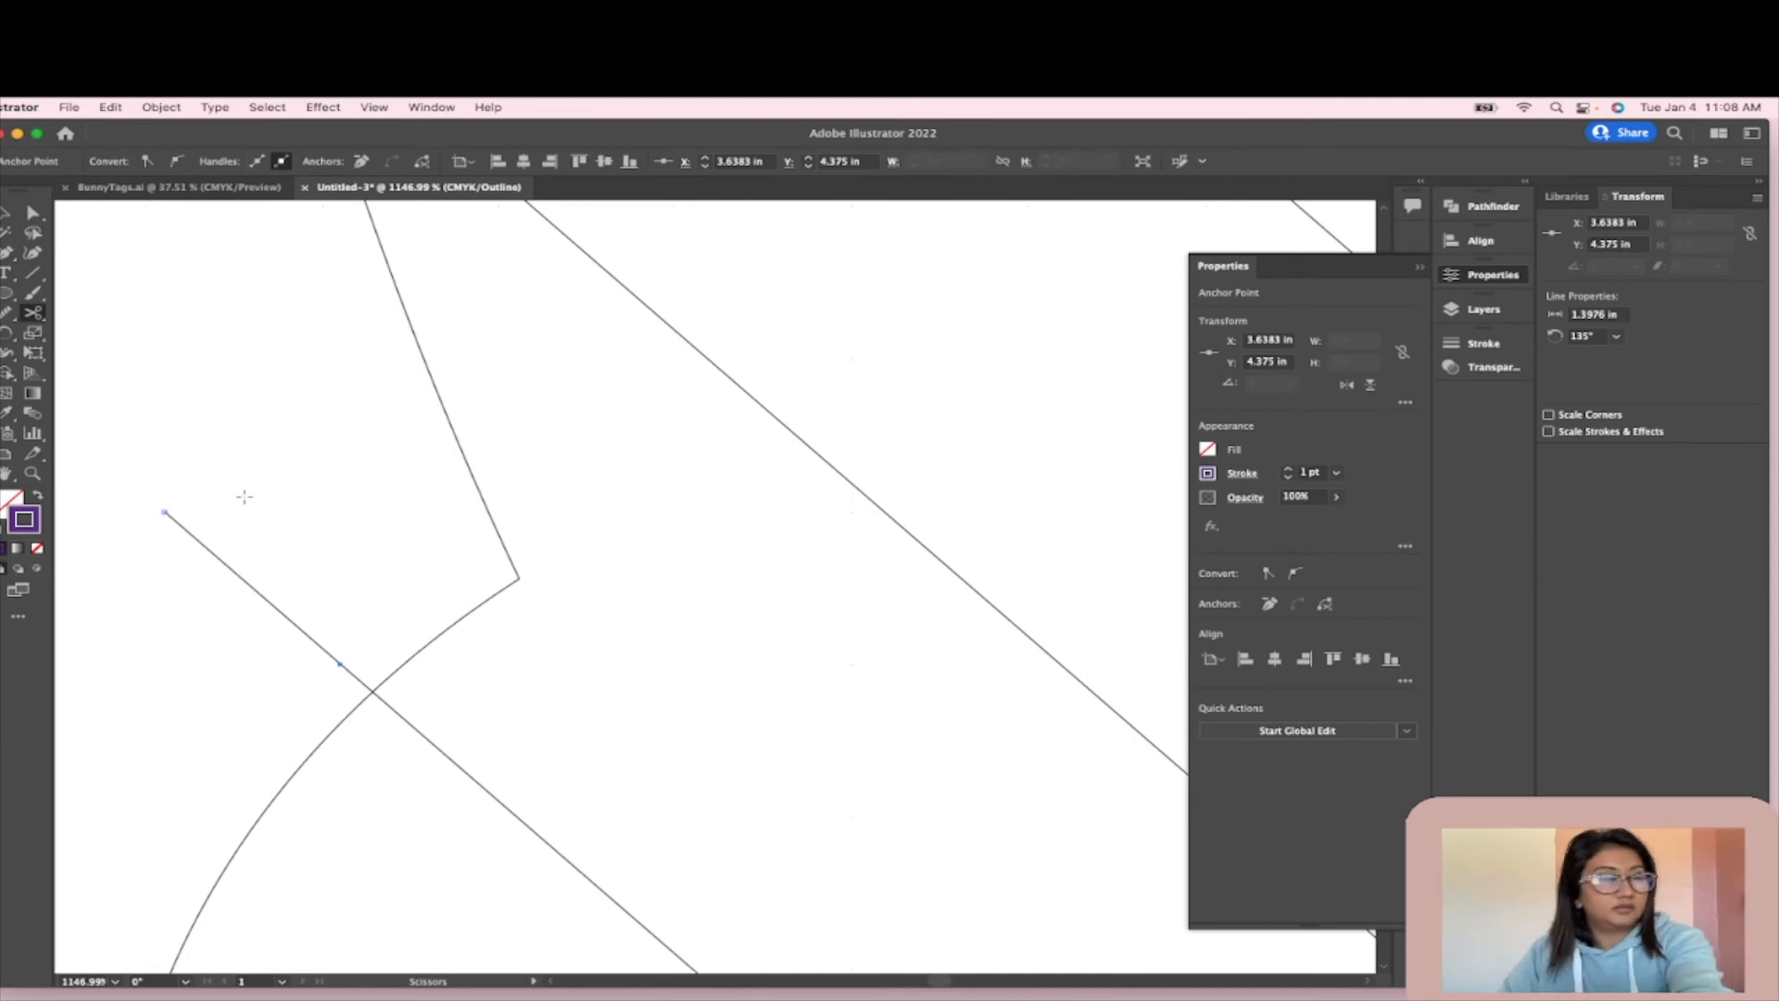
pyautogui.press('Delete')
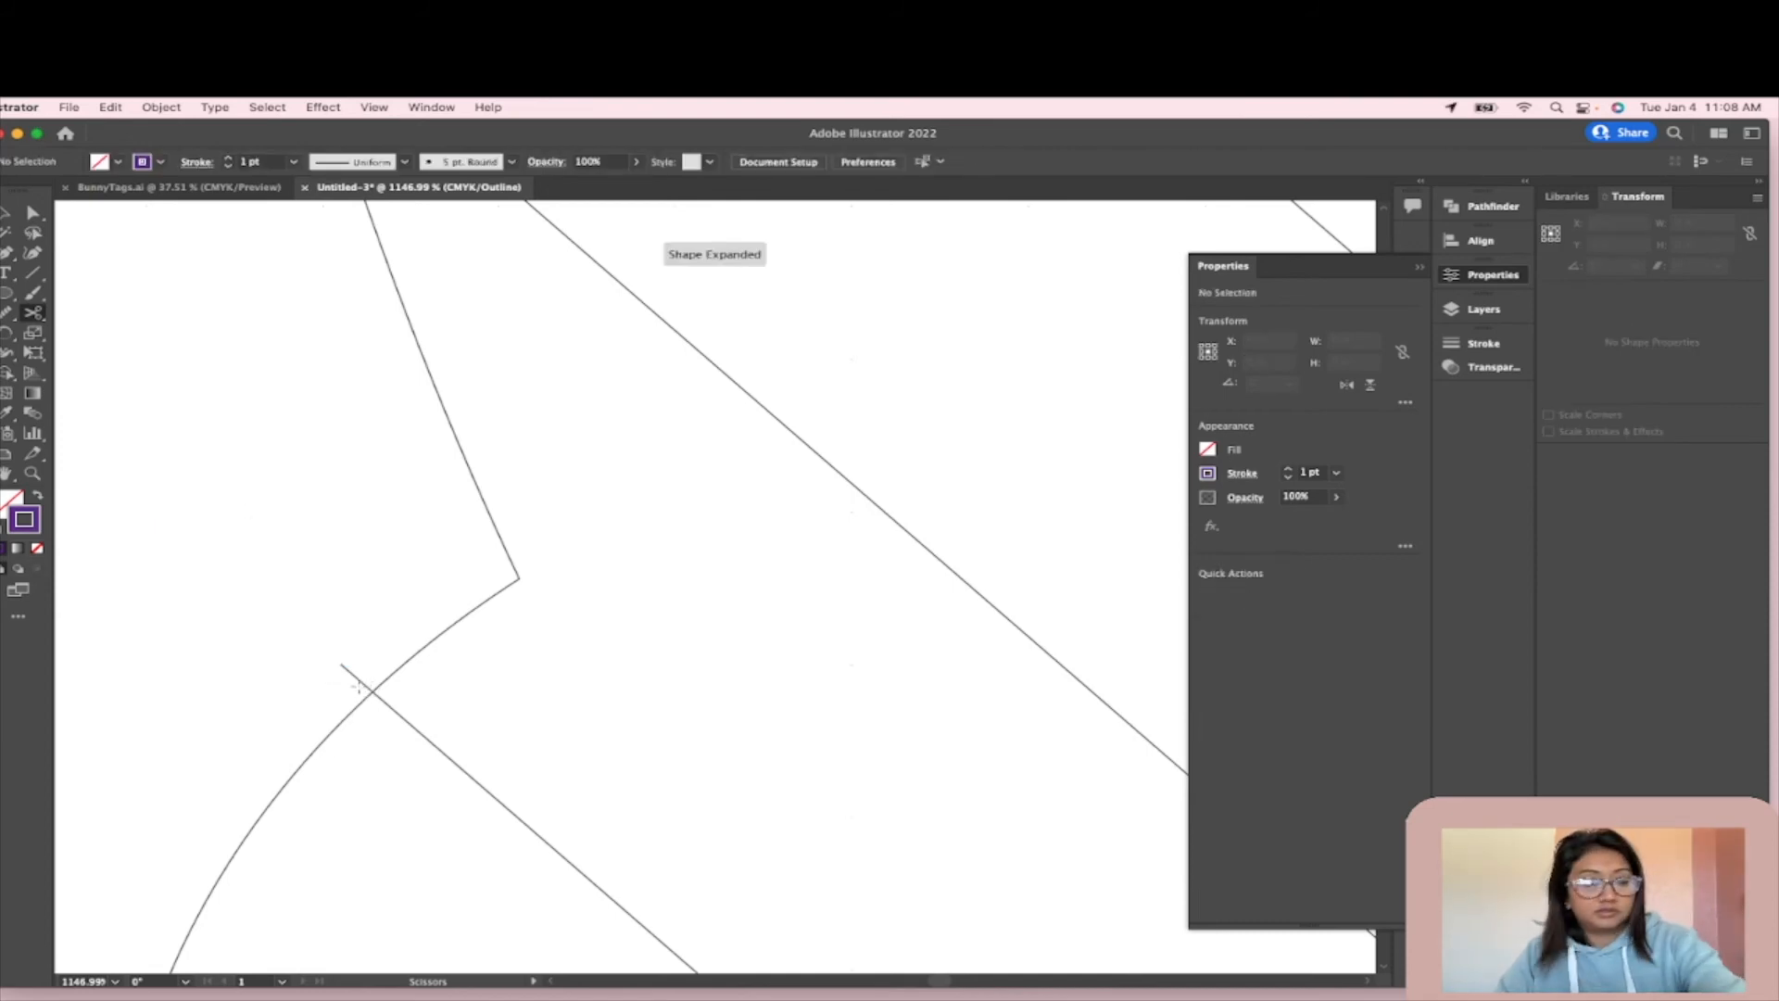
# - Cut the remaining stub of the third V's left arm close to its crossing with the bunny outline and delete it
pyautogui.scroll(6, 360, 686)
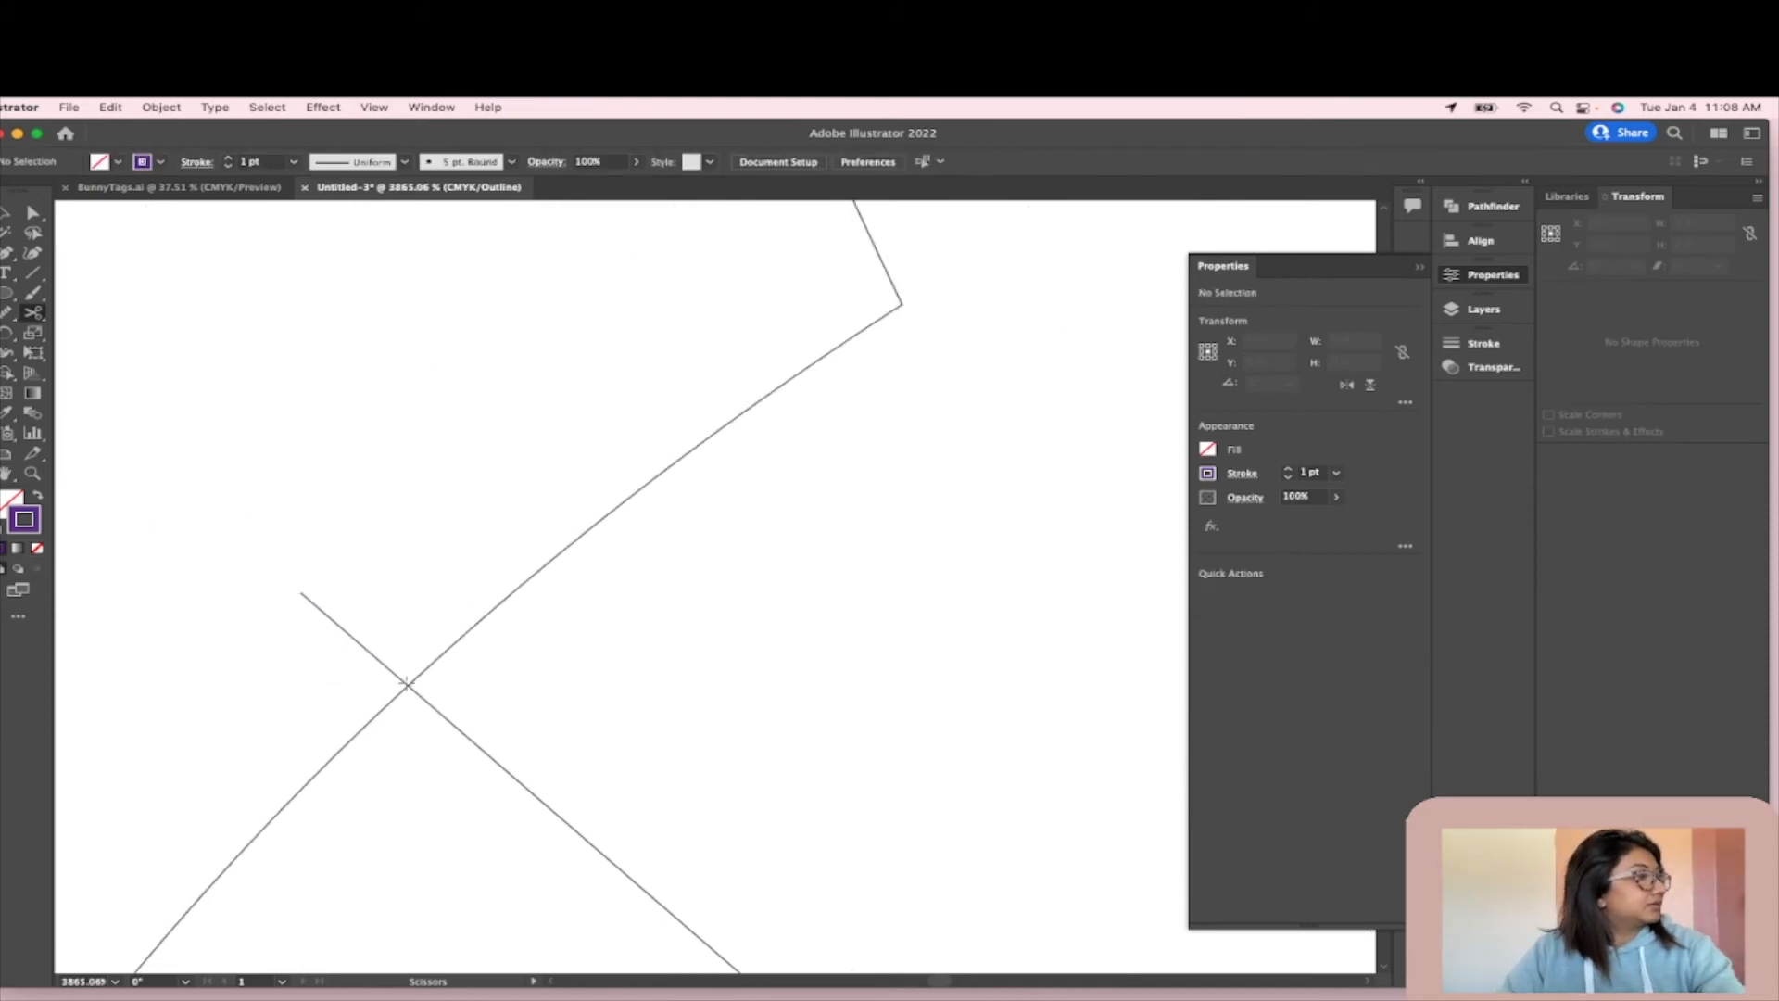
pyautogui.click(407, 683)
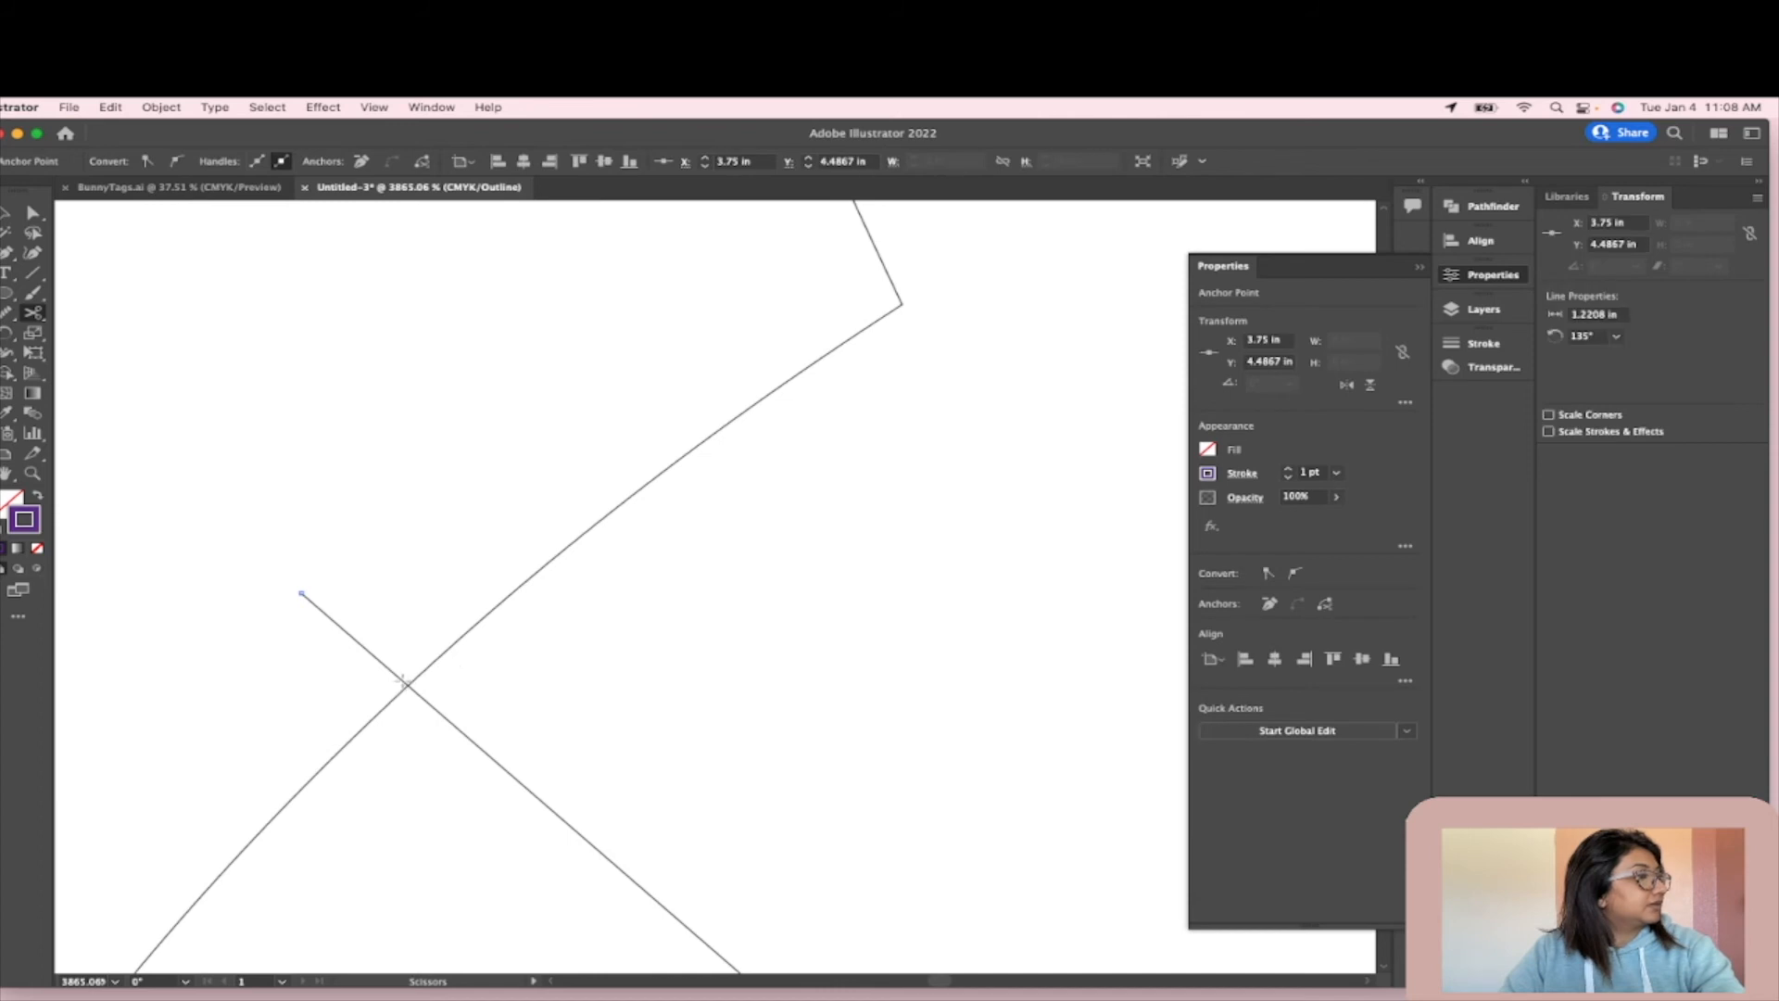
pyautogui.click(403, 681)
pyautogui.press('Delete')
pyautogui.scroll(-1, 426, 701)
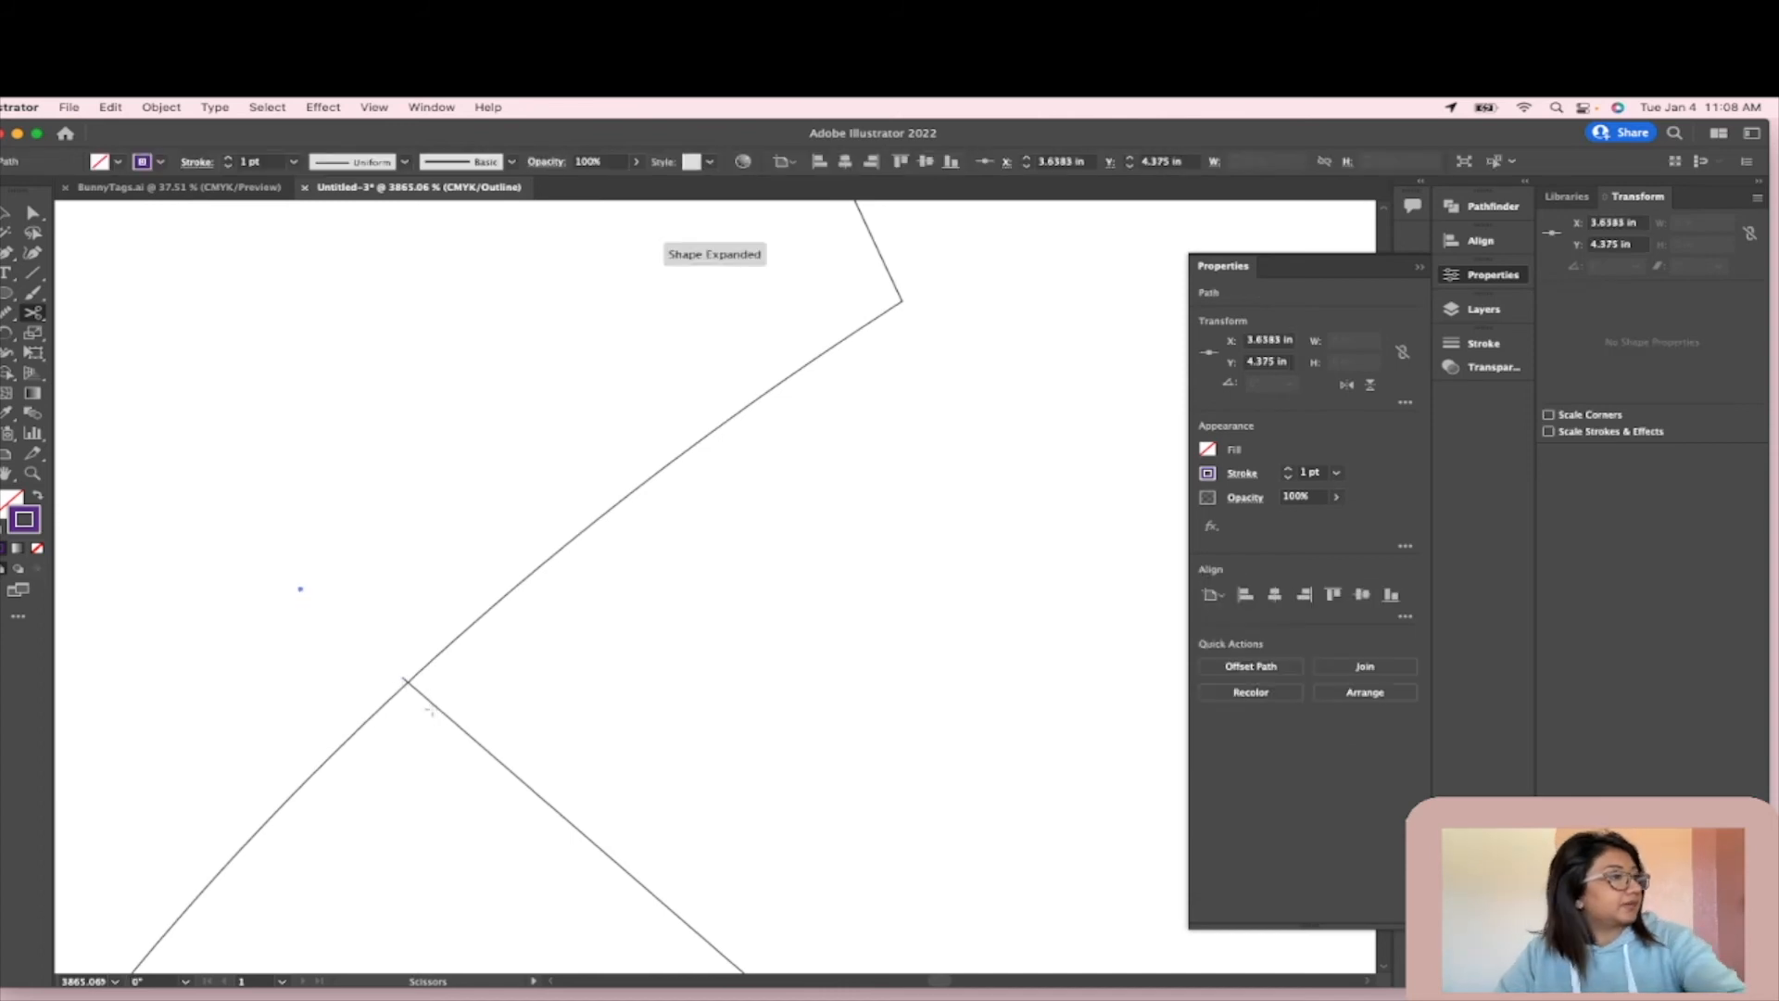
pyautogui.press('Delete')
pyautogui.scroll(-5, 417, 686)
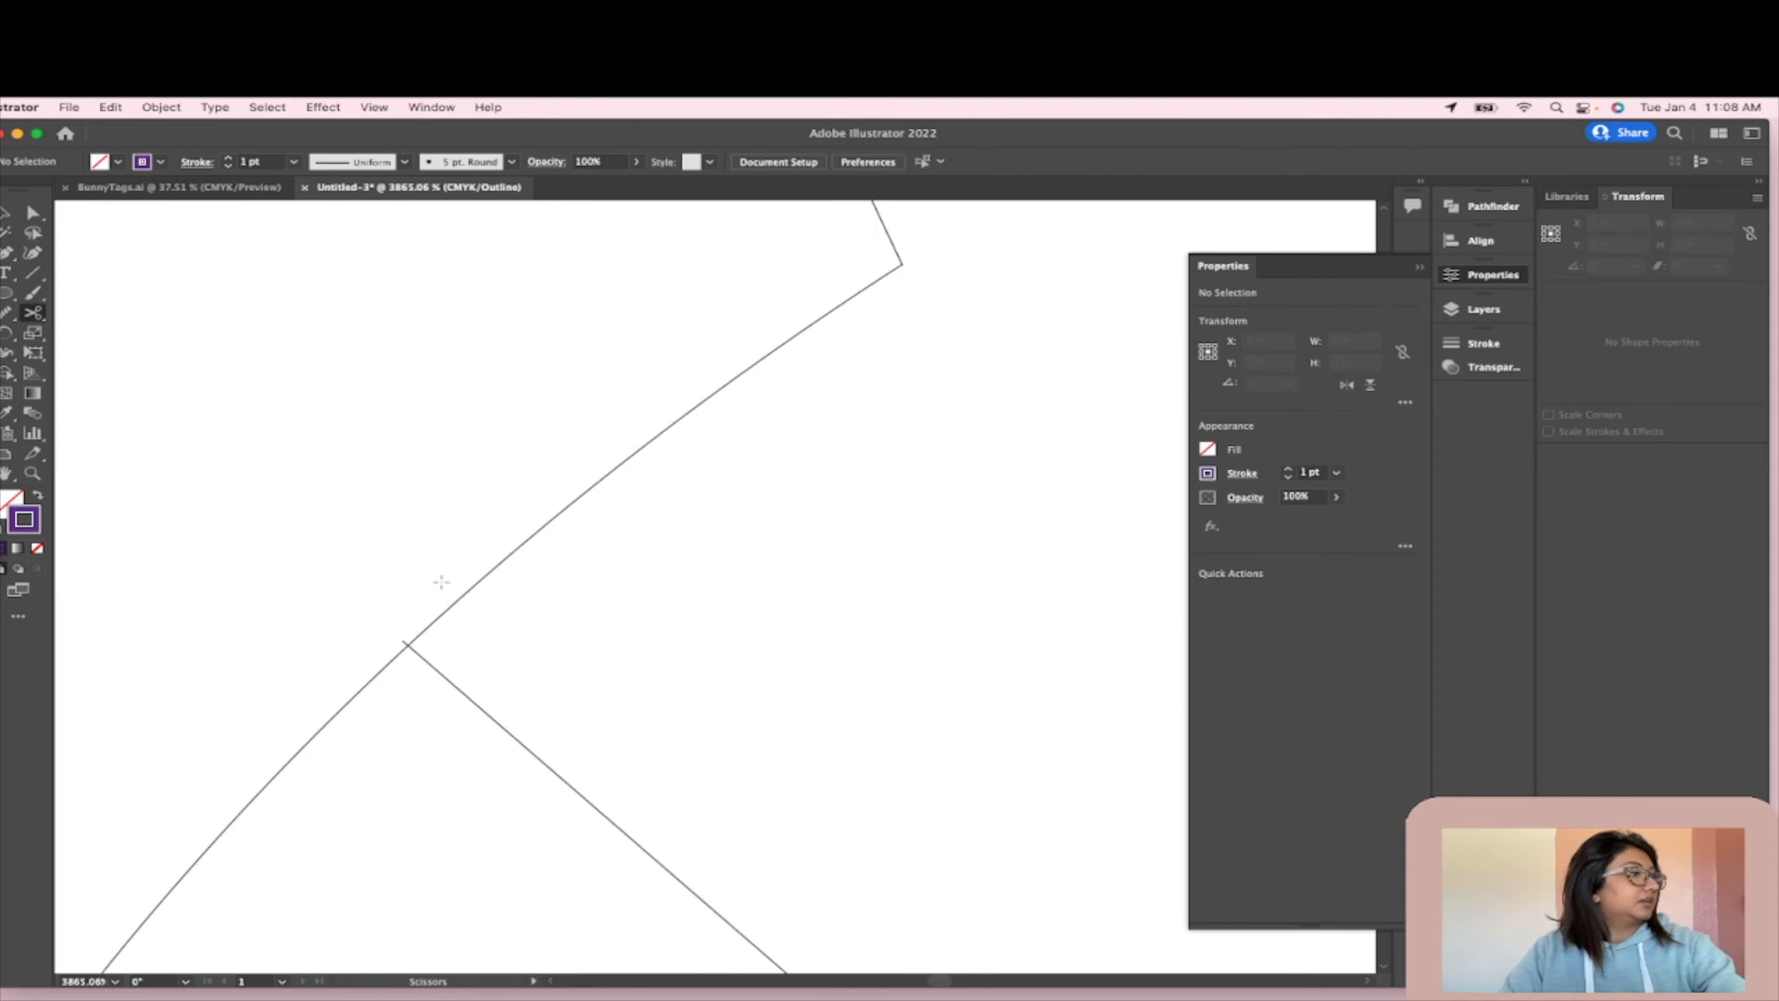
pyautogui.scroll(-5, 441, 584)
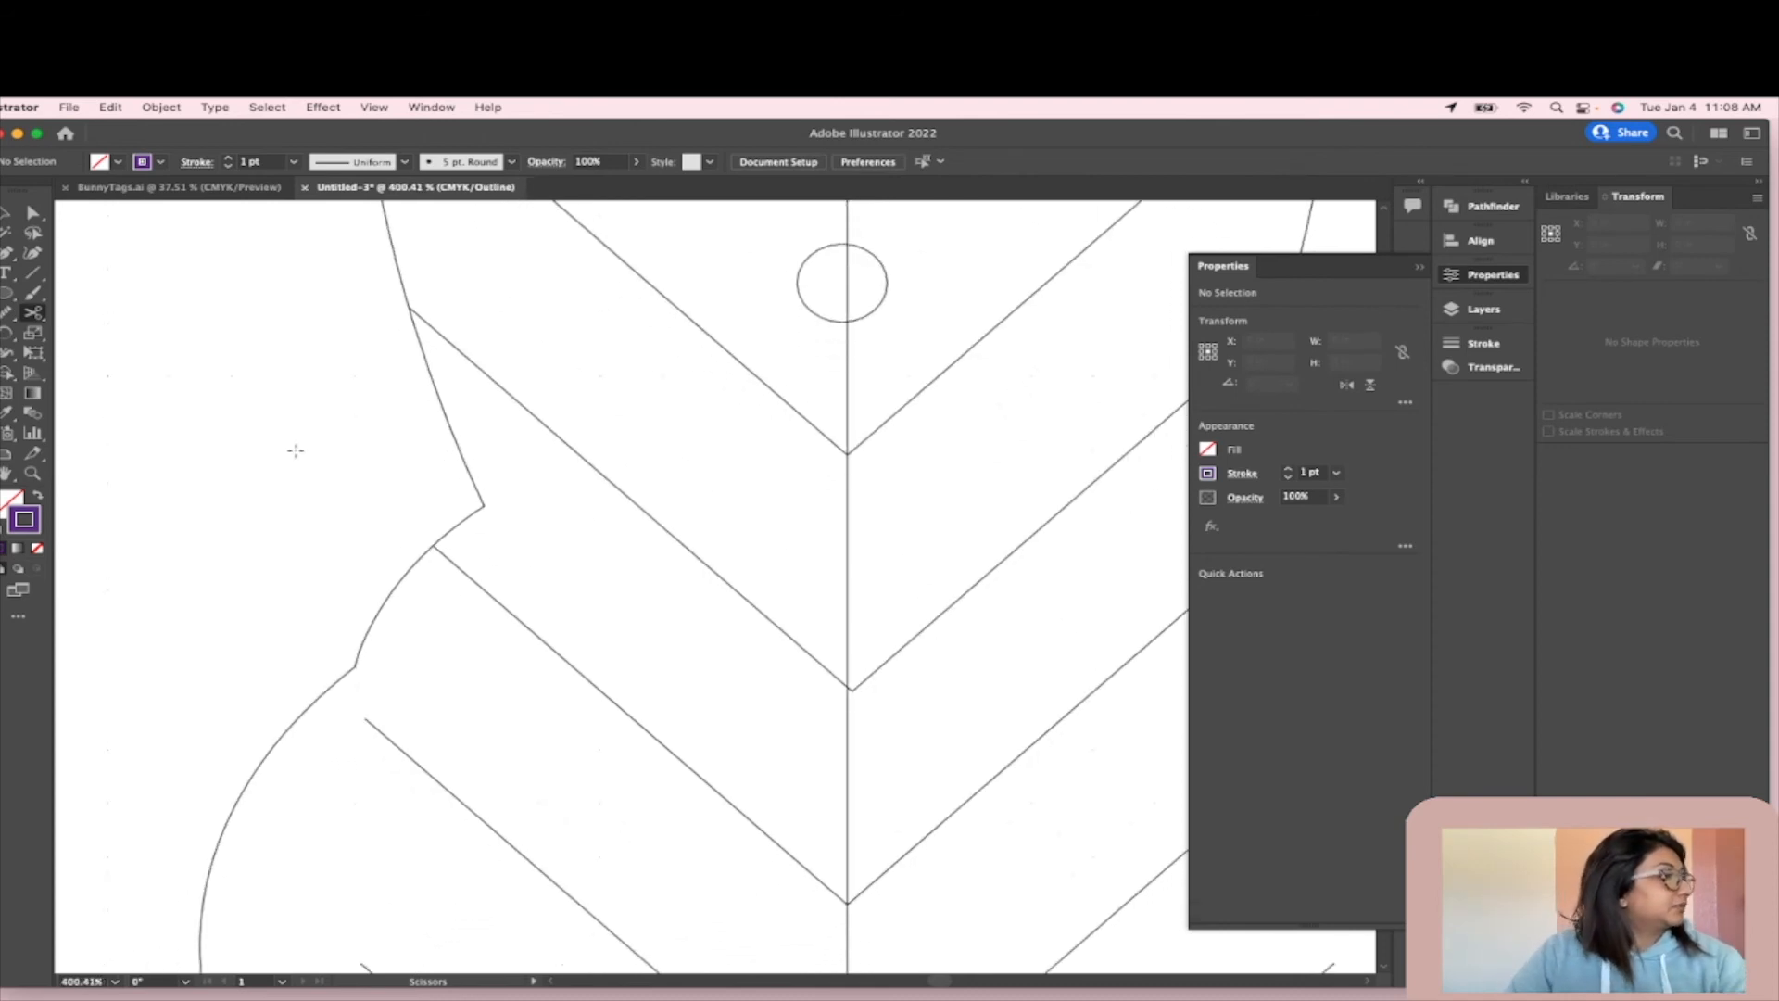
pyautogui.click(34, 214)
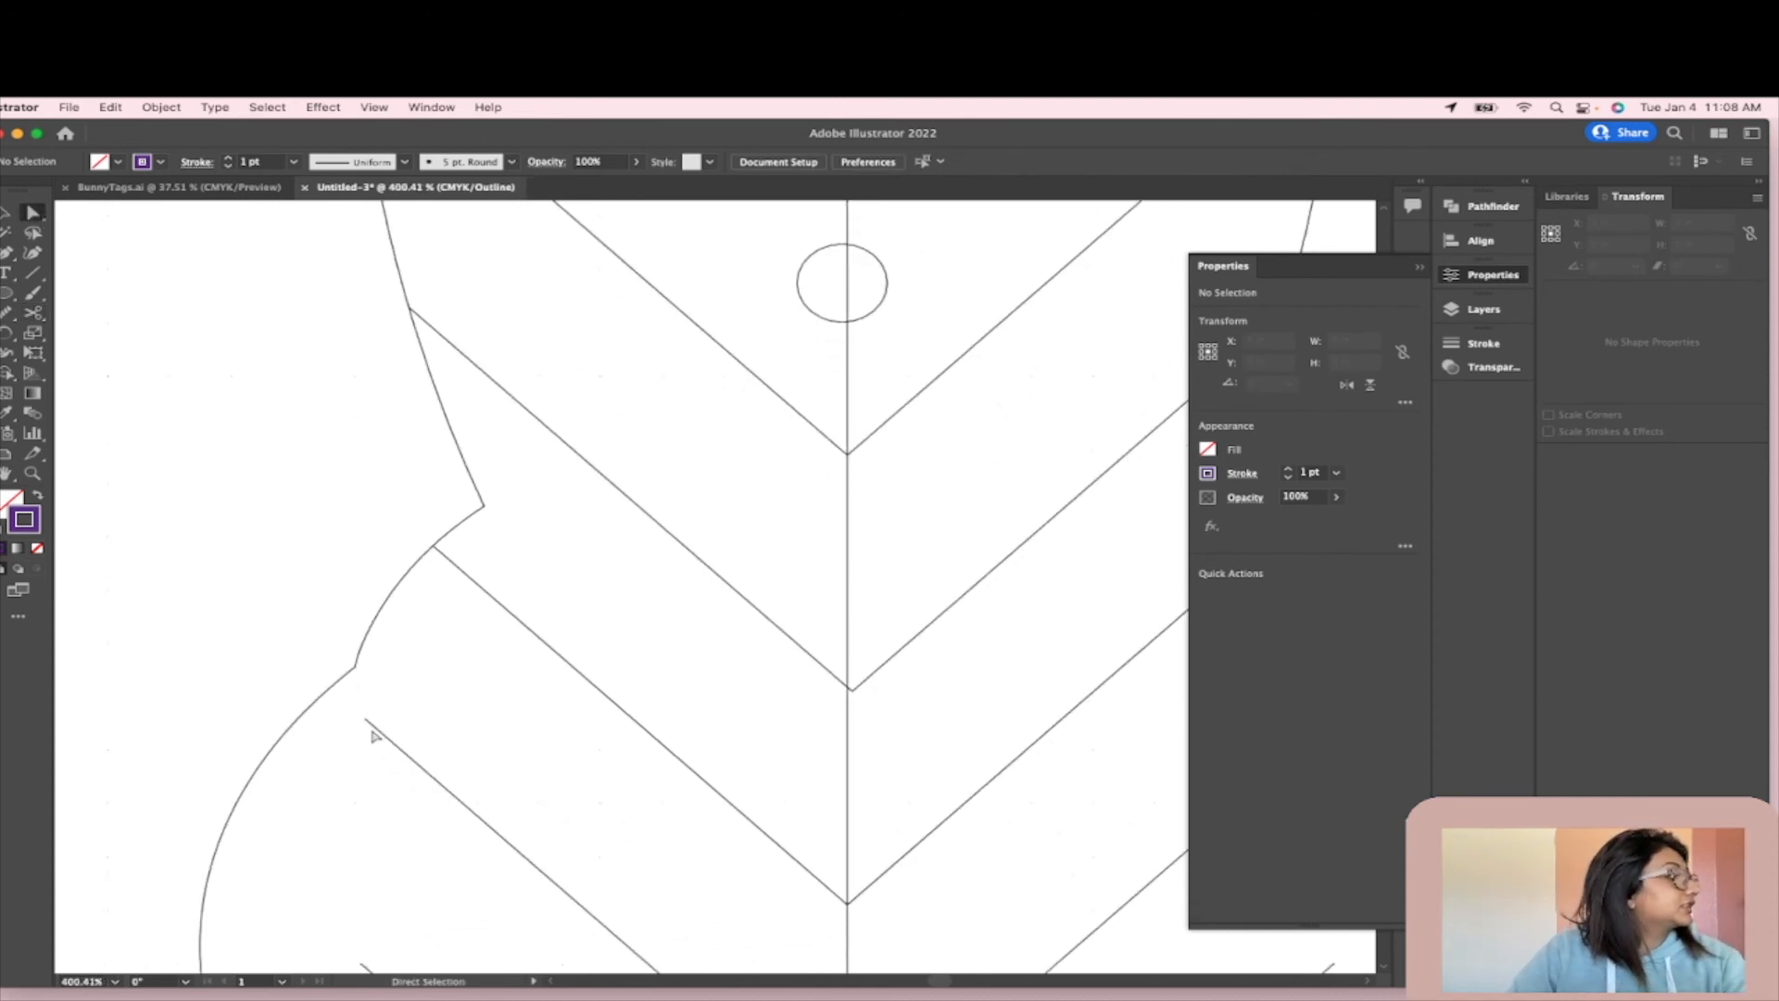
pyautogui.click(369, 724)
pyautogui.click(7, 219)
pyautogui.scroll(5, 361, 701)
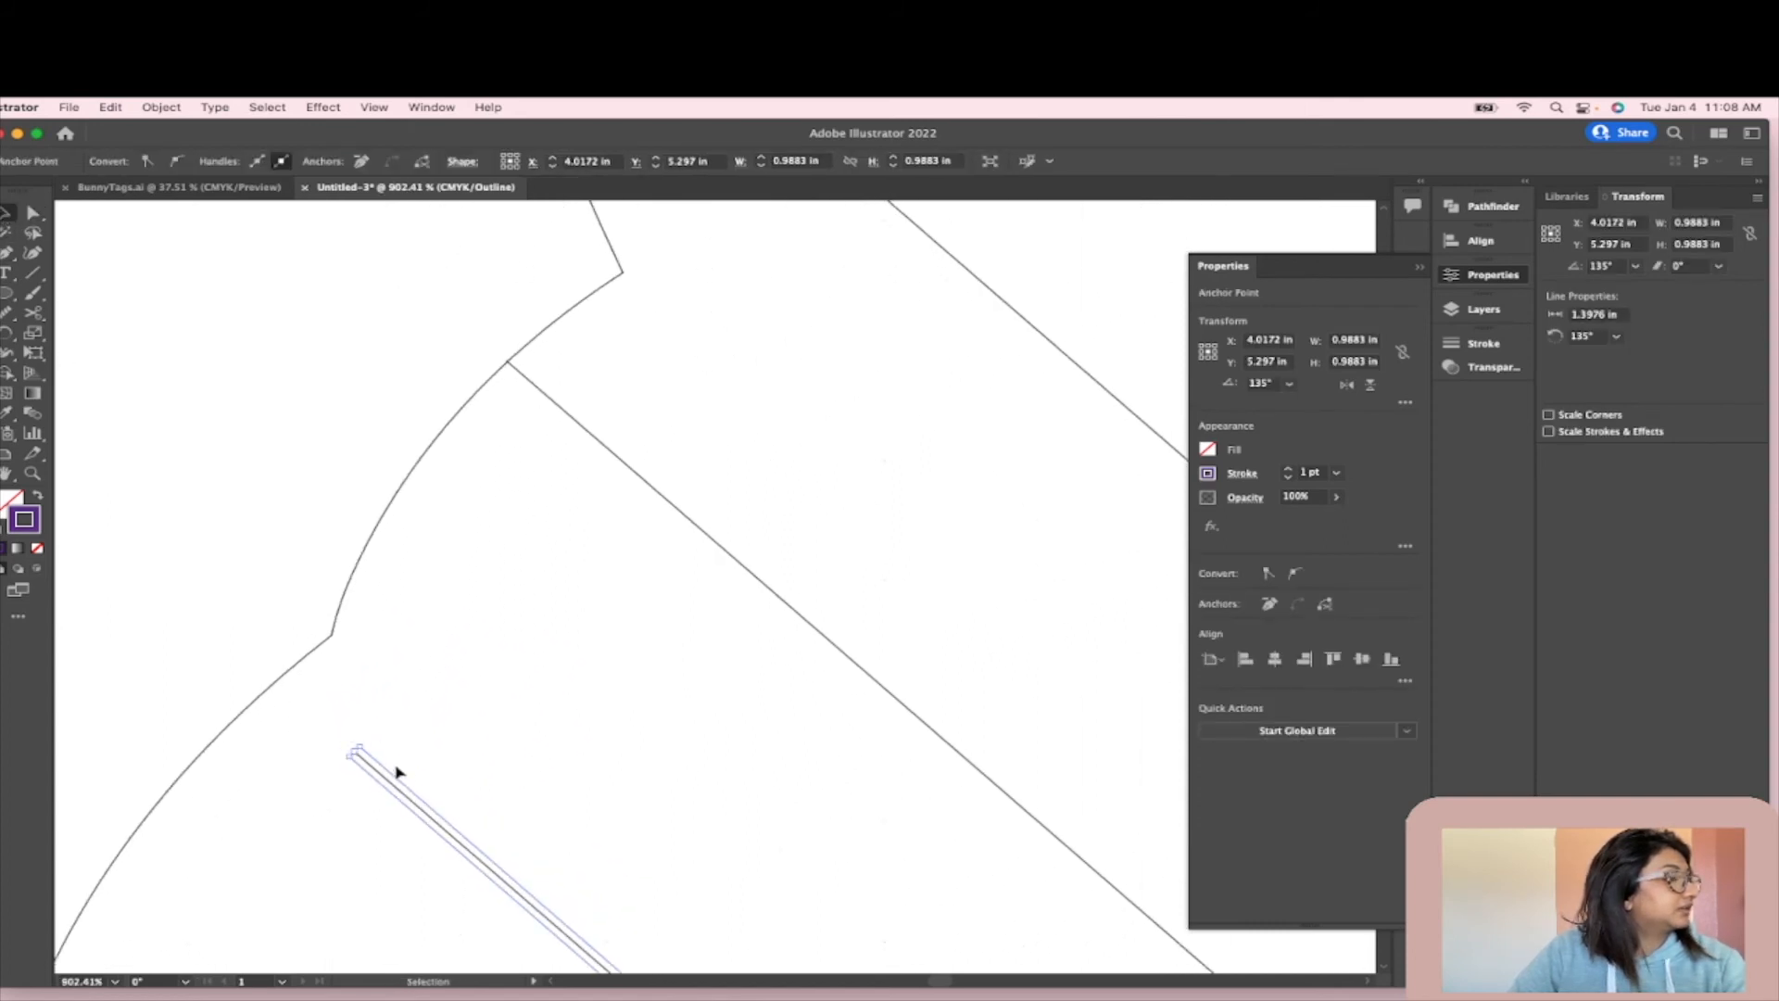
pyautogui.scroll(-5, 451, 846)
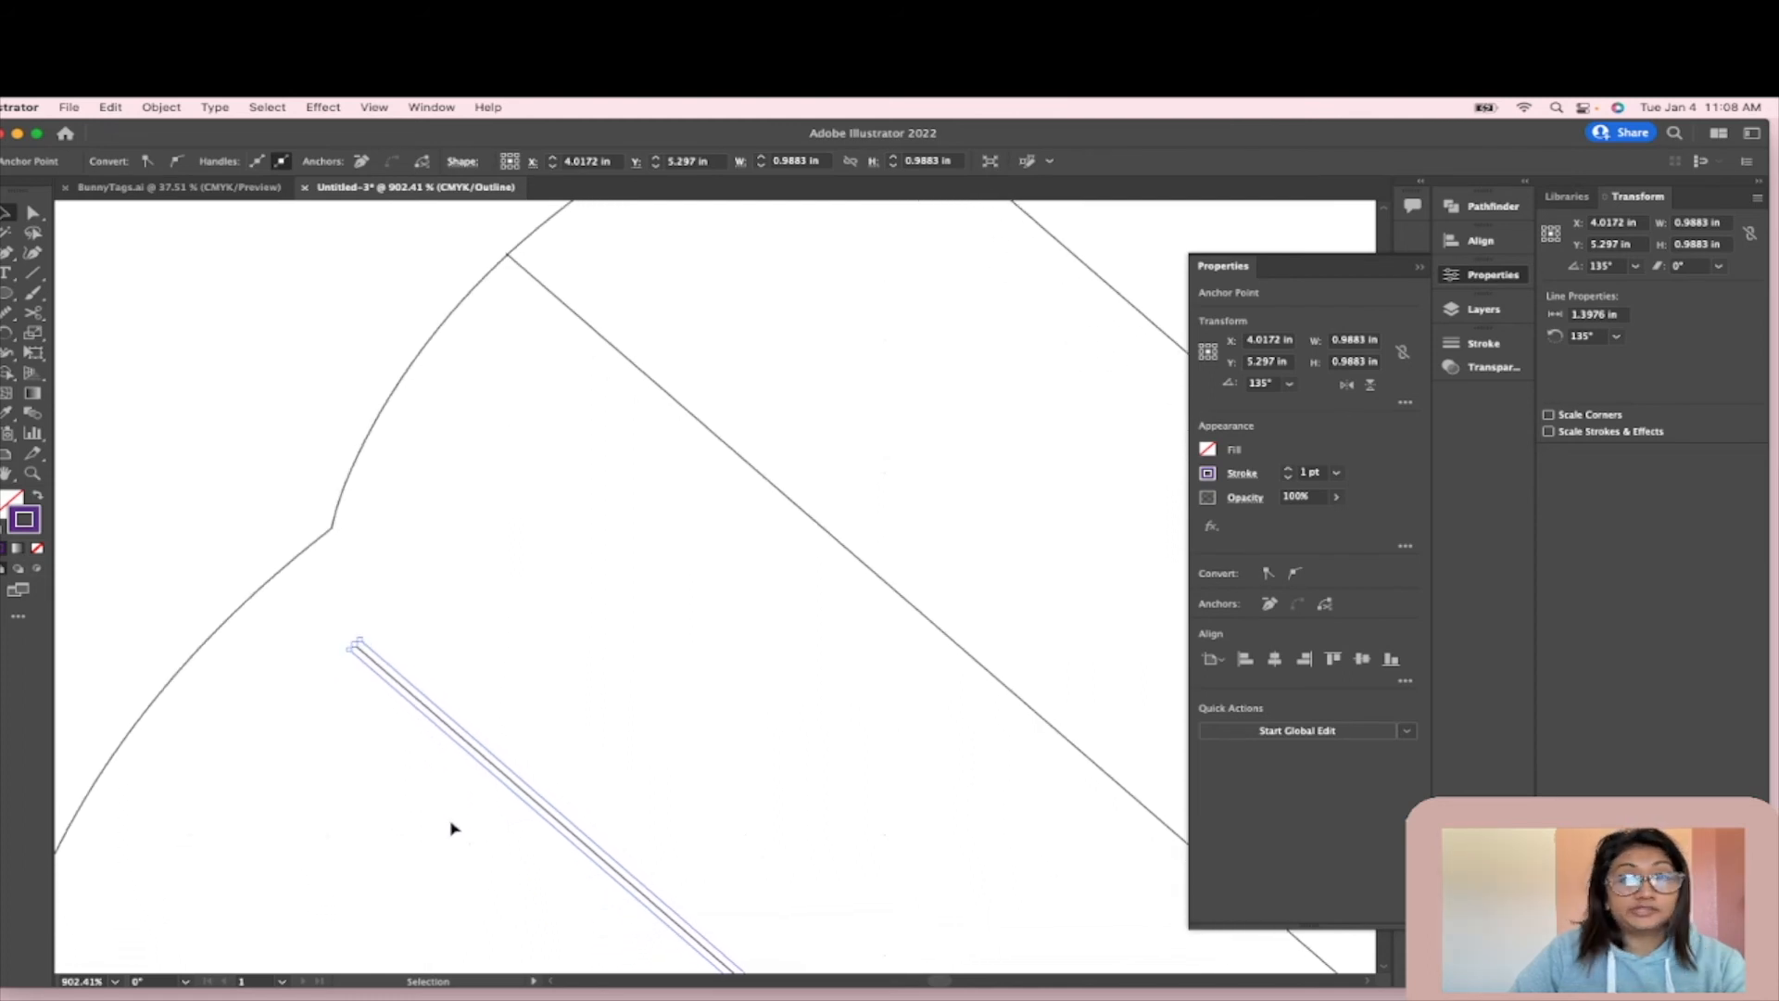
pyautogui.scroll(3, 451, 828)
pyautogui.click(314, 600)
pyautogui.hscroll(-3, 250, 530)
pyautogui.scroll(-2, 250, 531)
pyautogui.click(402, 516)
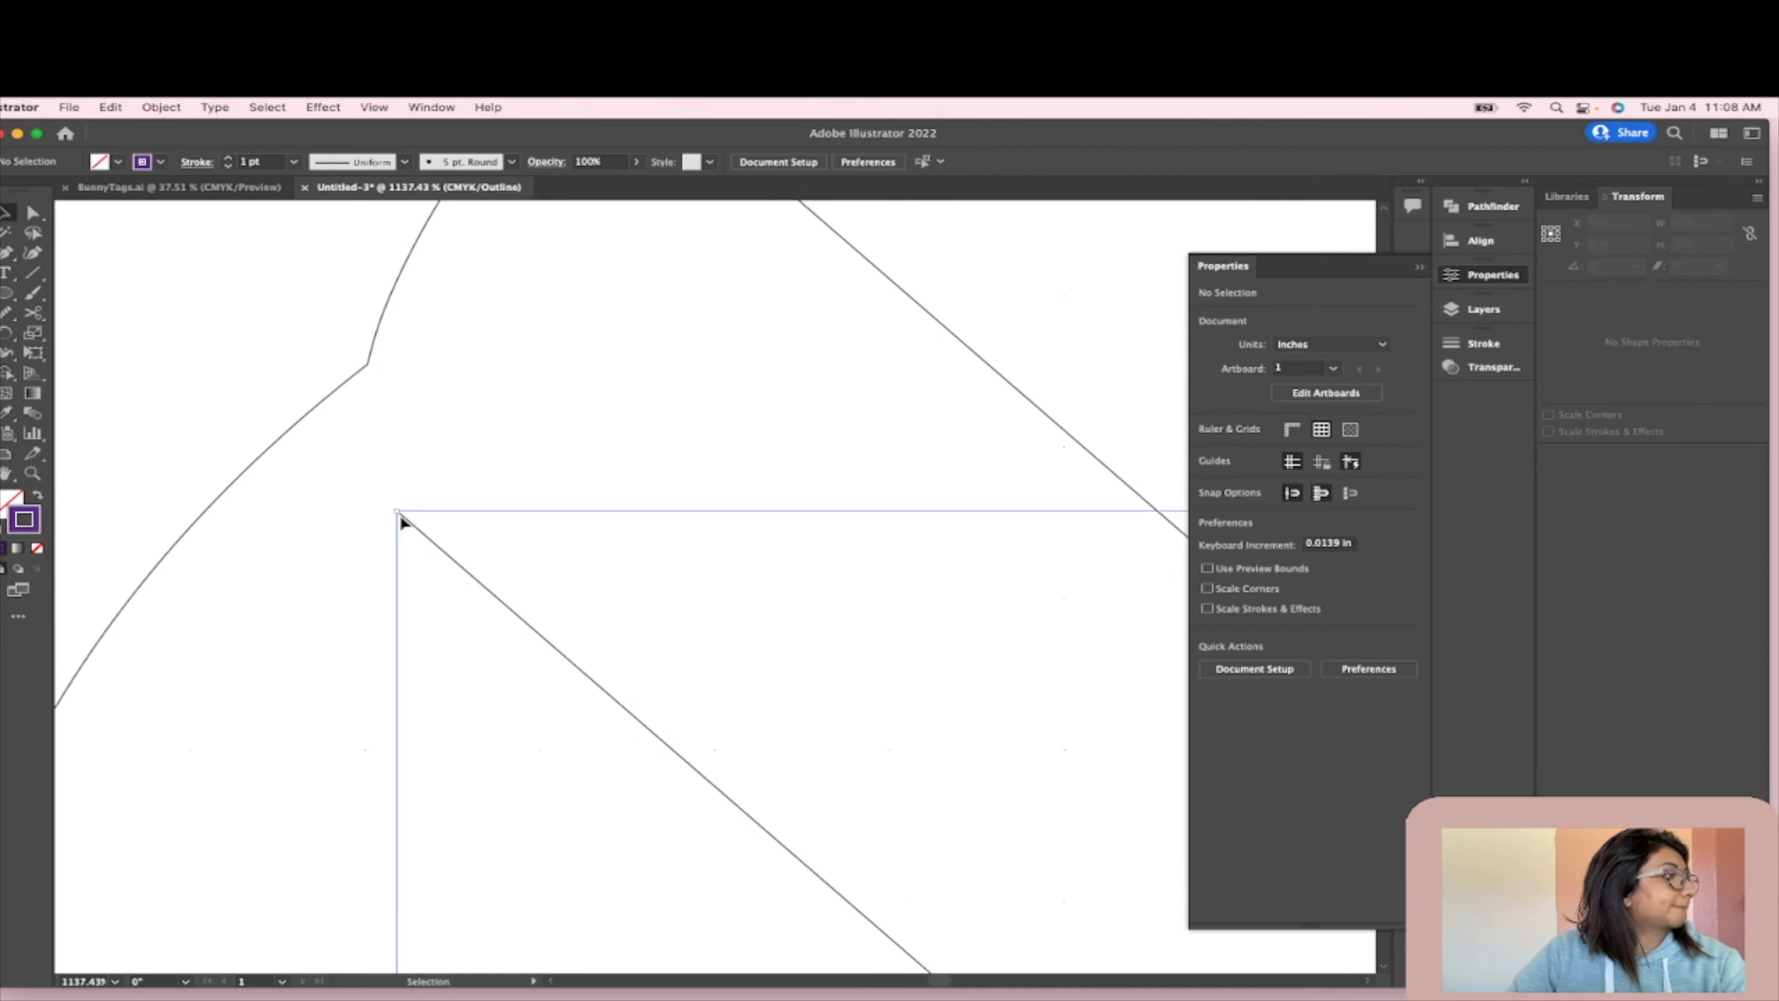
pyautogui.keyDown('shift'); pyautogui.click(396, 512); pyautogui.keyUp('shift')
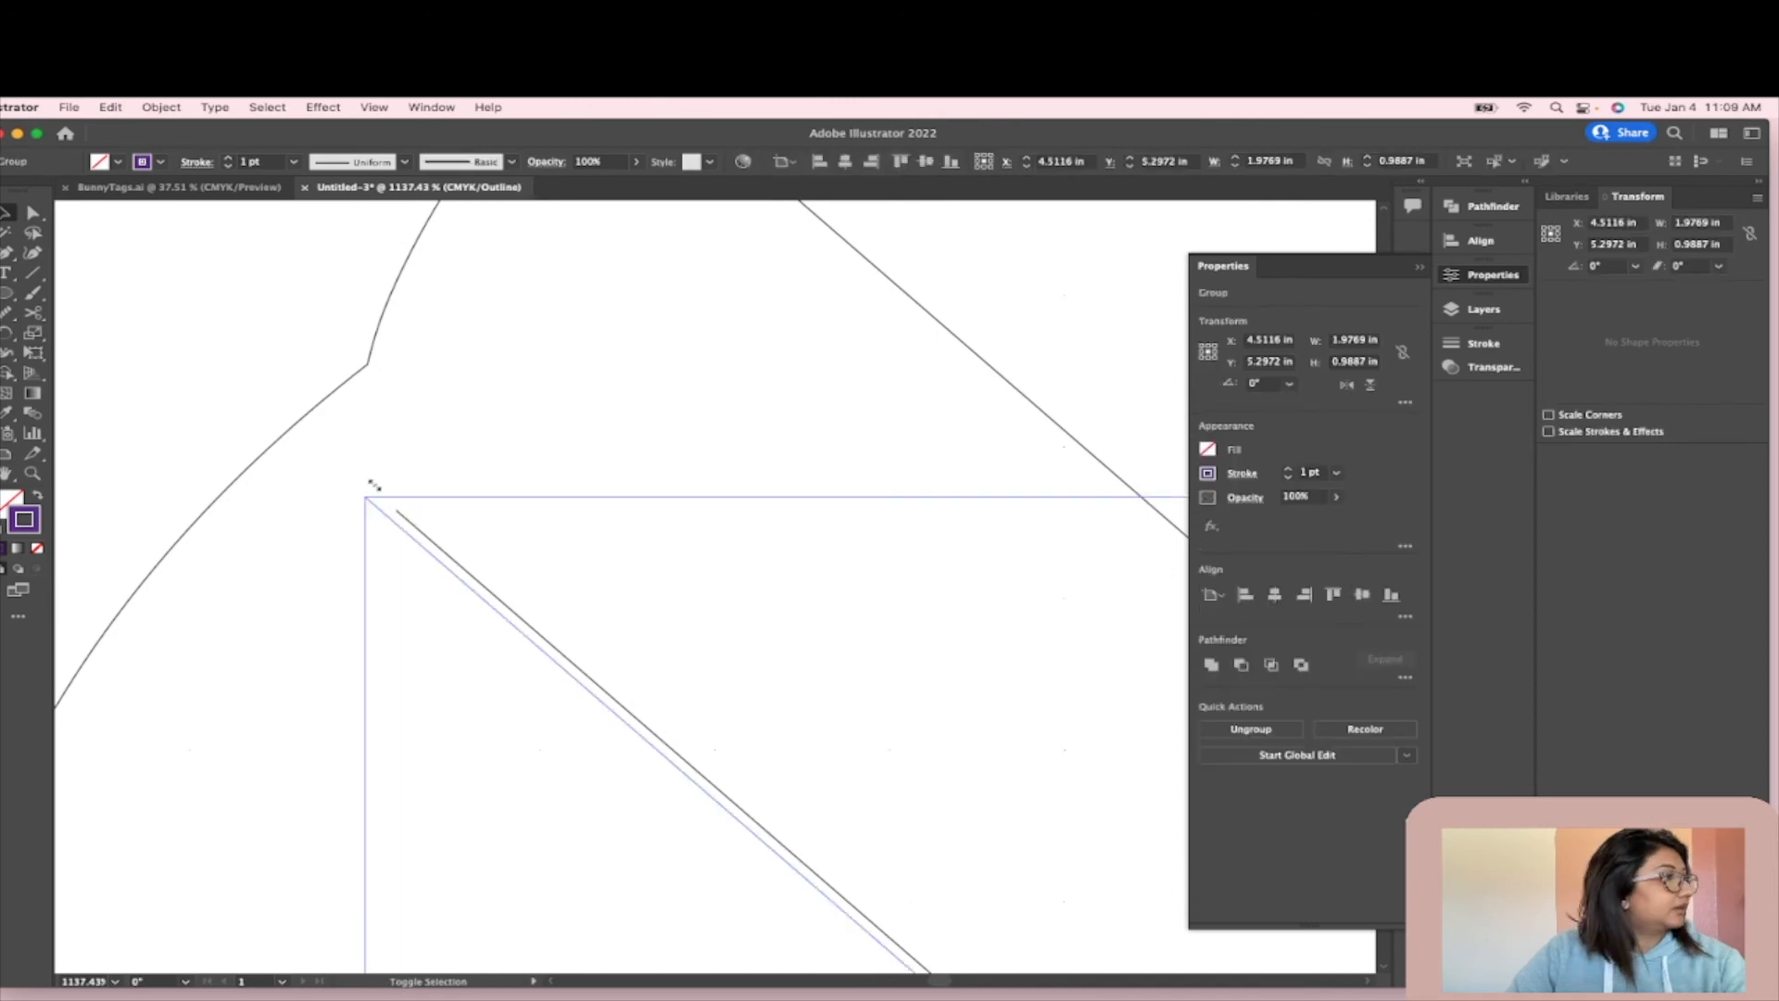
pyautogui.moveTo(290, 420)
pyautogui.mouseDown()
pyautogui.moveTo(398, 510)
pyautogui.moveTo(316, 460)
pyautogui.moveTo(293, 416)
pyautogui.mouseUp()
pyautogui.press('super+z')
pyautogui.scroll(-4, 474, 413)
pyautogui.scroll(-5, 478, 422)
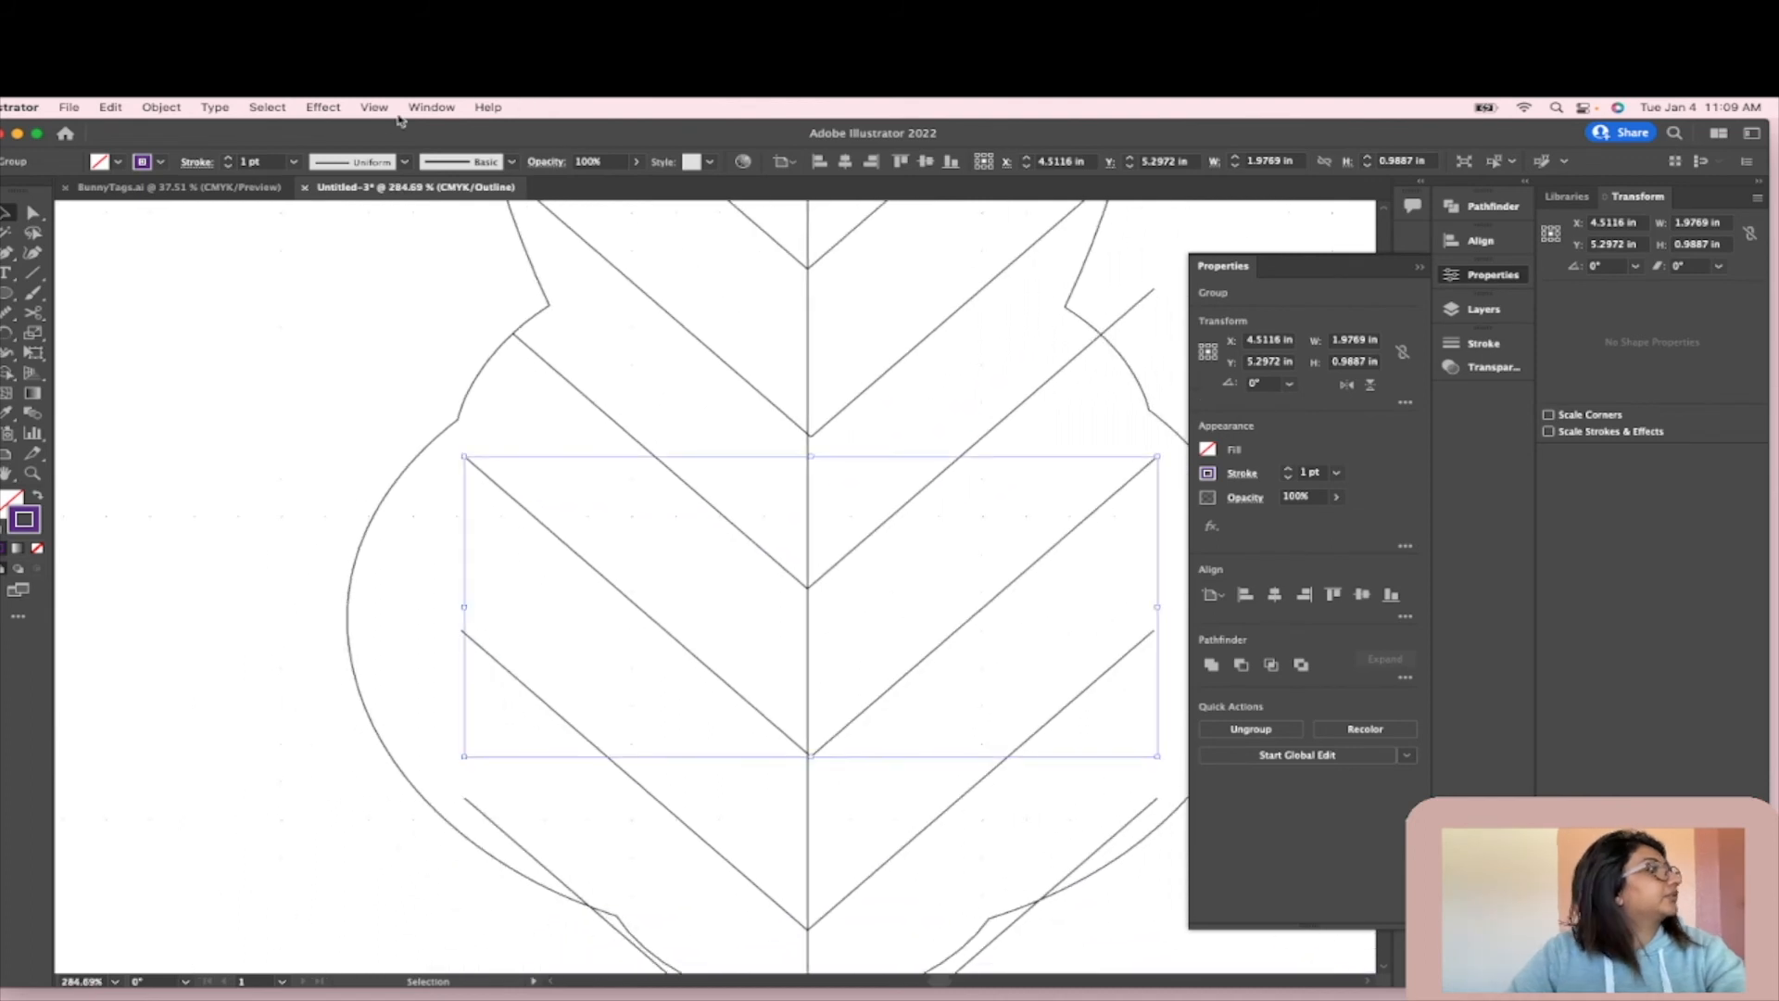
# - Turn off Snap to Grid so line ends can be placed freely on the bunny outline
pyautogui.click(278, 108)
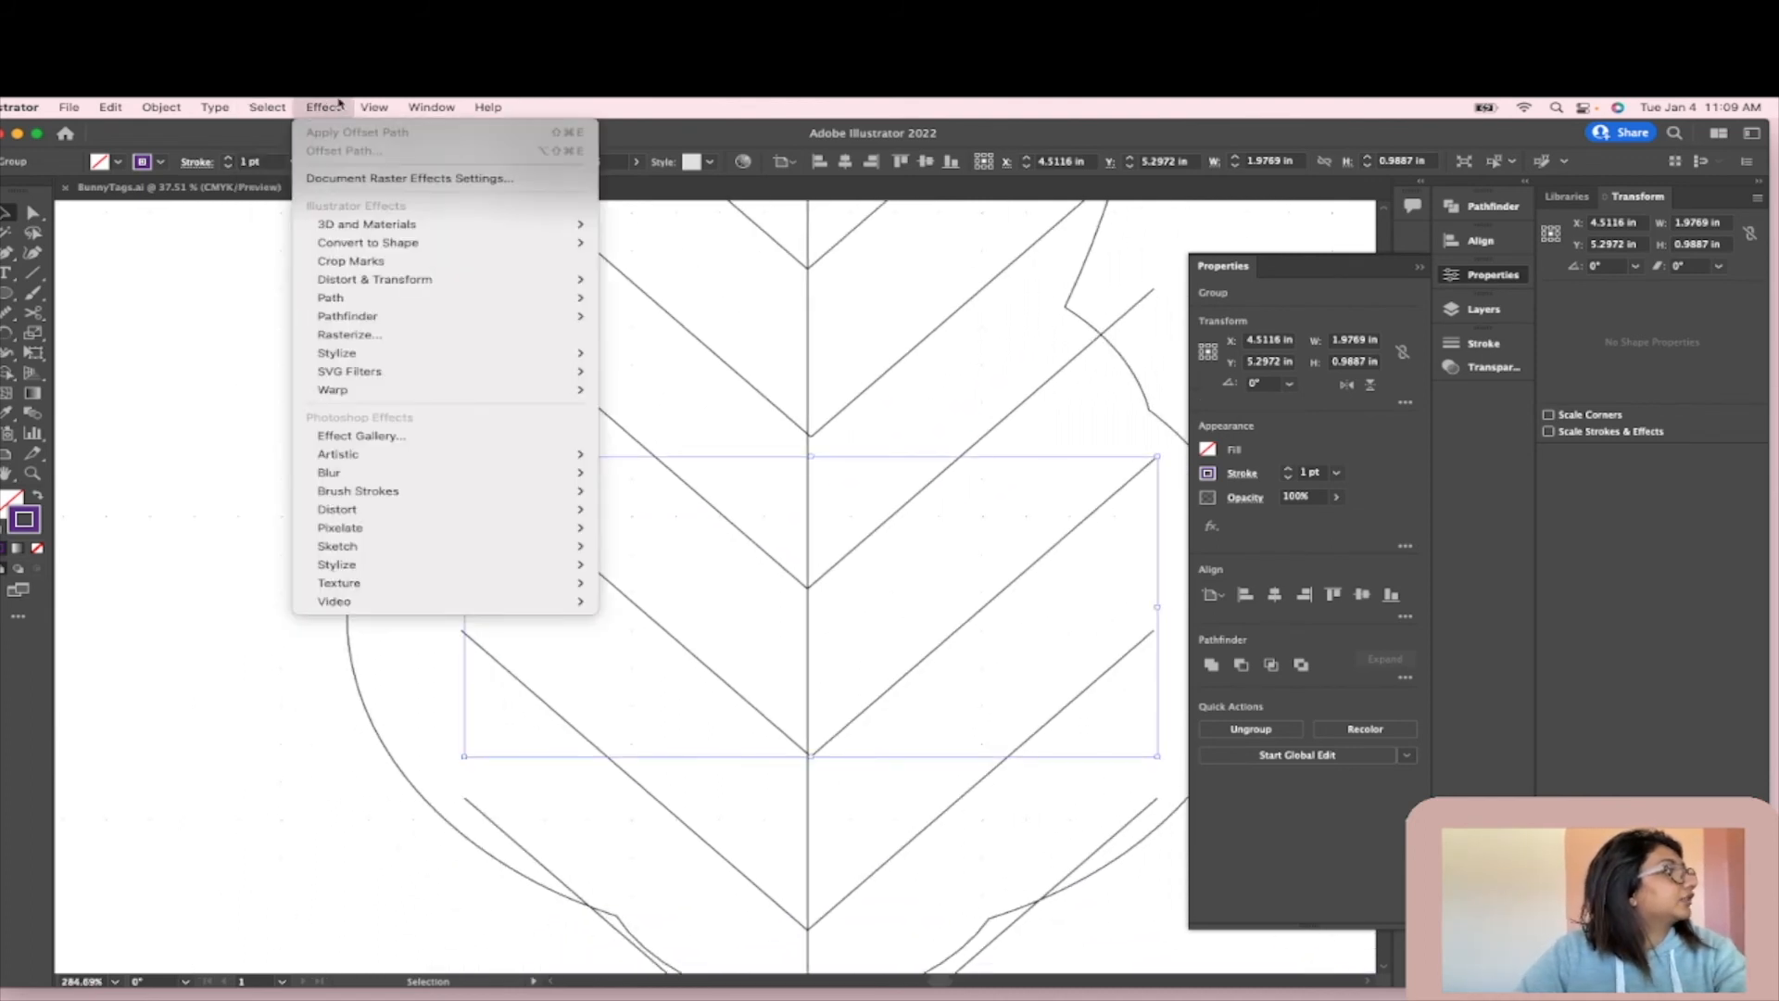
pyautogui.moveTo(374, 107)
pyautogui.click(458, 887)
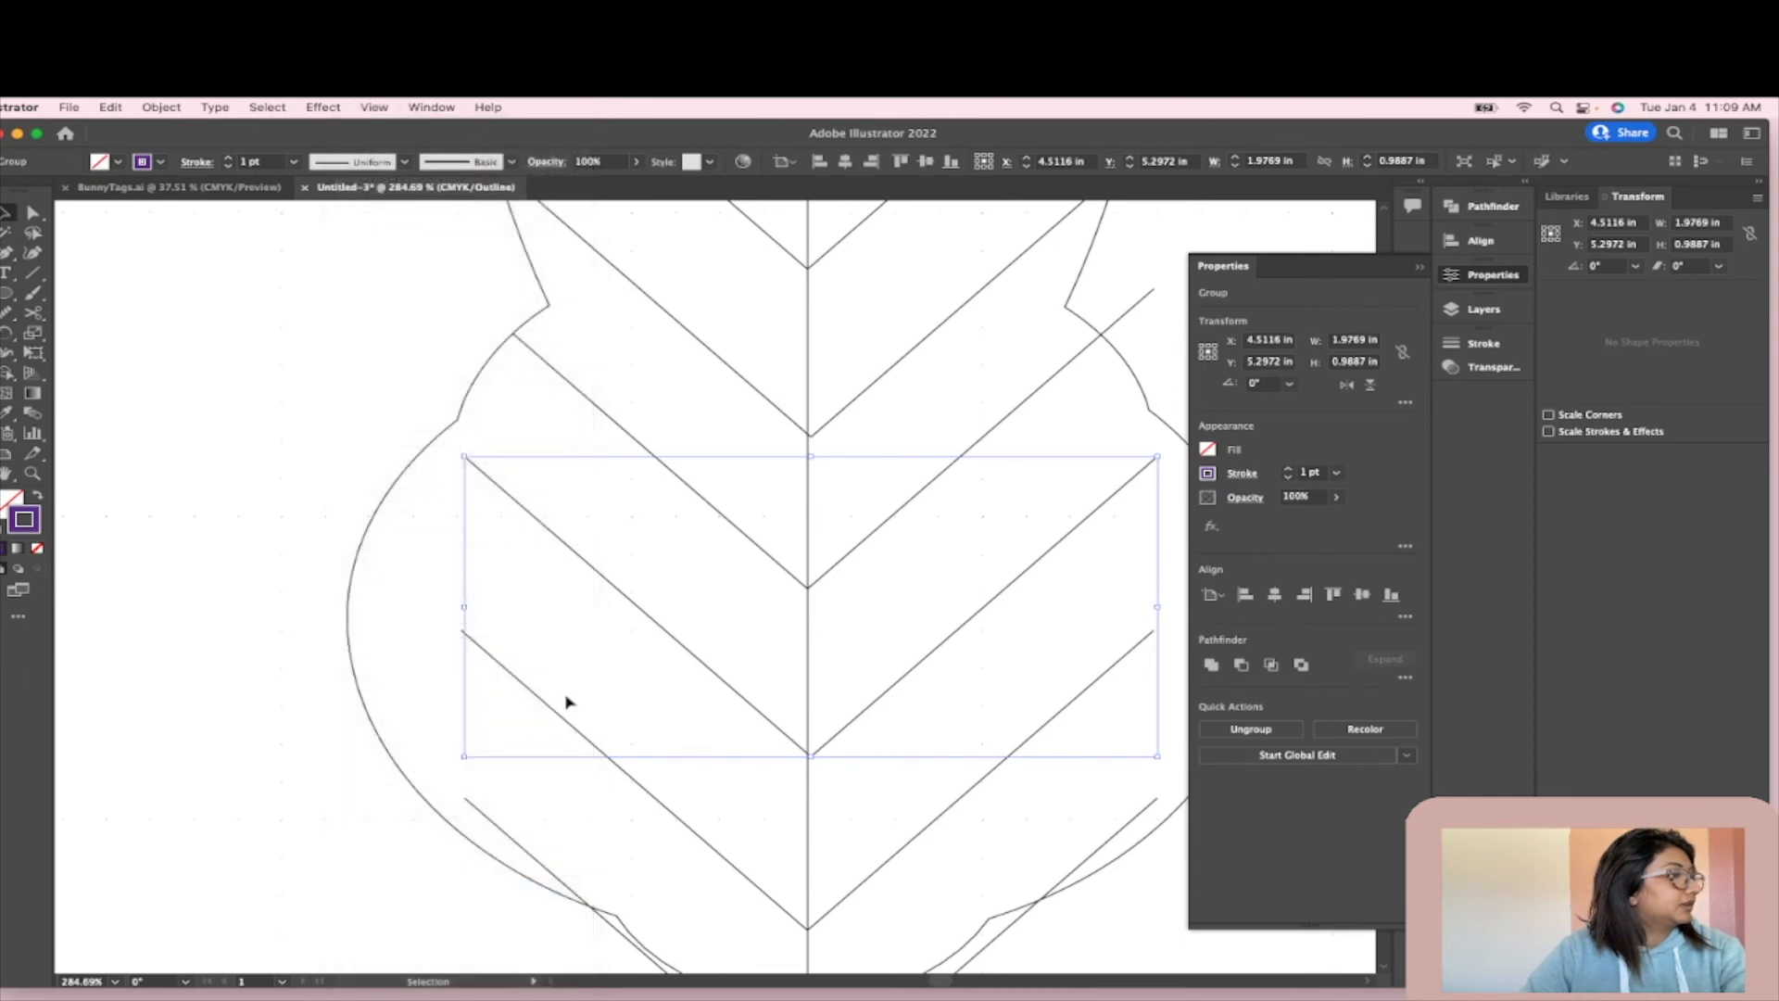
pyautogui.click(195, 584)
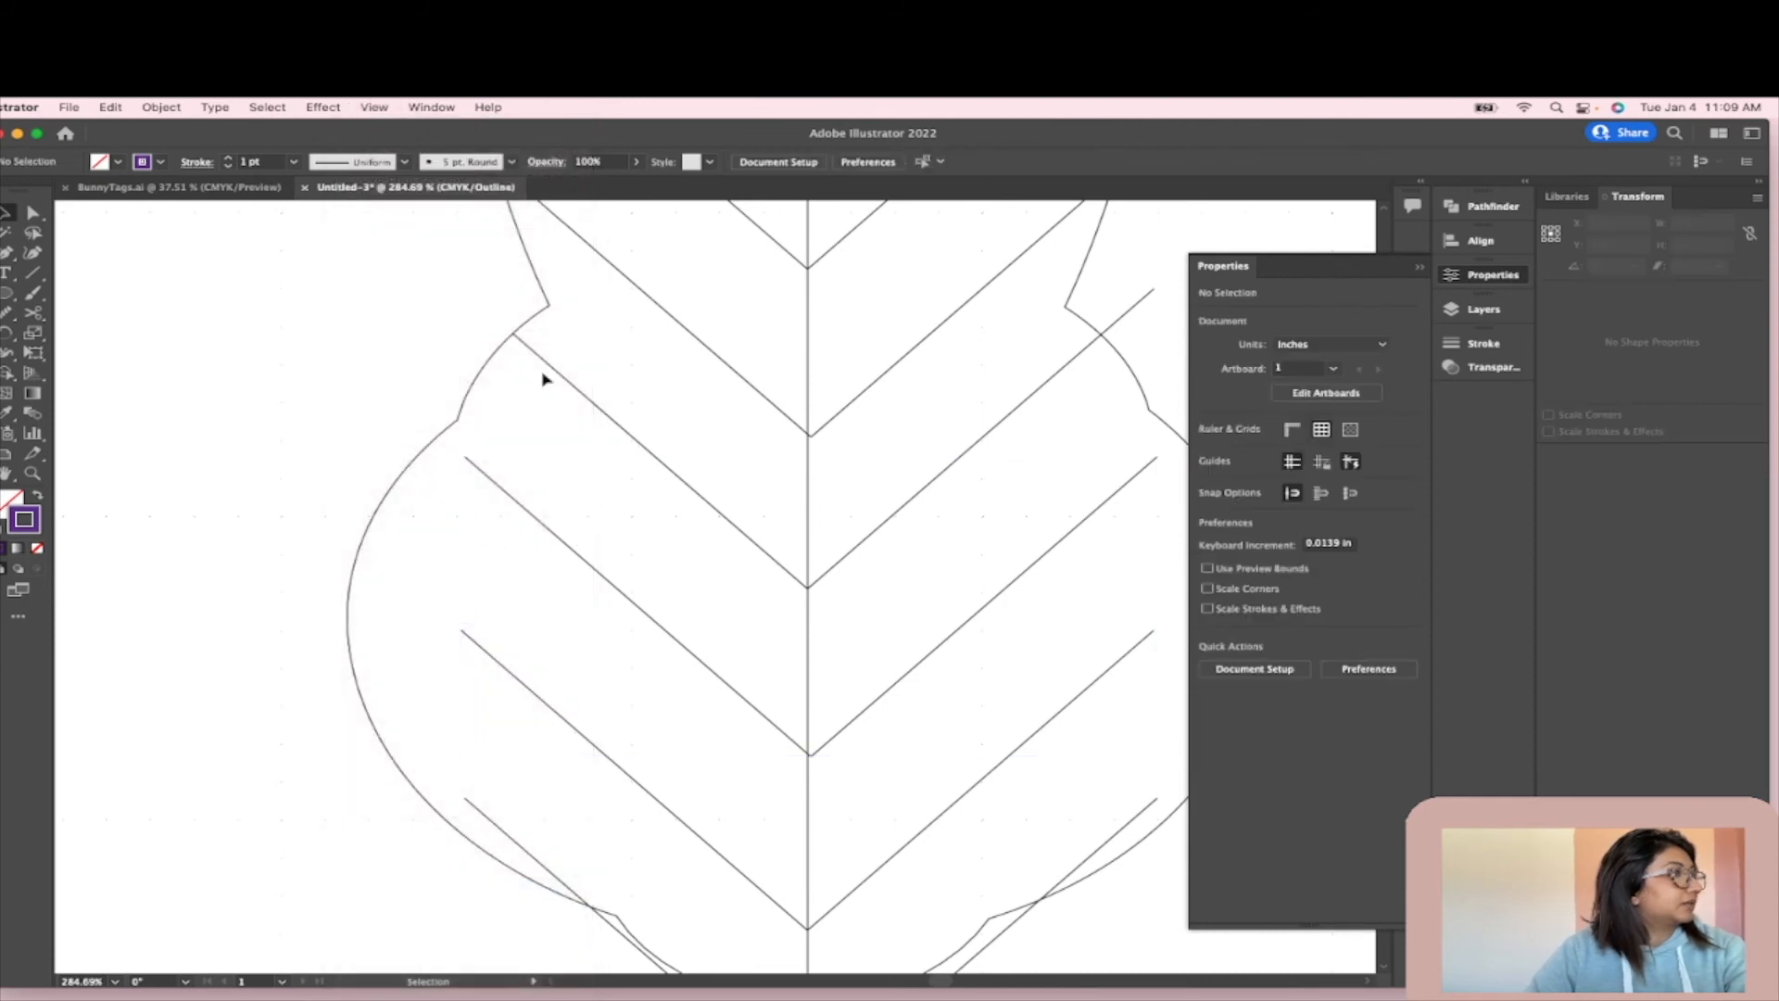
pyautogui.click(374, 107)
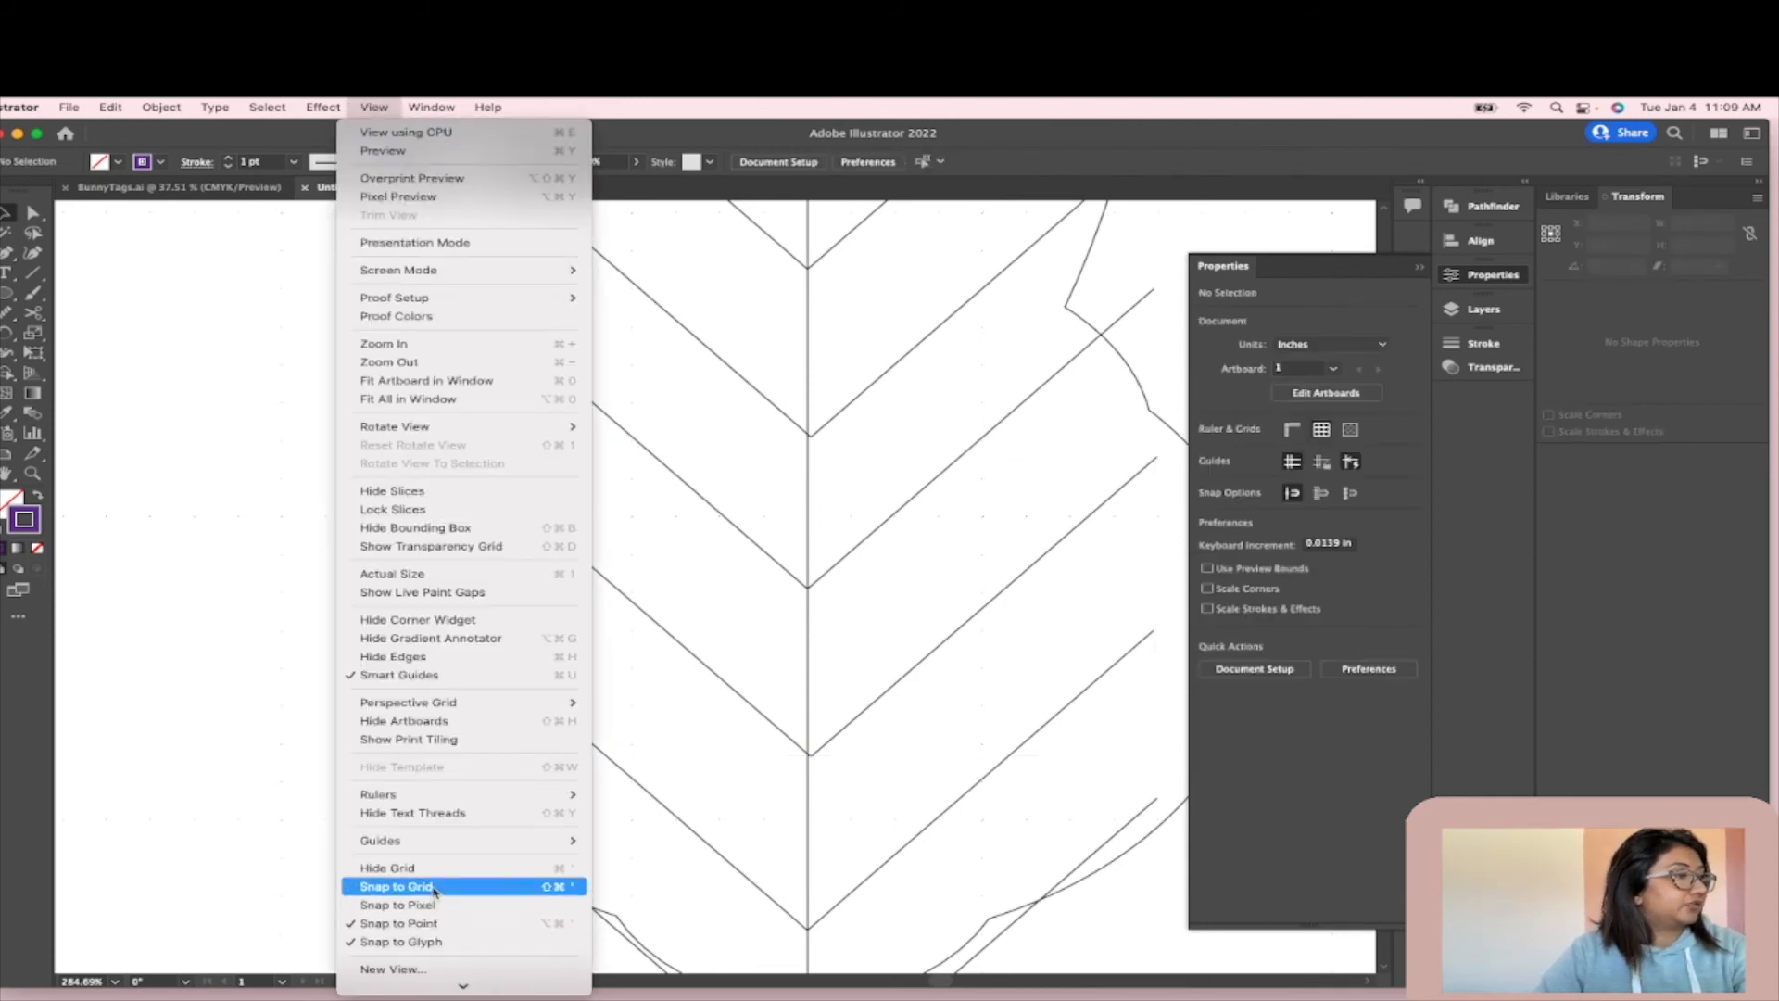
pyautogui.click(181, 731)
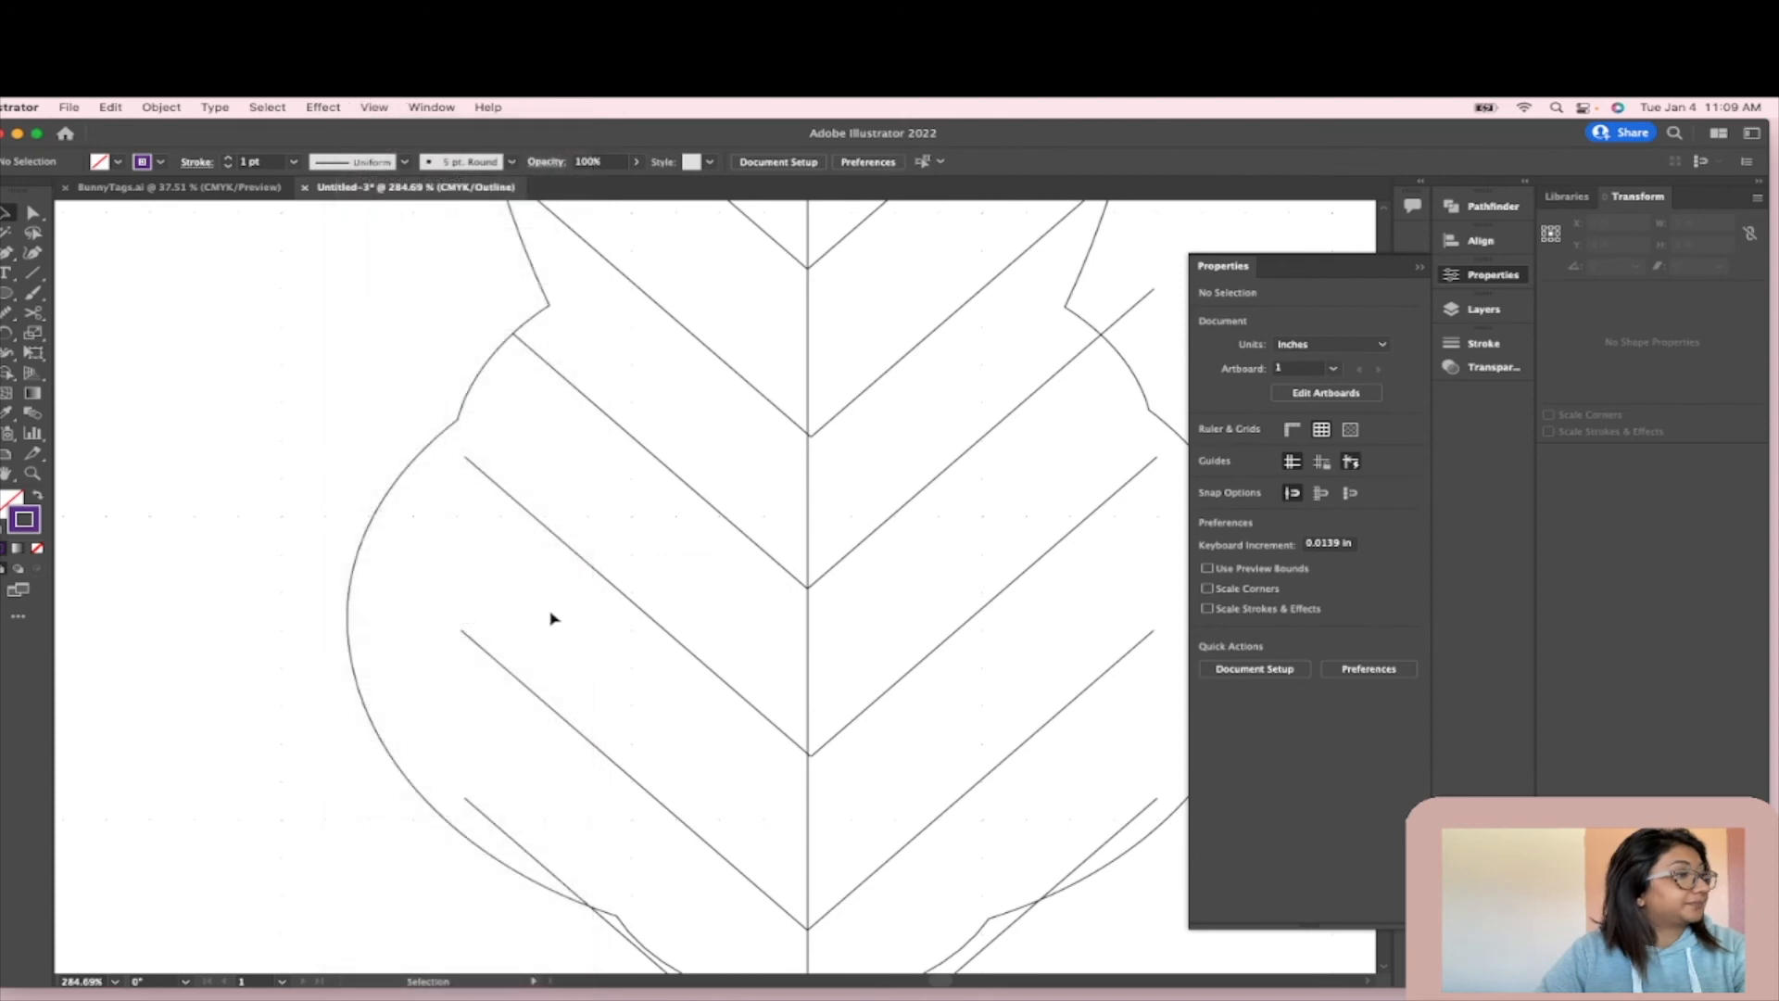
# - Stretch the fourth V from its upper-left corner until its left arm meets the bunny outline
pyautogui.click(473, 454)
pyautogui.moveTo(466, 454); pyautogui.dragTo(438, 434)
pyautogui.click(496, 477)
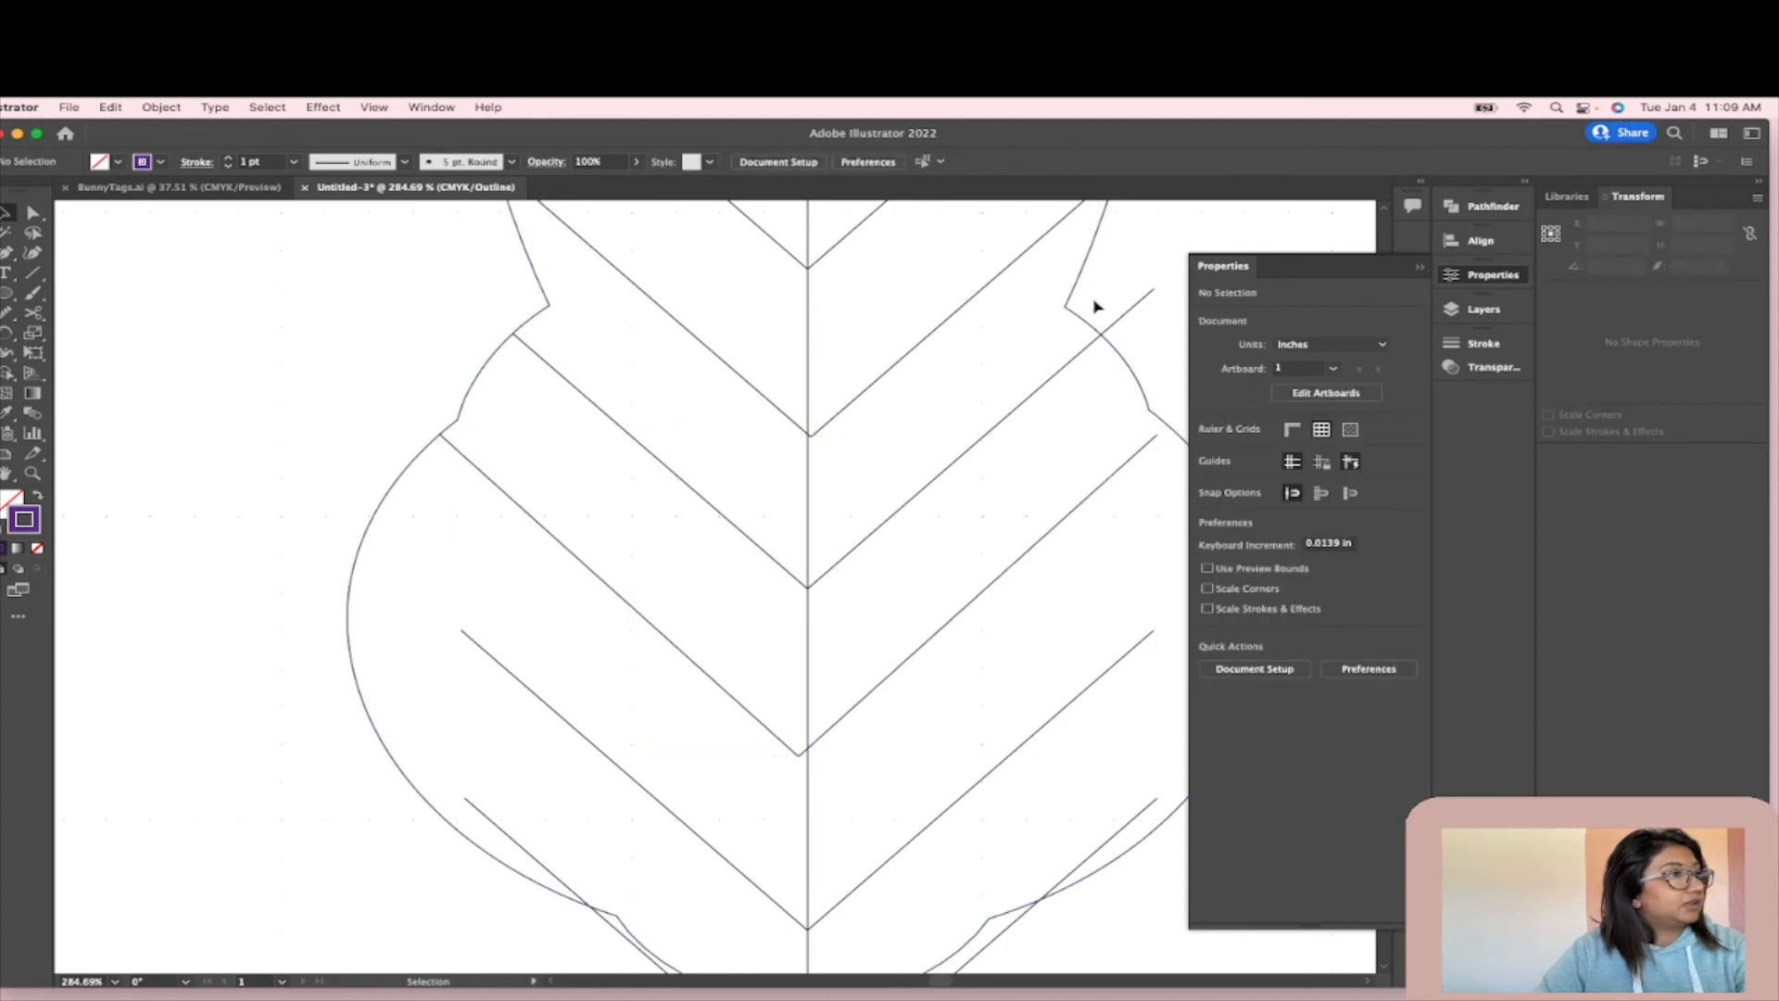
pyautogui.click(519, 683)
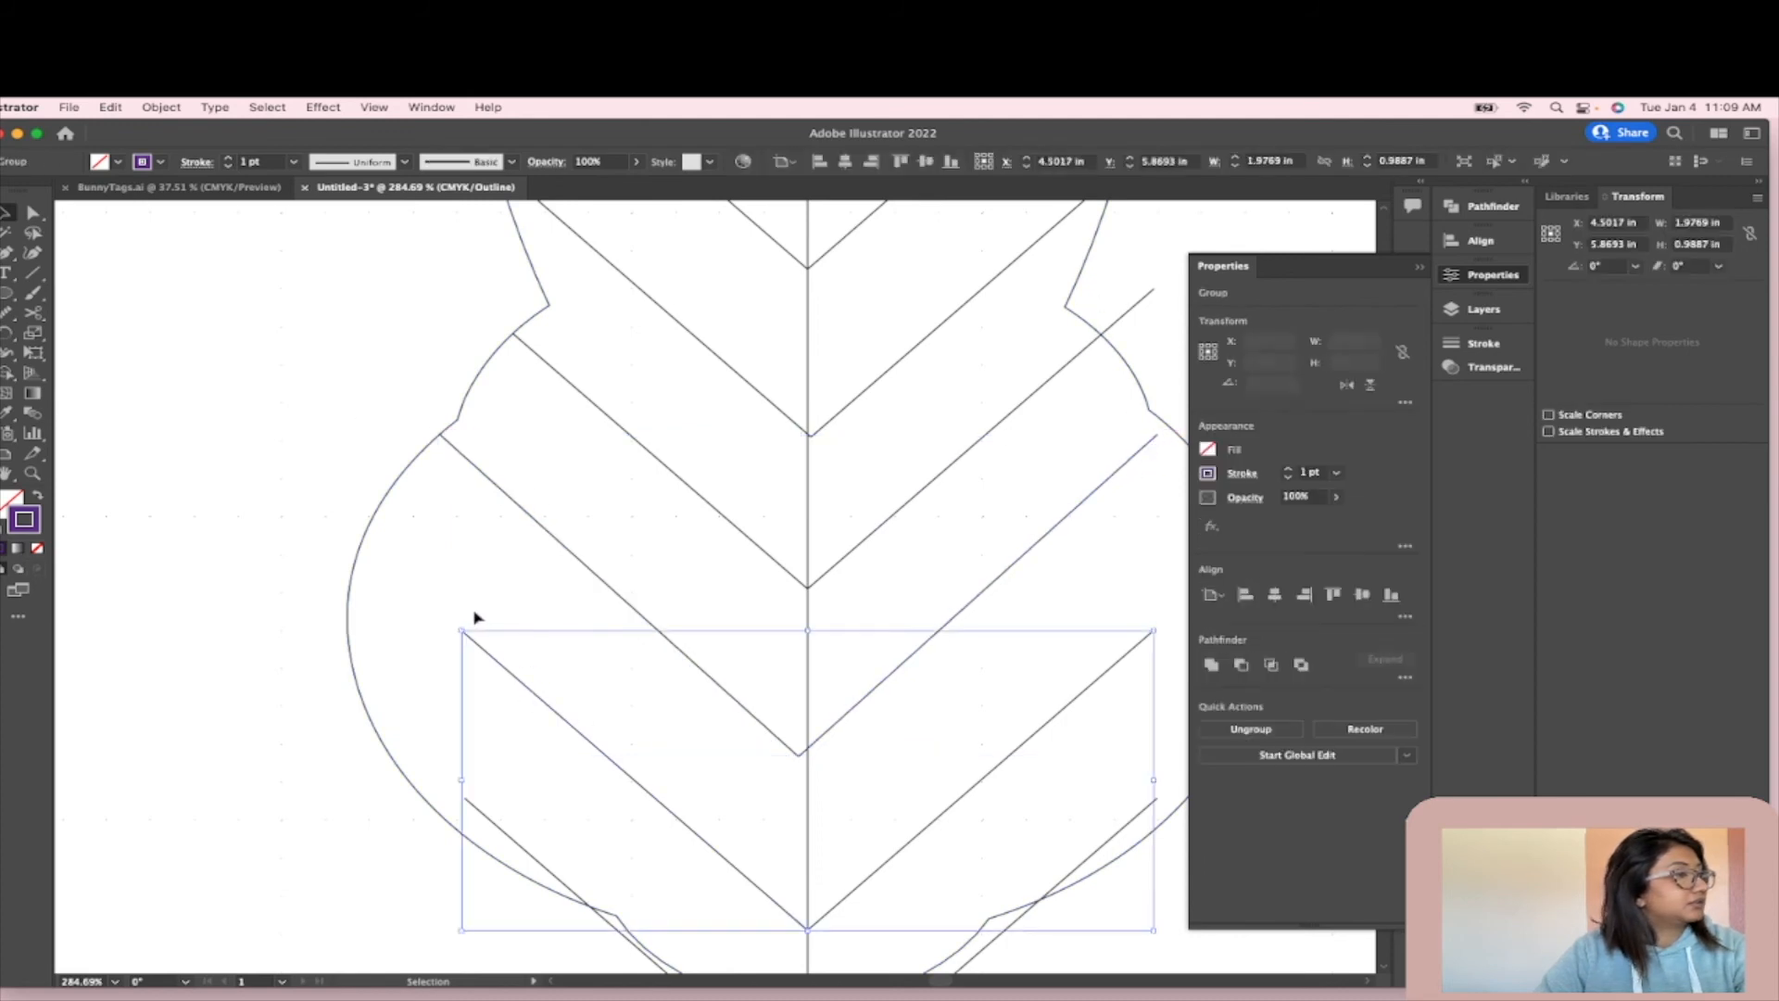
pyautogui.moveTo(462, 628); pyautogui.dragTo(369, 526)
pyautogui.press('super+z')
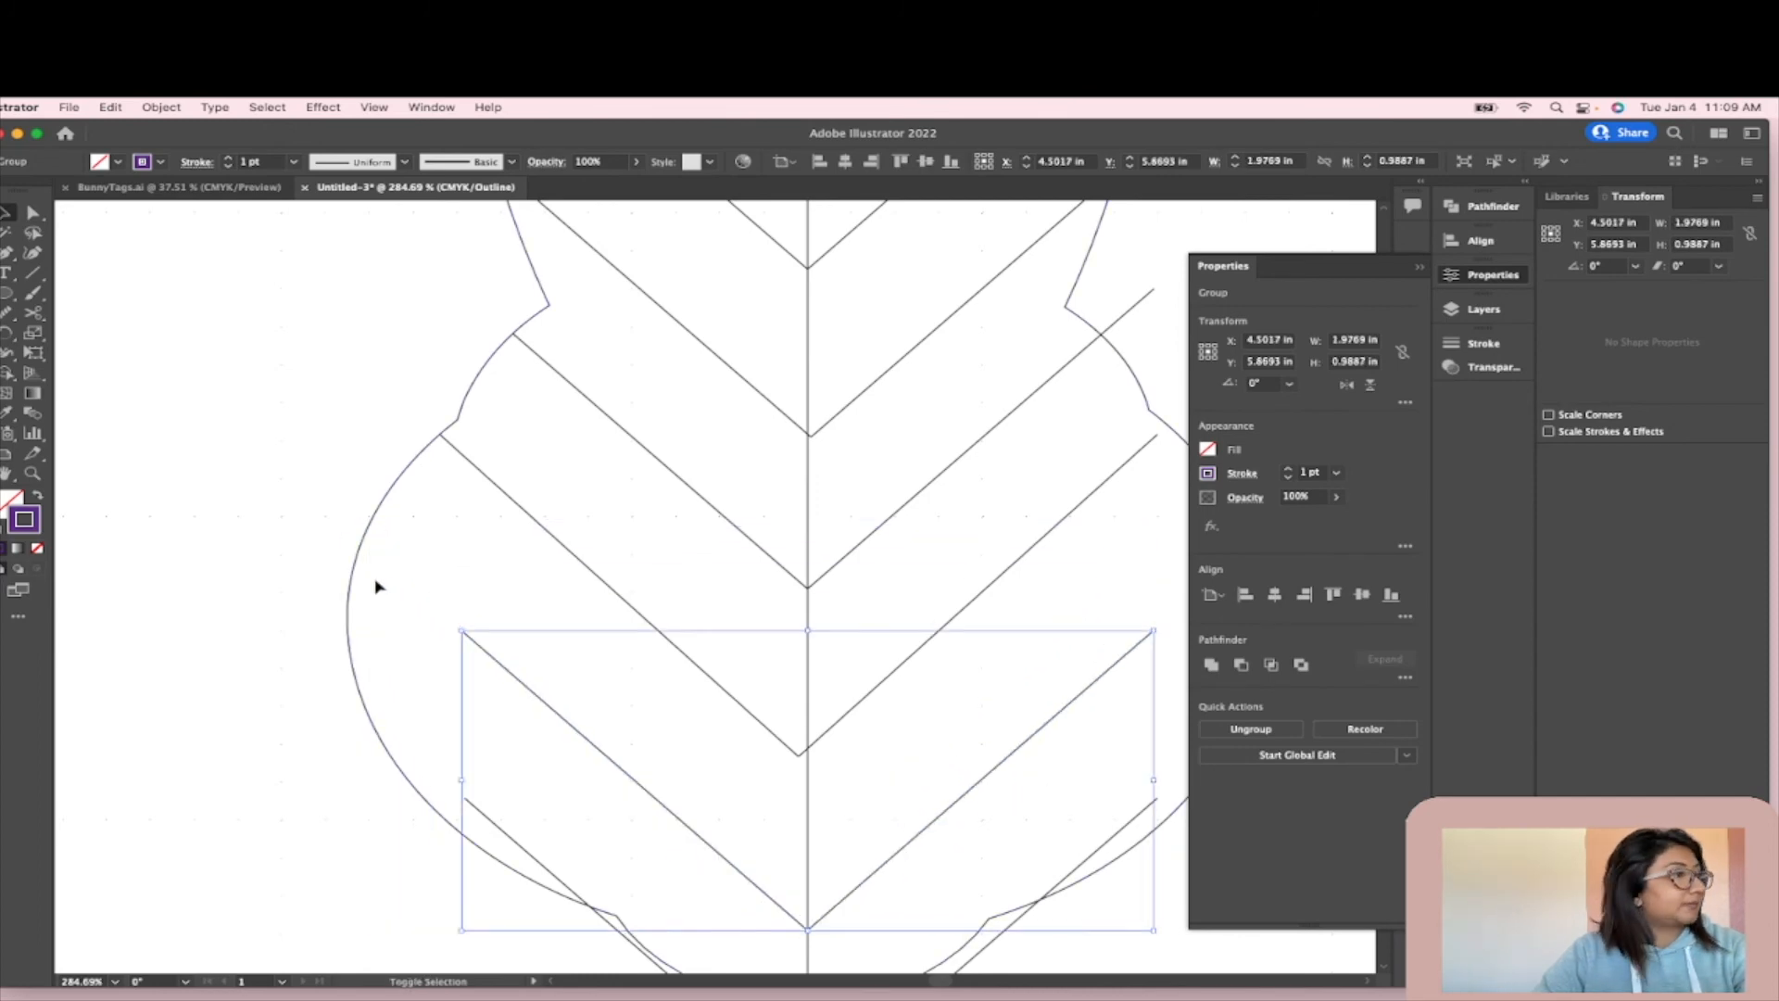
# - Isolate the fifth V's group and extend only its left arm to the bunny's left cheek outline
pyautogui.doubleClick(472, 646)
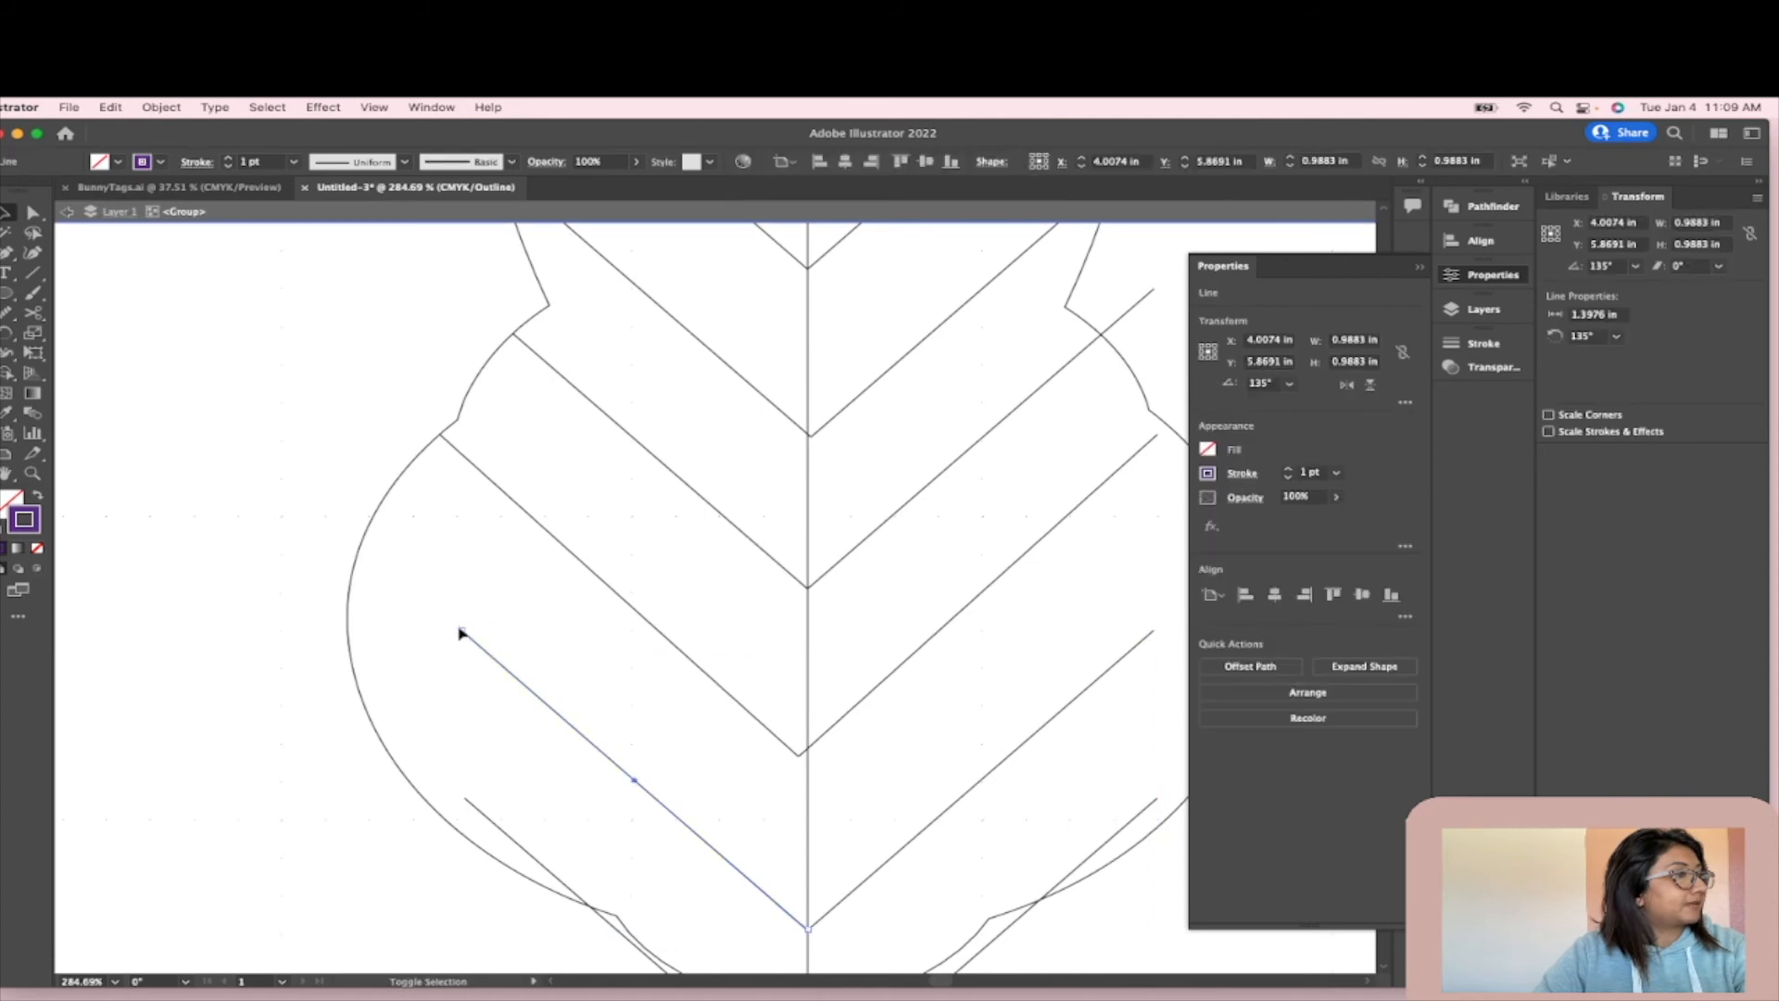
pyautogui.moveTo(465, 635); pyautogui.dragTo(361, 544)
pyautogui.click(962, 802)
pyautogui.scroll(-3, 981, 817)
pyautogui.scroll(-1, 981, 817)
pyautogui.hscroll(2, 945, 838)
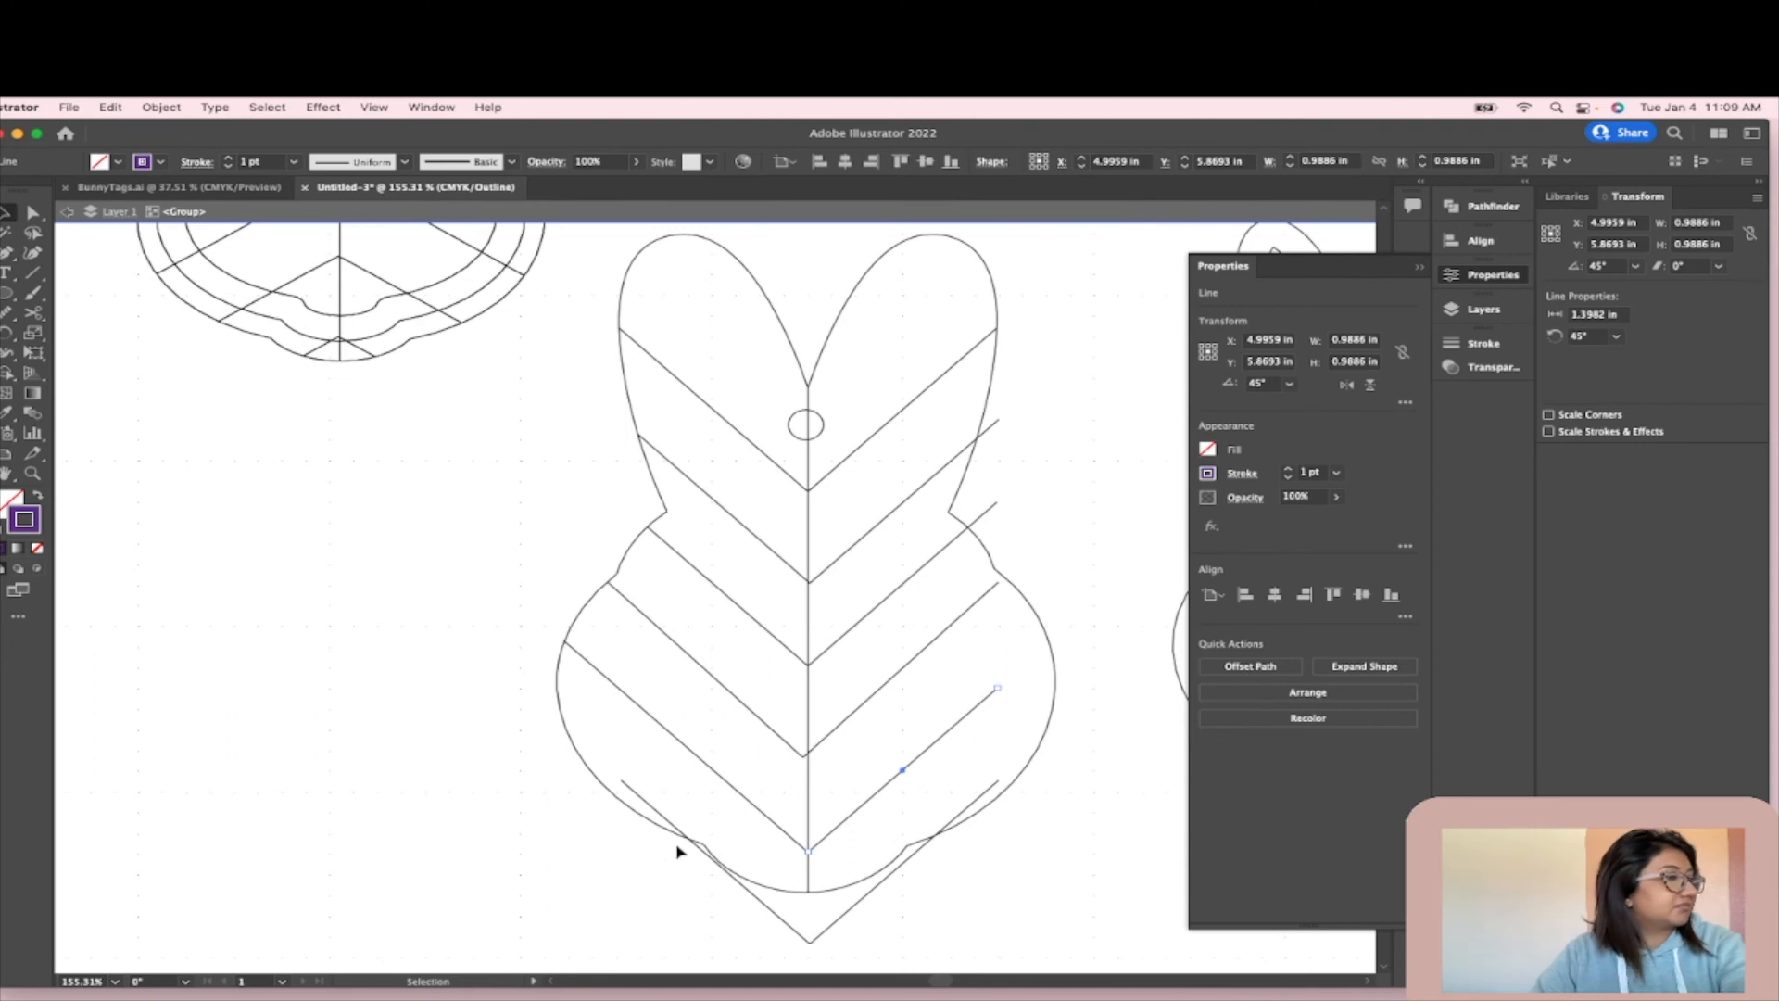
# - Leave the fifth V's group, isolate the fourth V and extend its right arm to the bunny outline
pyautogui.click(1014, 604)
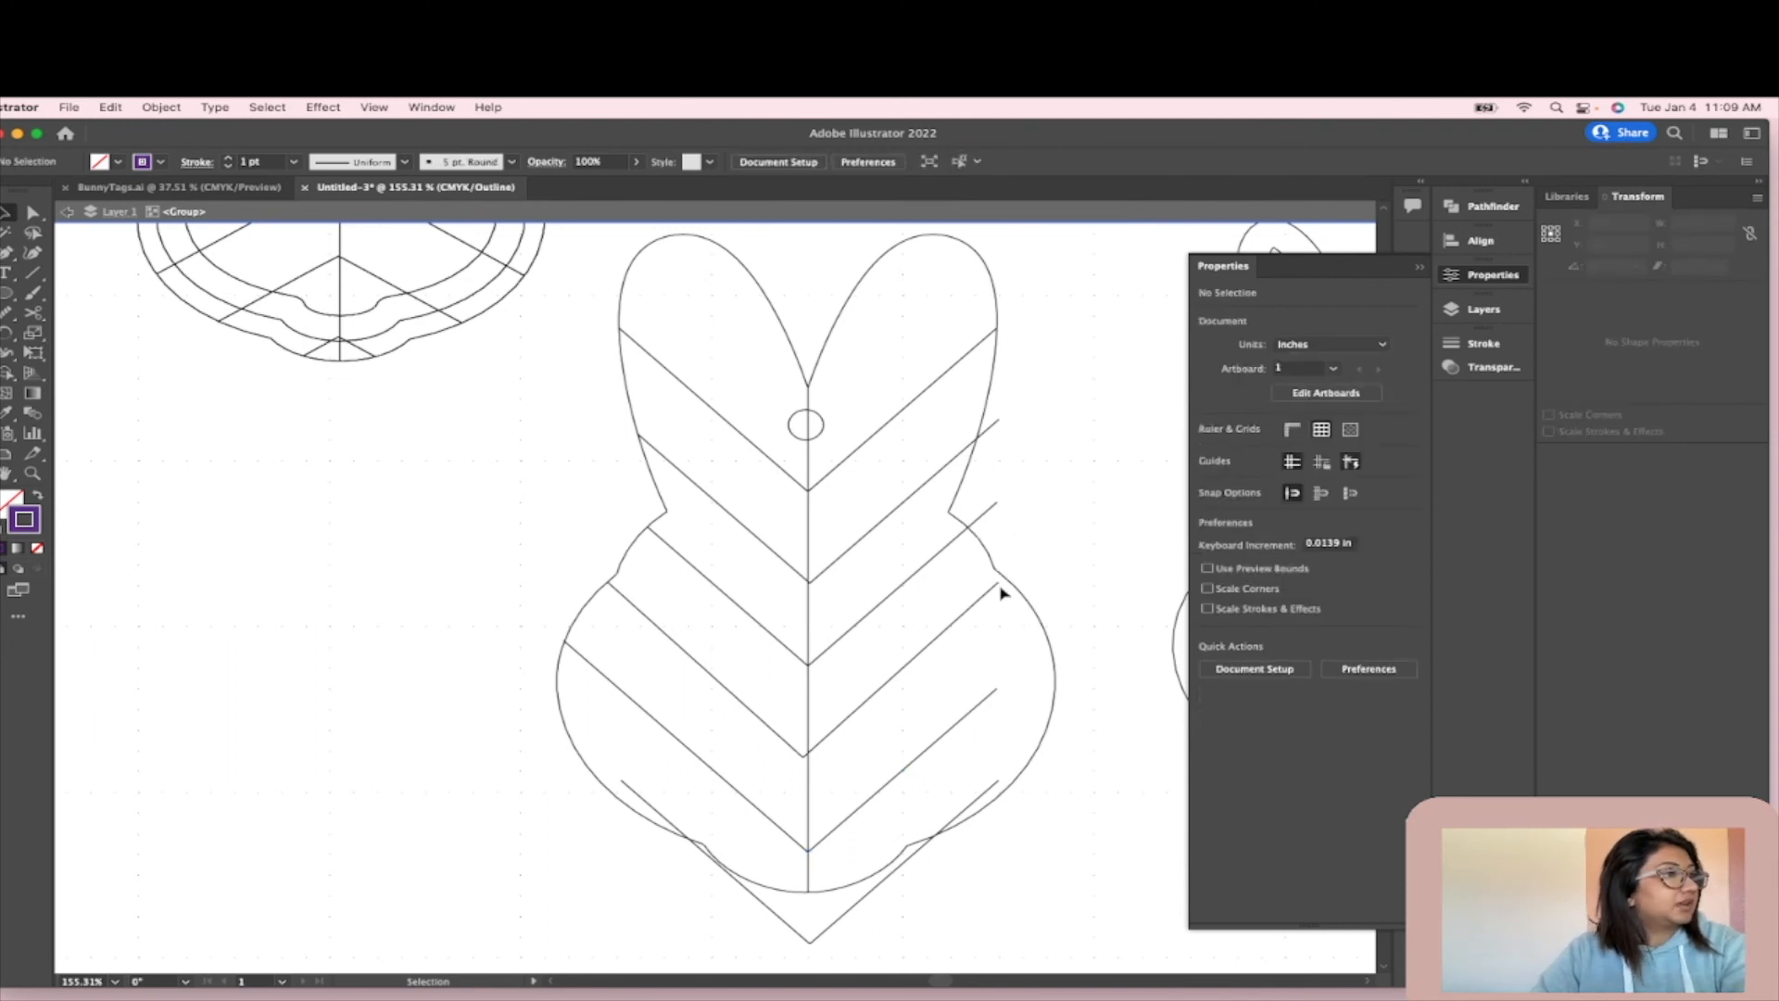
pyautogui.press('Escape')
pyautogui.click(1000, 583)
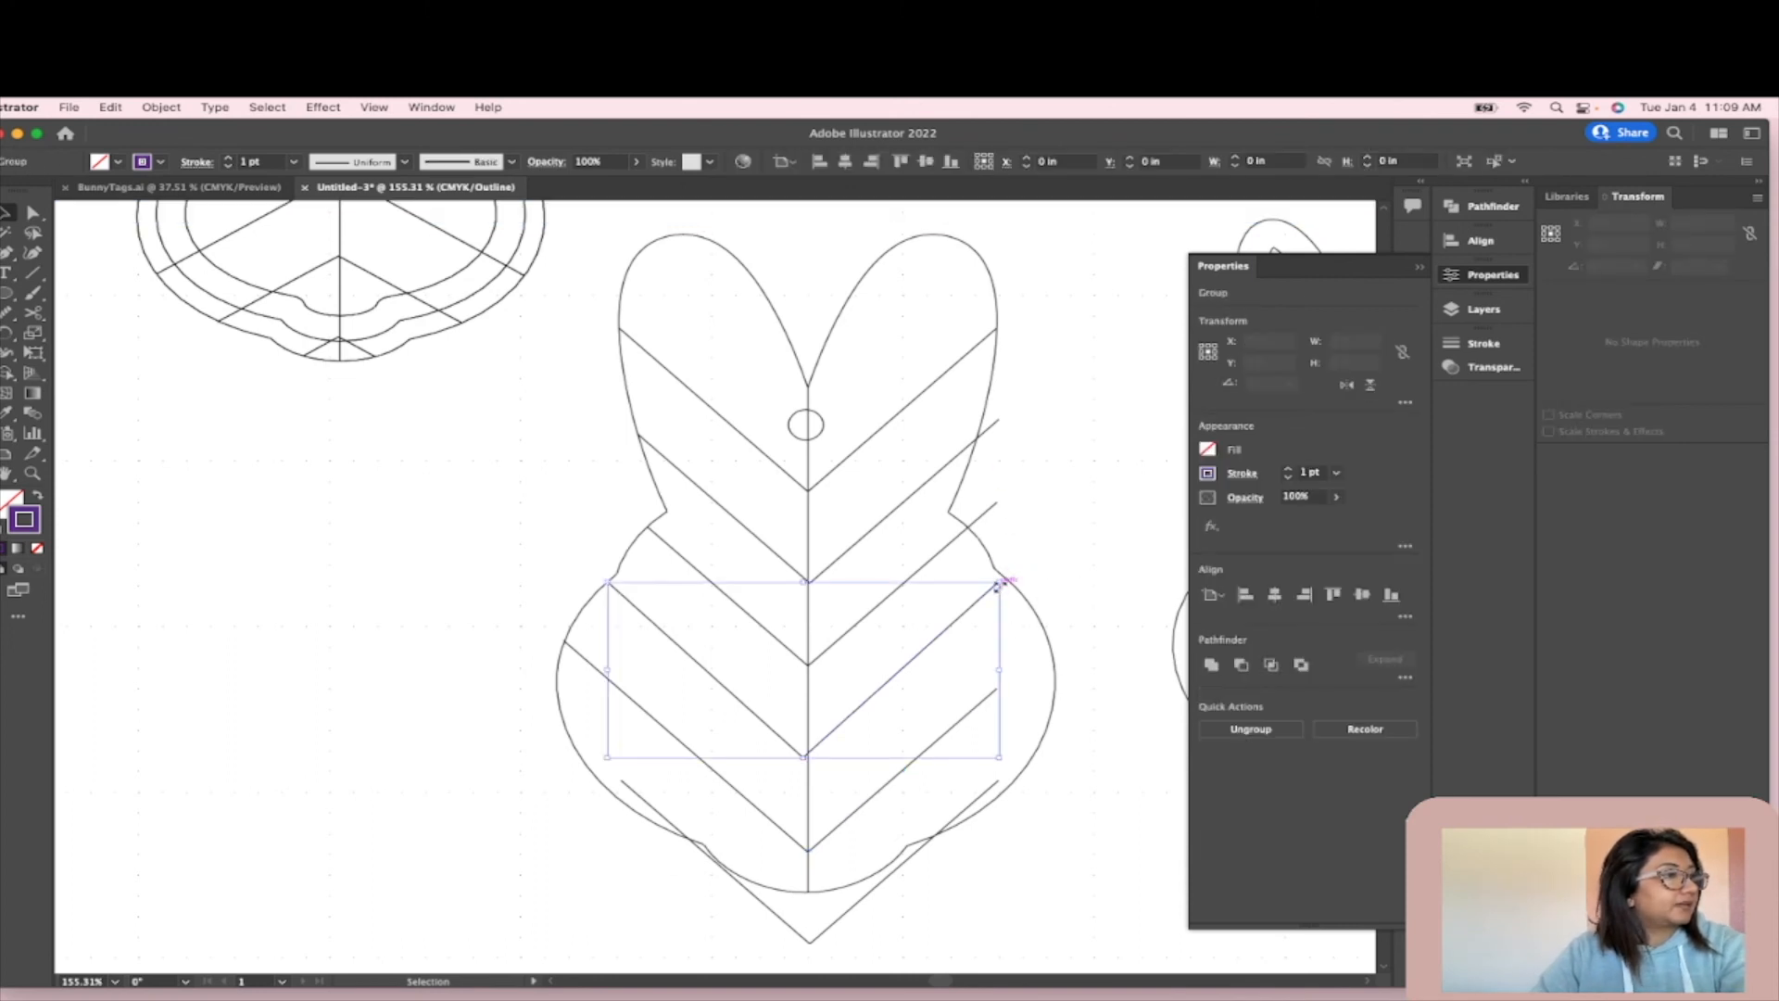
pyautogui.doubleClick(999, 585)
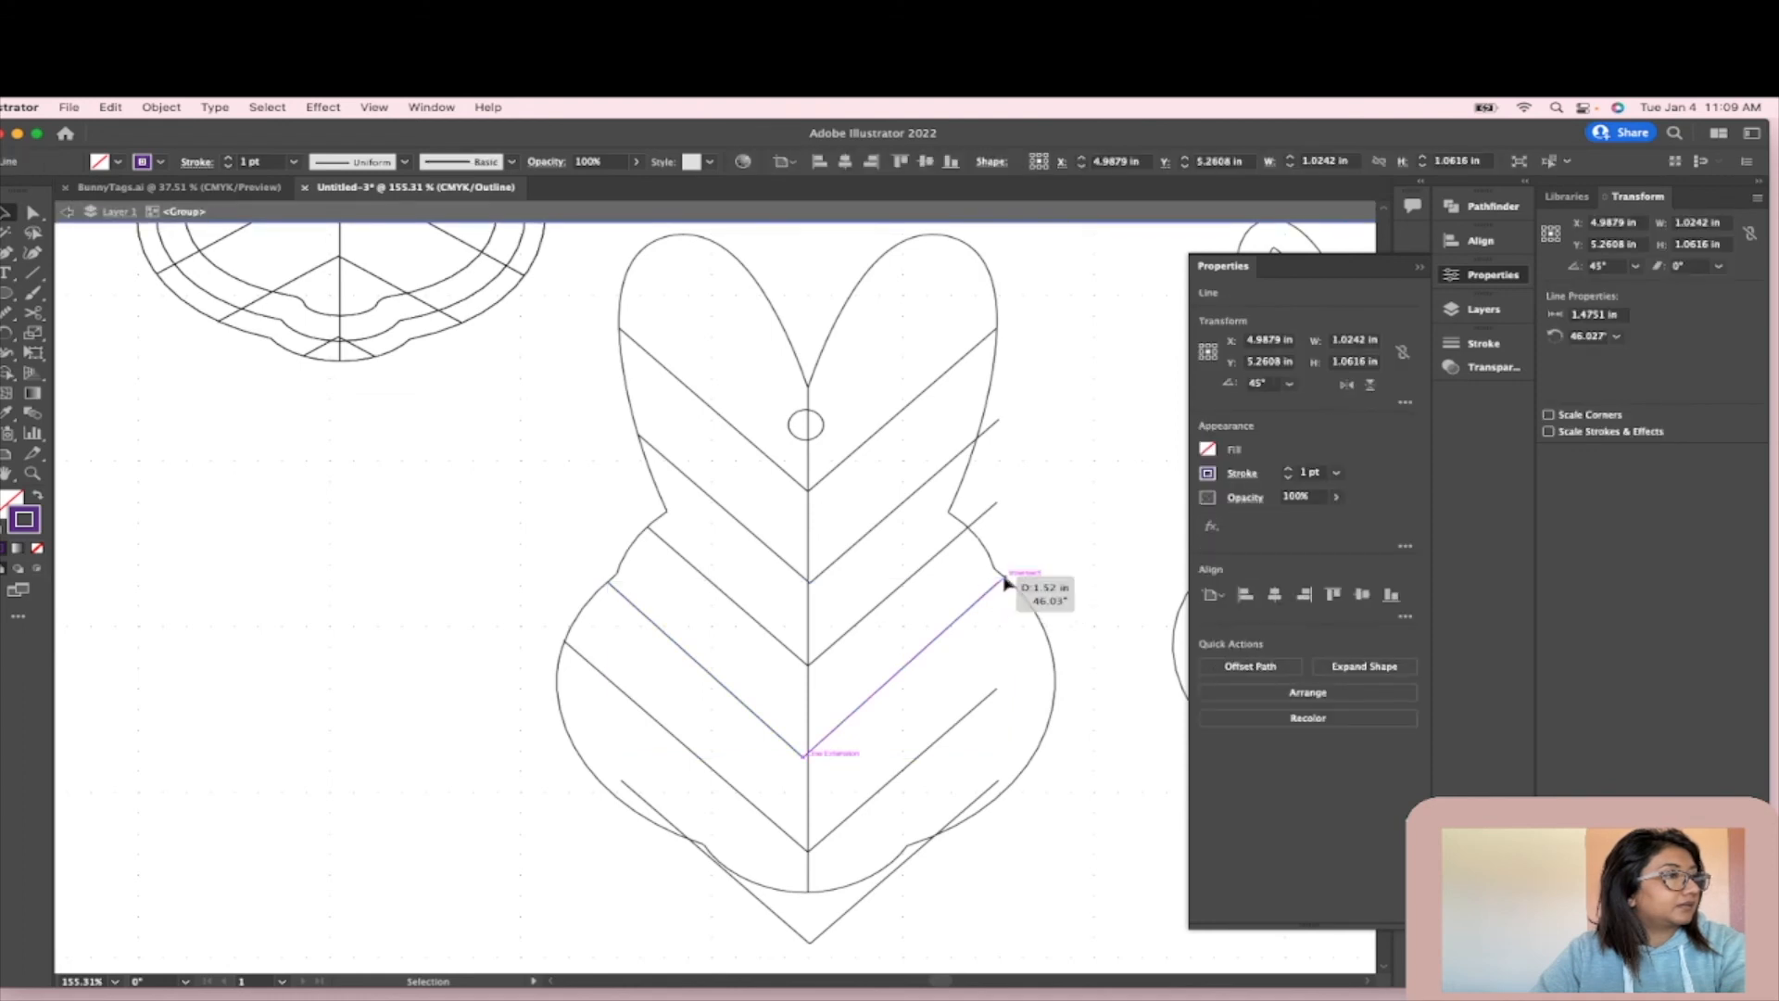
# - Isolate the fifth V's group and extend its right arm to the bunny's right cheek outline
pyautogui.click(1001, 686)
pyautogui.click(990, 699)
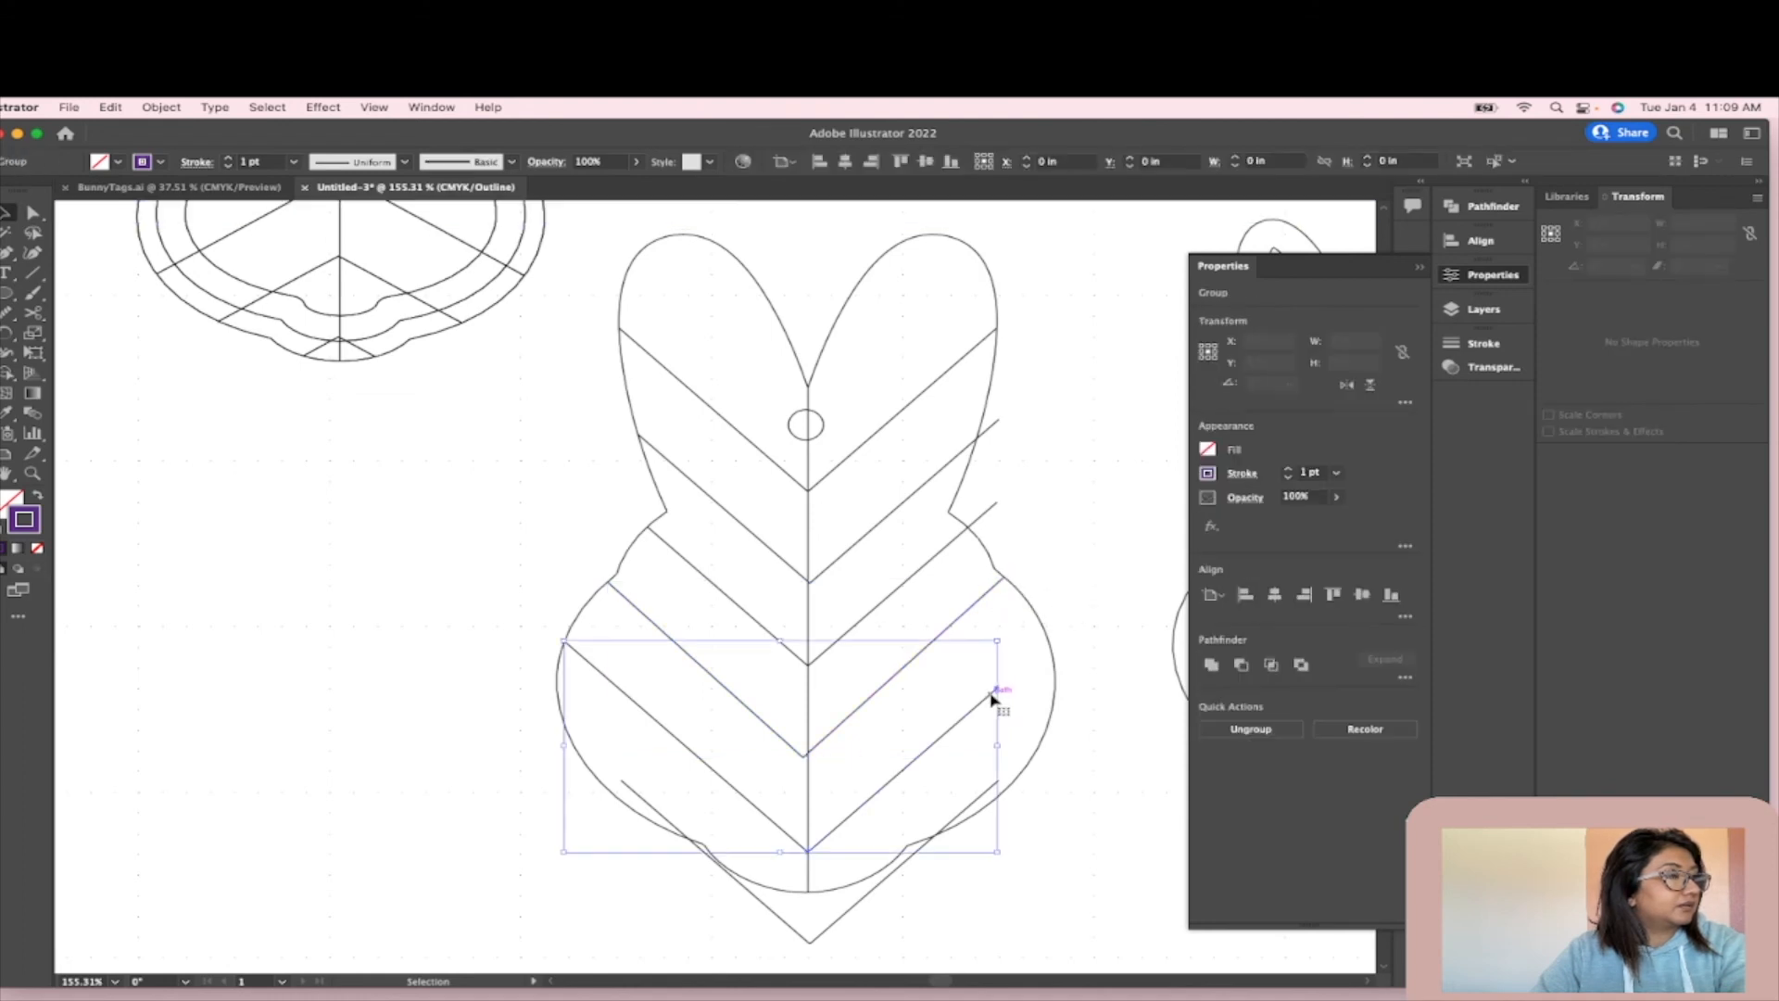
pyautogui.moveTo(996, 693); pyautogui.dragTo(1050, 643)
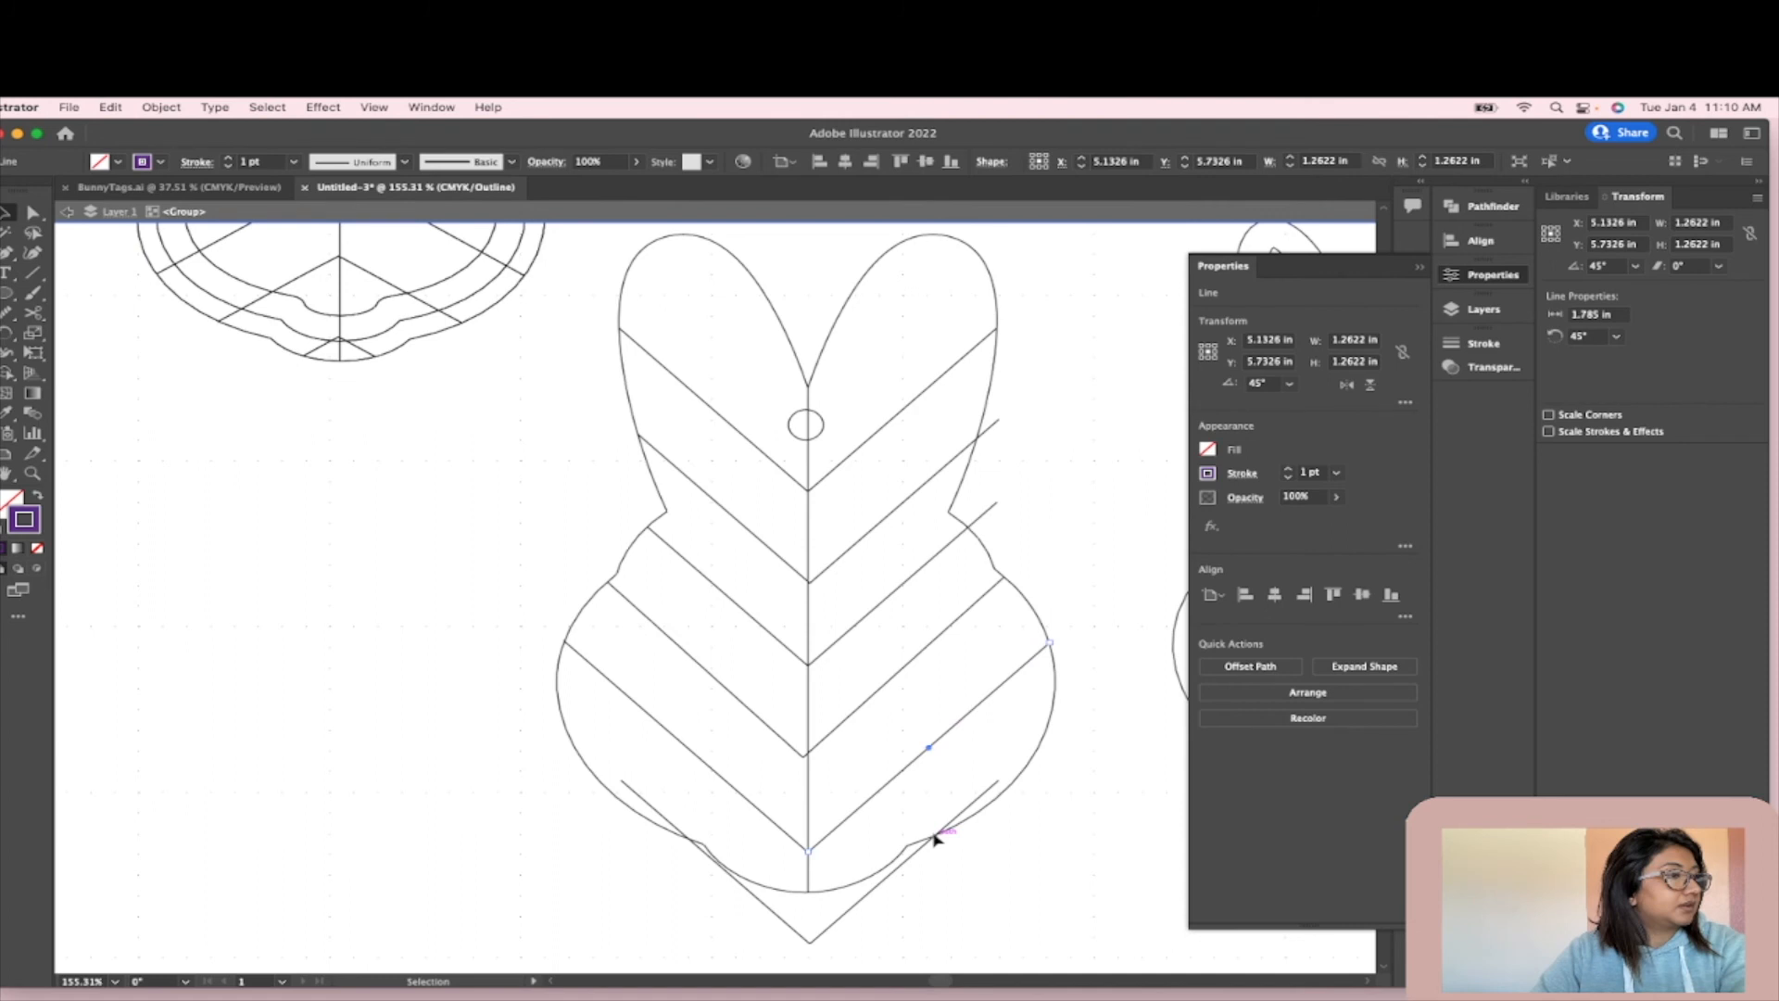
pyautogui.press('super+shift+a')
# - Extend the lowest V's right arm up to the bunny's right cheek outline
pyautogui.scroll(3, 969, 810)
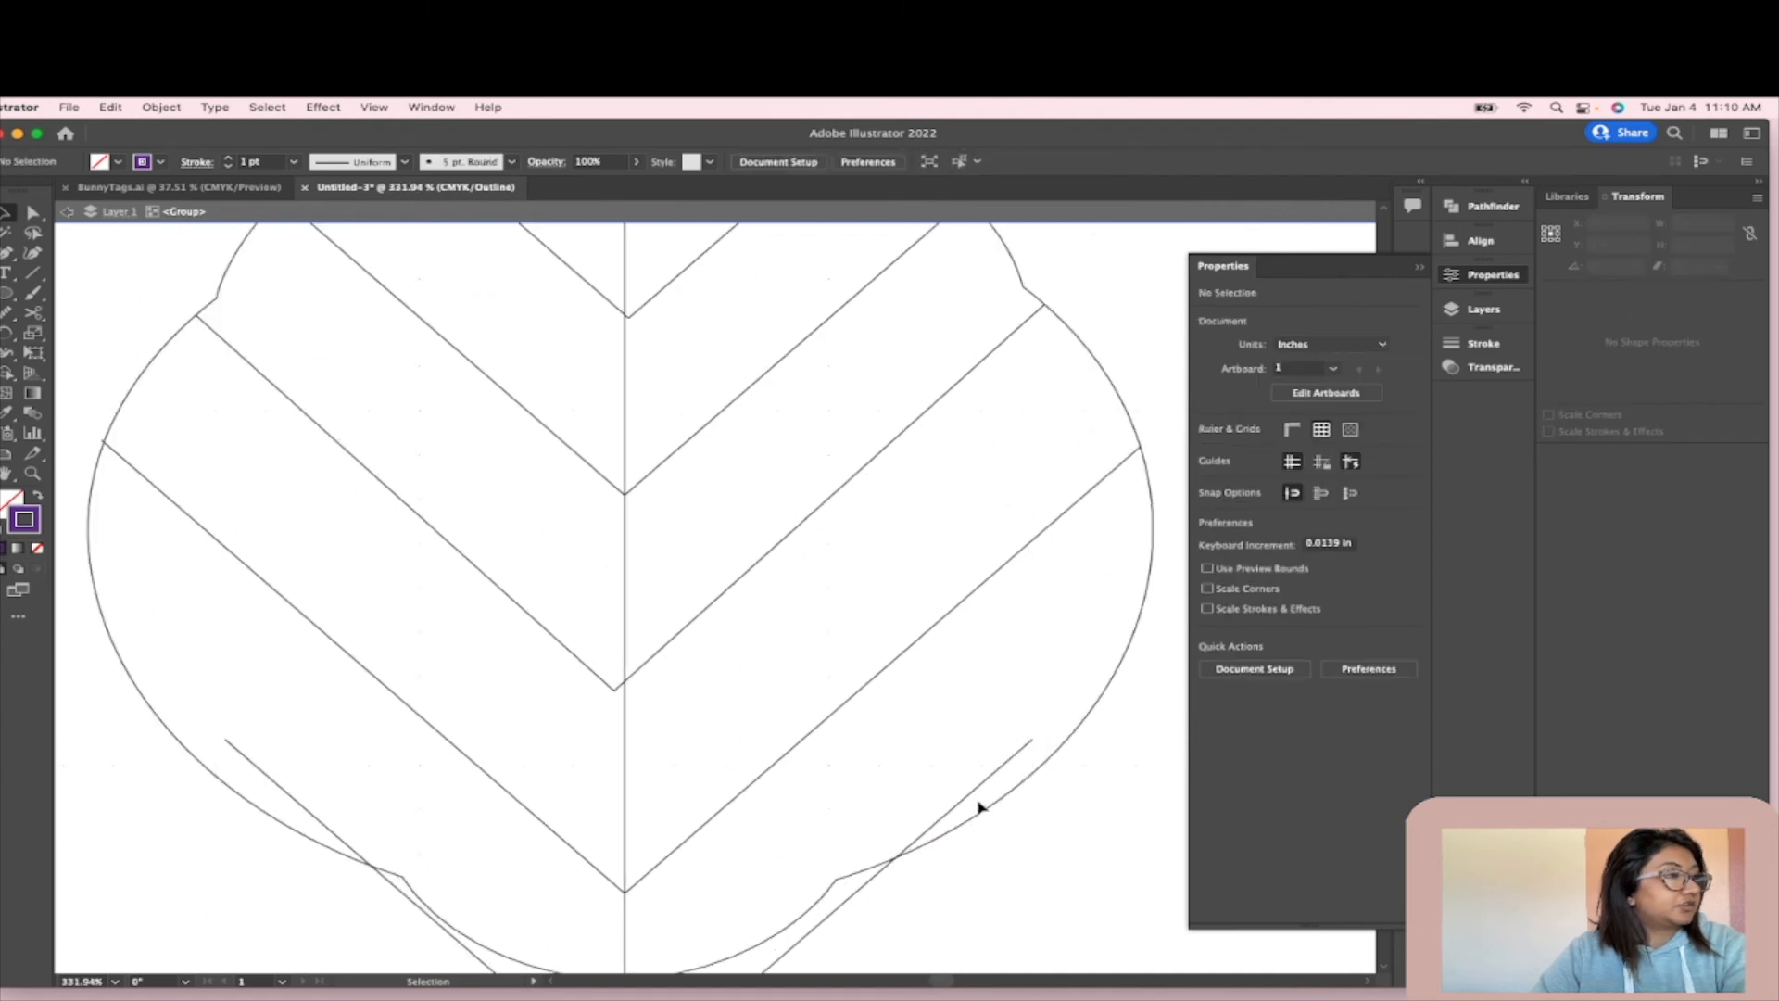
pyautogui.doubleClick(1011, 758)
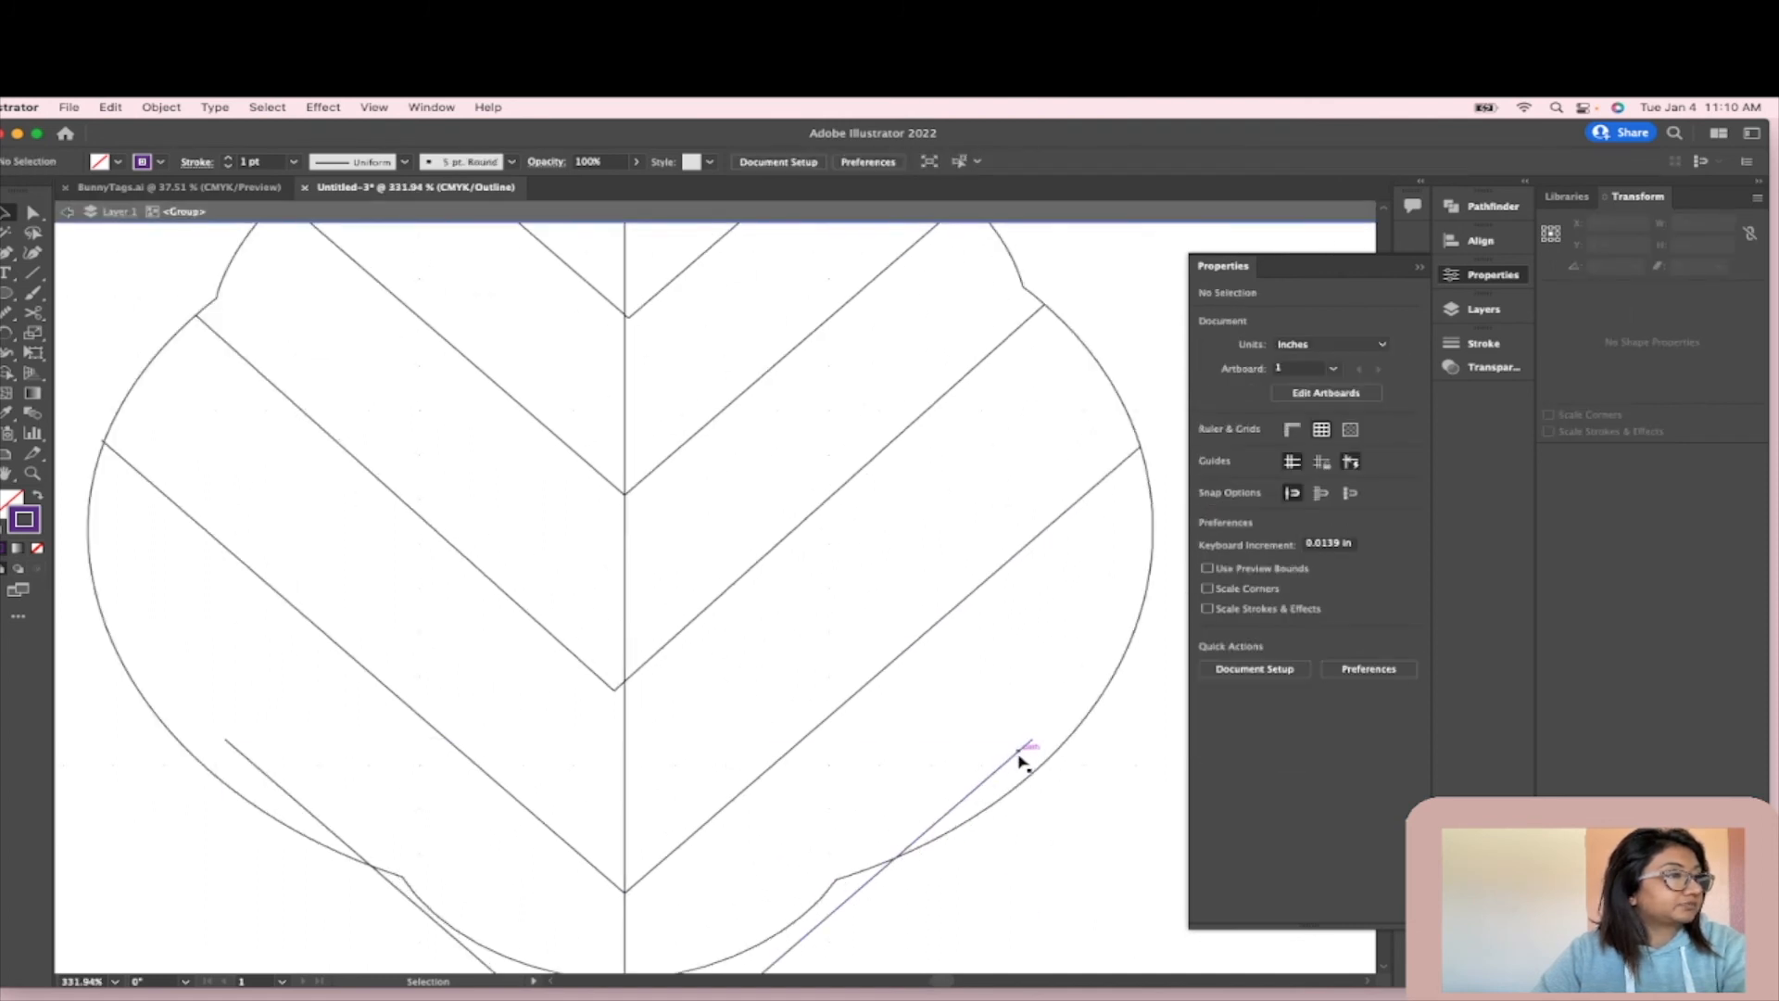
pyautogui.scroll(-3, 1005, 788)
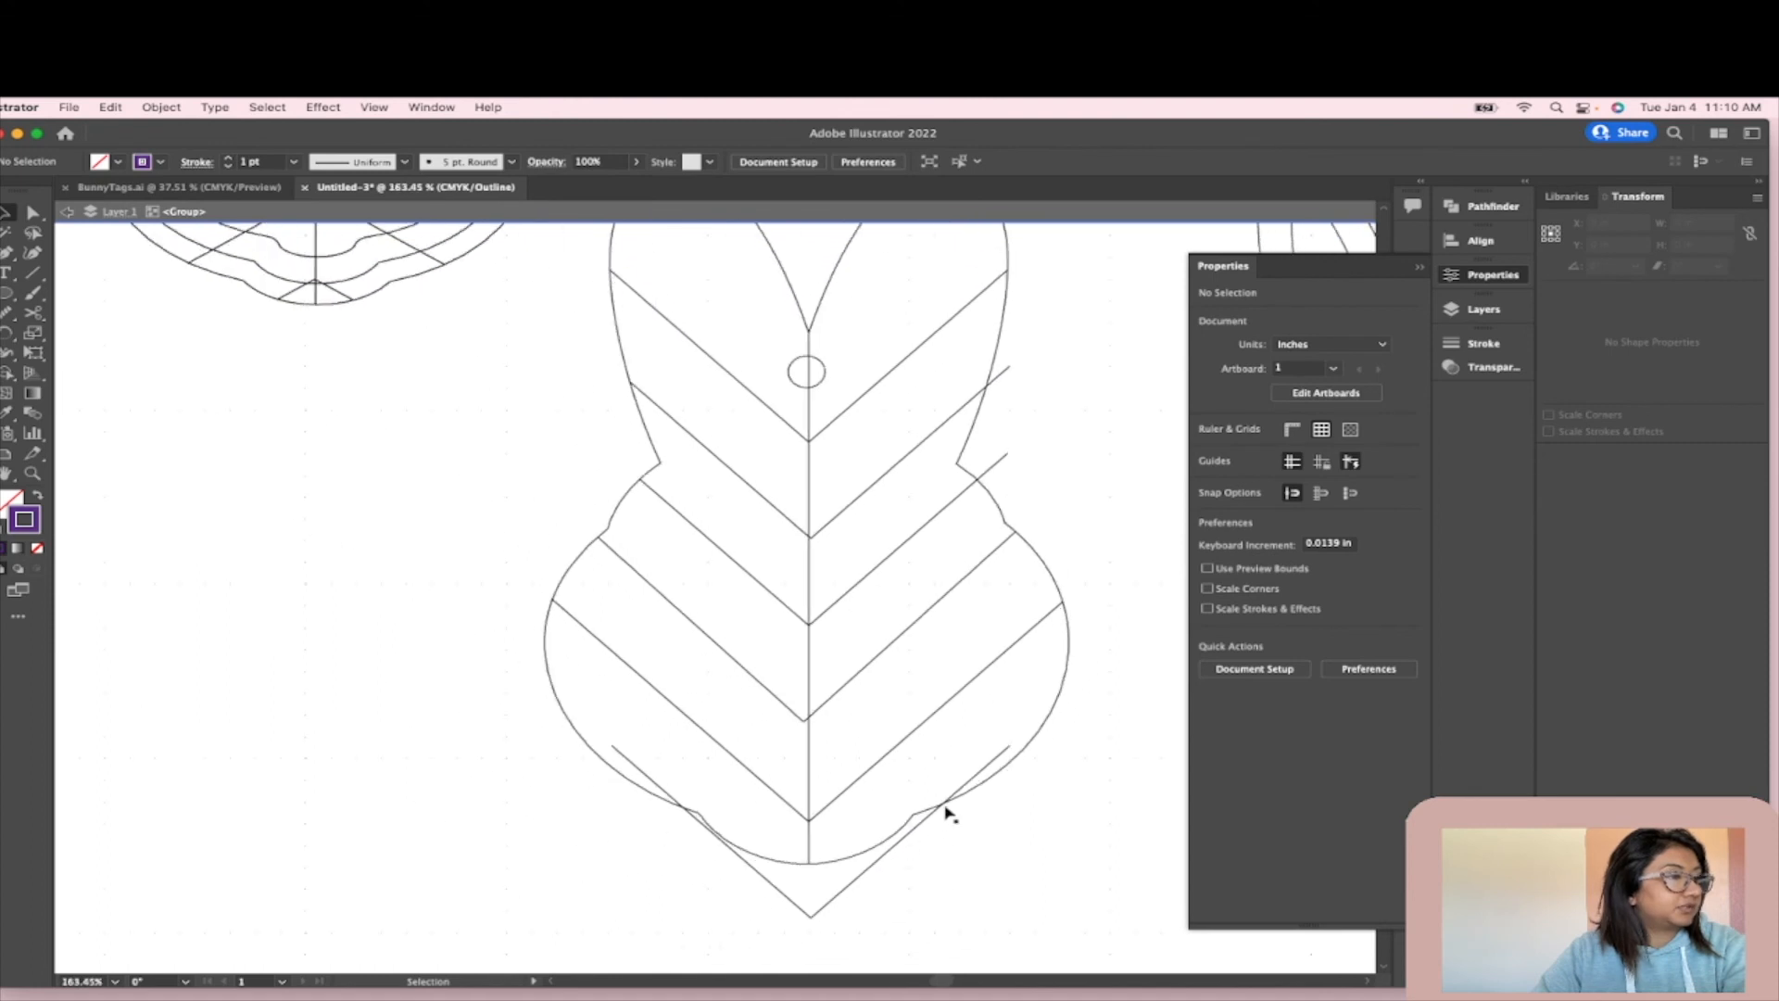
pyautogui.scroll(3, 977, 783)
pyautogui.hscroll(4, 1022, 777)
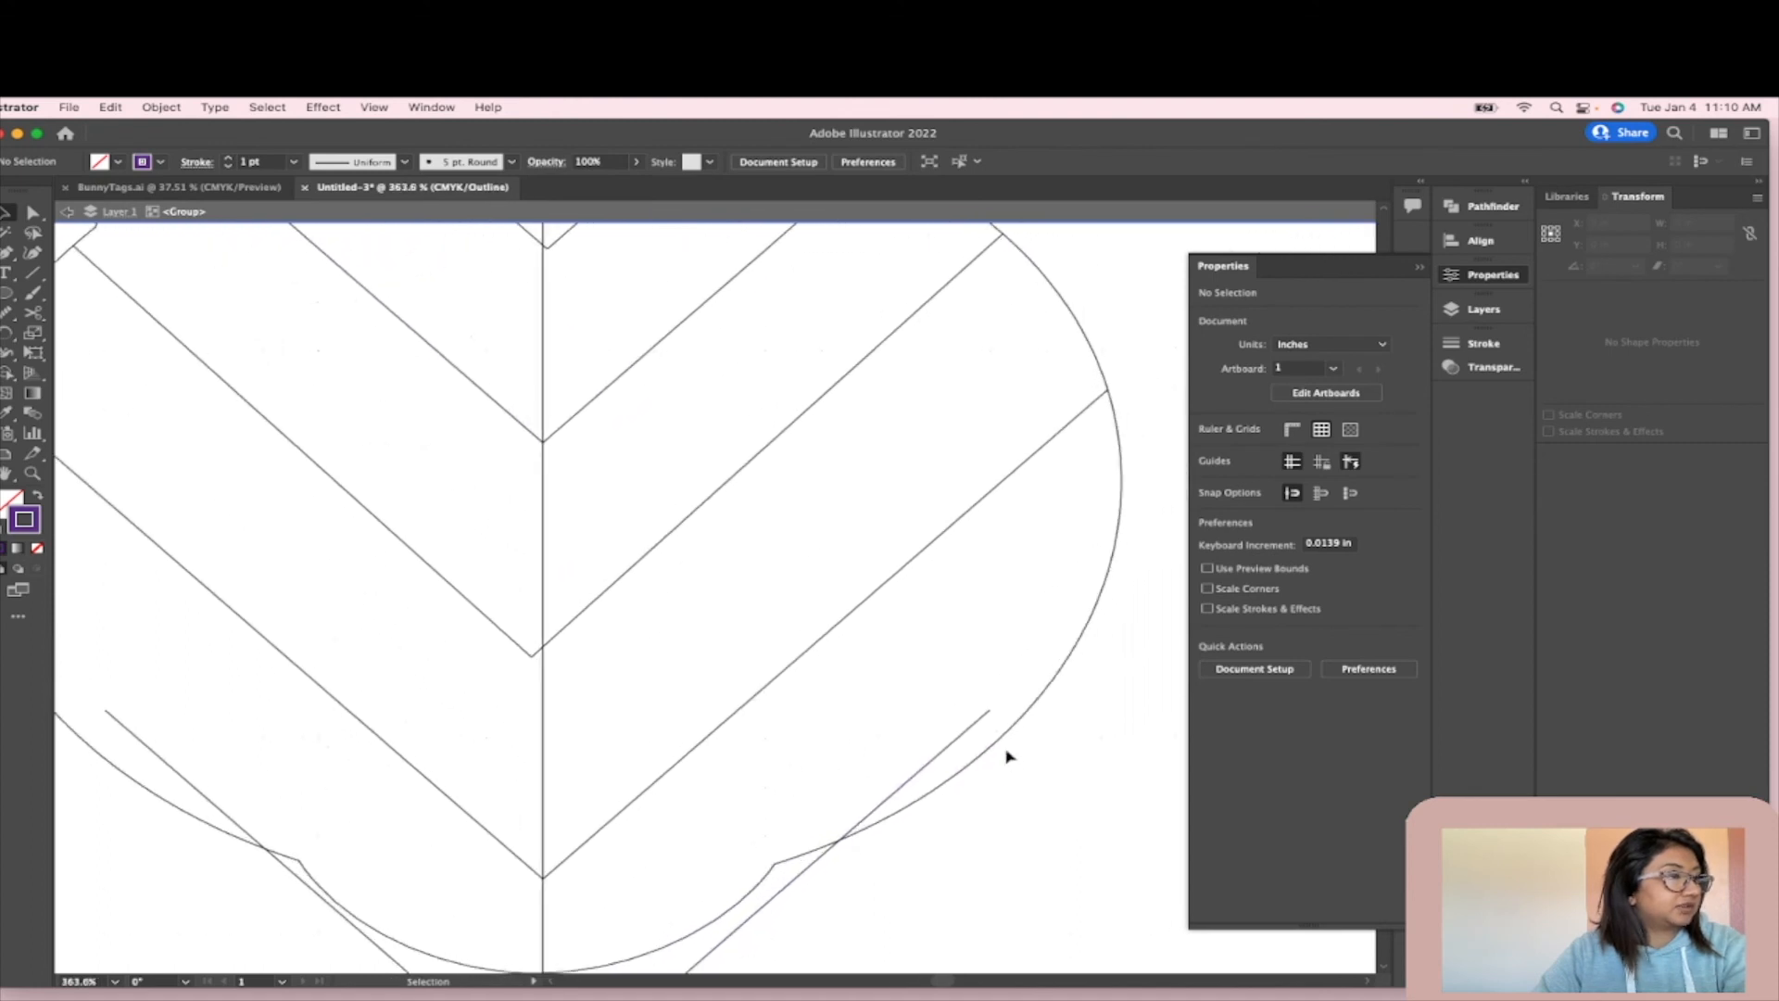
pyautogui.click(950, 715)
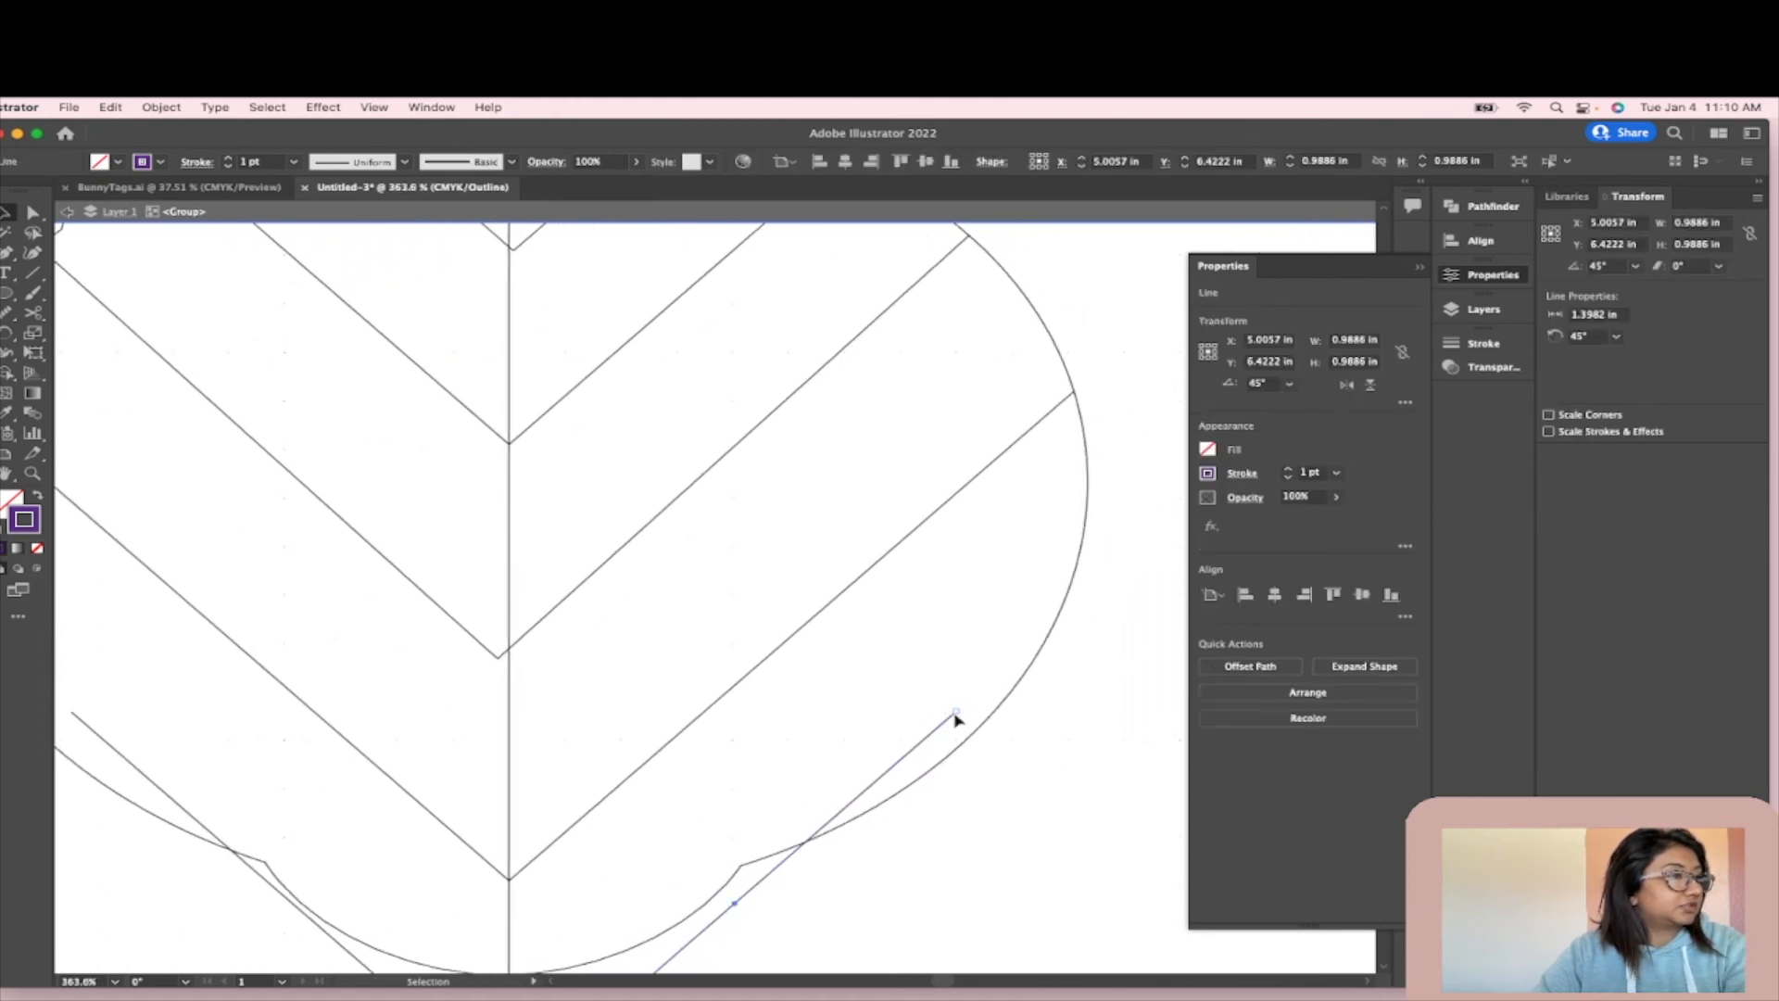
pyautogui.moveTo(958, 713); pyautogui.dragTo(1053, 632)
pyautogui.click(1082, 721)
# - Extend the lowest V's left arm up to the bunny's left cheek outline
pyautogui.scroll(-5, 1073, 736)
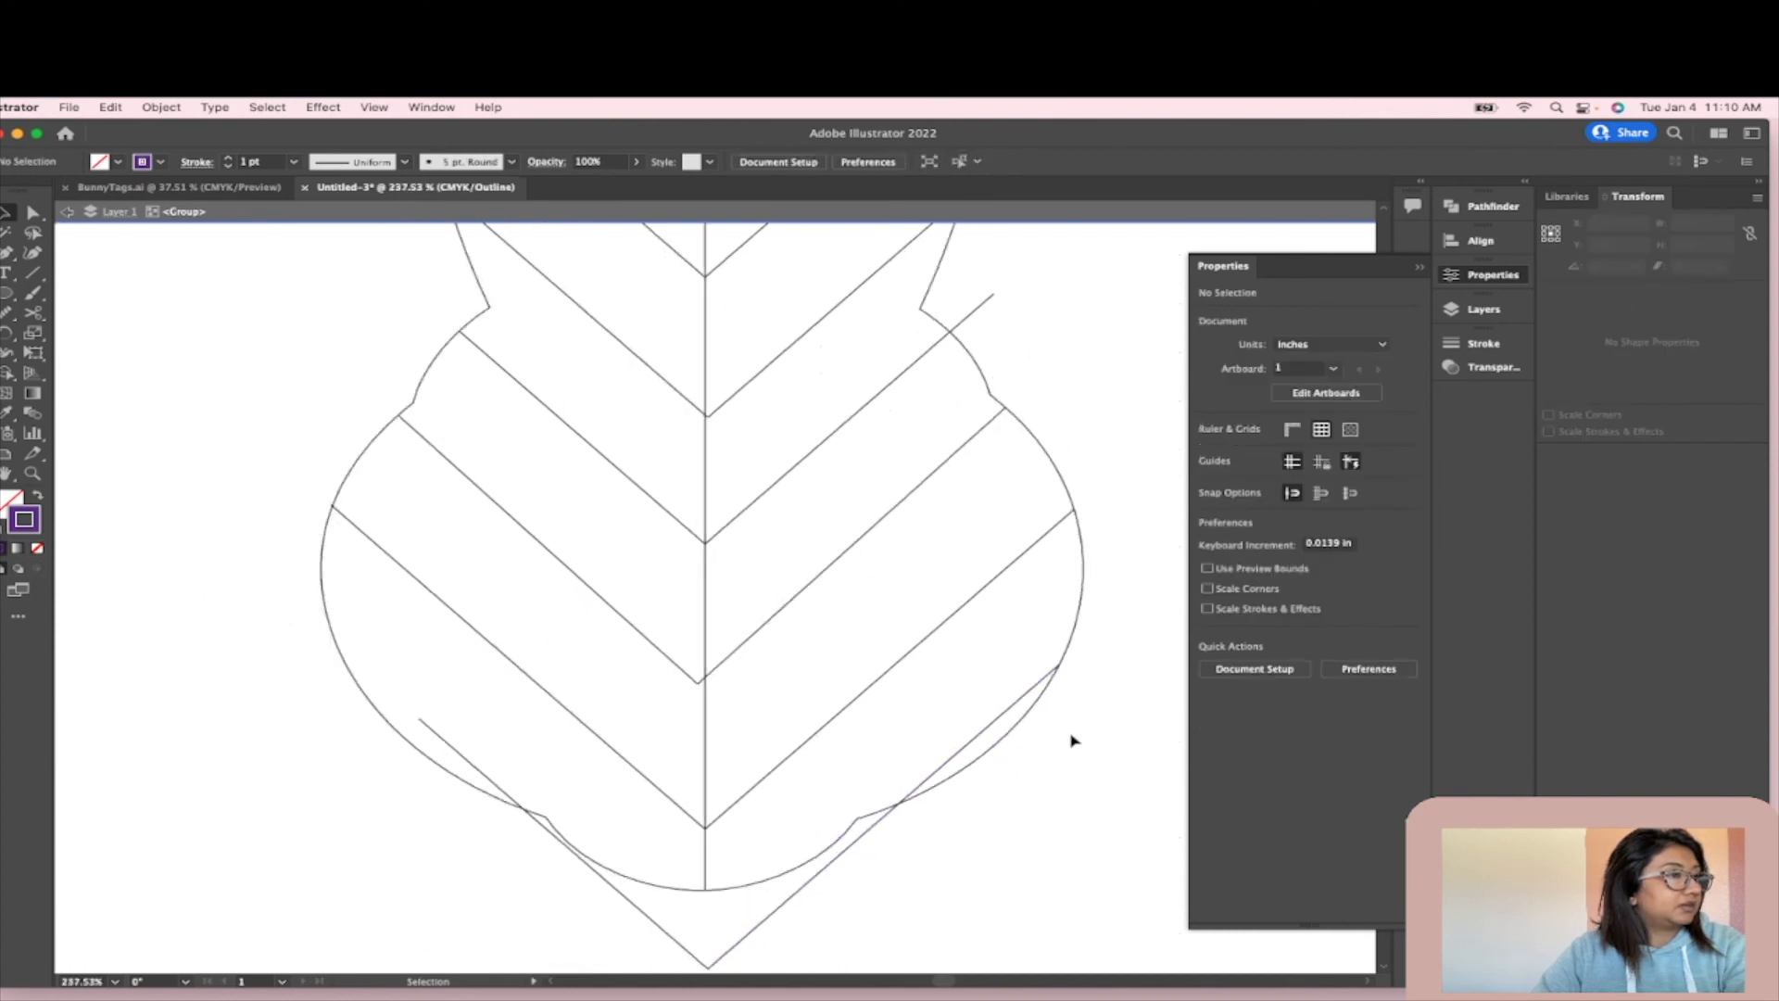
pyautogui.click(532, 725)
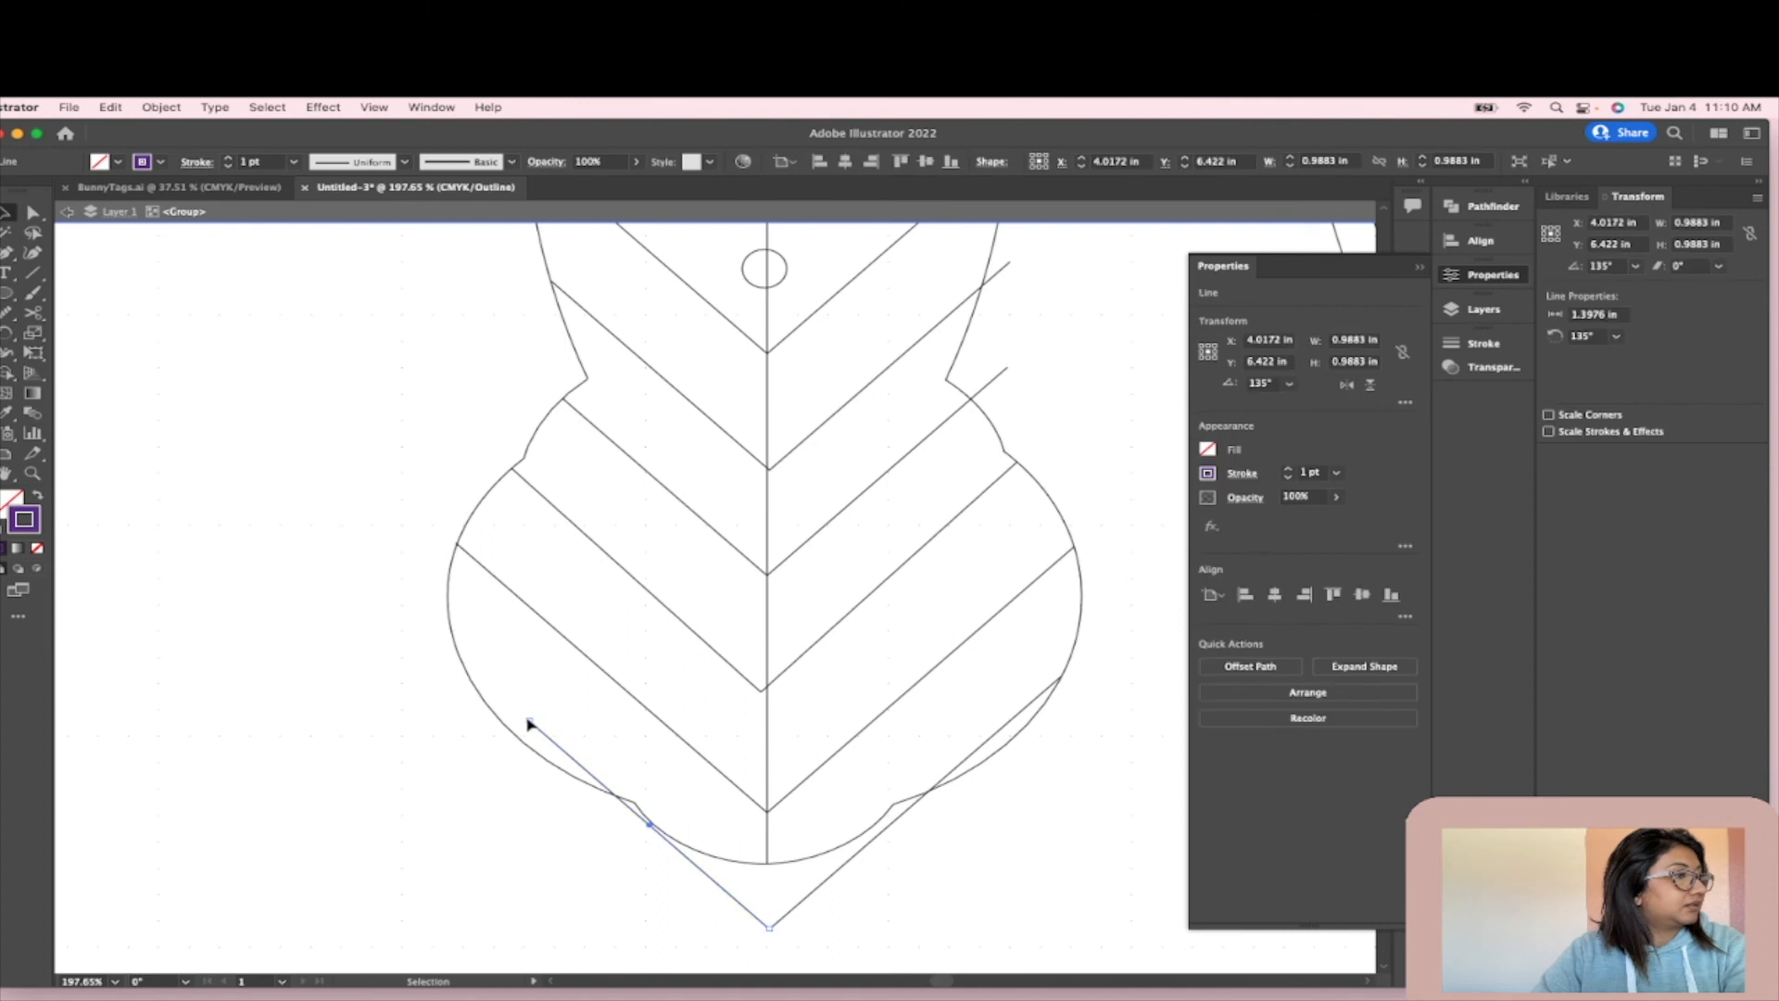
pyautogui.moveTo(529, 723); pyautogui.dragTo(464, 668)
pyautogui.click(790, 878)
# - Cut the lowest V's right arm where it crosses the outline near the chin and select its lower segment
pyautogui.scroll(2, 842, 858)
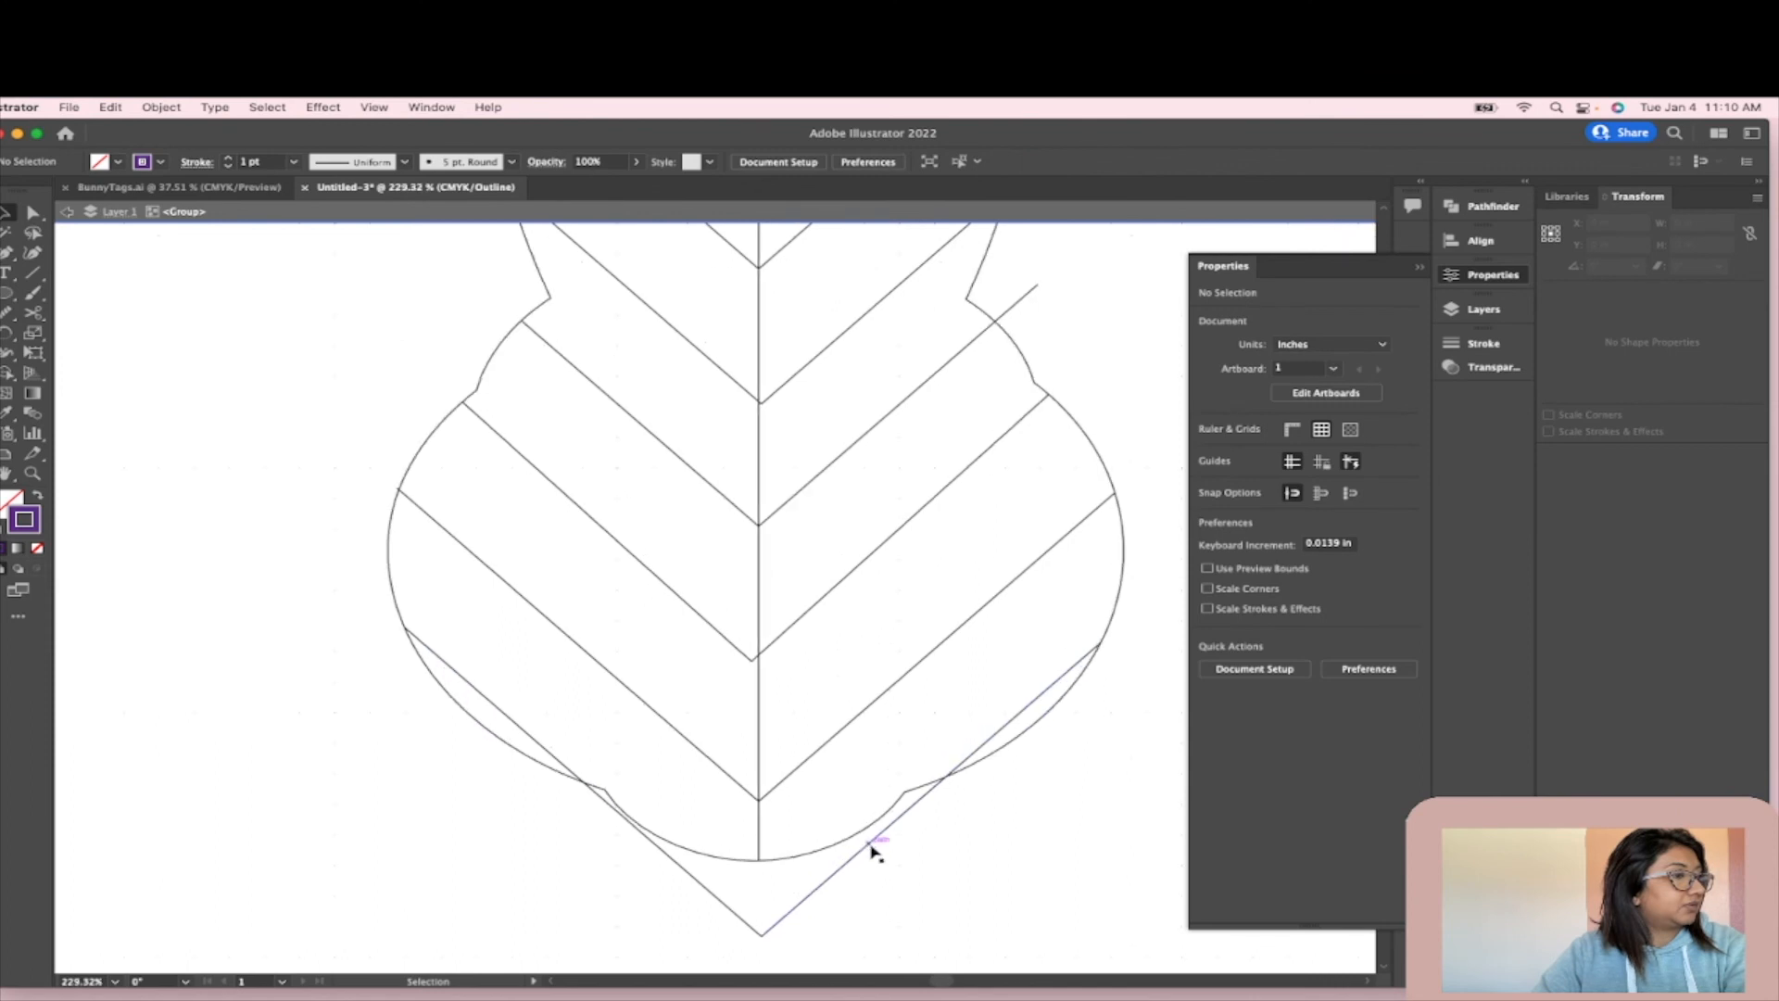
pyautogui.click(870, 842)
pyautogui.click(32, 312)
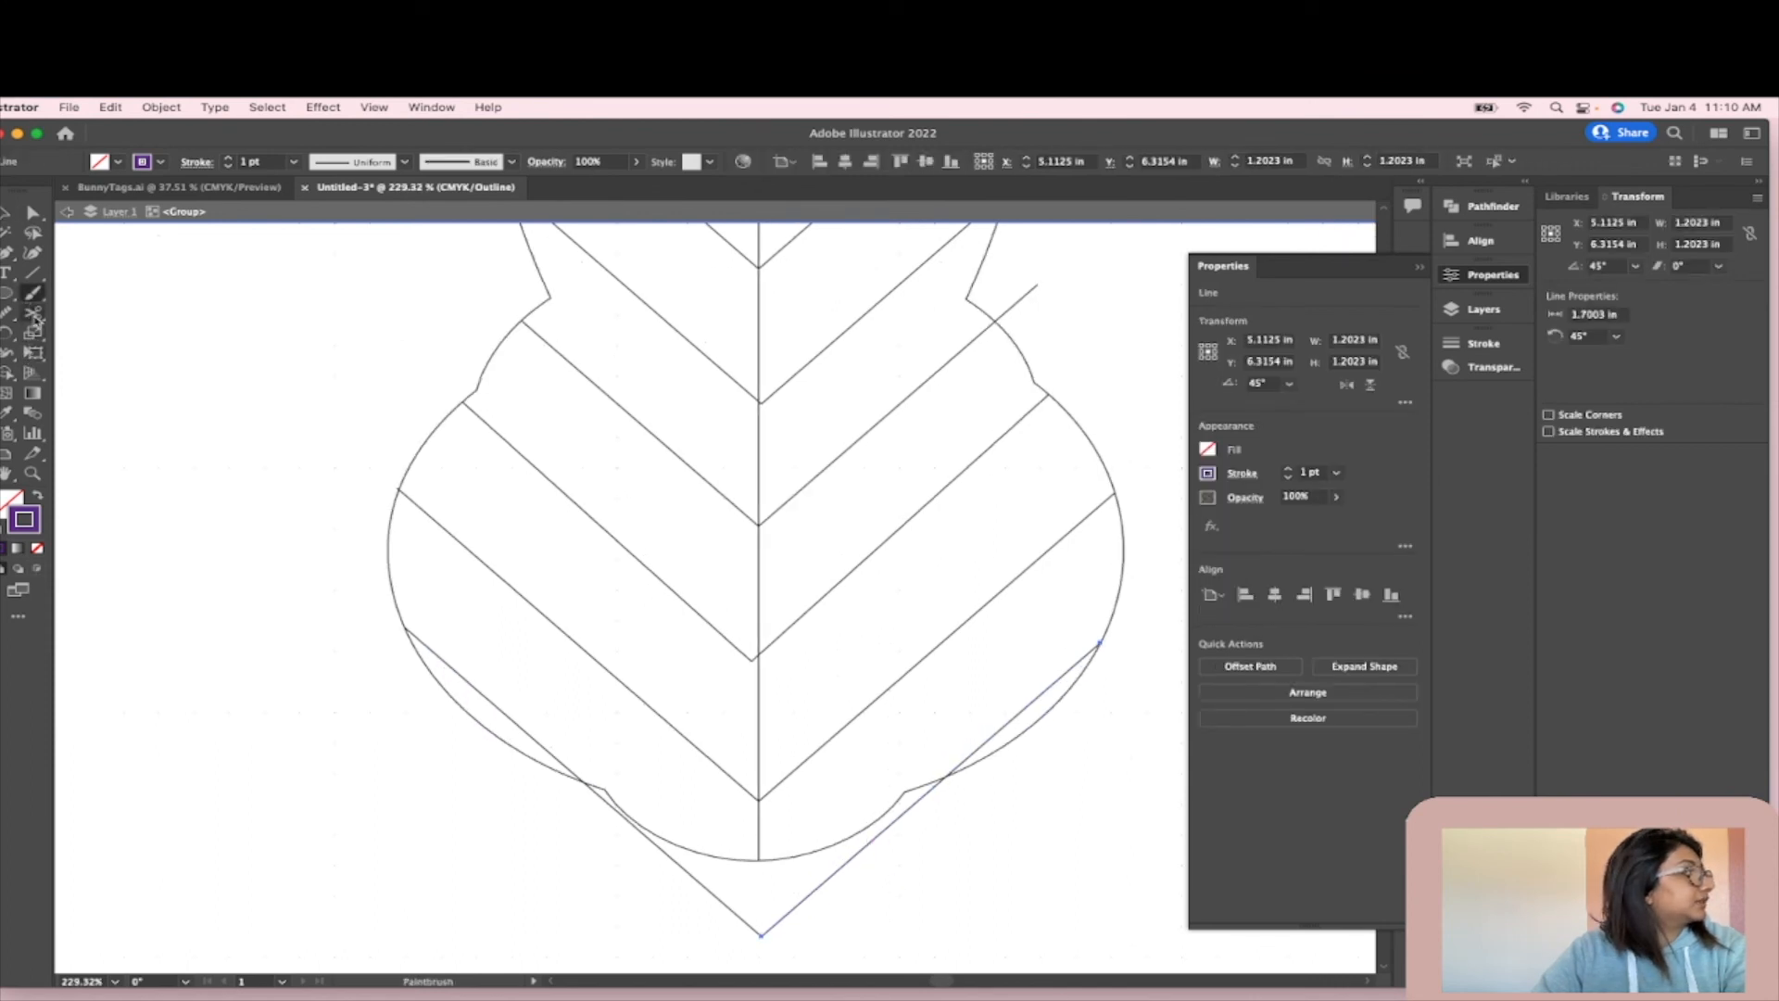
pyautogui.scroll(4, 899, 866)
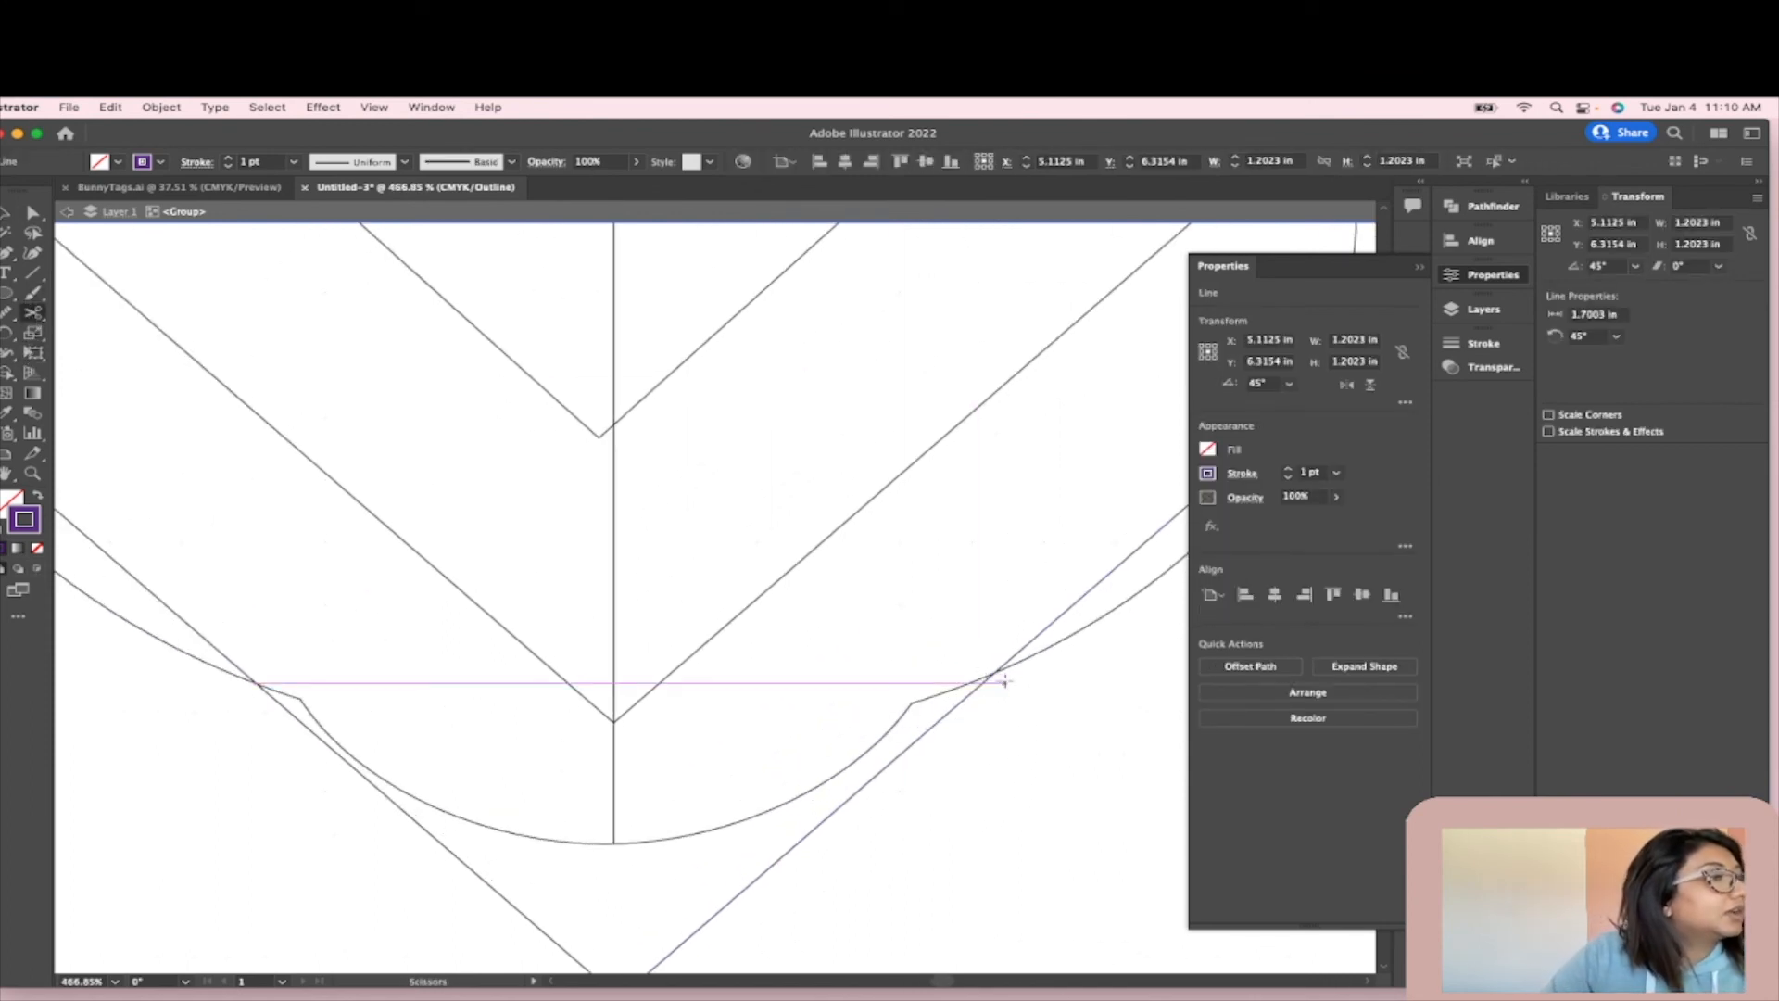
pyautogui.scroll(6, 979, 673)
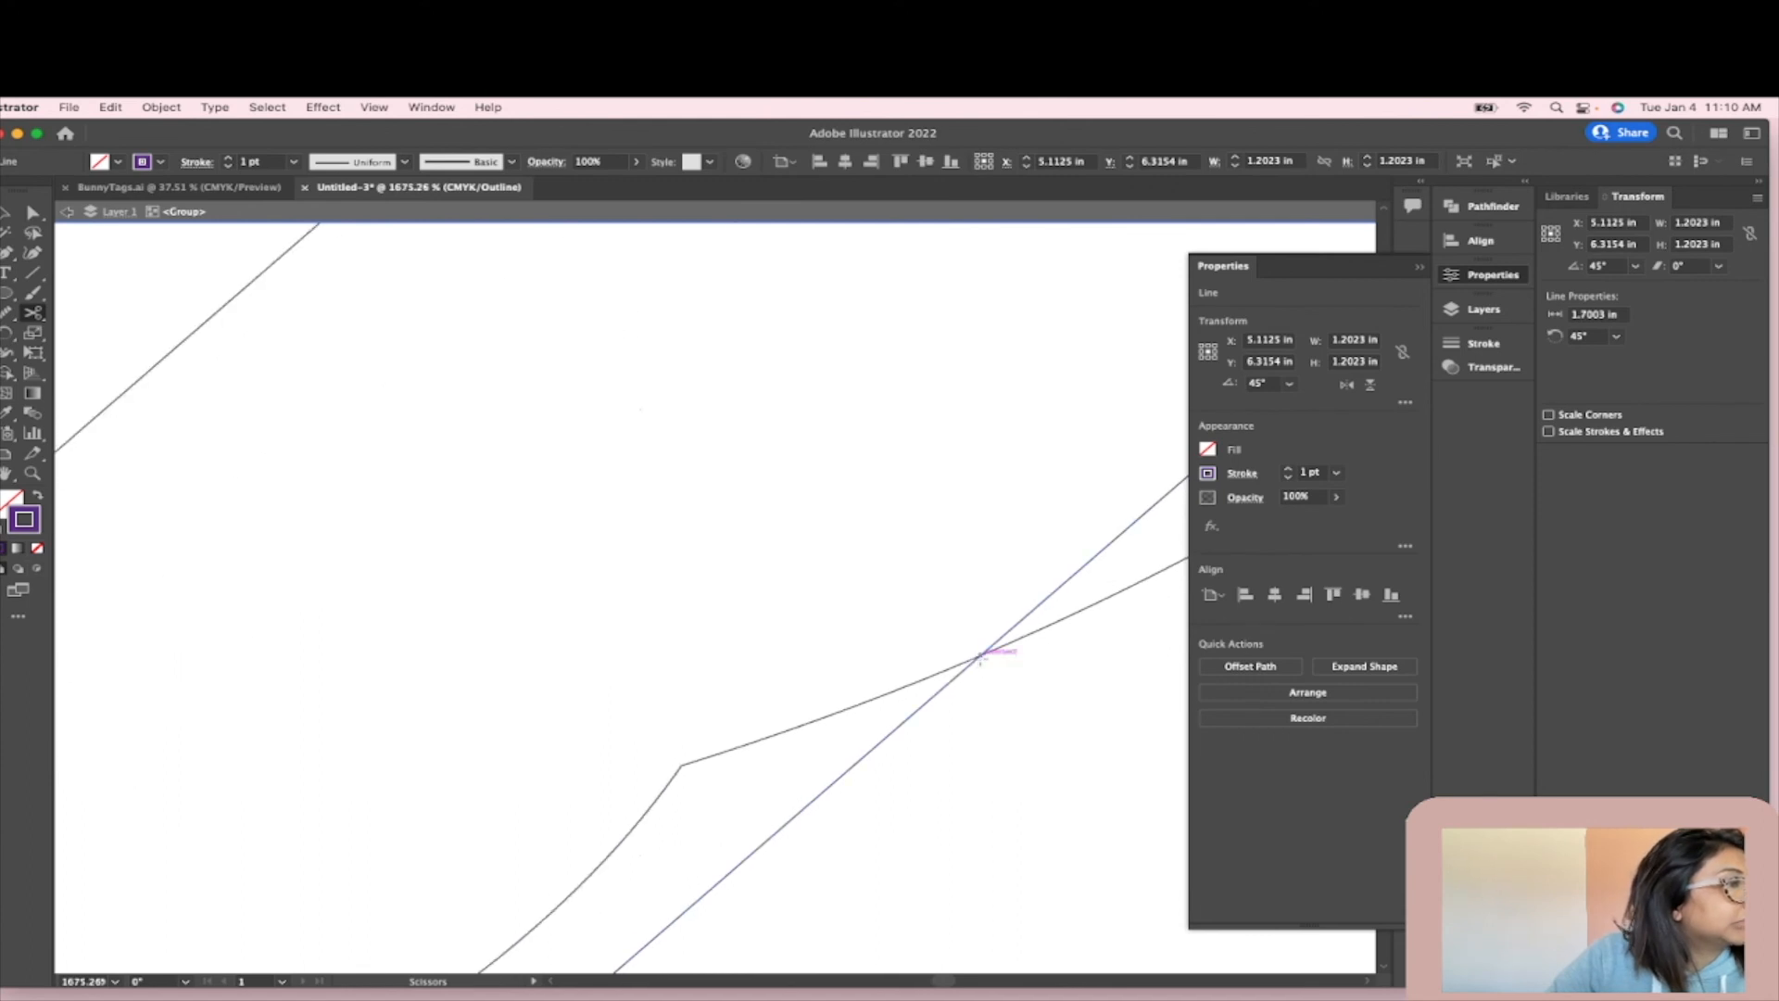
pyautogui.click(978, 658)
pyautogui.scroll(-6, 930, 763)
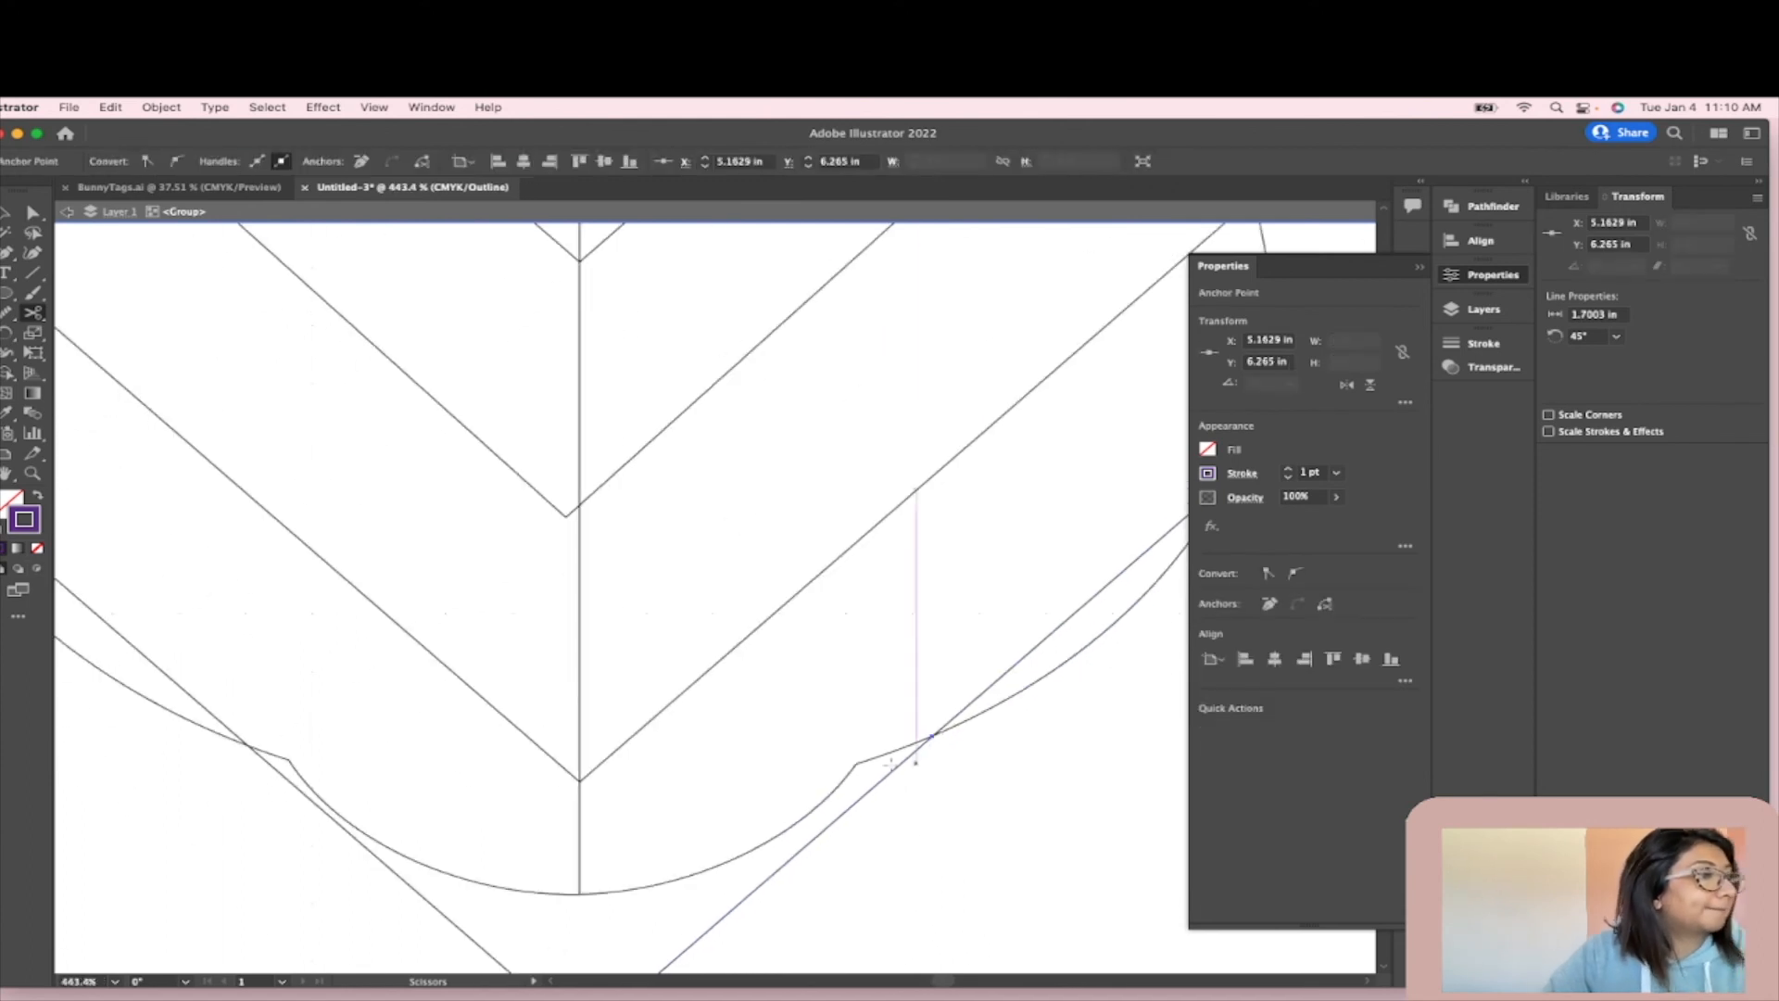
pyautogui.scroll(-2, 841, 820)
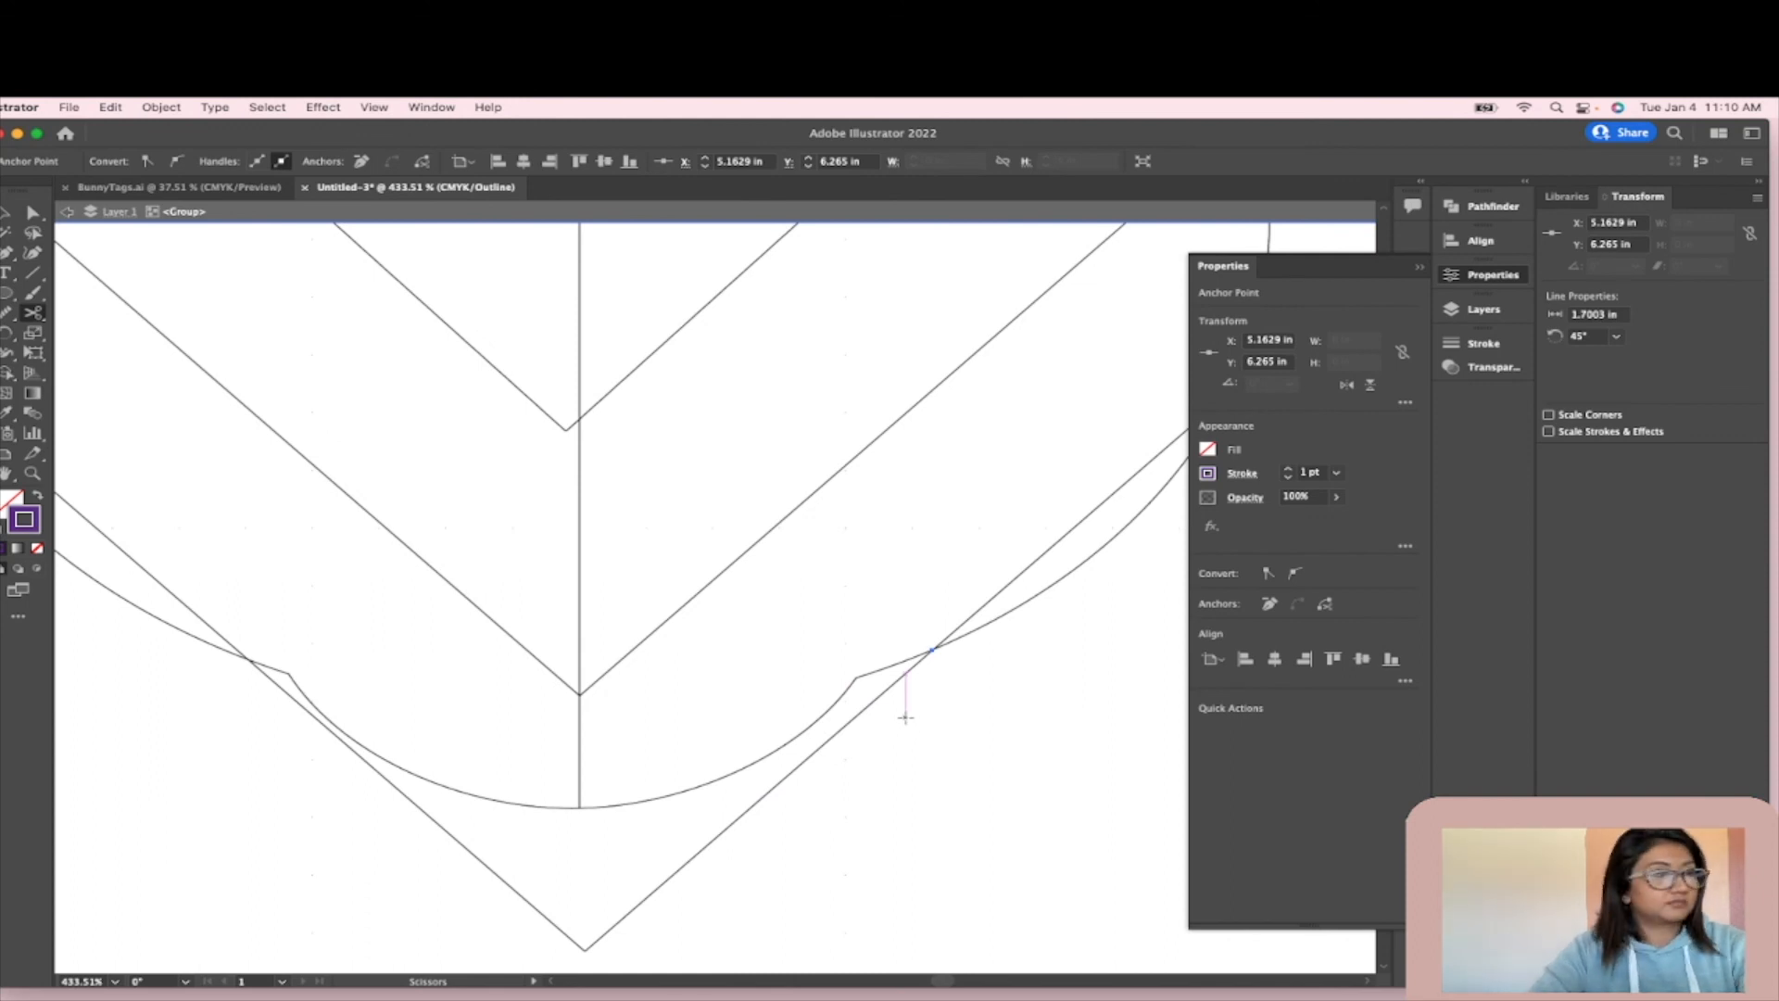
pyautogui.press('Delete')
pyautogui.press('super+z')
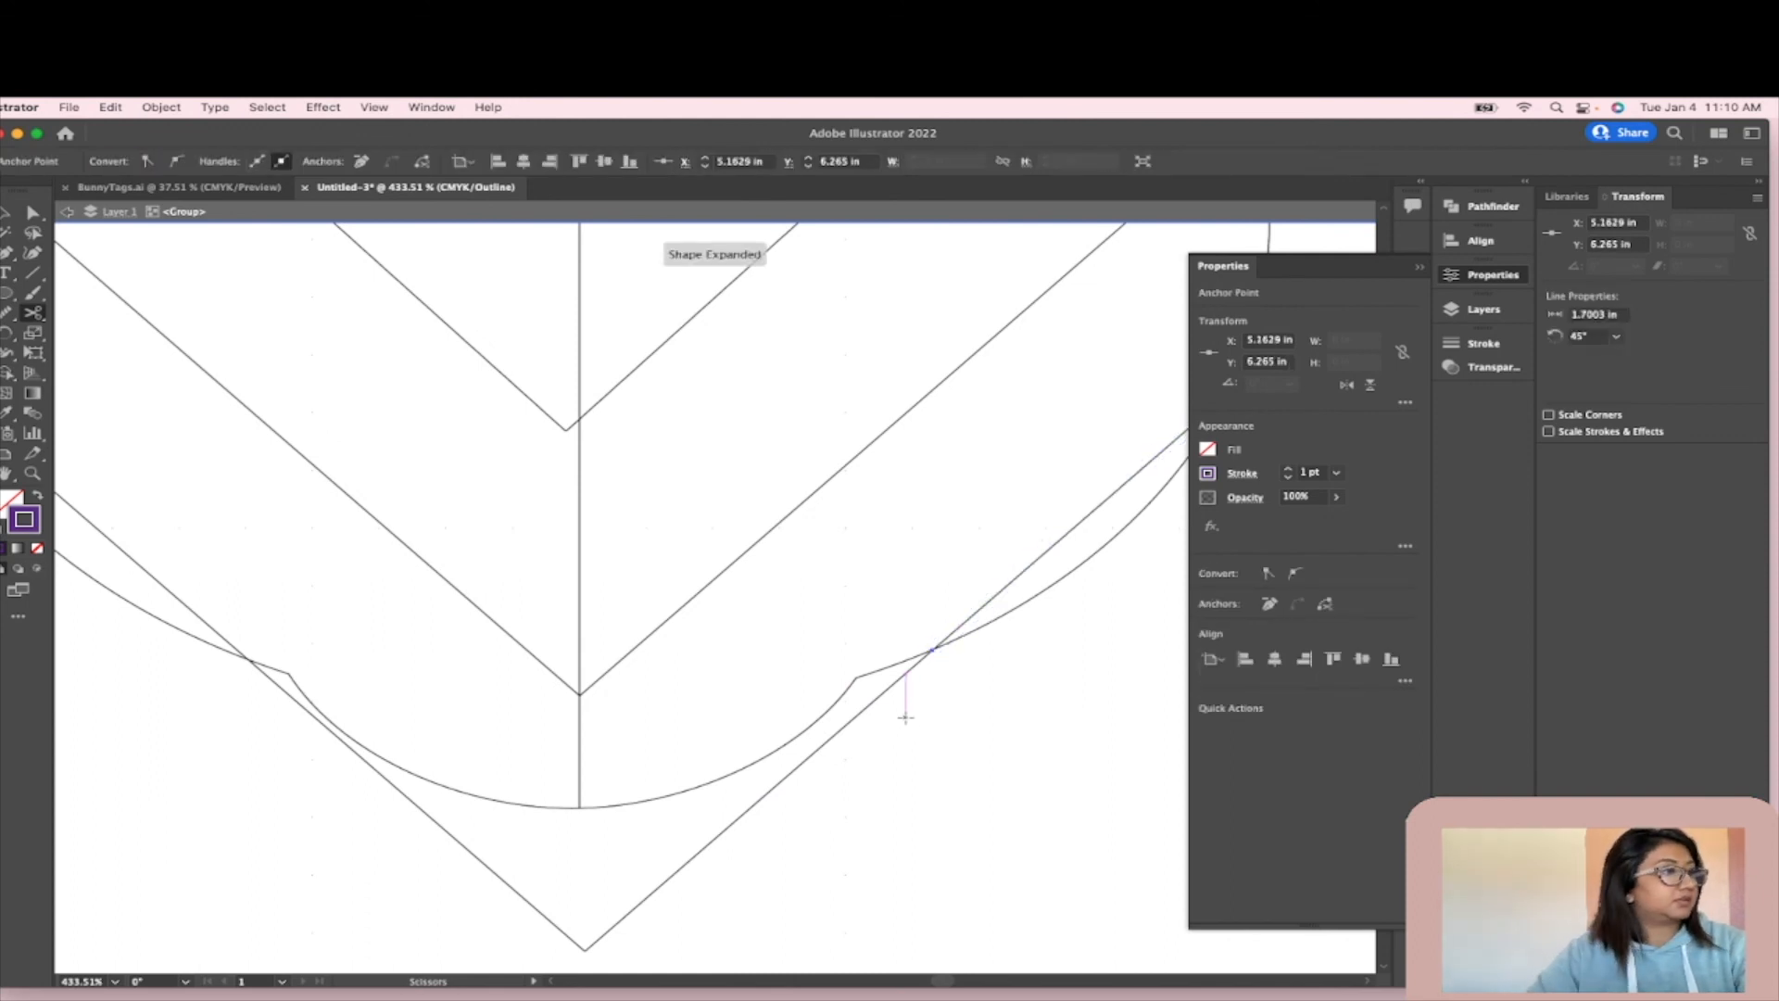
pyautogui.press('v')
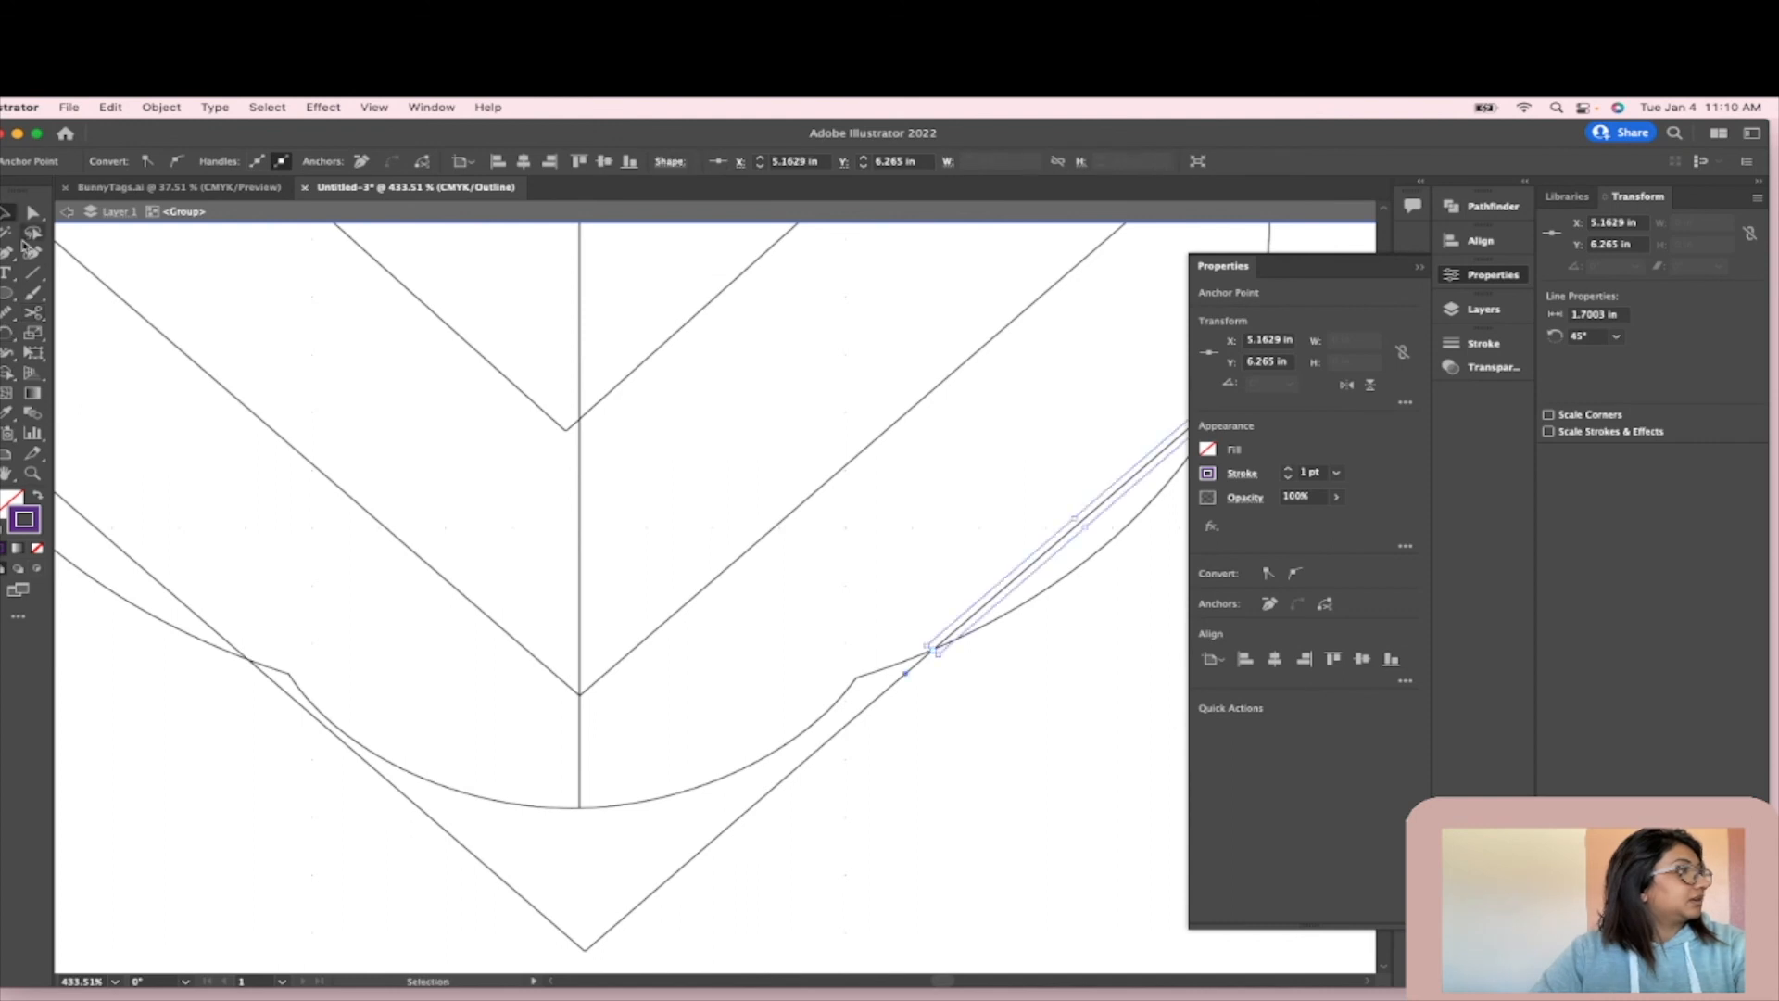
pyautogui.click(649, 899)
pyautogui.click(874, 704)
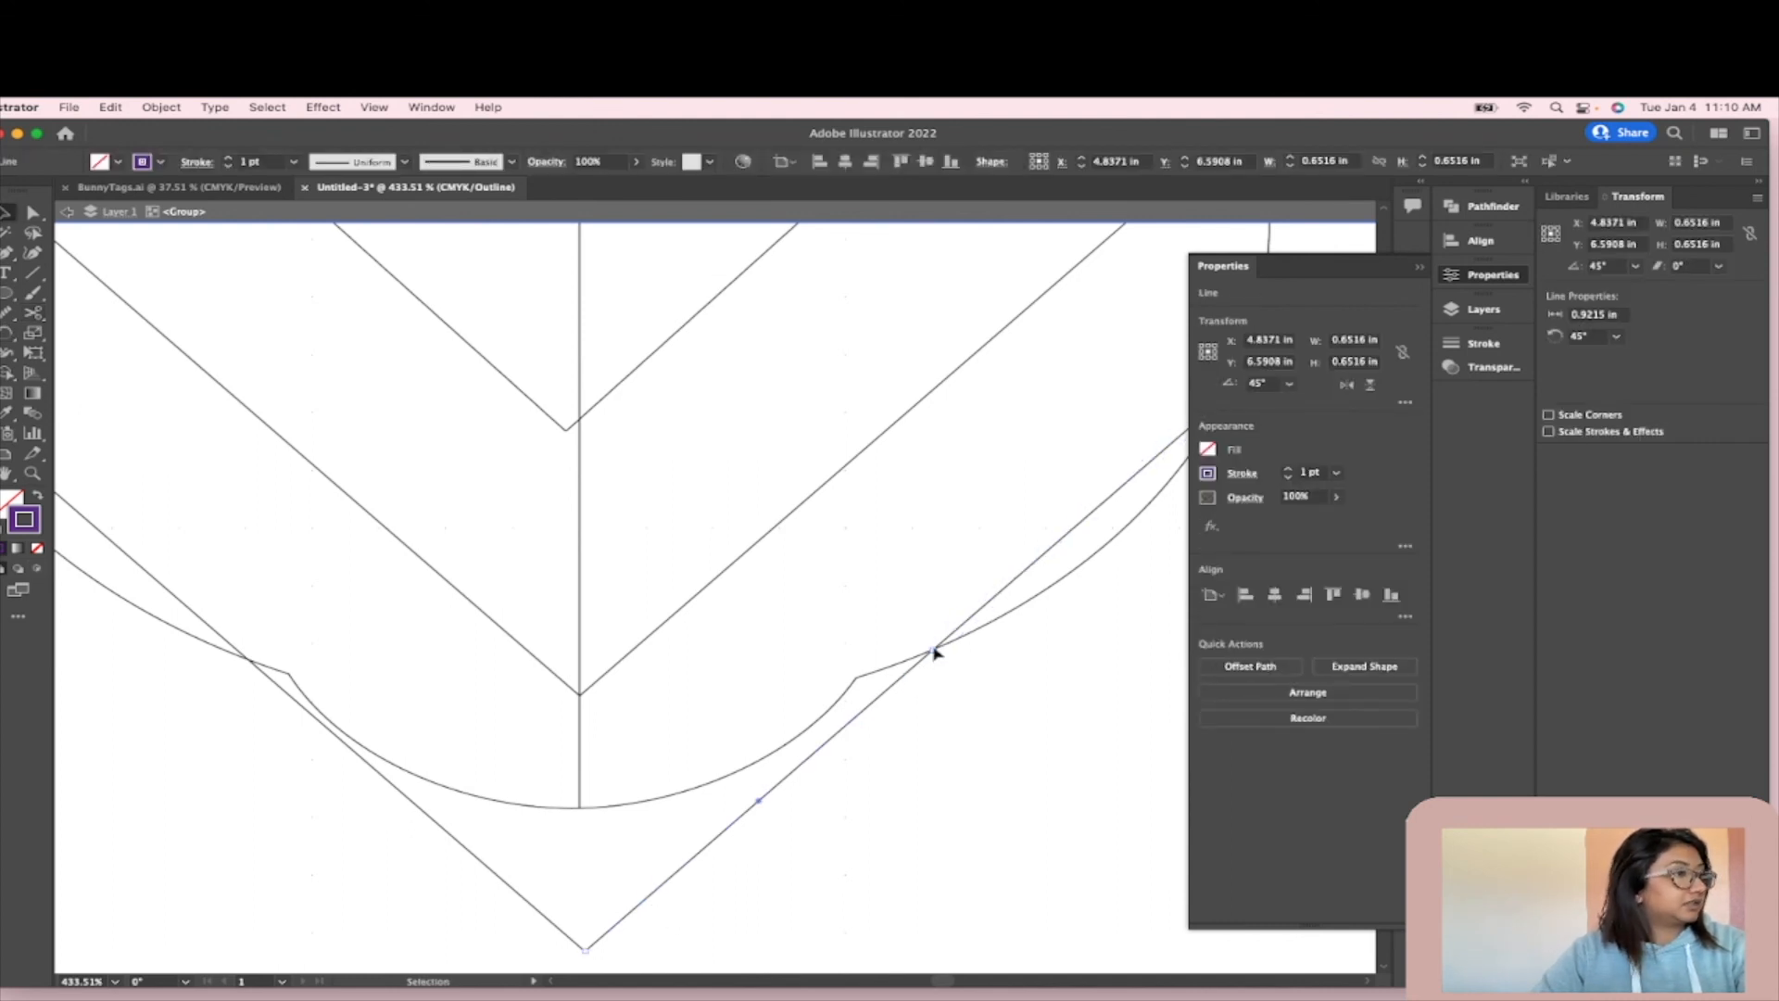
# - Cut the lowest V's left arm where it crosses the outline near the chin
pyautogui.click(34, 313)
pyautogui.scroll(3, 248, 668)
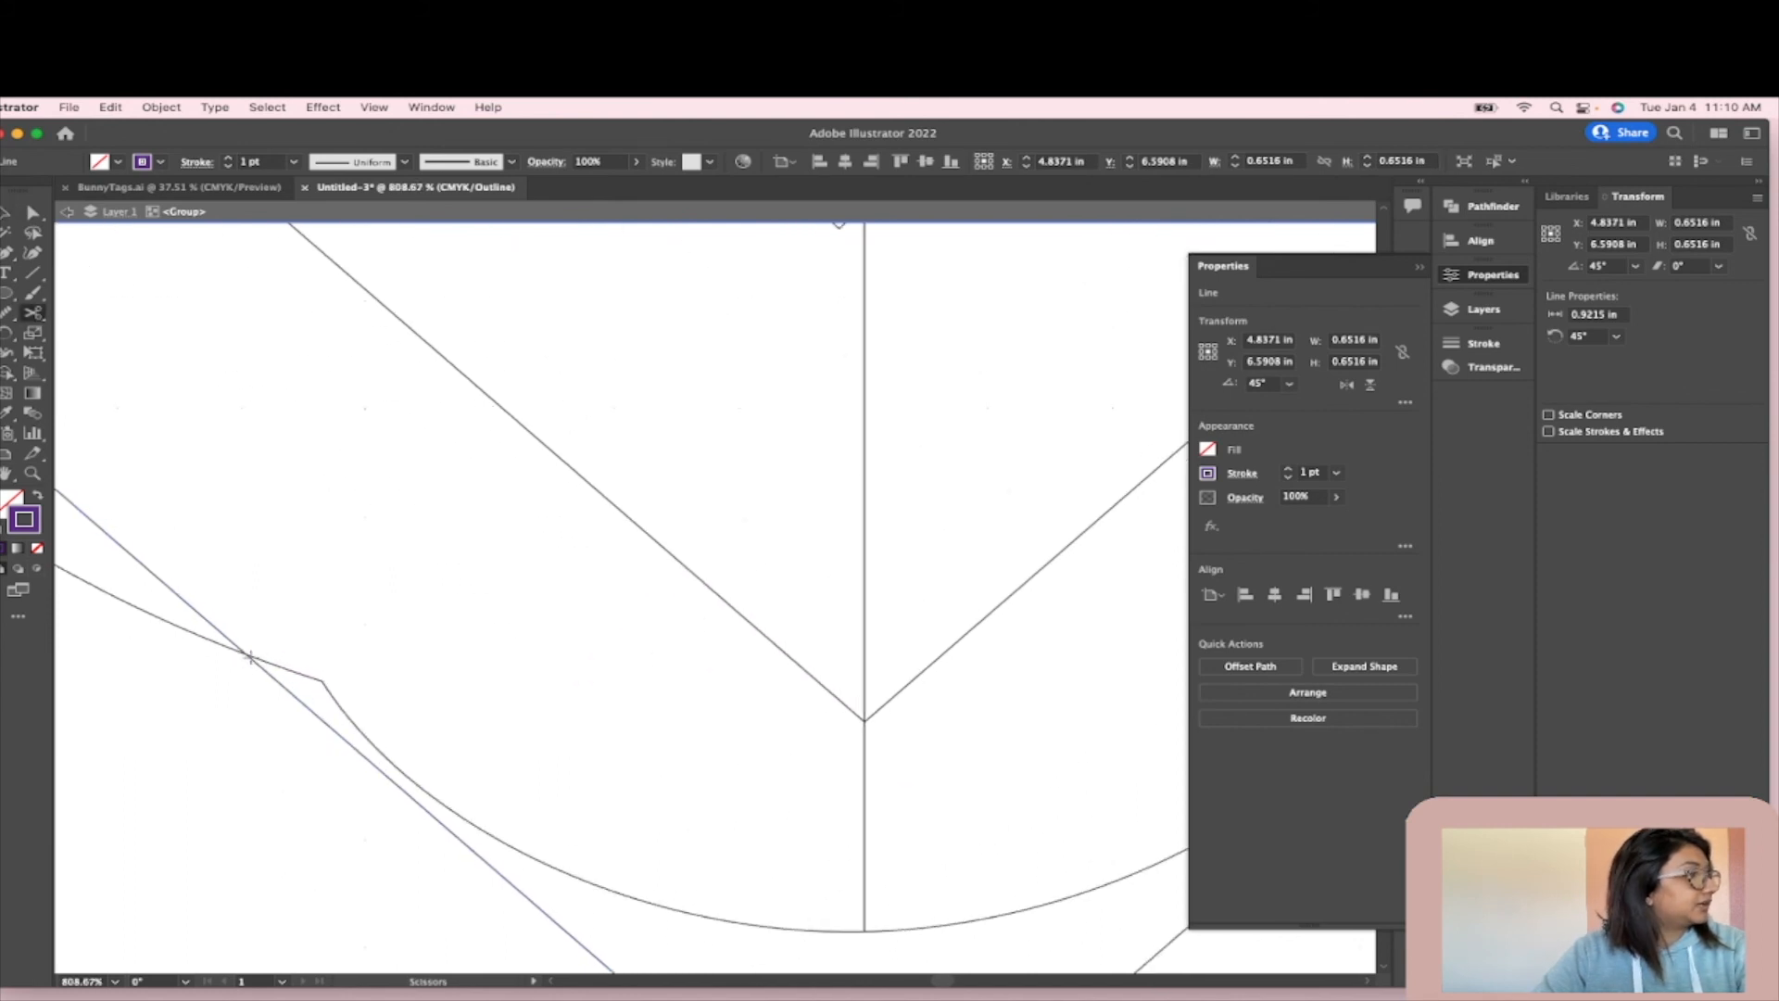
pyautogui.click(250, 657)
pyautogui.press('v')
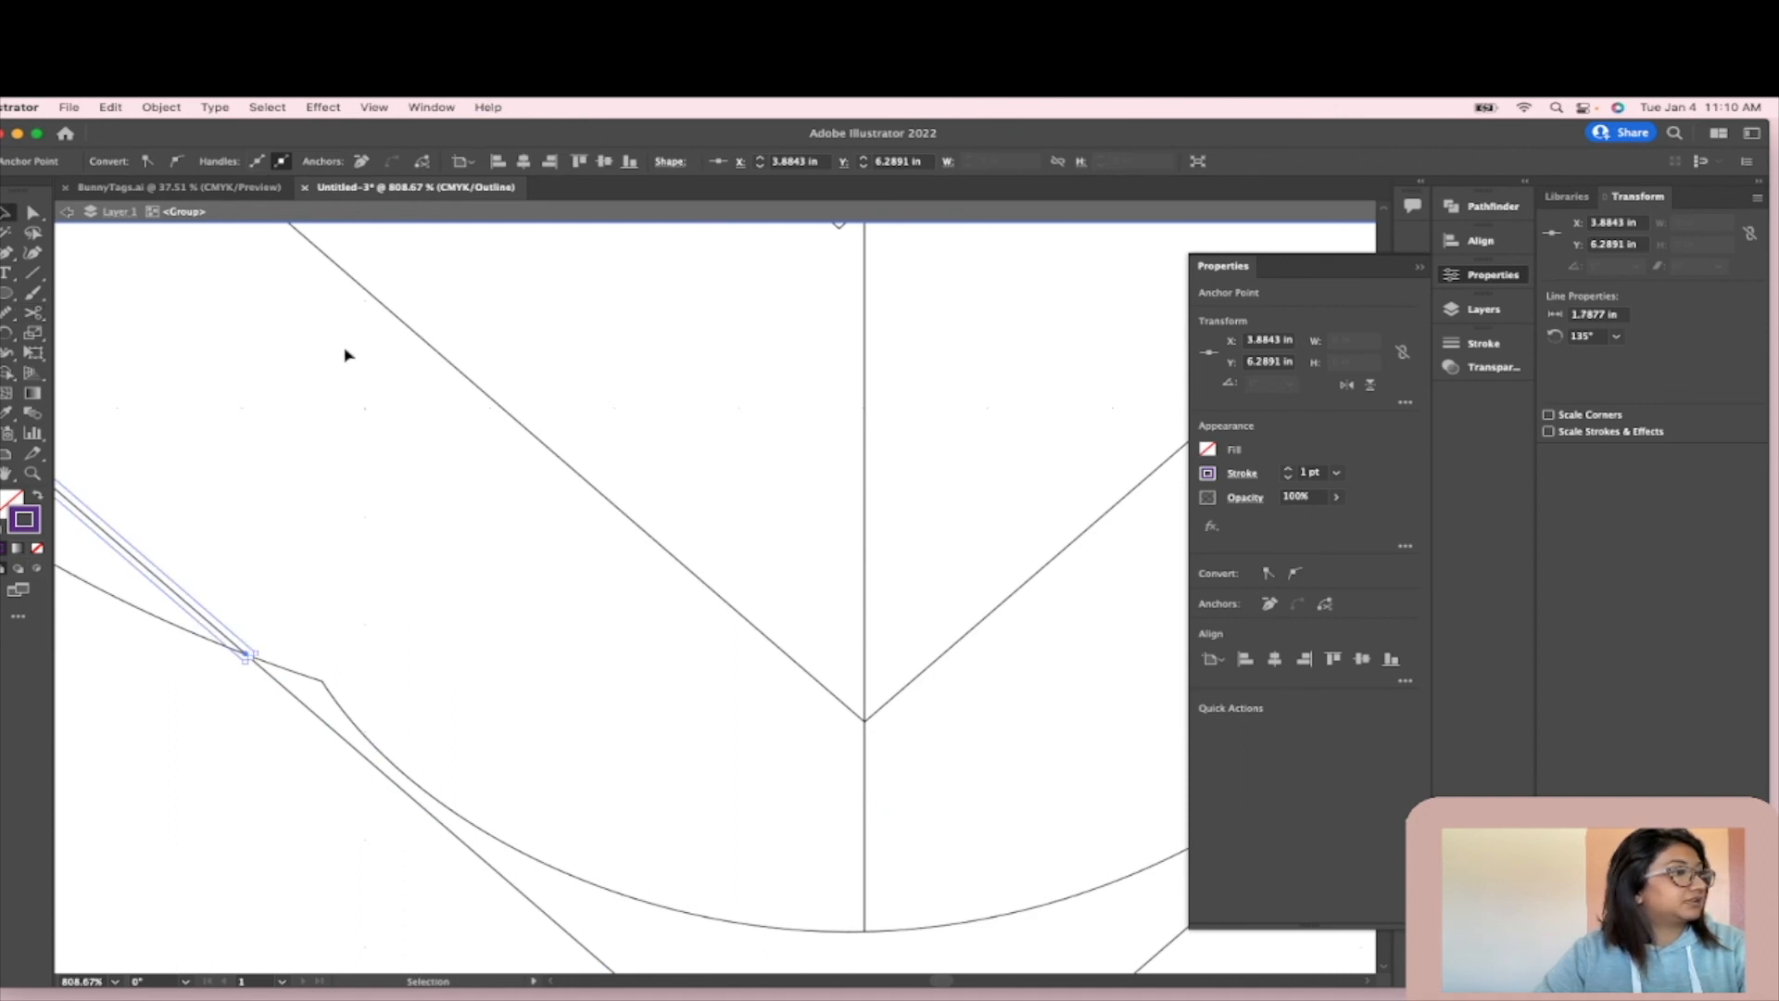
# - Delete the two lower segments of the lowest V that form the point below the bunny's chin
pyautogui.scroll(-2, 334, 350)
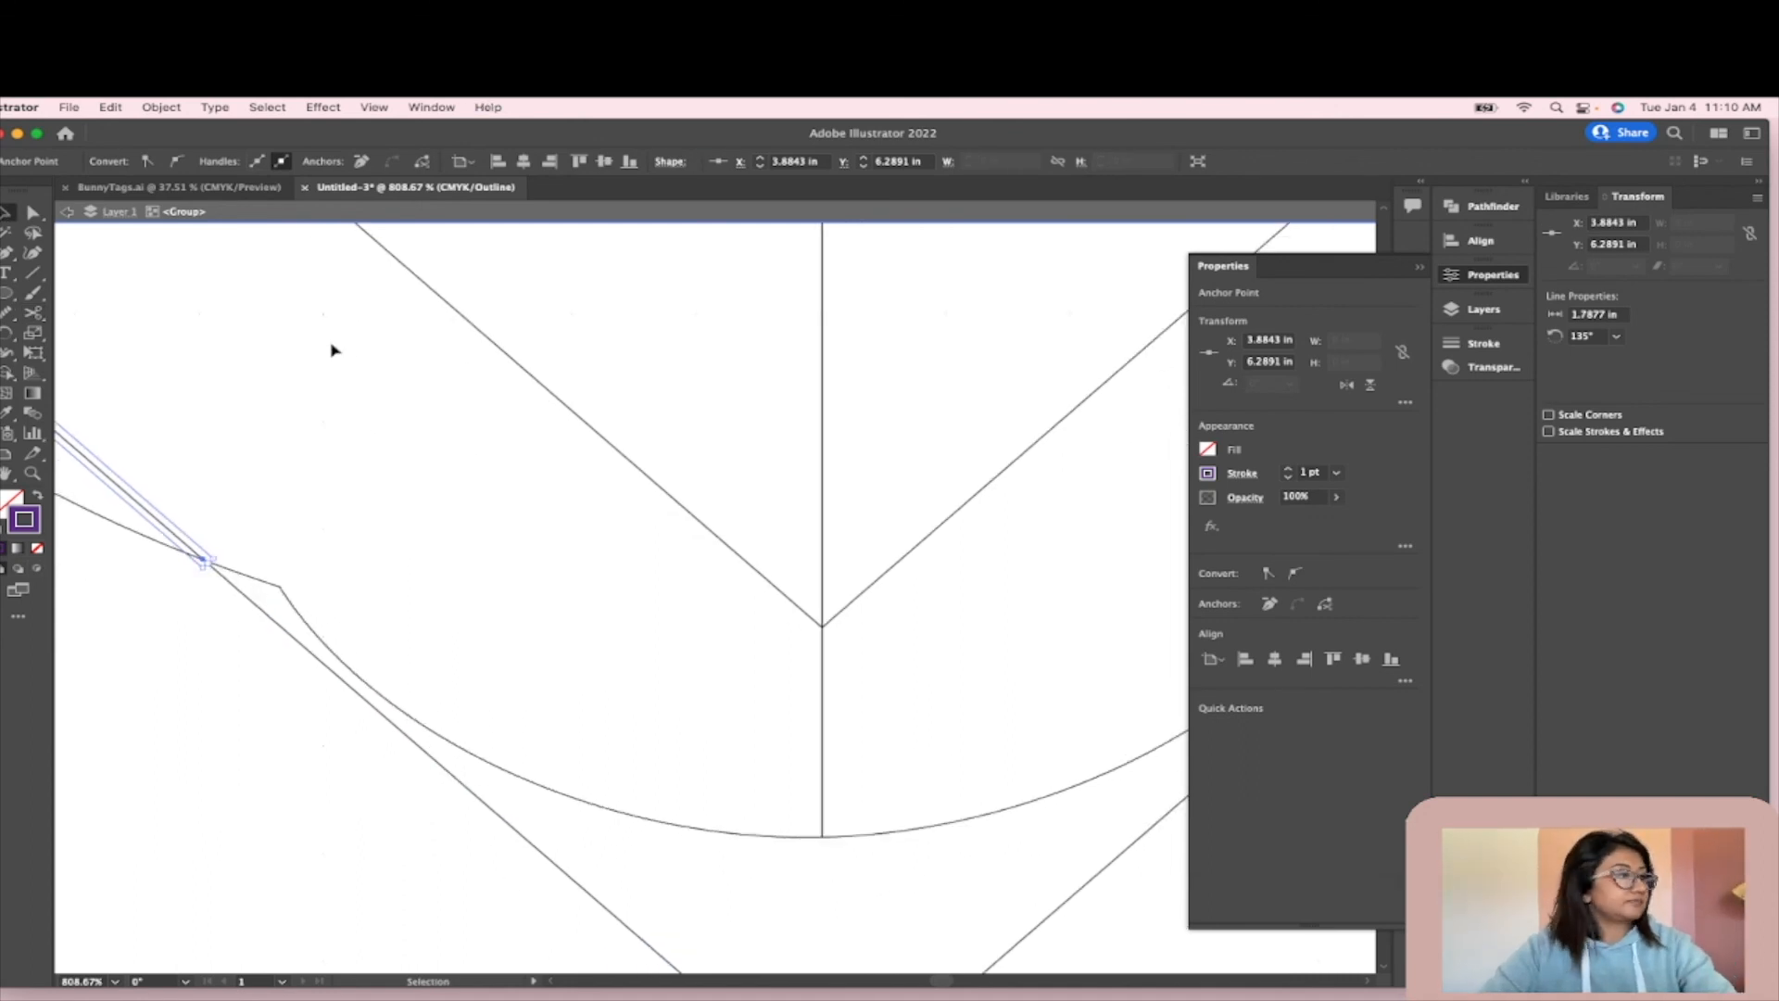
pyautogui.scroll(-3, 543, 545)
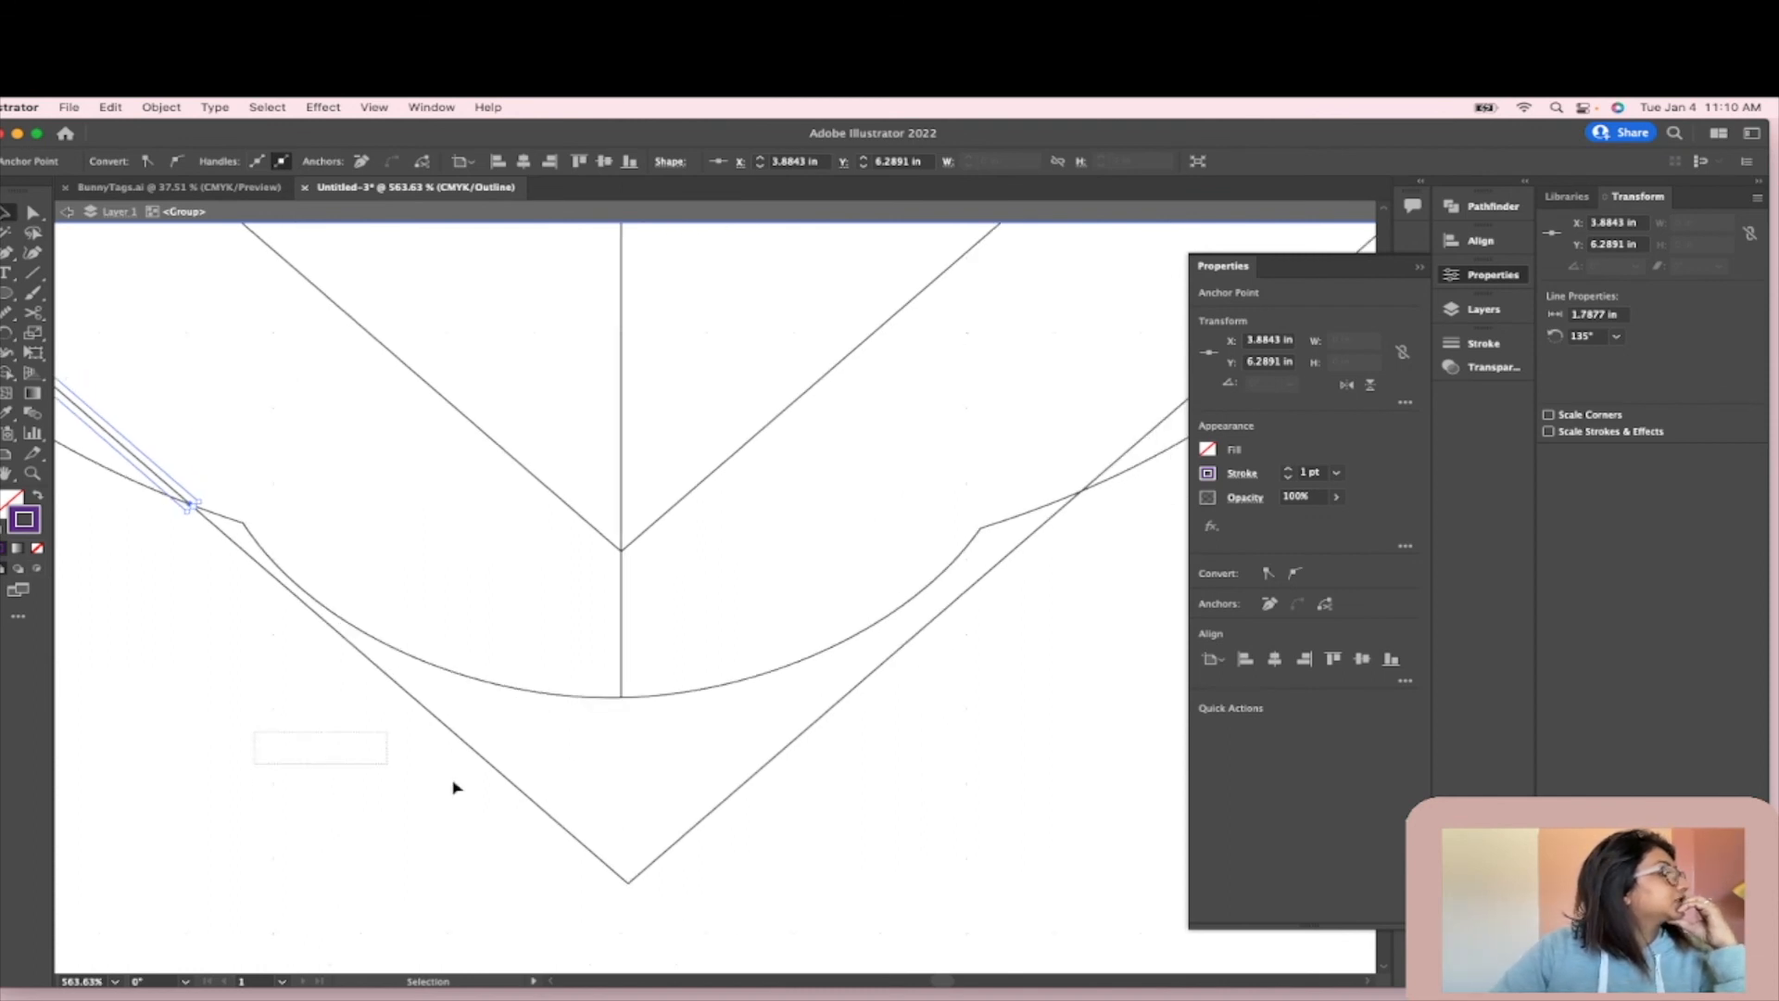
pyautogui.moveTo(330, 757); pyautogui.dragTo(874, 937)
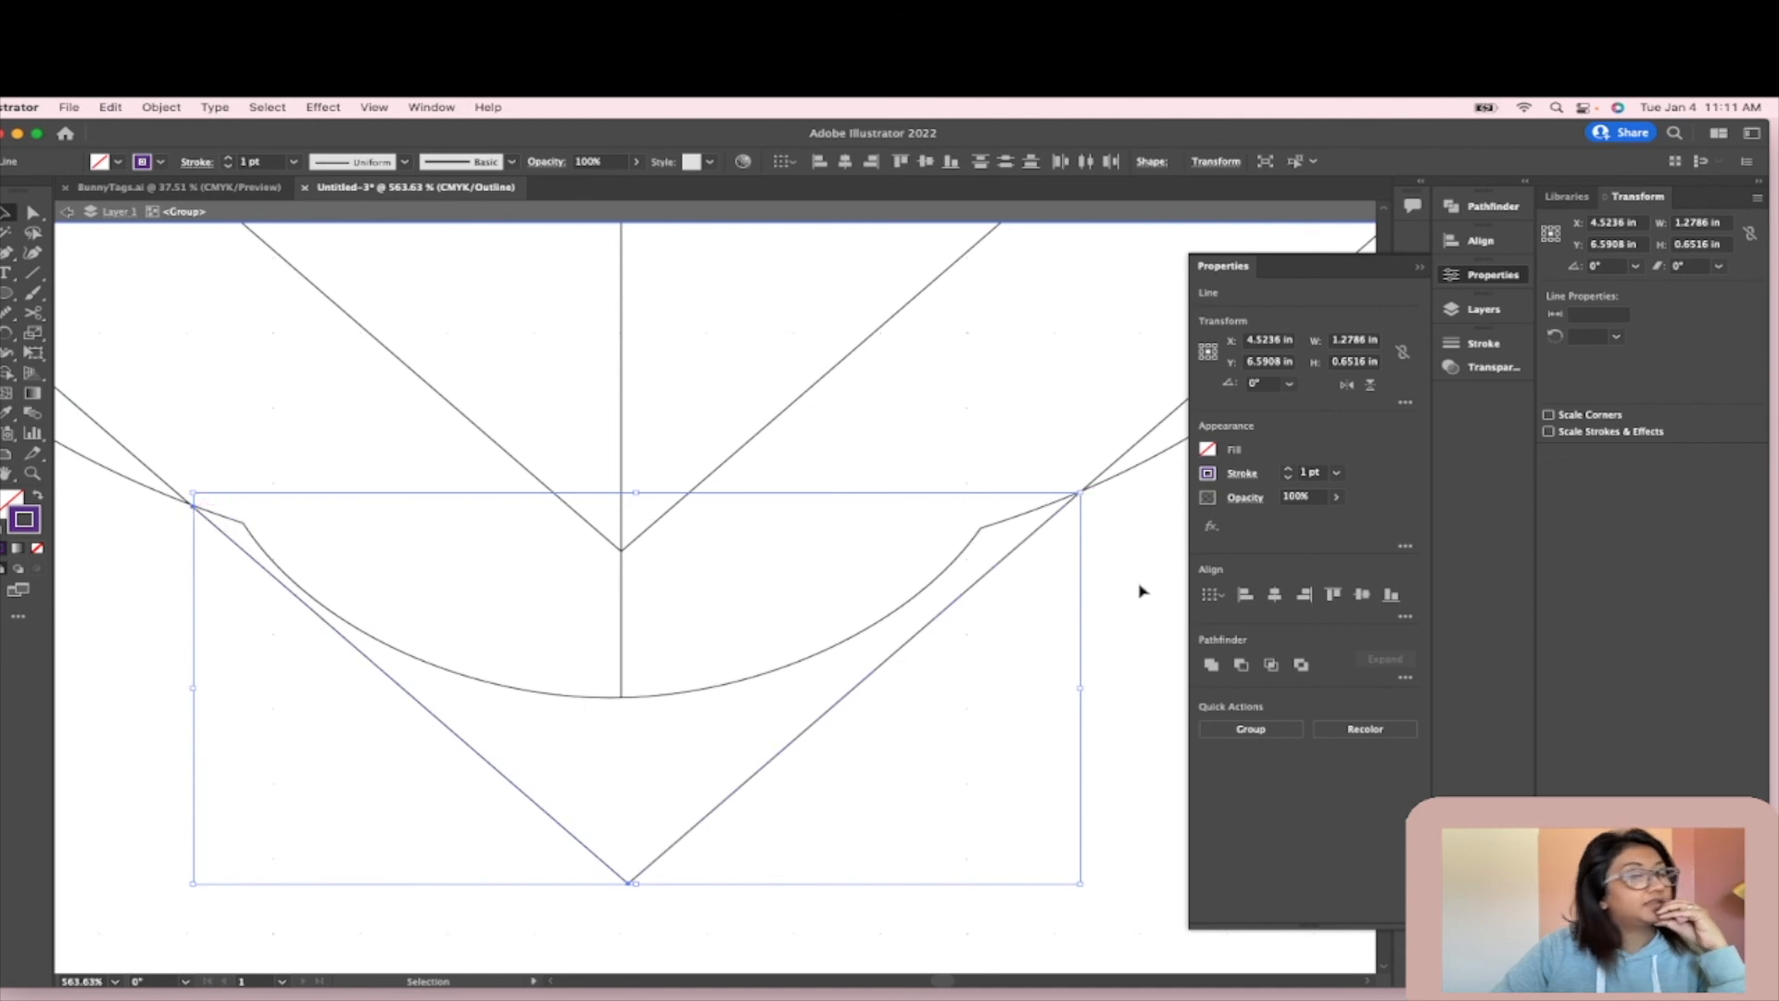
pyautogui.press('Delete')
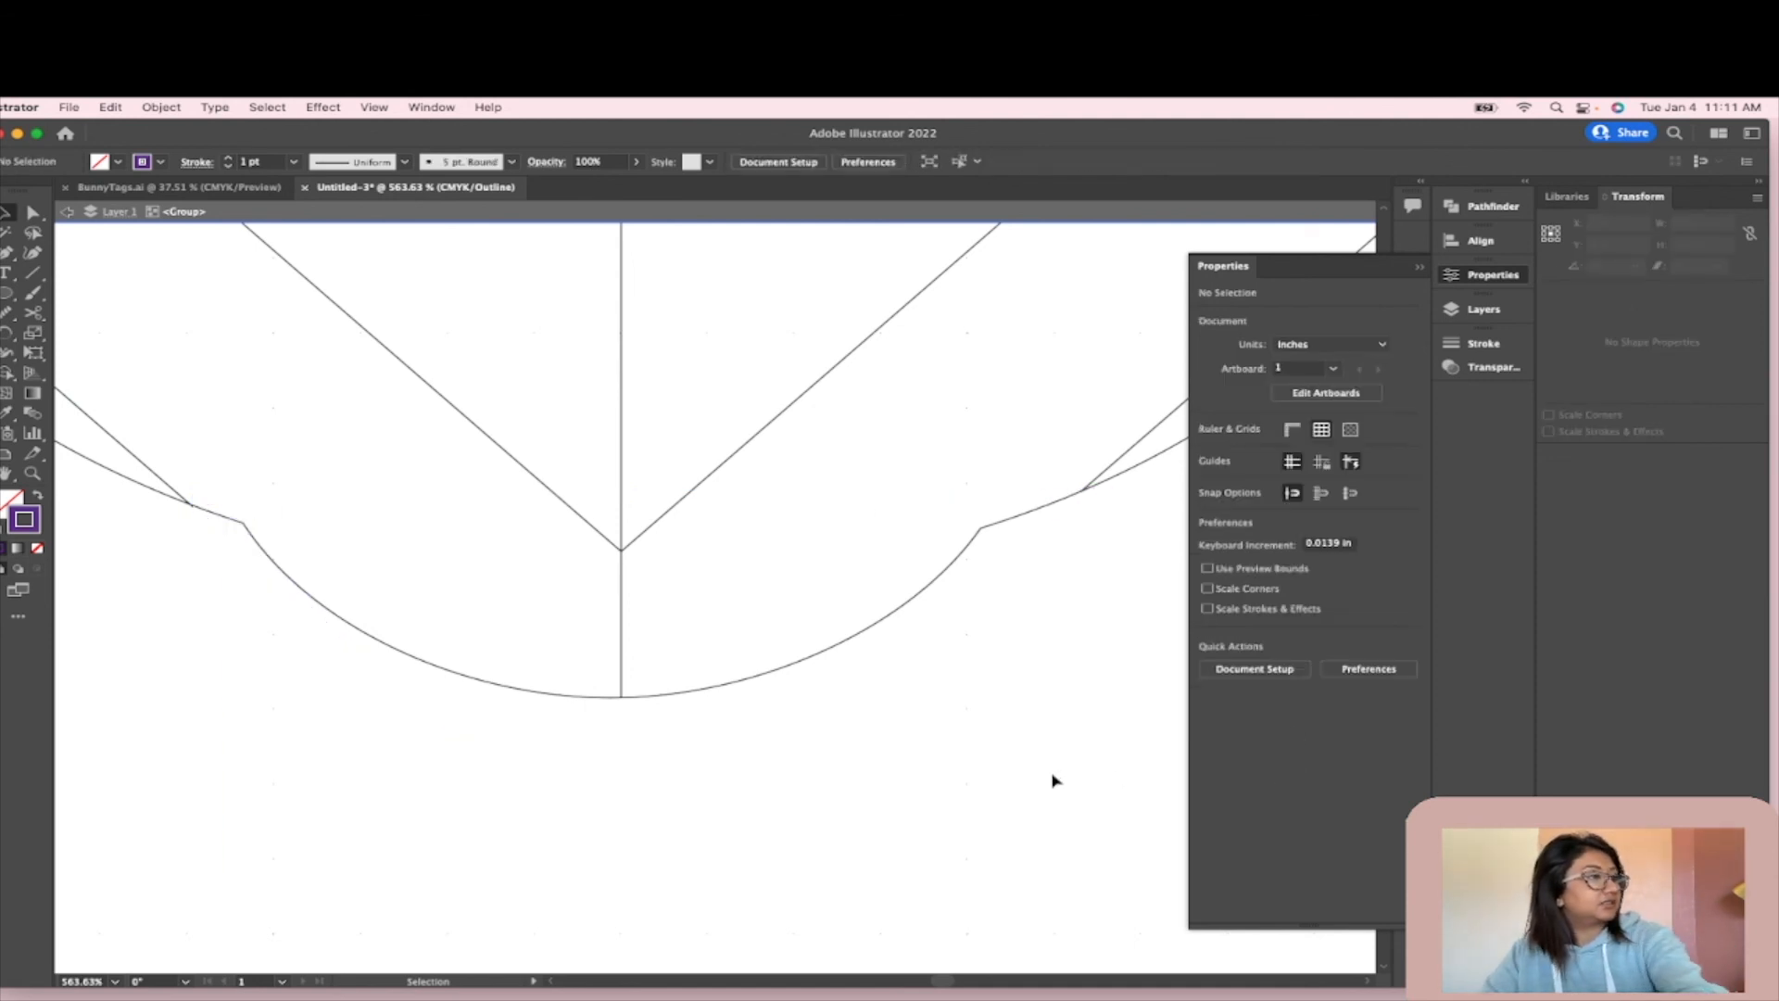
# - Try to cut the third V's right arm at the bunny outline while still isolated in the lowest V's group
pyautogui.scroll(-5, 1054, 781)
pyautogui.scroll(5, 848, 781)
pyautogui.hscroll(5, 983, 603)
pyautogui.scroll(4, 982, 603)
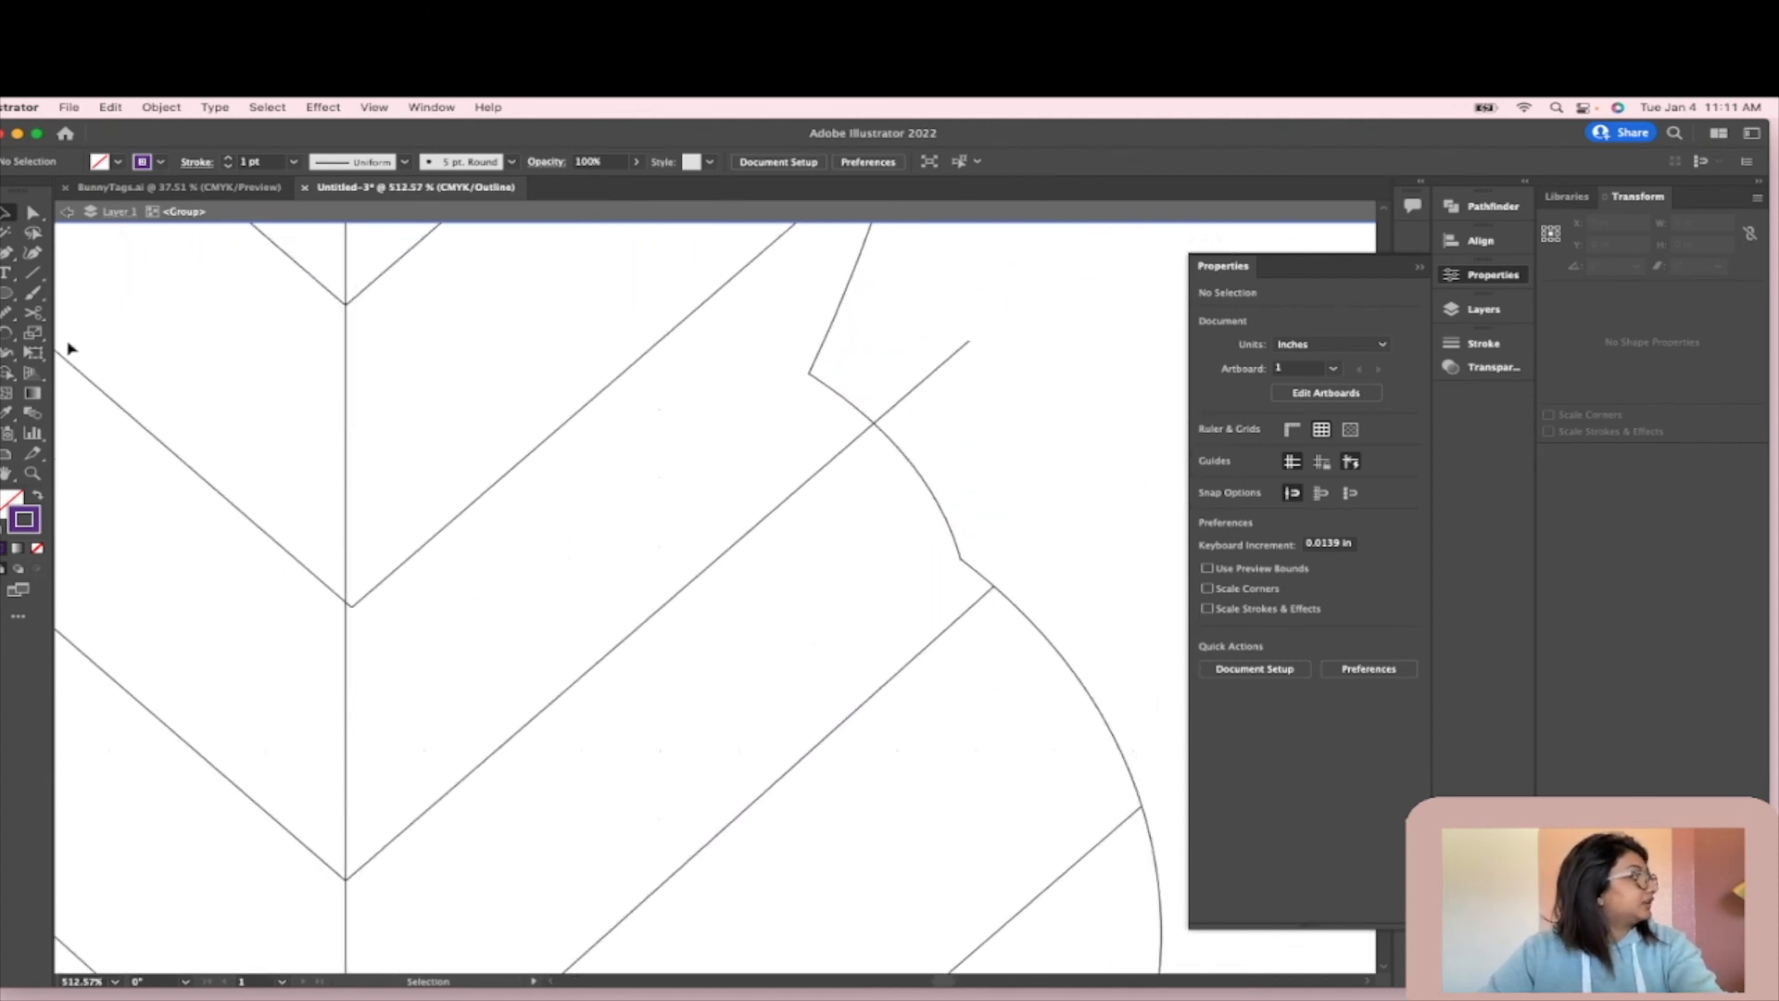
pyautogui.click(33, 314)
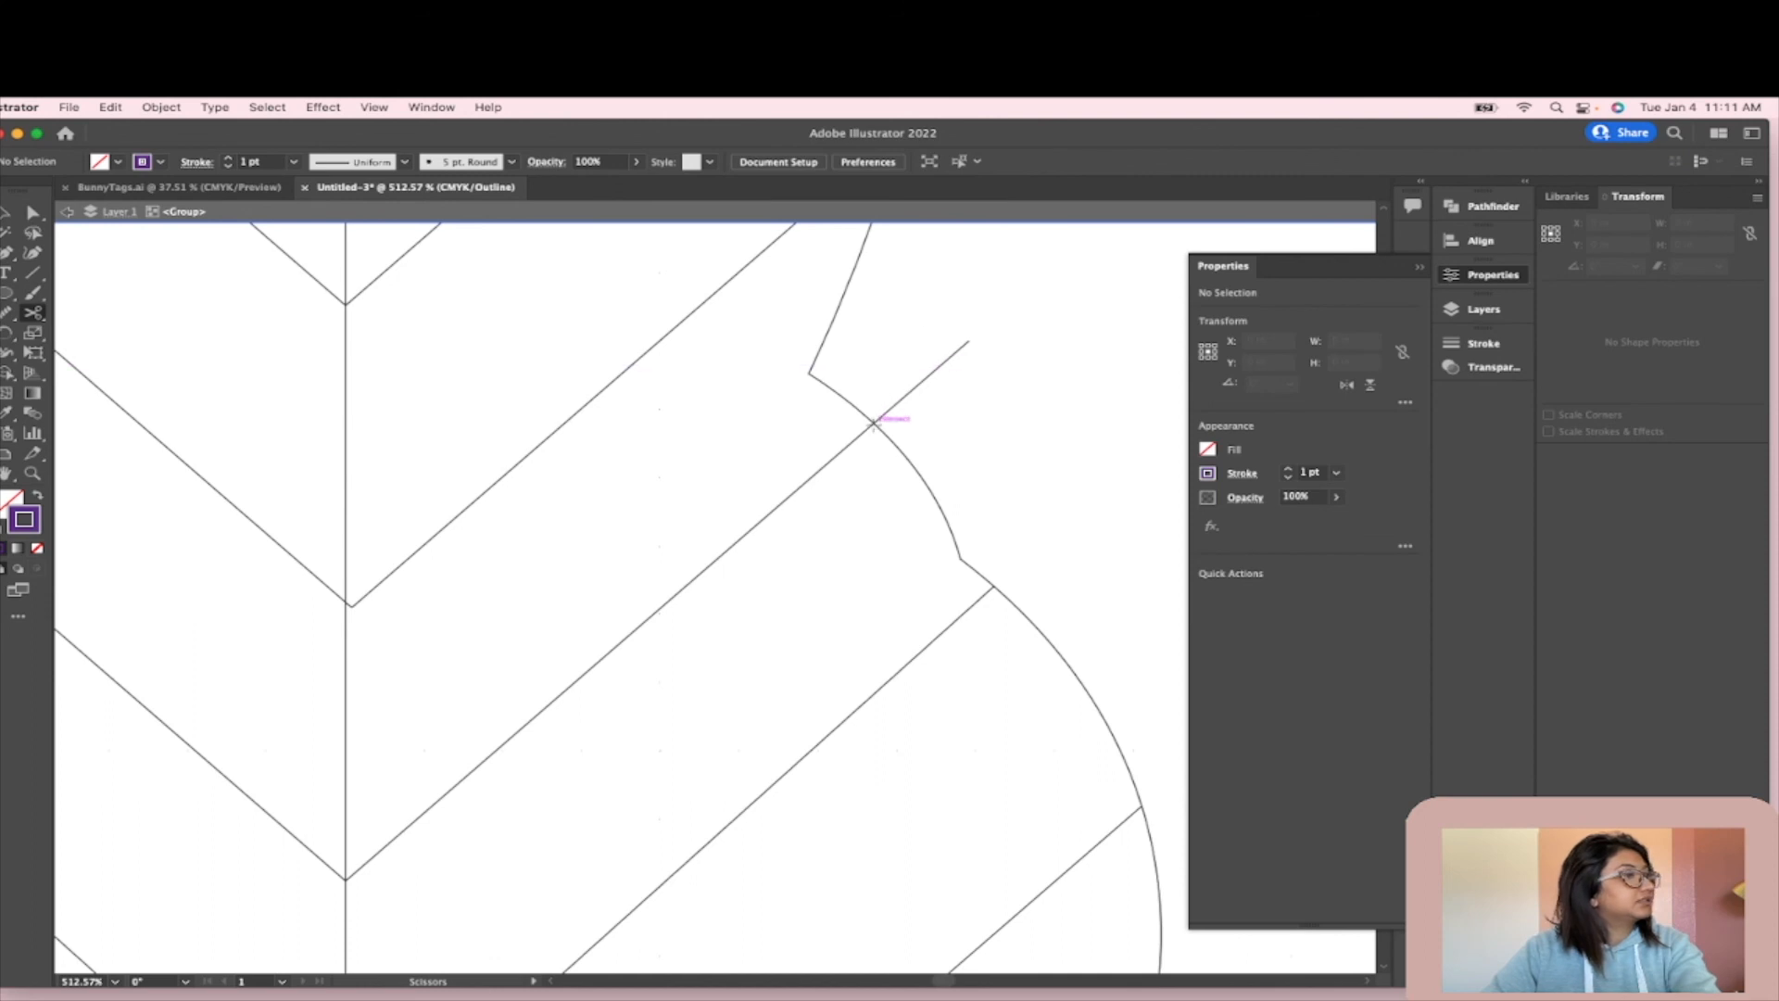
pyautogui.click(872, 422)
pyautogui.click(1037, 588)
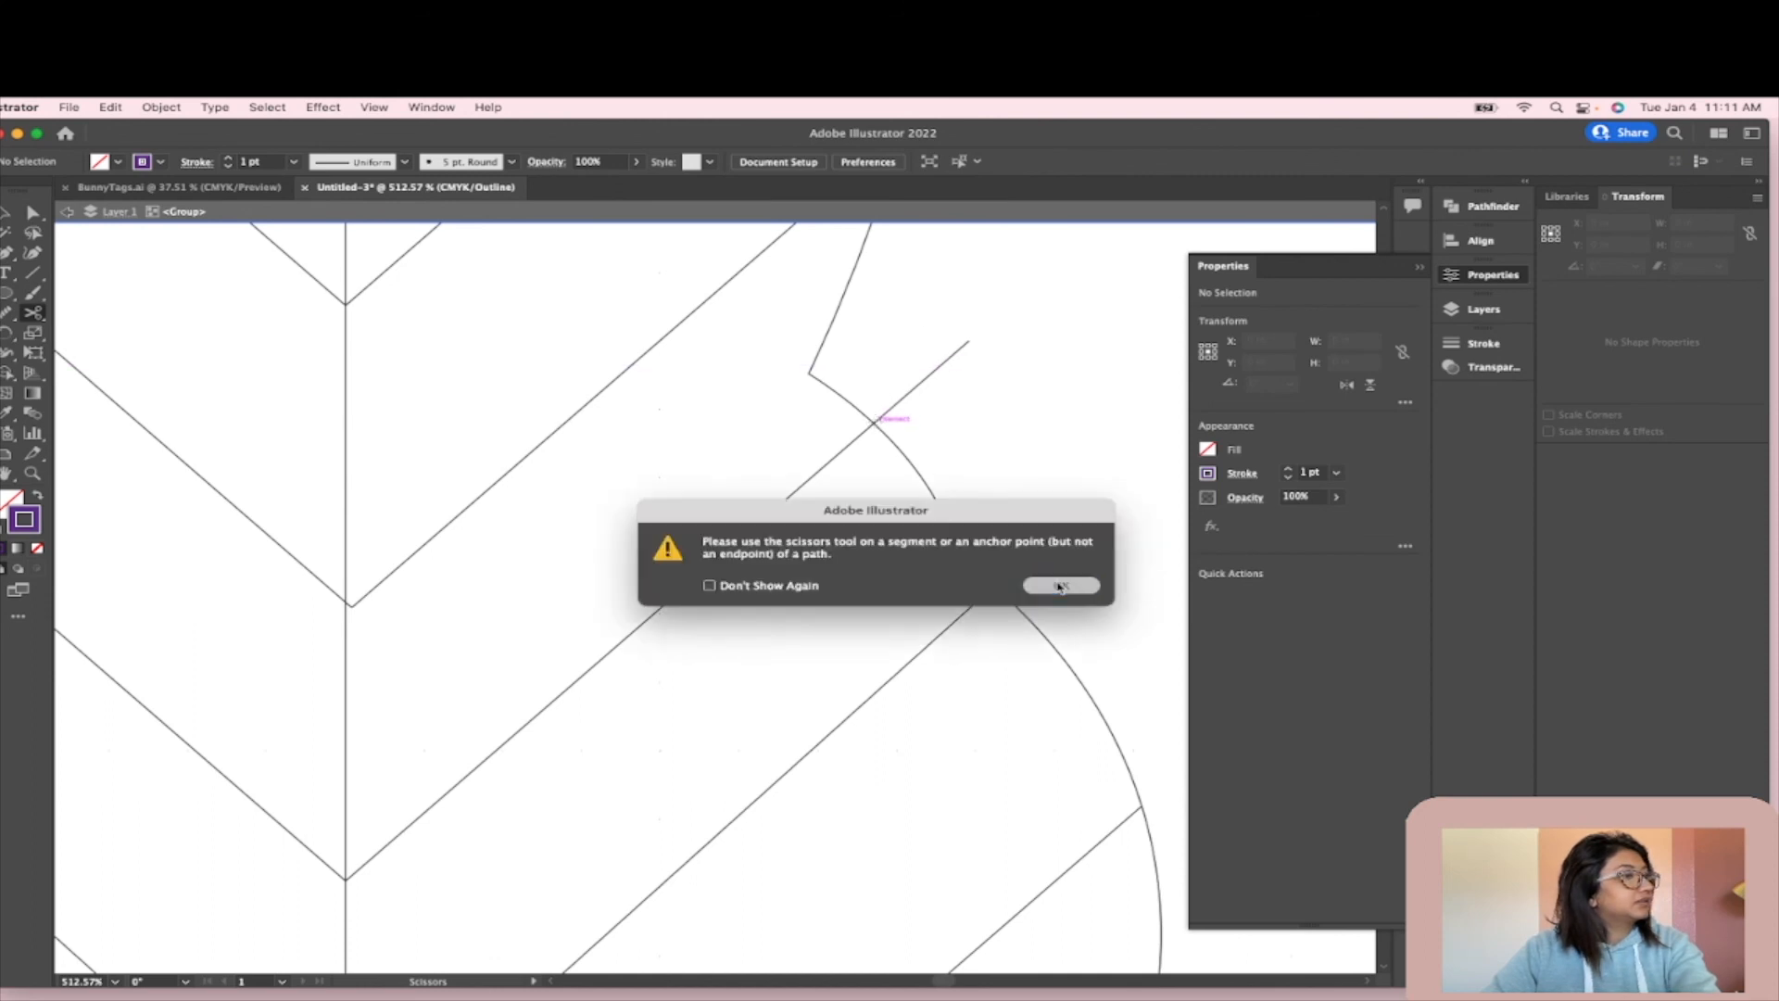
pyautogui.press('v')
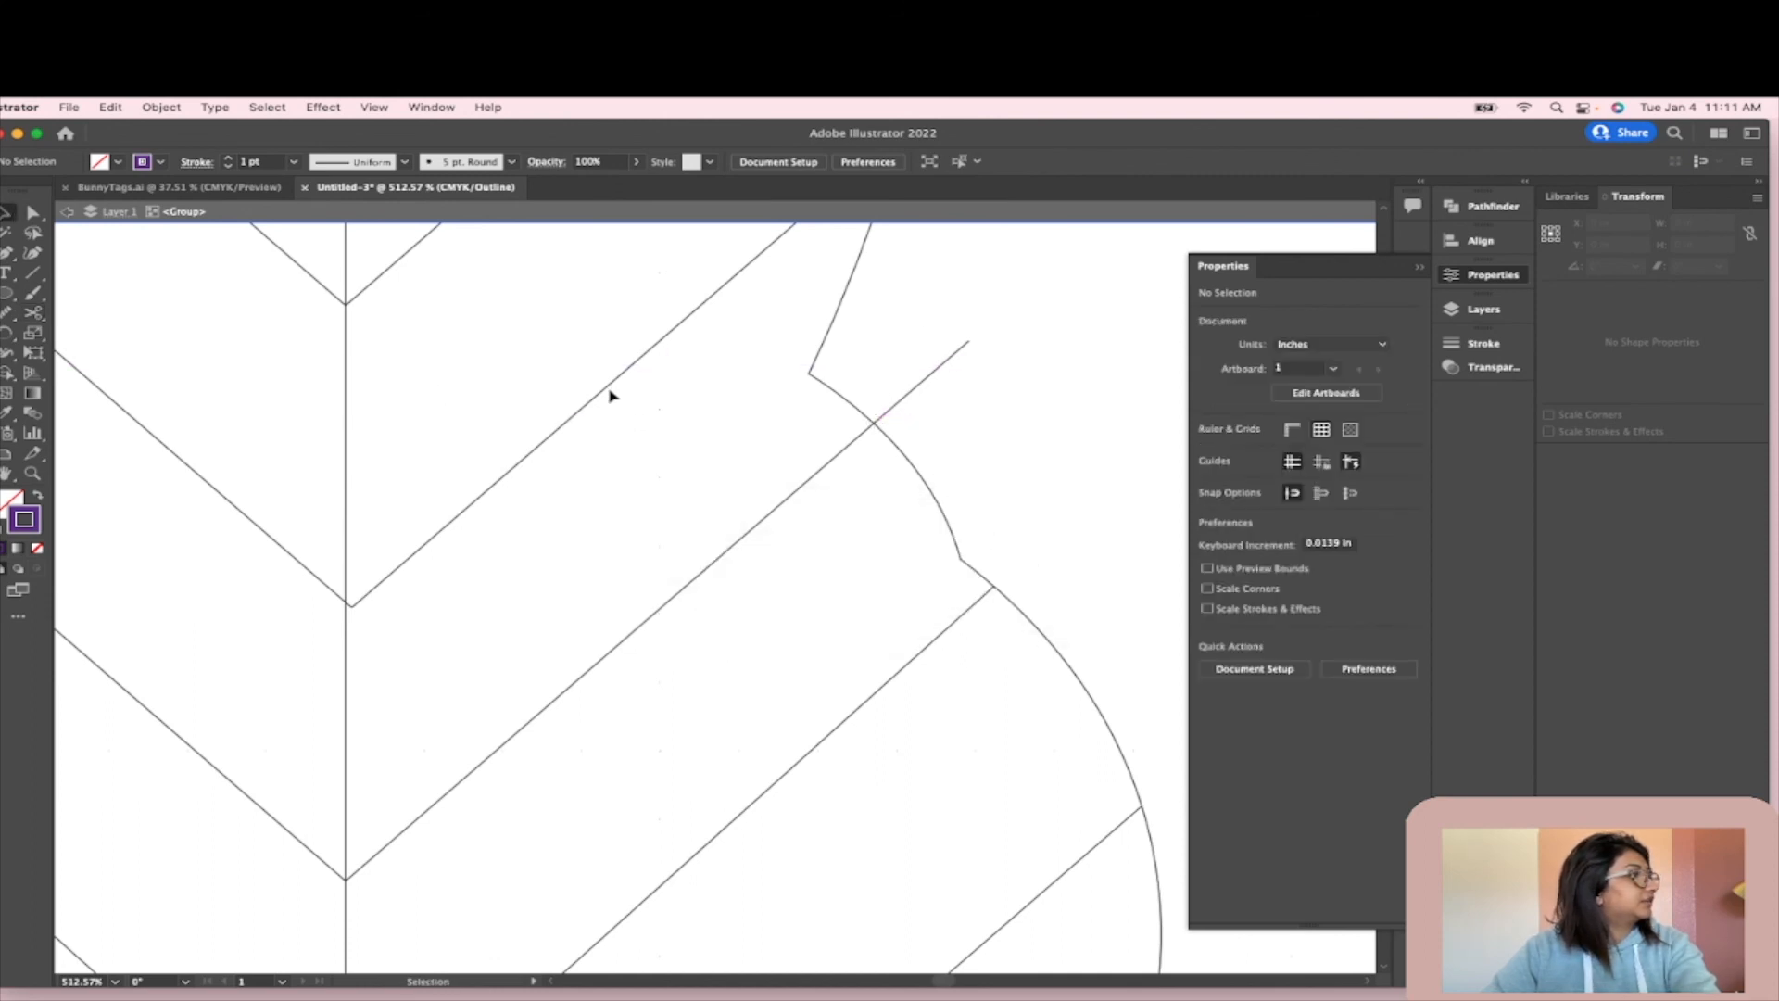
# - Leave group isolation, cut the third V's right arm at the bunny outline and delete the piece outside
pyautogui.press('Escape')
pyautogui.click(33, 312)
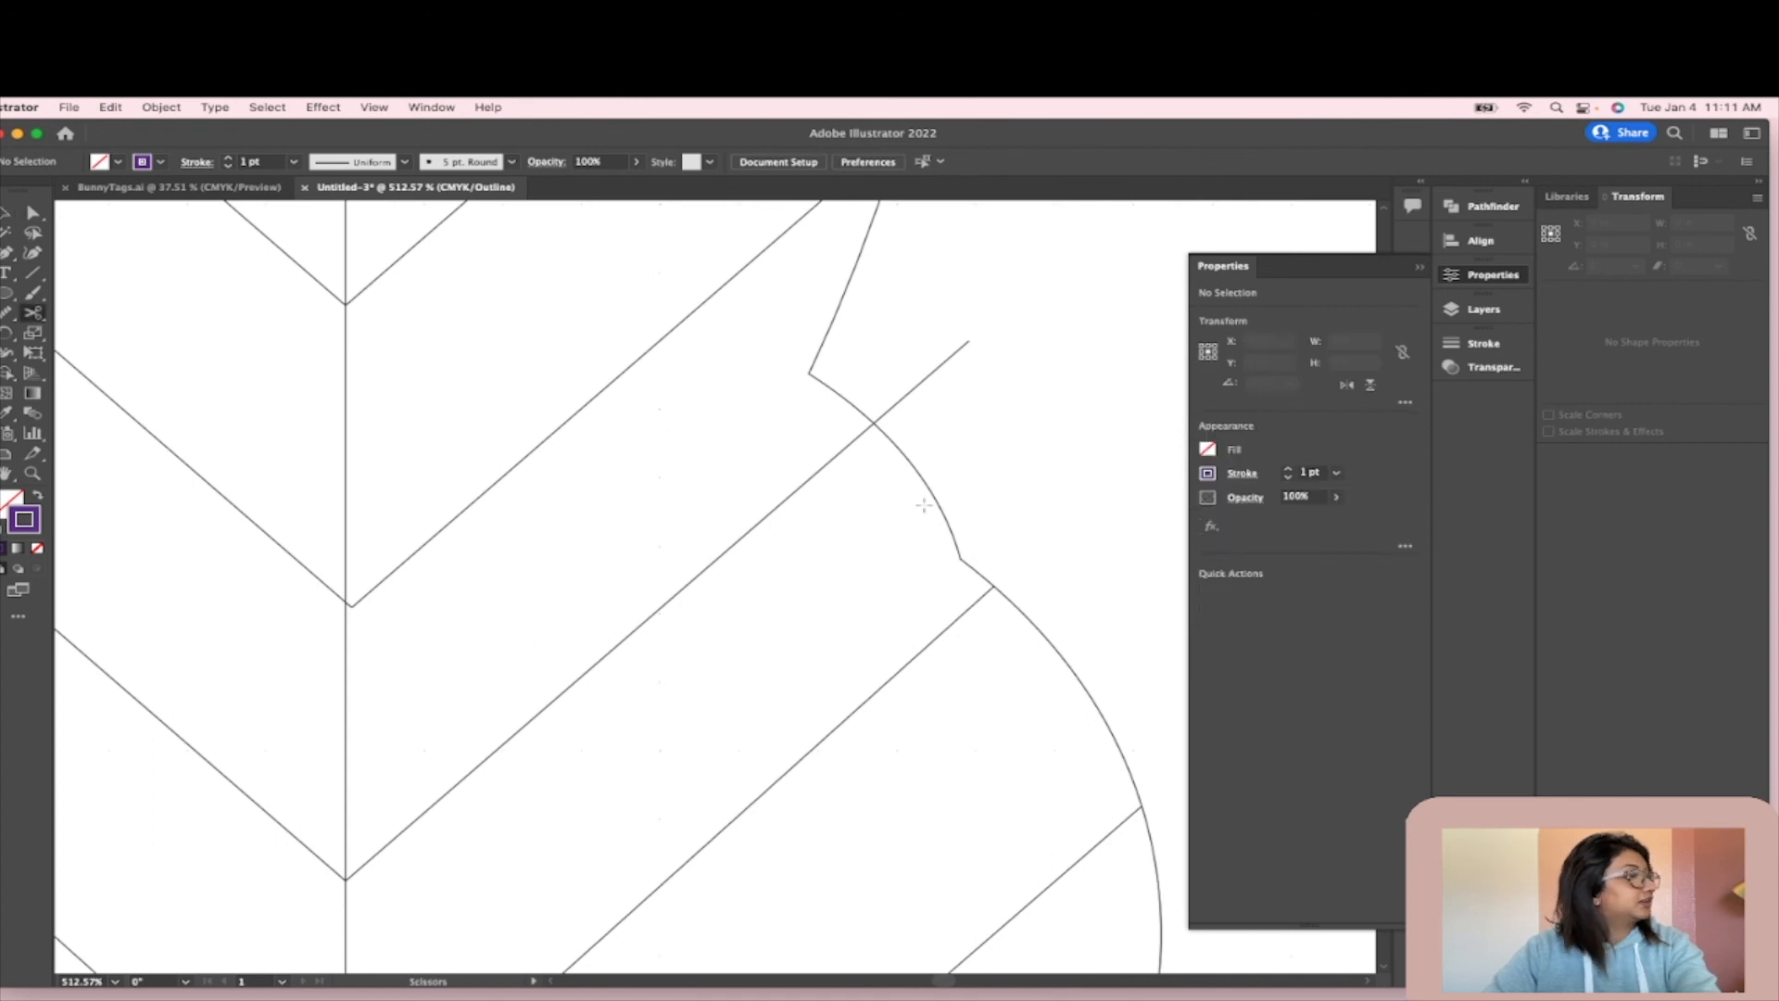
pyautogui.click(874, 422)
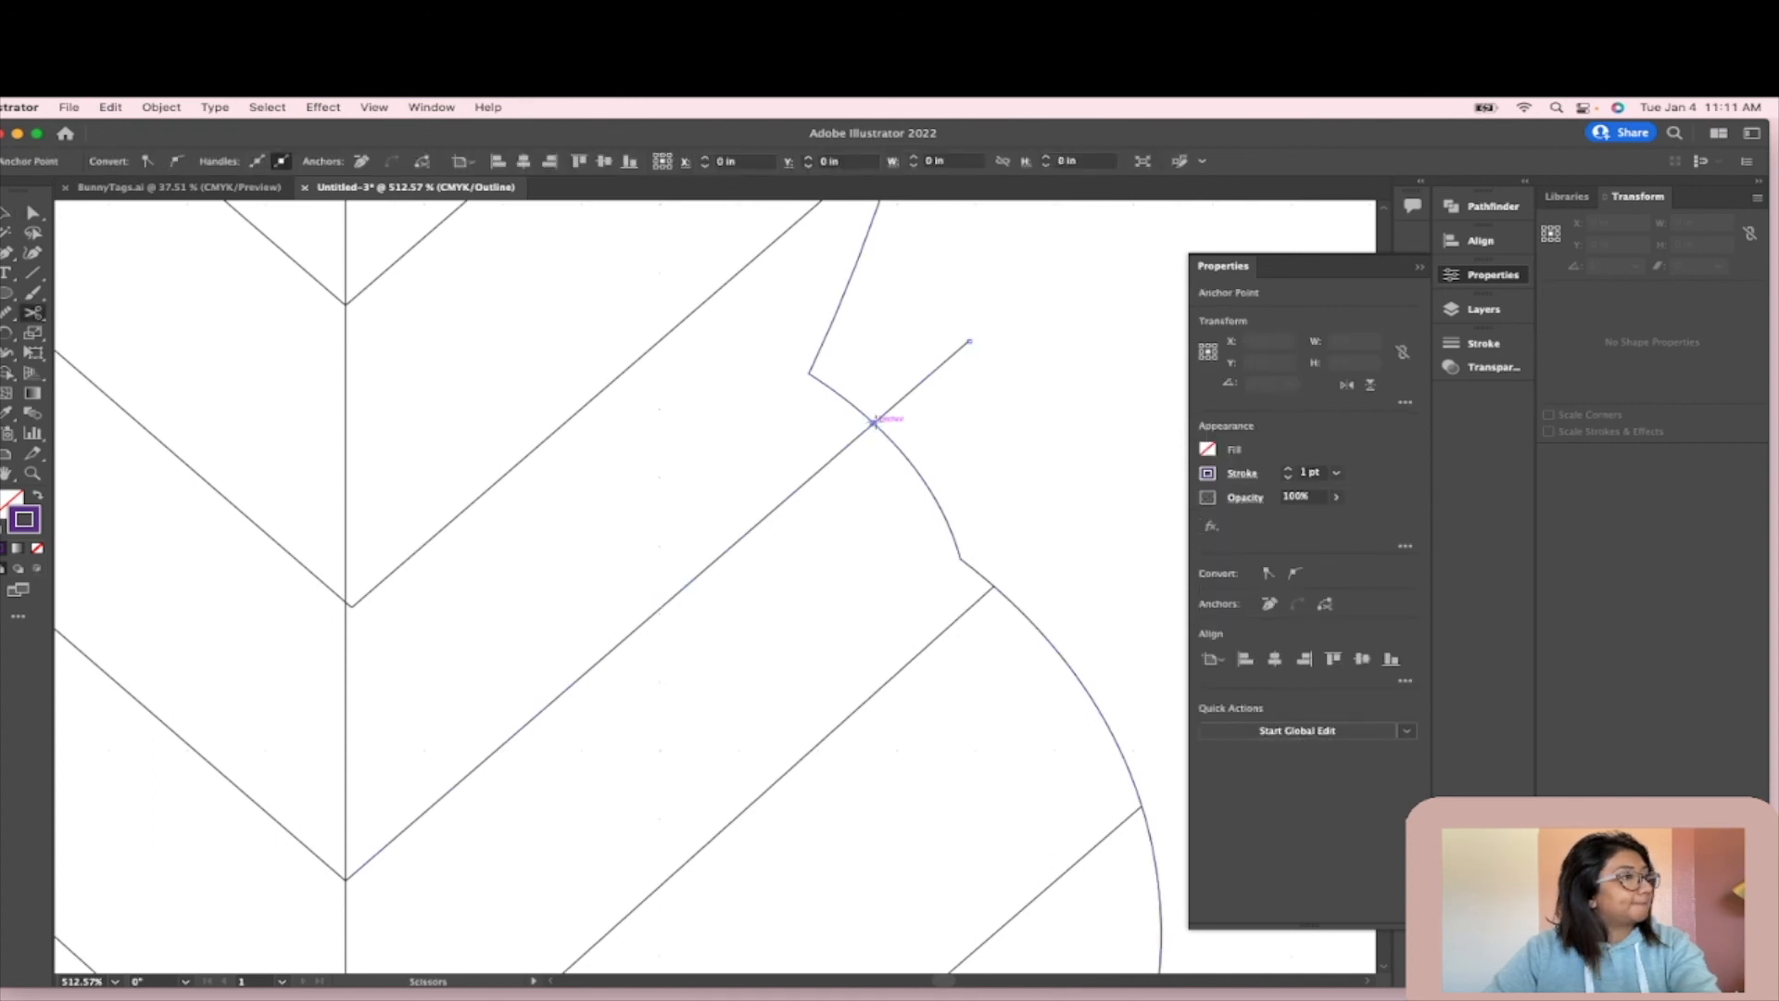
# - Cut the second V's right arm at the ear outline and delete the piece outside
pyautogui.scroll(5, 953, 443)
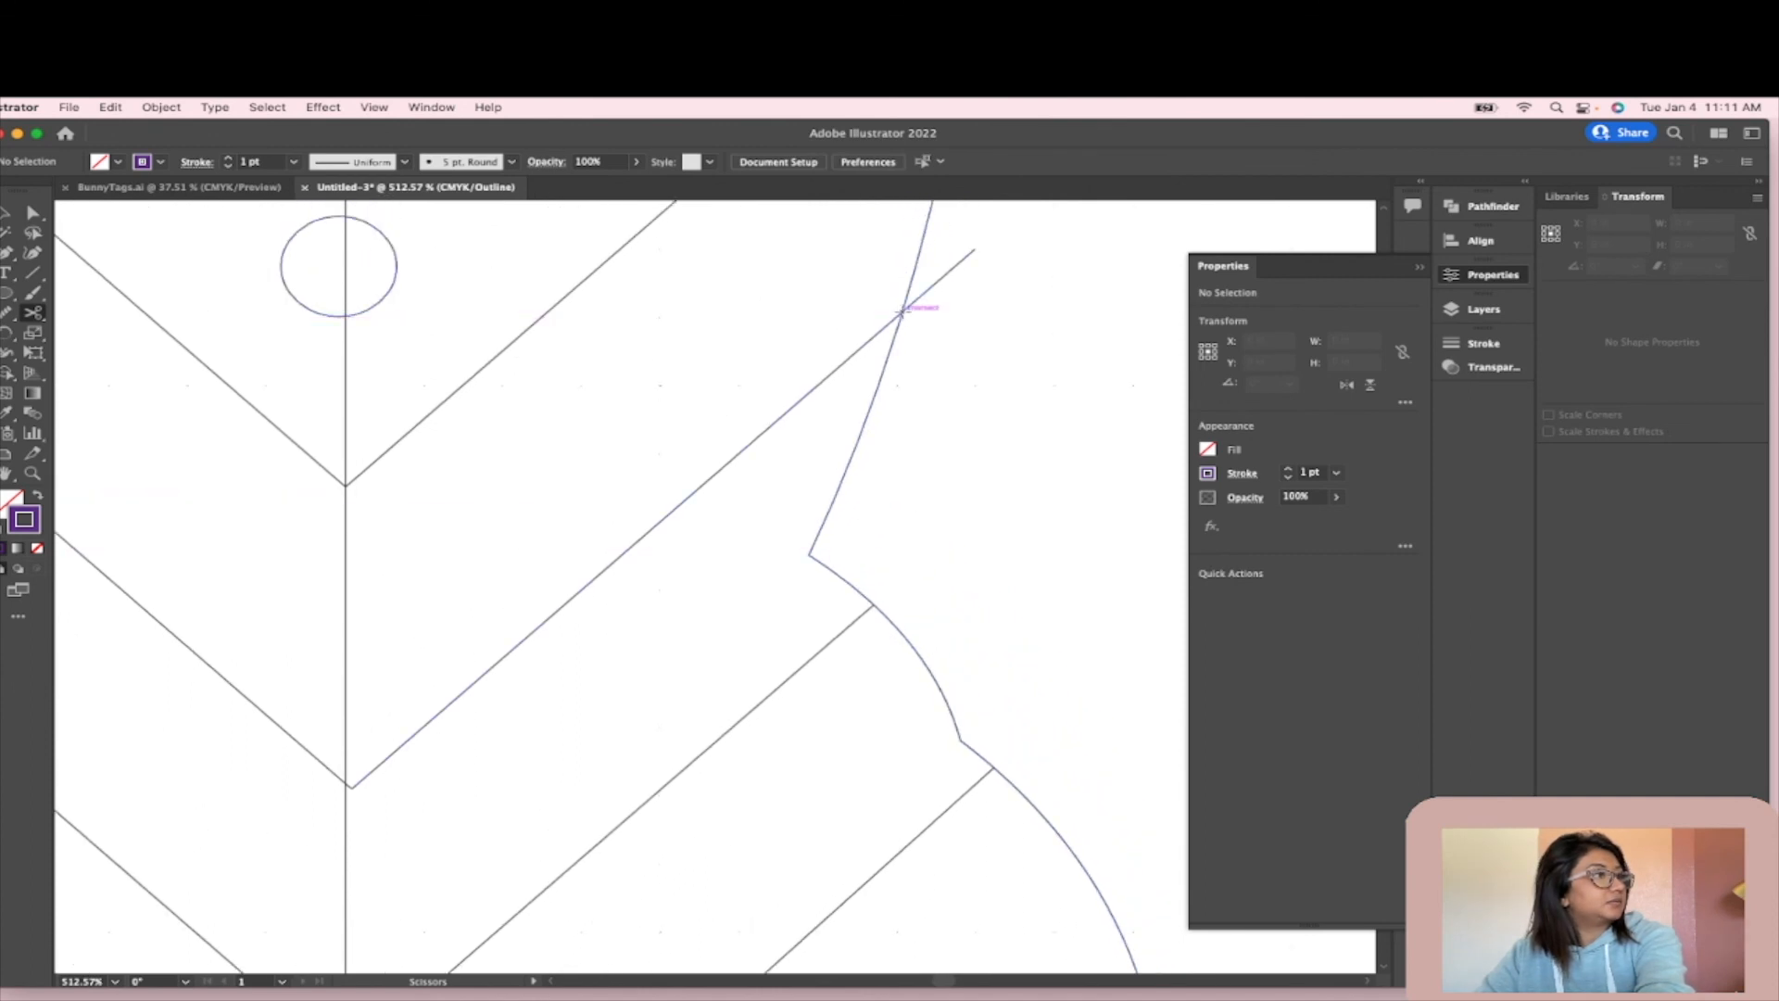
pyautogui.click(901, 312)
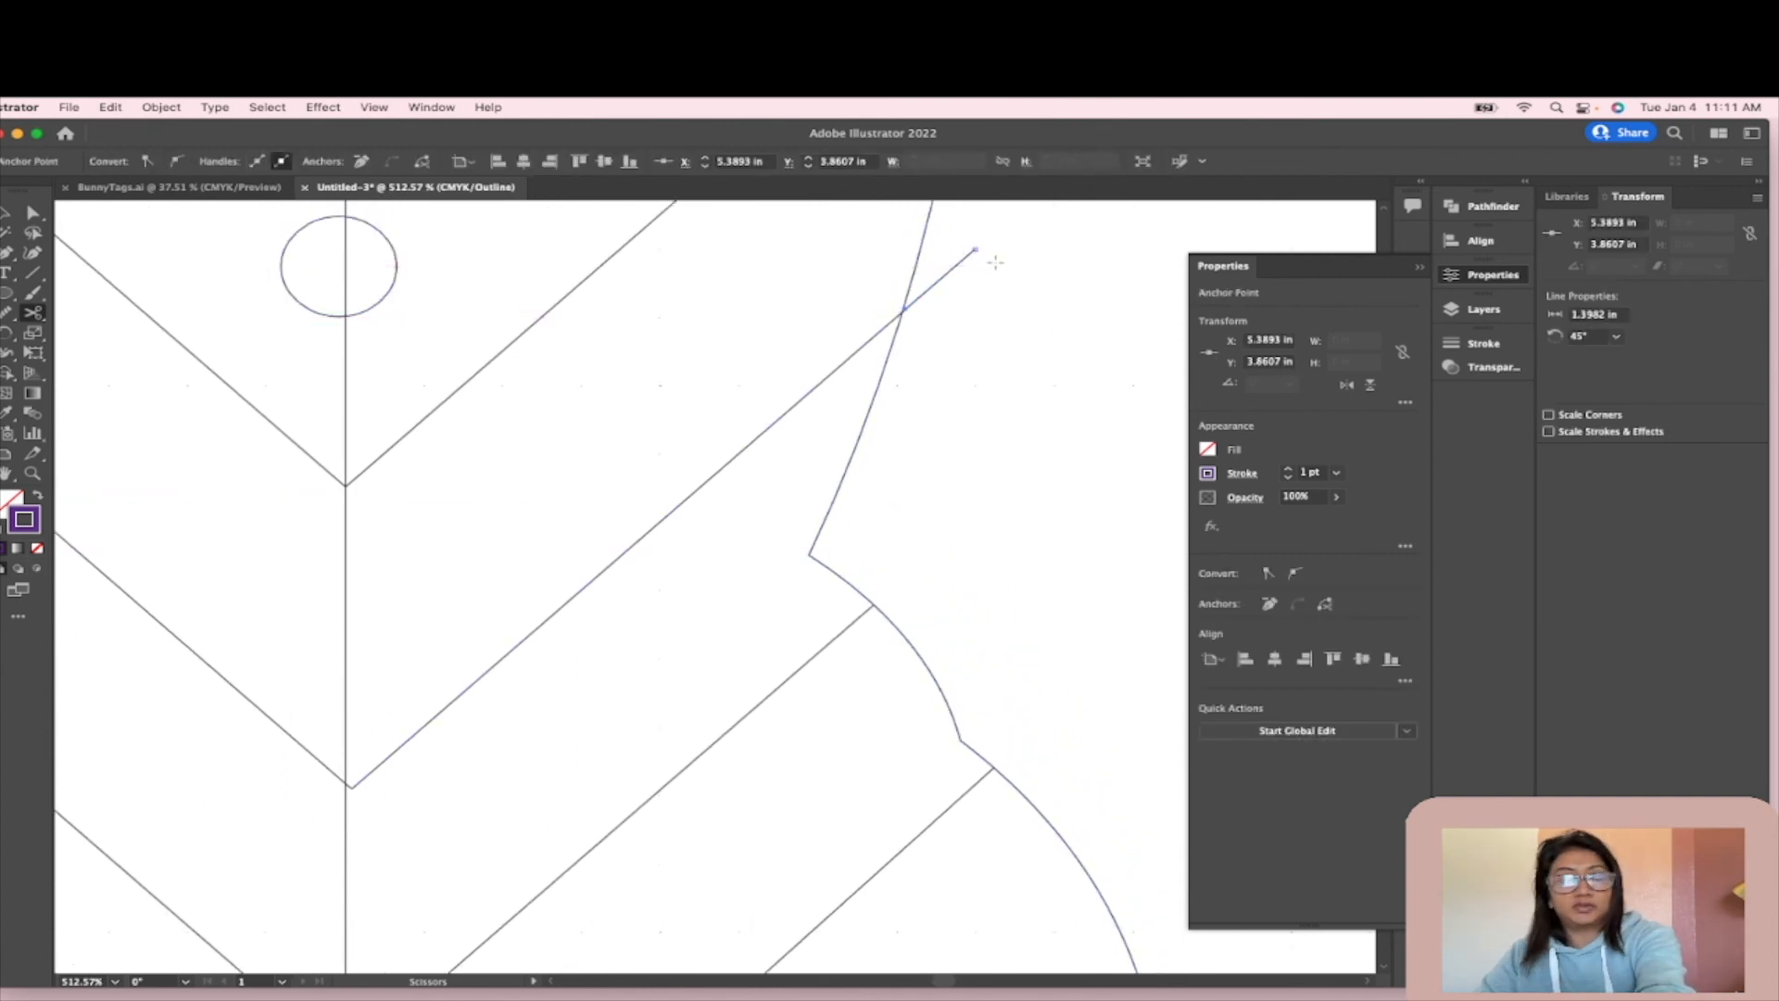
pyautogui.scroll(-10, 957, 392)
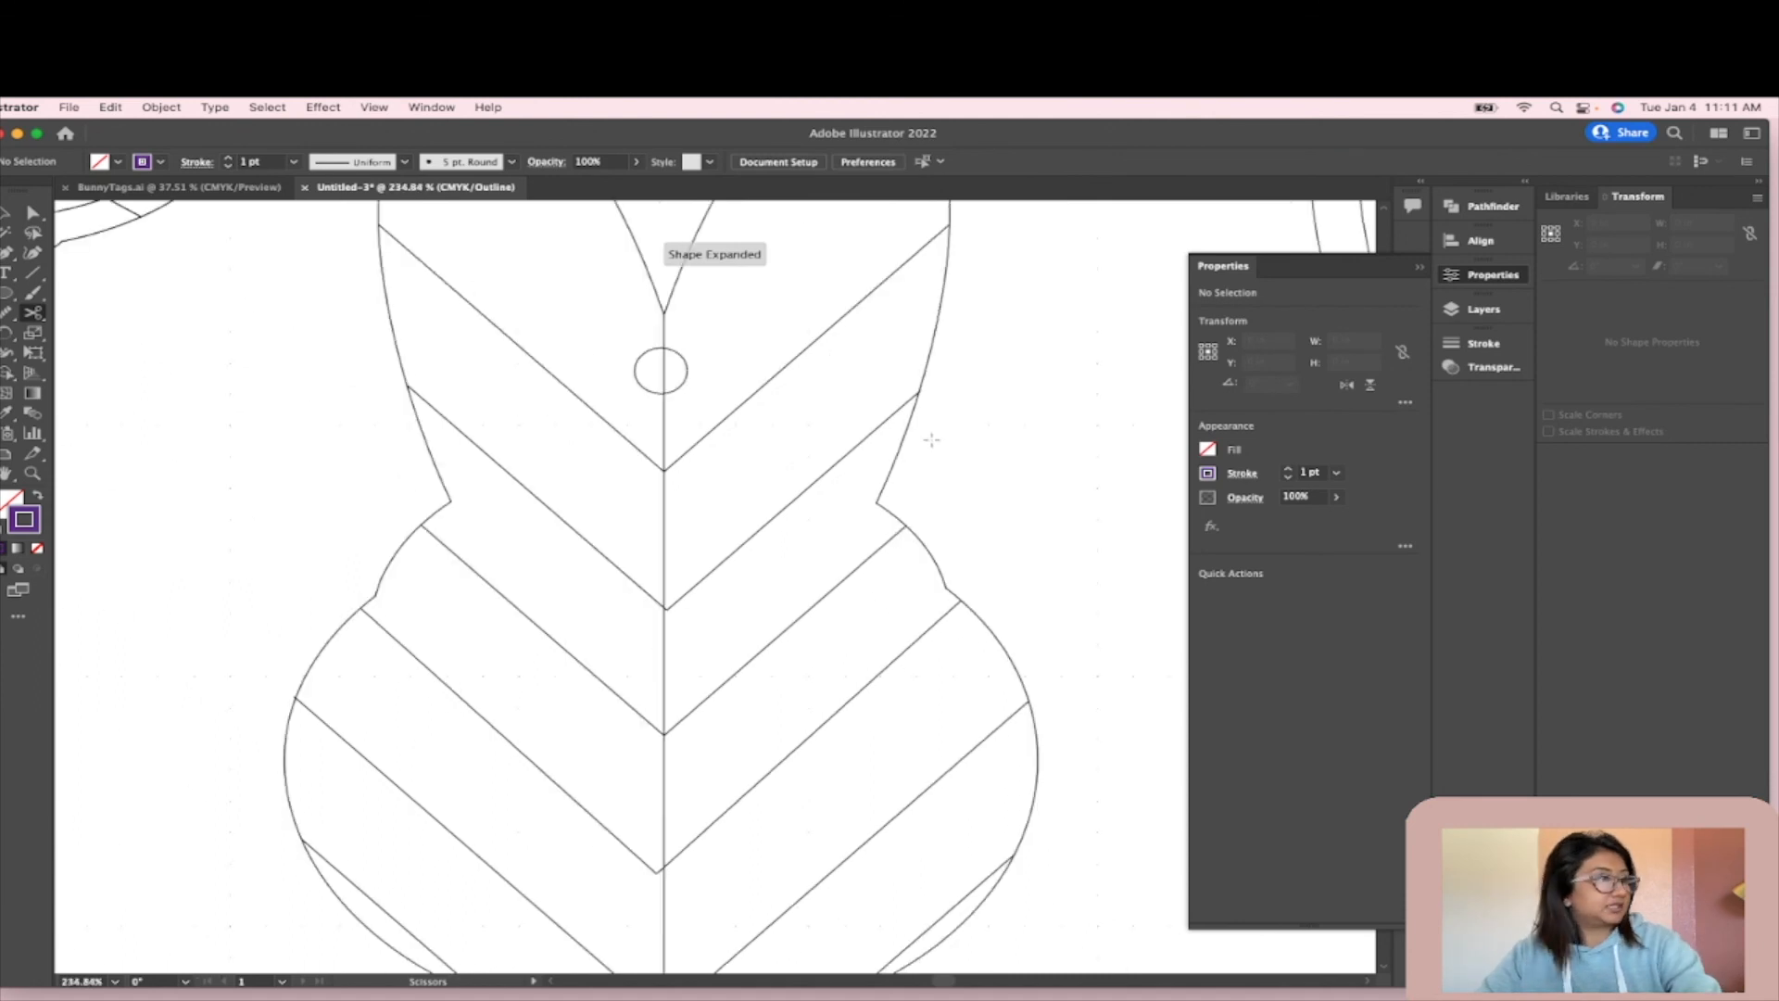
# - Switch the document from outline mode to Preview and display it using the CPU
pyautogui.scroll(-1, 931, 441)
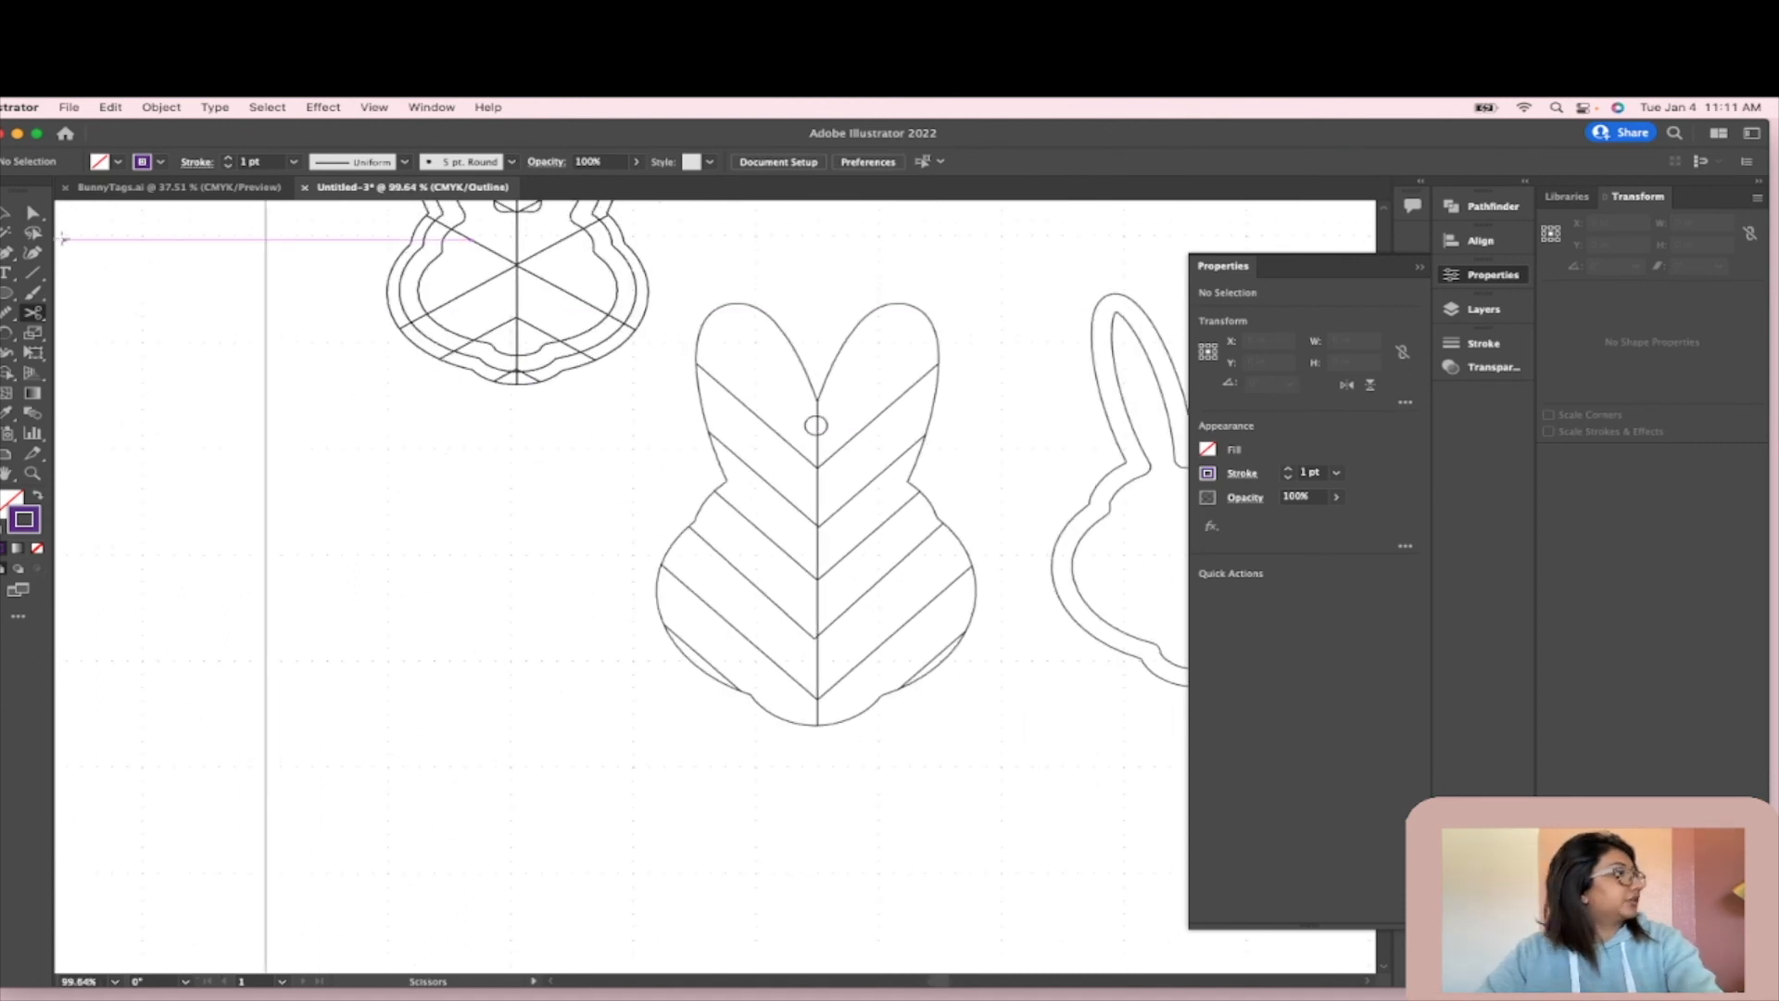
pyautogui.click(8, 214)
pyautogui.click(372, 107)
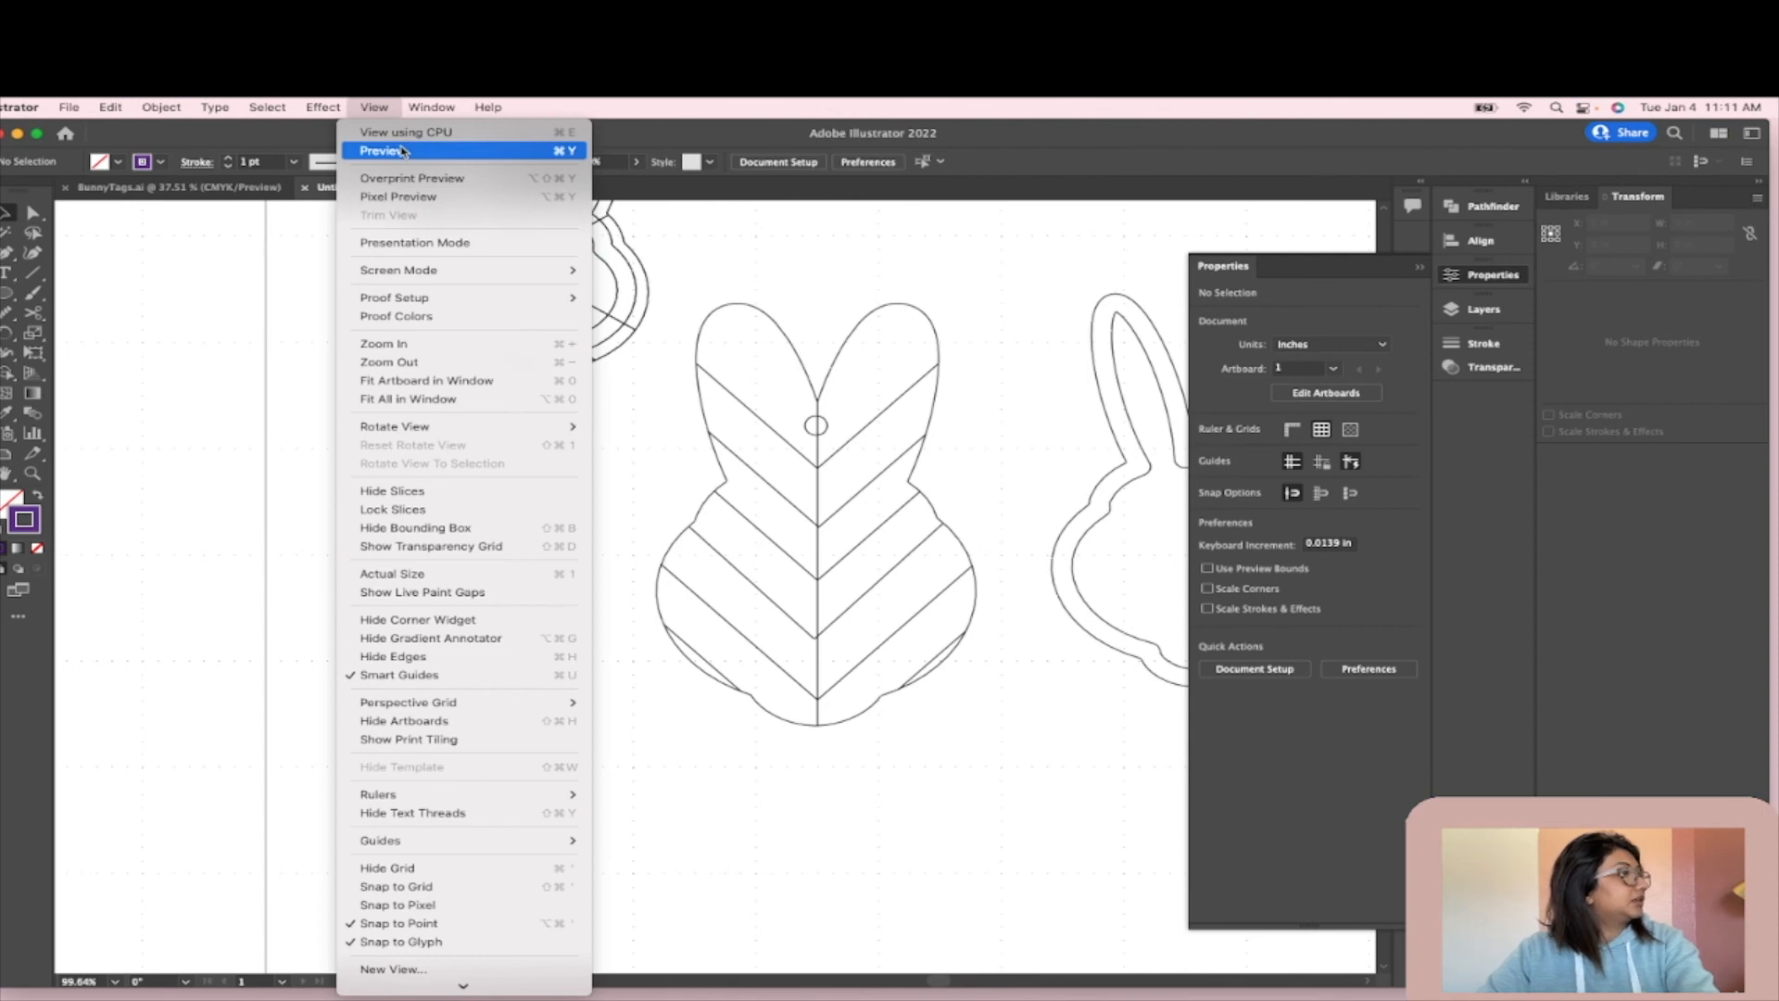
pyautogui.click(404, 148)
pyautogui.click(373, 108)
pyautogui.click(399, 127)
pyautogui.scroll(-2, 920, 680)
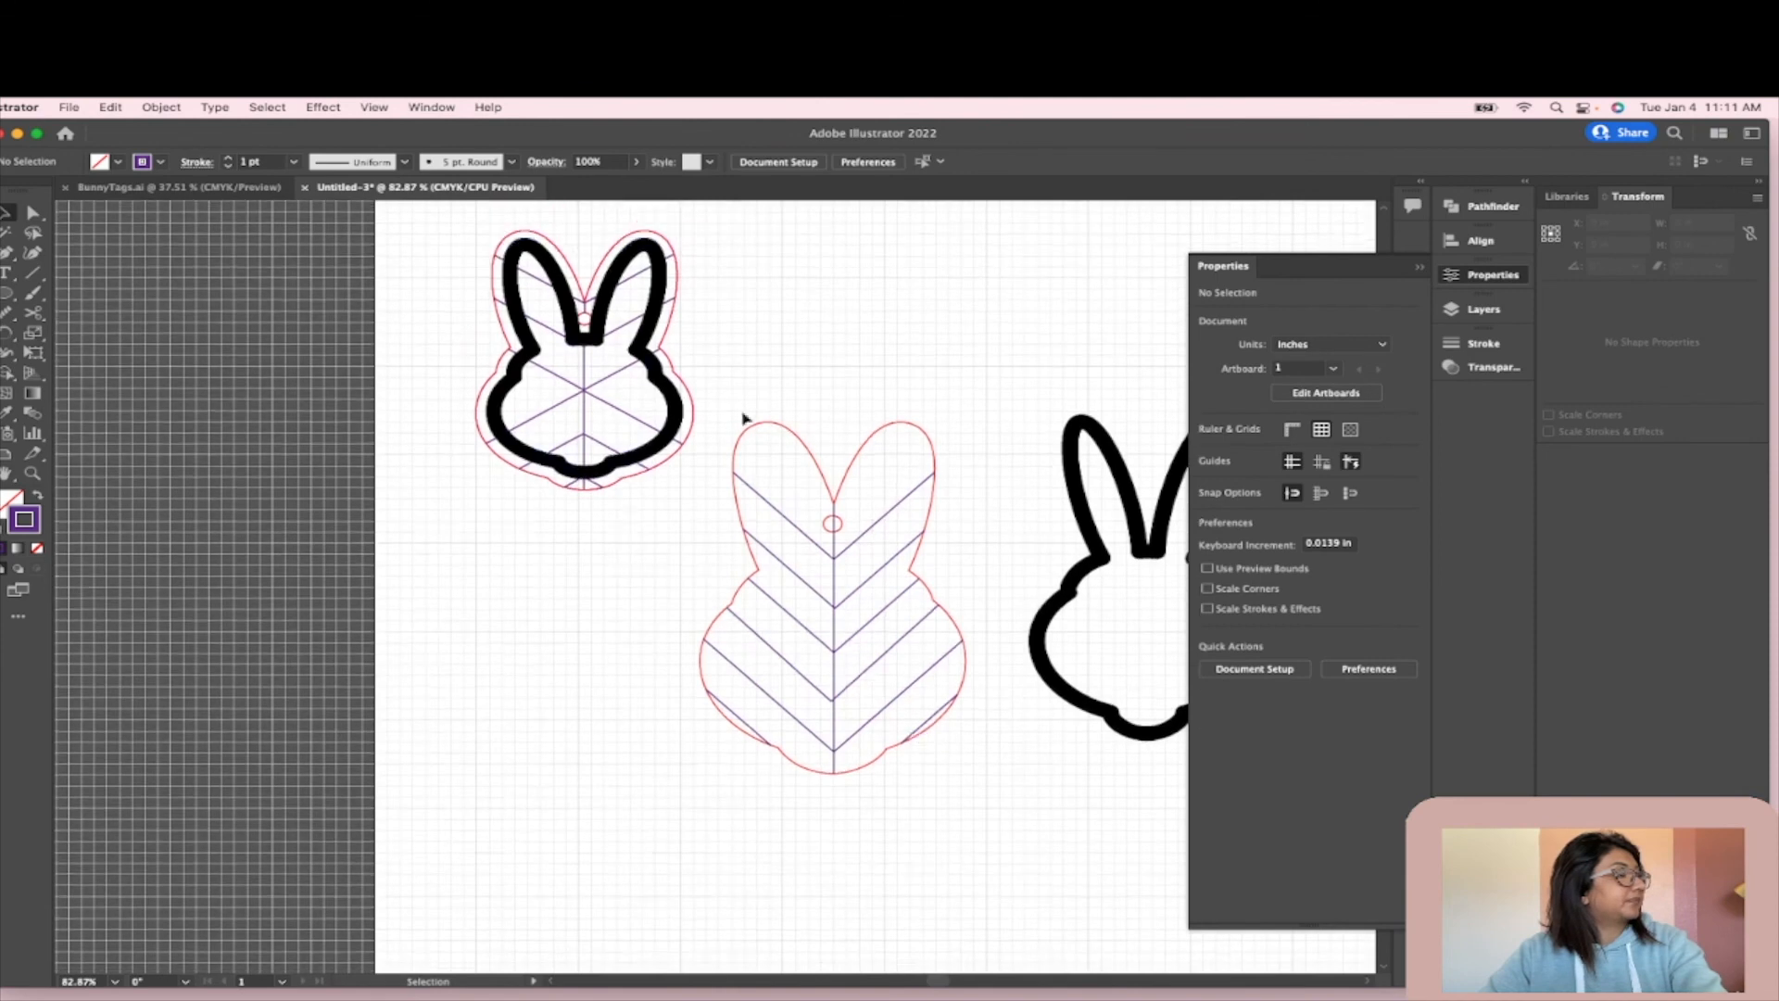
# - Hide the document grid
pyautogui.click(319, 108)
pyautogui.moveTo(223, 104)
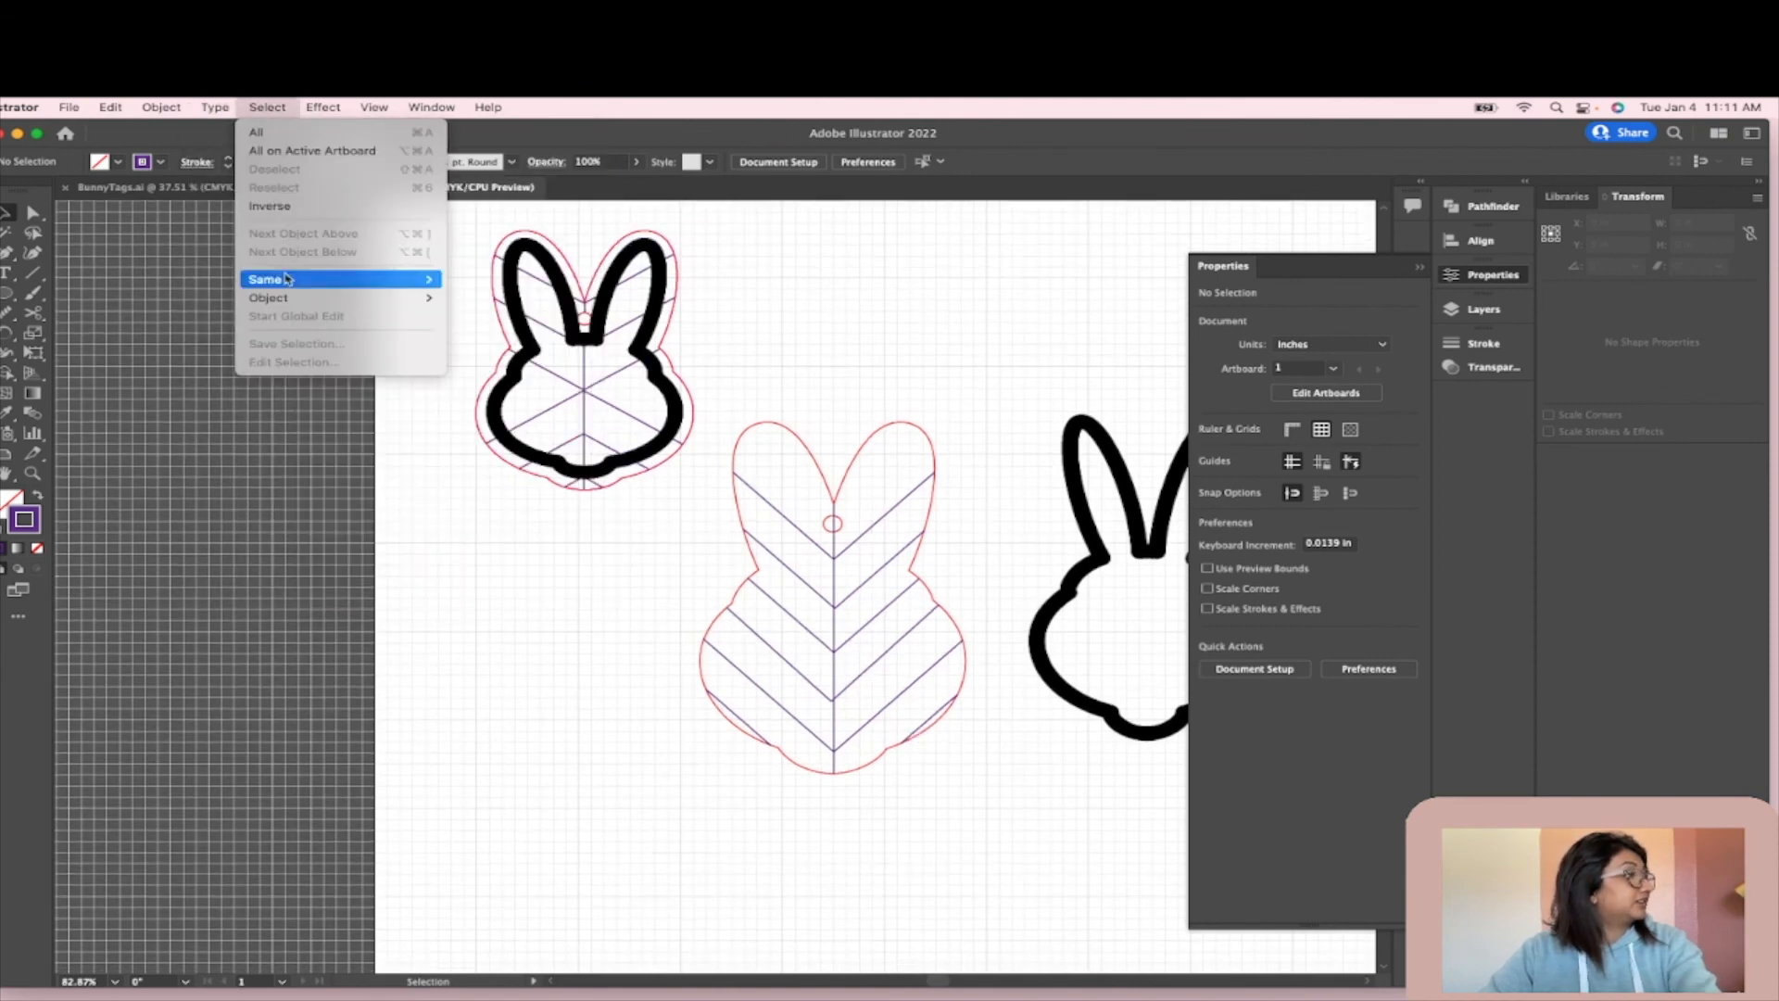
pyautogui.moveTo(374, 107)
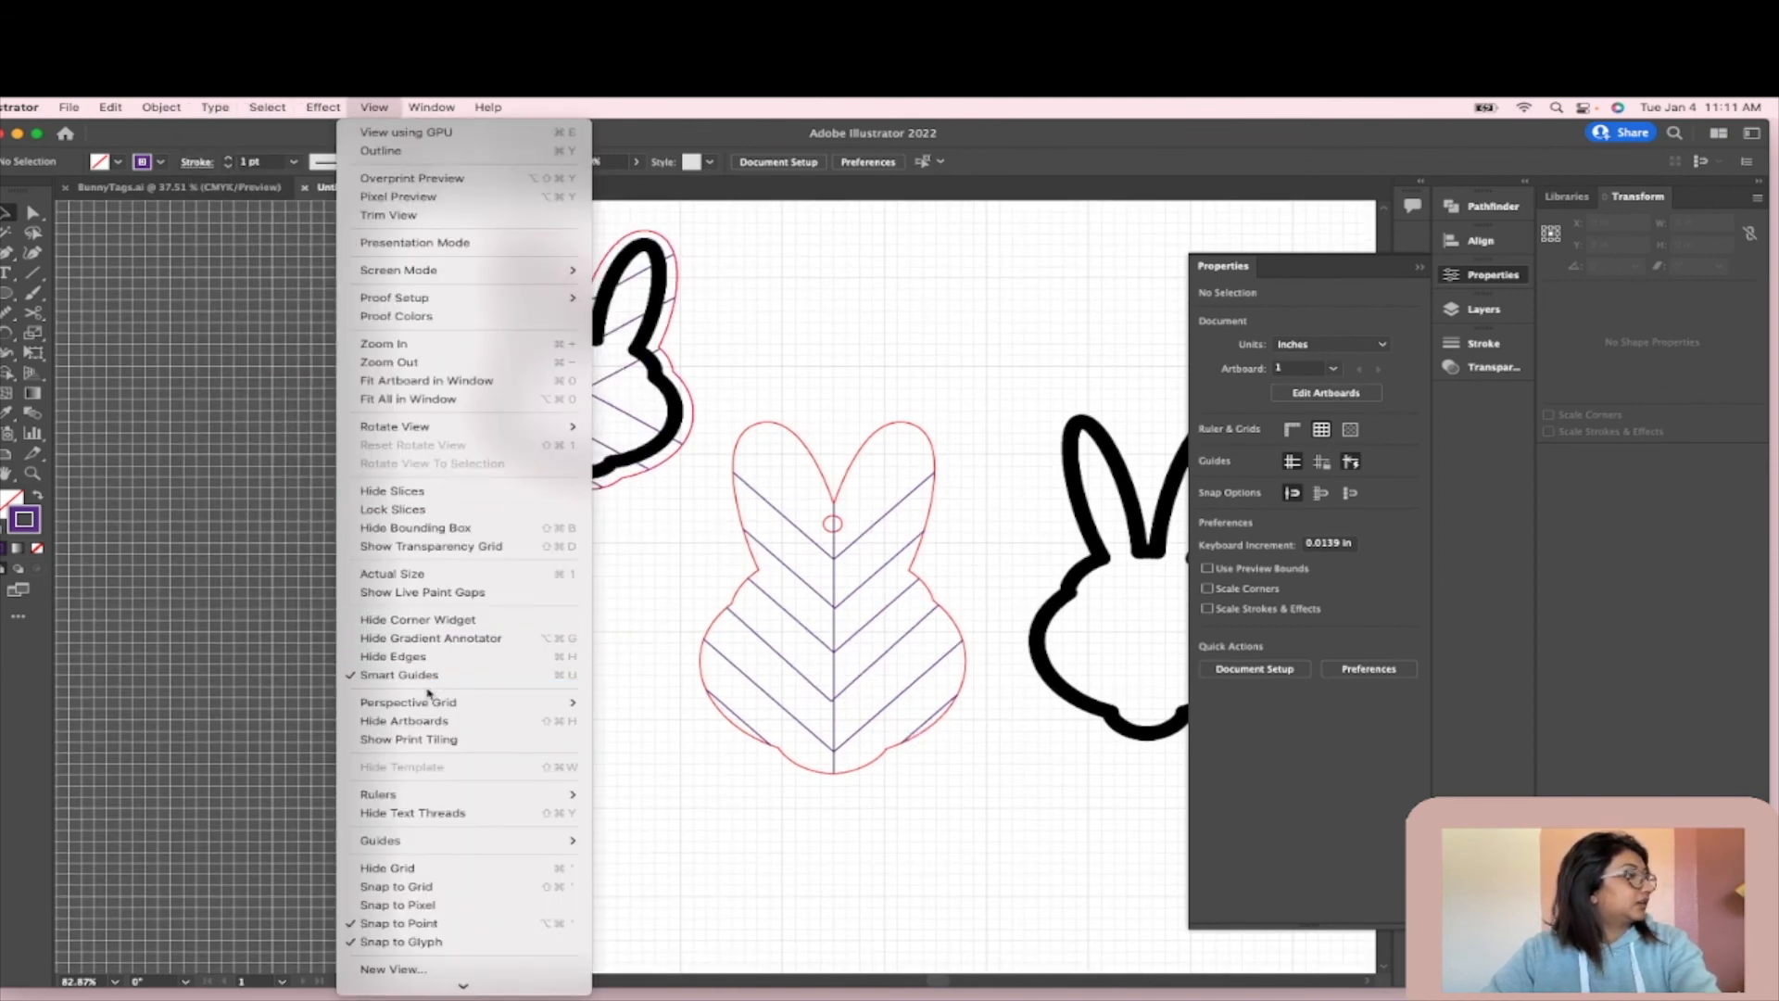
pyautogui.click(433, 871)
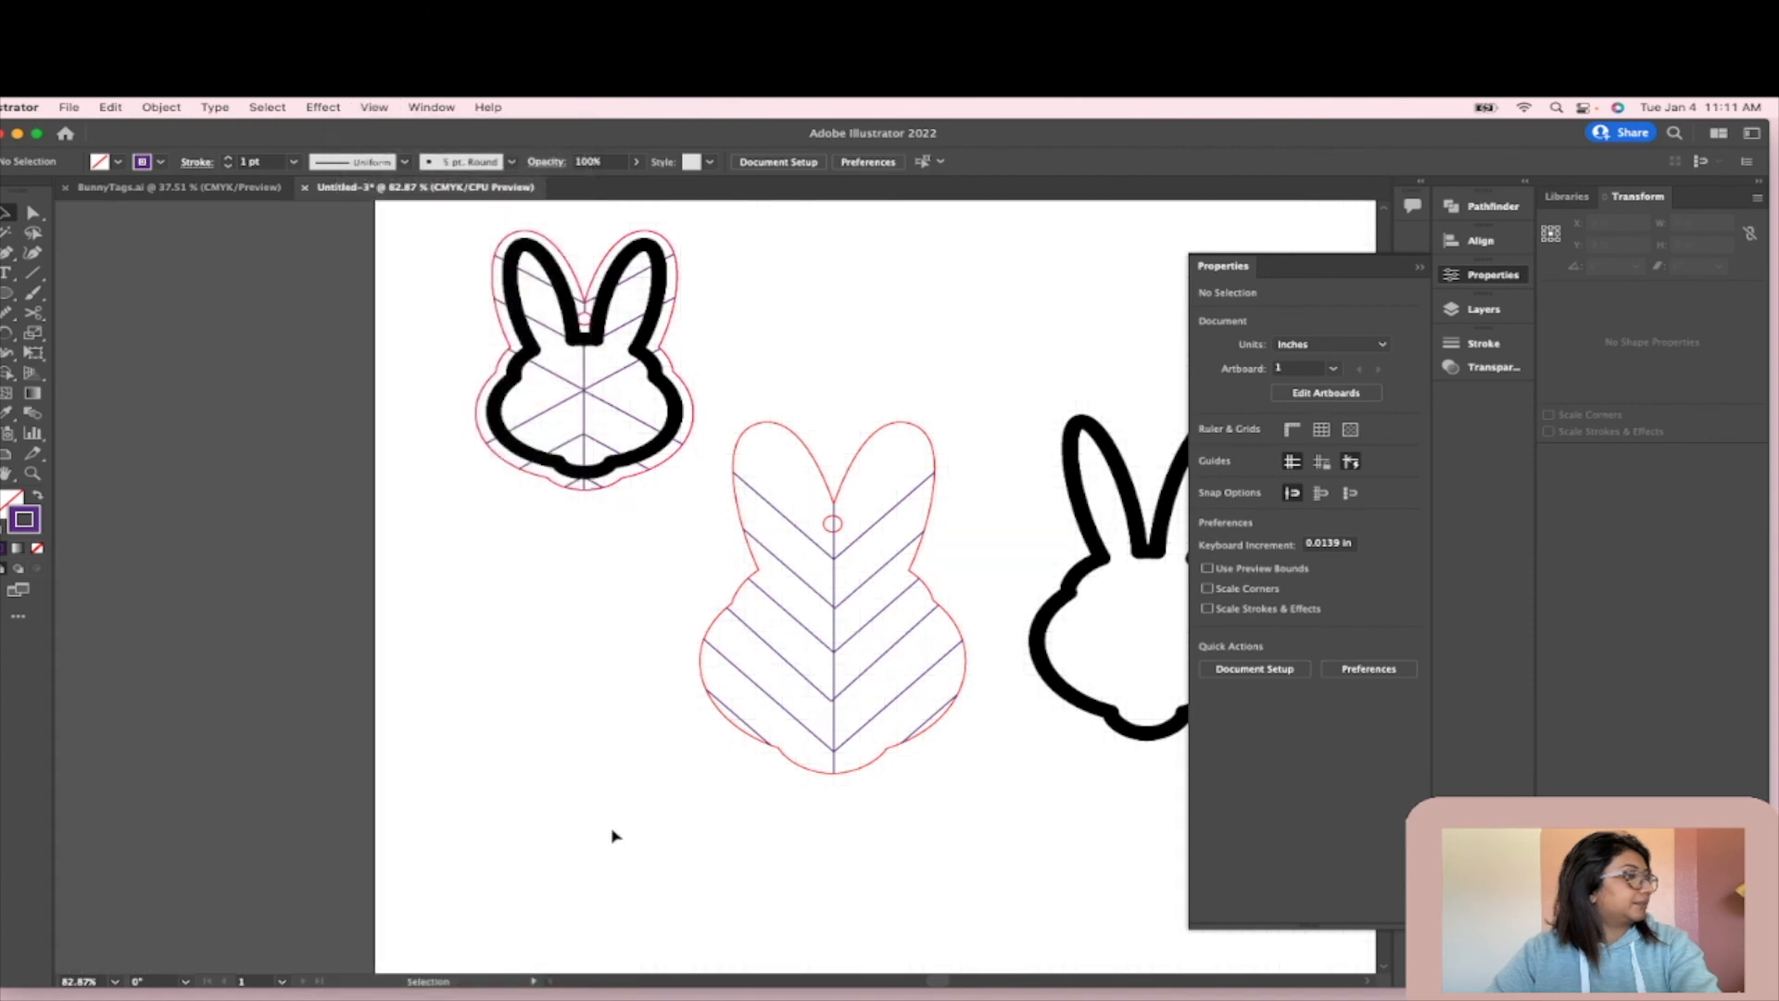
# - Select all the purple lines inside the middle bunny tag, leaving out the red outline and hole, and group them
pyautogui.scroll(-4, 706, 802)
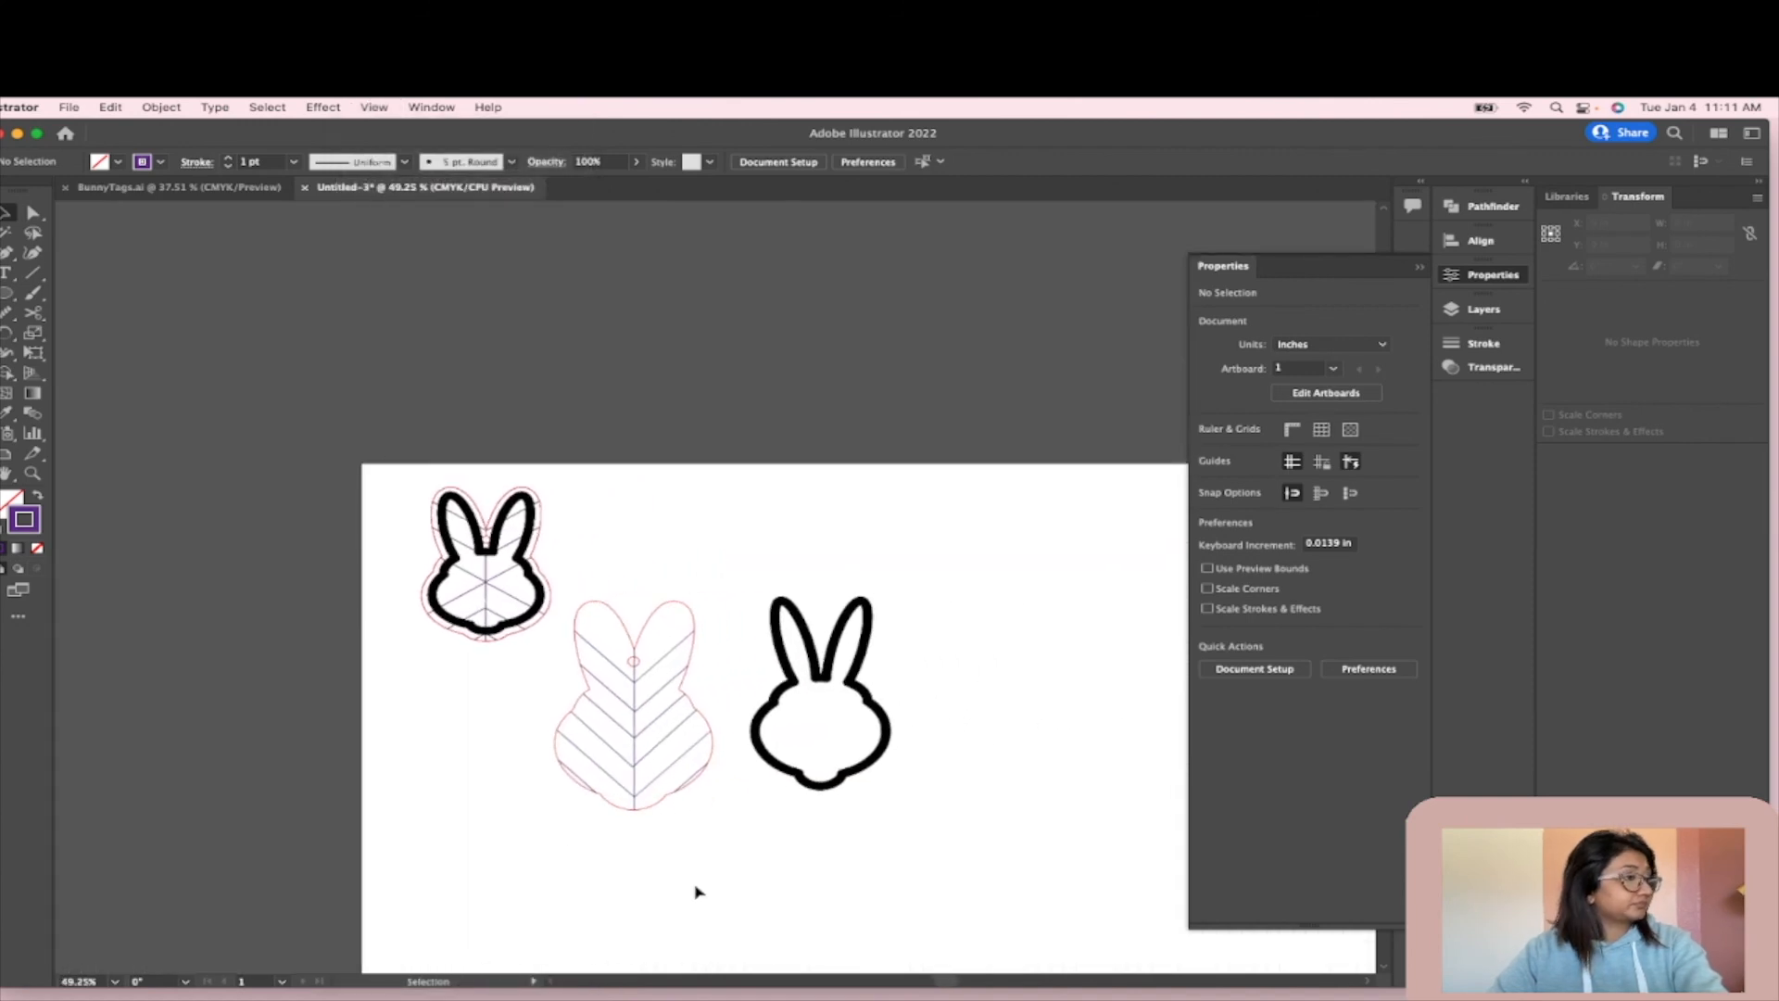
pyautogui.moveTo(722, 827); pyautogui.dragTo(556, 560)
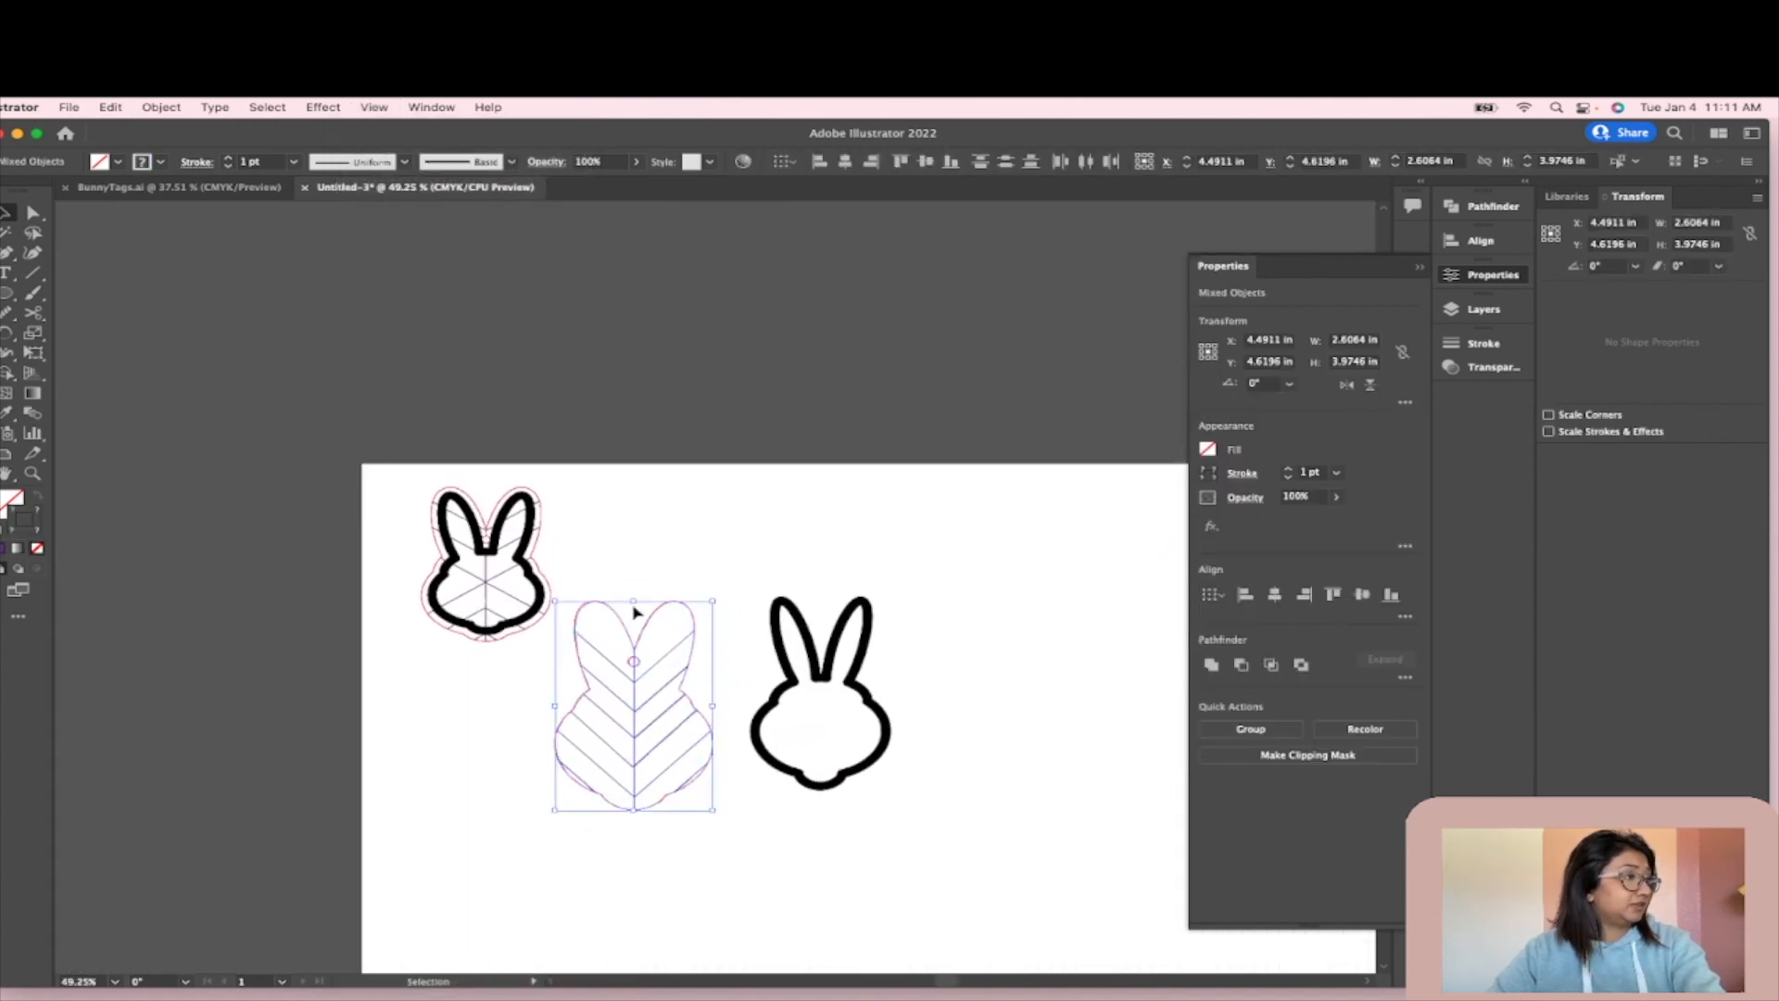
pyautogui.keyDown('shift'); pyautogui.click(658, 639); pyautogui.keyUp('shift')
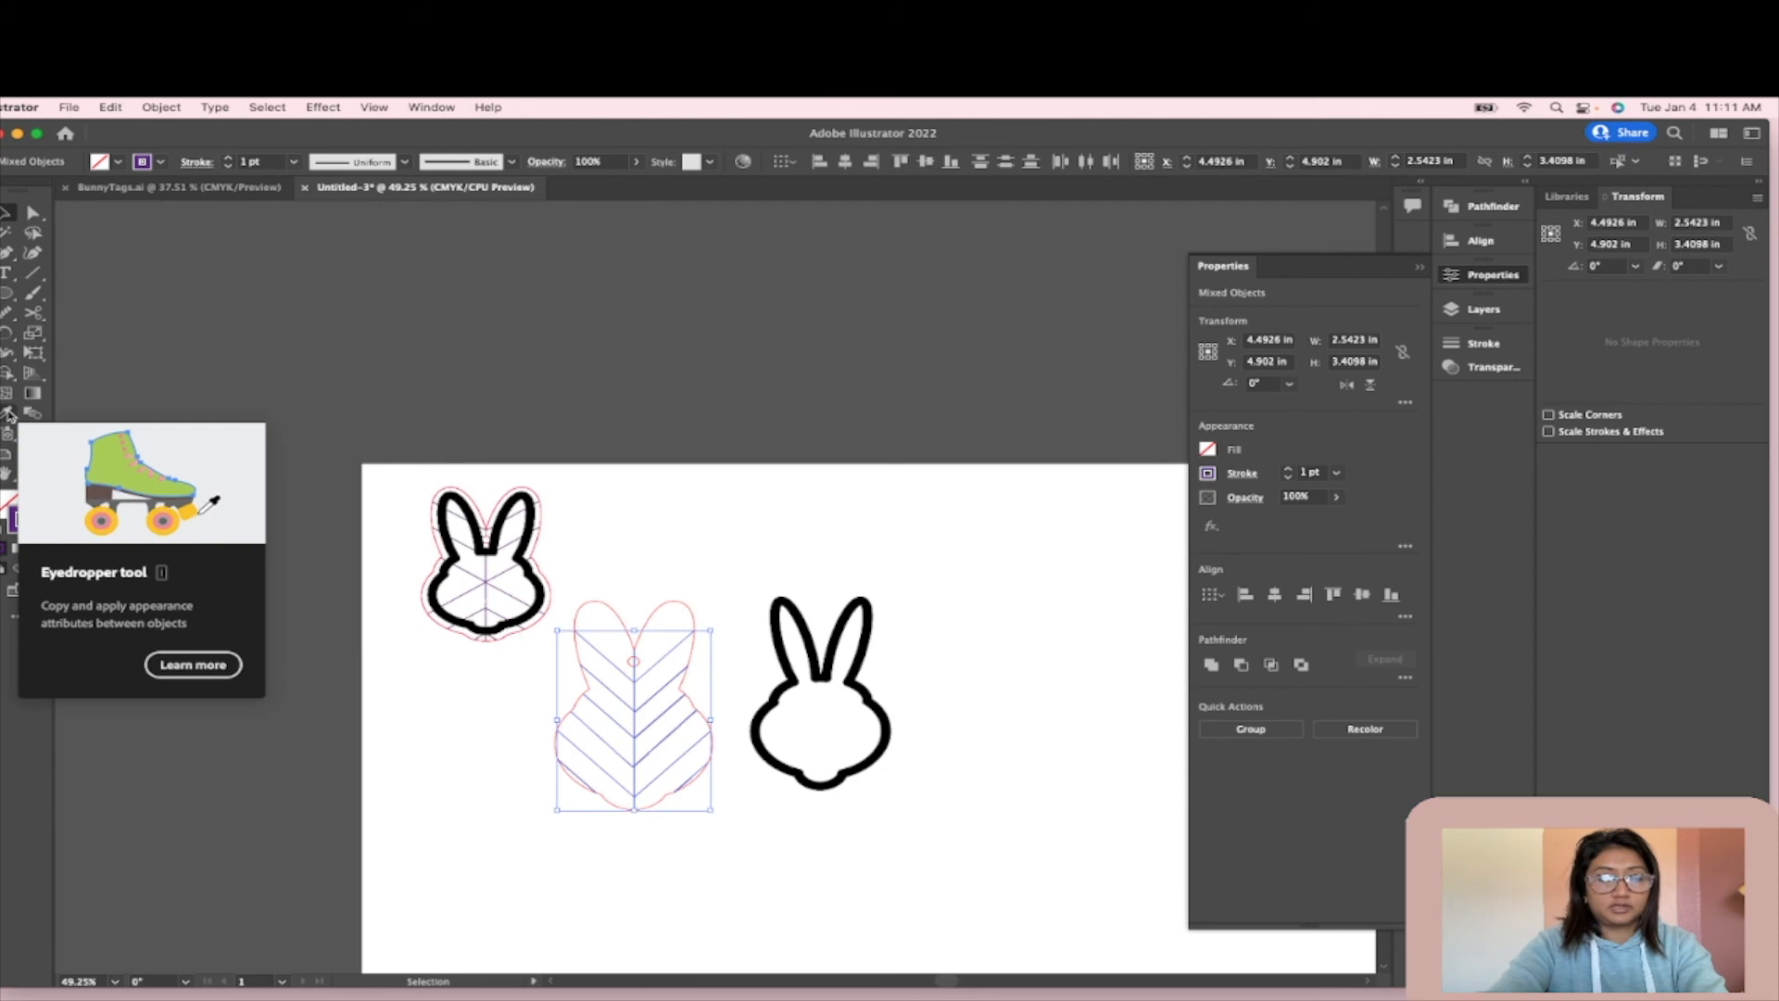
pyautogui.press('super+g')
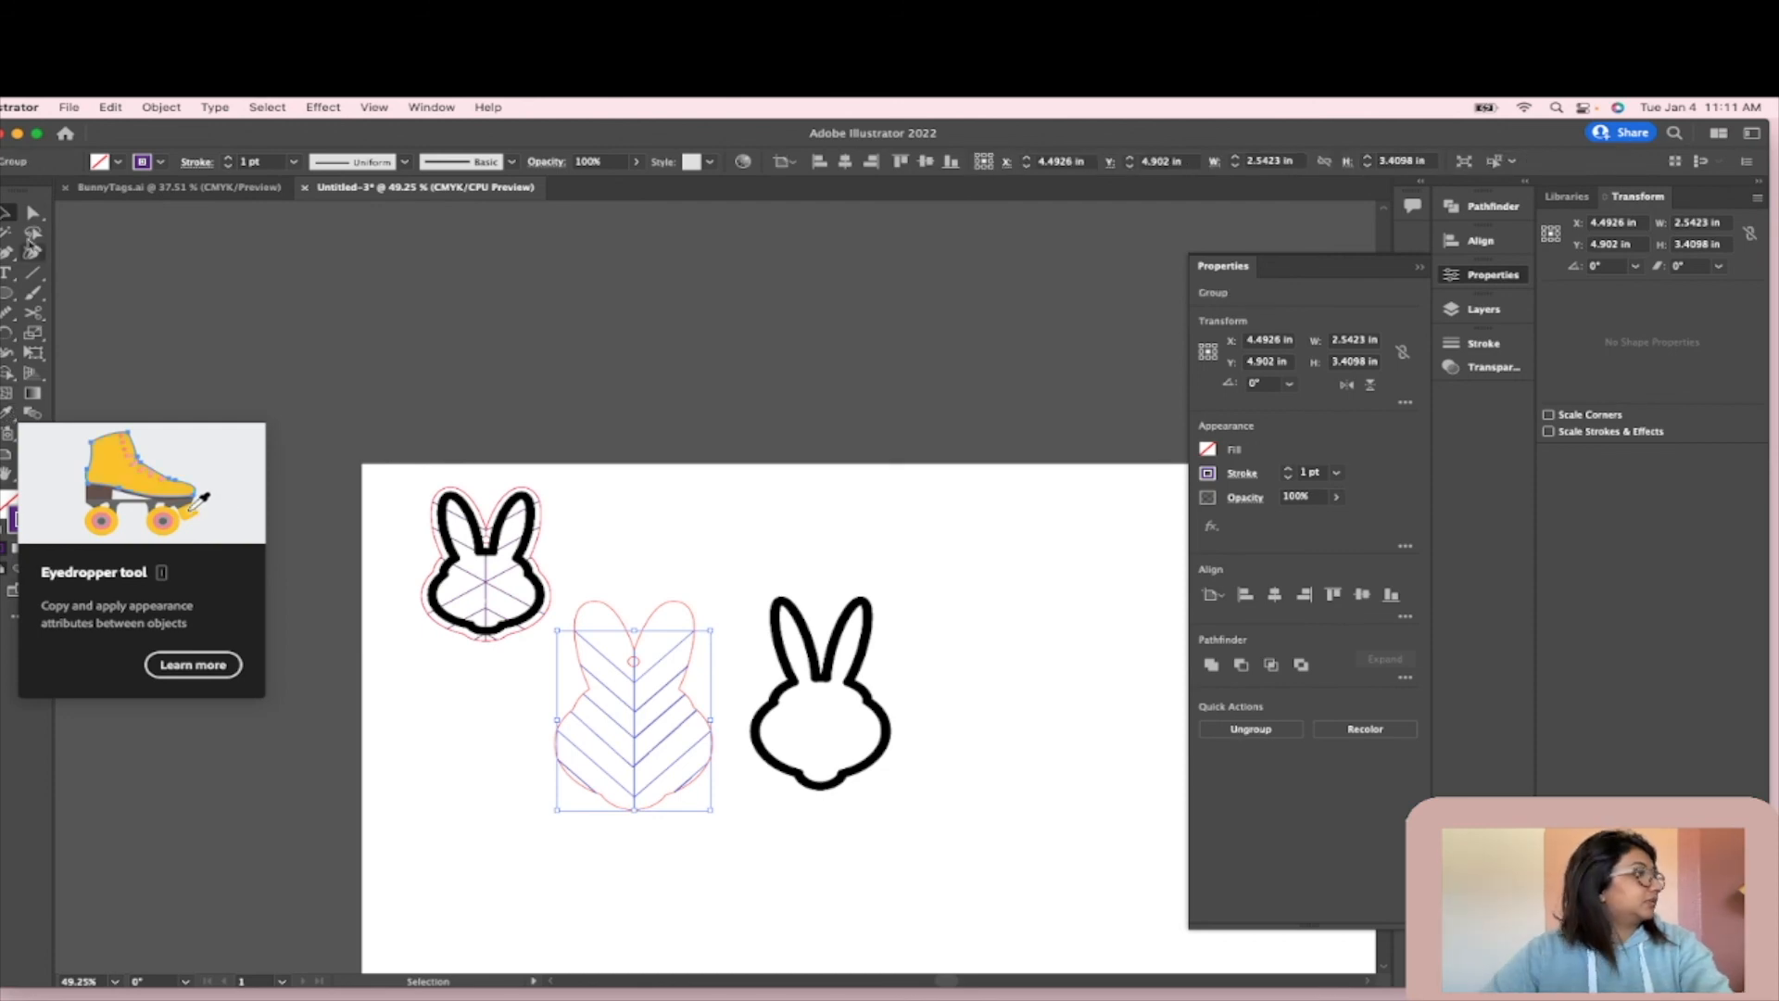
# - Move the grouped purple lines off the bunny outline and back onto it, and undo both moves
pyautogui.click(326, 338)
pyautogui.click(162, 108)
pyautogui.click(629, 387)
pyautogui.moveTo(659, 667); pyautogui.dragTo(801, 471)
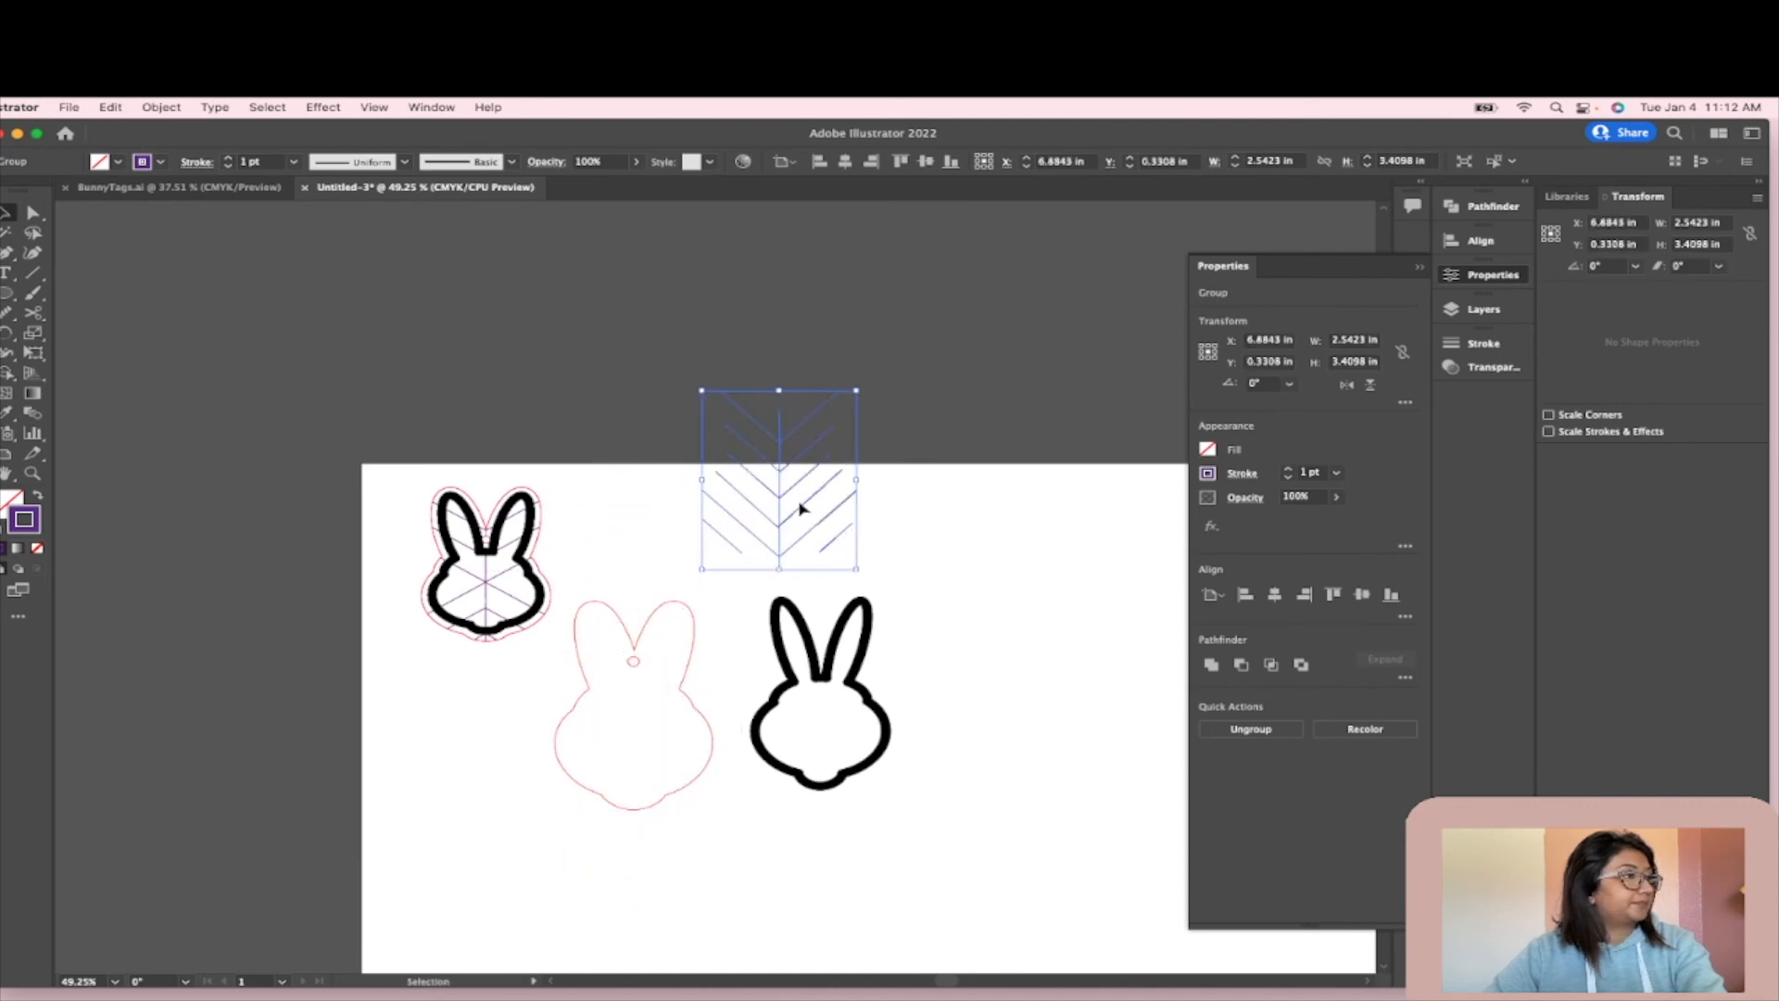
pyautogui.click(914, 488)
pyautogui.moveTo(806, 504); pyautogui.dragTo(678, 762)
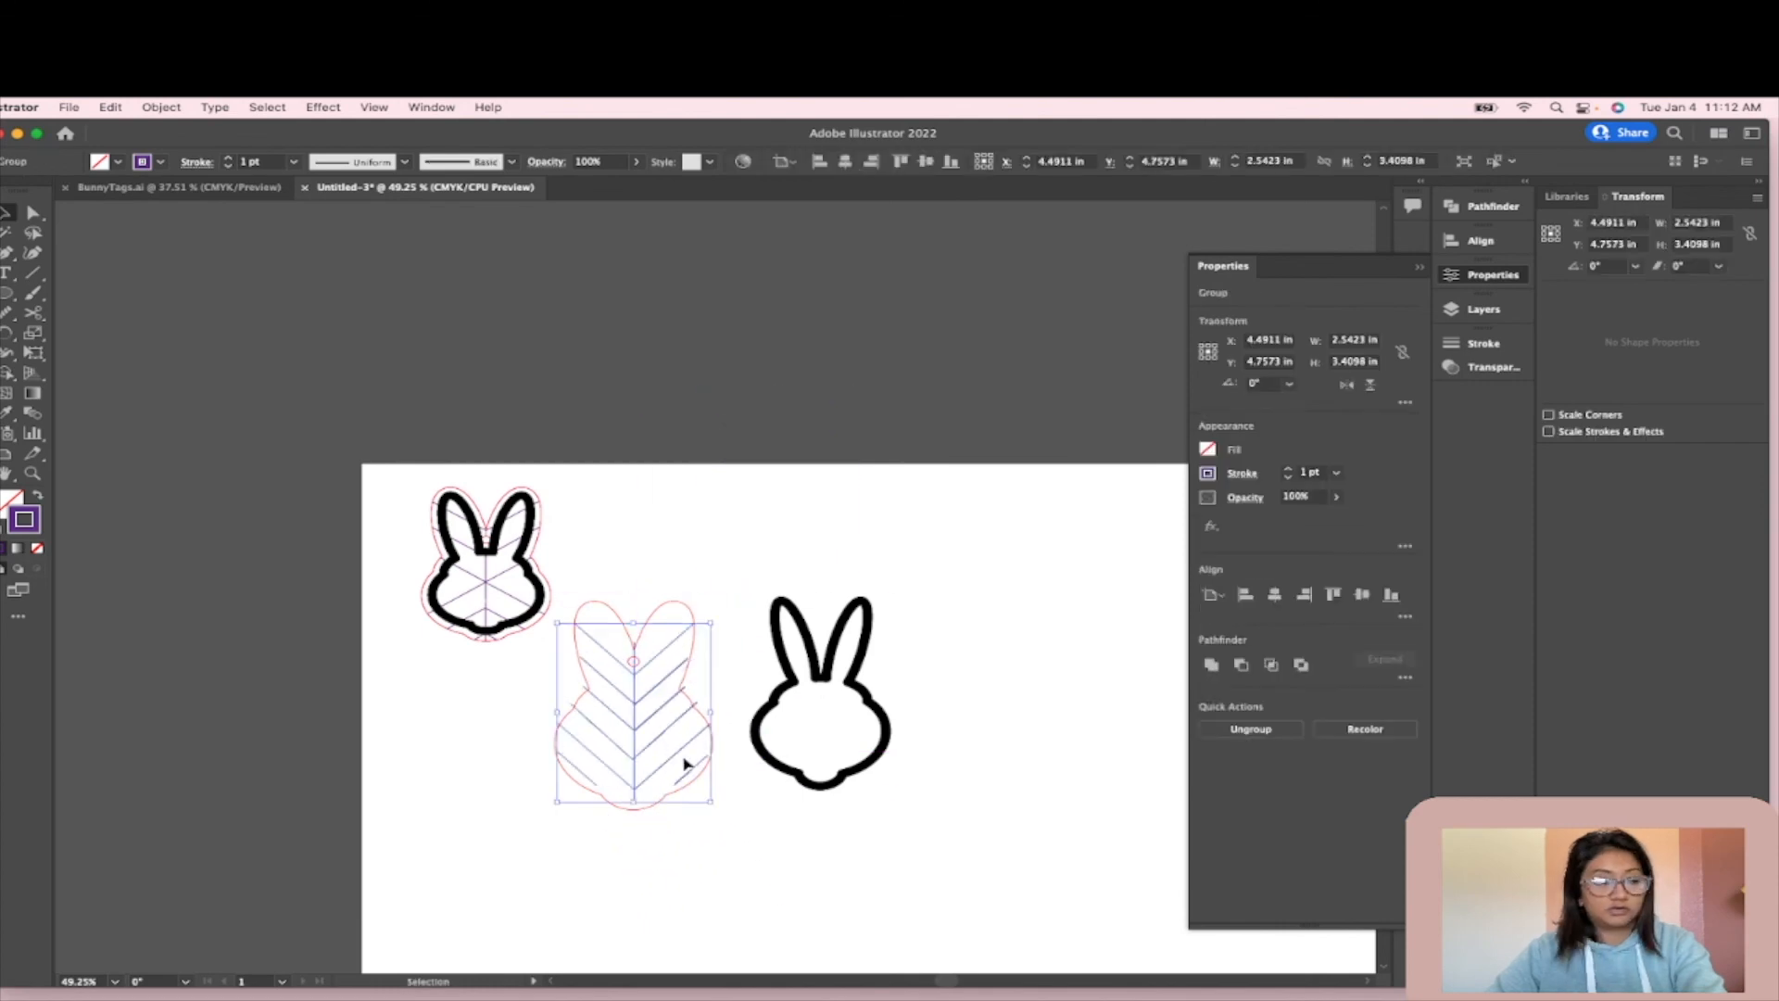
pyautogui.press('super+z')
pyautogui.press('super+z')
pyautogui.click(808, 505)
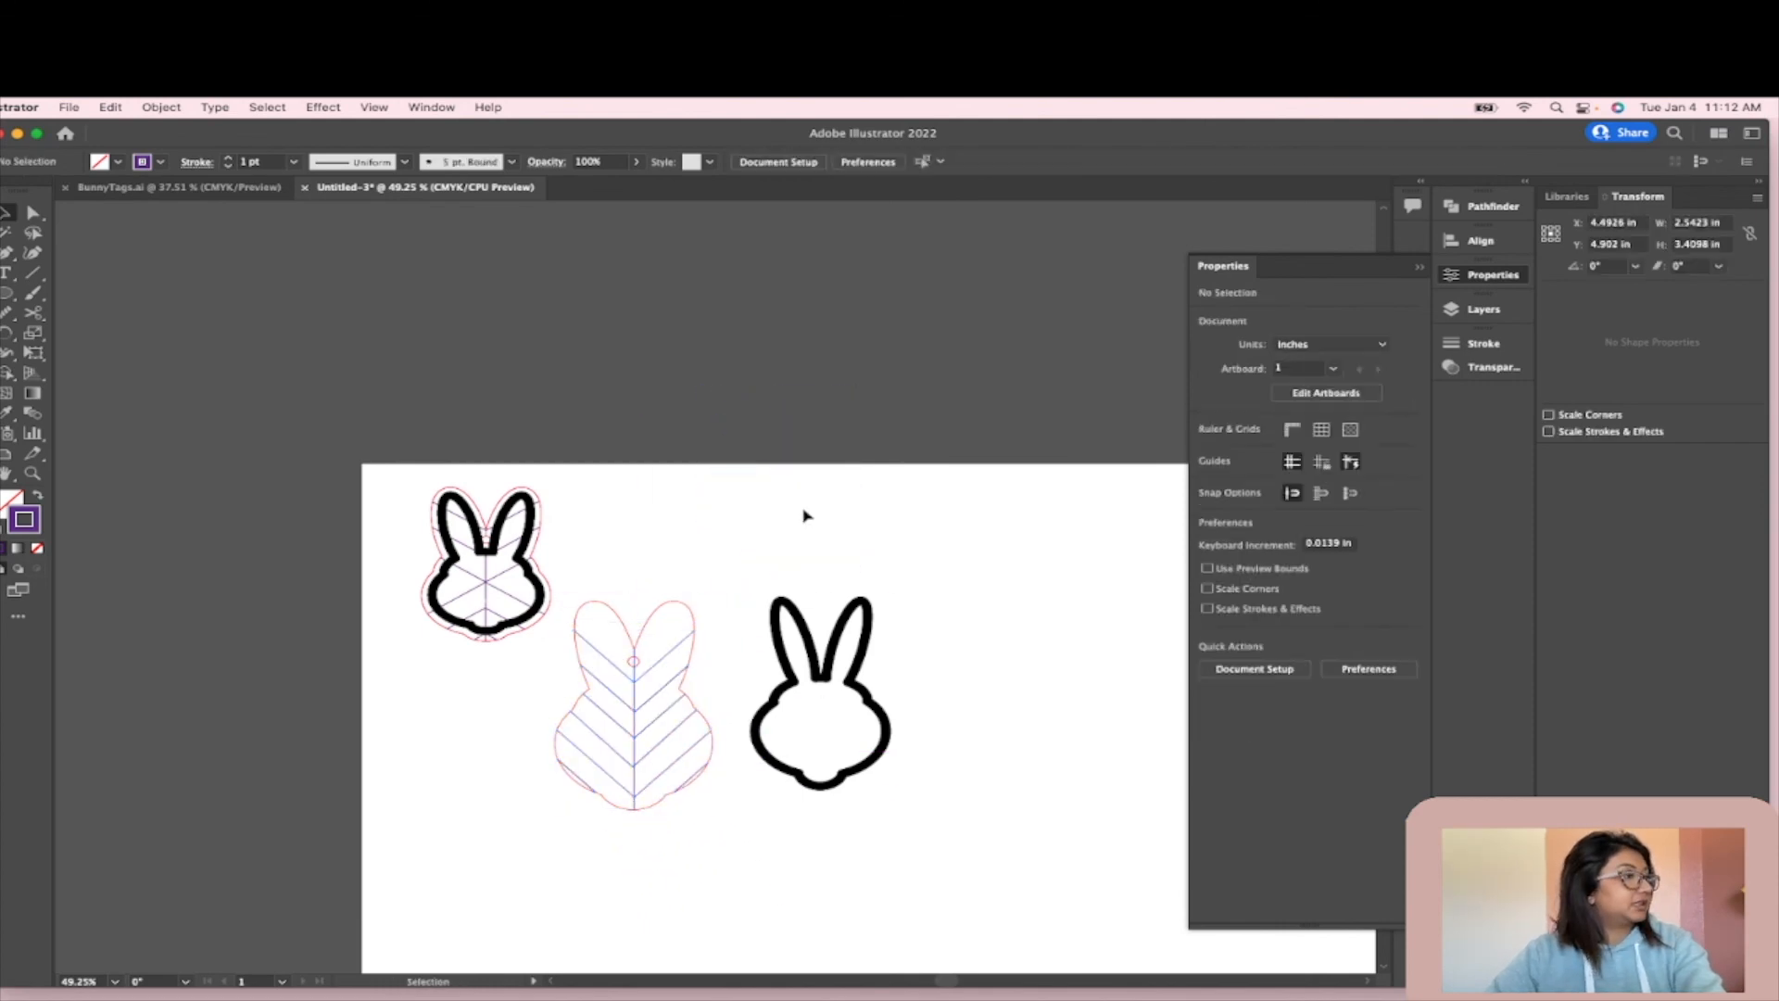
# - Move the thick black bunny head onto the middle of the lined tag and bring it forward one level
pyautogui.scroll(3, 695, 846)
pyautogui.moveTo(816, 573); pyautogui.dragTo(437, 604)
pyautogui.rightClick(596, 428)
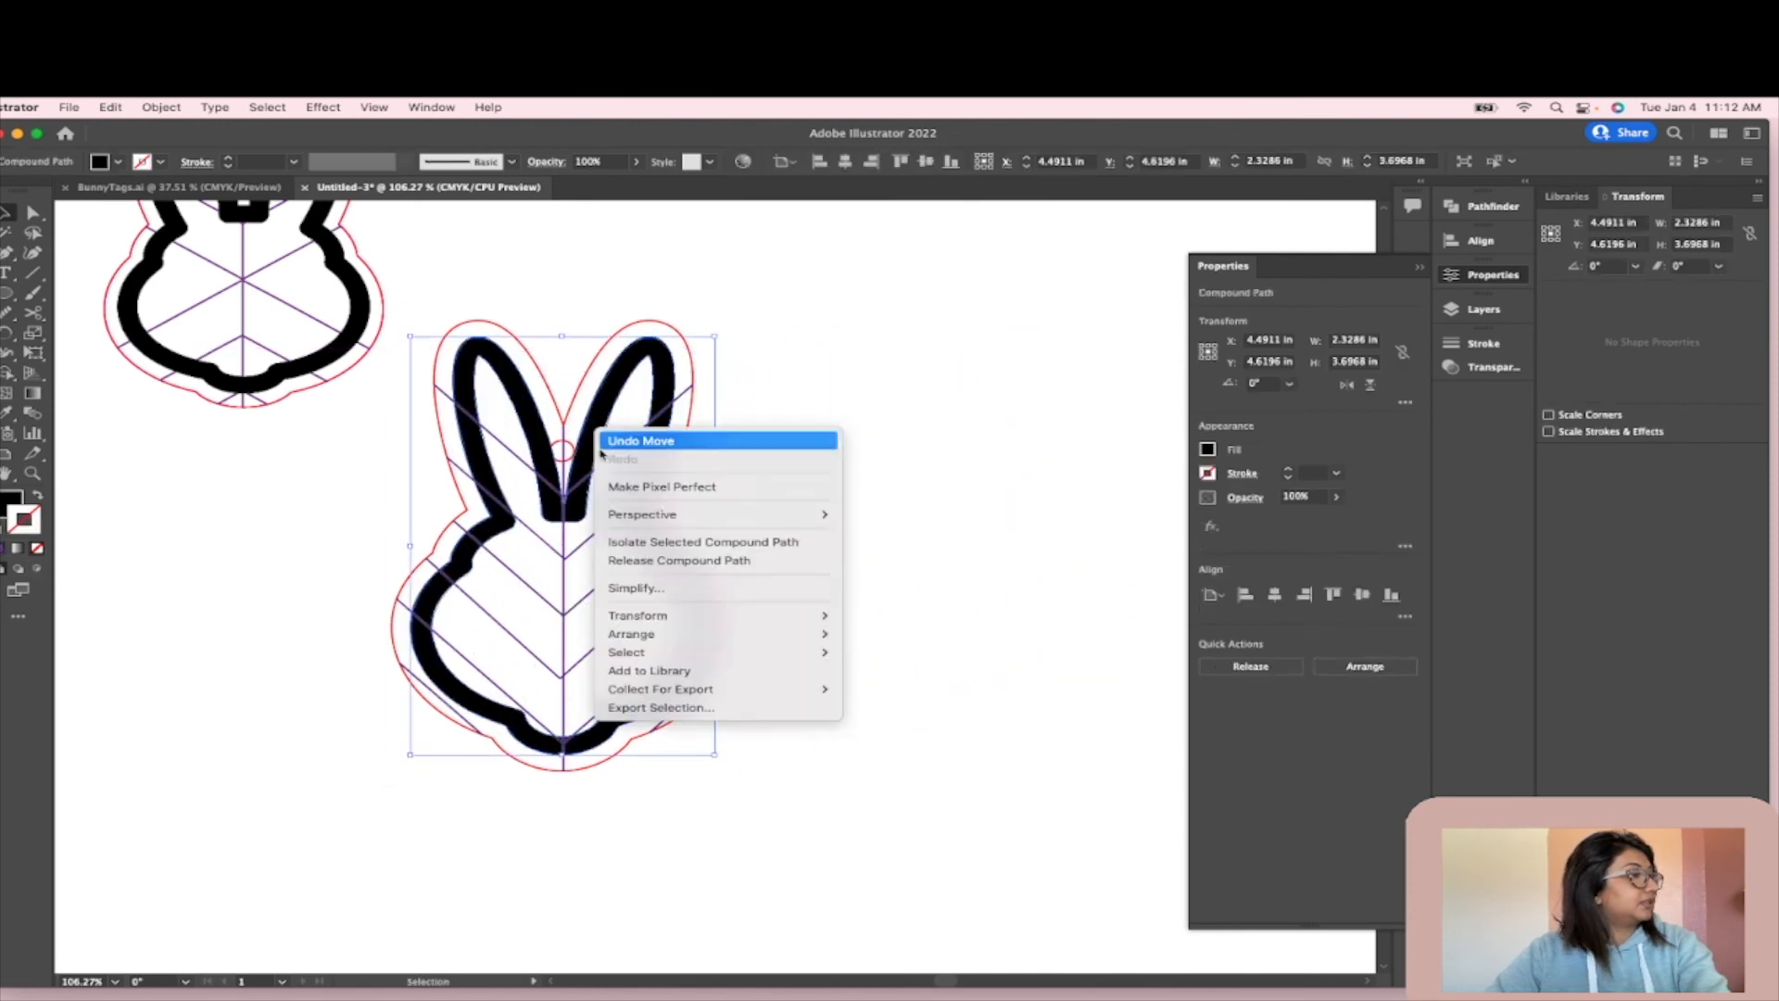
pyautogui.moveTo(788, 634)
pyautogui.click(951, 654)
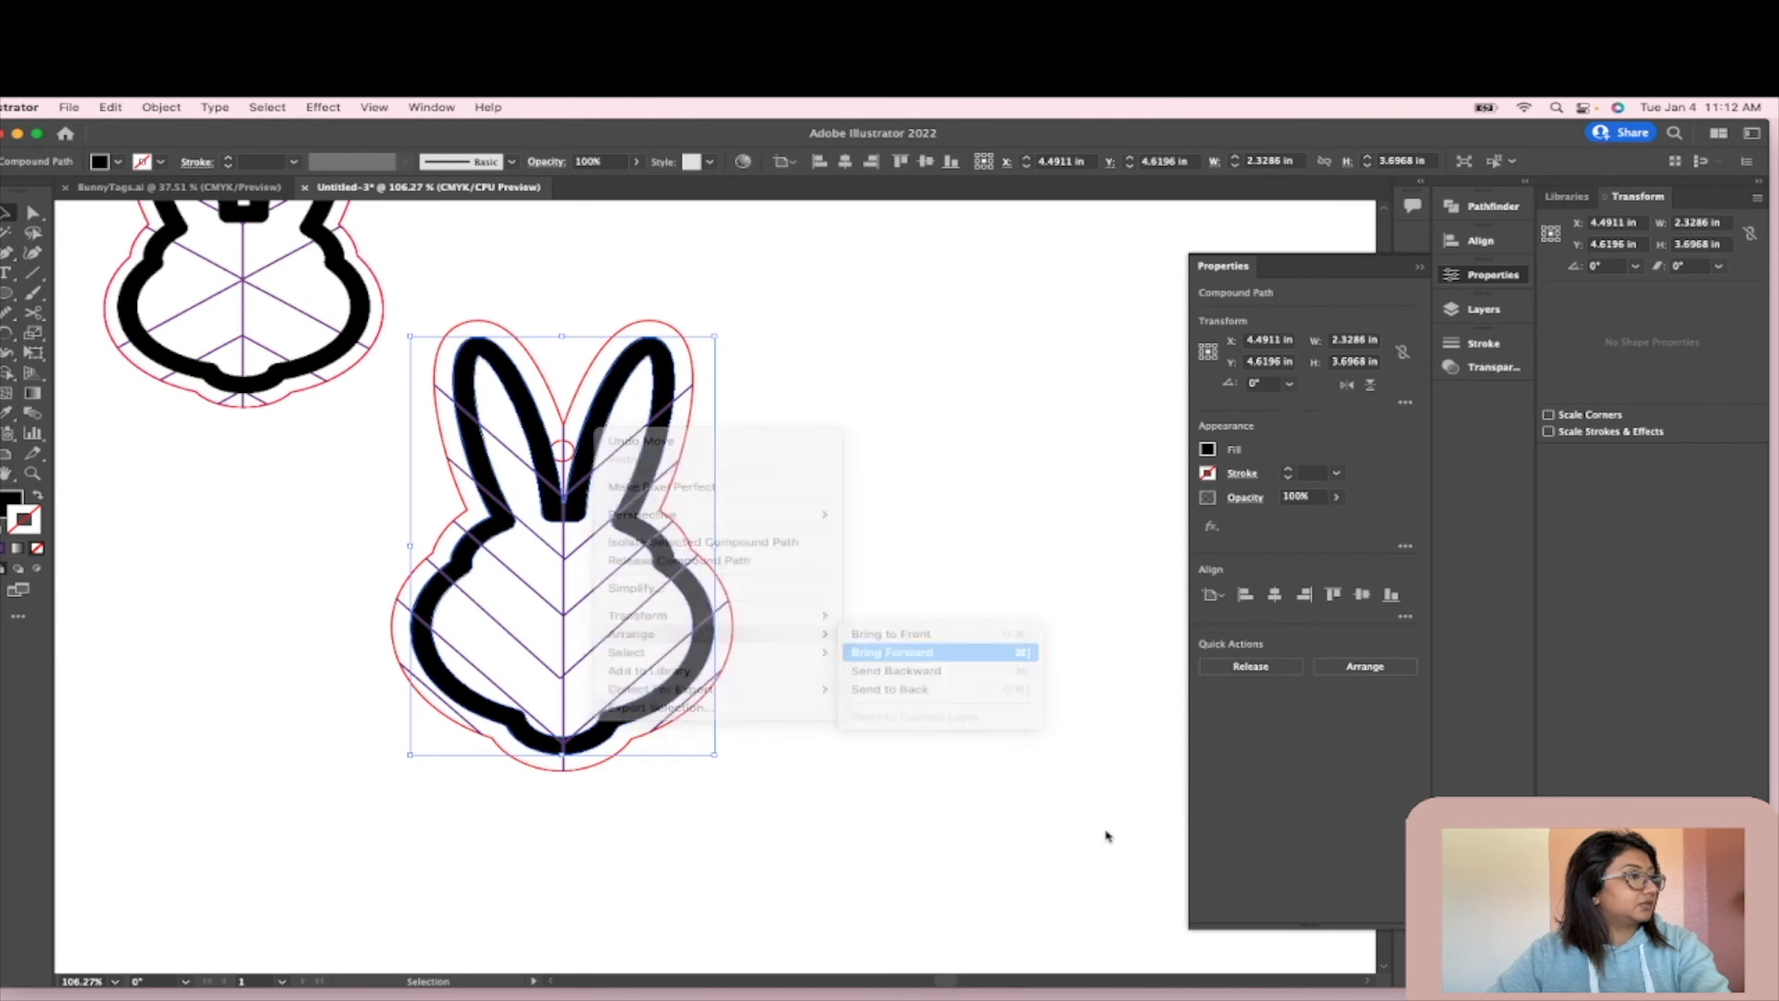
pyautogui.click(854, 723)
# - Swap the fill and stroke of the black bunny head on the lined tag, leaving it a black stroke without fill
pyautogui.click(488, 565)
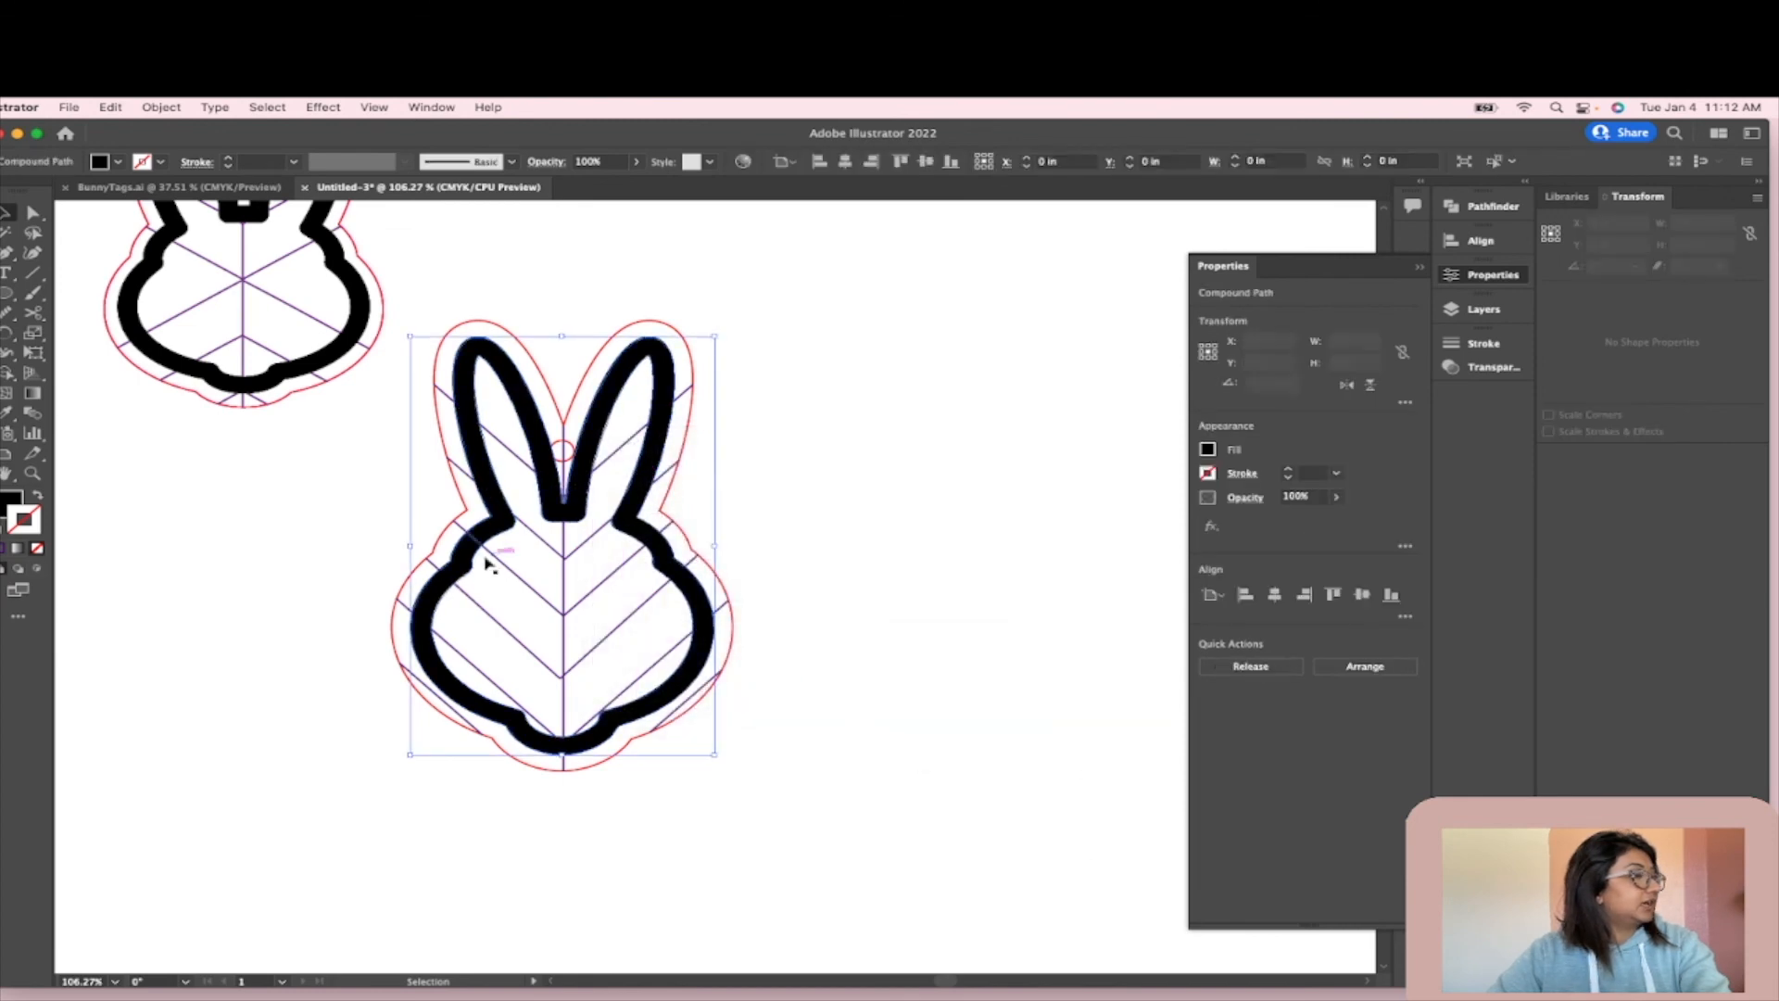
pyautogui.click(35, 497)
pyautogui.click(964, 502)
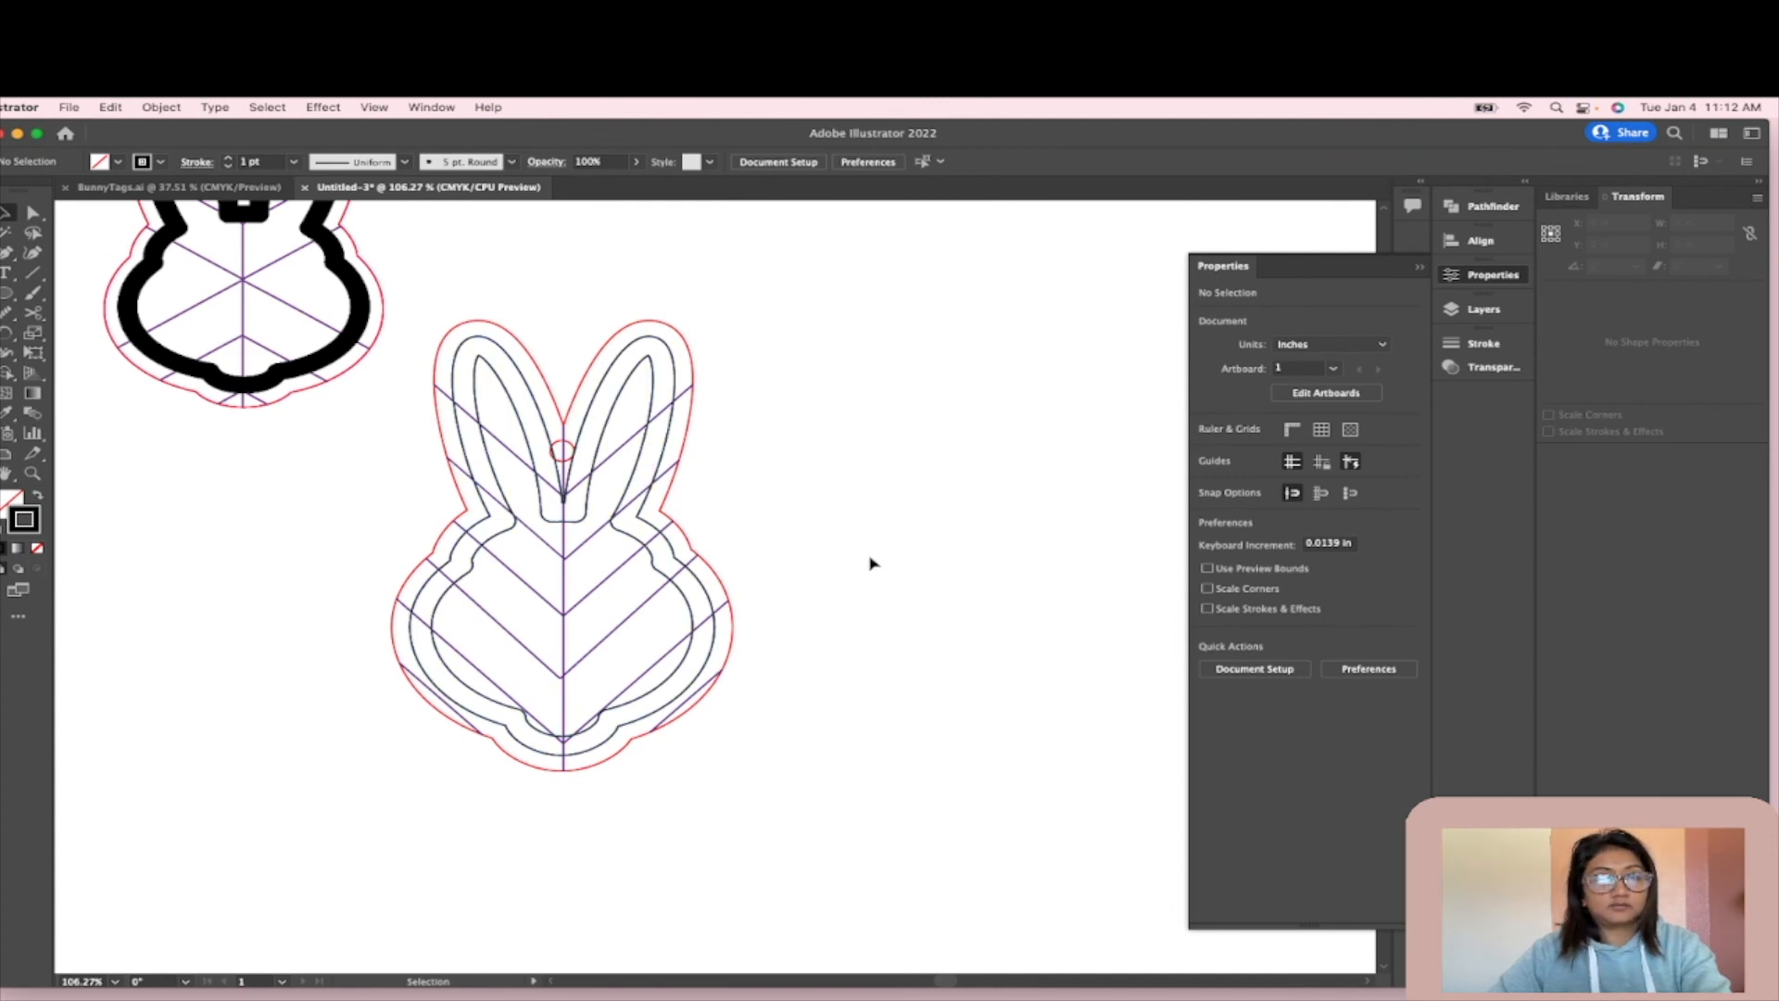
pyautogui.scroll(5, 868, 603)
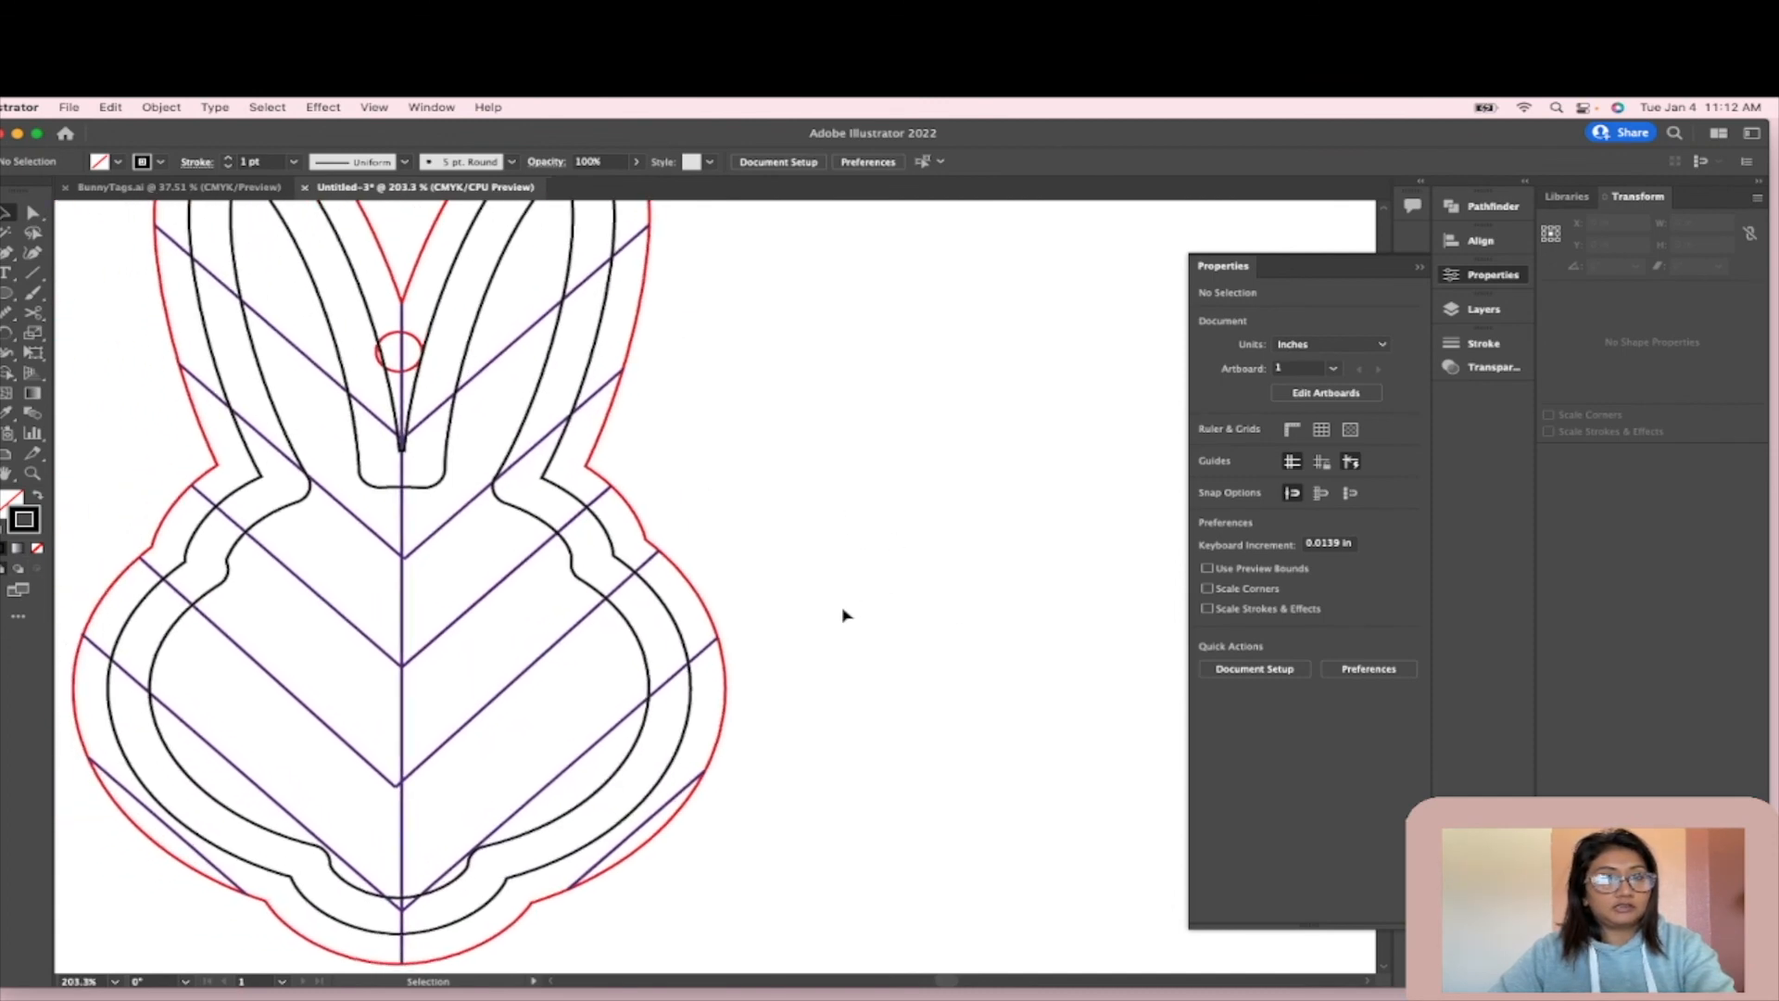
pyautogui.hscroll(-3, 838, 603)
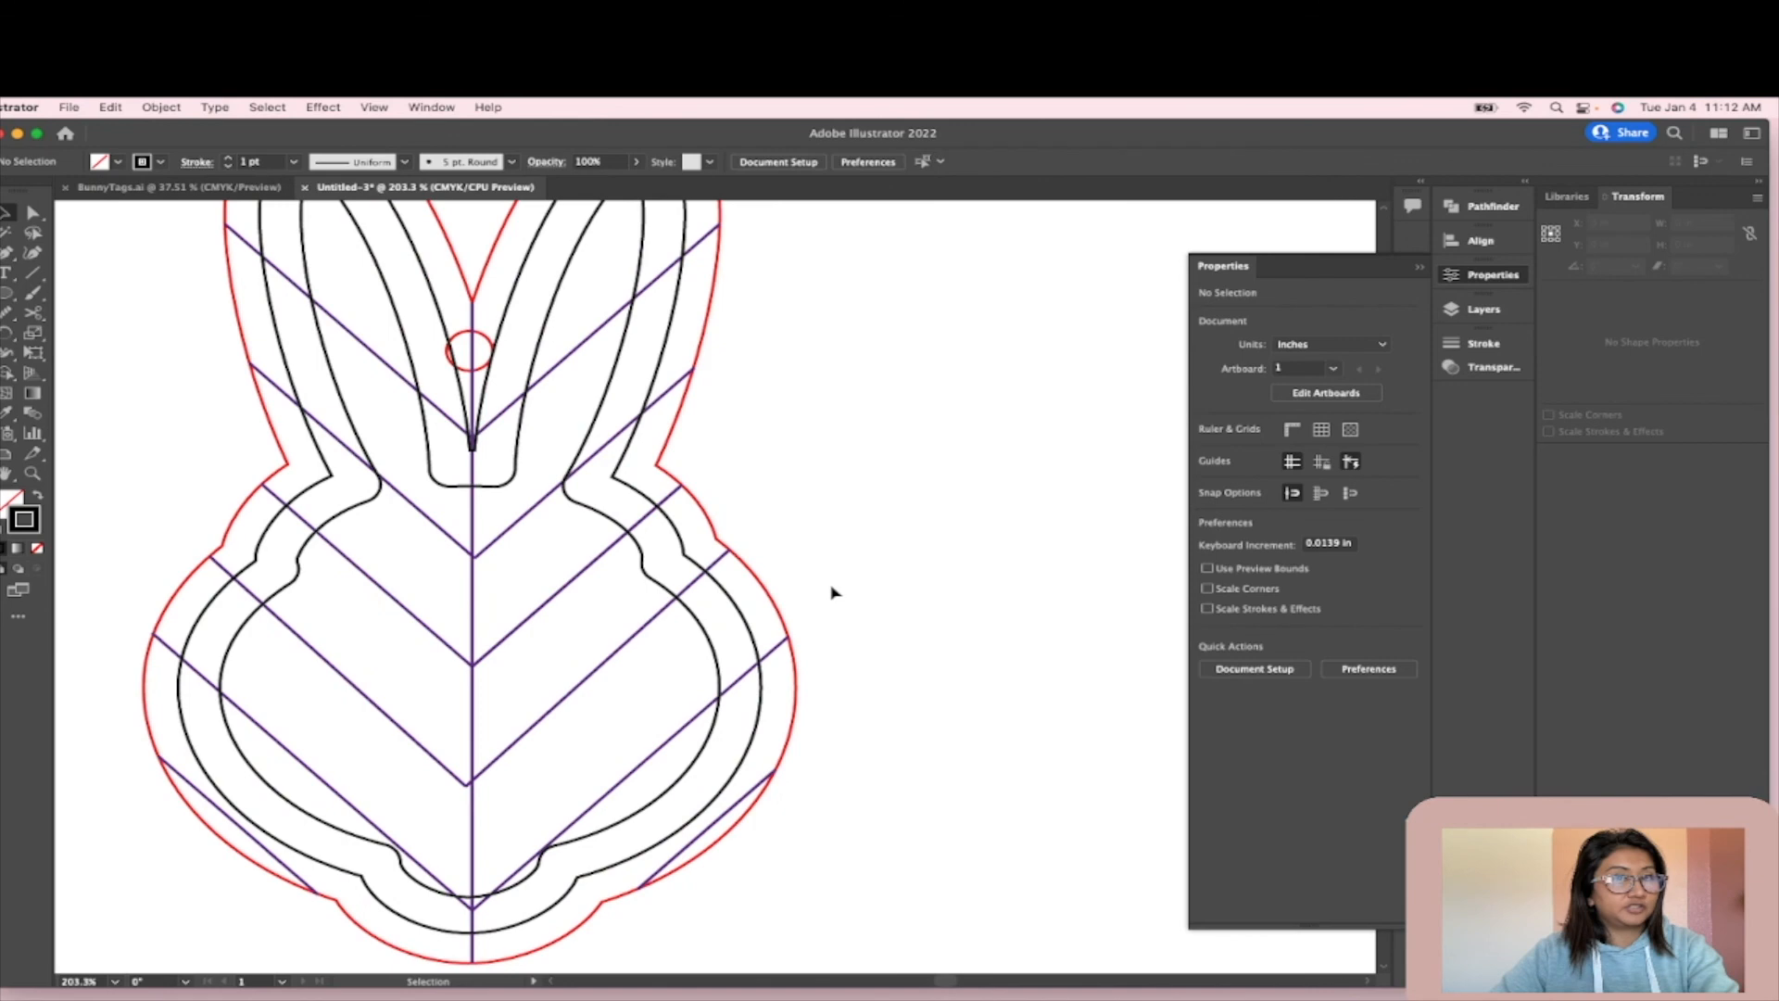
pyautogui.scroll(-3, 832, 593)
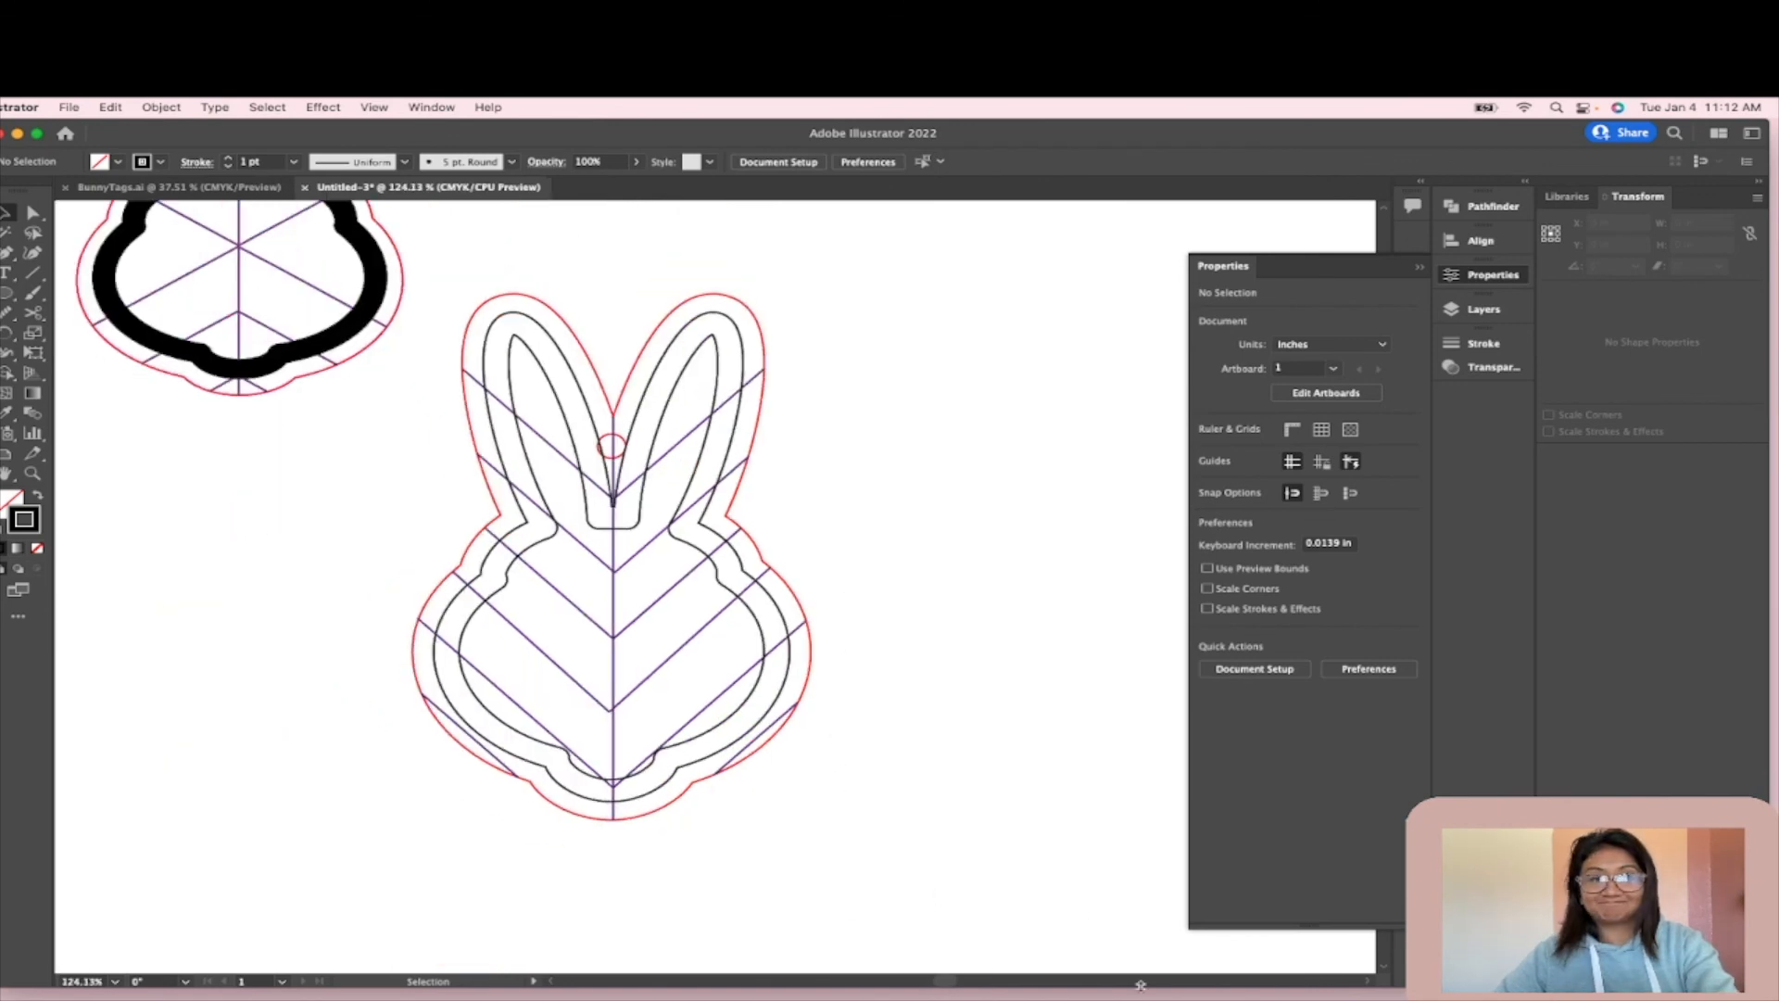